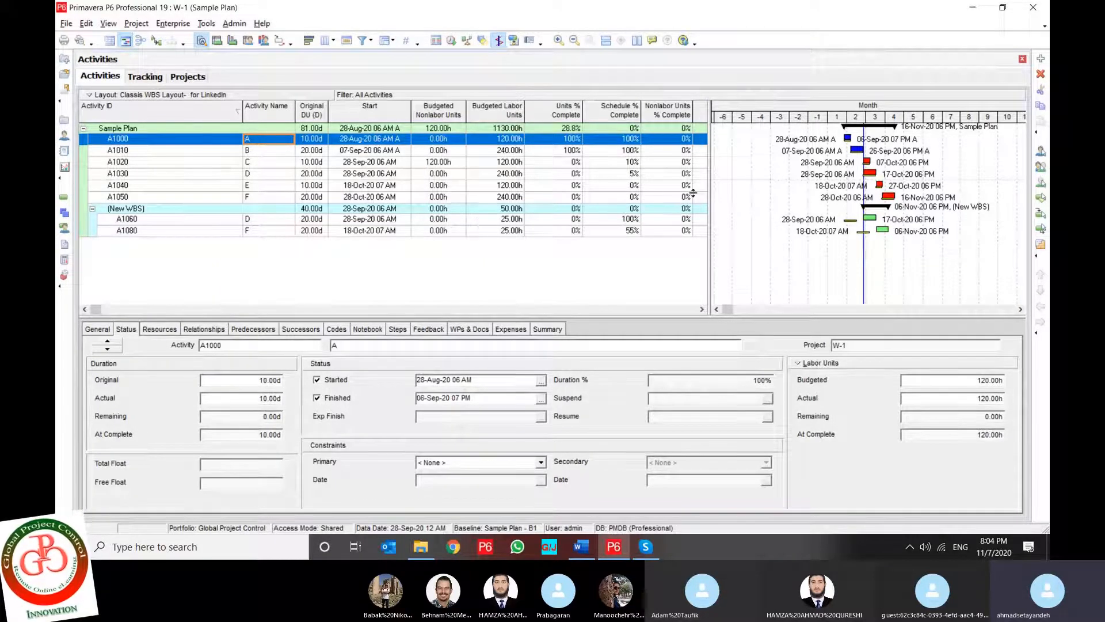
- Enlarge the Gantt chart area and add a new activity A1090 under (New WBS), keeping the wizard's default ID and name
drag(711, 193, 524, 186)
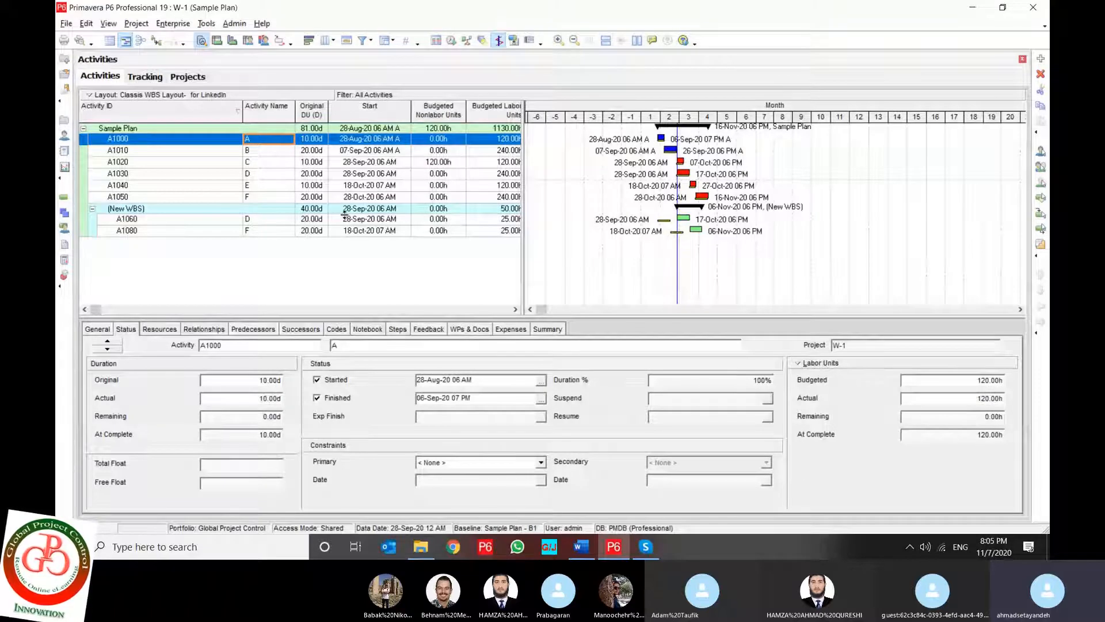
click(344, 210)
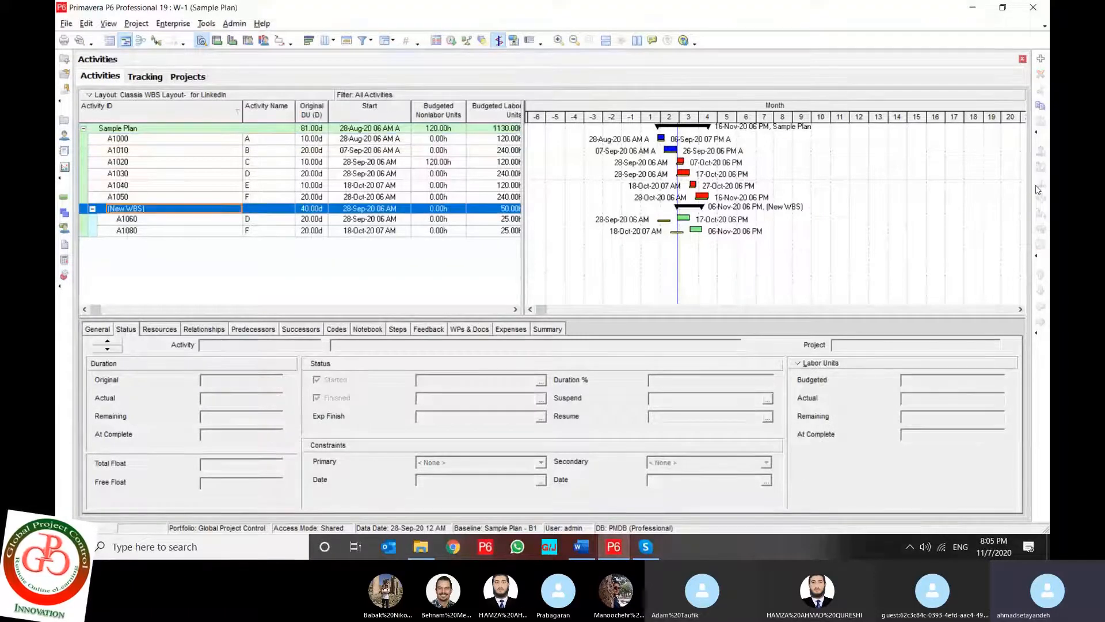
click(1040, 58)
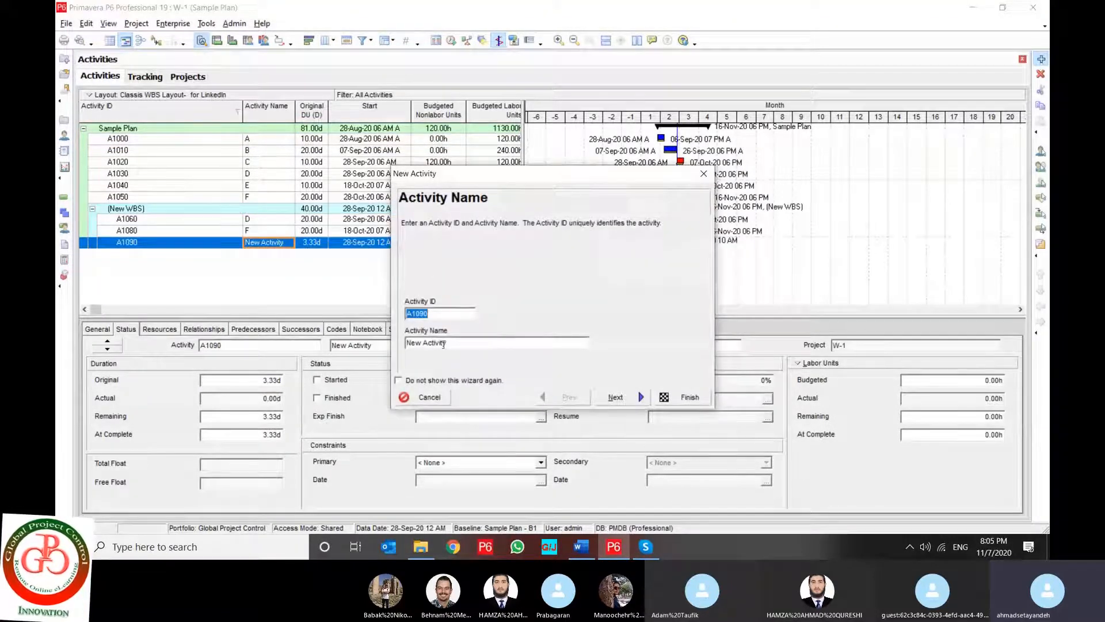
click(677, 403)
click(113, 25)
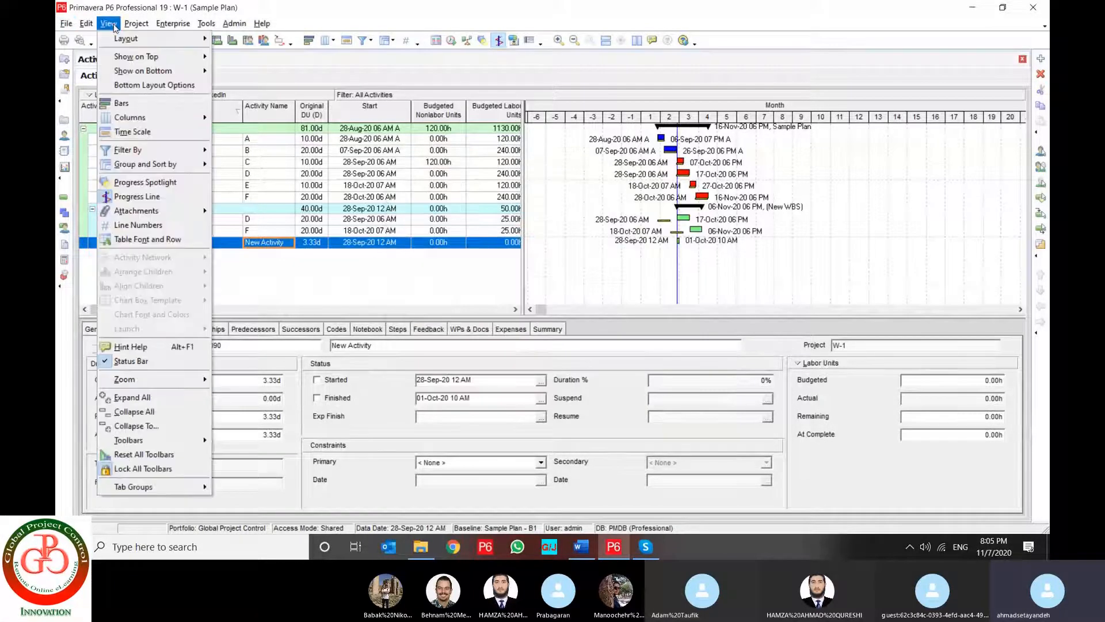
mouse_move(86, 23)
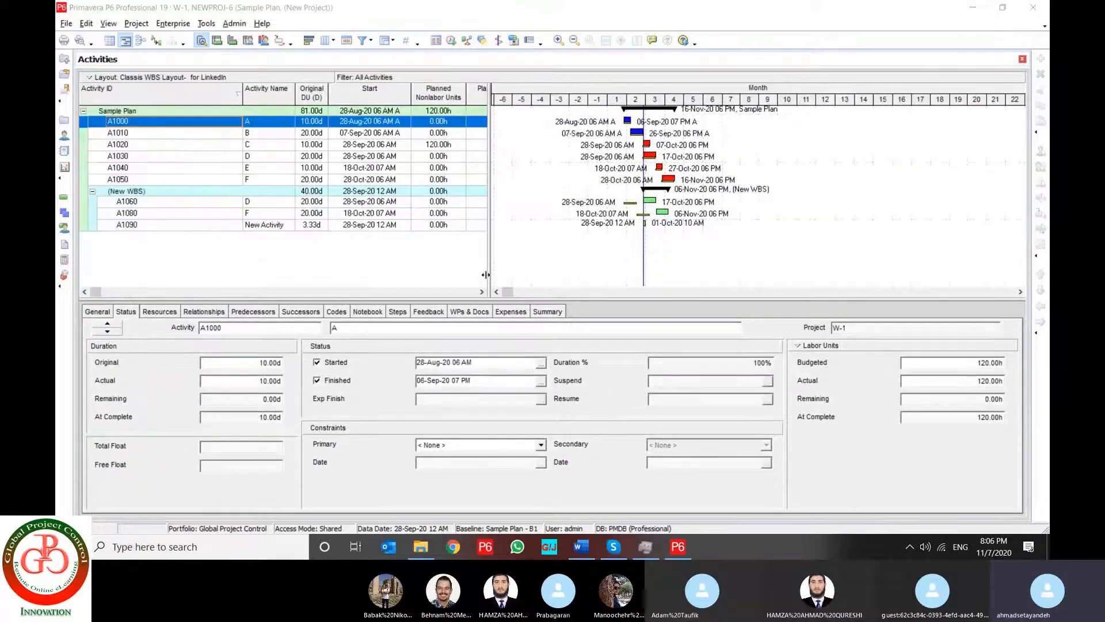
- Add a new activity from A1060 in (New WBS) and narrow the Activity ID column
click(235, 202)
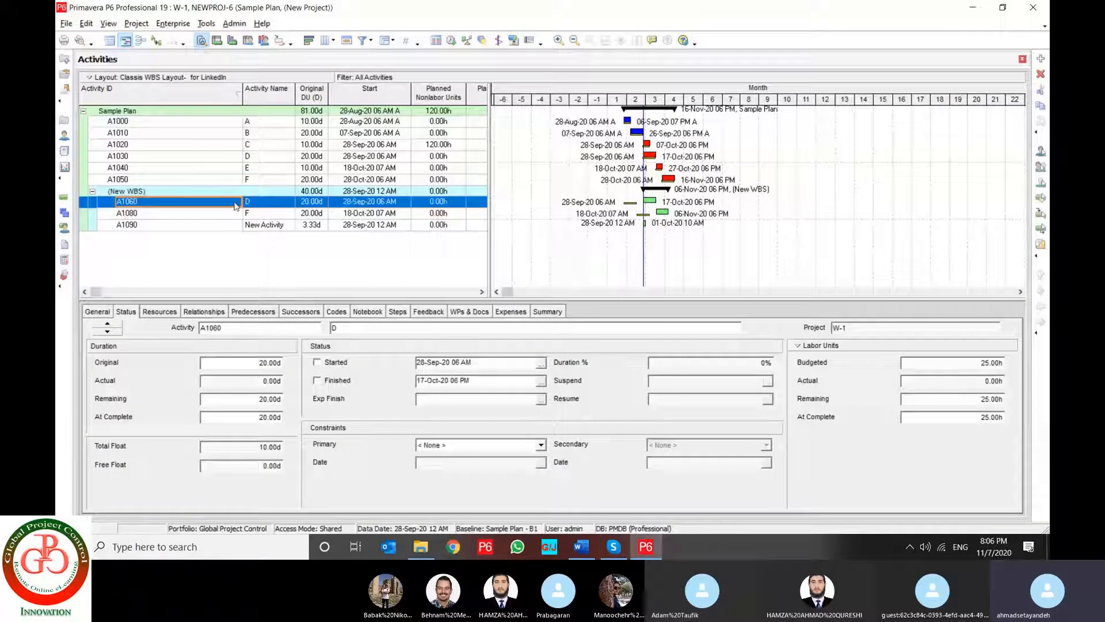
click(1040, 62)
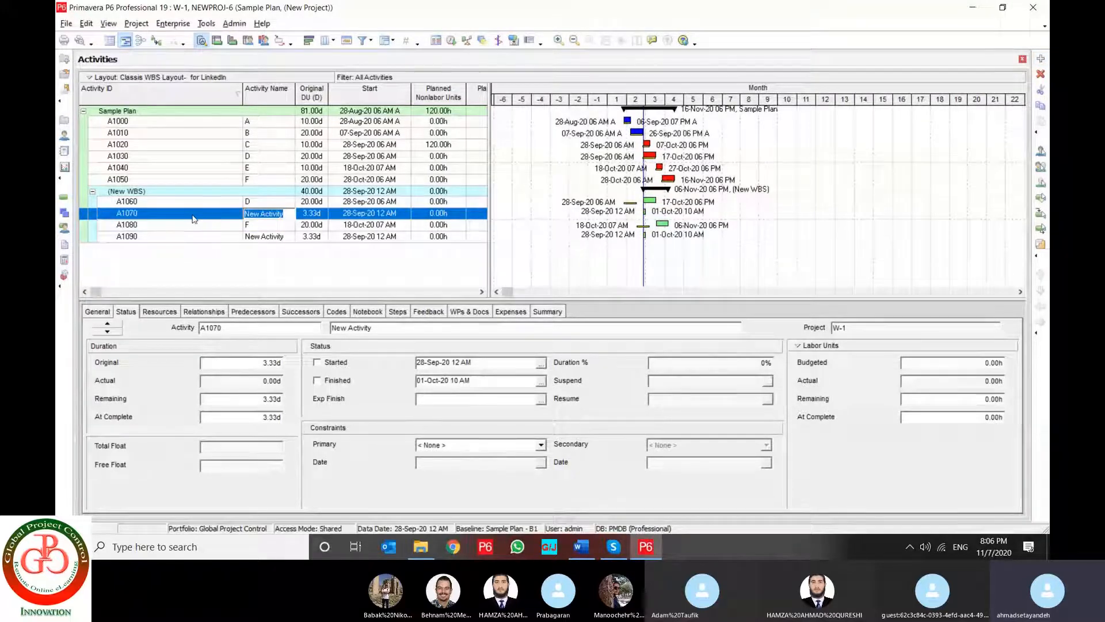
drag(242, 93, 166, 93)
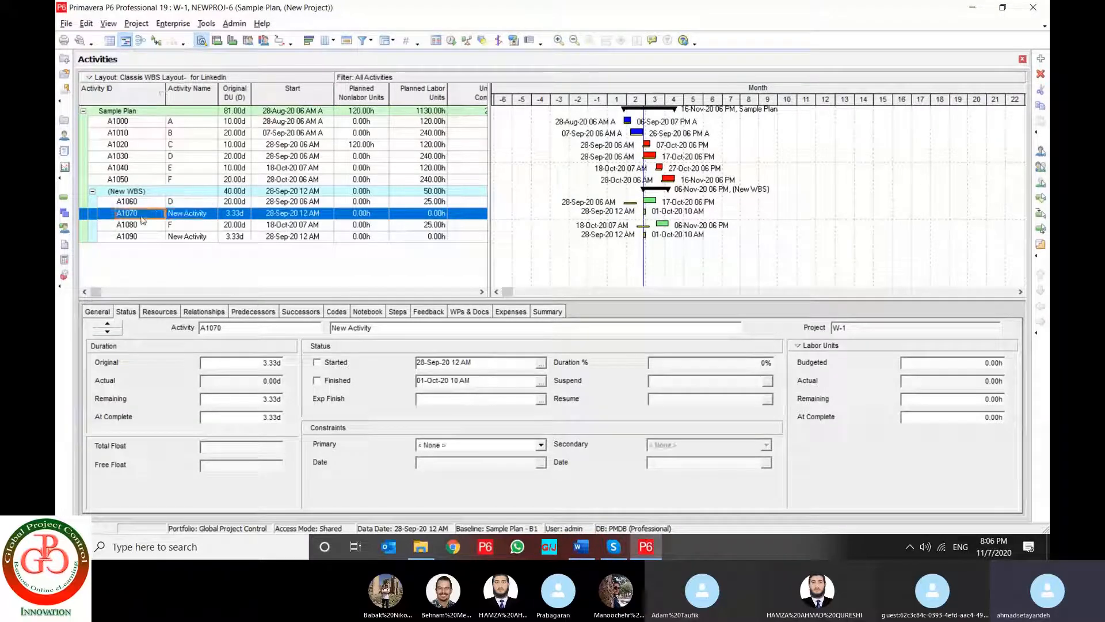
- Move activity A1070 out of (New WBS) to the Sample Plan level by cutting and pasting it
click(242, 214)
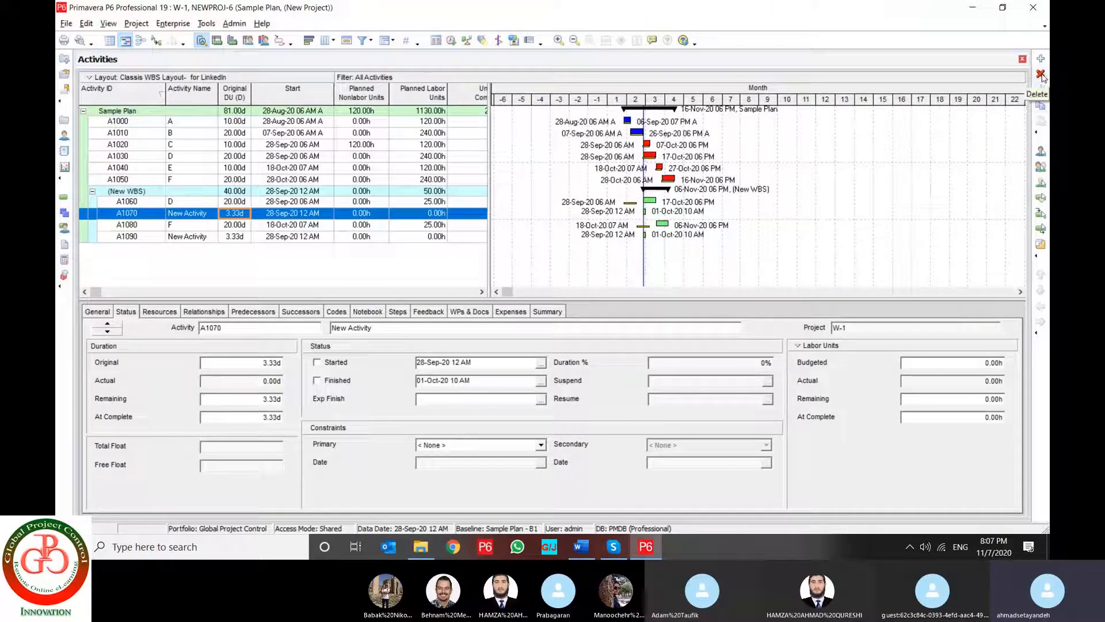
click(1042, 92)
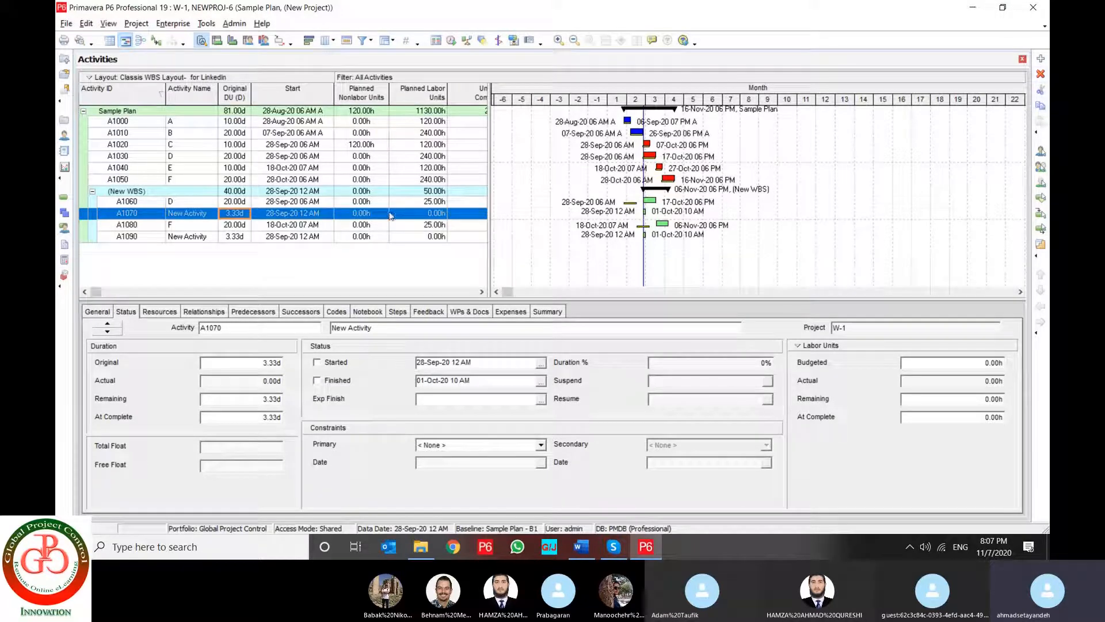
click(203, 111)
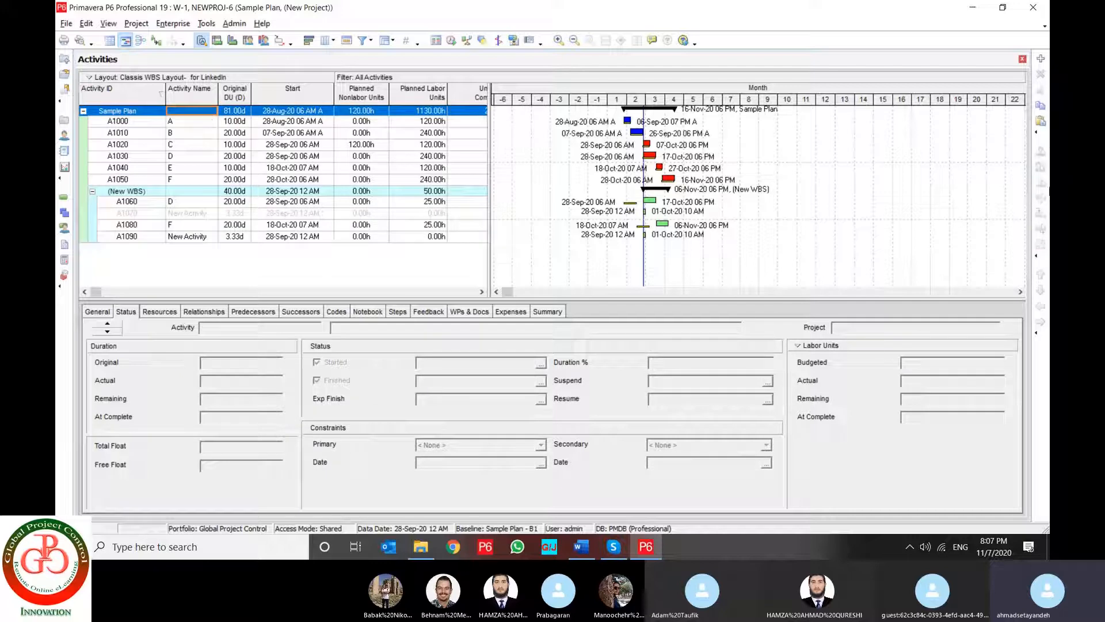
click(1041, 123)
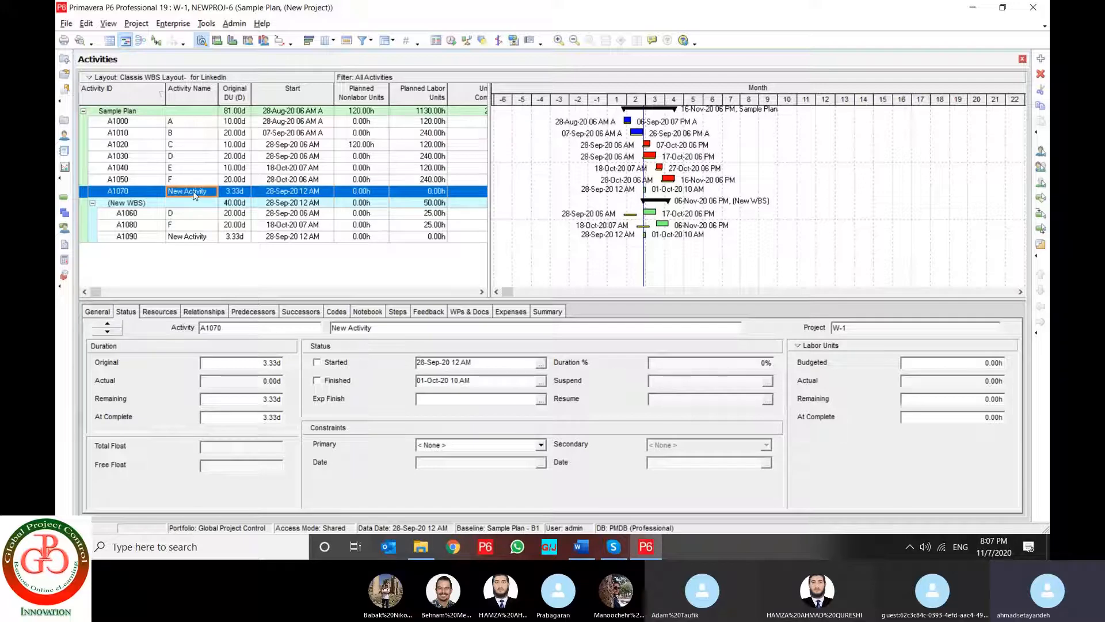
- Copy activity A1070 into (New WBS) with all activity information, incrementing the activity ID by 10
click(1040, 107)
key(Down)
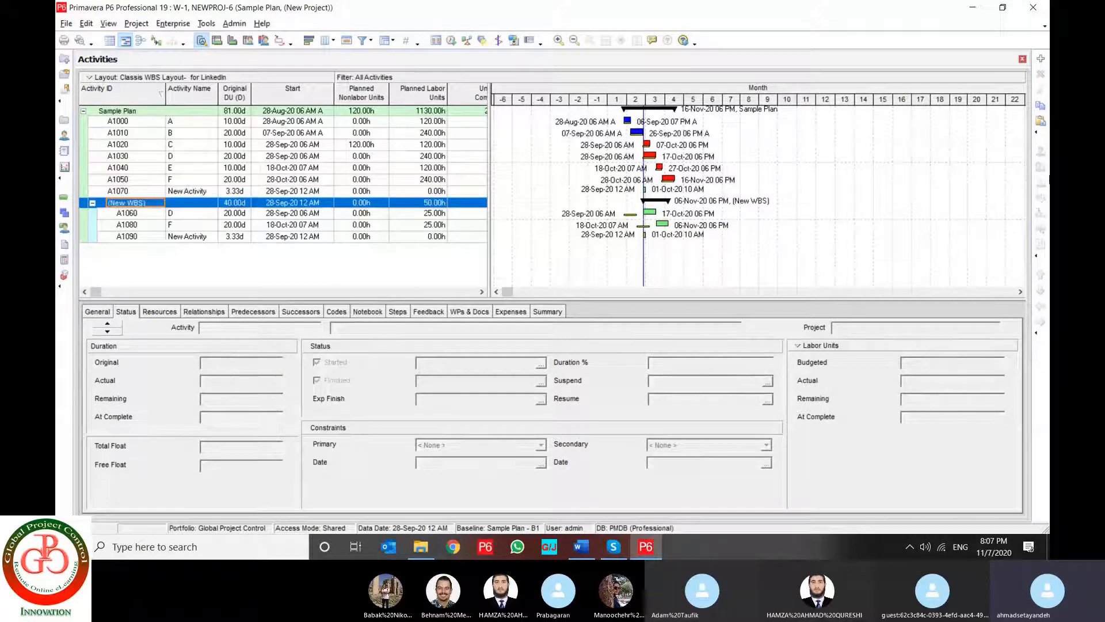
click(1041, 121)
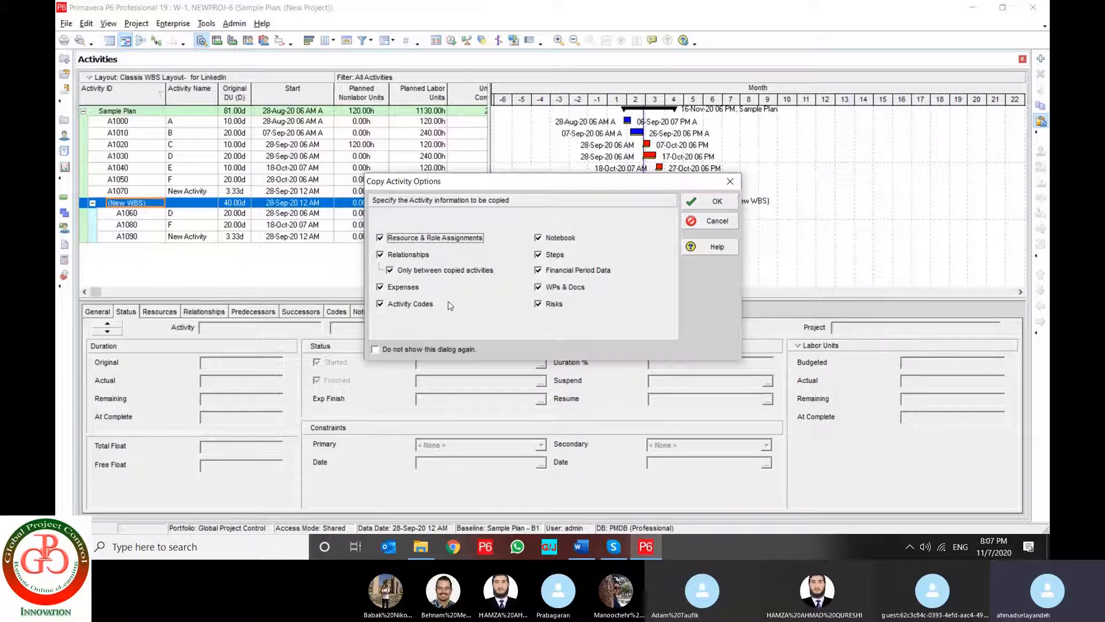
click(716, 201)
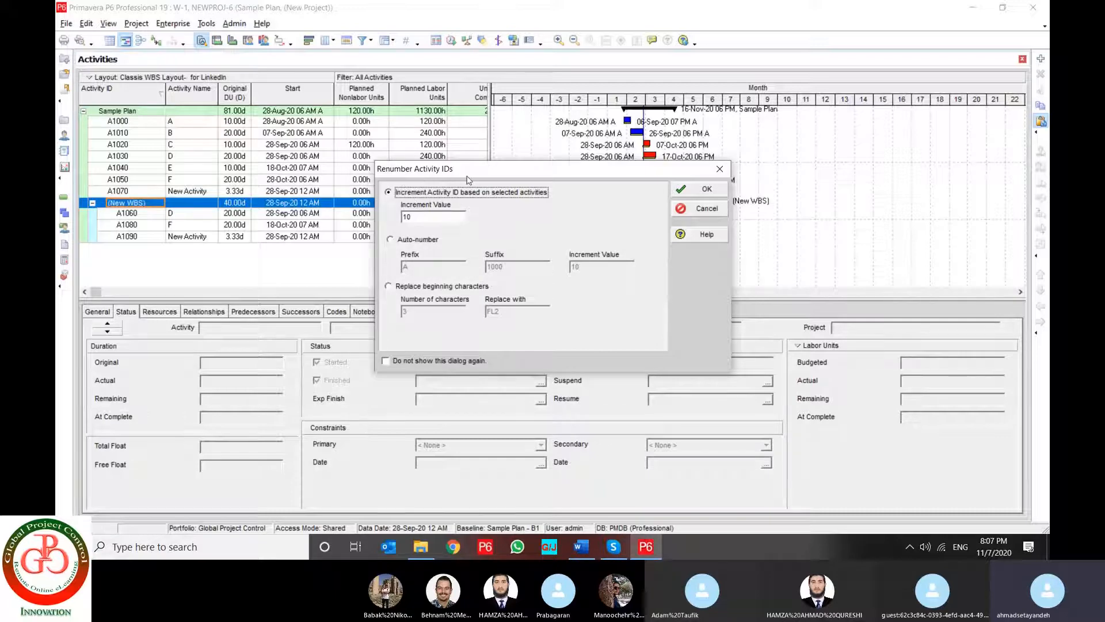
click(681, 194)
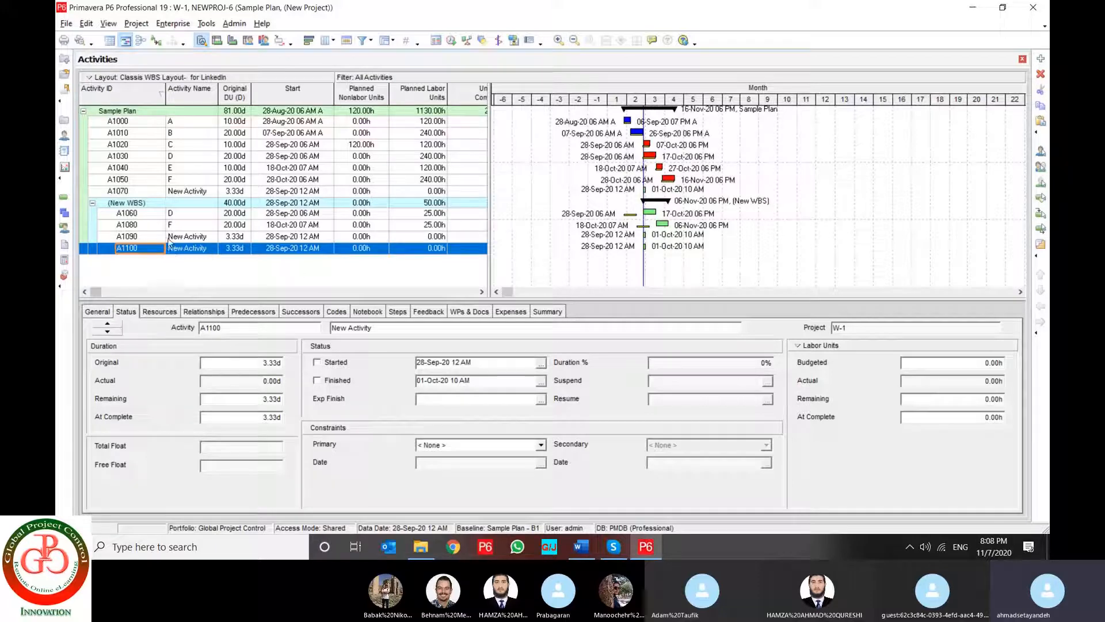
- Delete the new activities A1090 and A1100 from (New WBS)
shift+click(141, 236)
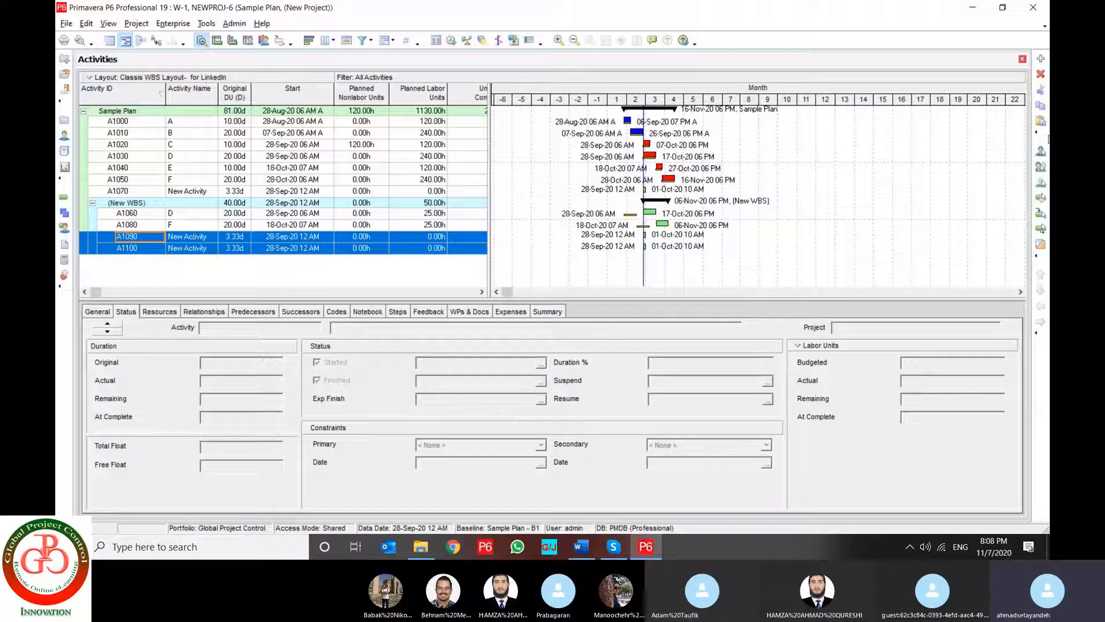
click(1042, 77)
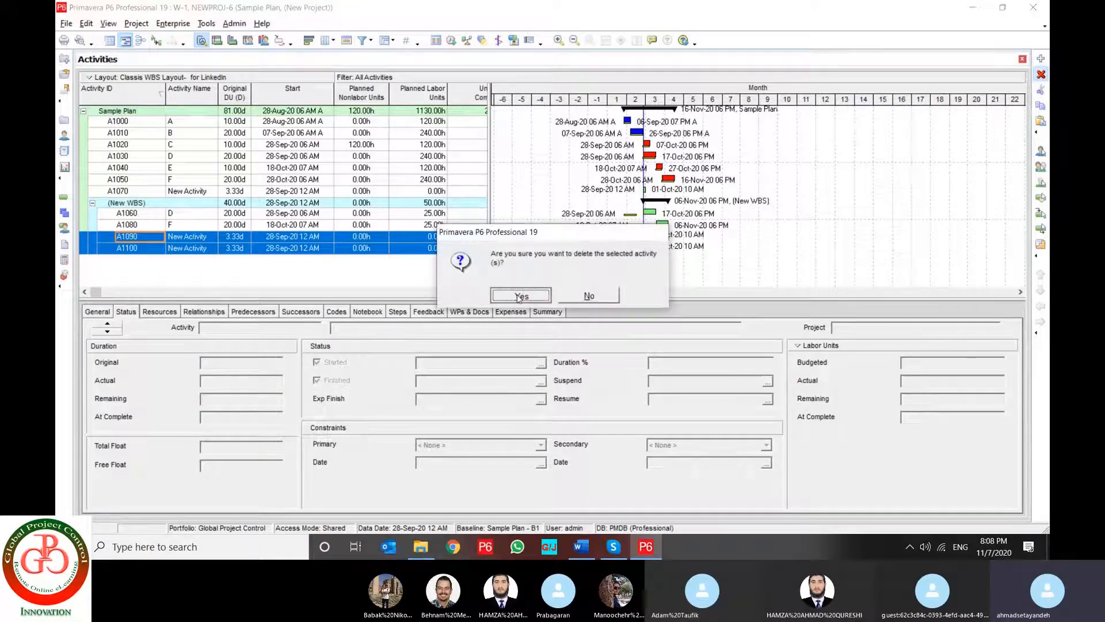
click(517, 295)
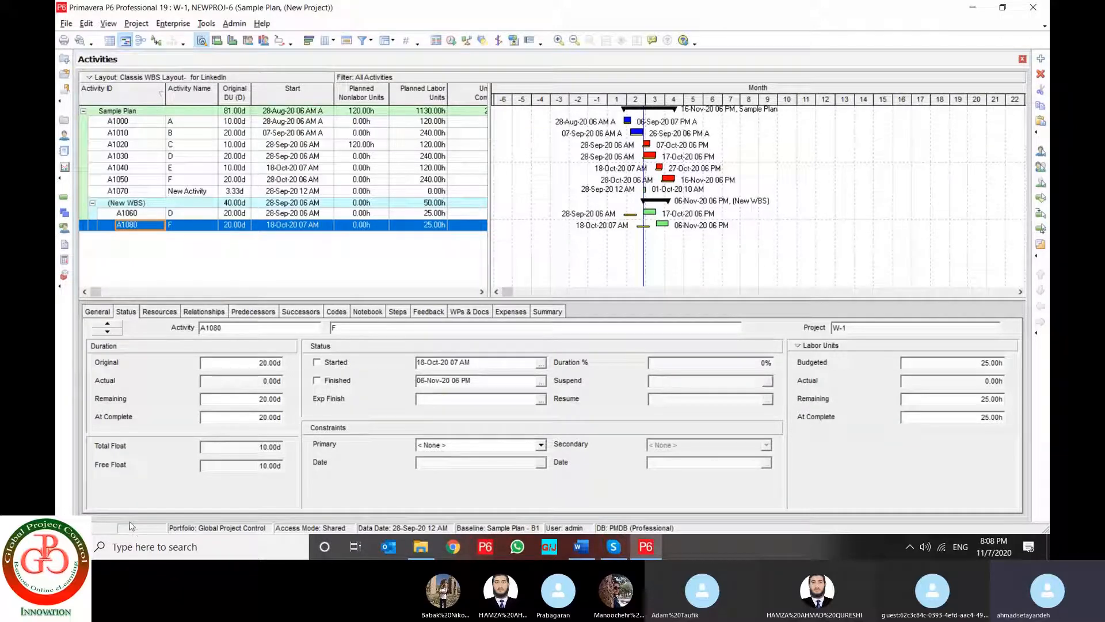
- Open the project's resource assignments, enlarge the time-phased spreadsheet area and narrow its month columns around the 2020 actual units
click(135, 23)
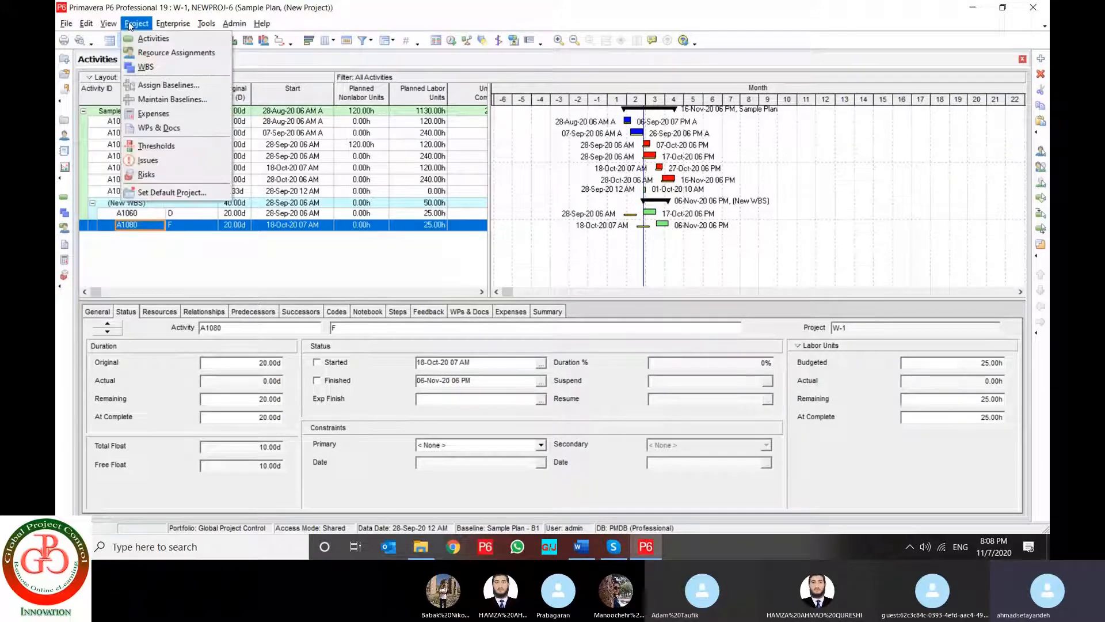
click(153, 56)
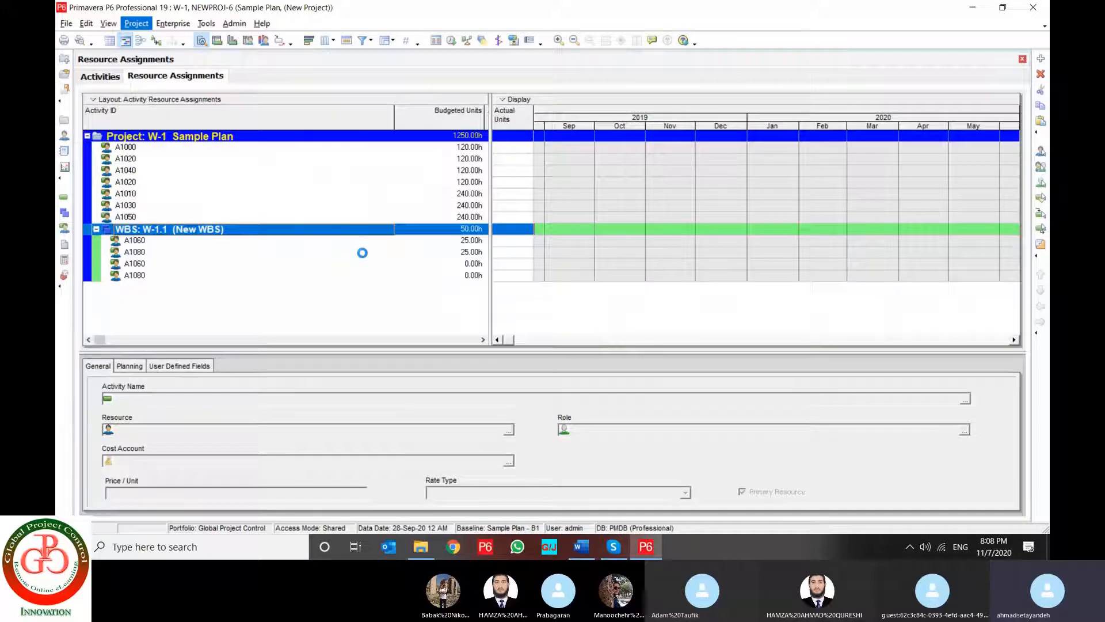
drag(490, 275, 364, 275)
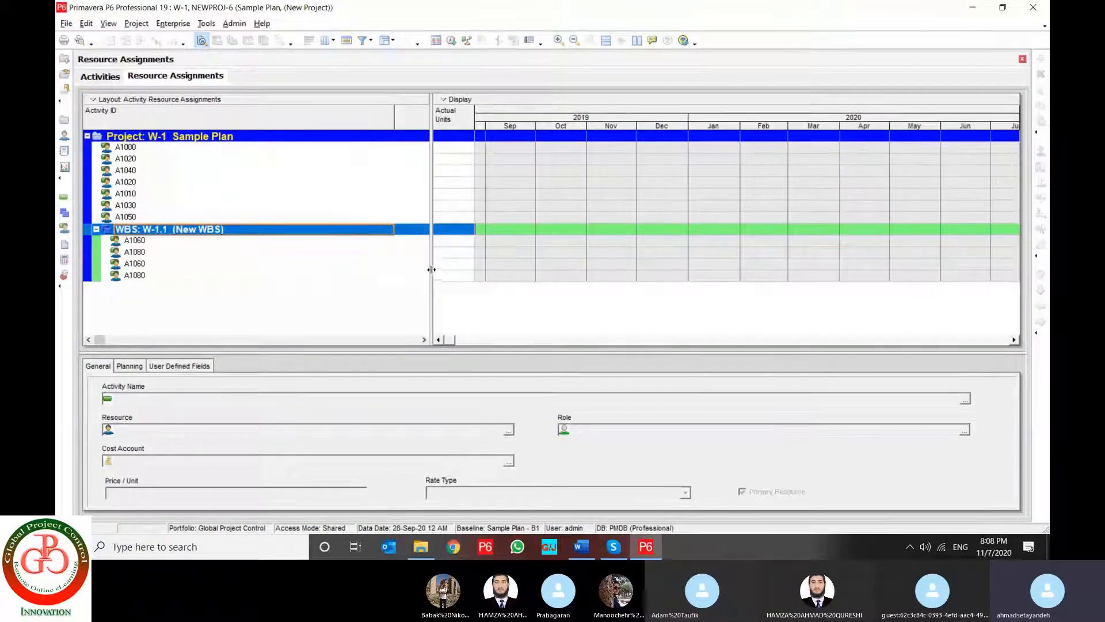
click(453, 340)
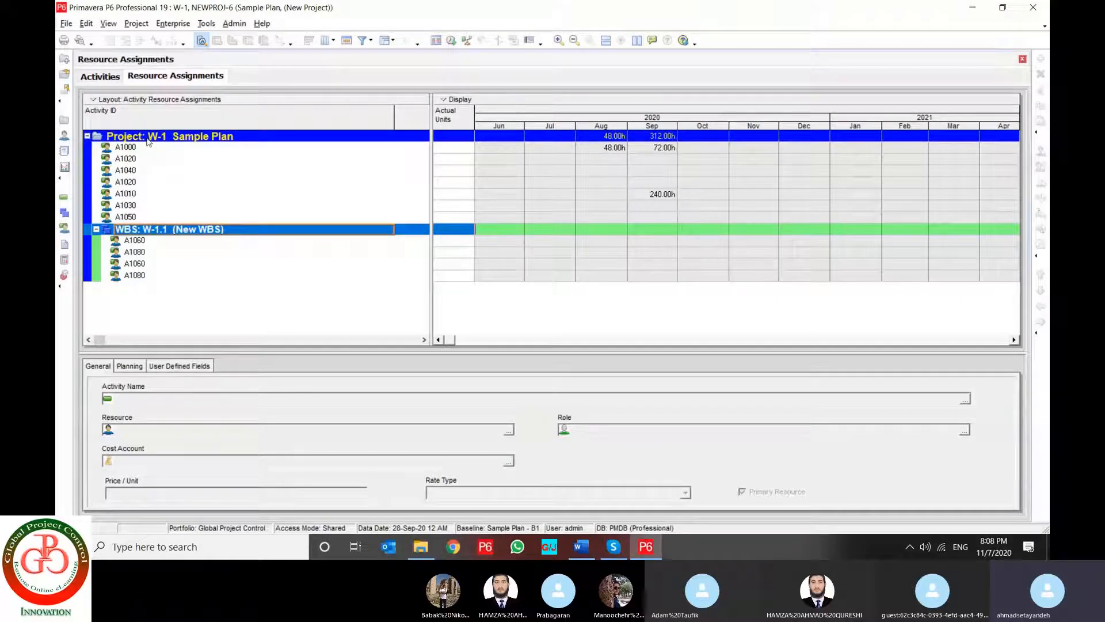
click(148, 140)
click(147, 233)
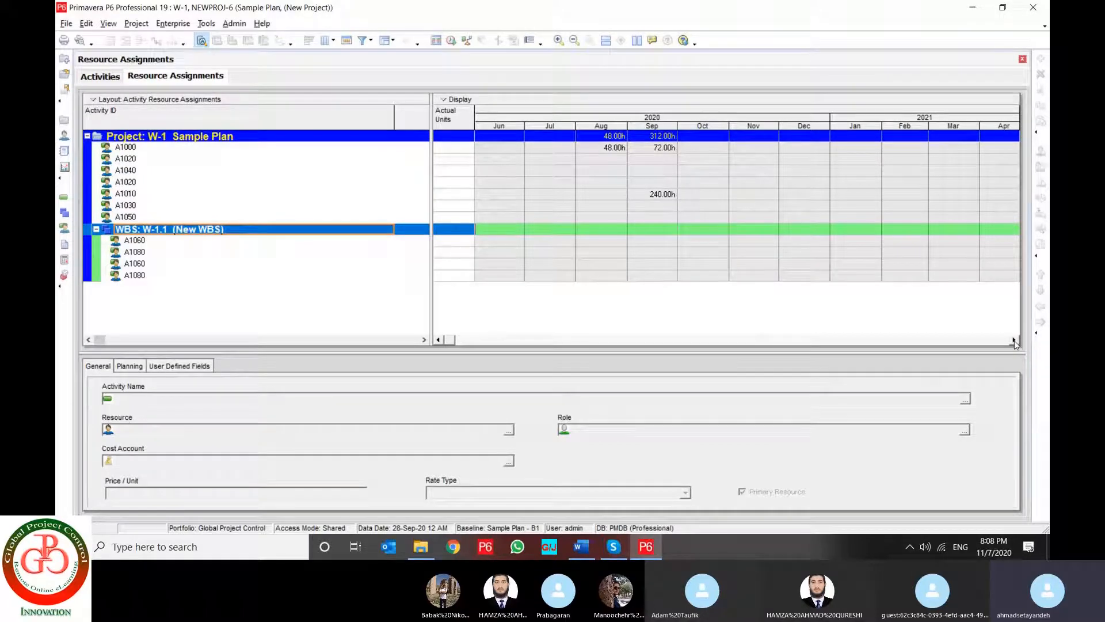
drag(681, 127, 575, 128)
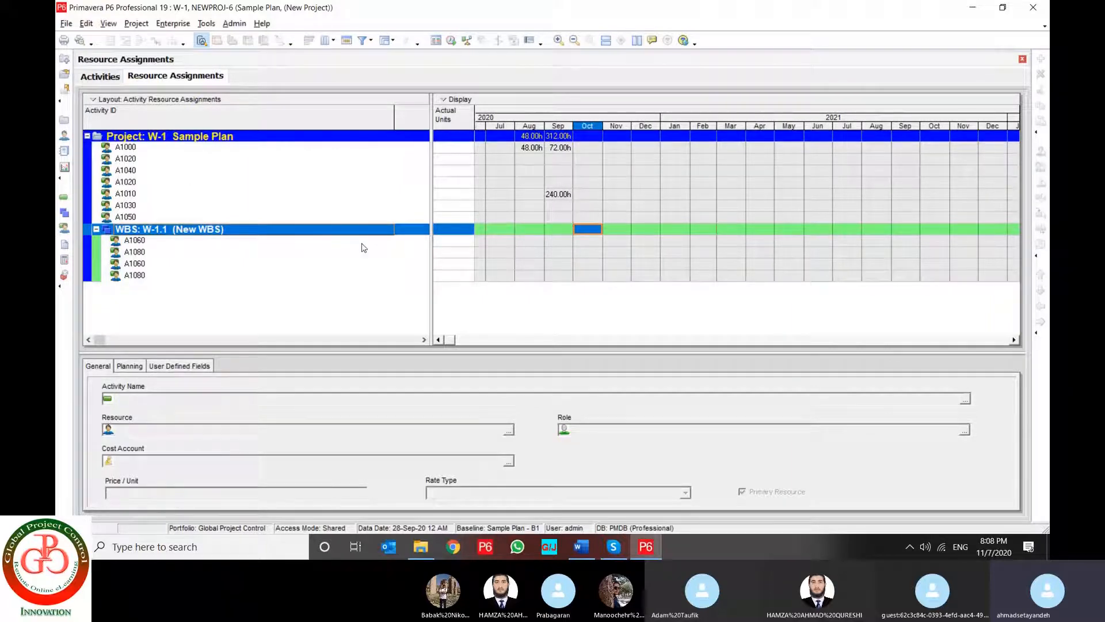
- Inspect the A1060 and A1080 resource assignments under (New WBS) and widen the month columns around September 2020
click(147, 242)
click(149, 253)
click(151, 264)
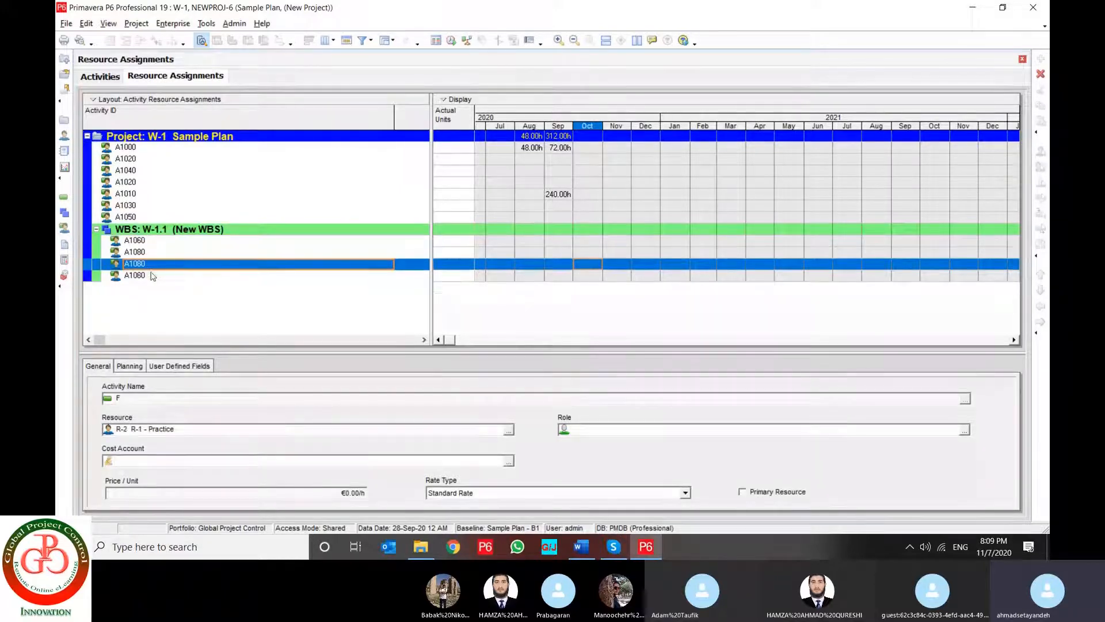
click(157, 276)
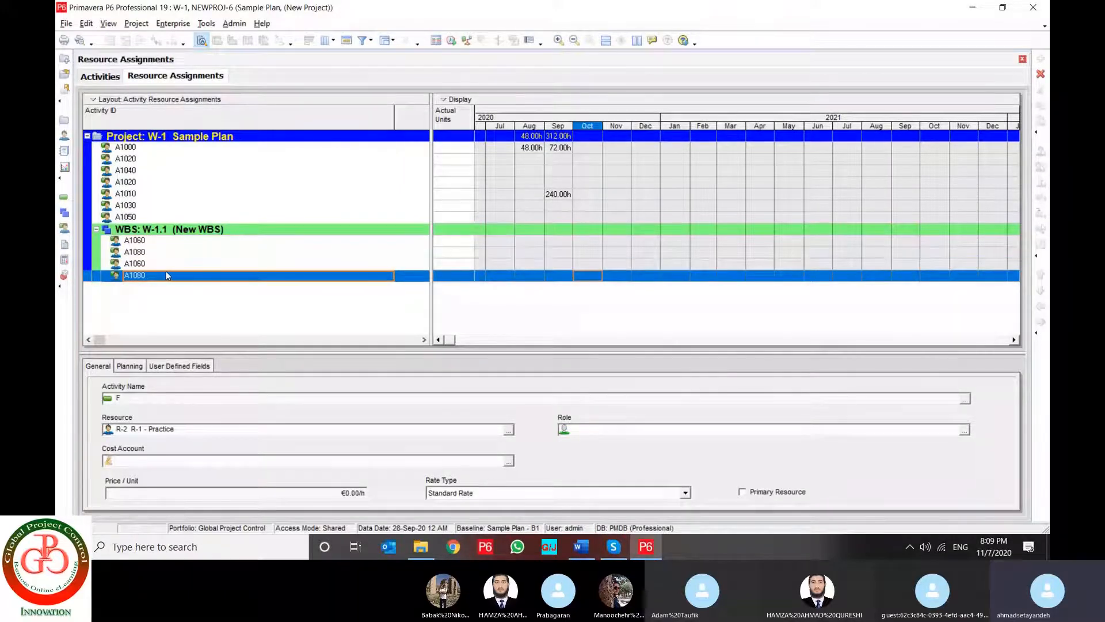
click(440, 339)
click(439, 340)
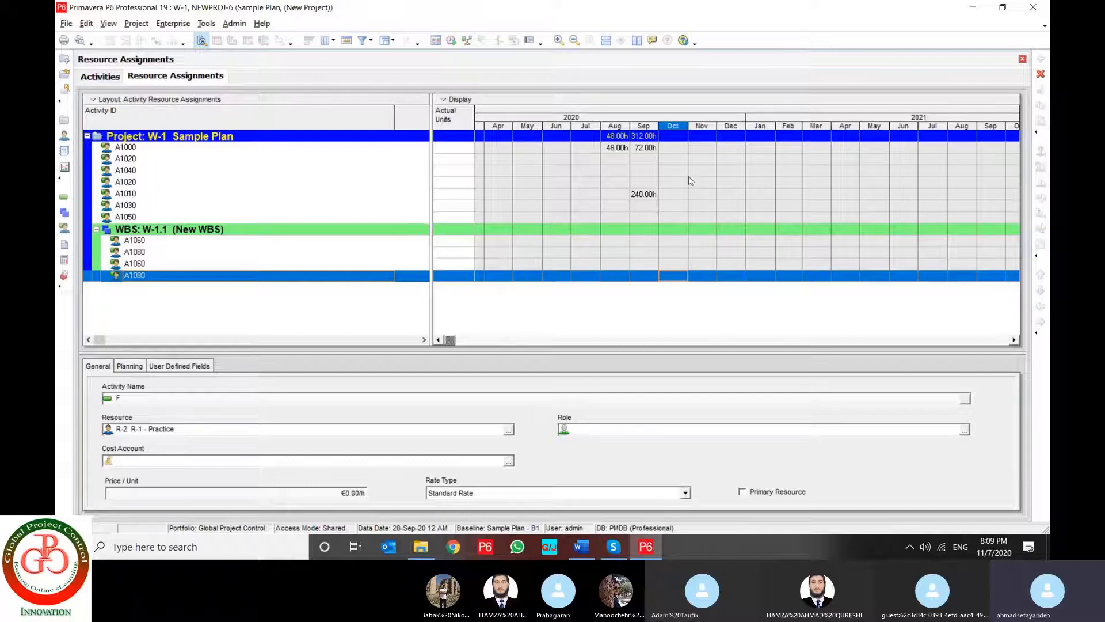
drag(657, 128, 716, 138)
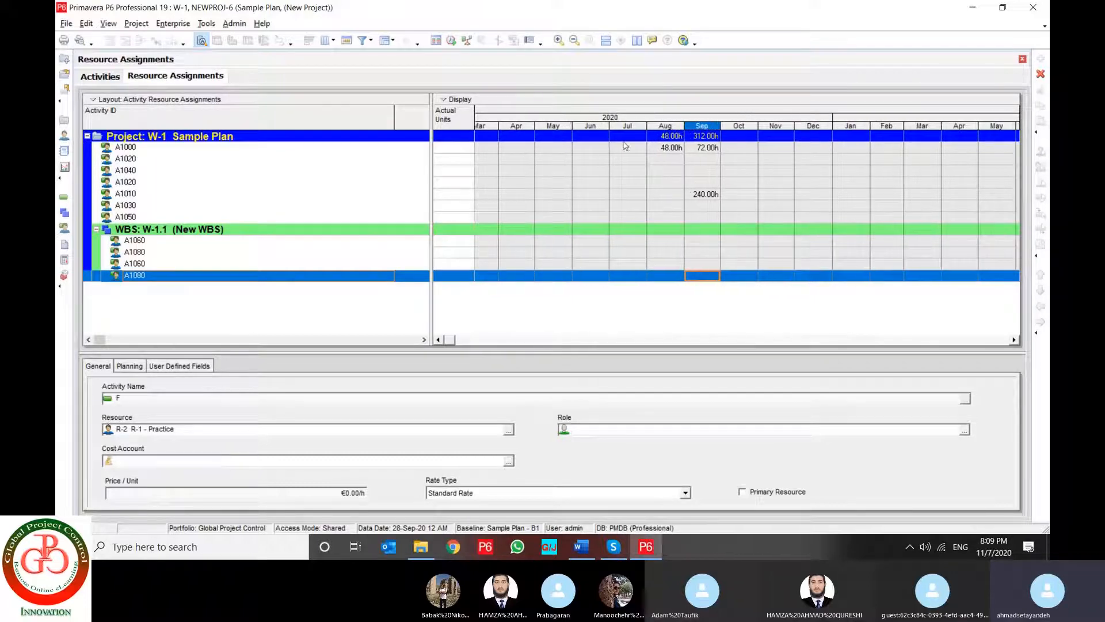
- Examine the resource assignments of A1000 and A1010, and select the same two activities in the Activities view
click(121, 148)
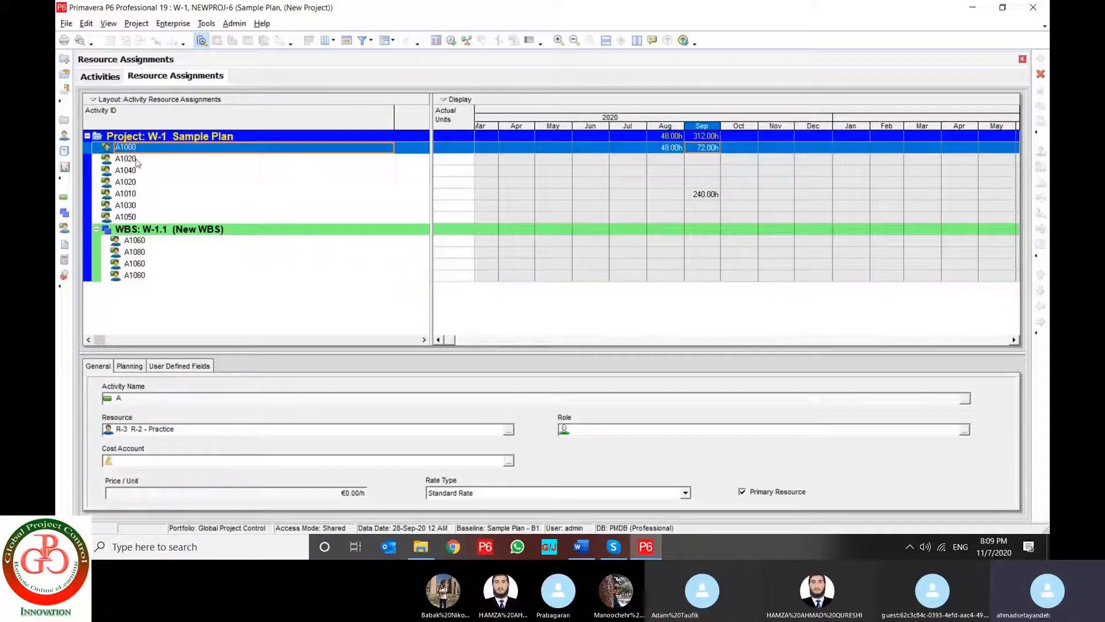
click(134, 206)
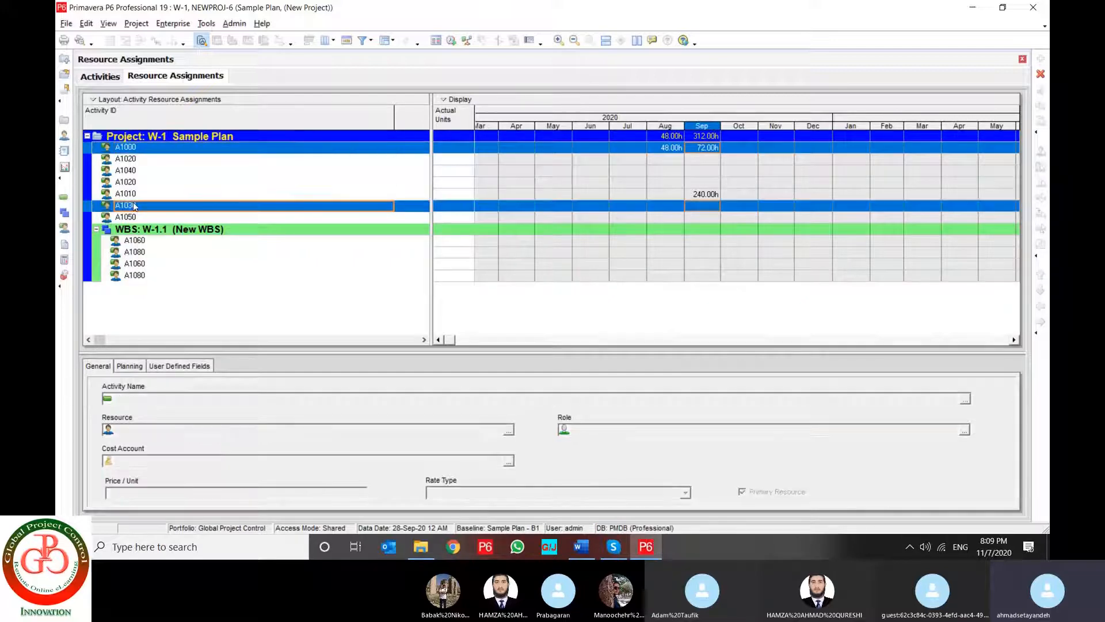
click(137, 196)
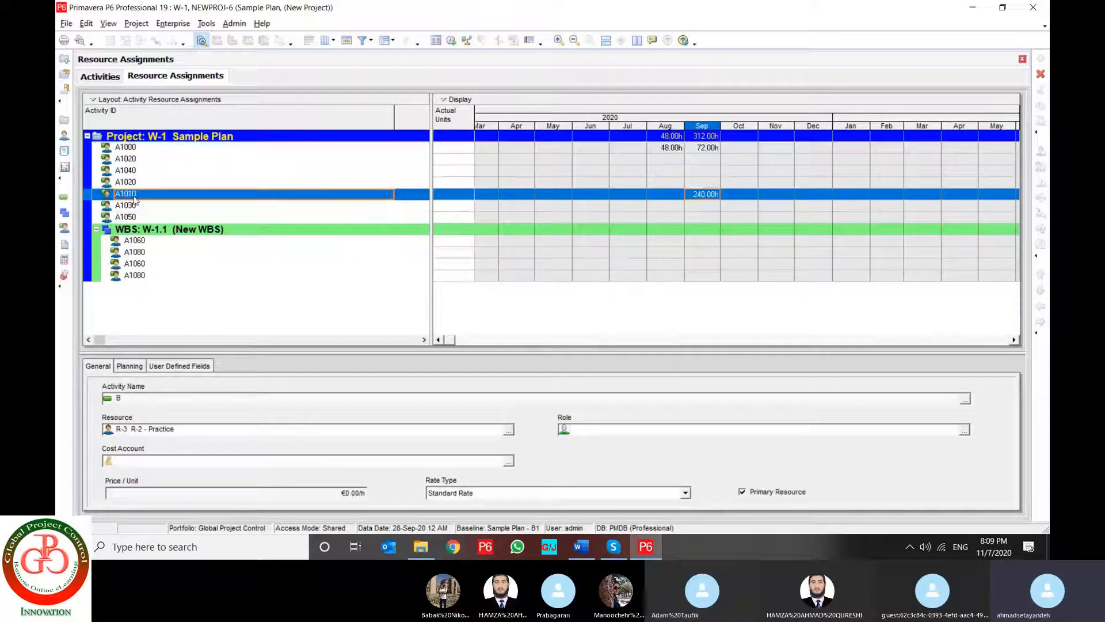
ctrl+click(137, 148)
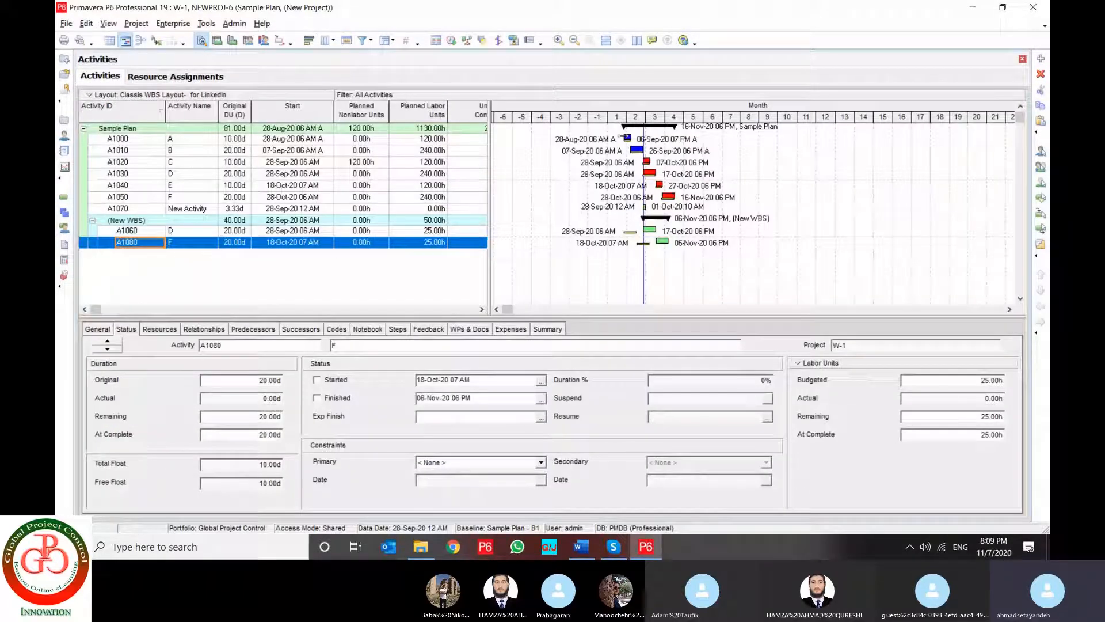
click(634, 151)
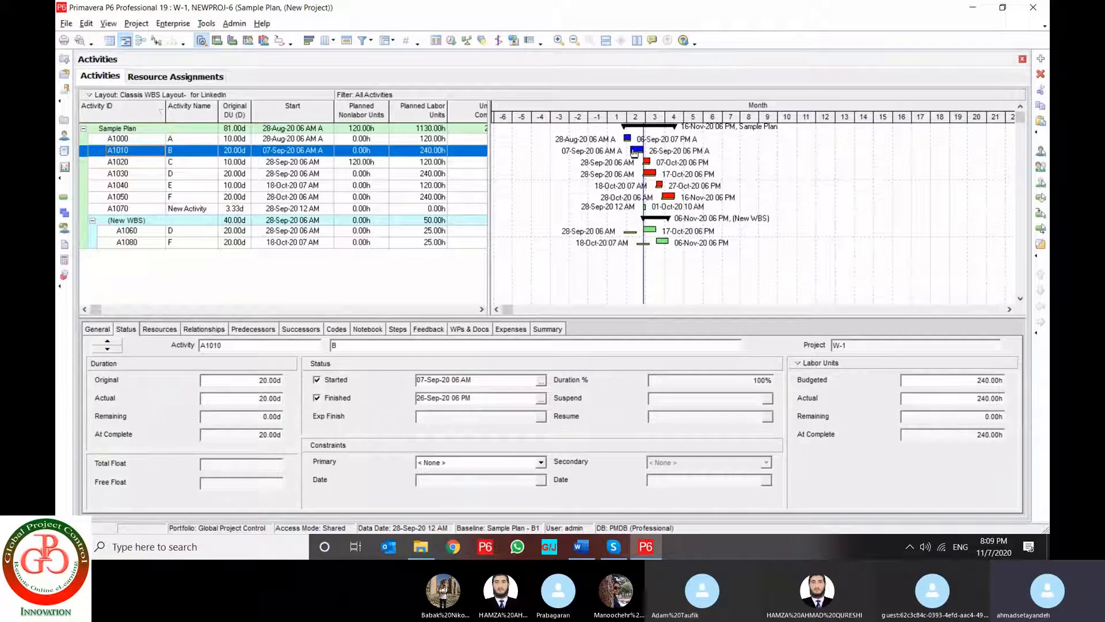
ctrl+click(137, 140)
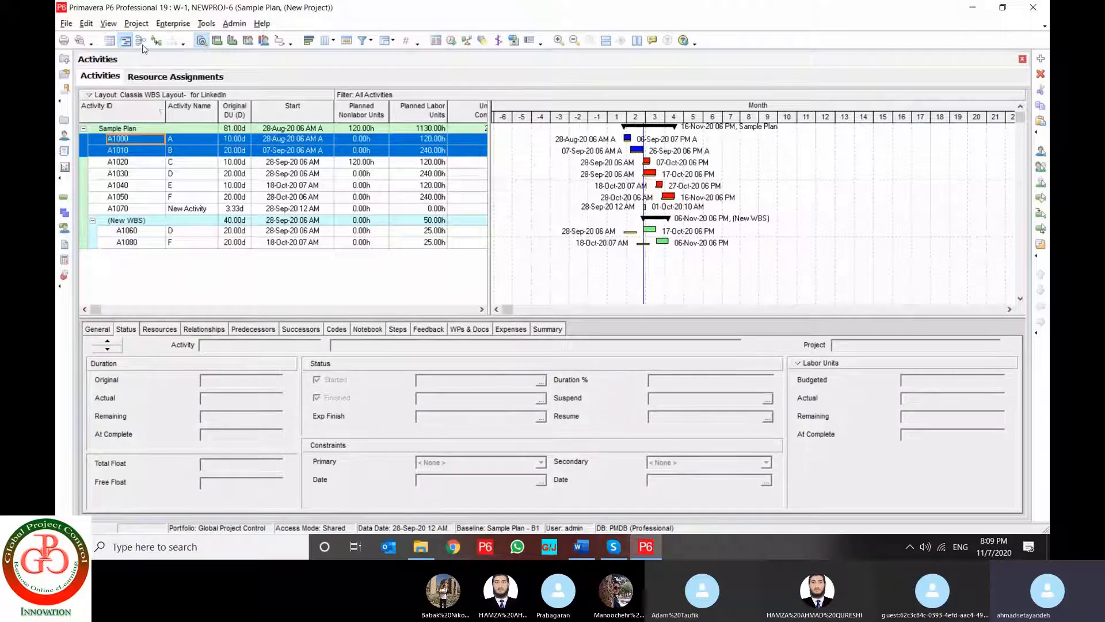
- Return to the project's resource assignments
click(136, 23)
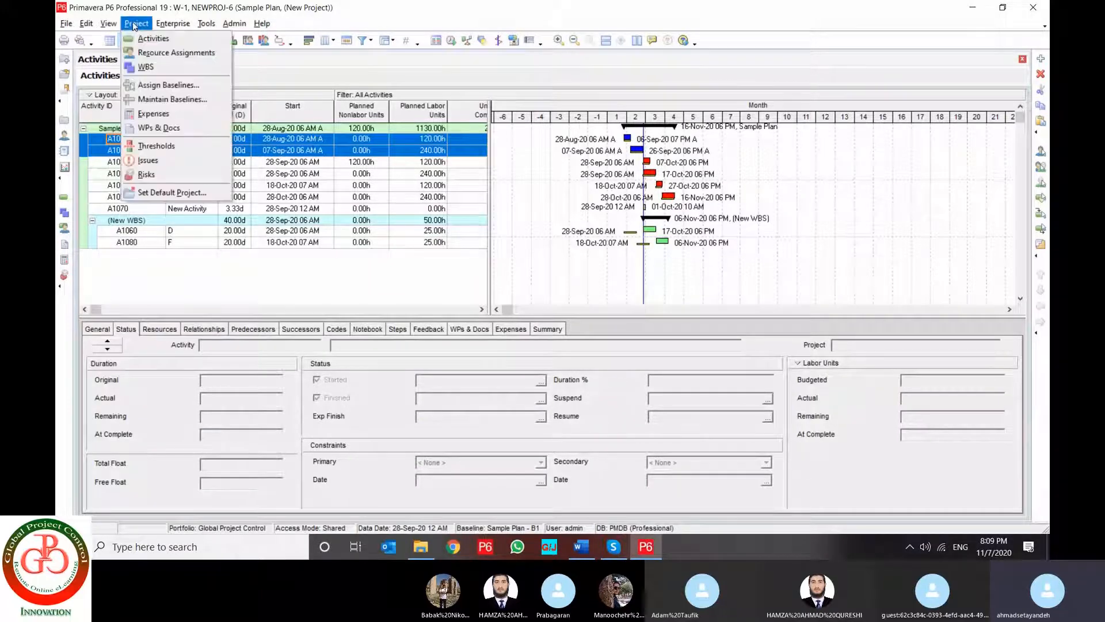
click(145, 54)
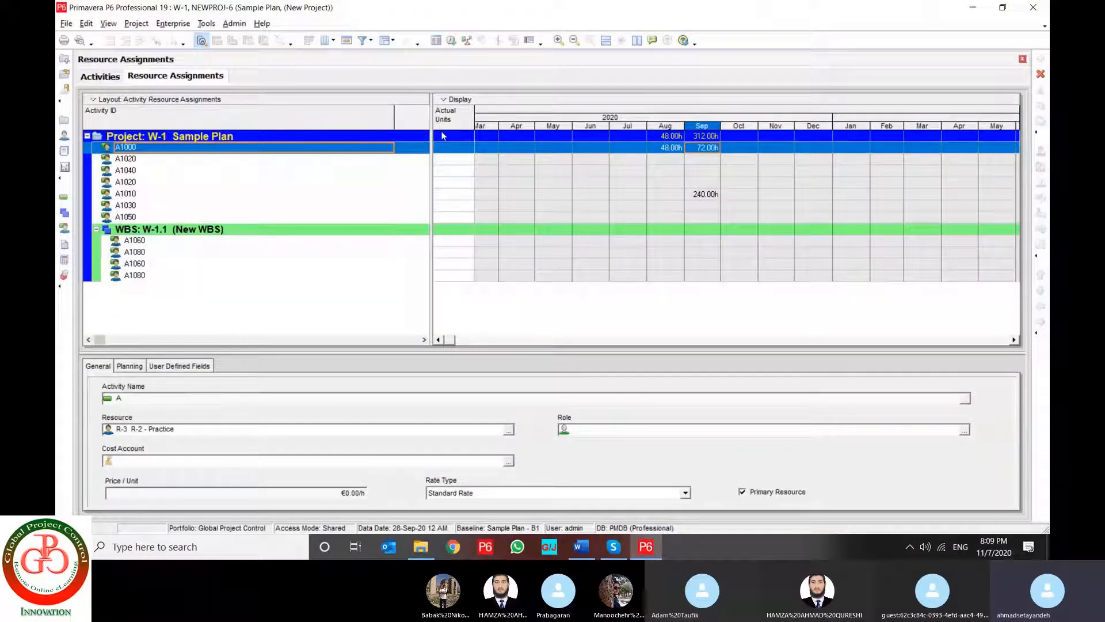
right_click(448, 117)
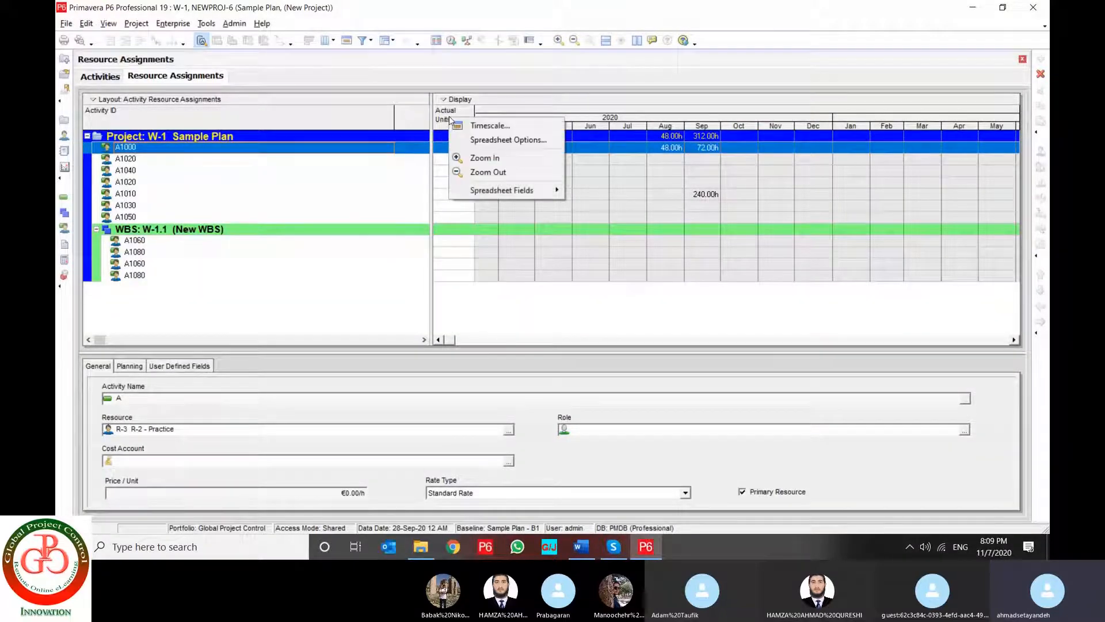
click(476, 140)
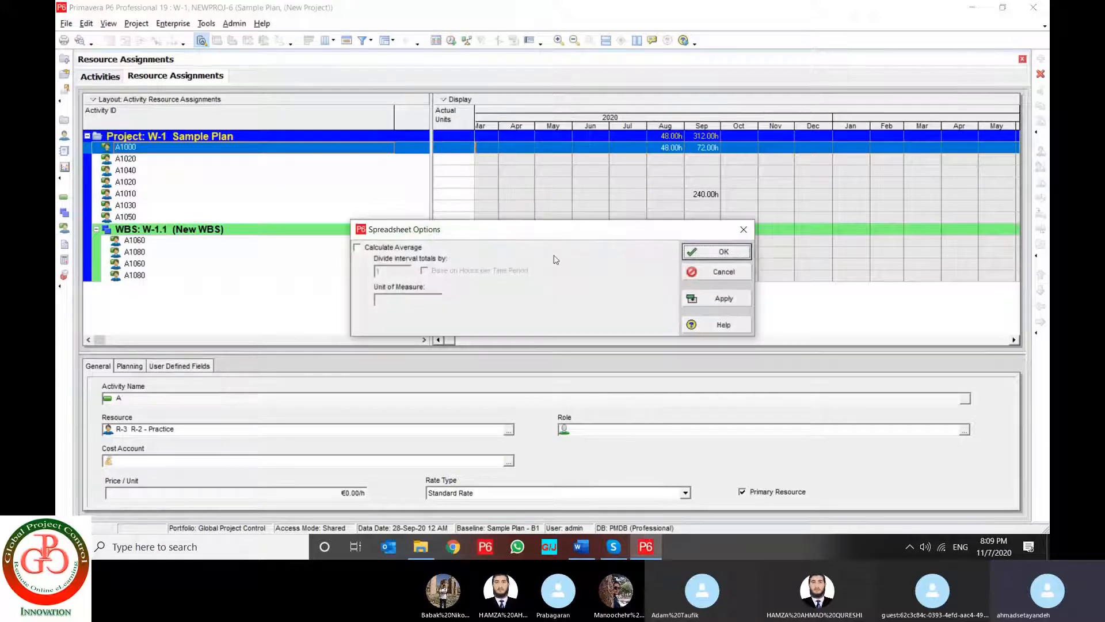
click(714, 274)
- Display Budgeted Units as the field in the time-phased spreadsheet of the resource assignments
right_click(456, 120)
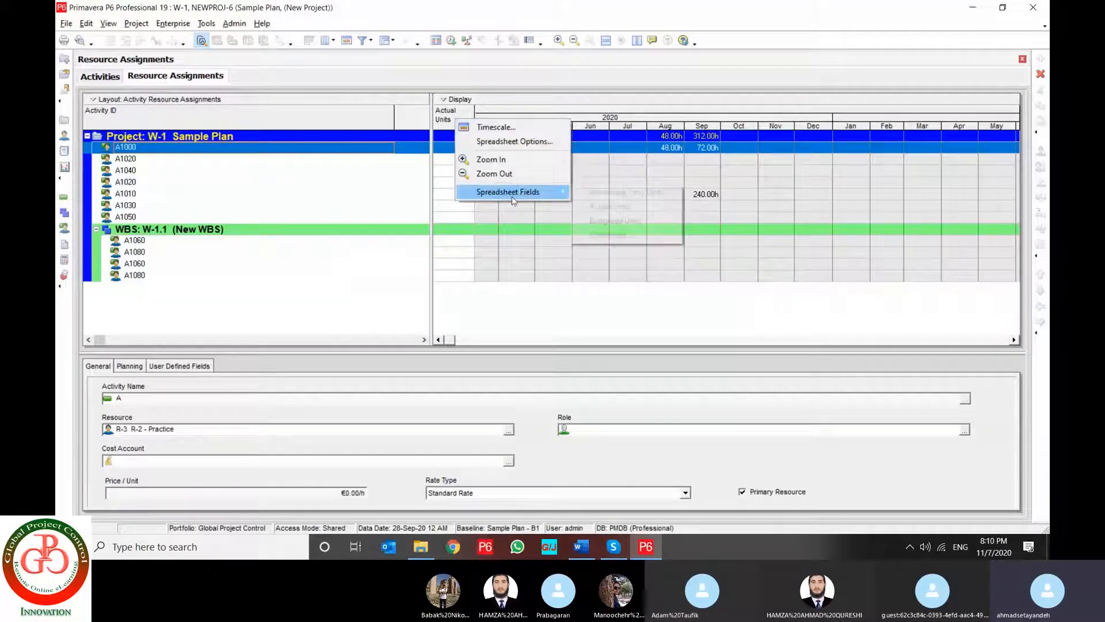
mouse_move(513, 193)
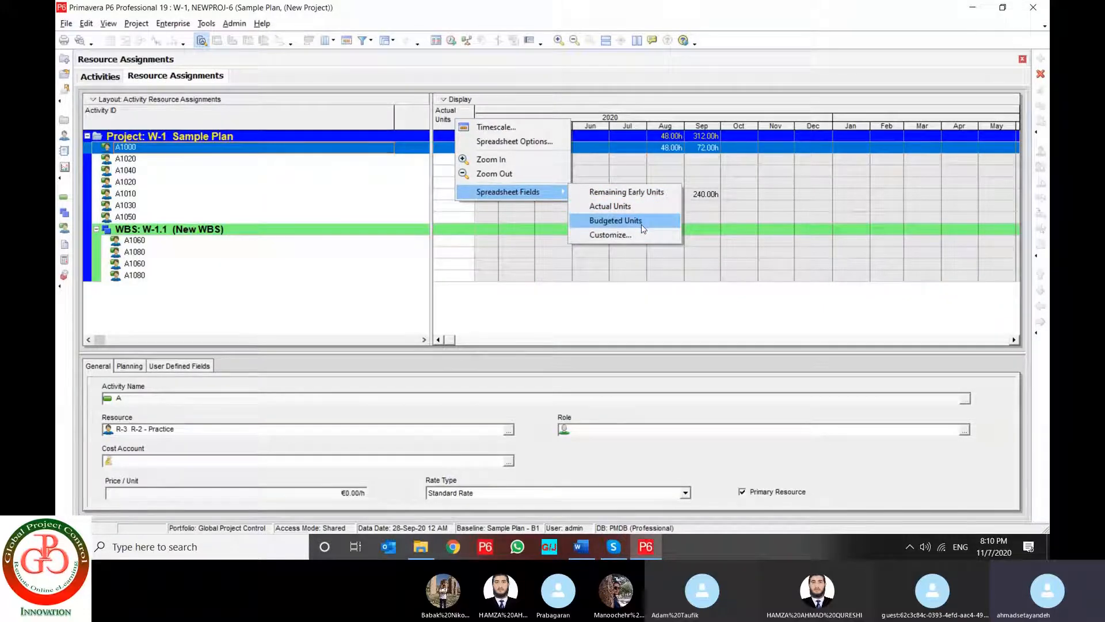
click(643, 221)
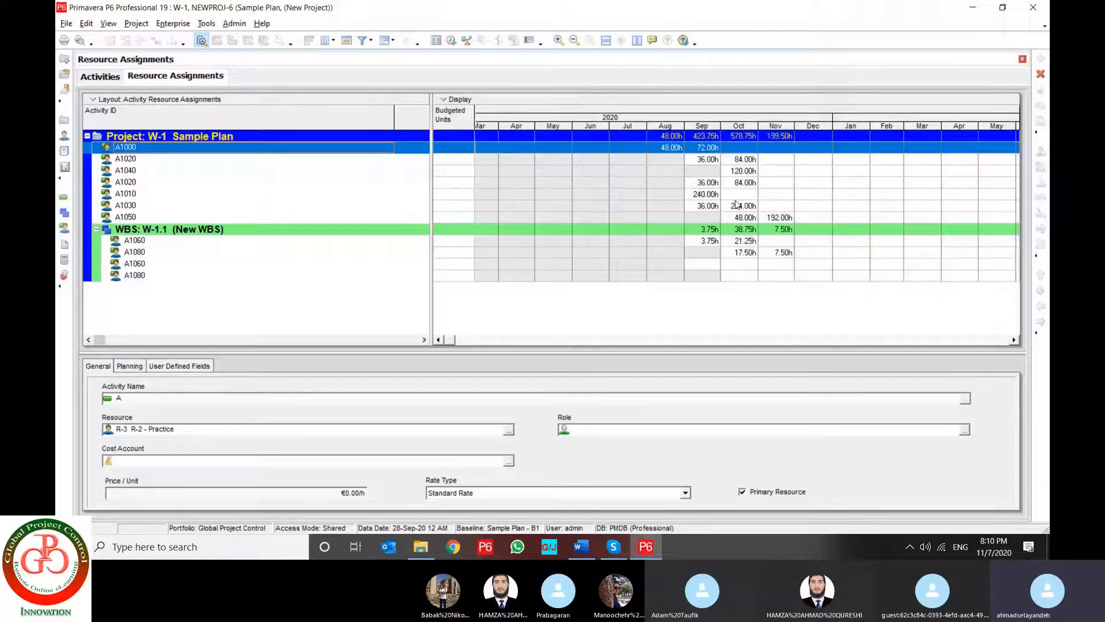
- Examine the September 2020 budgeted units of the assignments from A1040 down to A1080 under (New WBS)
click(701, 171)
click(703, 183)
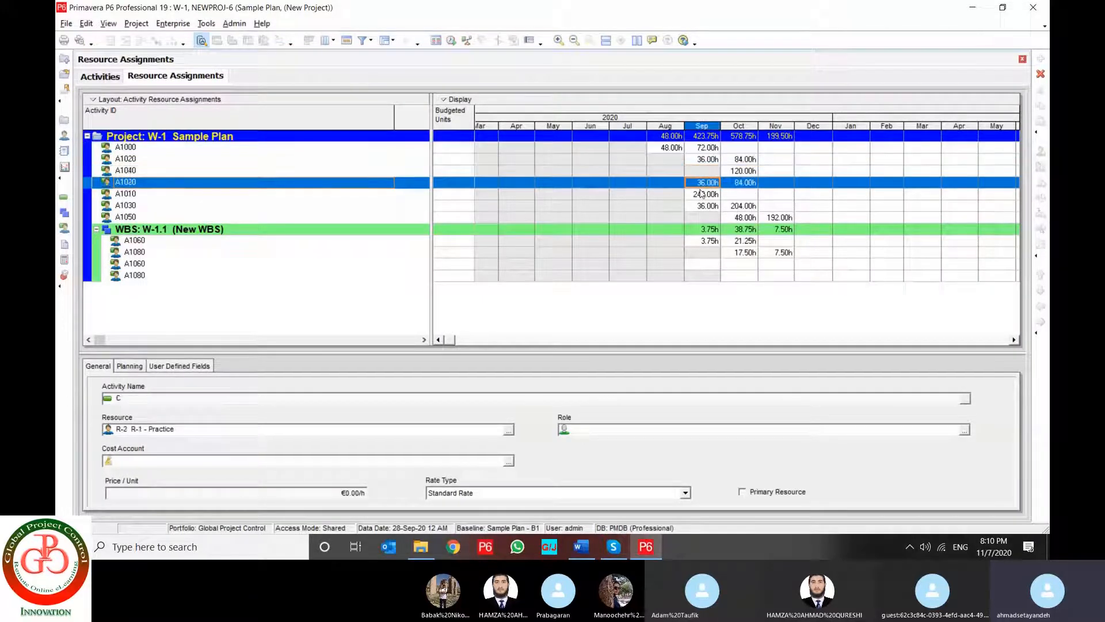
click(701, 194)
click(702, 205)
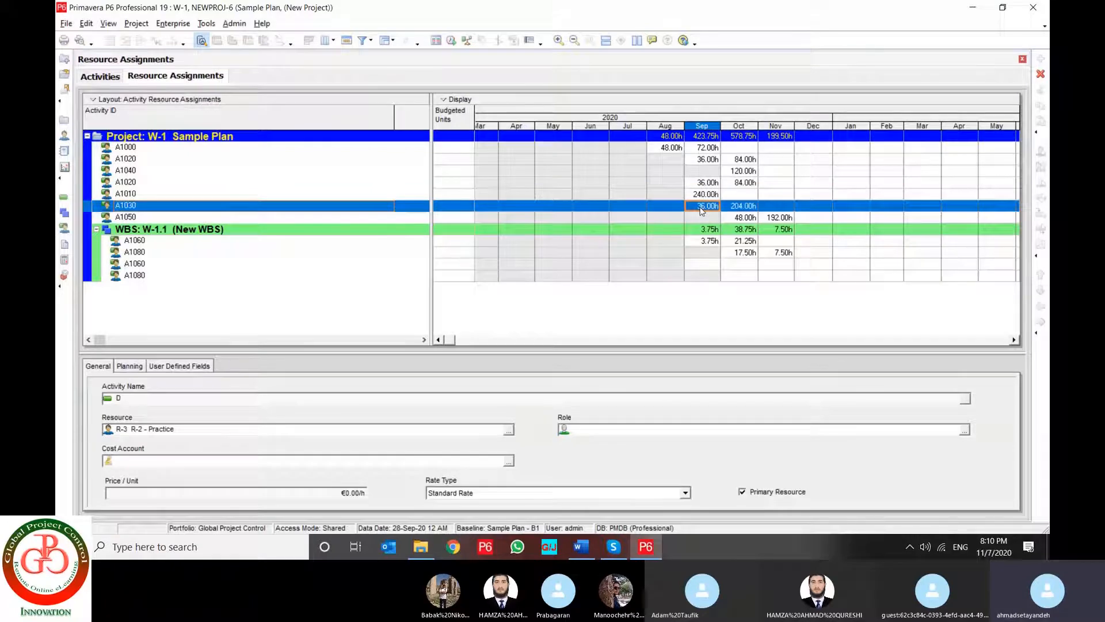
click(701, 217)
click(705, 241)
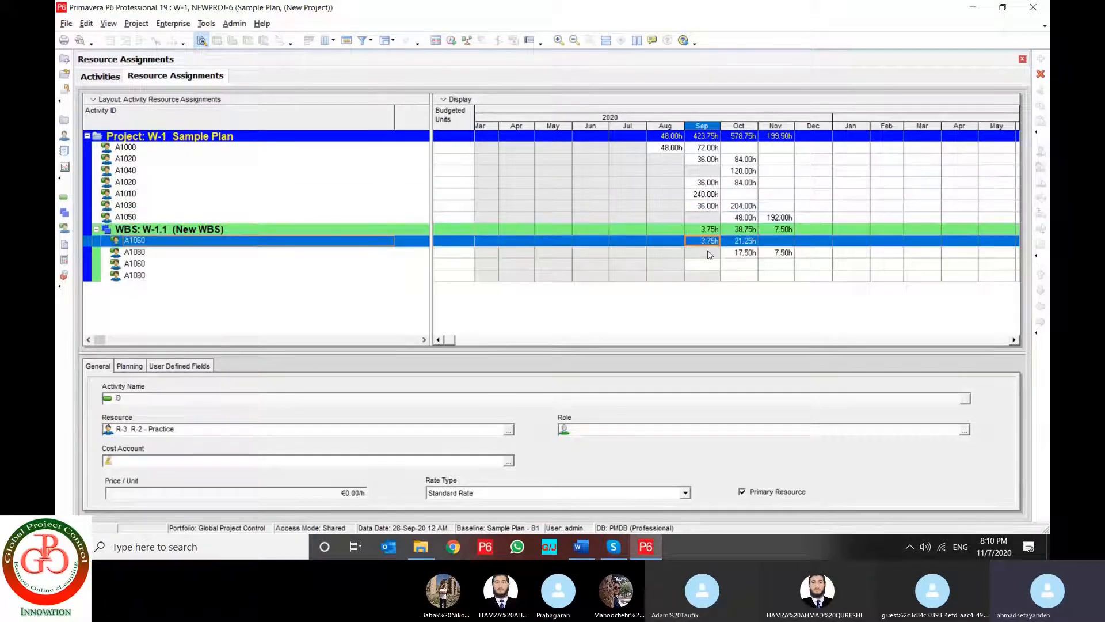
click(710, 255)
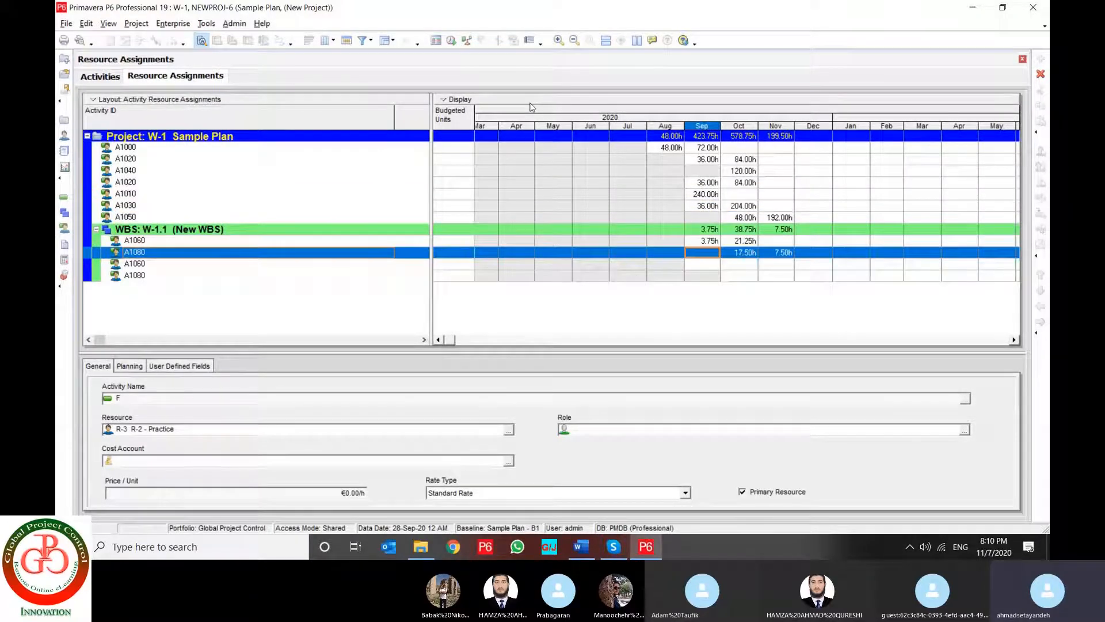
- Review the available field options for the time-phased spreadsheet, keeping only Budgeted Units selected
right_click(450, 116)
mouse_move(502, 187)
click(595, 225)
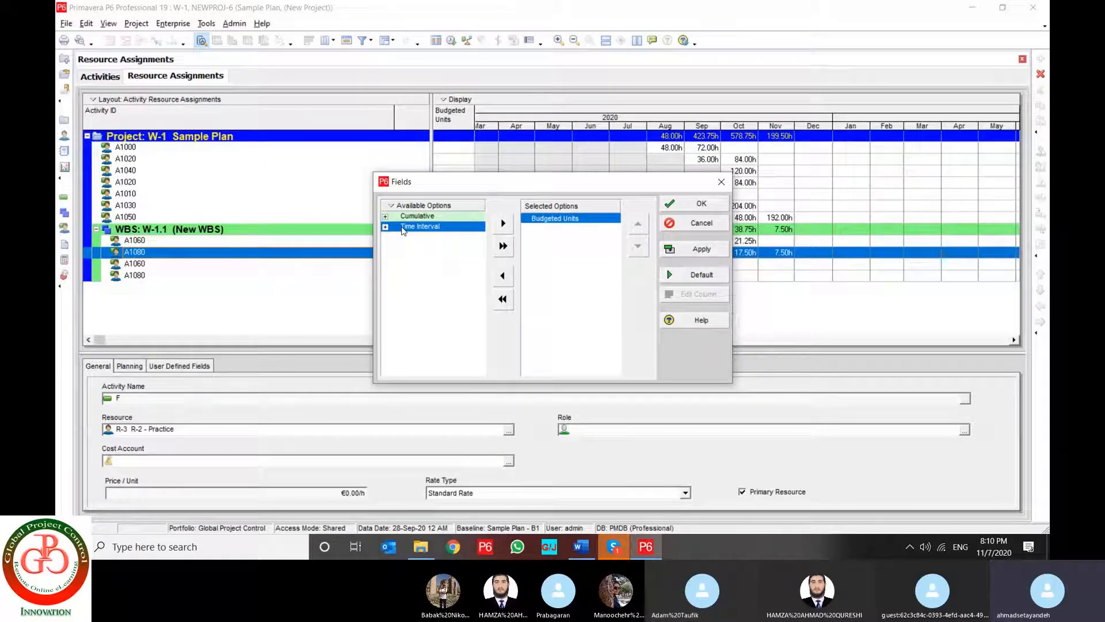
click(698, 204)
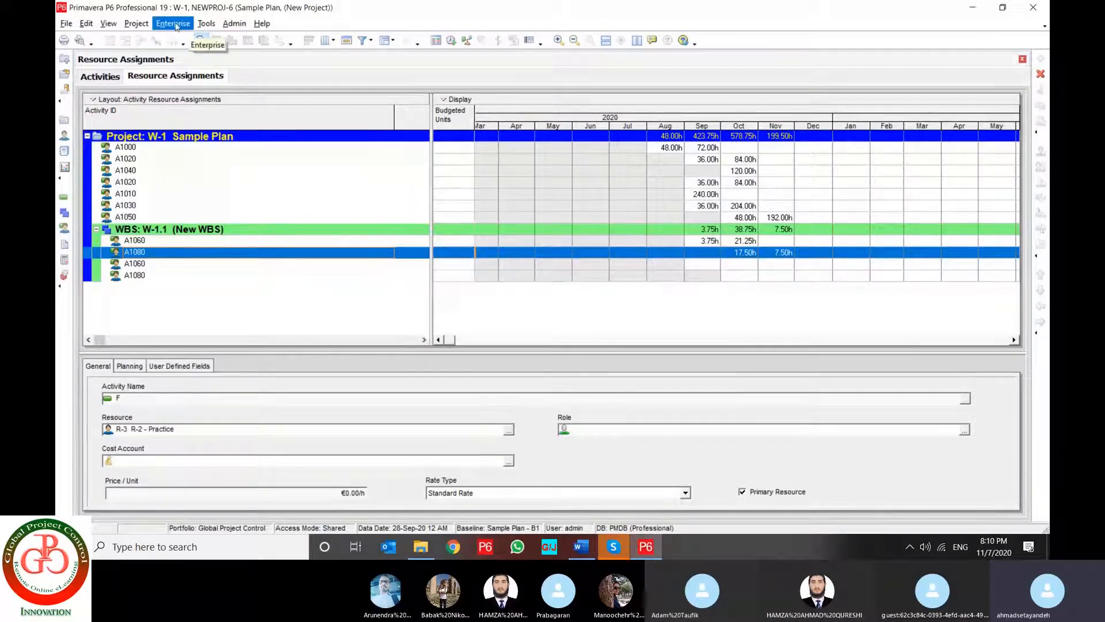
- Open the project's WBS view and enlarge its table area so the Sample Plan structure can be seen
click(136, 23)
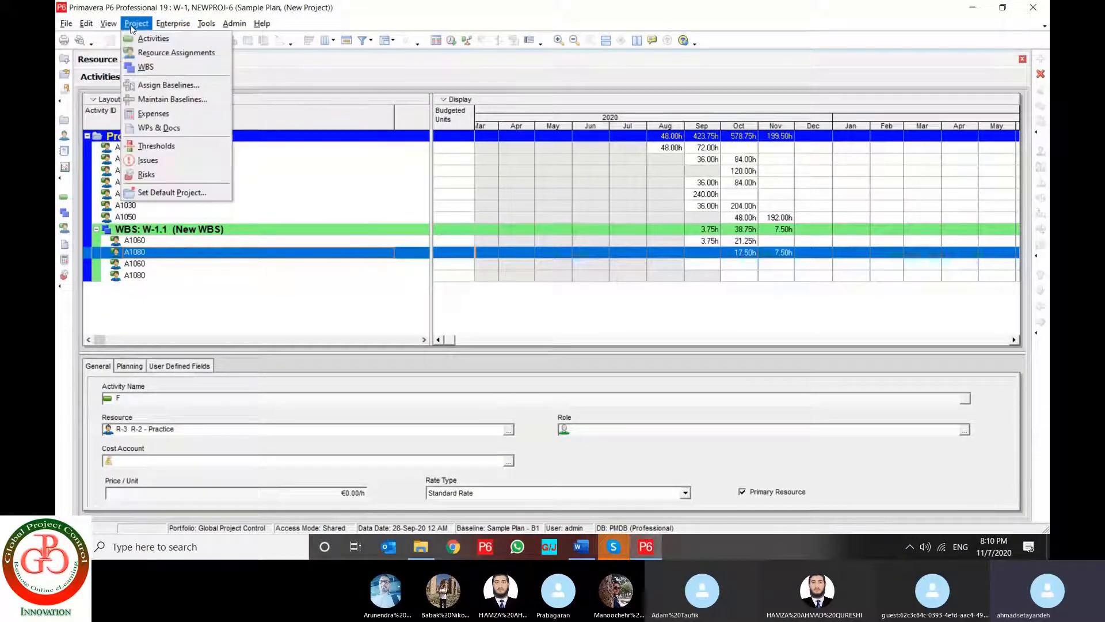
click(152, 67)
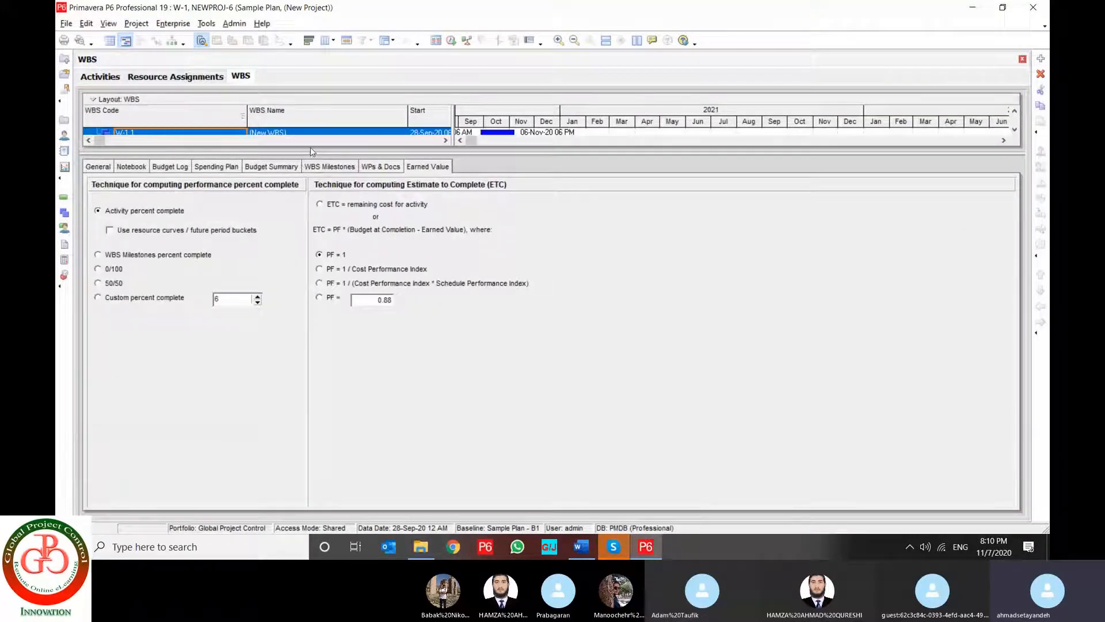
drag(315, 230, 315, 311)
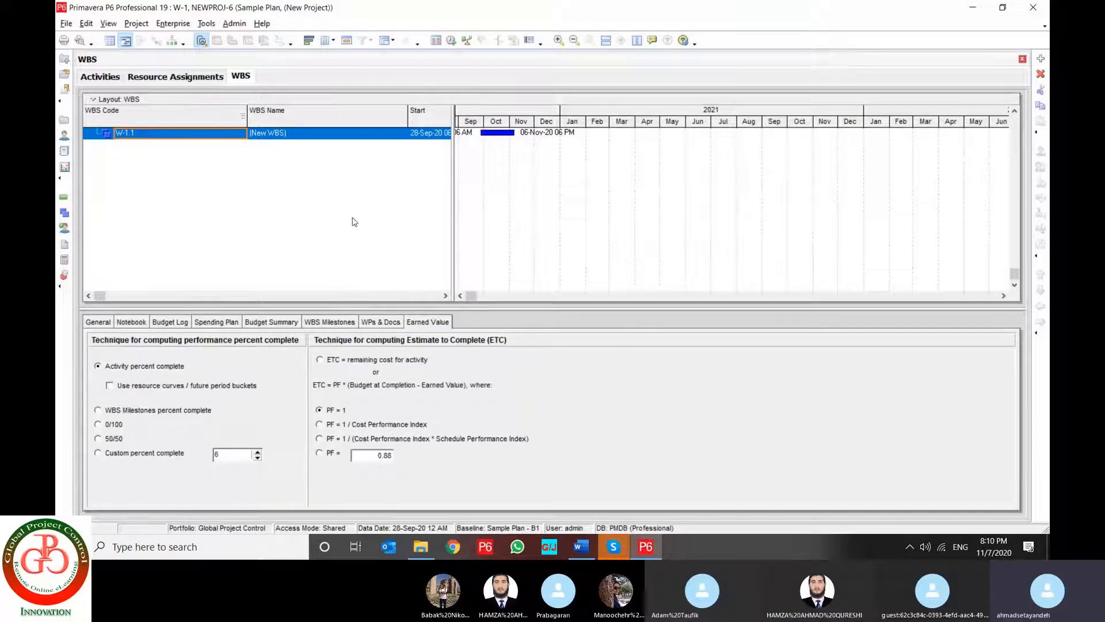
click(287, 135)
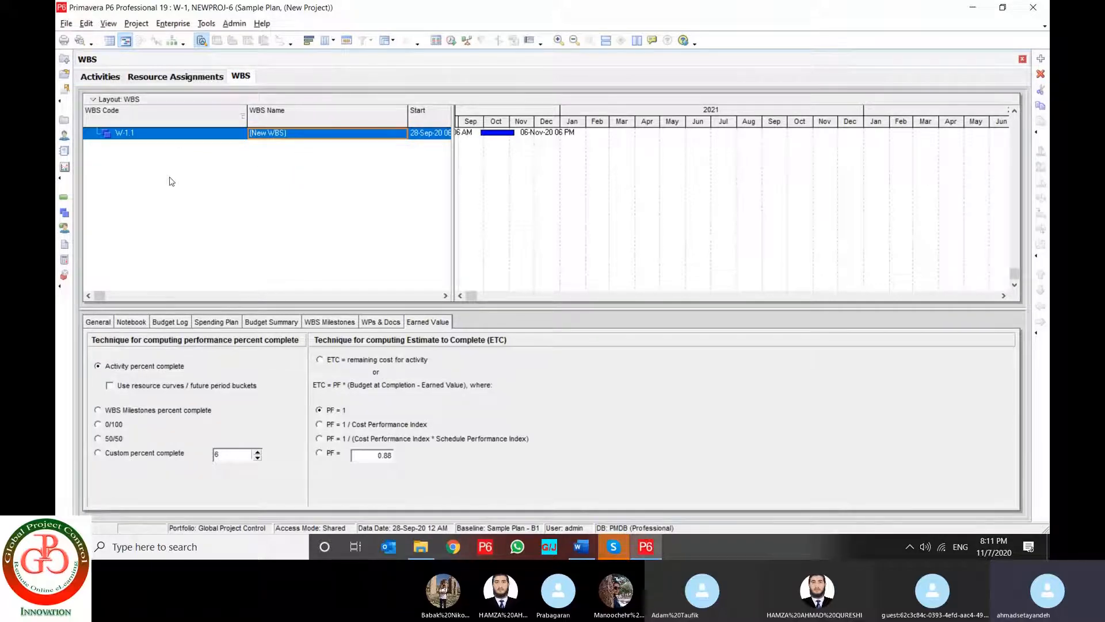
scroll(171, 181, up, 2)
click(112, 144)
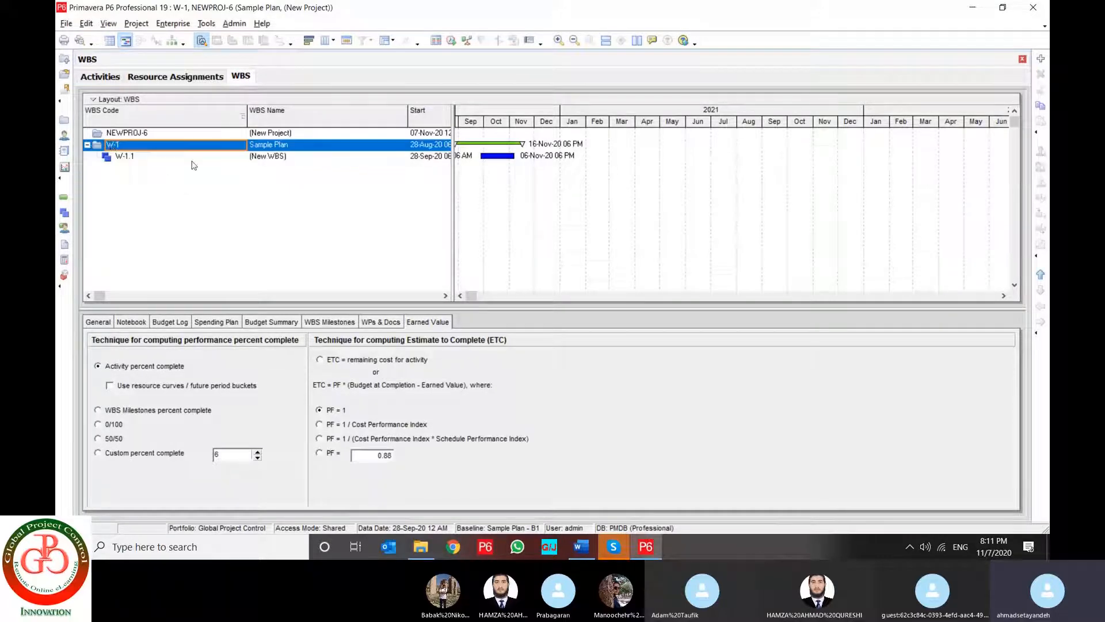
- Add three new WBS elements below W-1.1, each outdented to the same level as W-1.1 under Sample Plan
click(147, 157)
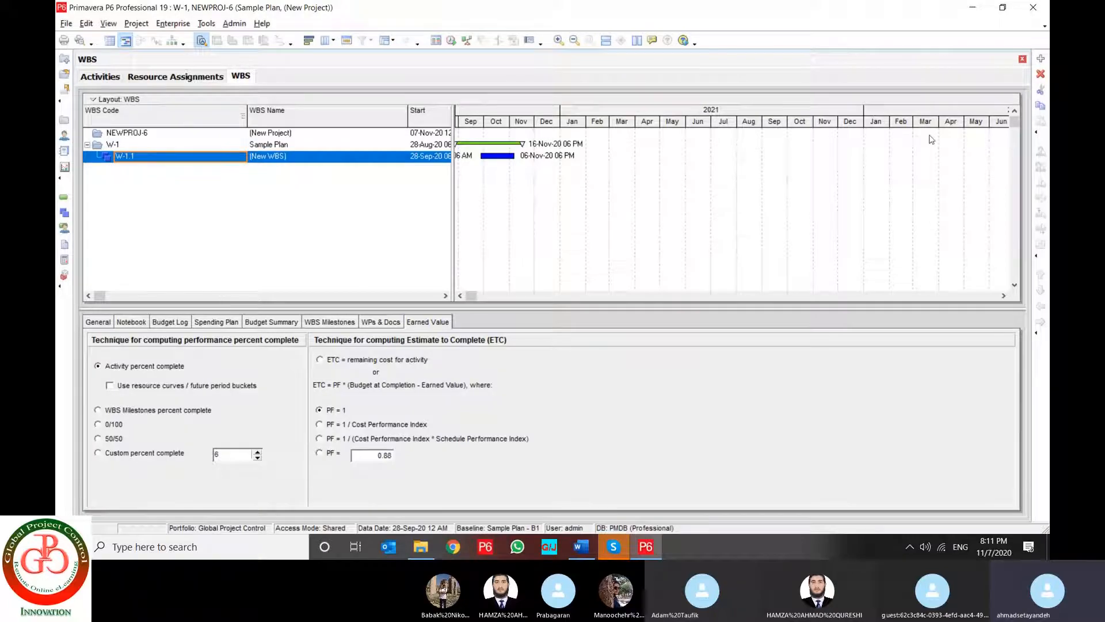
click(1041, 58)
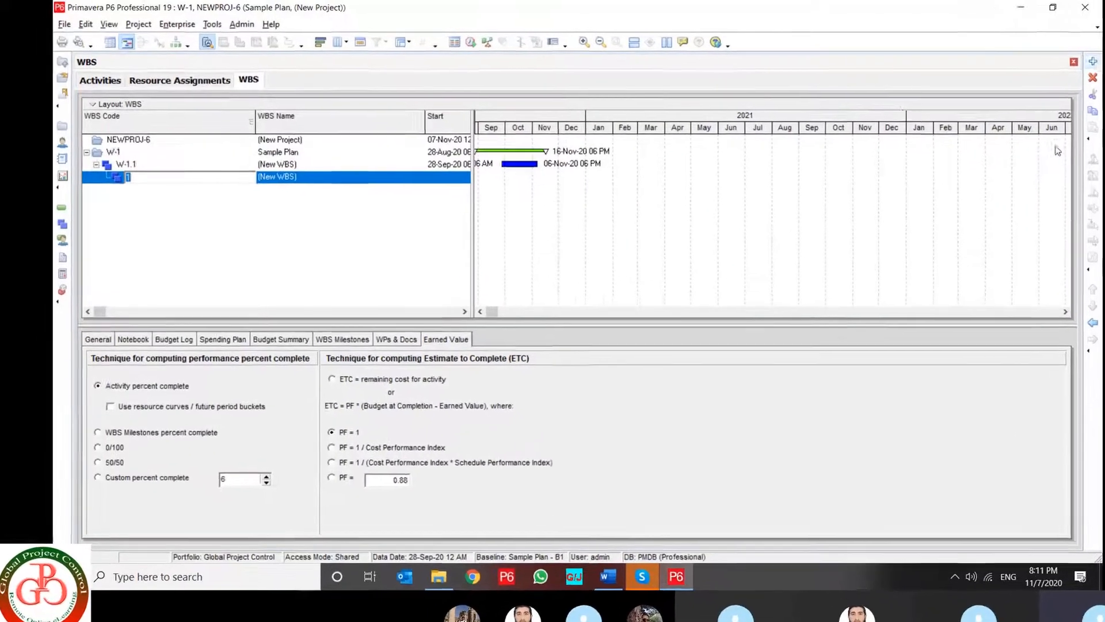
key(ctrl+Left)
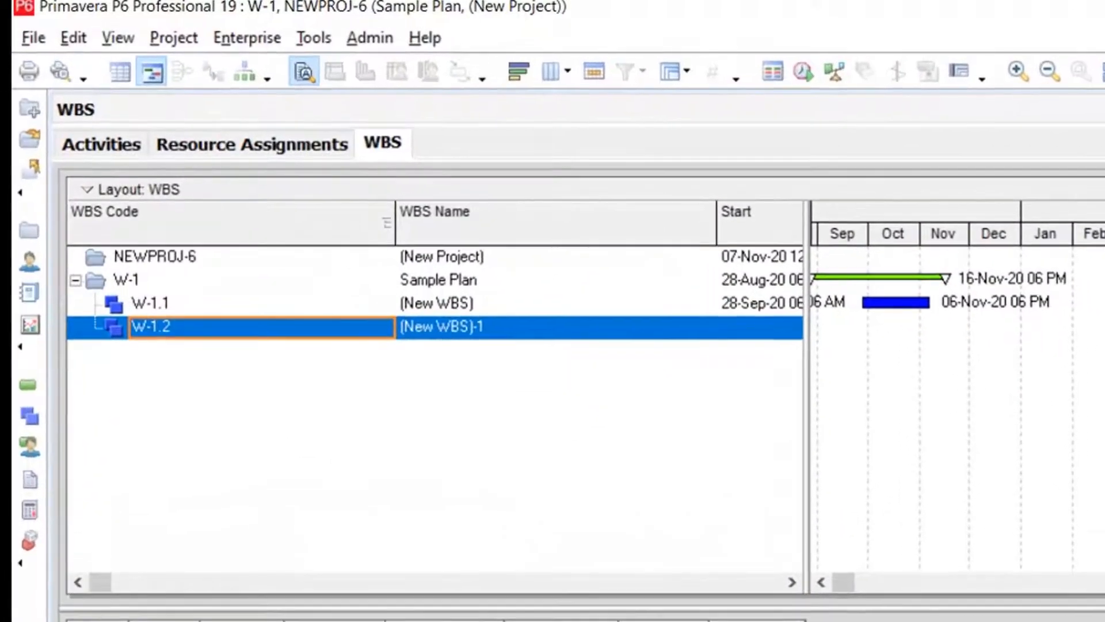
key(Insert)
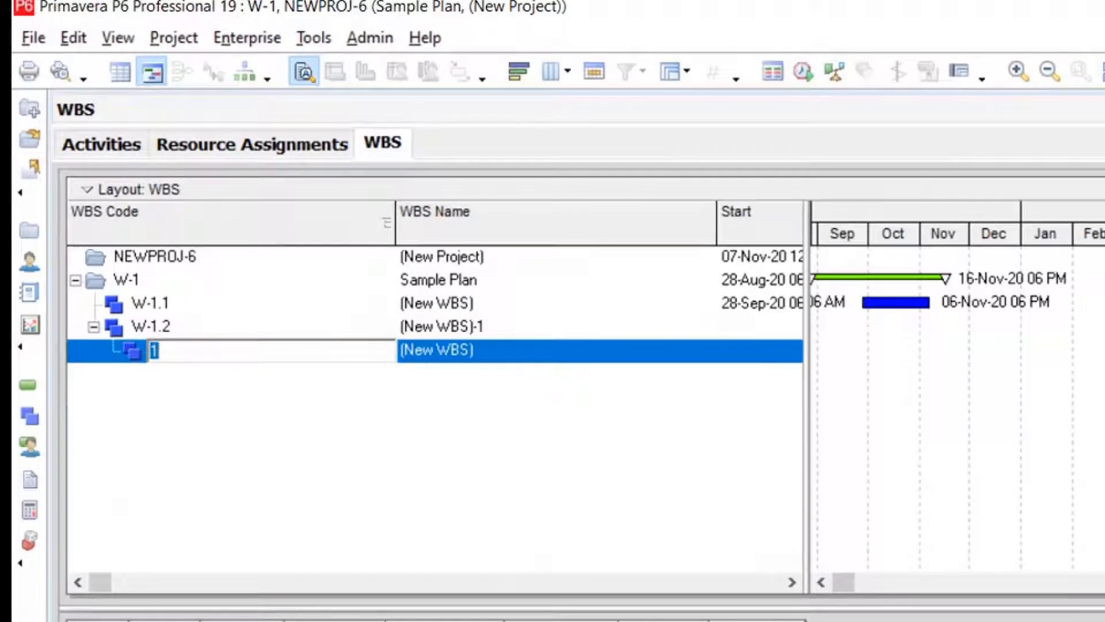
key(ctrl+Left)
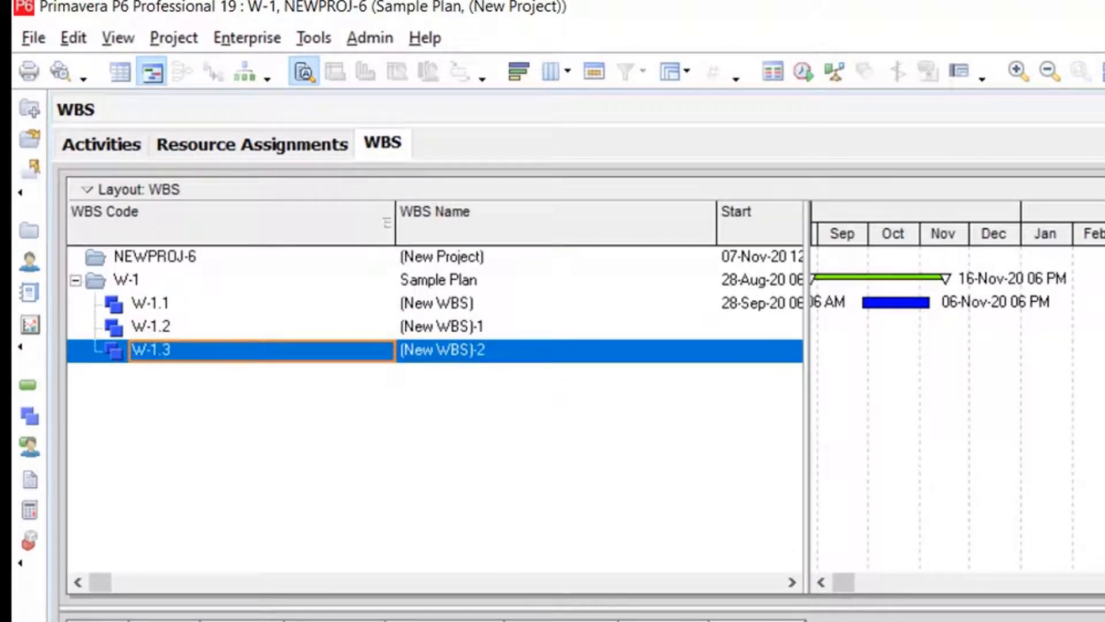
key(Insert)
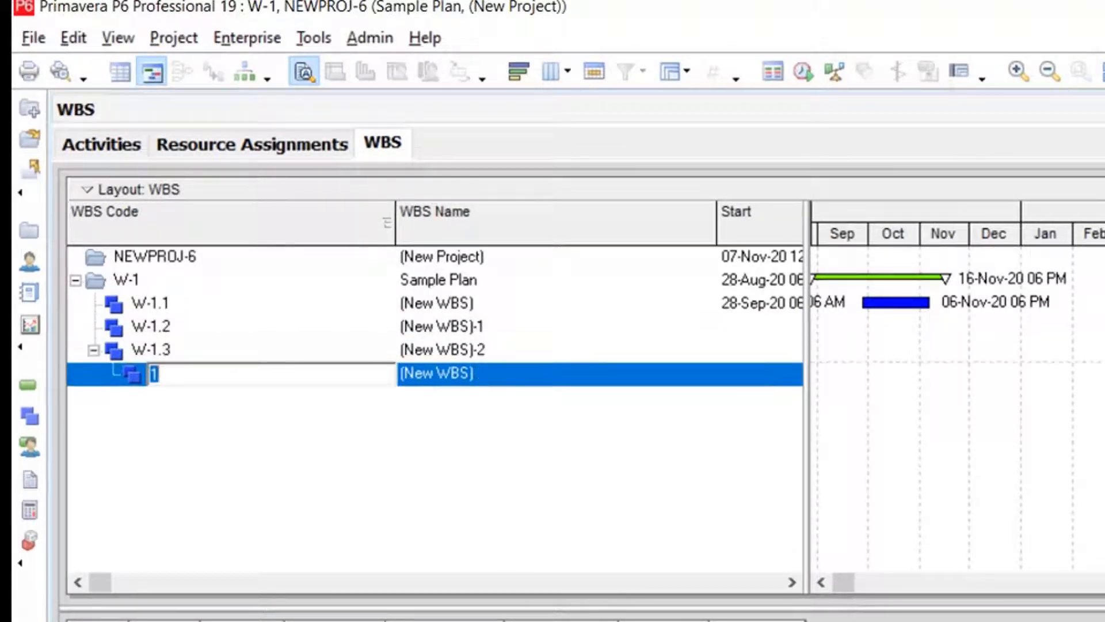
key(ctrl+Left)
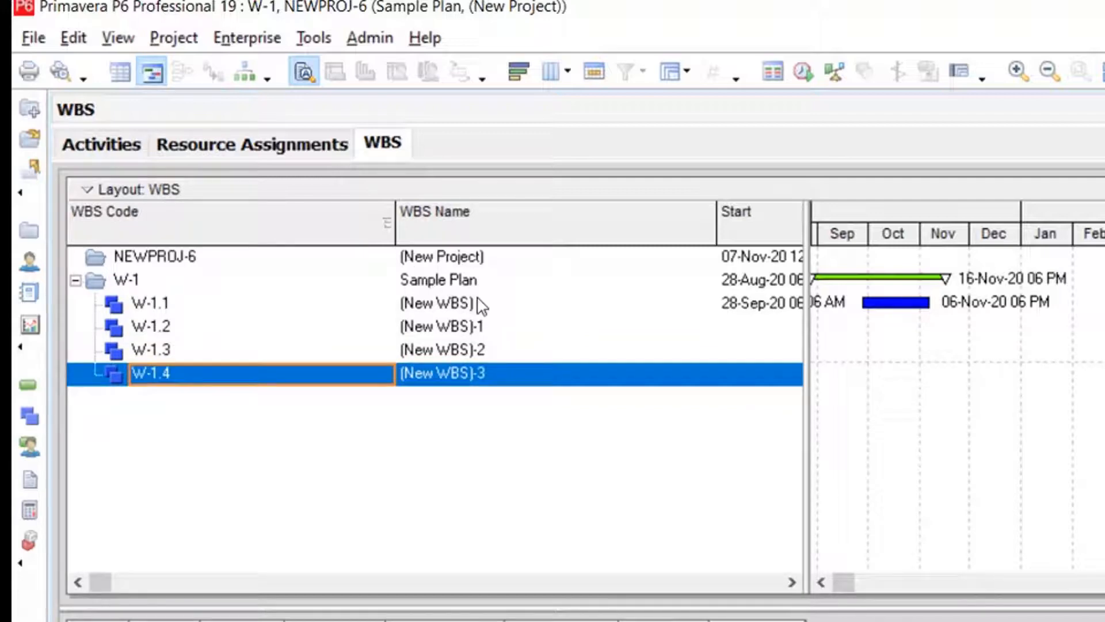
- Rename WBS element W-1.1 as Engineering and W-1.2 as Procurement
click(480, 305)
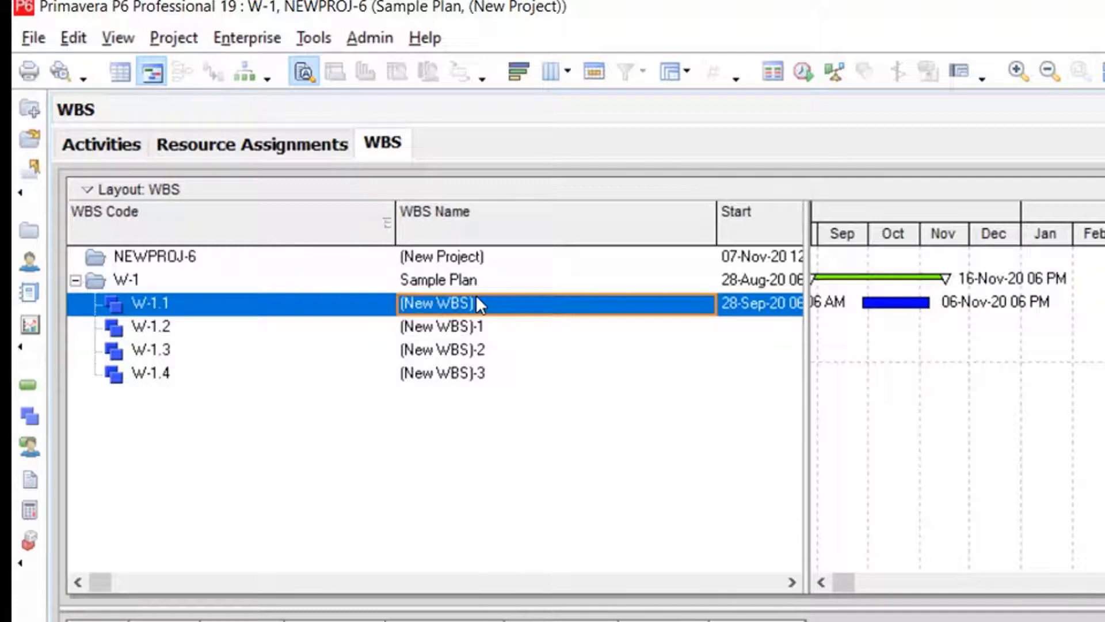
click(480, 305)
text(E)
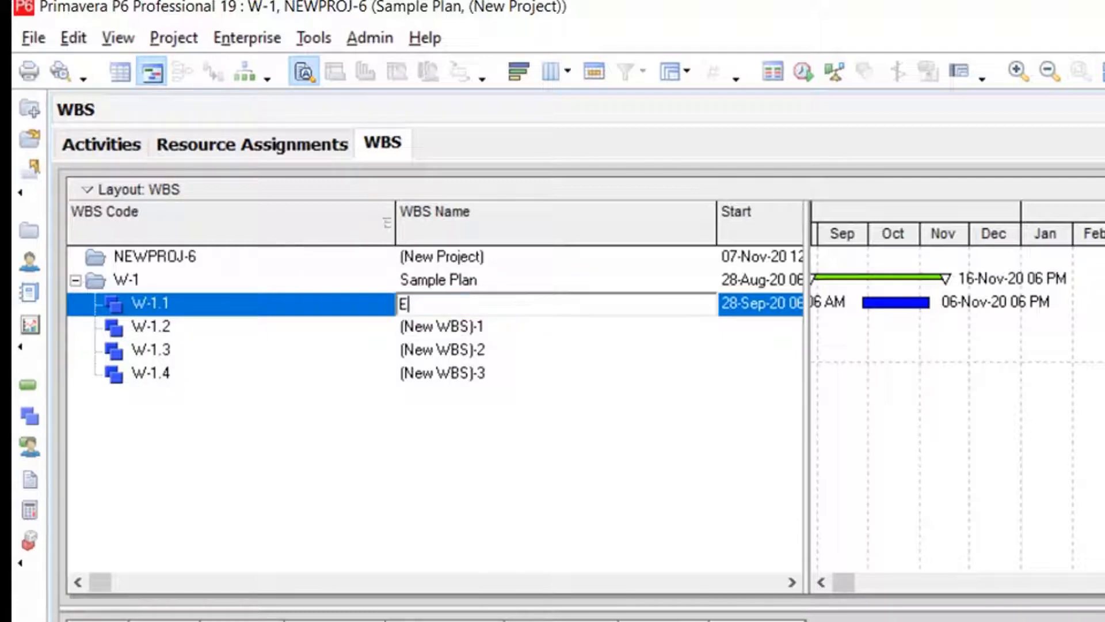
text(ngineering)
key(Return)
key(Down)
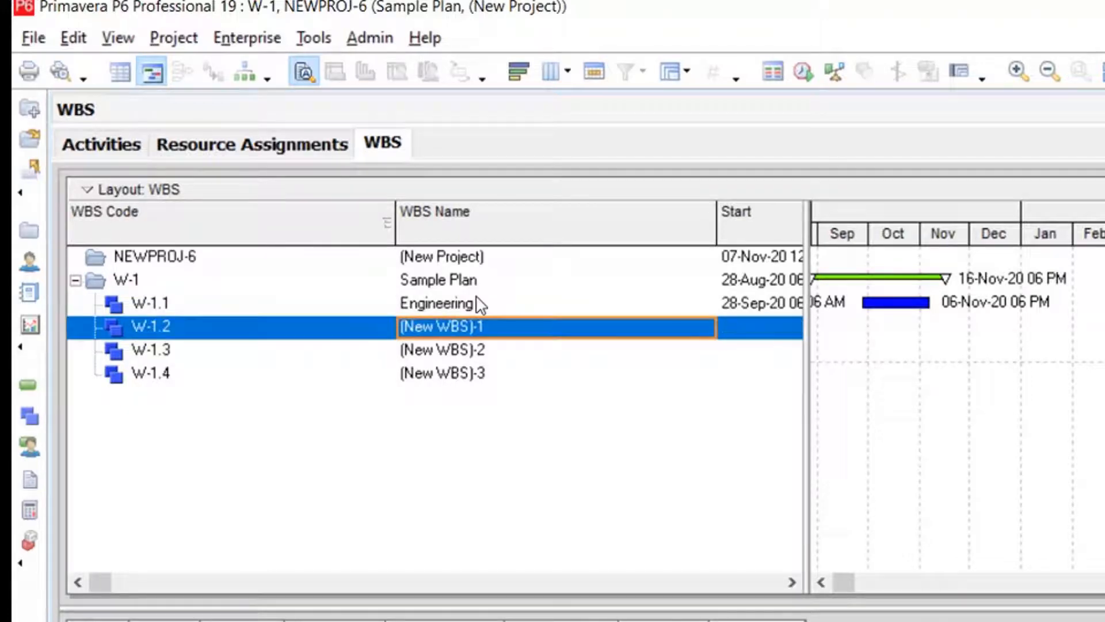
text(Procurement)
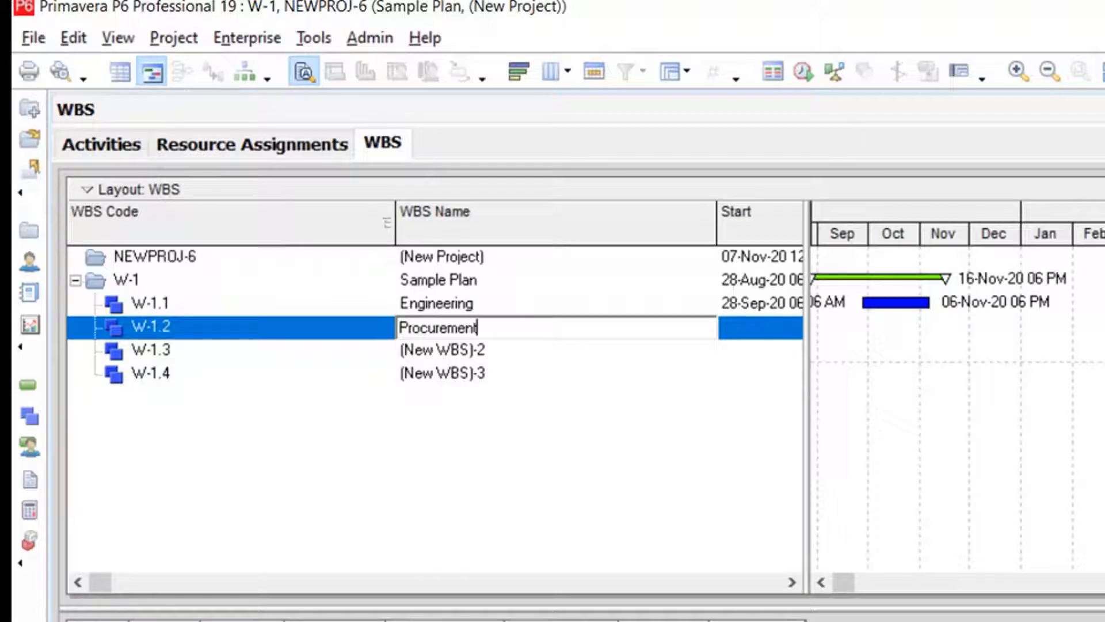
key(Return)
- Rename WBS element W-1.3 as Construction and W-1.4 as Opration
key(Down)
text(Const)
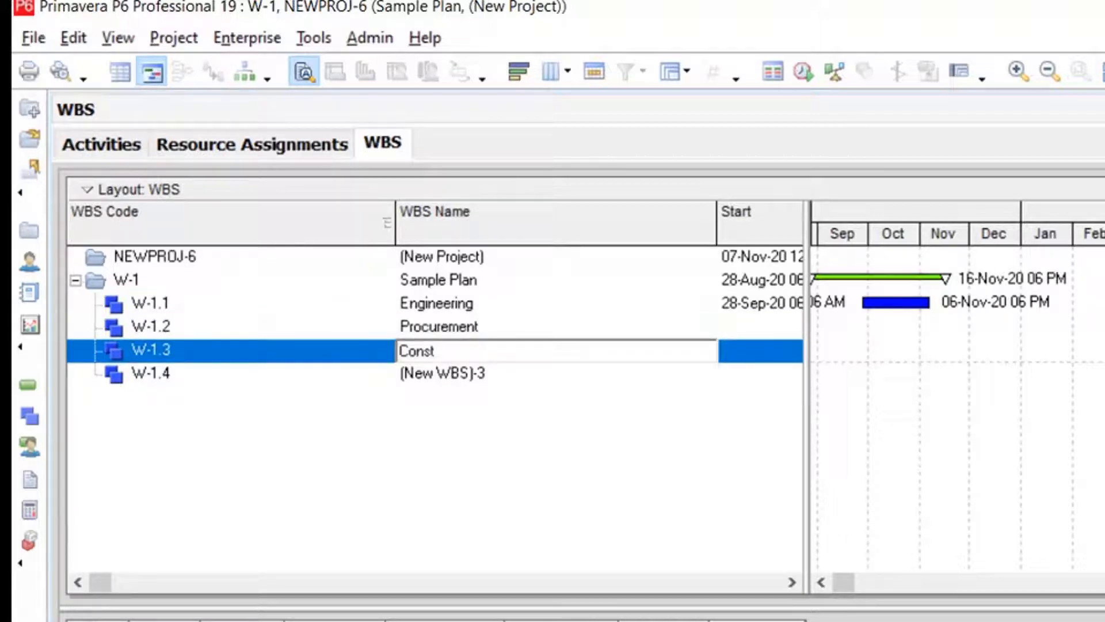
text(ruction)
key(Return)
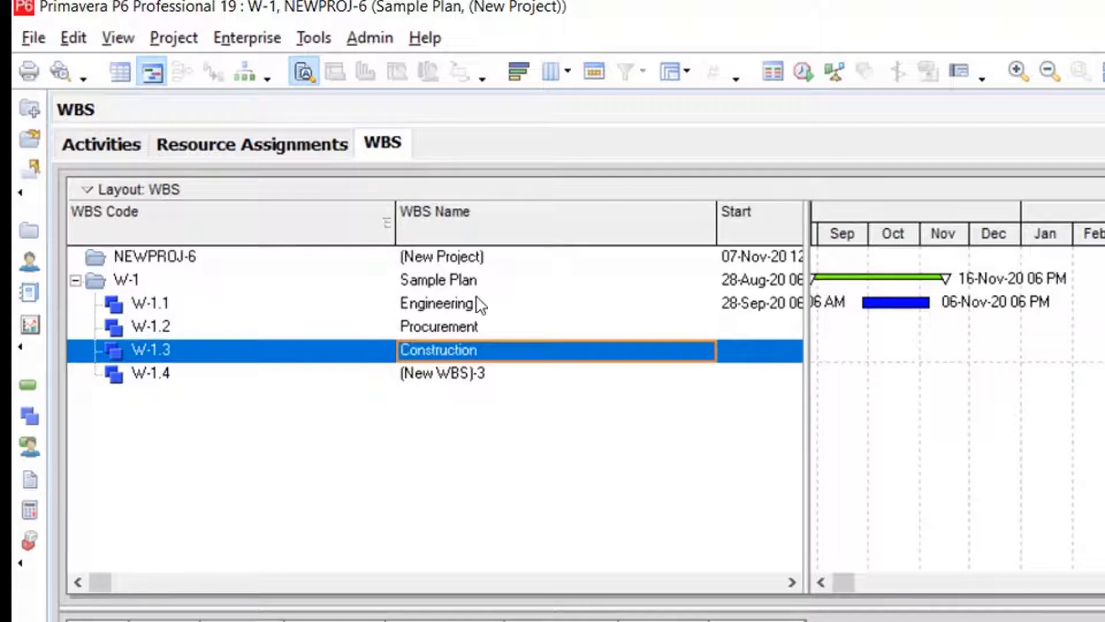
key(Down)
text(O)
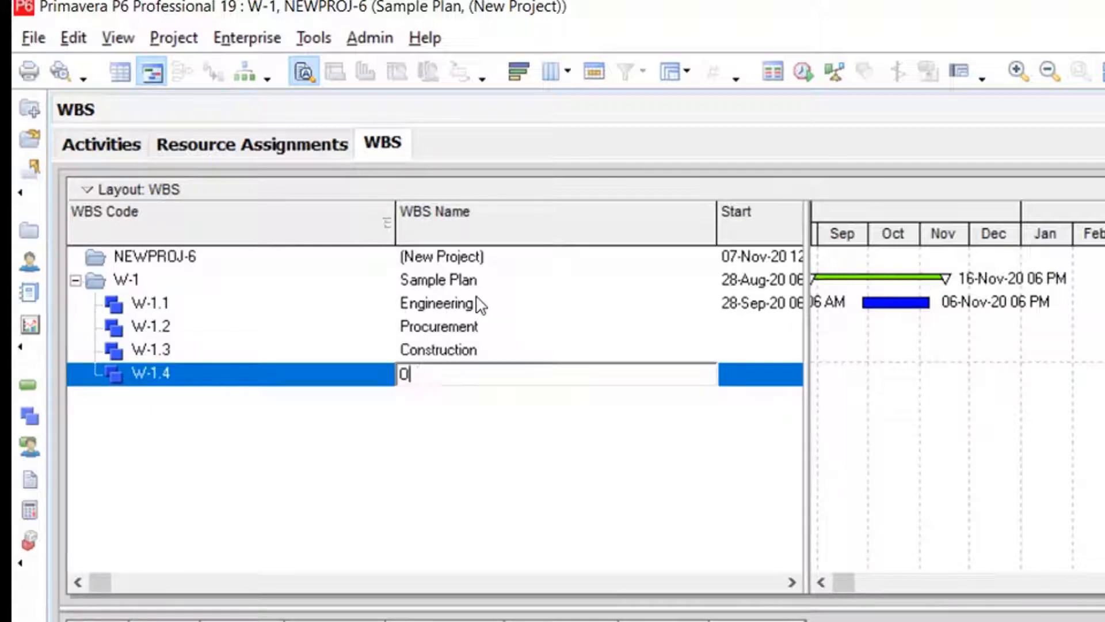
text(pration)
key(Return)
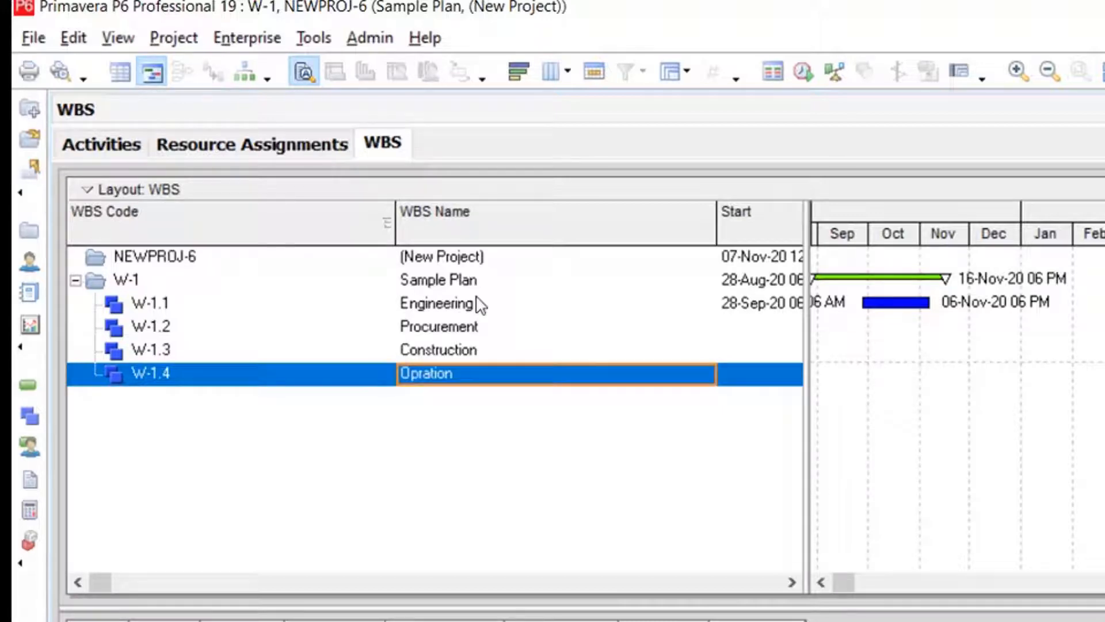
- Select the four WBS elements from Engineering to Opration, and return to the Activities view
click(479, 303)
key(shift+Down)
key(shift+Down)
key(shift+Down)
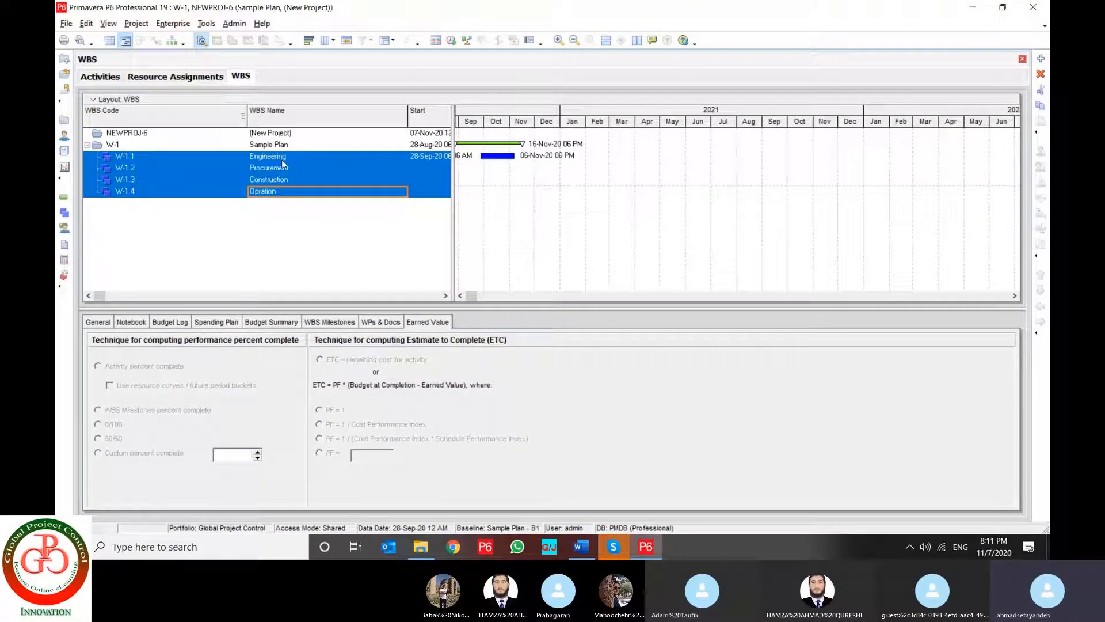
click(64, 198)
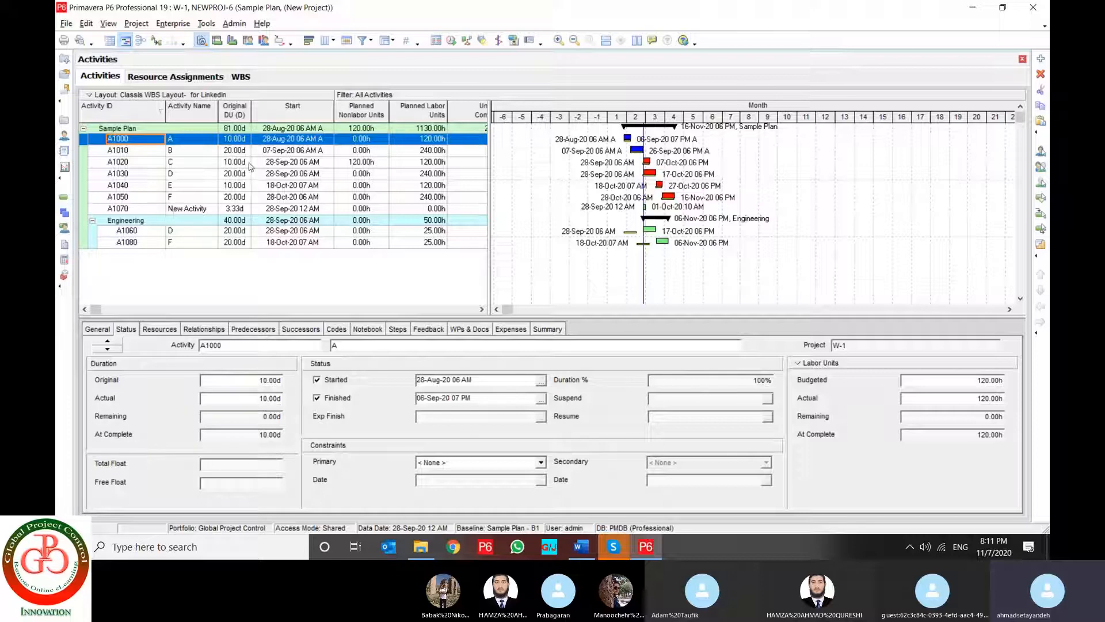
- Turn off hiding of empty grouping bands in the activity grouping options, and select the Procurement band
click(190, 208)
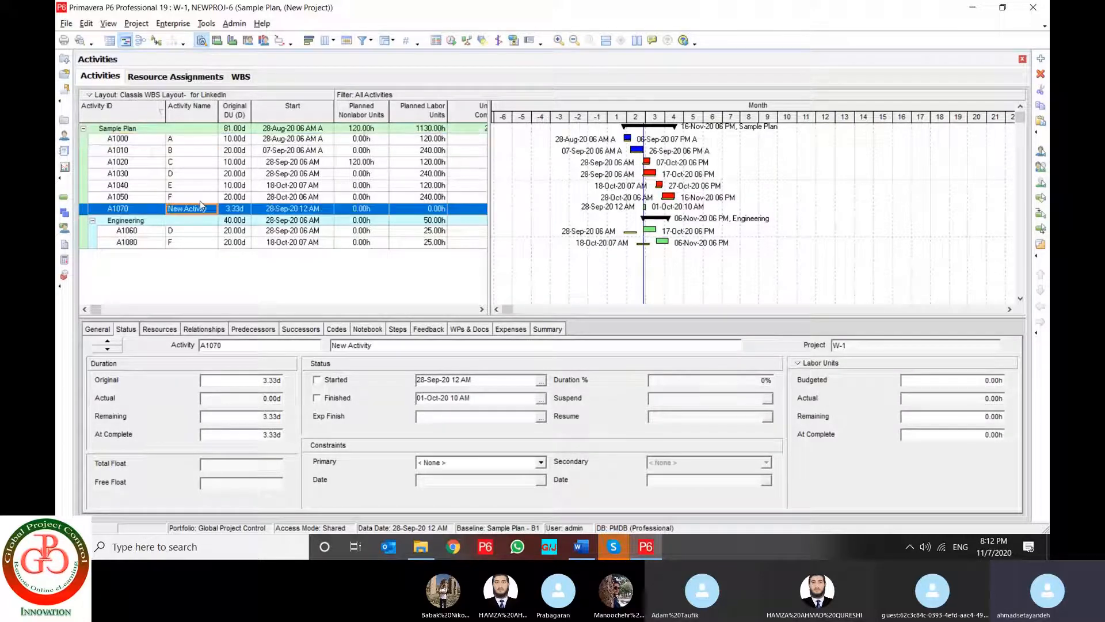
click(384, 42)
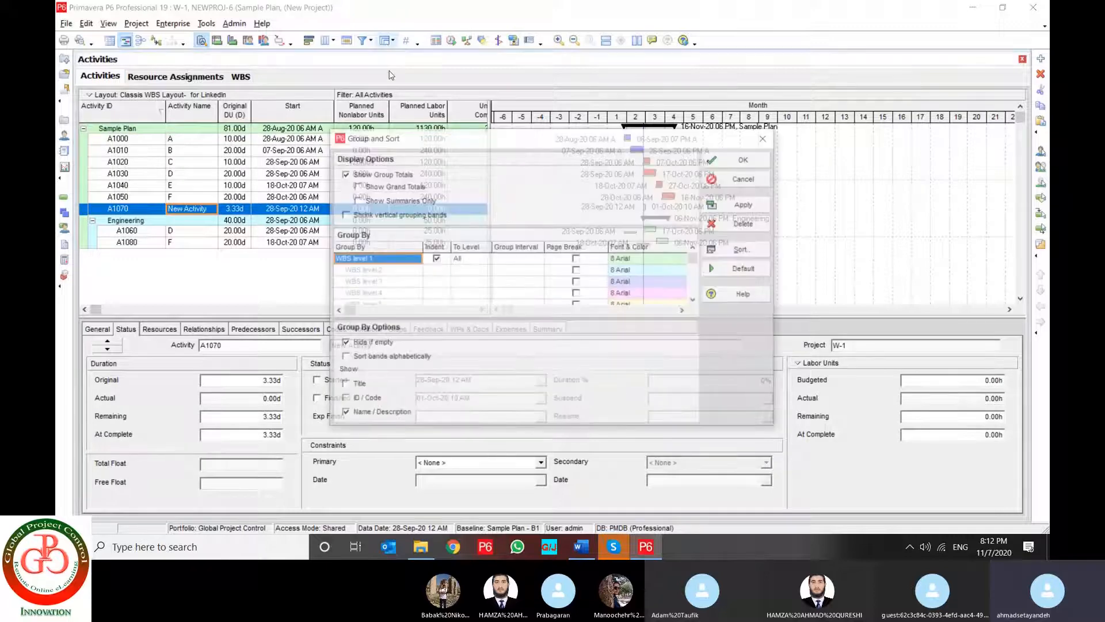
click(361, 345)
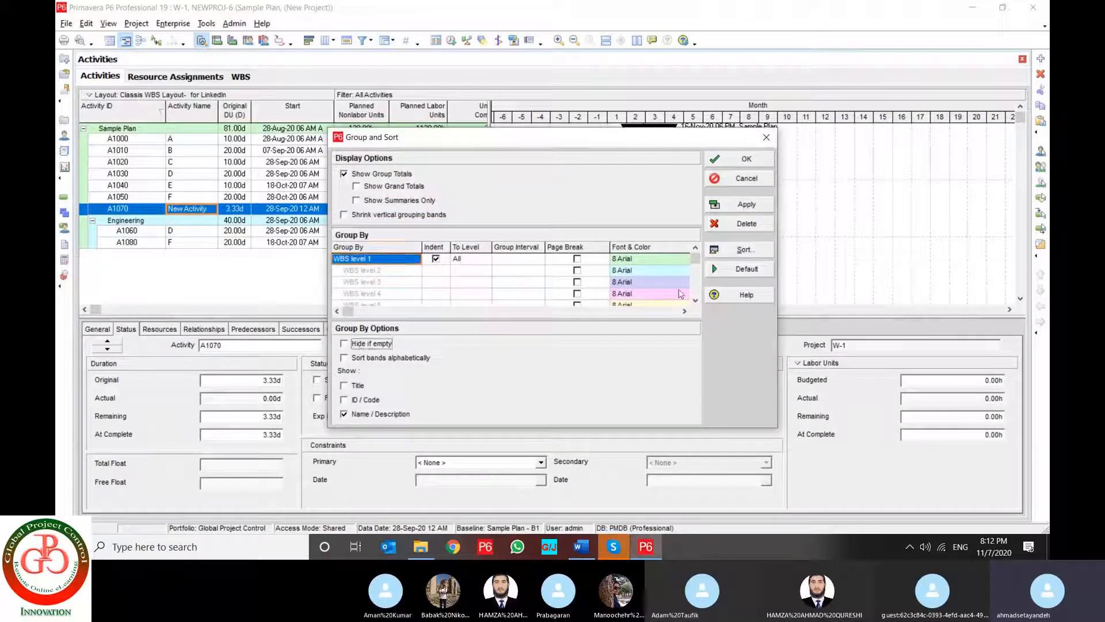
click(745, 203)
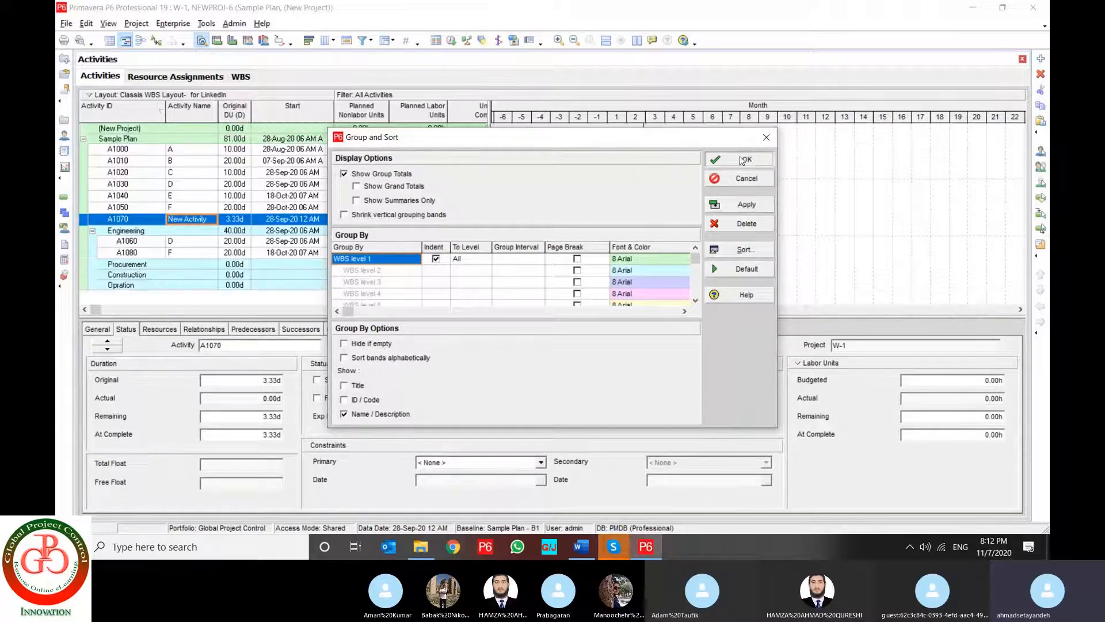
click(746, 159)
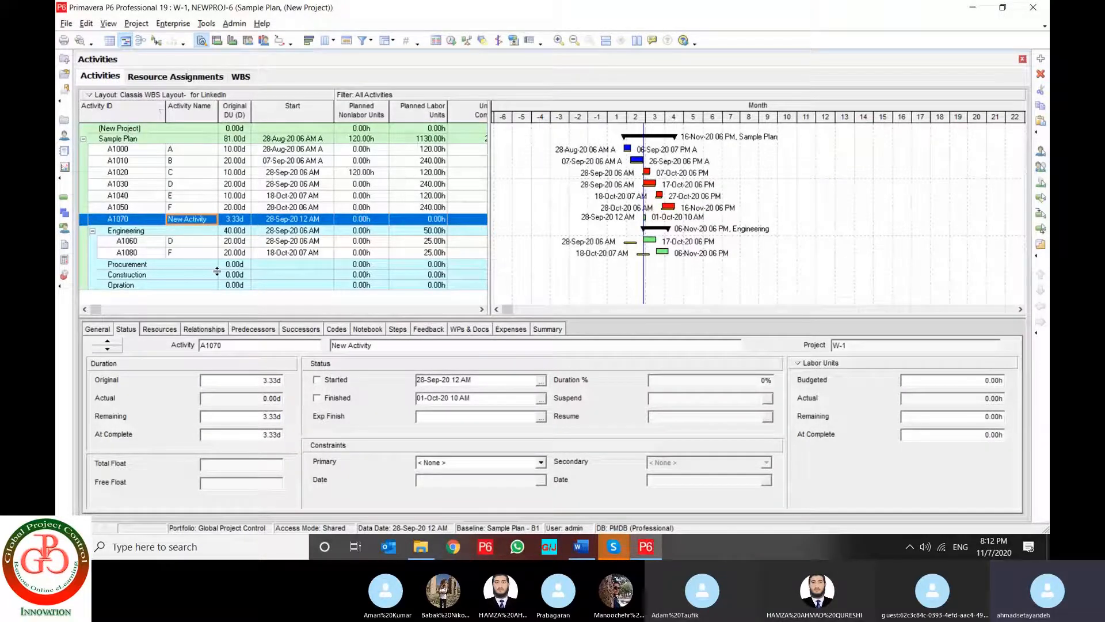
click(143, 267)
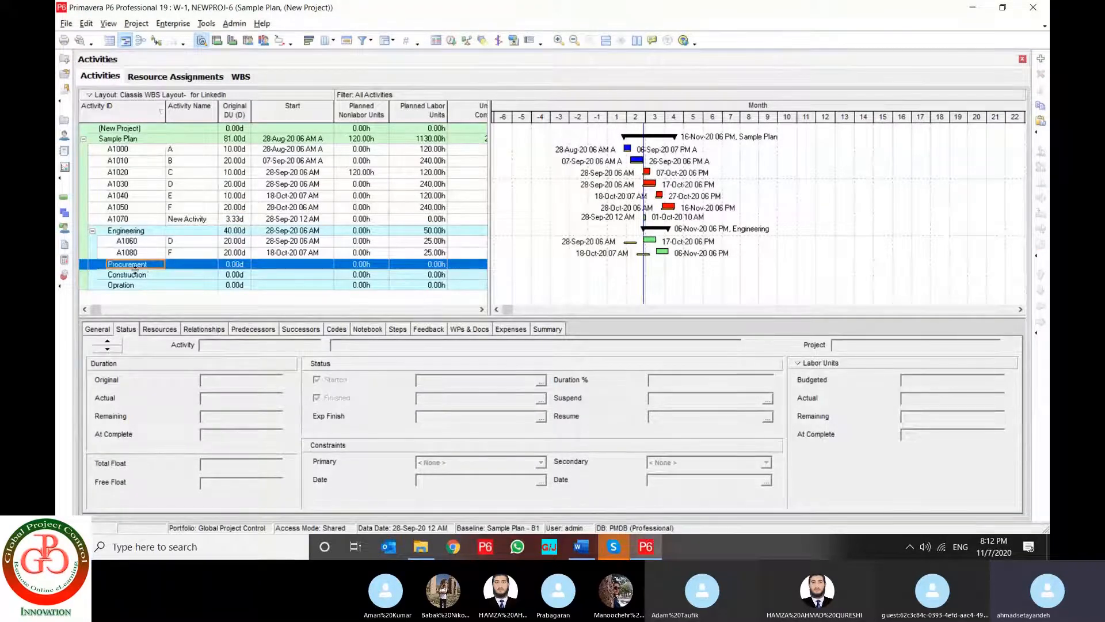
- Restore the Sample Plan - B2 baseline of W-1 as a separate project, and close baseline maintenance
click(136, 23)
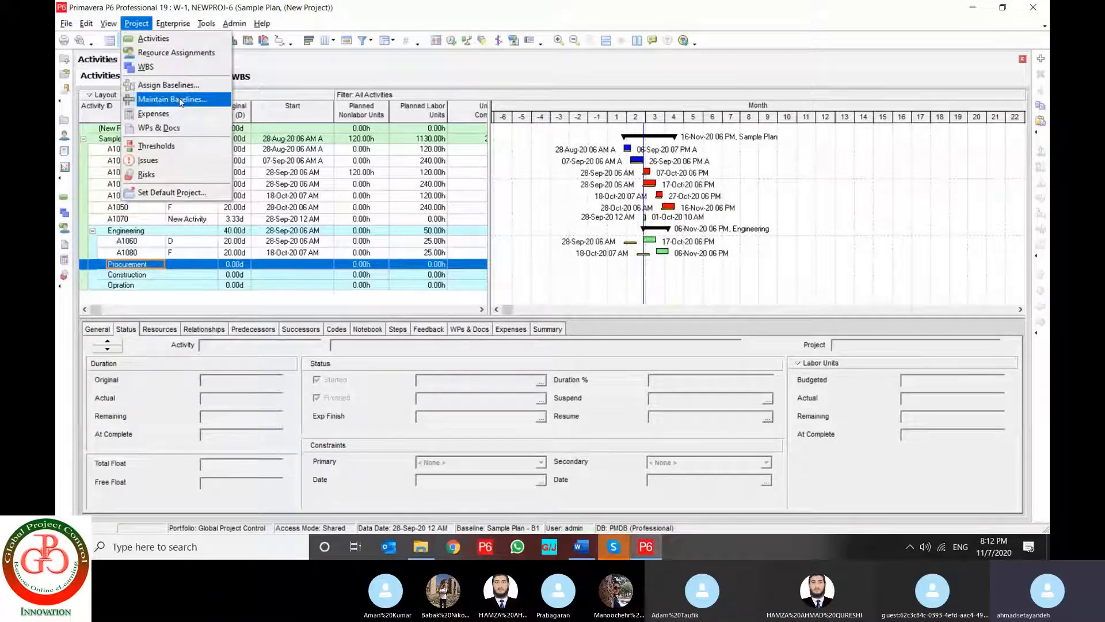
click(180, 101)
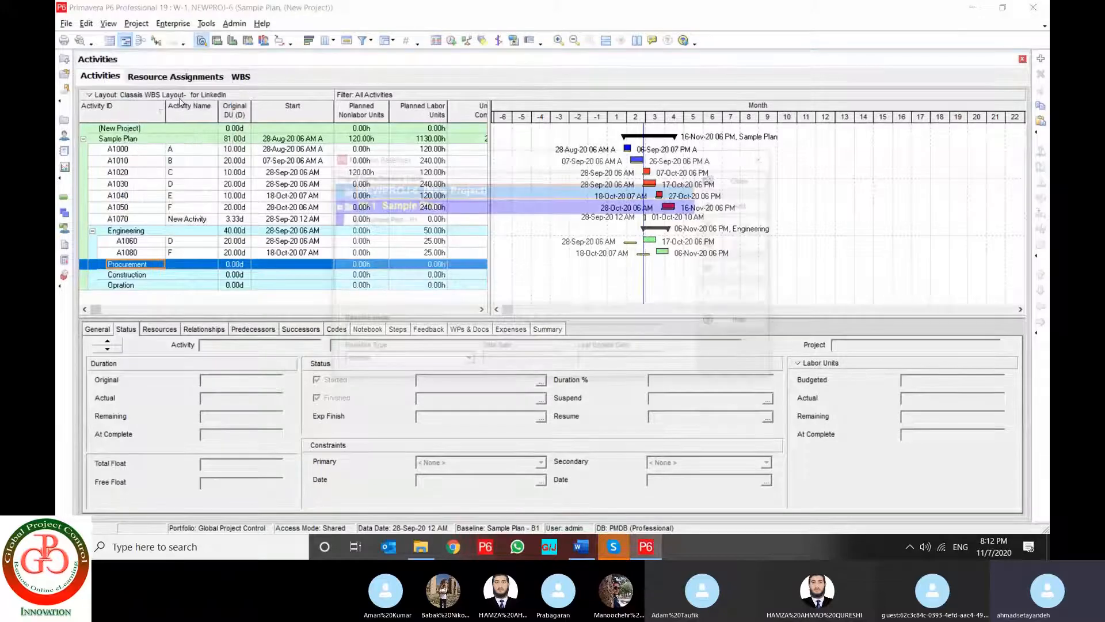
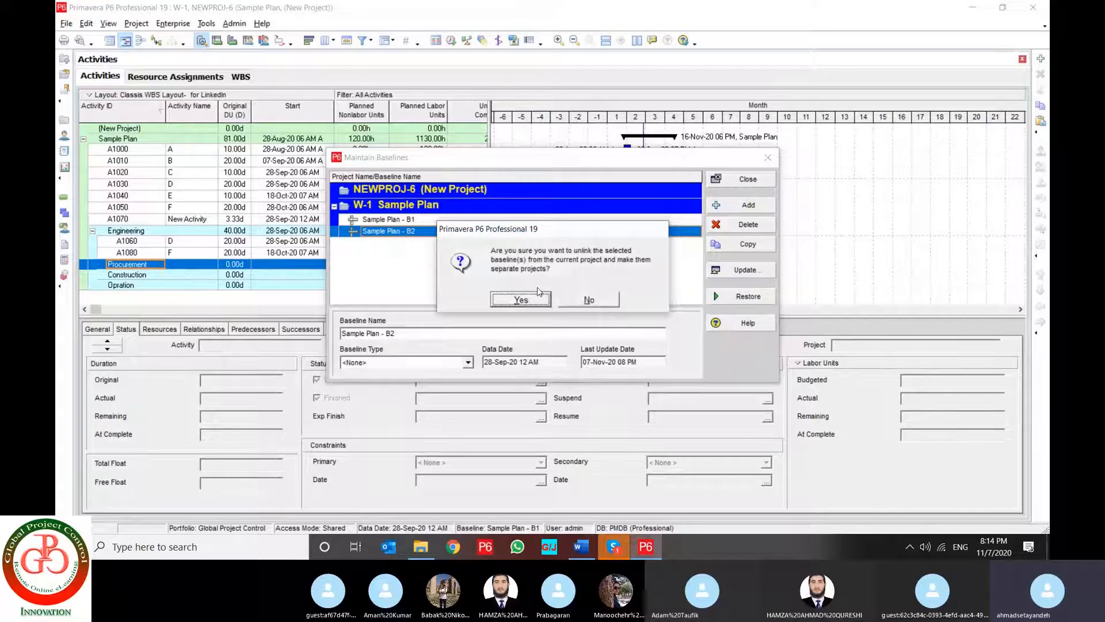
click(521, 299)
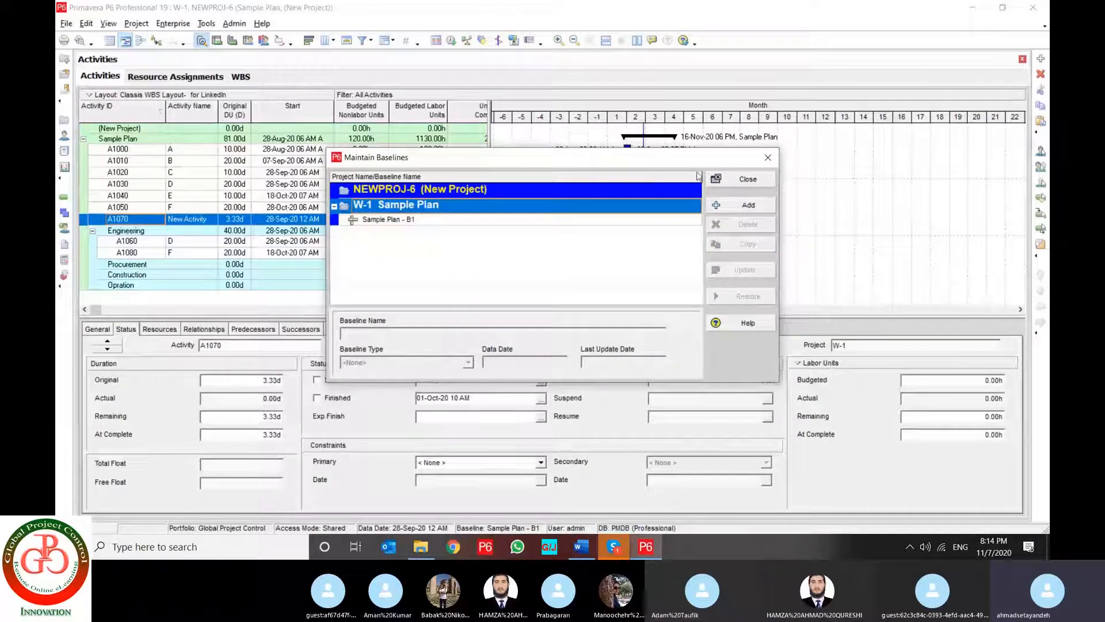
click(748, 179)
- Locate the restored Sample Plan - B2 project under Webinar in the Projects view
click(64, 119)
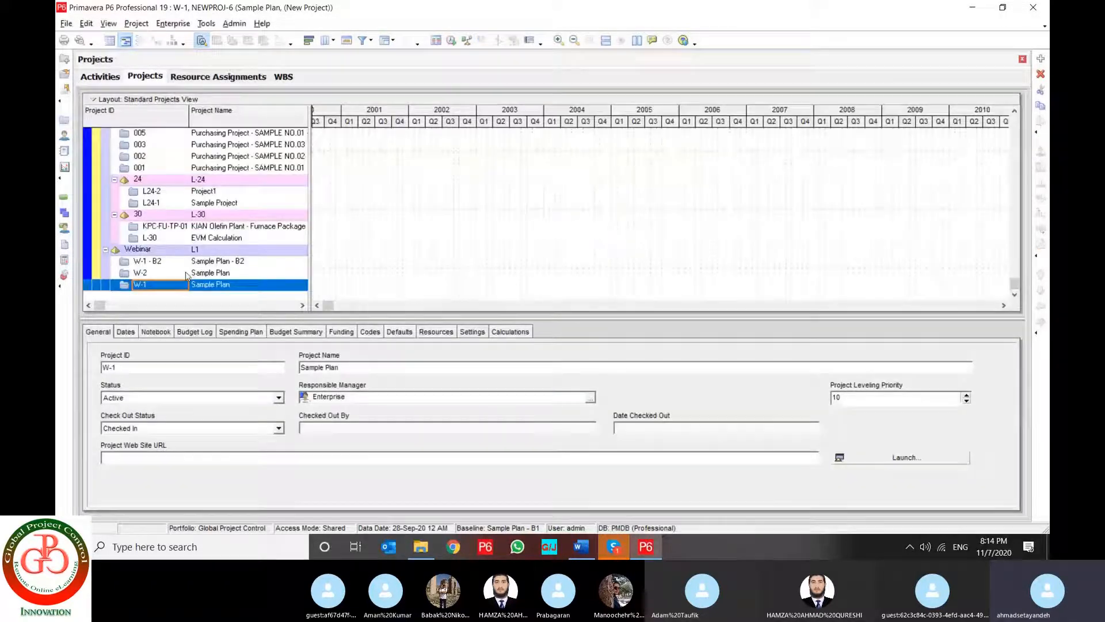
click(186, 274)
click(219, 261)
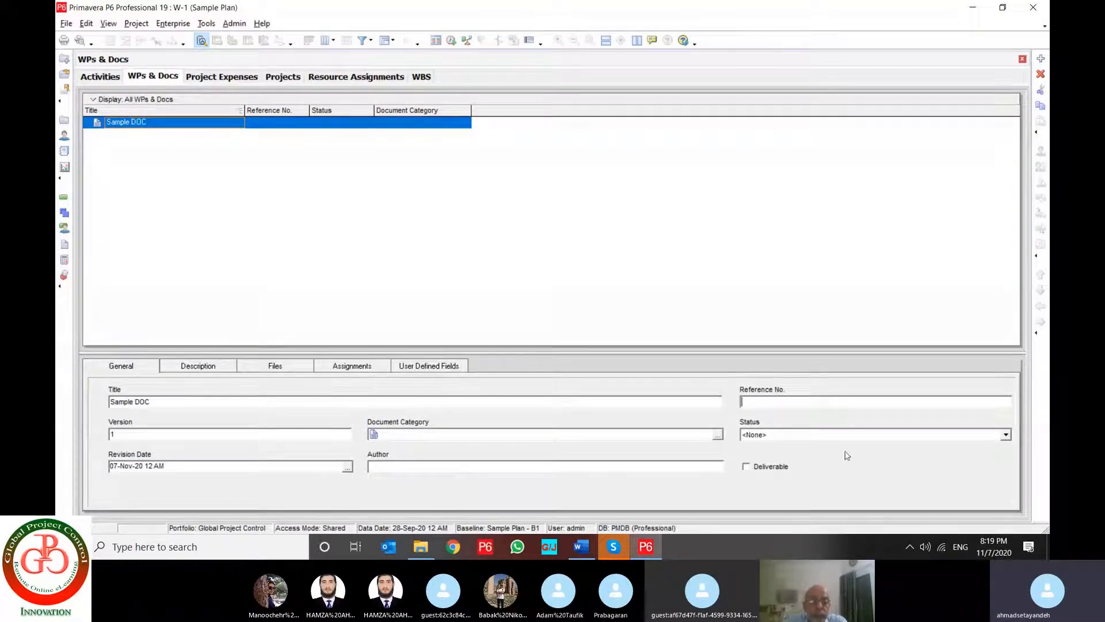
- Examine Sample DOC's description, file locations, assignments, user defined fields and general details
click(221, 374)
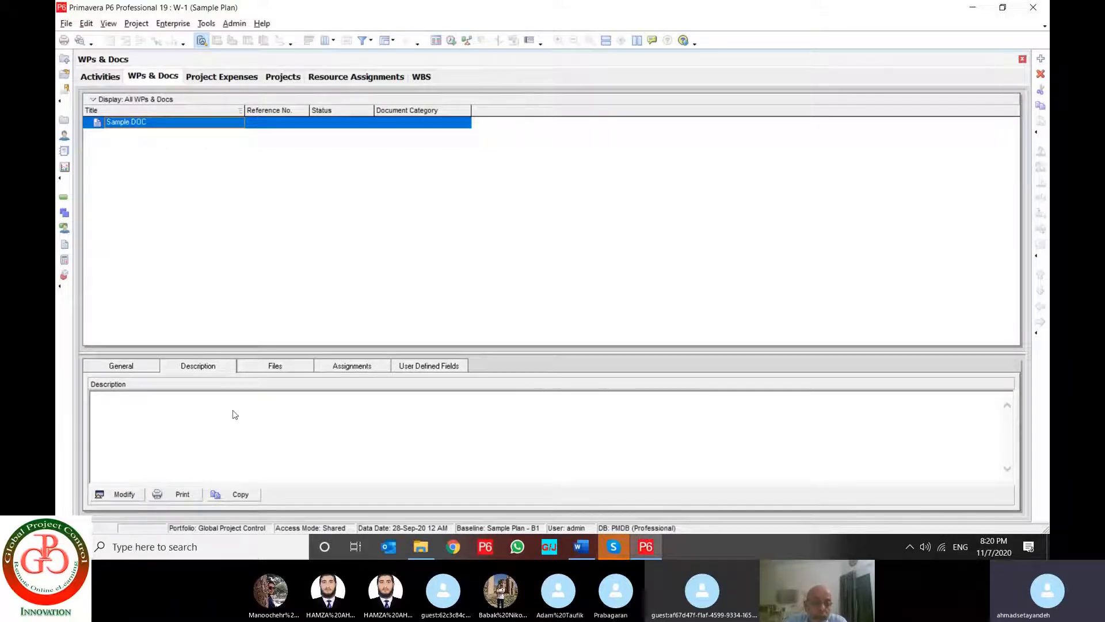
click(272, 369)
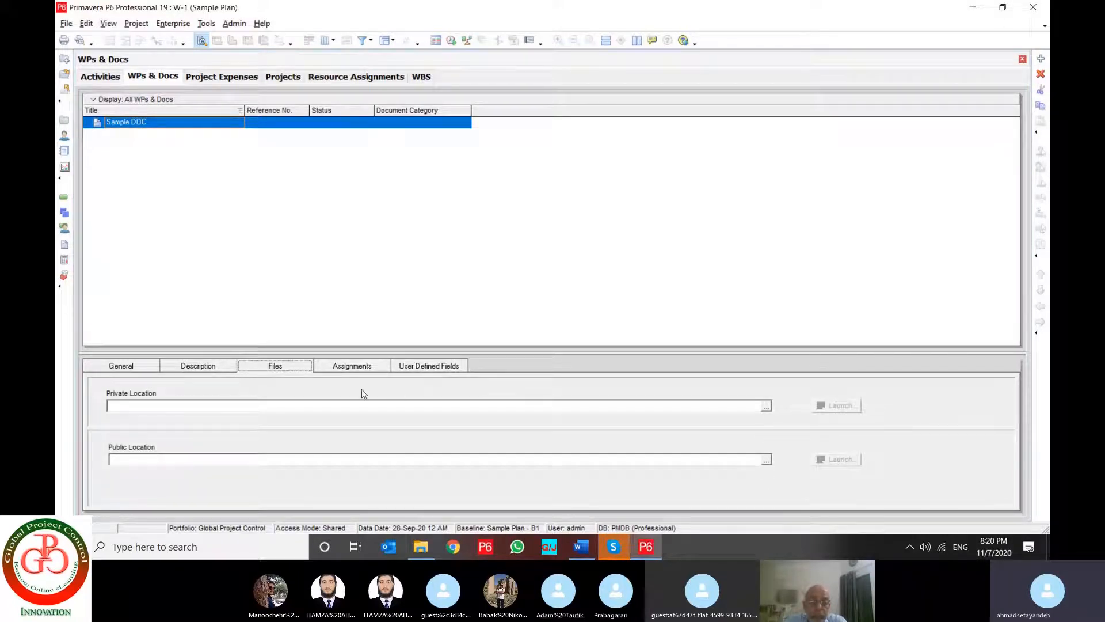
click(355, 368)
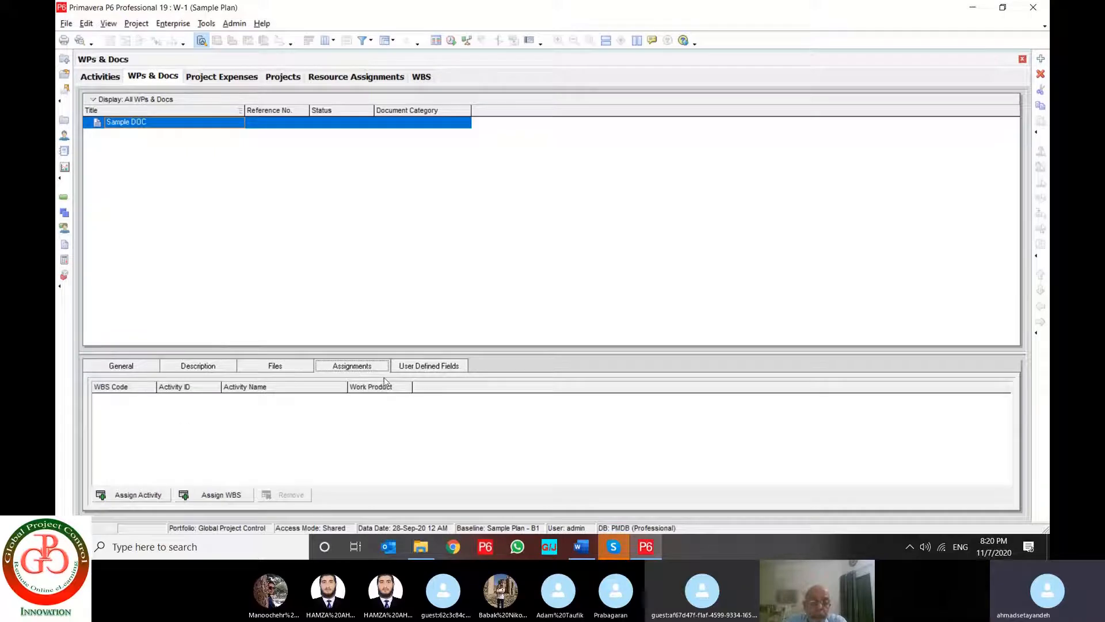
click(419, 369)
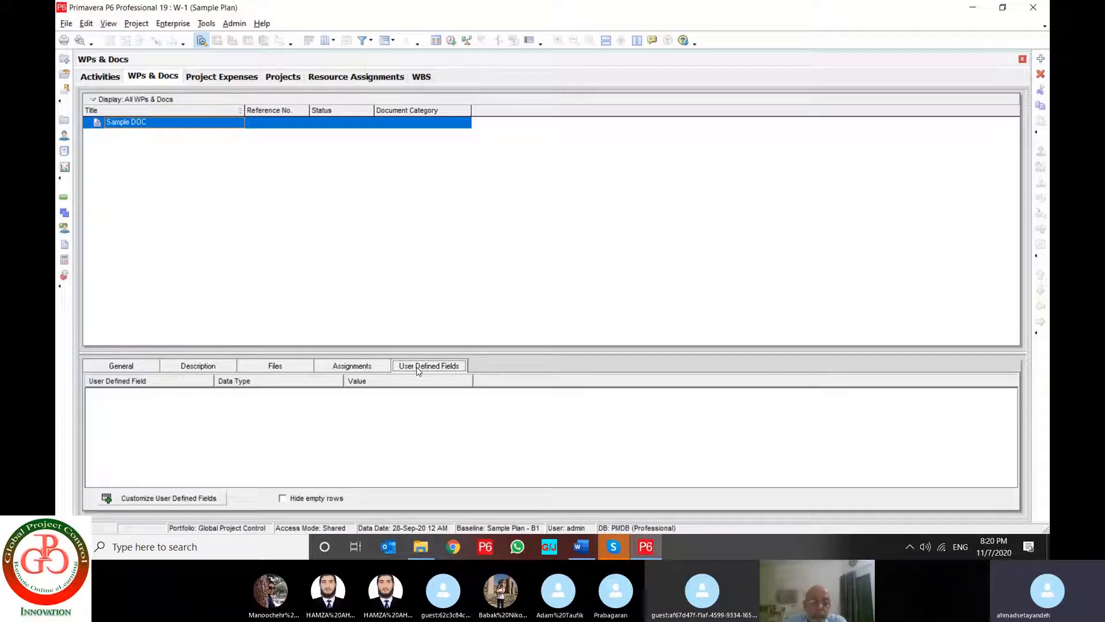
click(282, 370)
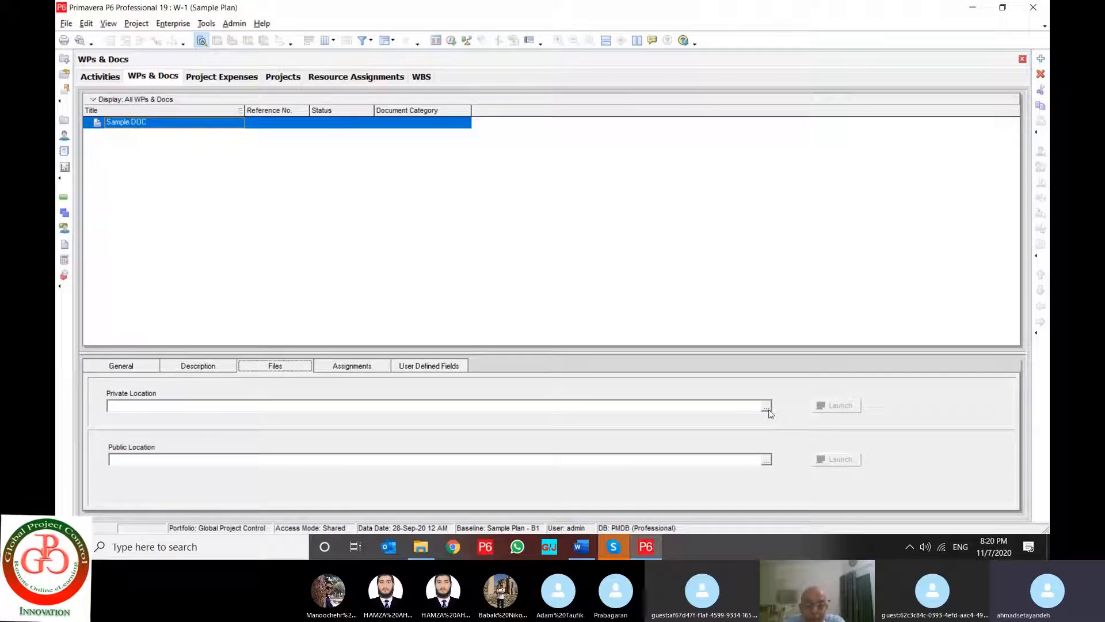
click(198, 366)
click(121, 366)
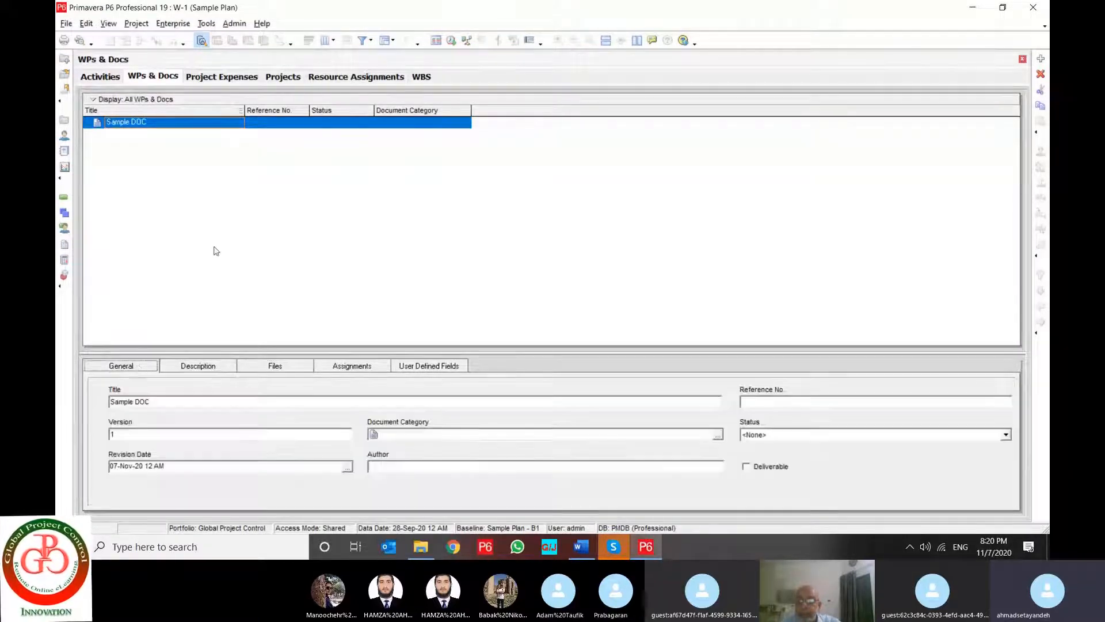
- Add a new threshold to Sample Plan in the Project Thresholds view
click(144, 26)
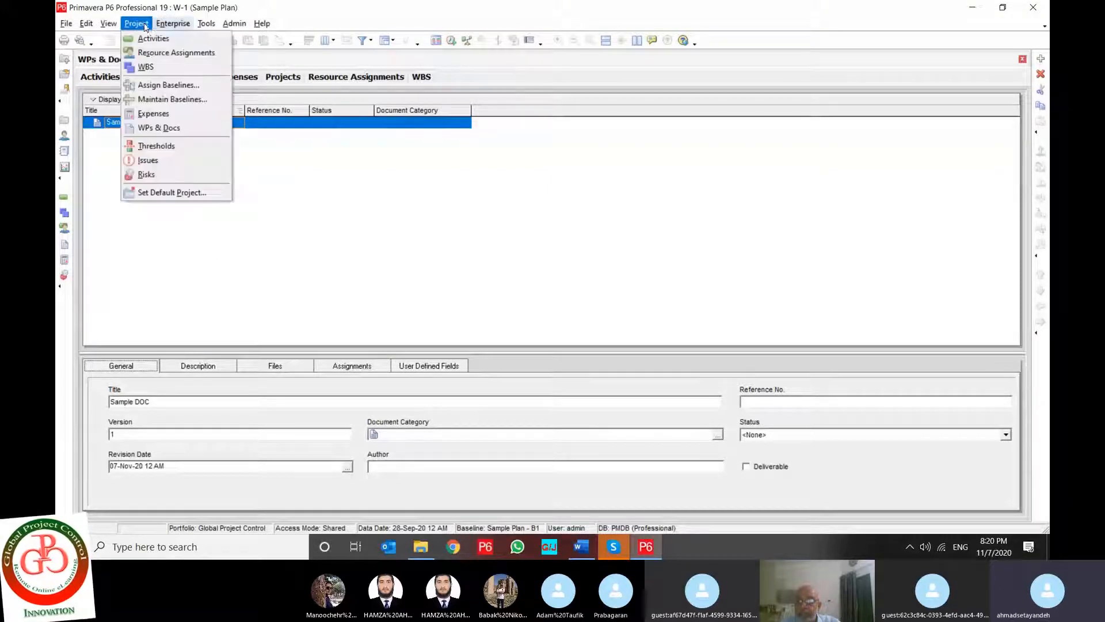
click(176, 151)
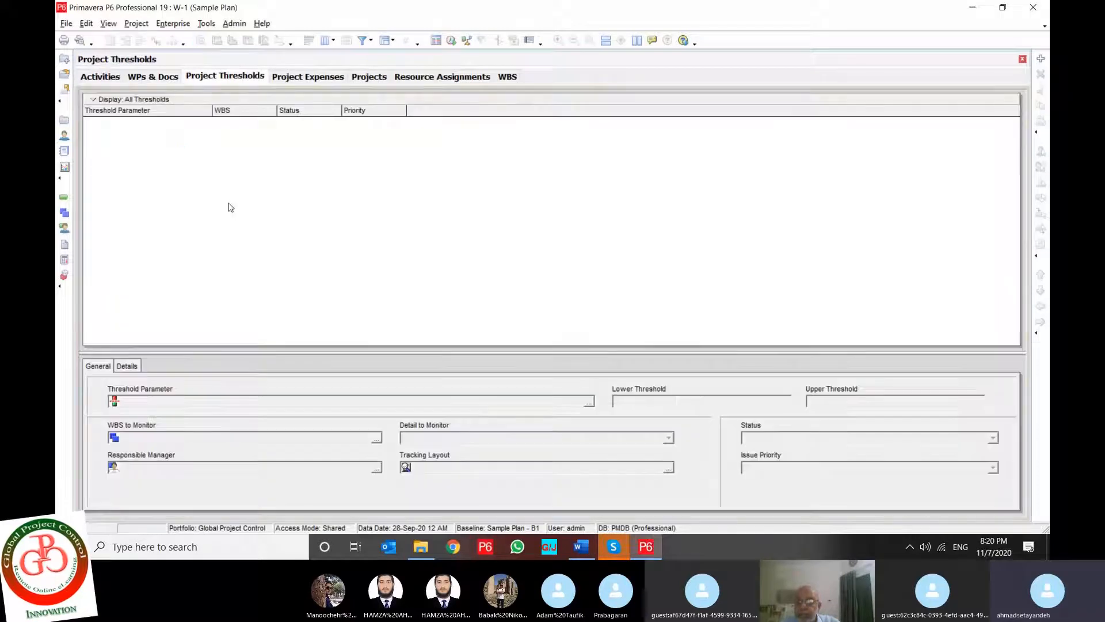
click(1041, 58)
- Examine the available status, WBS and priority choices for the Start Date Variance (days) threshold
click(253, 122)
click(297, 123)
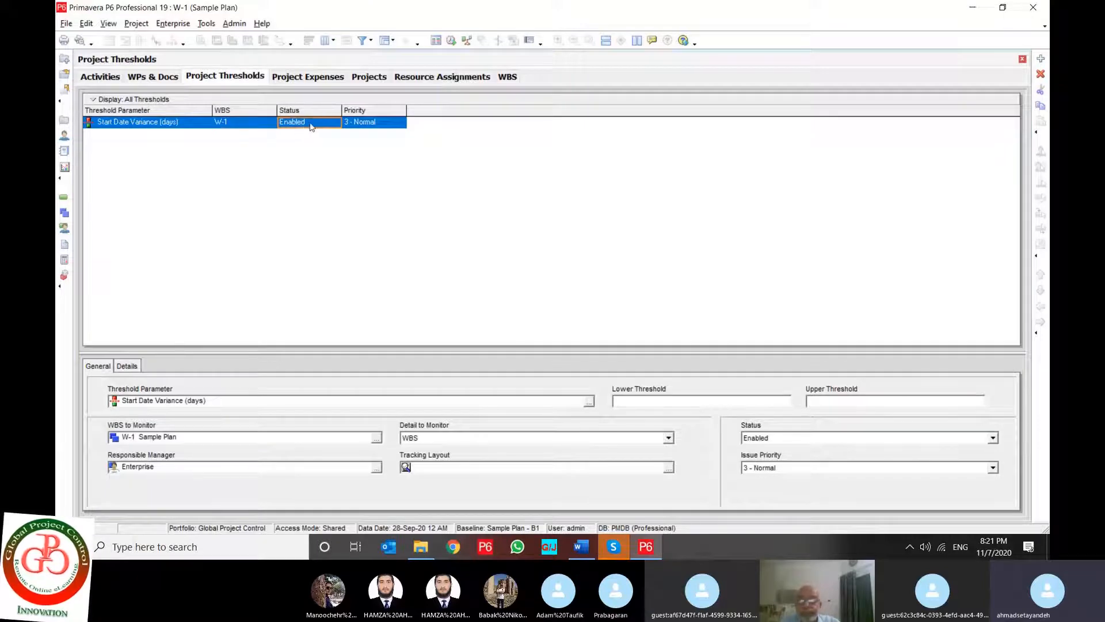
click(321, 125)
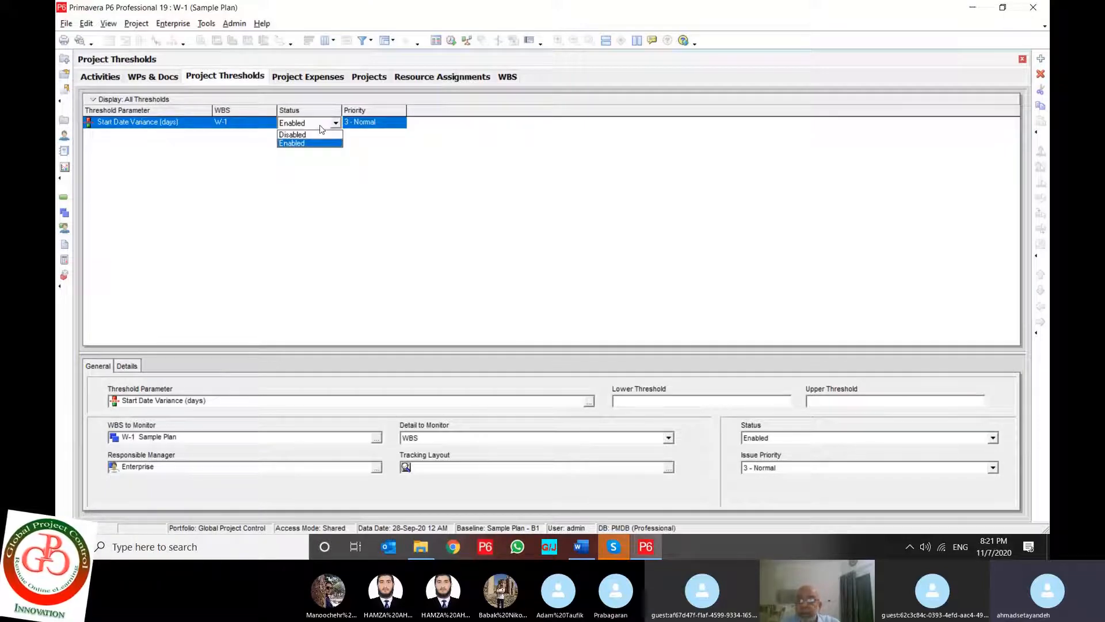
click(321, 128)
click(260, 126)
click(259, 123)
click(269, 123)
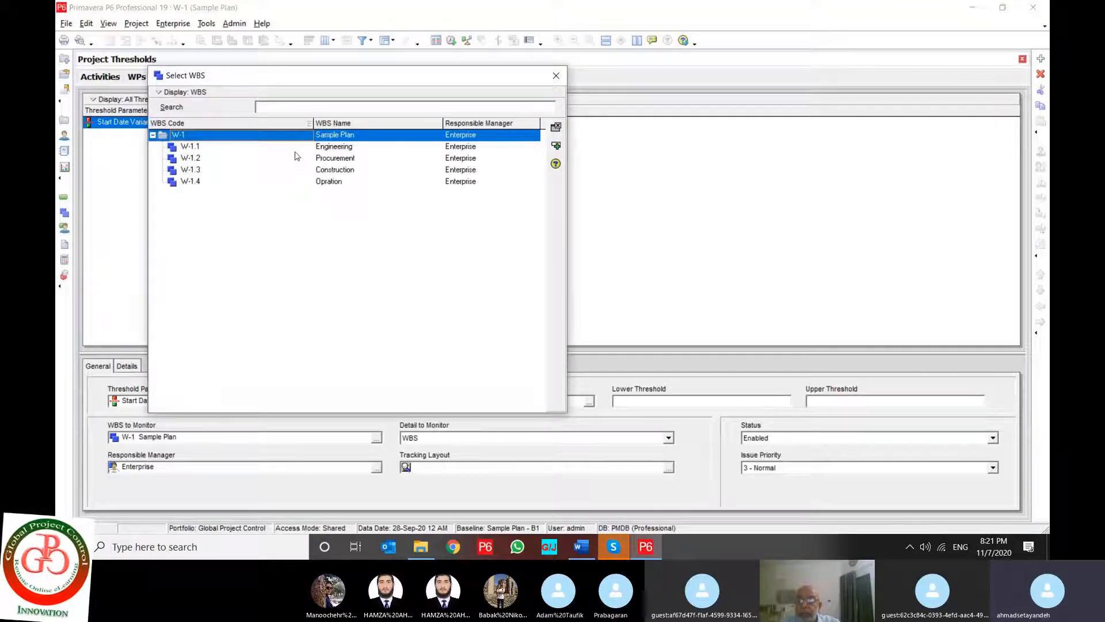
click(556, 126)
click(390, 128)
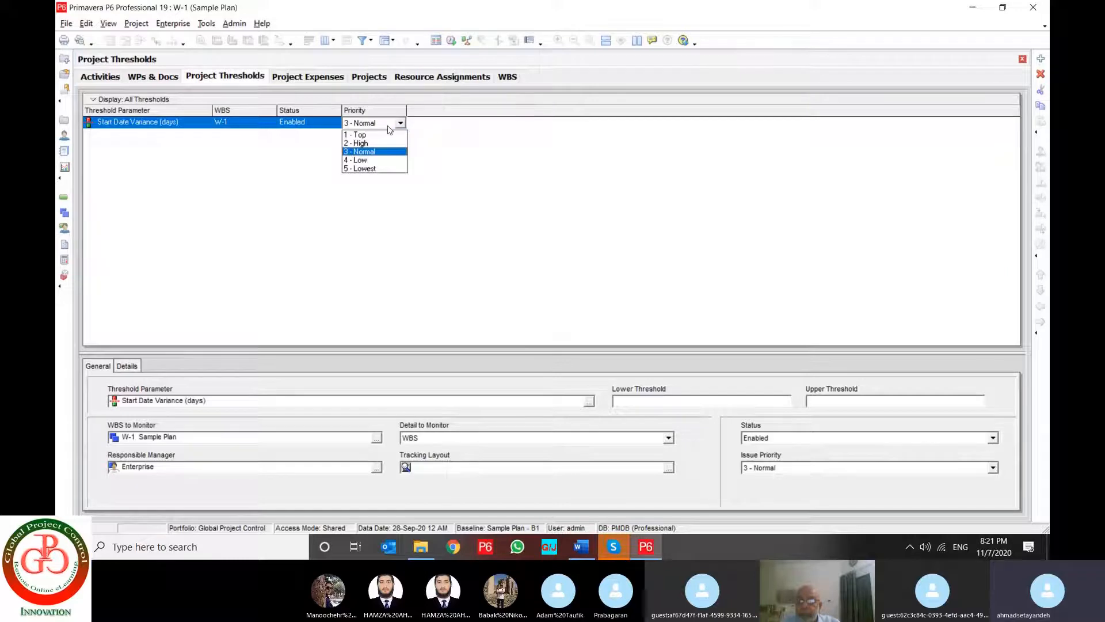
click(471, 227)
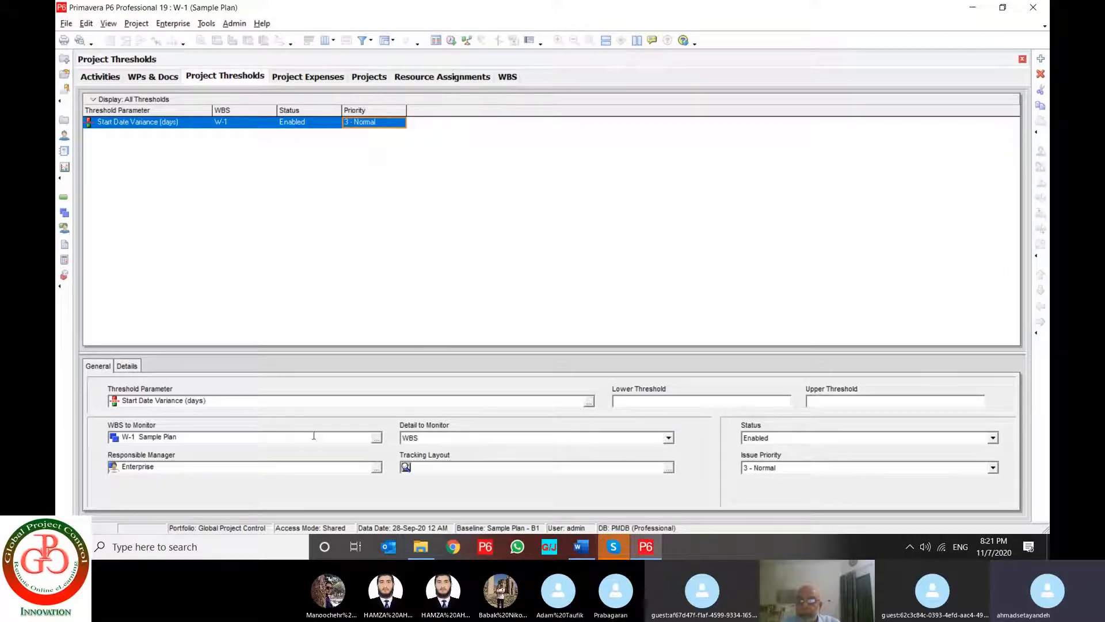
- Examine the threshold's detail-to-monitor options, lower and upper limits, tracking layouts and monitor time window
click(554, 441)
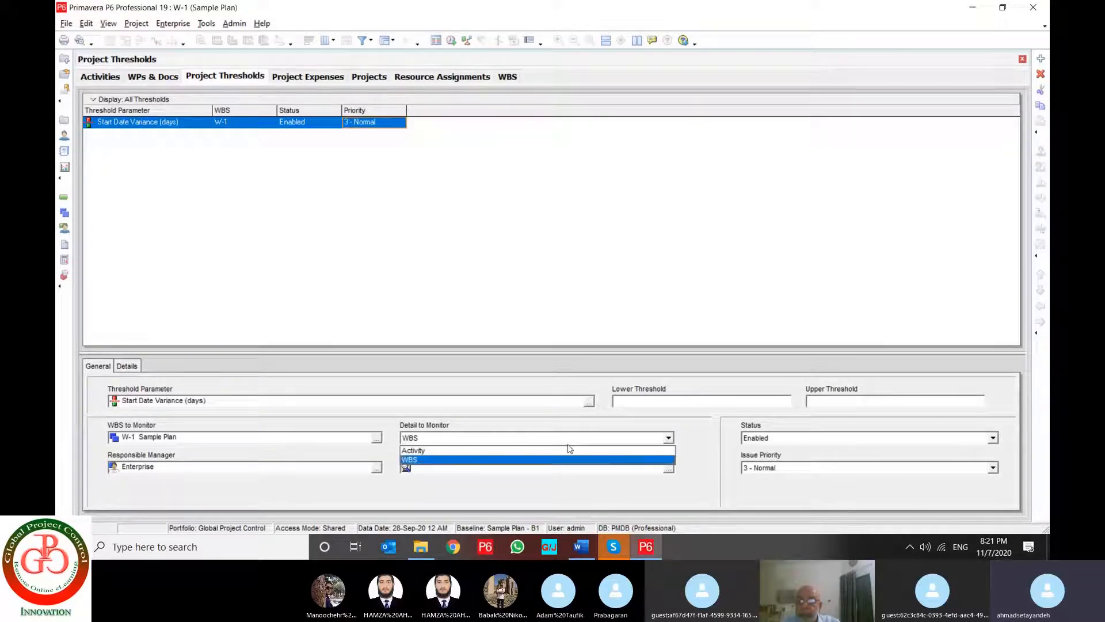
click(420, 460)
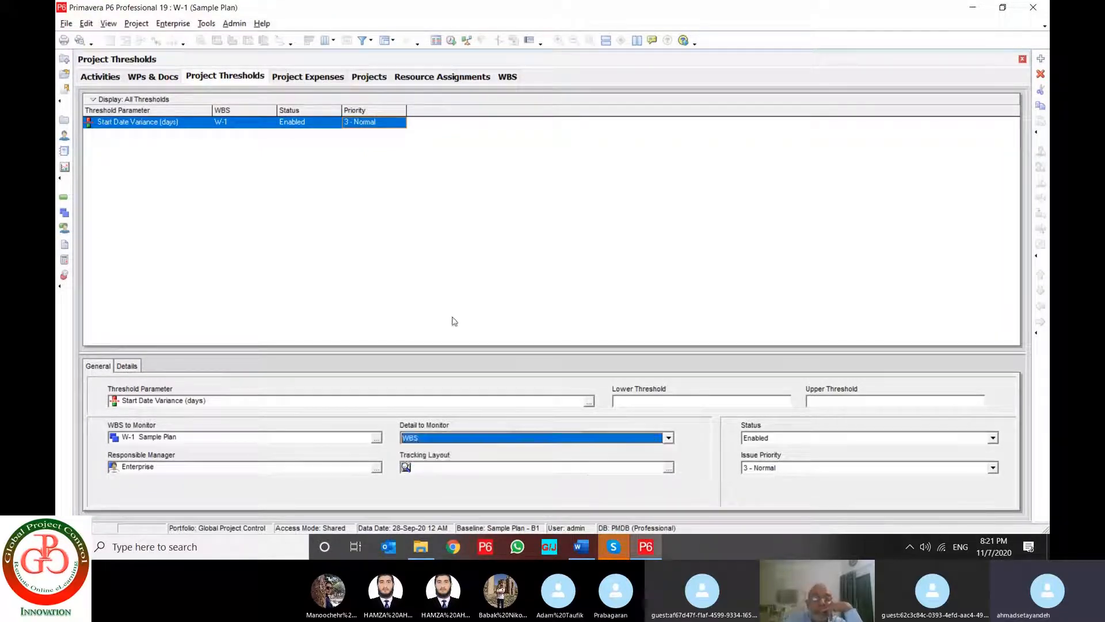
click(703, 401)
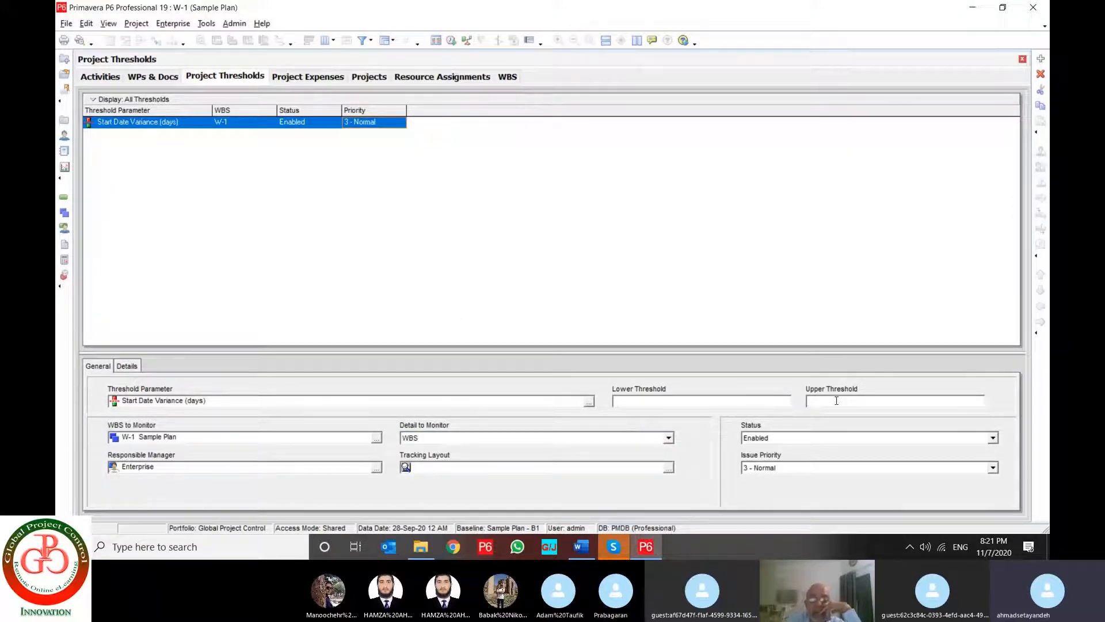
click(668, 469)
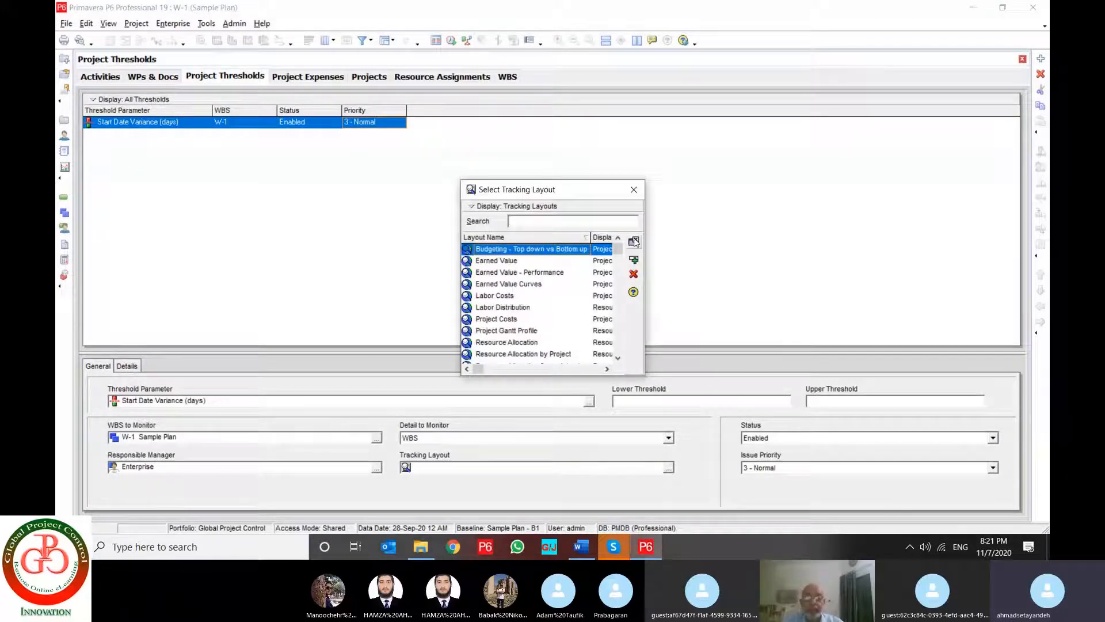
click(633, 189)
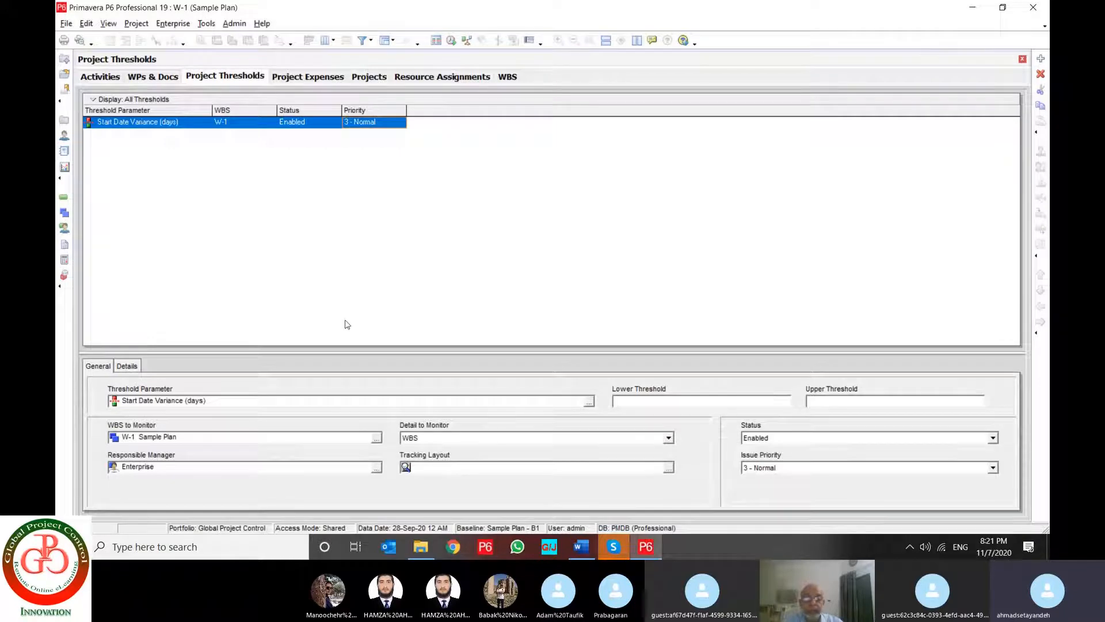
click(128, 366)
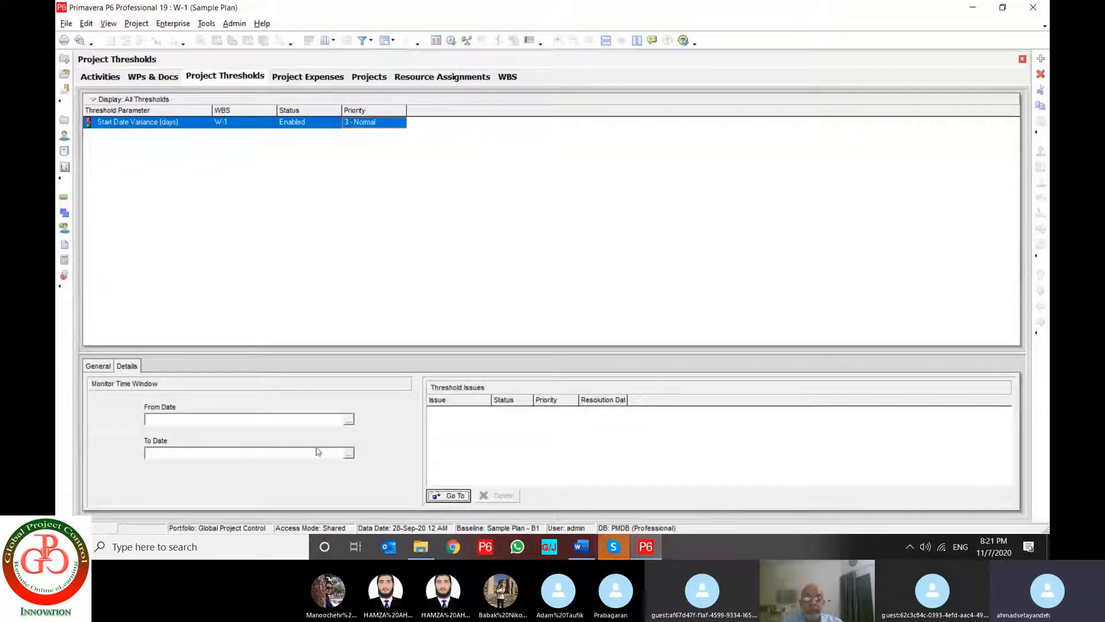
click(169, 420)
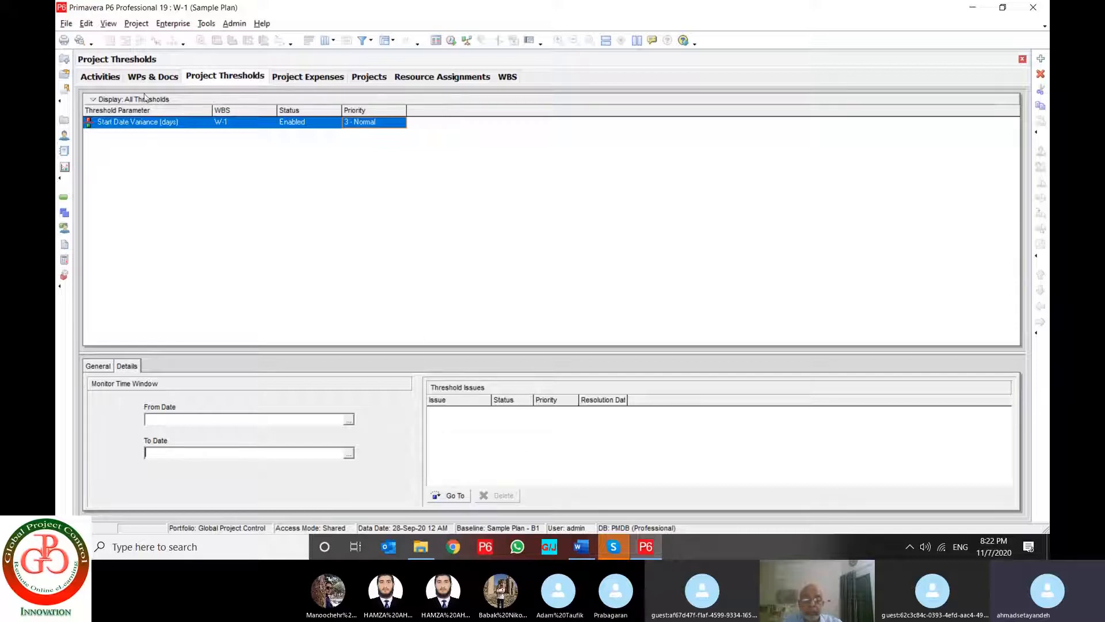
- Add a new issue for WBS W-1 in the Project Issues view
click(137, 23)
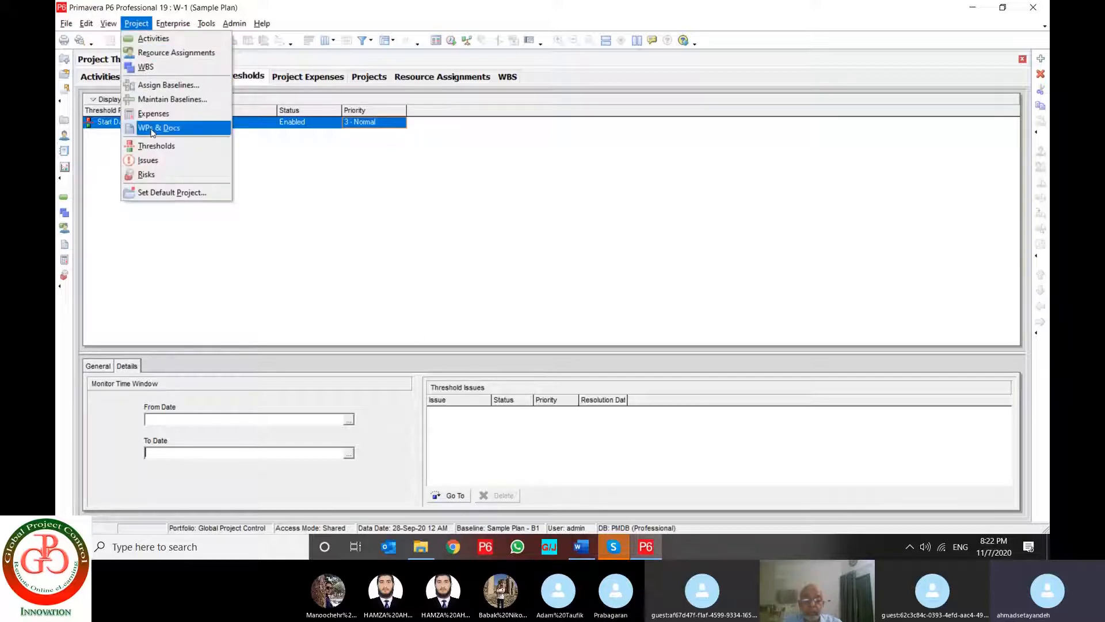
click(152, 160)
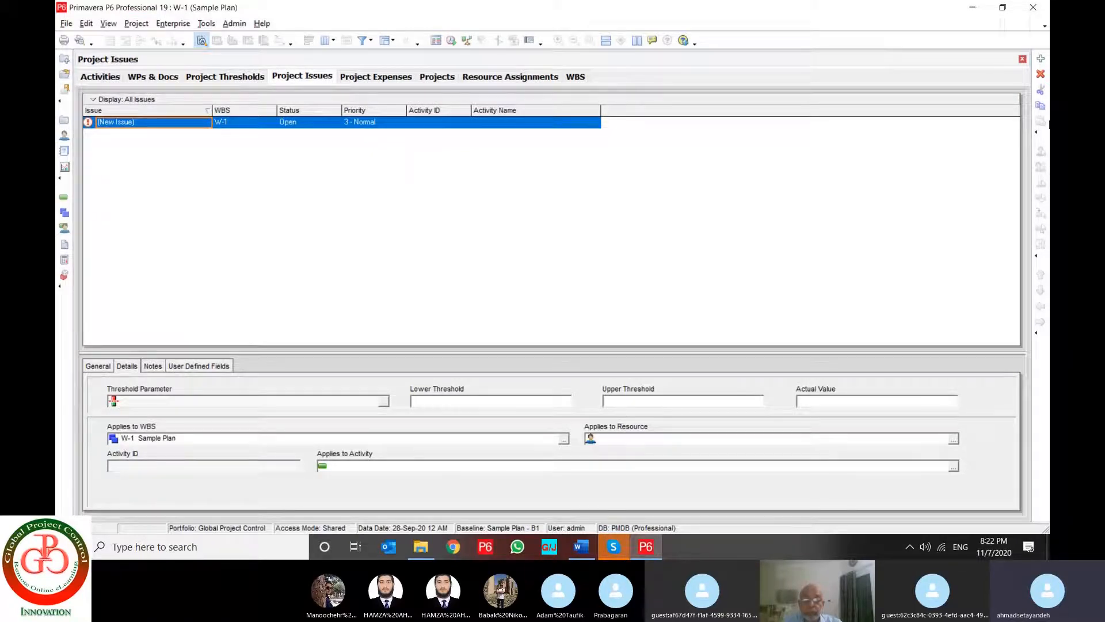
click(1041, 58)
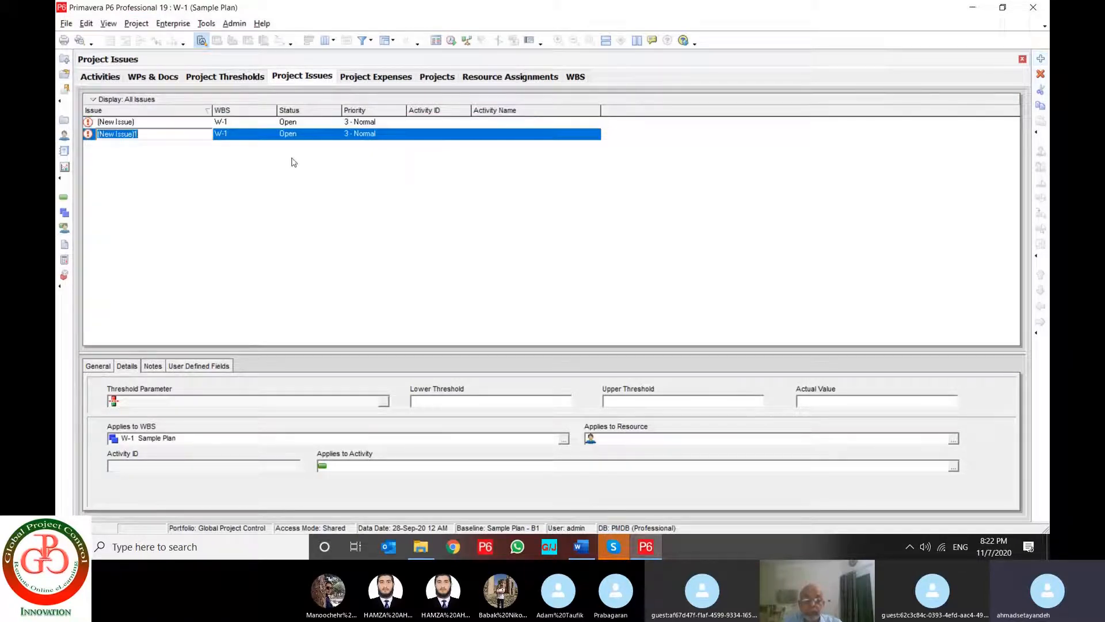
- Examine the status and priority choices and the activity ID and name fields of the newly added issue
click(299, 133)
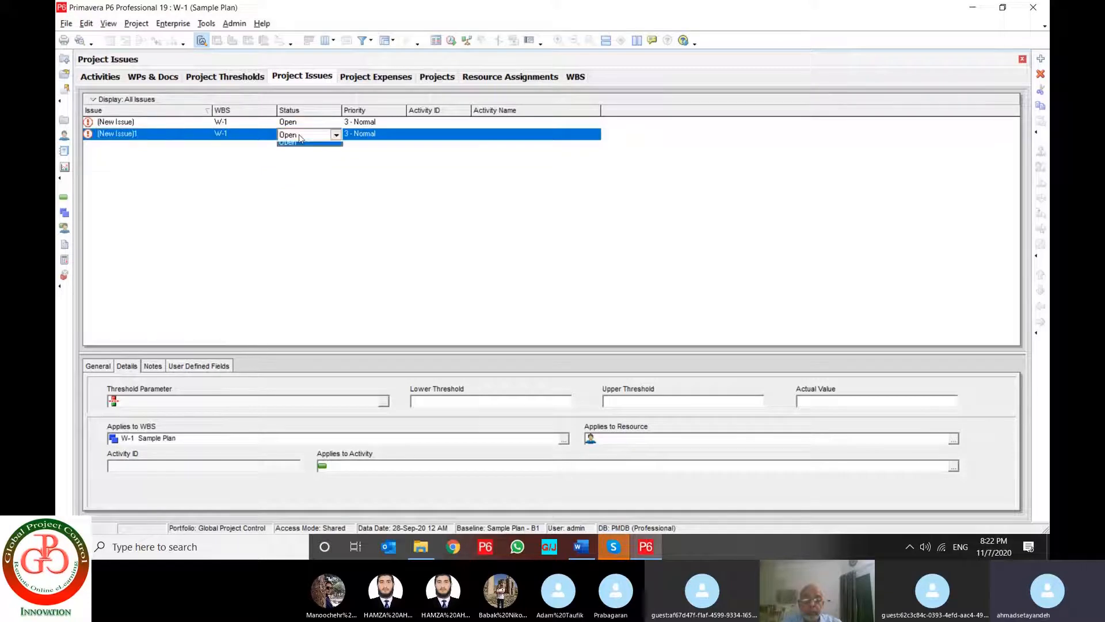
click(299, 133)
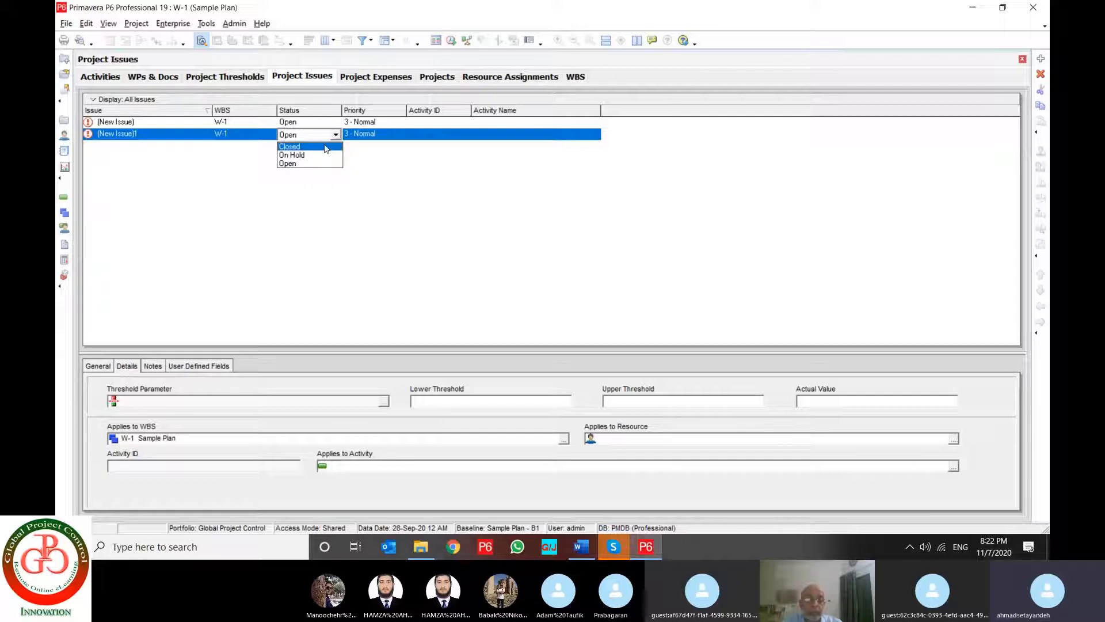
click(233, 189)
click(373, 137)
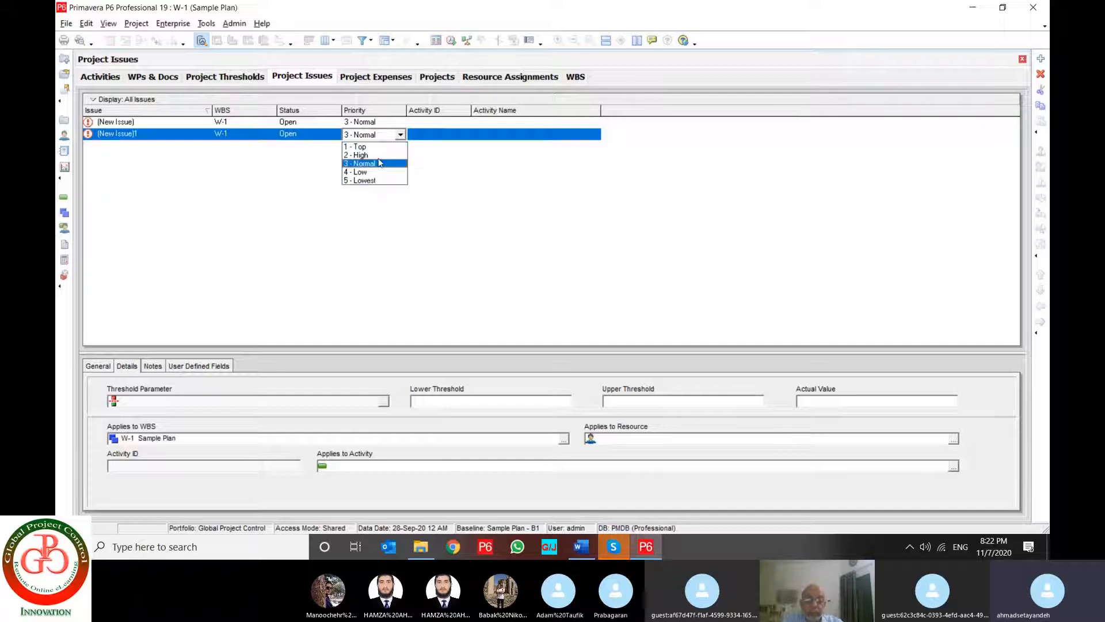
click(436, 134)
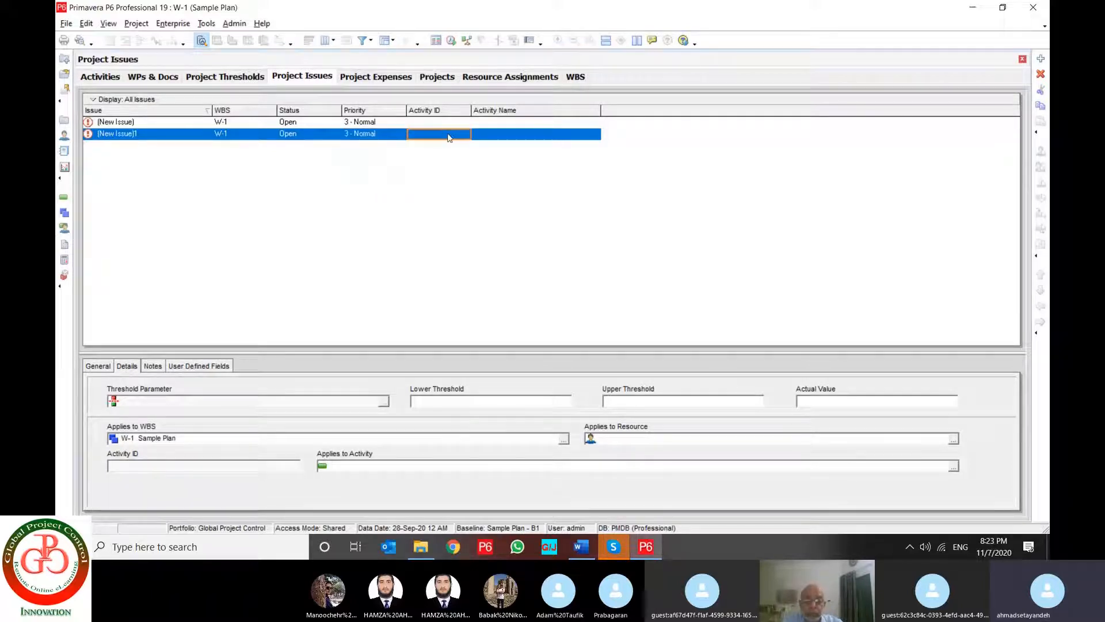
click(494, 135)
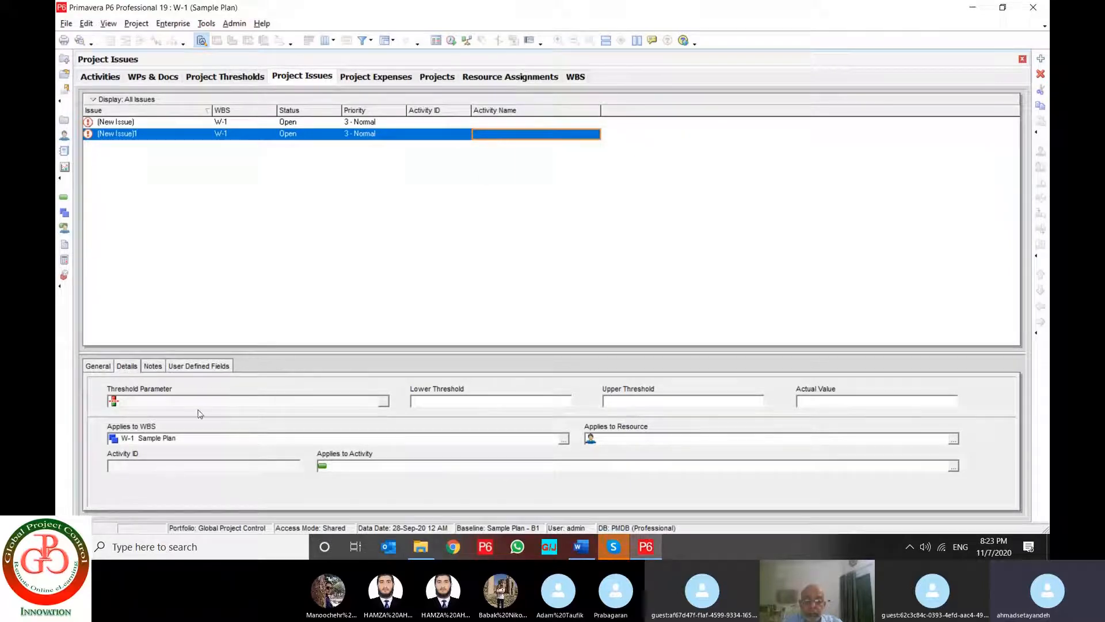
- Examine the new issue's threshold and WBS fields and the resources it can apply to
click(423, 405)
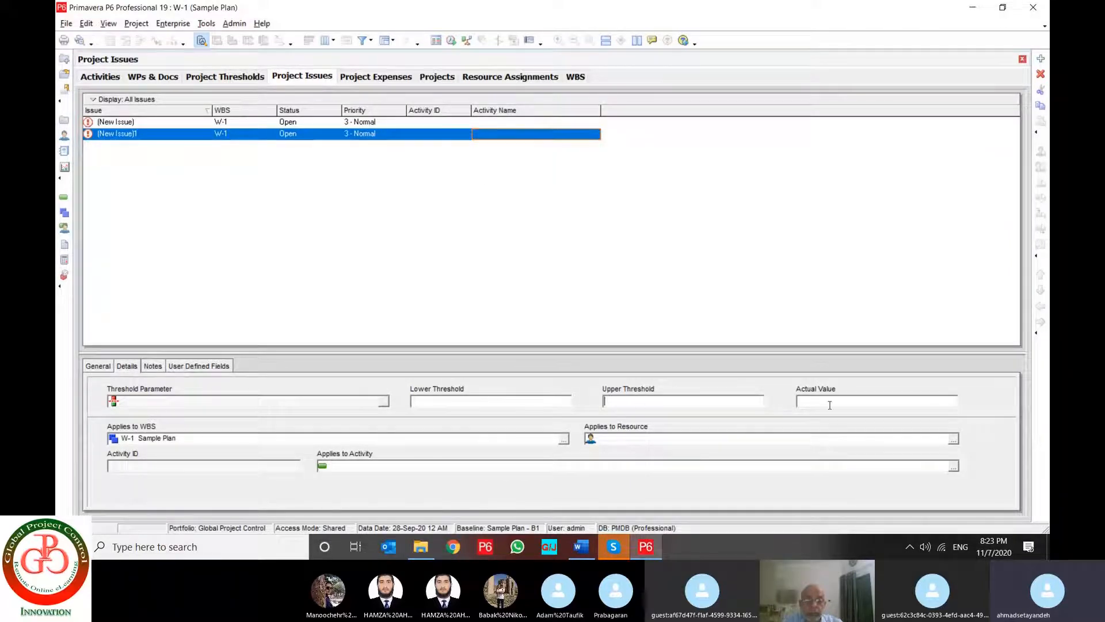
click(183, 437)
click(953, 439)
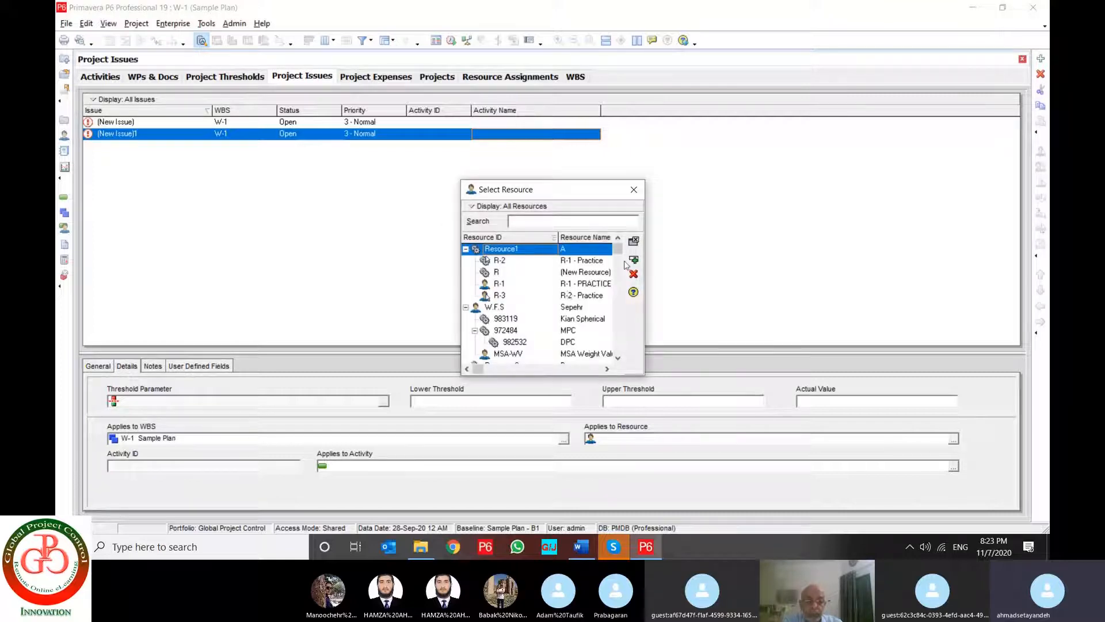
click(634, 240)
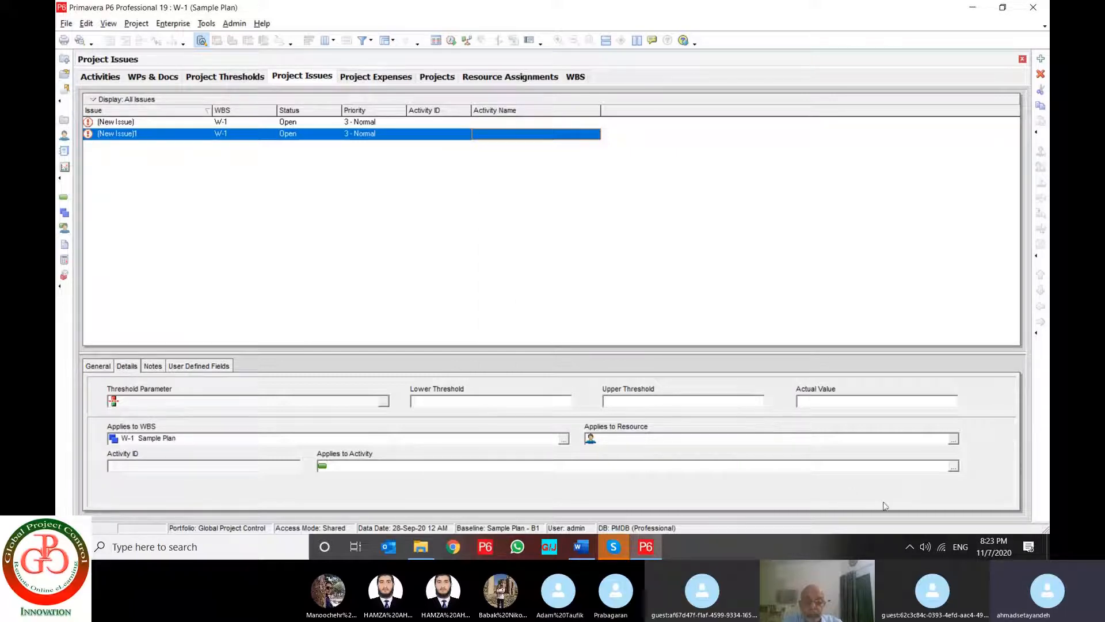
- Apply the newly added issue to activity A1030 (D) of Sample Plan
click(954, 467)
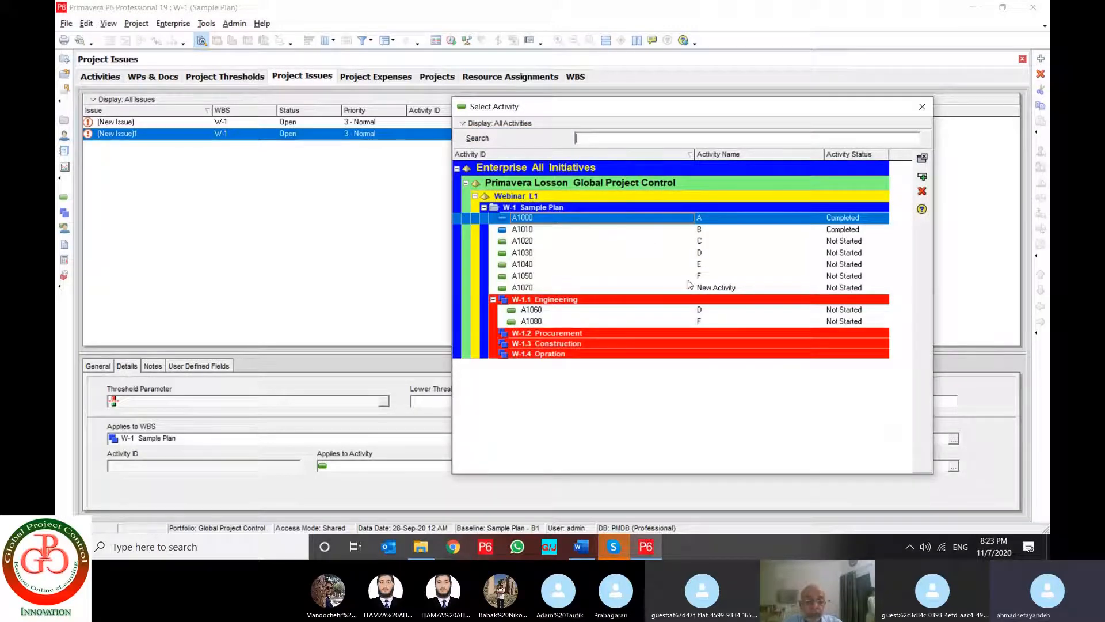
double_click(694, 253)
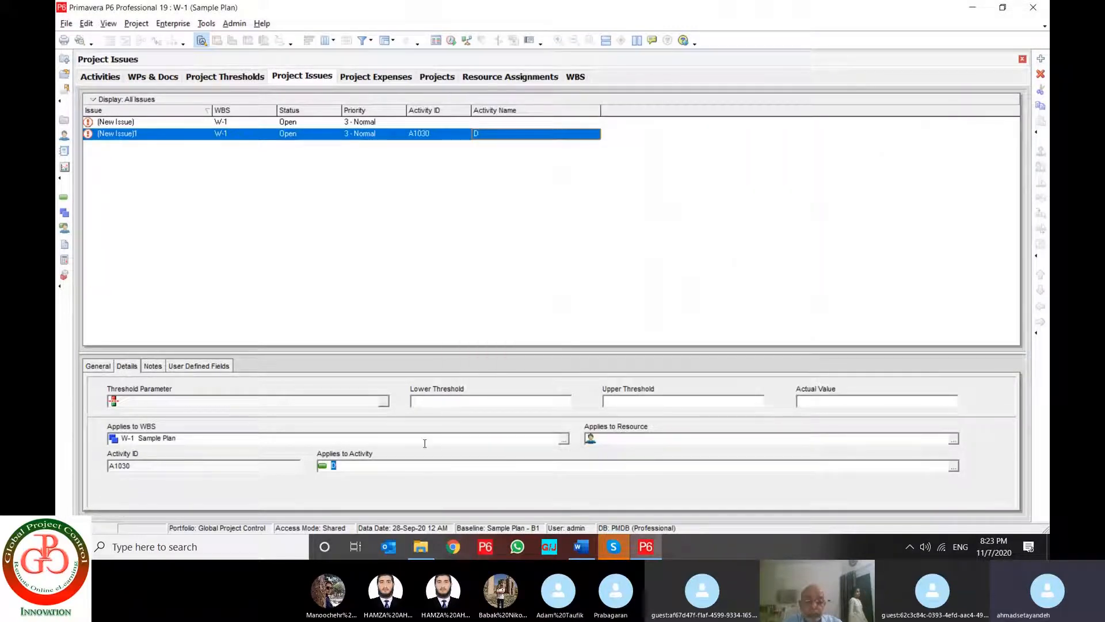
- Examine the new issue's notes, user defined fields and general information
click(152, 366)
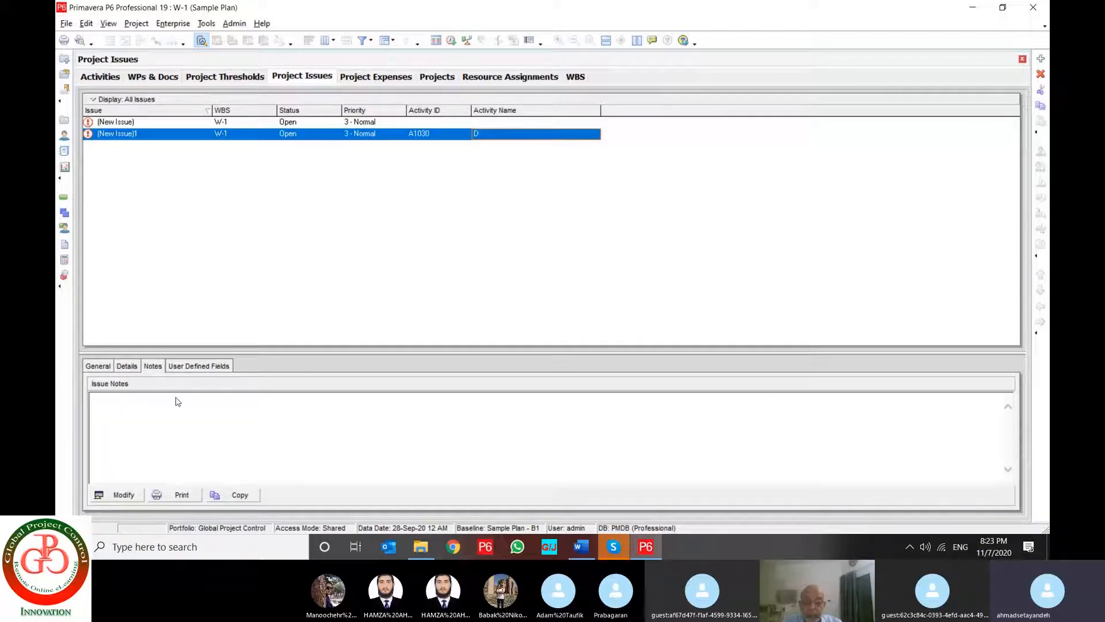
click(196, 365)
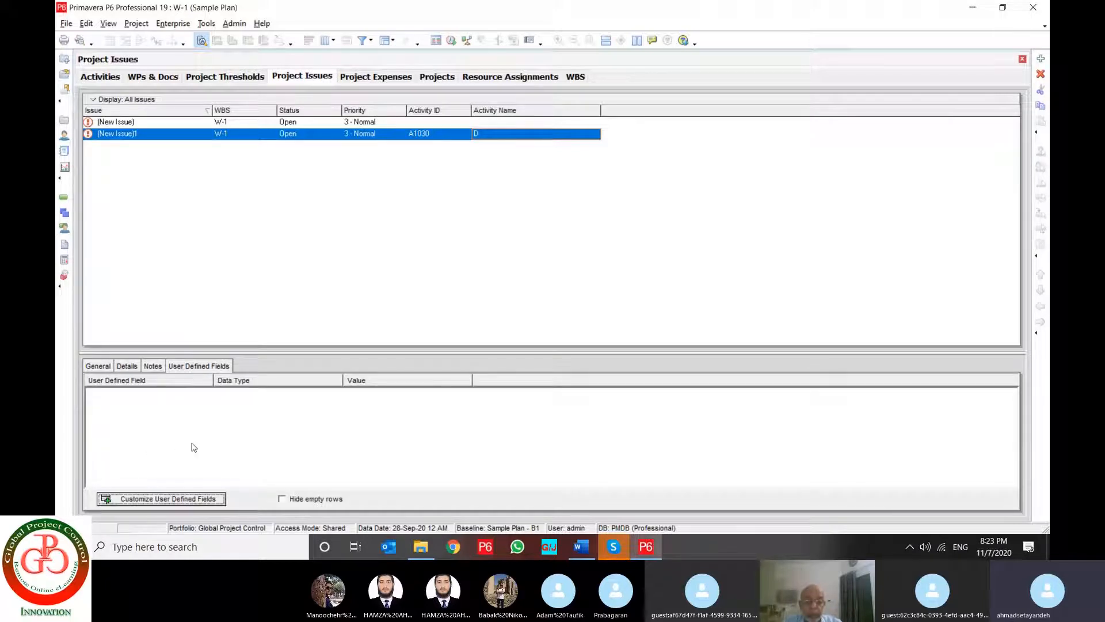
click(98, 366)
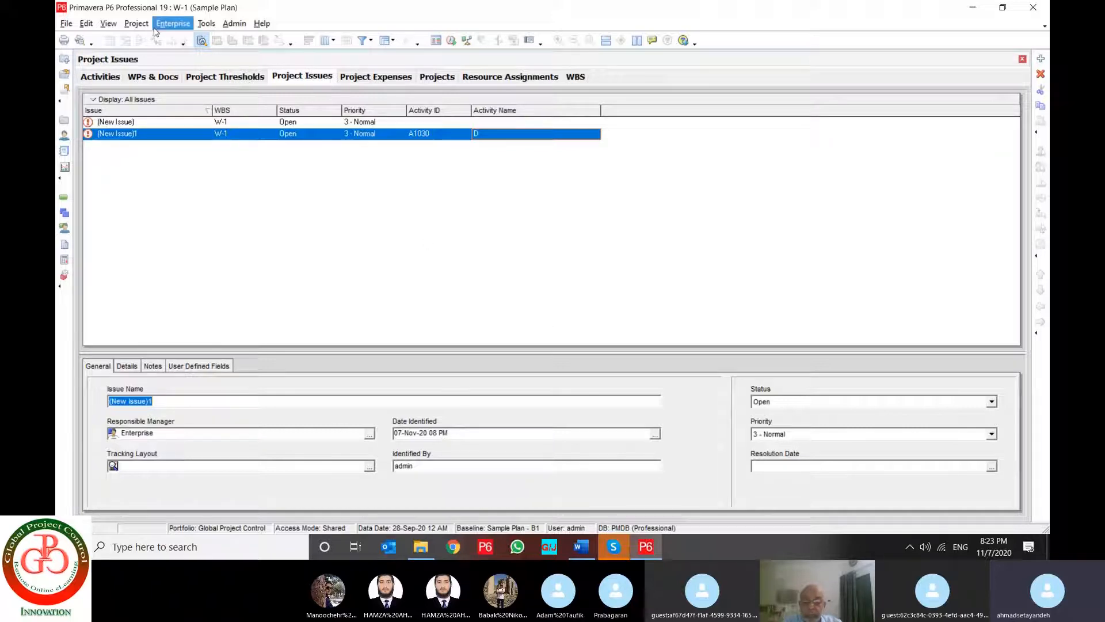
- Add a new risk to Sample Plan in the project's Risks view
click(137, 23)
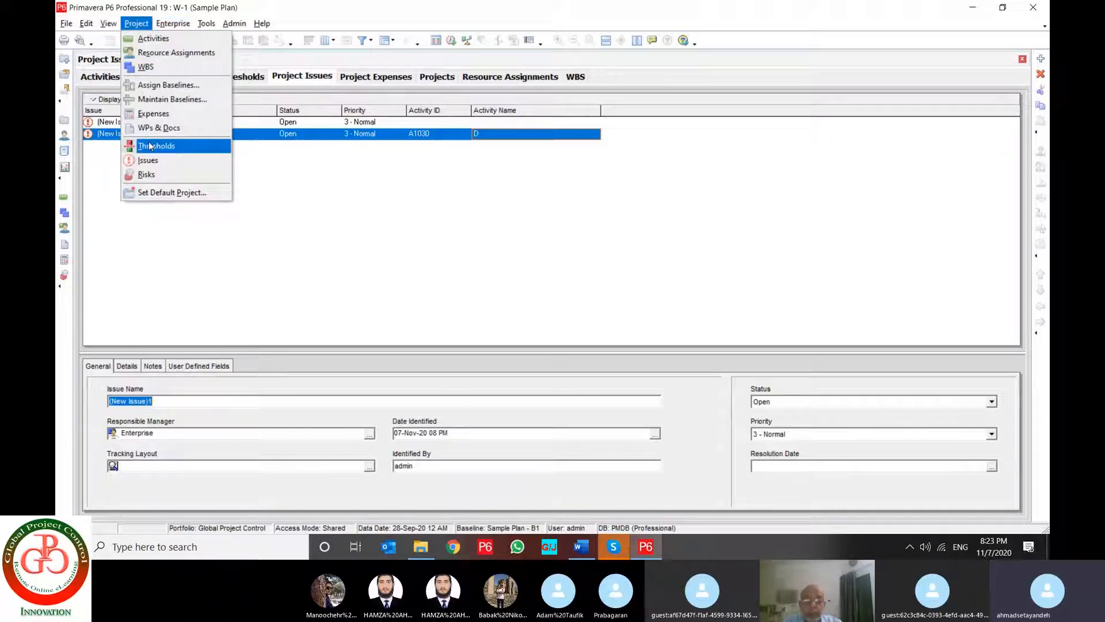
click(150, 172)
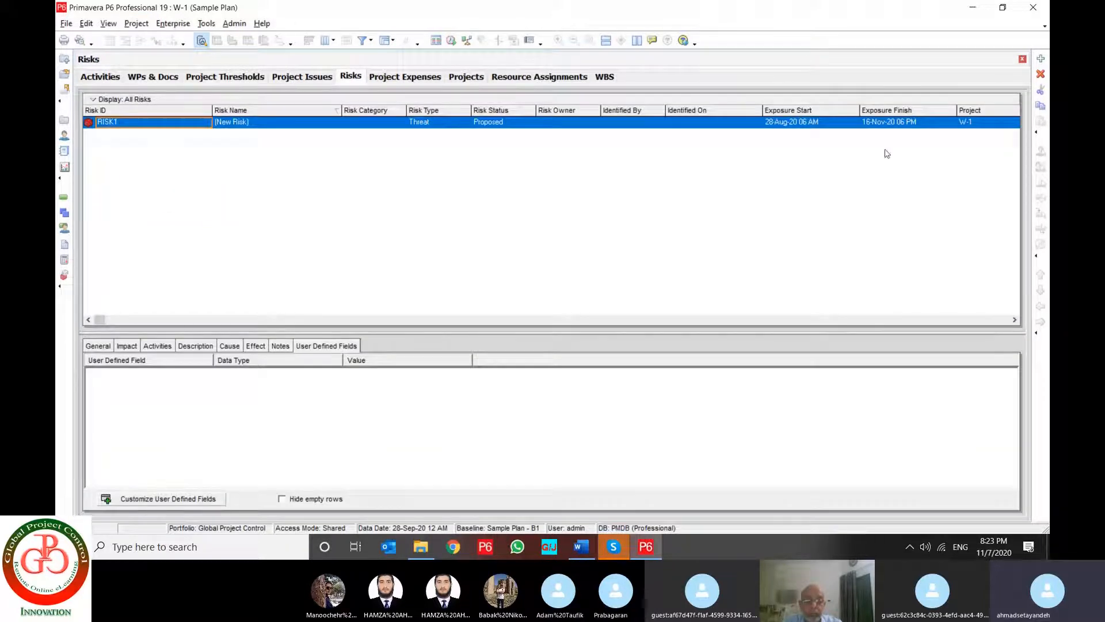
click(1041, 59)
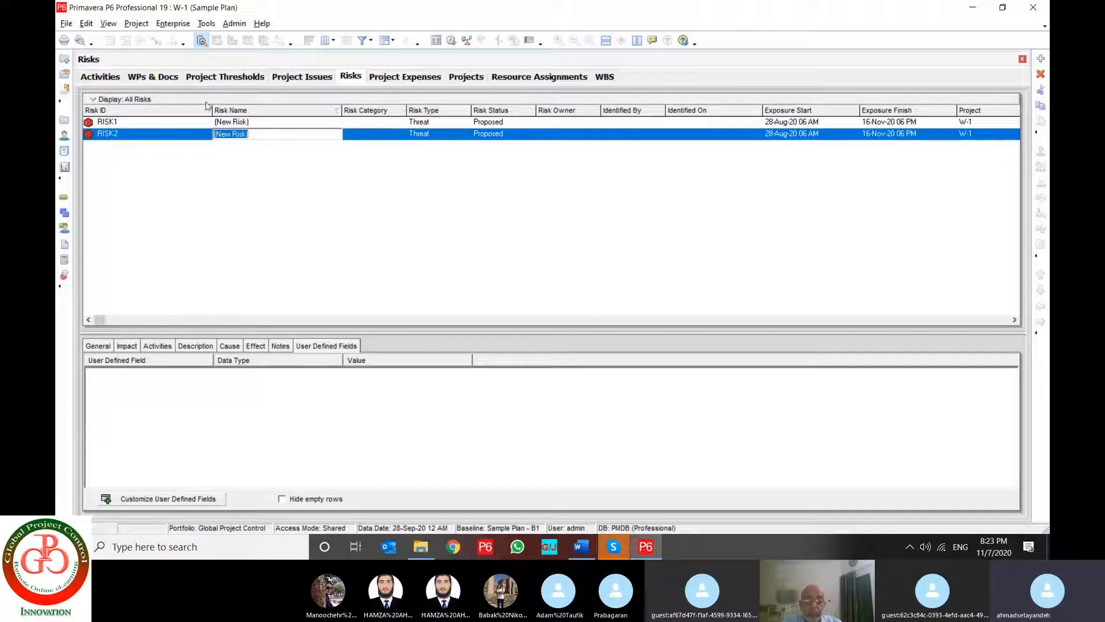
- Examine the new risk's general details, including the available risk categories and the risk type choices
click(99, 348)
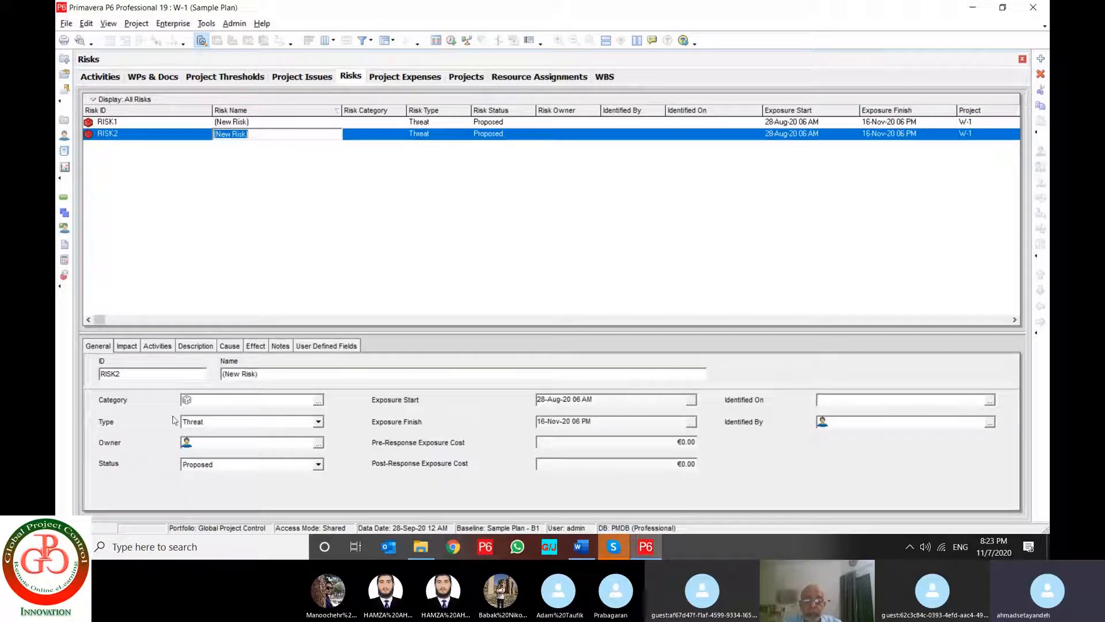
click(320, 401)
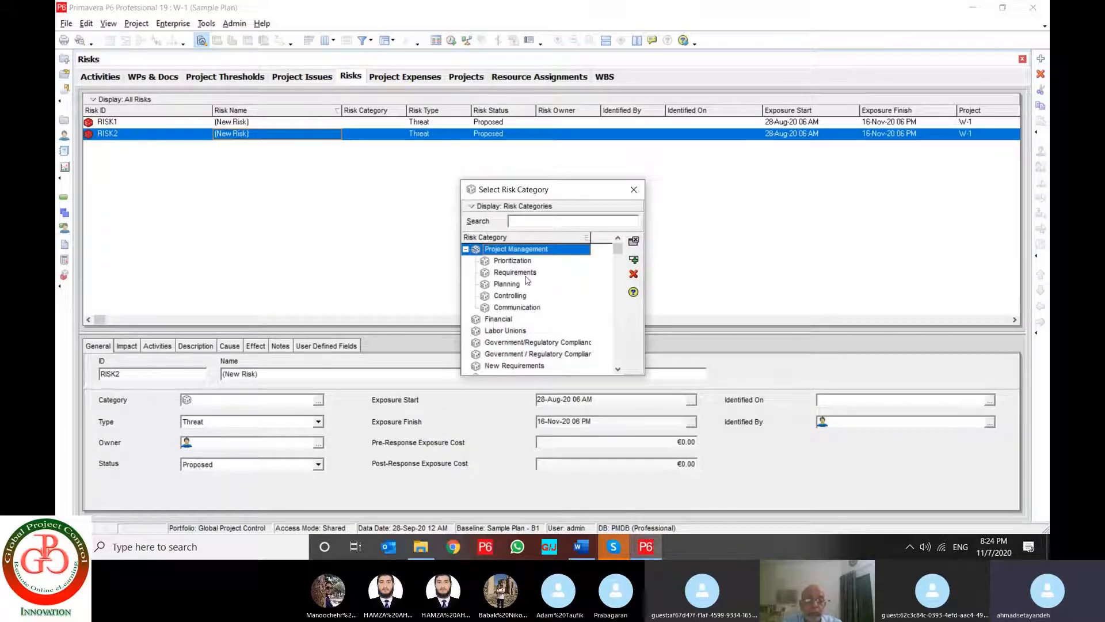
key(Down)
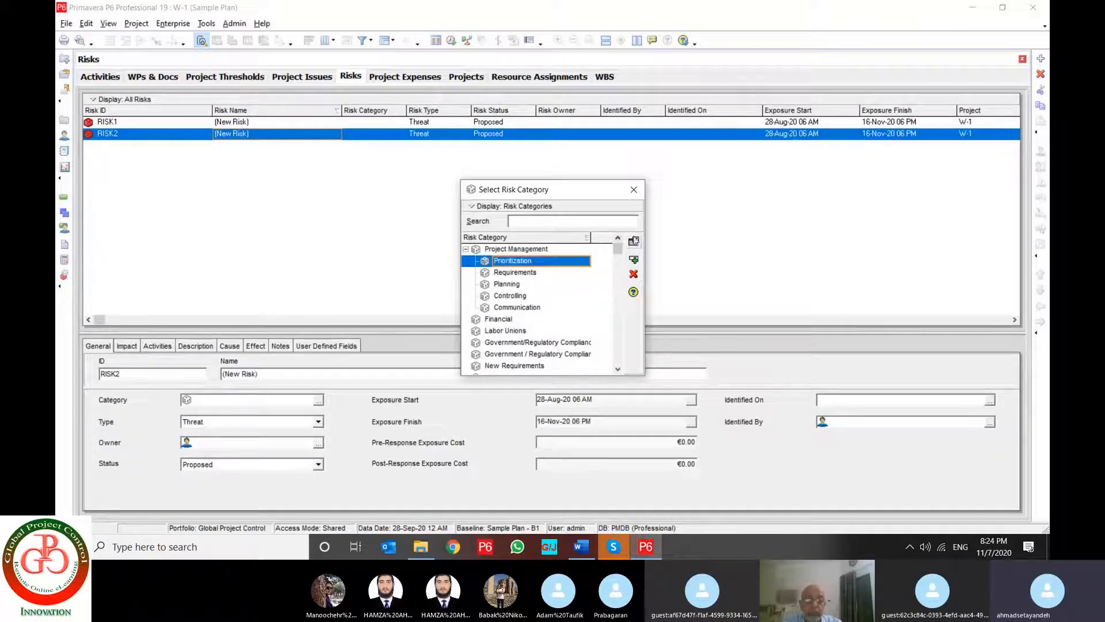
click(633, 189)
click(213, 422)
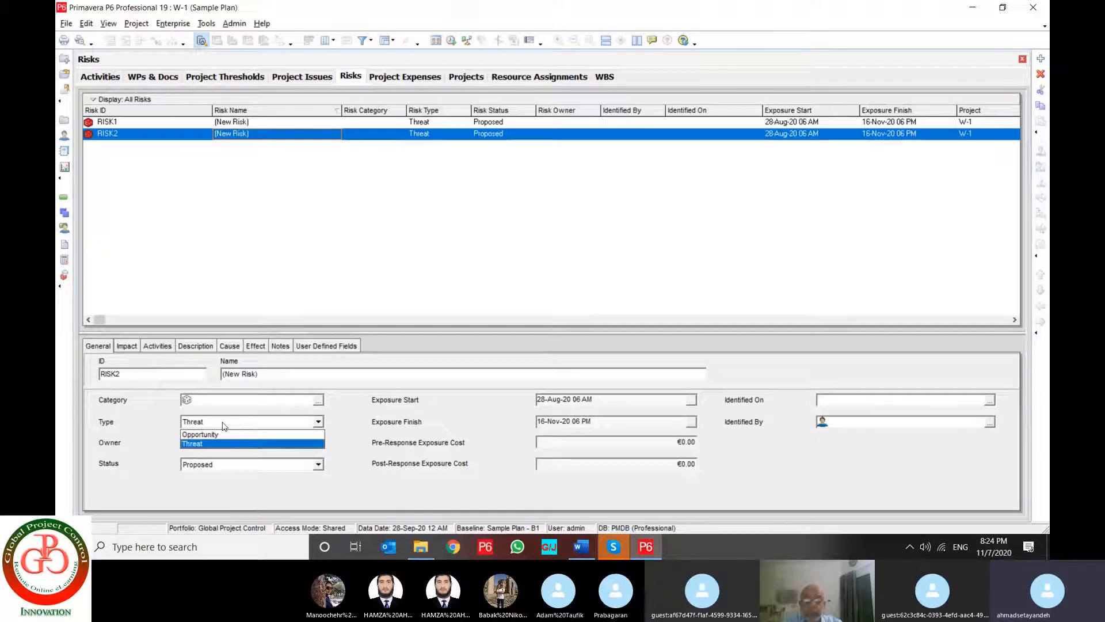
click(139, 421)
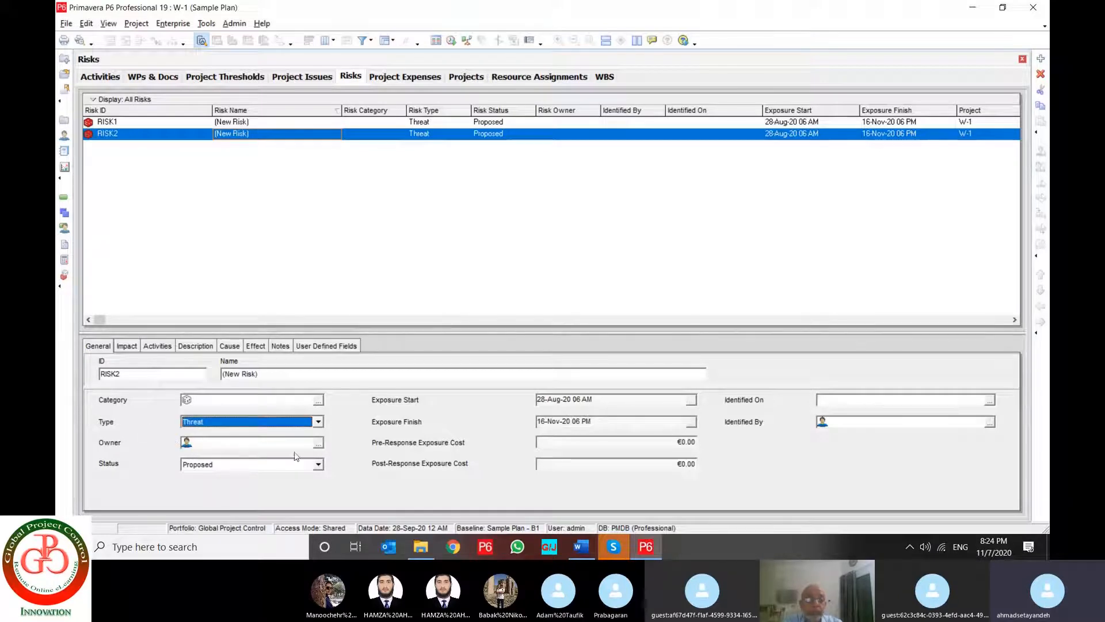
- Examine the new risk's owner and status choices and its Identified On and Identified By selections
click(318, 443)
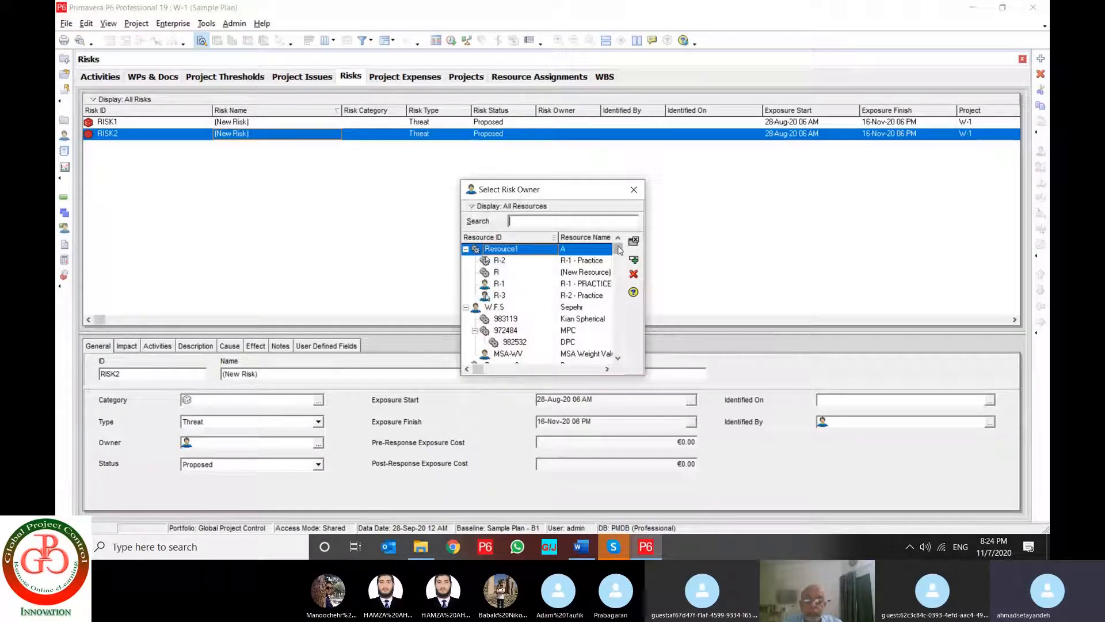
click(631, 241)
click(248, 466)
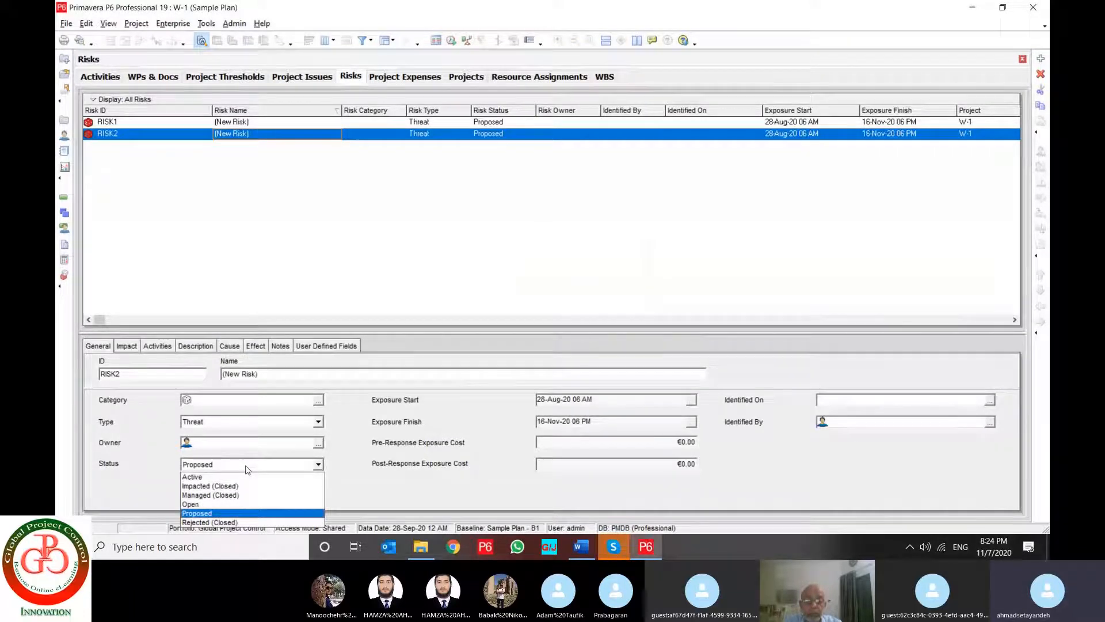
click(248, 467)
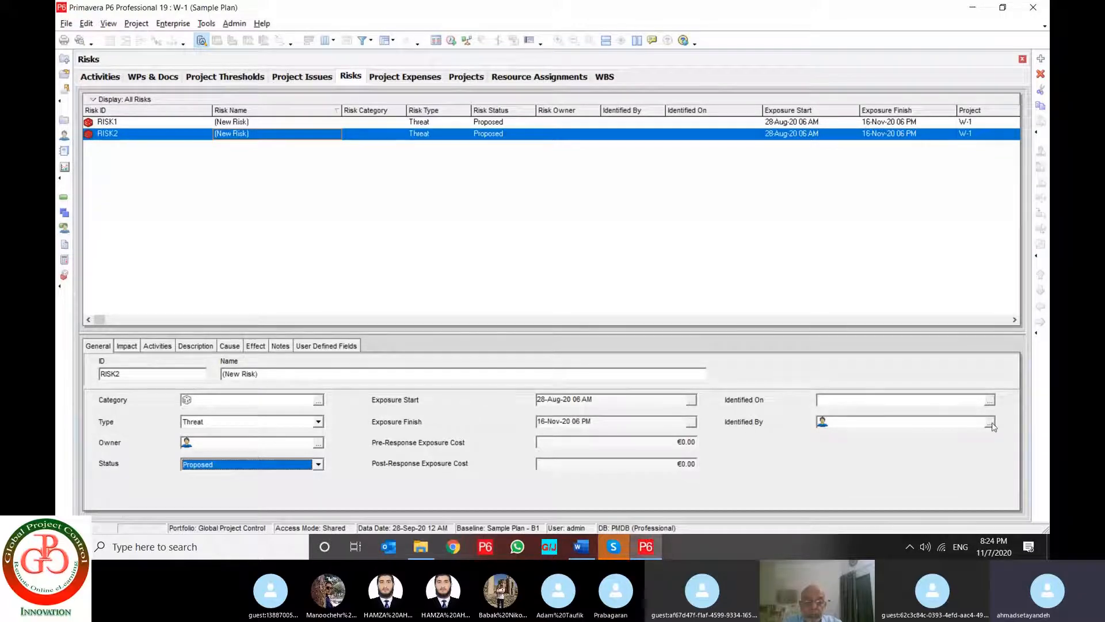
click(990, 399)
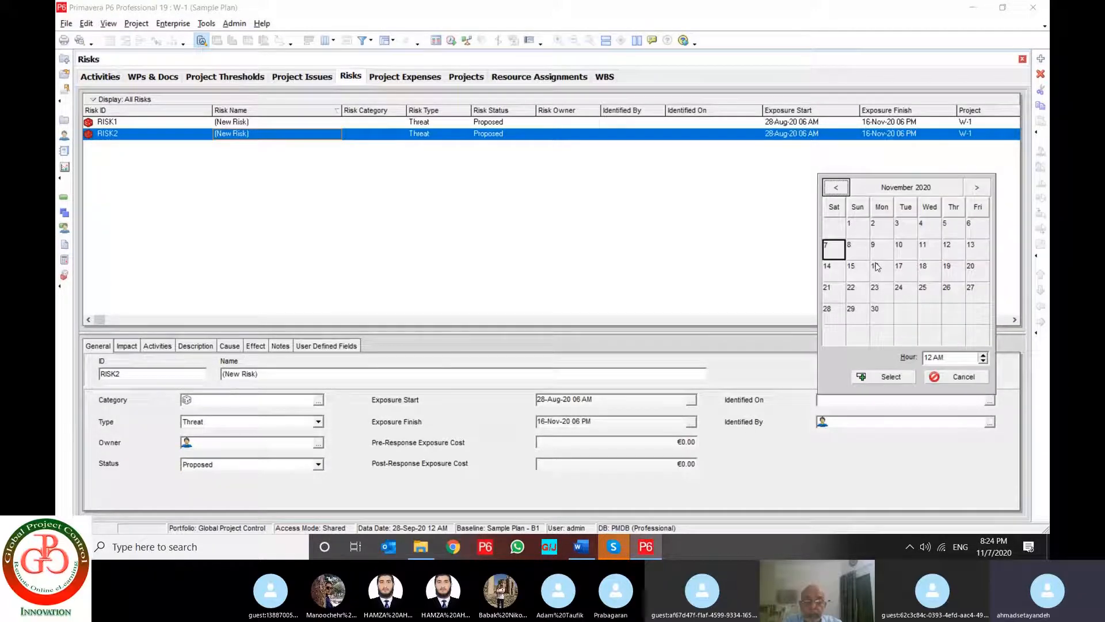
click(978, 380)
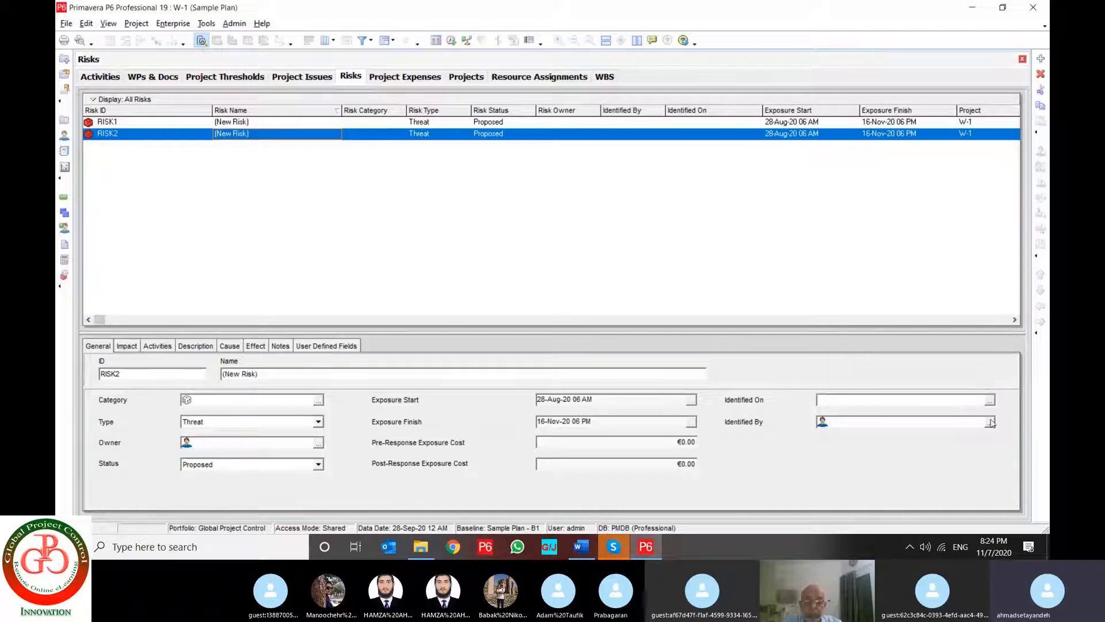
click(989, 422)
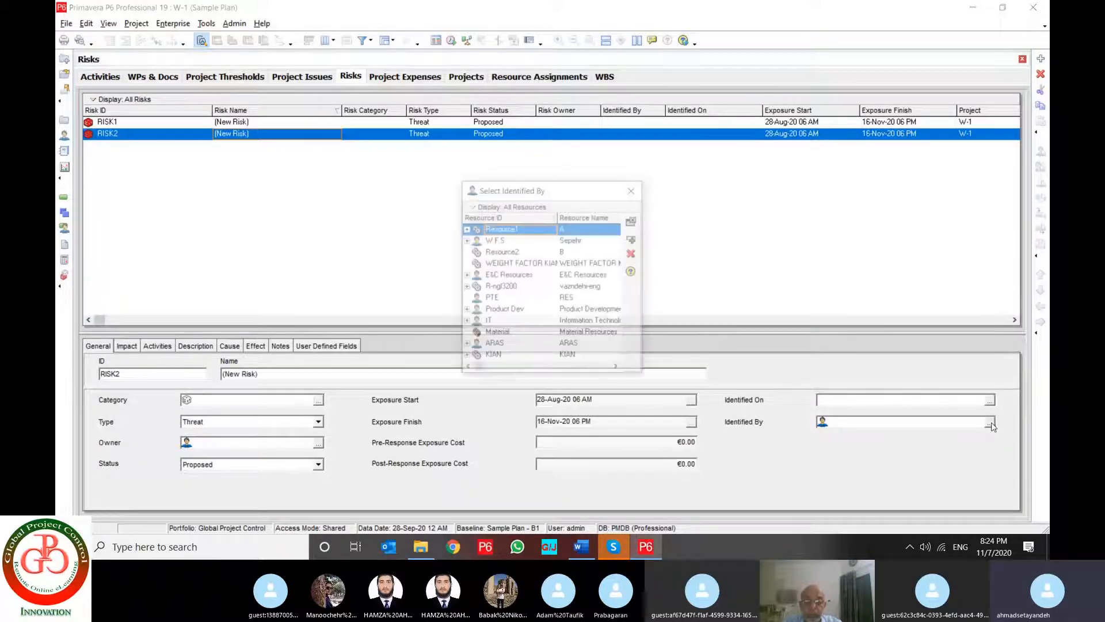
click(634, 221)
- Examine the new risk's pre-response impact settings: the probability, schedule and cost choices and the score
click(136, 347)
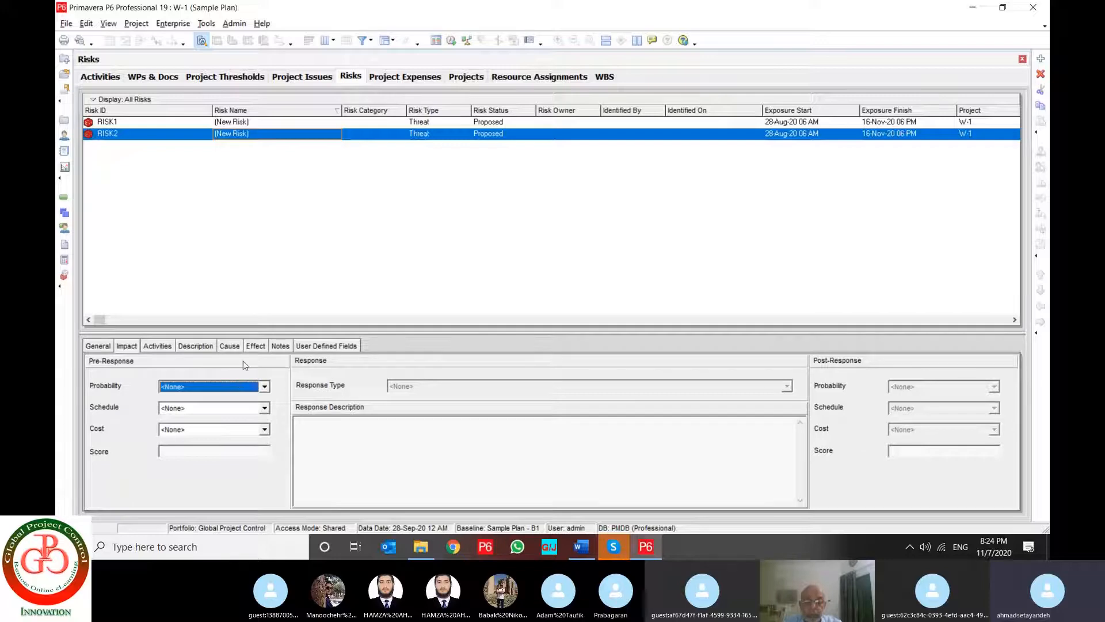
click(244, 391)
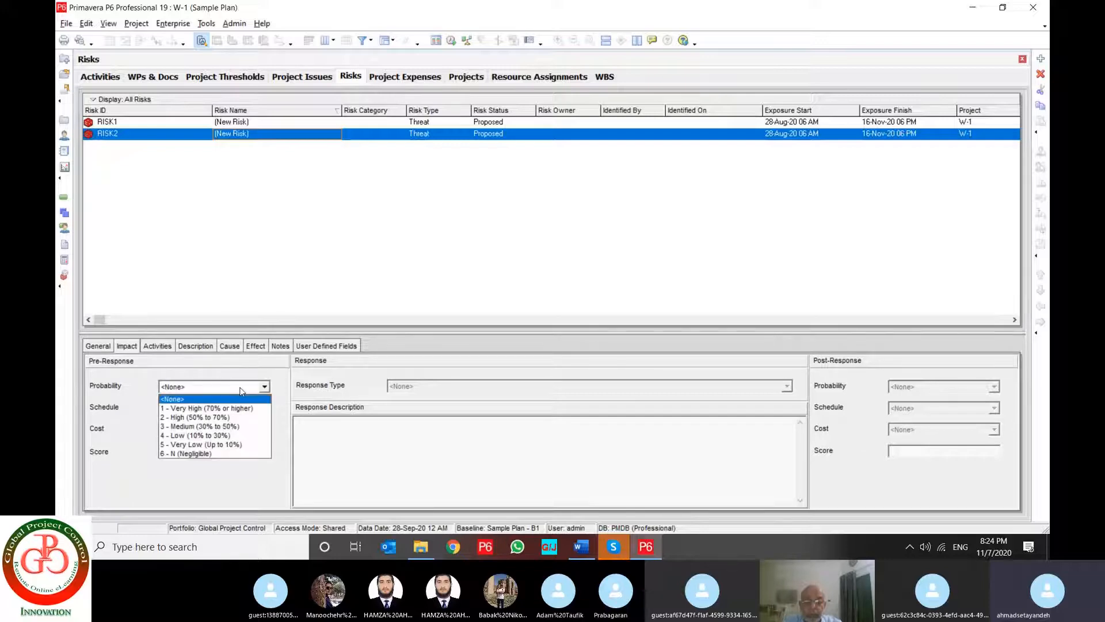
click(241, 388)
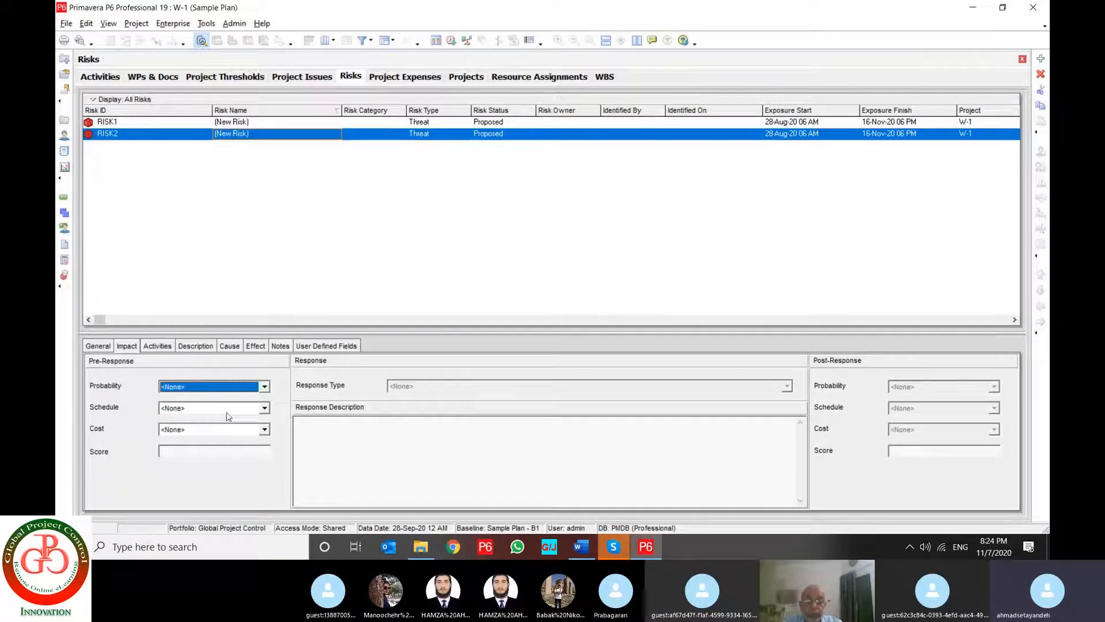
click(226, 408)
click(228, 418)
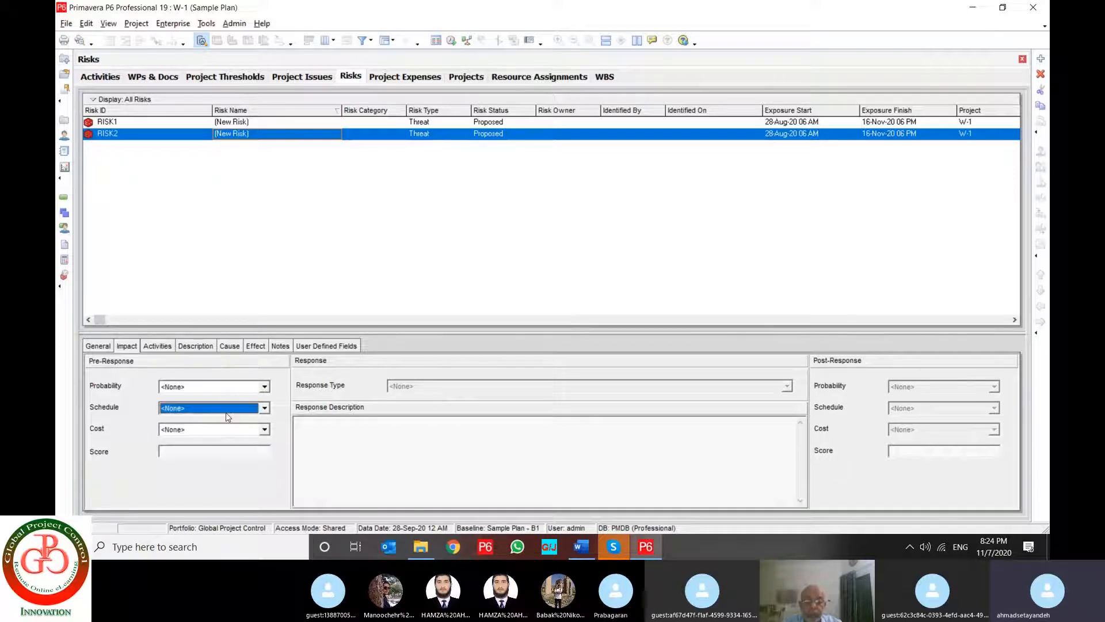
click(221, 430)
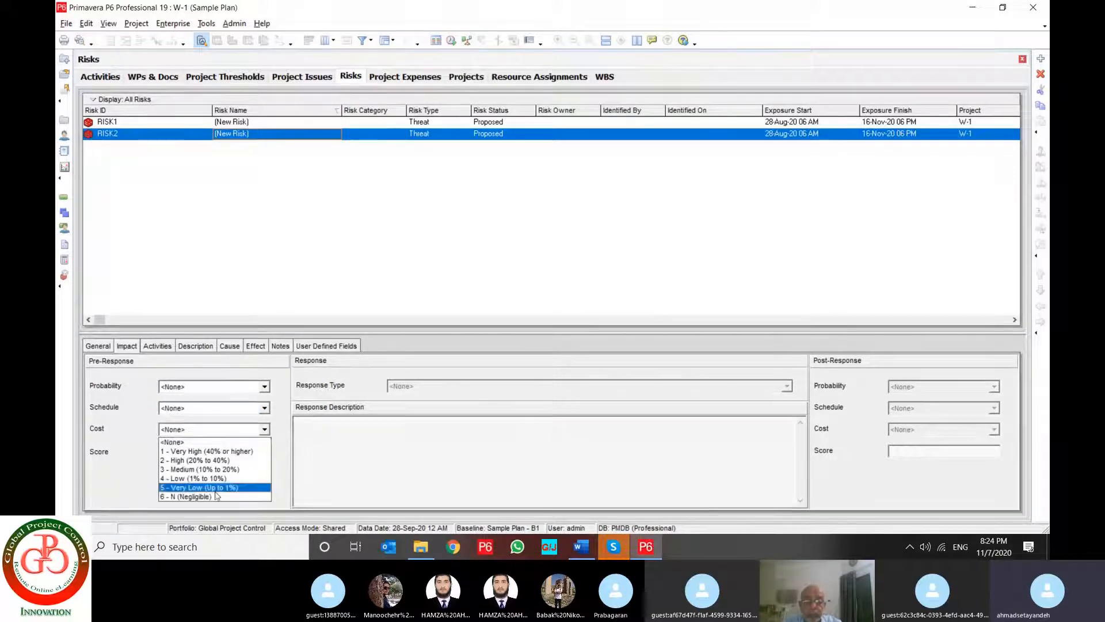
click(115, 452)
click(187, 454)
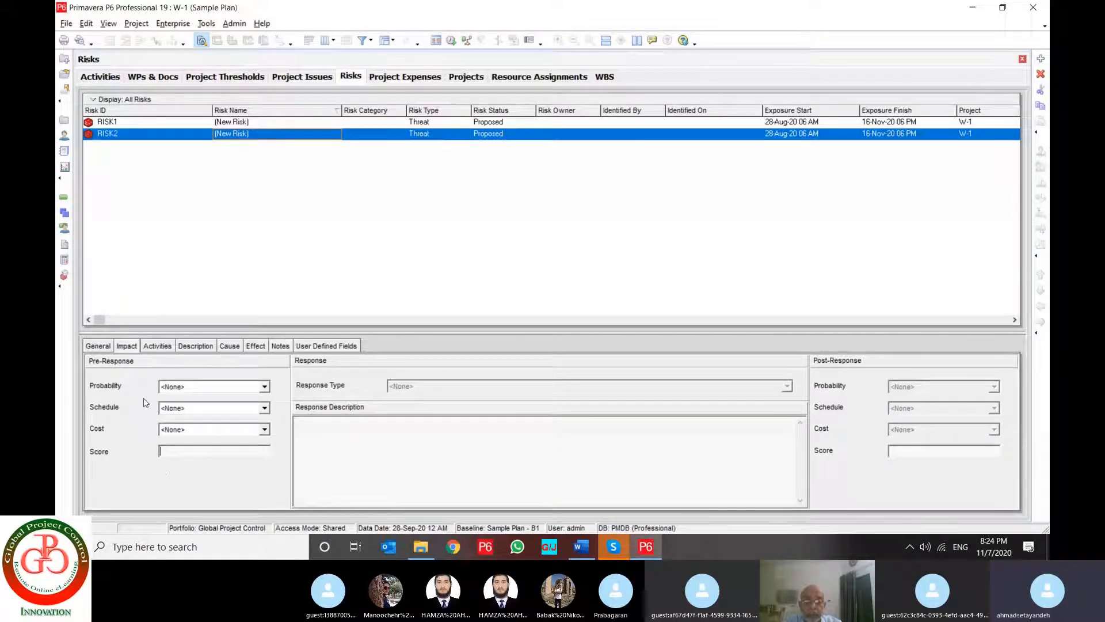
- Assign activity A1010 of Sample Plan to the new risk RISK2 and view the risk's description details
click(155, 348)
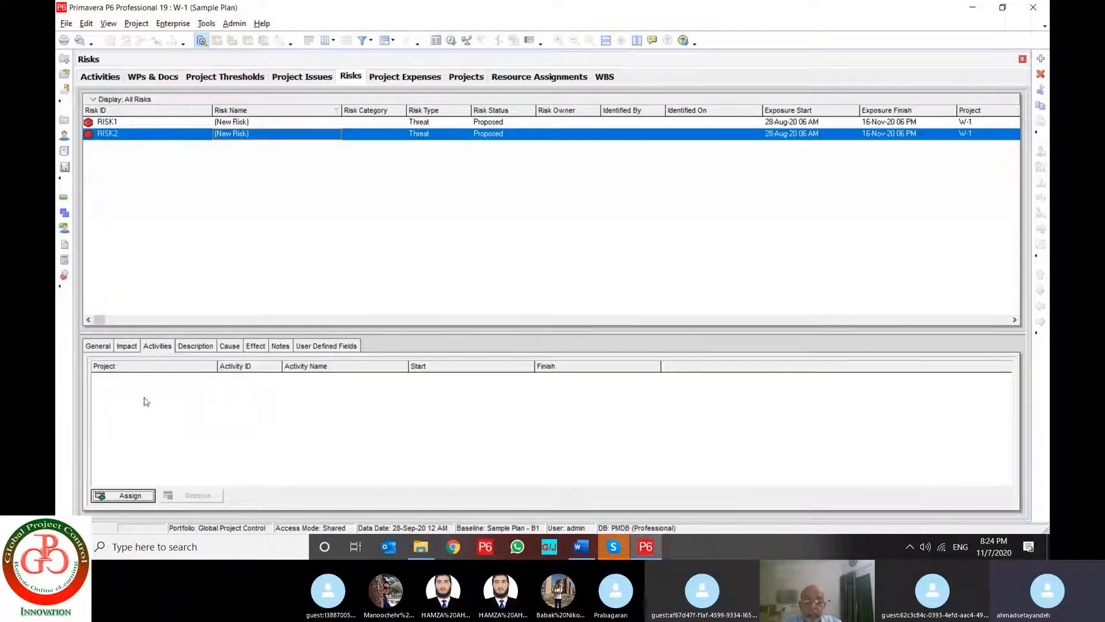
click(127, 496)
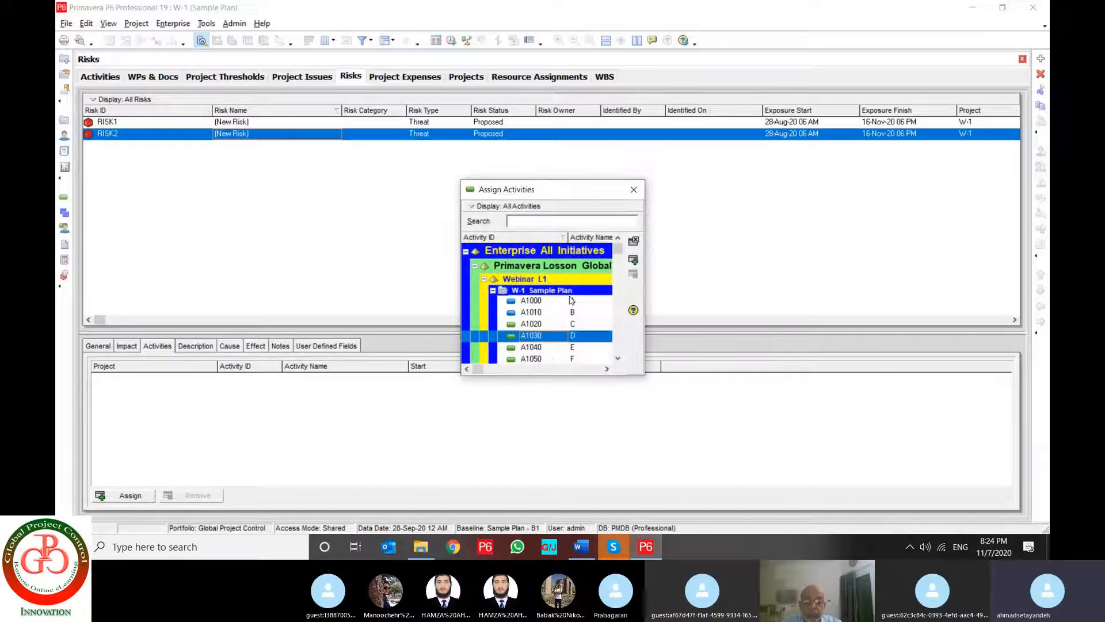
drag(645, 377, 793, 487)
double_click(573, 313)
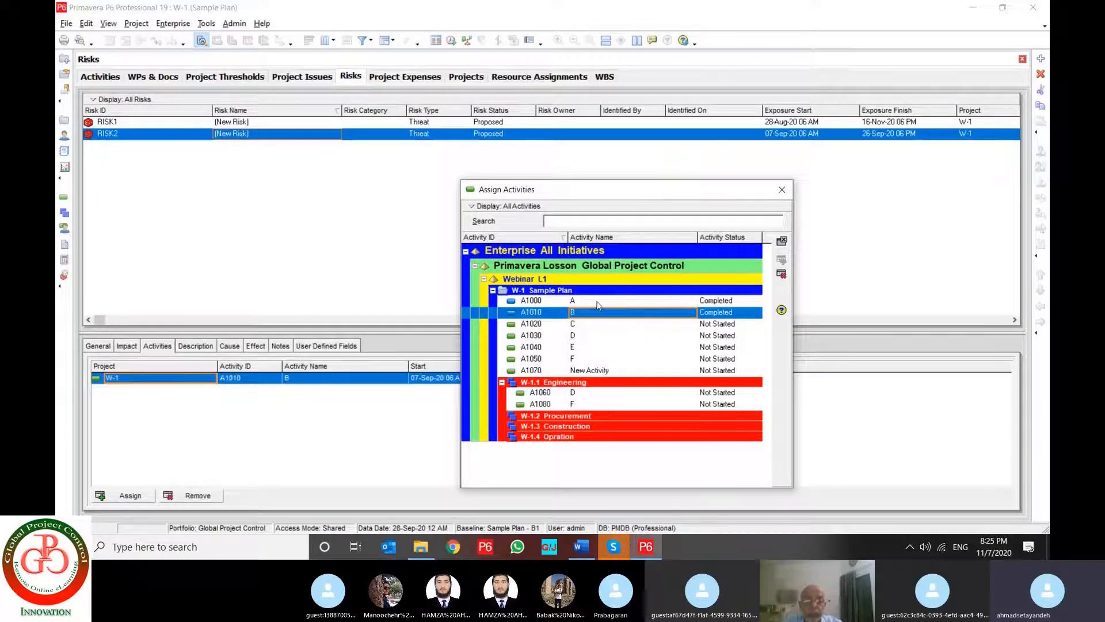
click(781, 242)
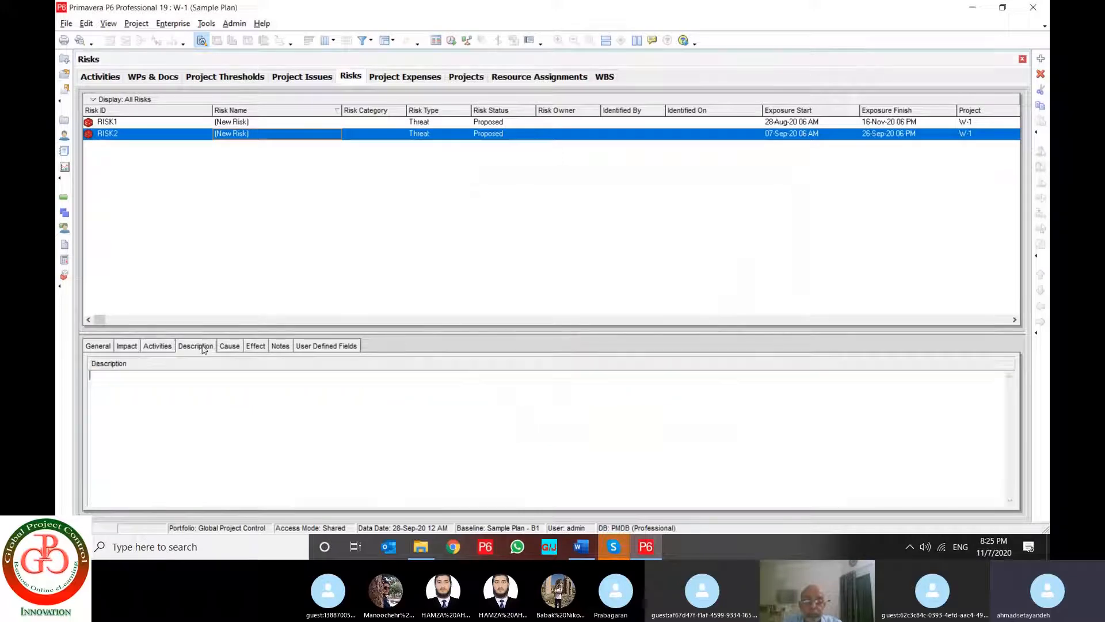
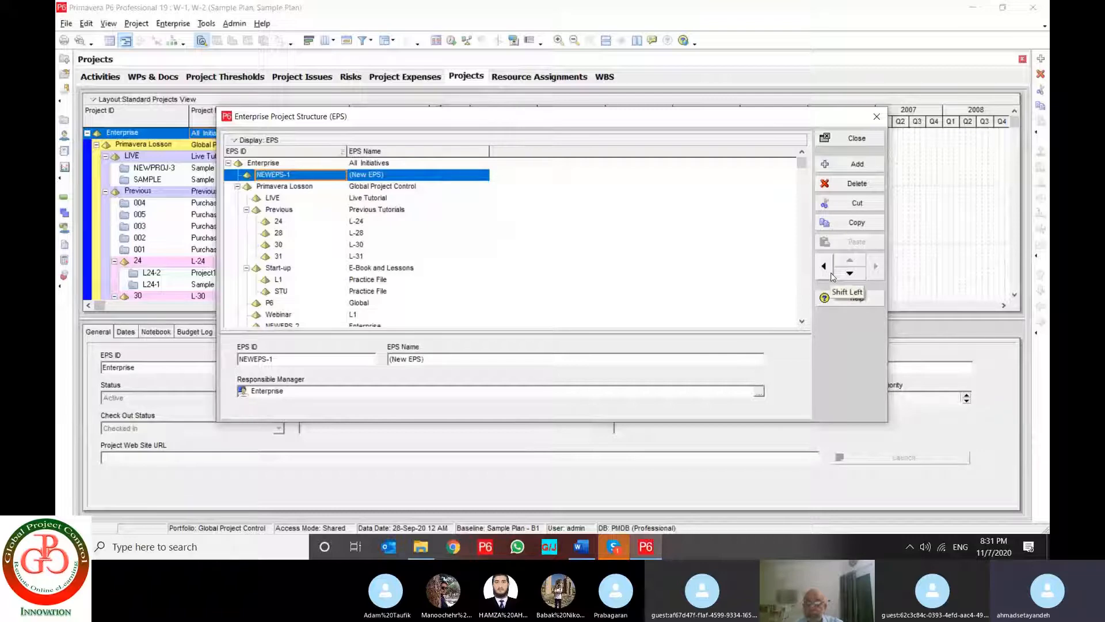
- Move NEWEPS-1 under Primavera Losson and raise the Start-up element one level in the Enterprise Project Structure
click(875, 266)
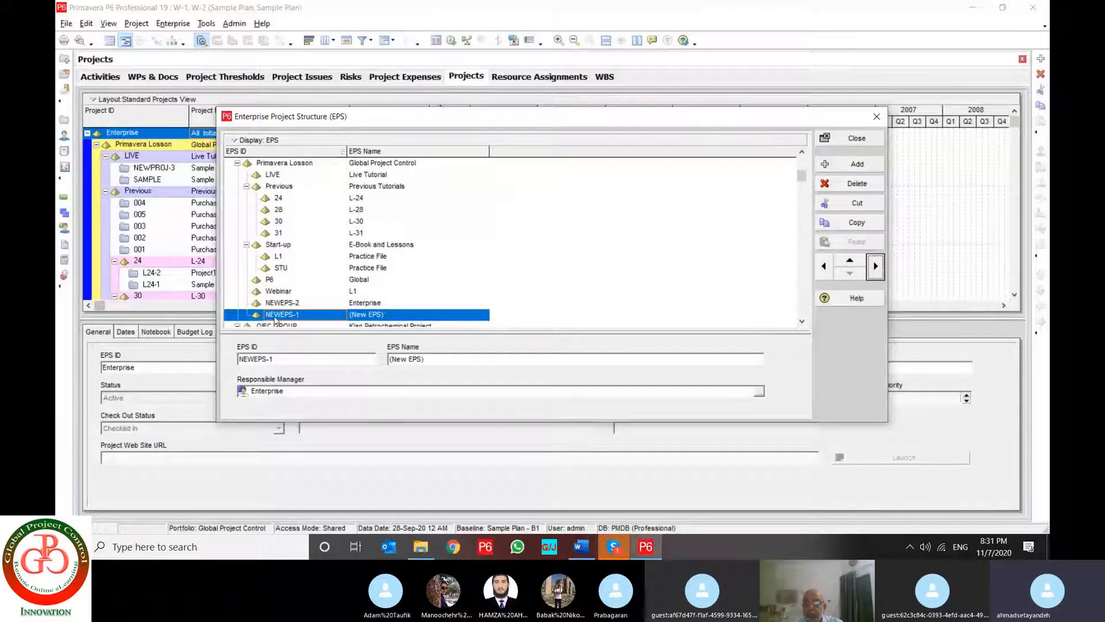
click(248, 246)
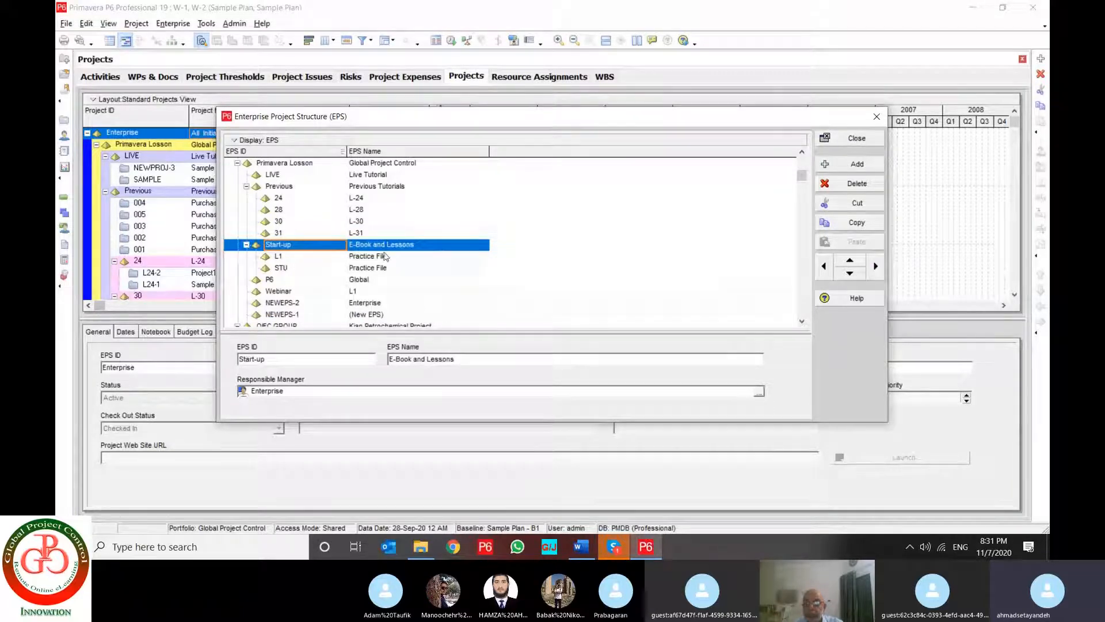
click(825, 267)
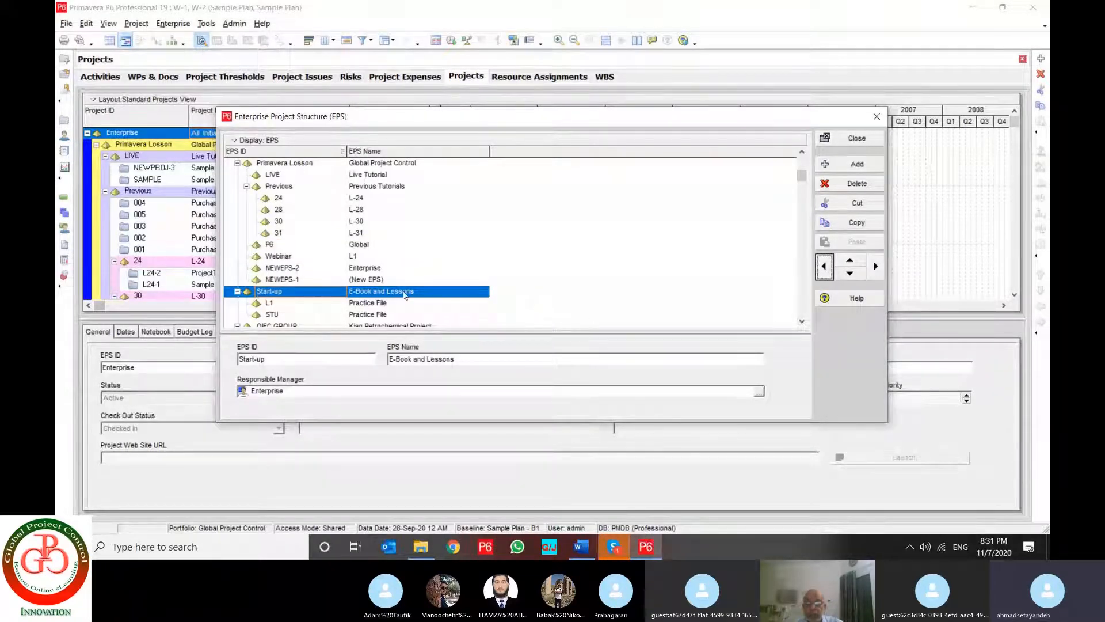
- Raise NEWEPS-1 one level to match Start-up and close the Enterprise Project Structure
click(335, 279)
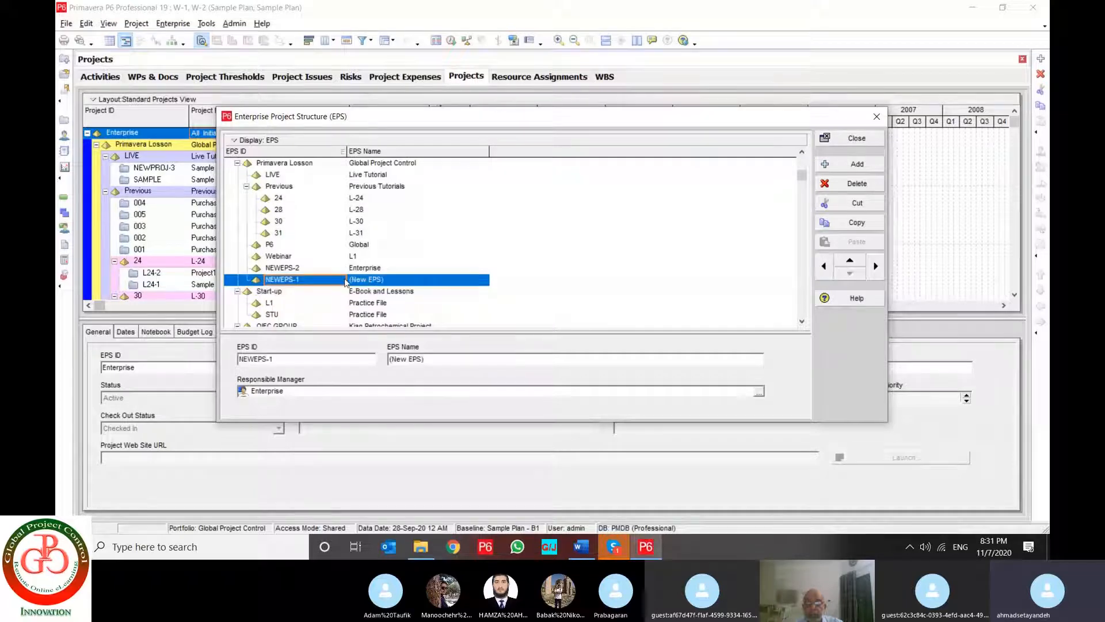
click(825, 266)
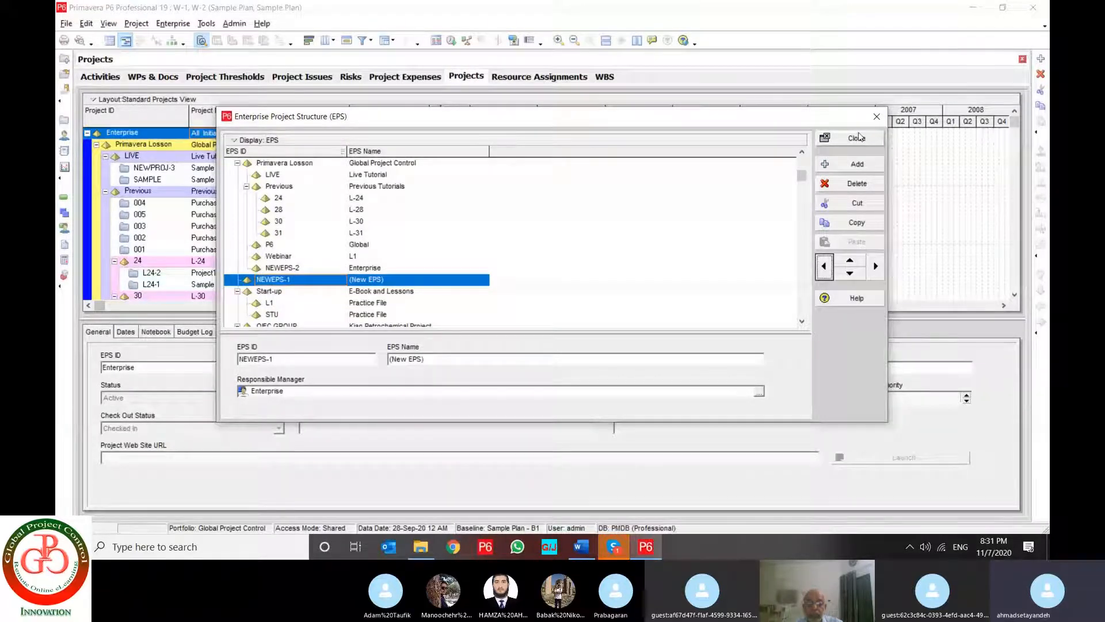
click(856, 138)
- Open the Tracking view, and from the Projects view open only project W-1 (Sample Plan)
click(173, 23)
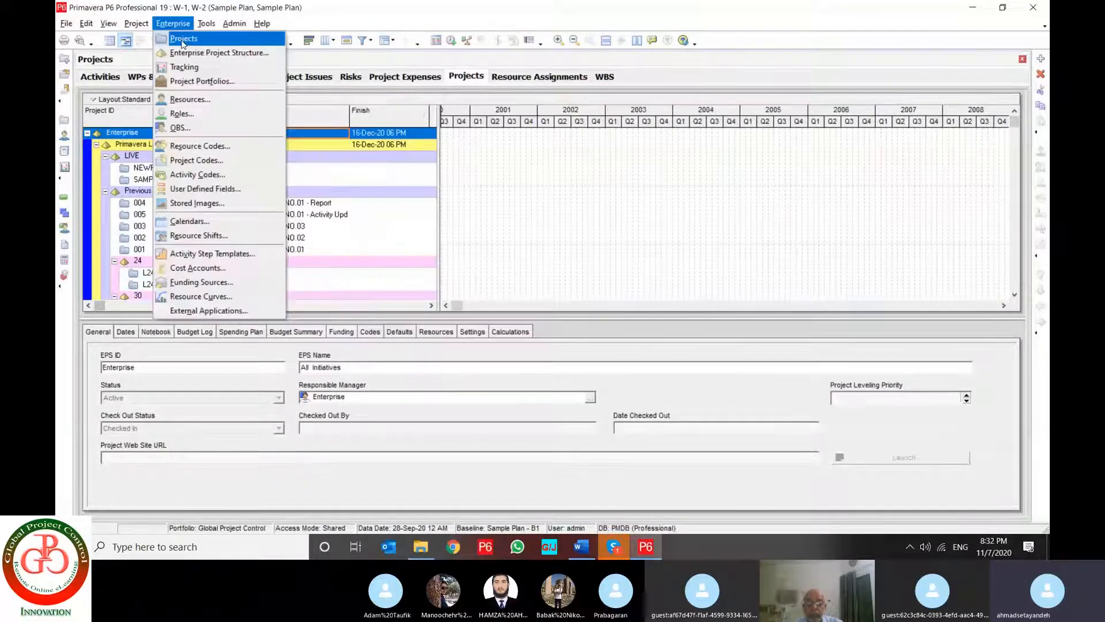
click(197, 69)
click(64, 119)
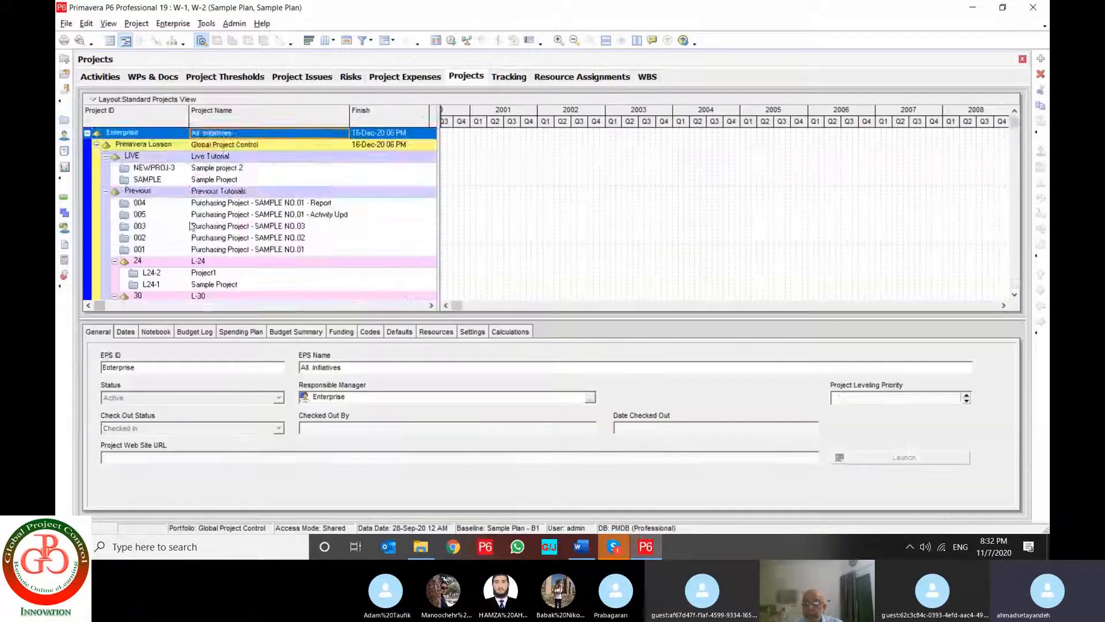
click(190, 285)
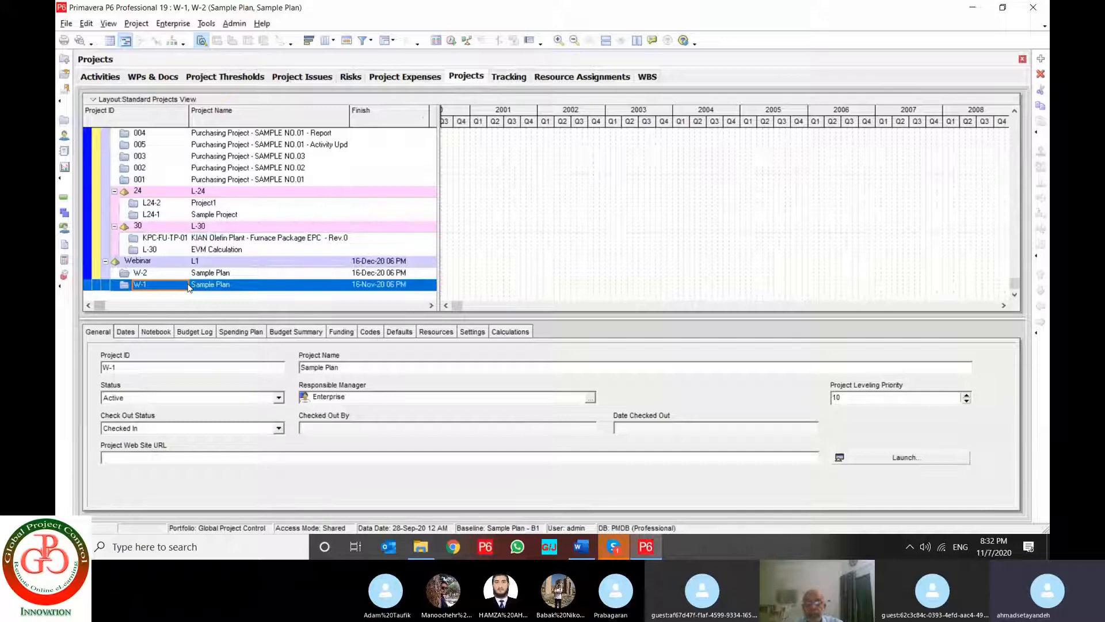
right_click(188, 287)
click(219, 221)
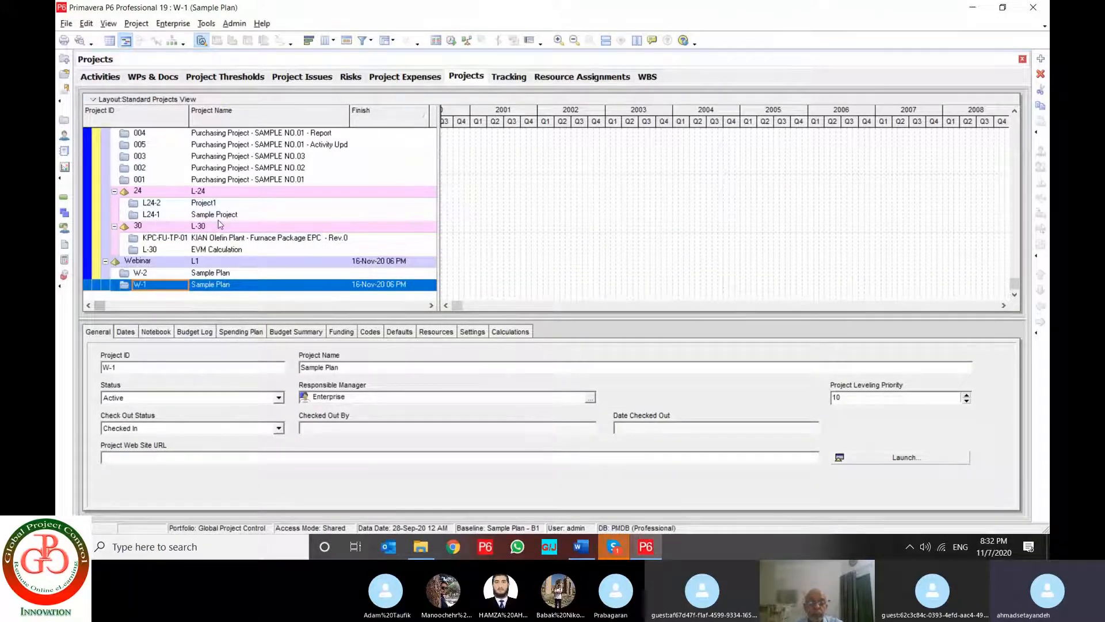
- Examine in the Tracking view the resource analysis for W-1's Engineering, Procurement, Construction and Opration WBS elements
click(64, 167)
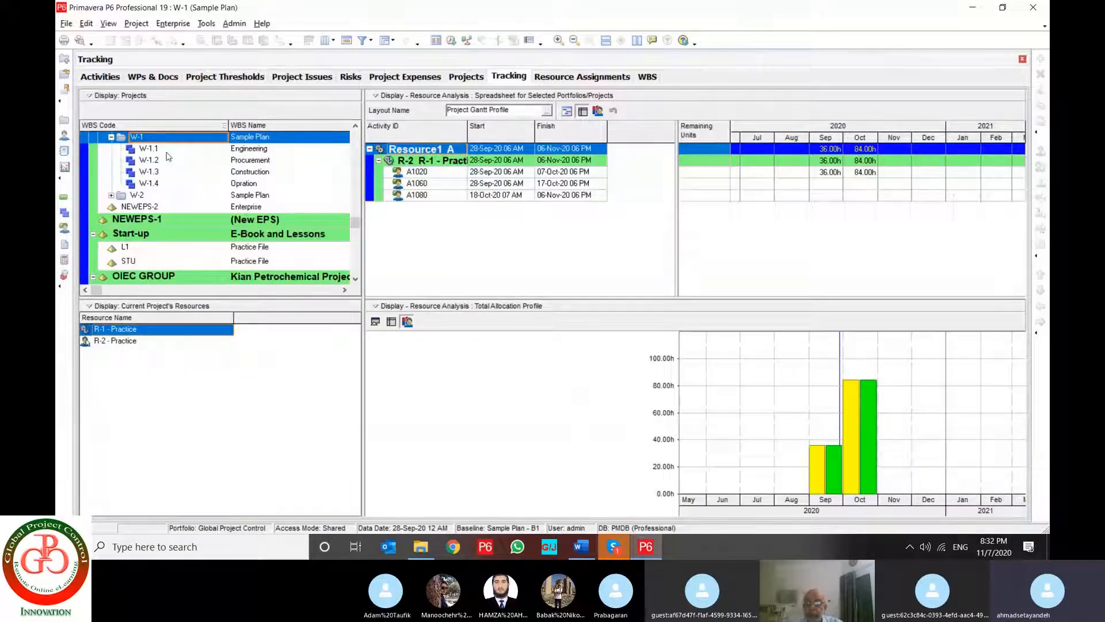
click(165, 183)
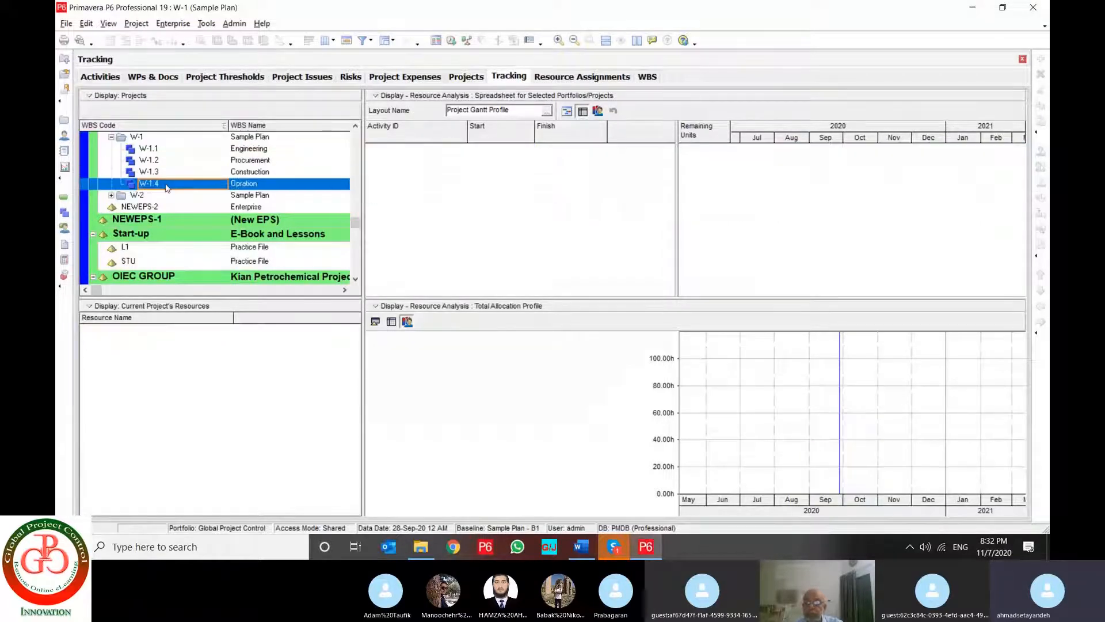
click(166, 162)
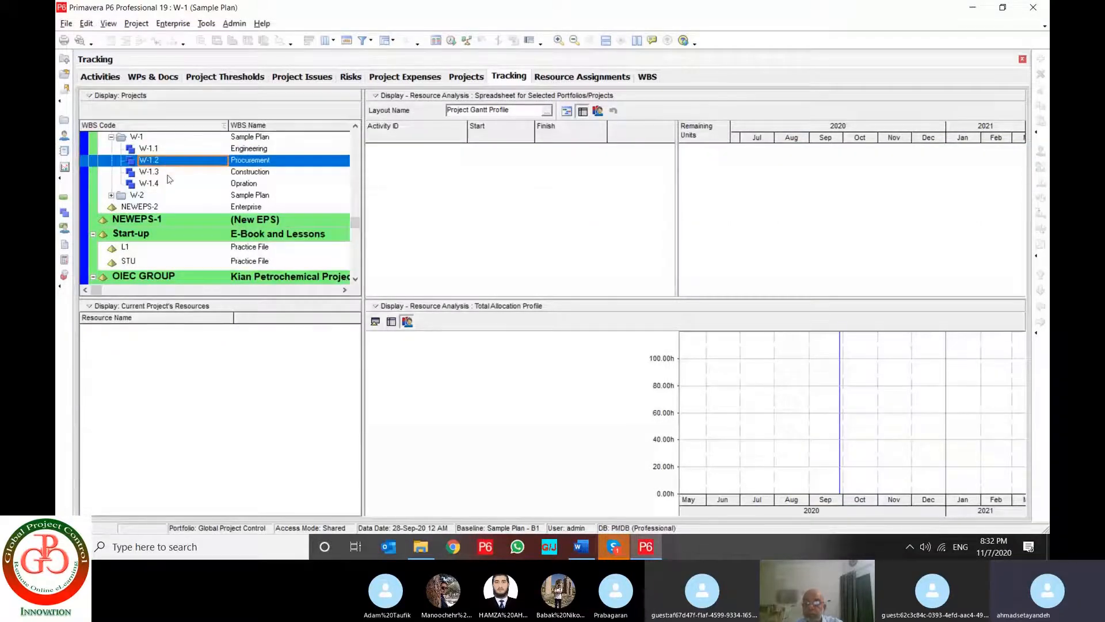
click(167, 176)
click(167, 183)
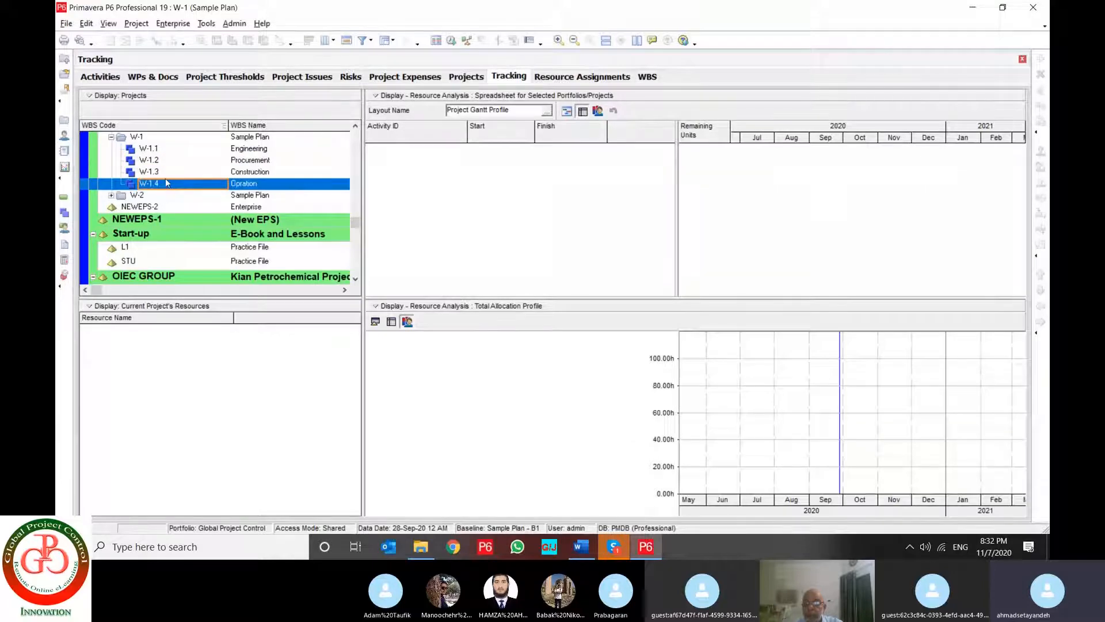
click(165, 161)
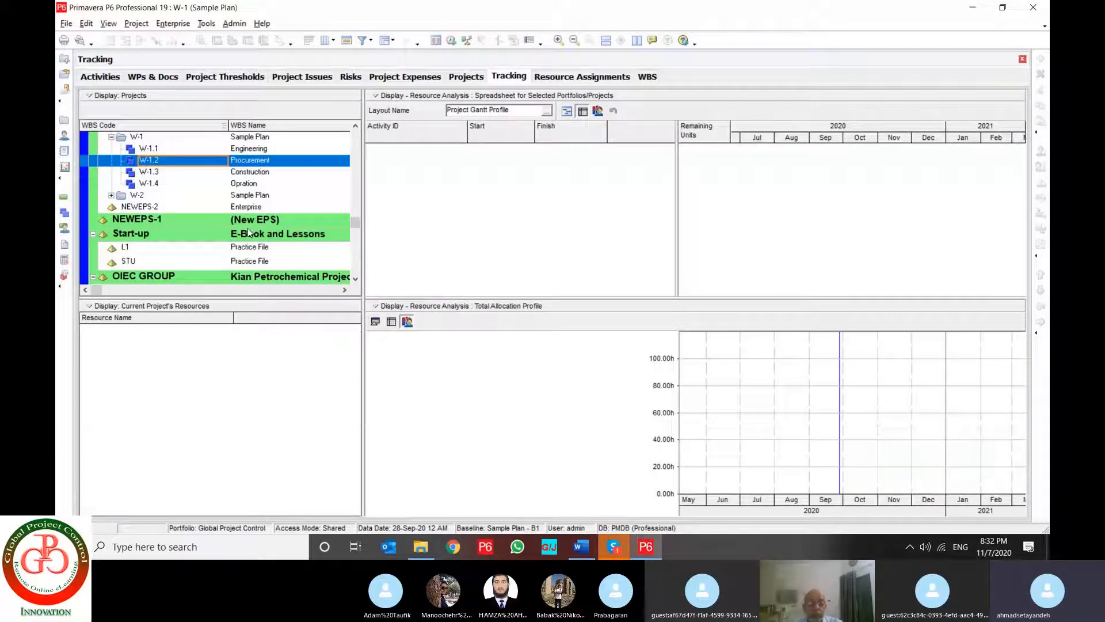
key(Up)
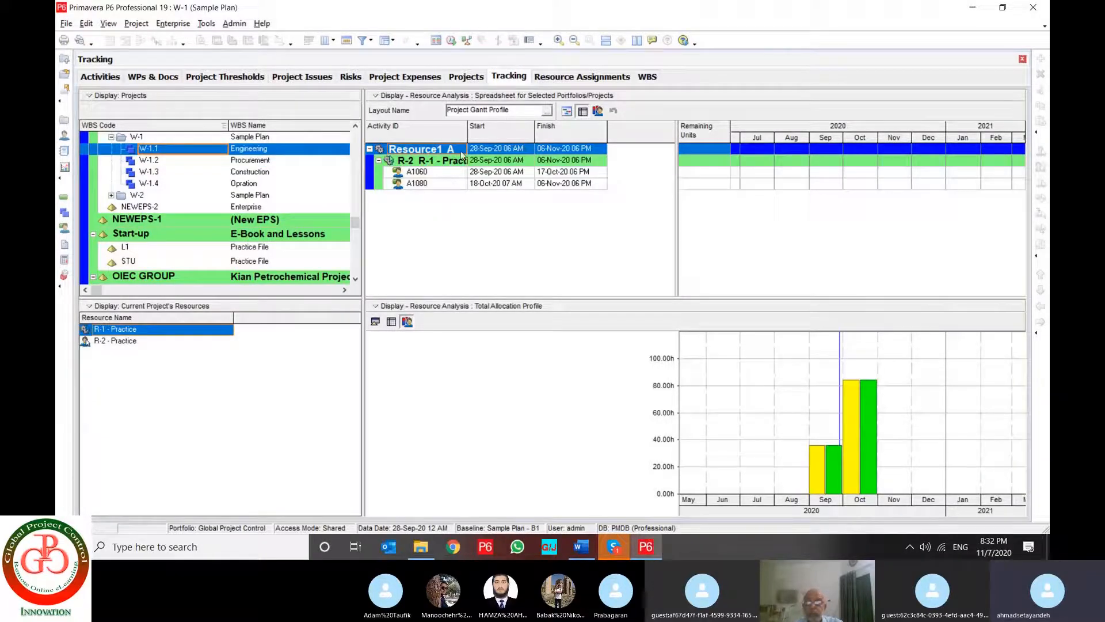
drag(677, 259, 638, 259)
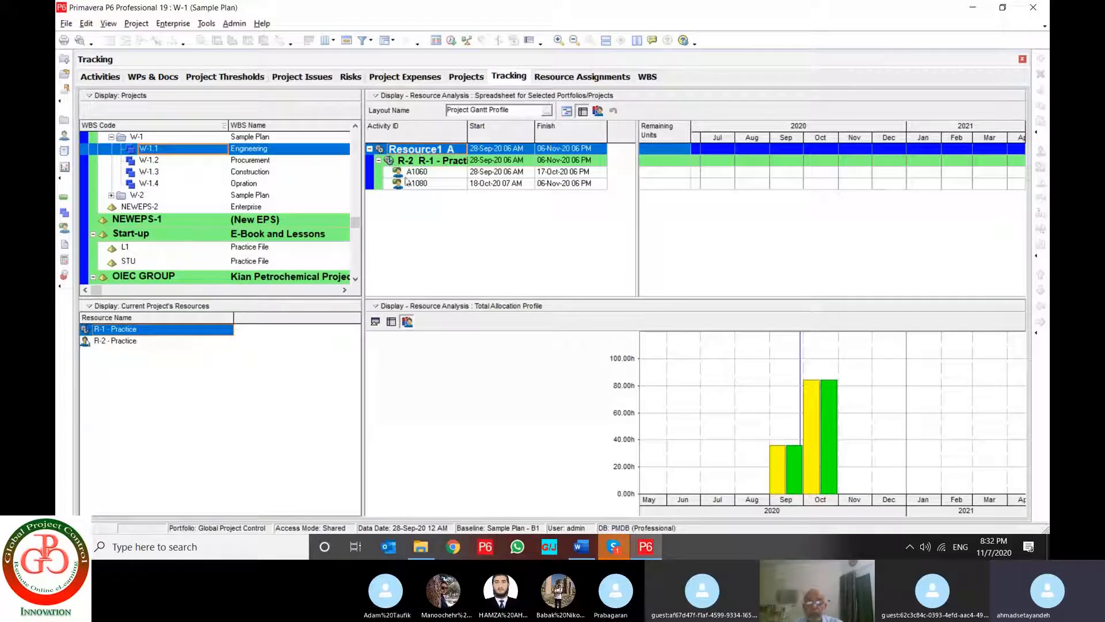
- View the resource analysis of the whole W-1 project as a profile chart and as a spreadsheet
click(172, 138)
scroll(225, 190, up, 2)
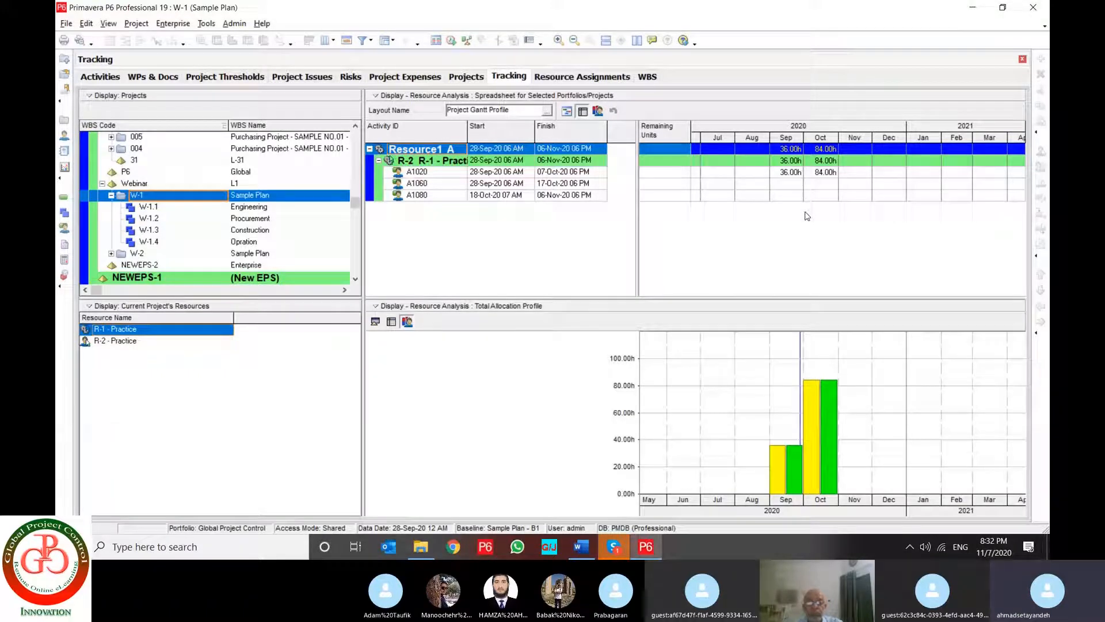
click(598, 111)
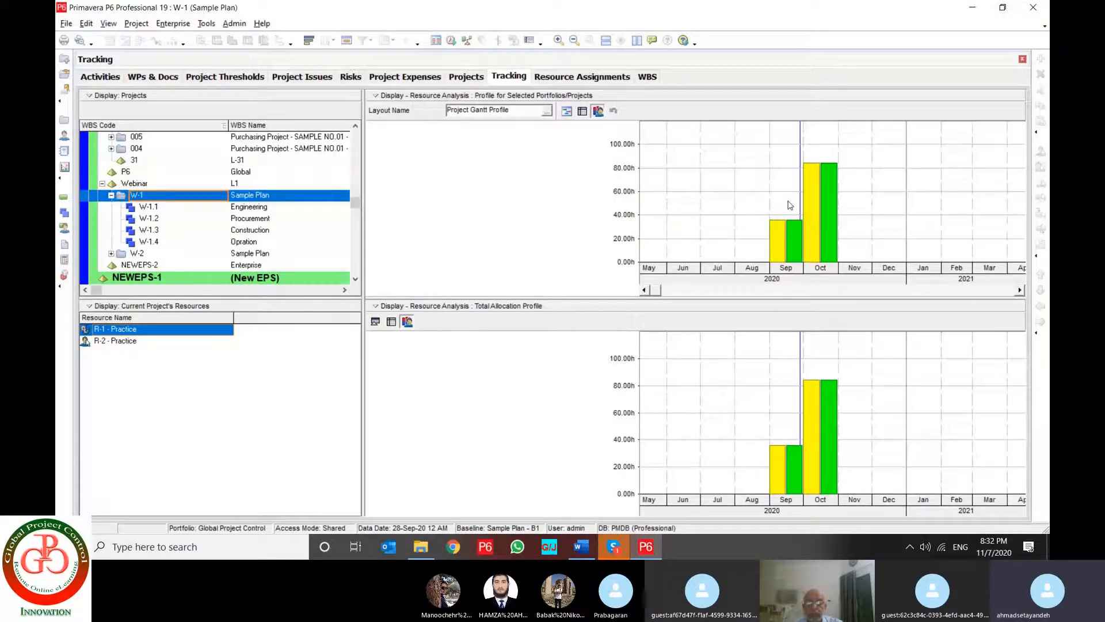
click(582, 111)
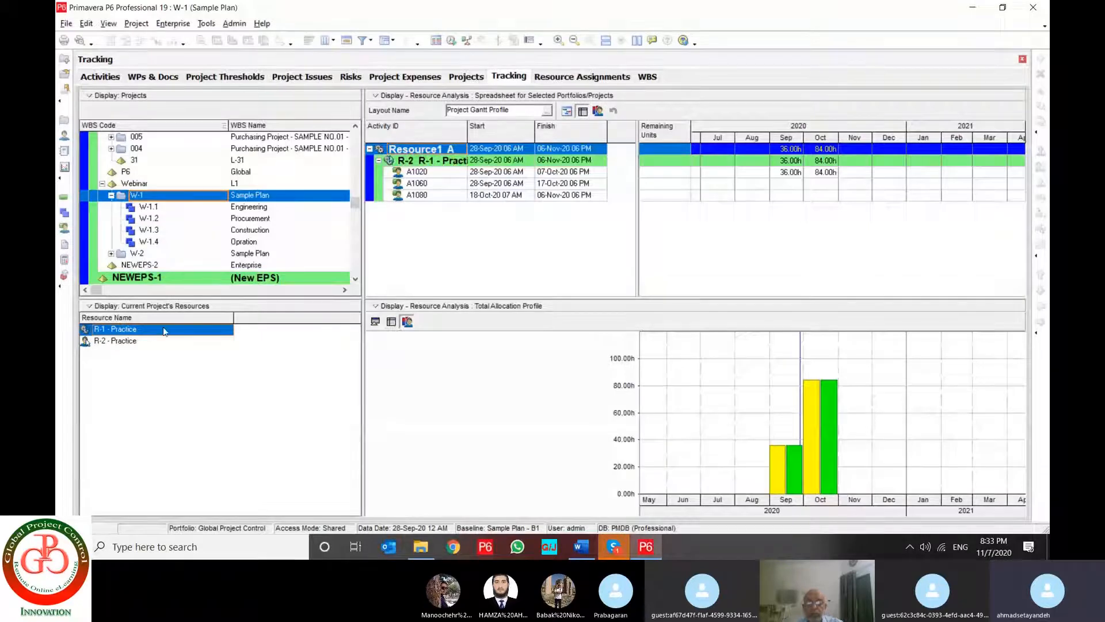
- Compare the allocations of R-1 - Practice and R-2 - Practice, and display both resources together
click(126, 342)
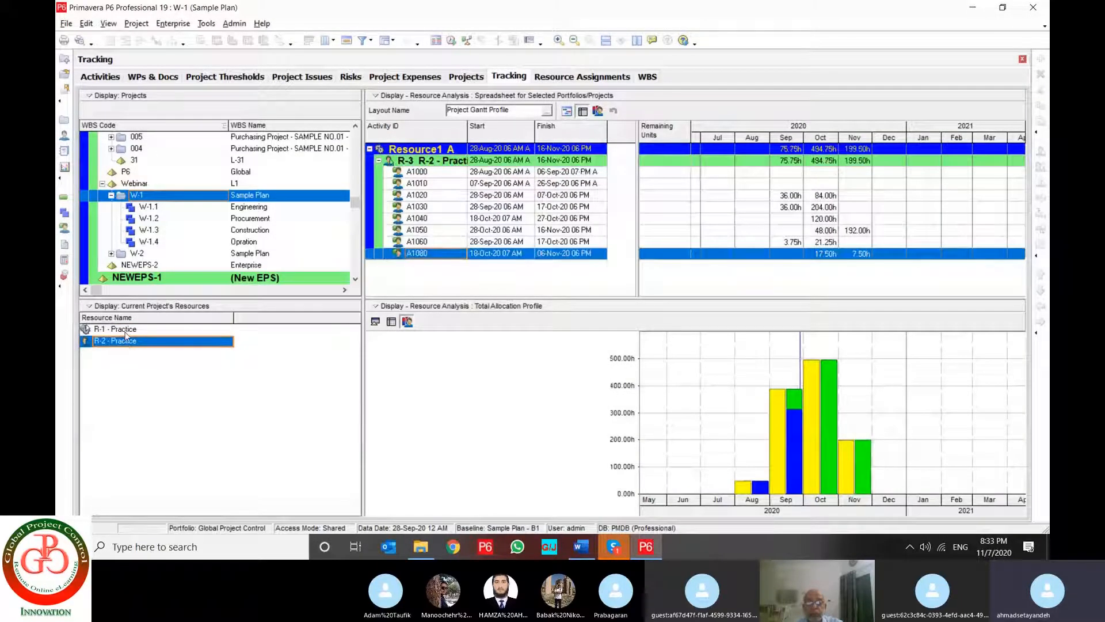
click(125, 332)
click(124, 339)
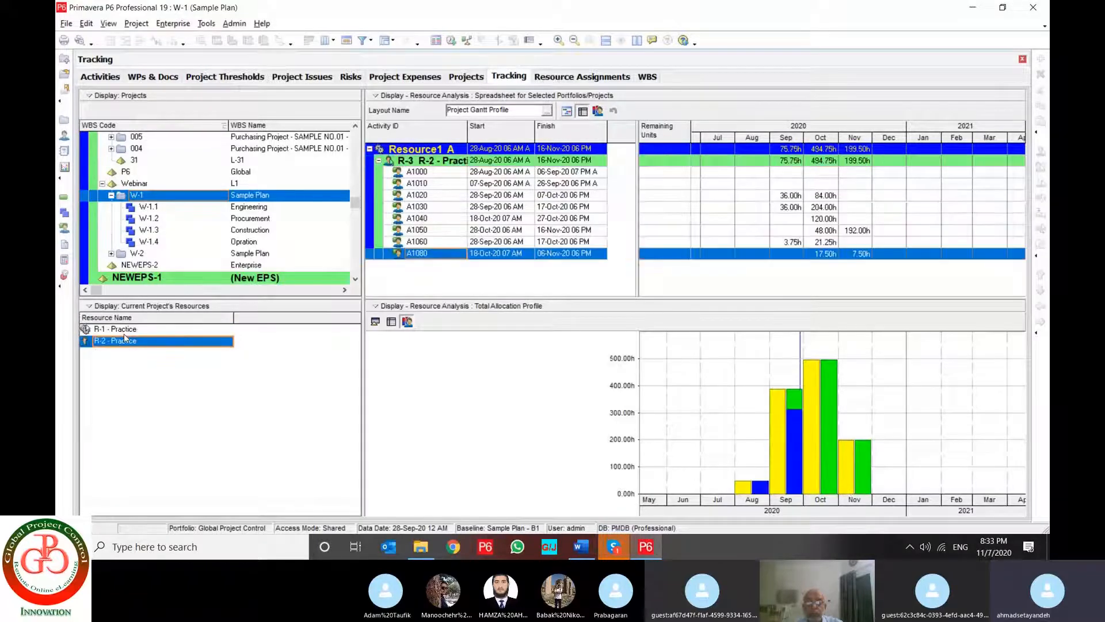
ctrl+click(124, 332)
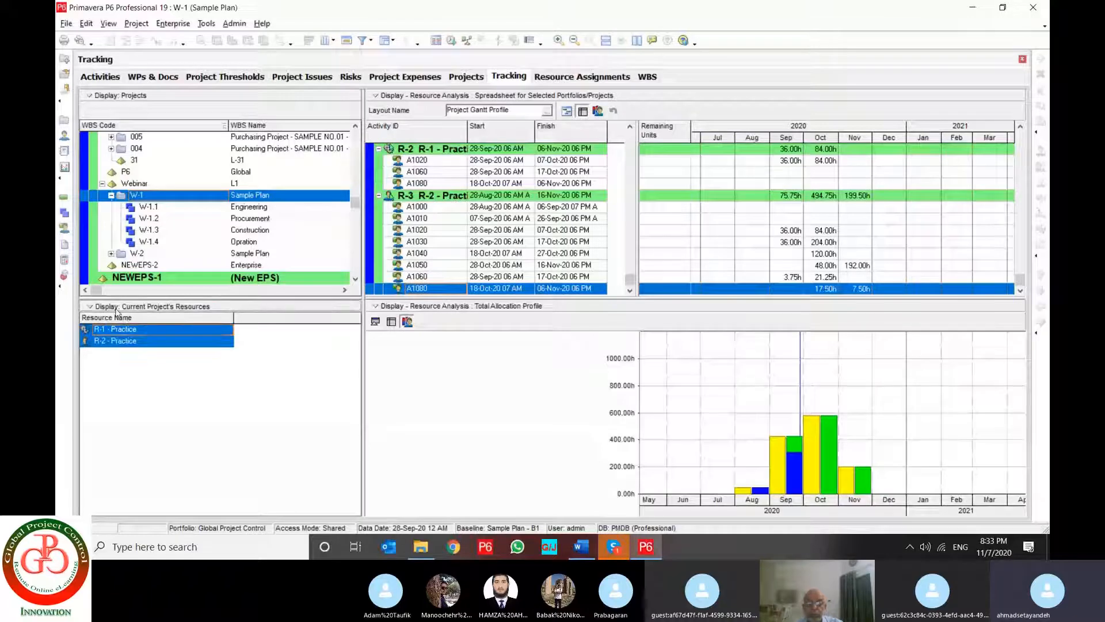
- Filter the Tracking view's resource list to show All Resources
click(116, 307)
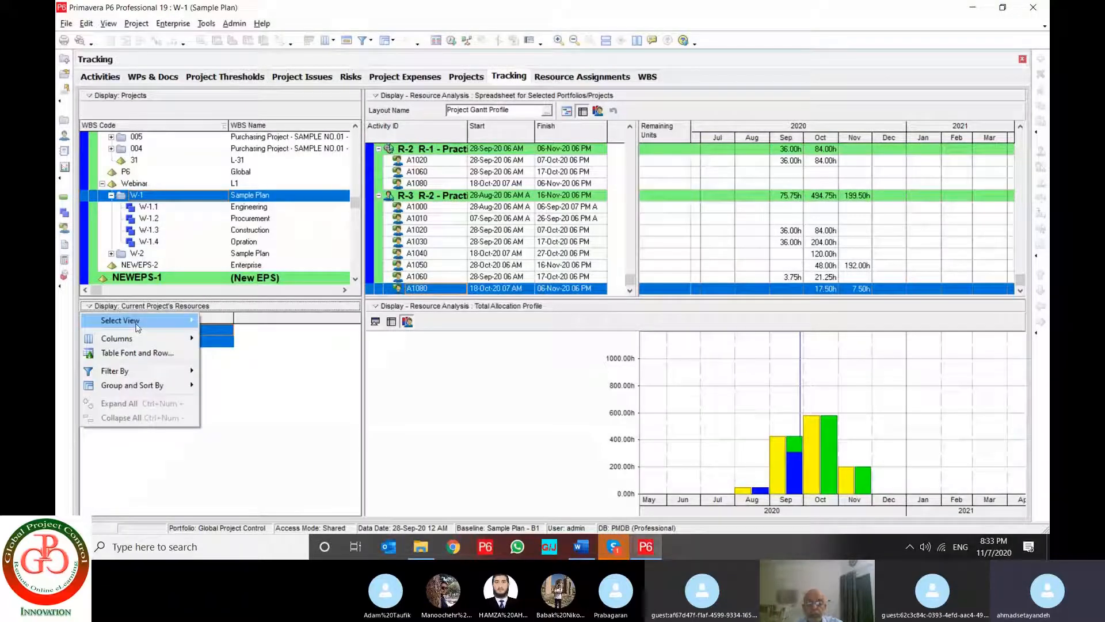
mouse_move(162, 377)
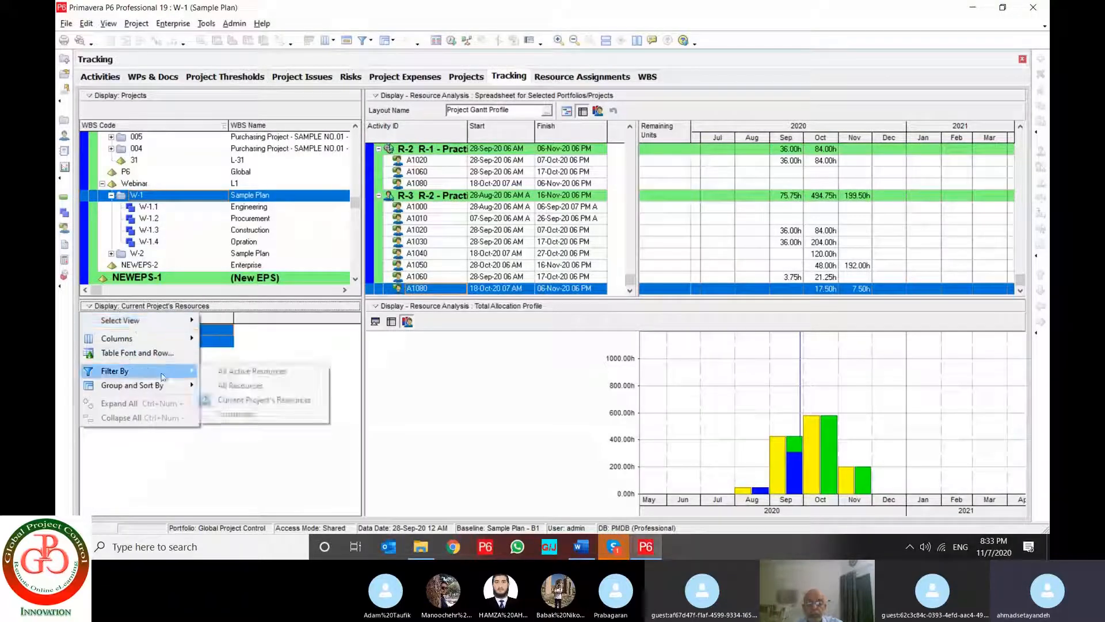
click(240, 385)
- Check the allocations of Material Resources, RES and the practice resources under A, and view the resource list's display options
click(138, 480)
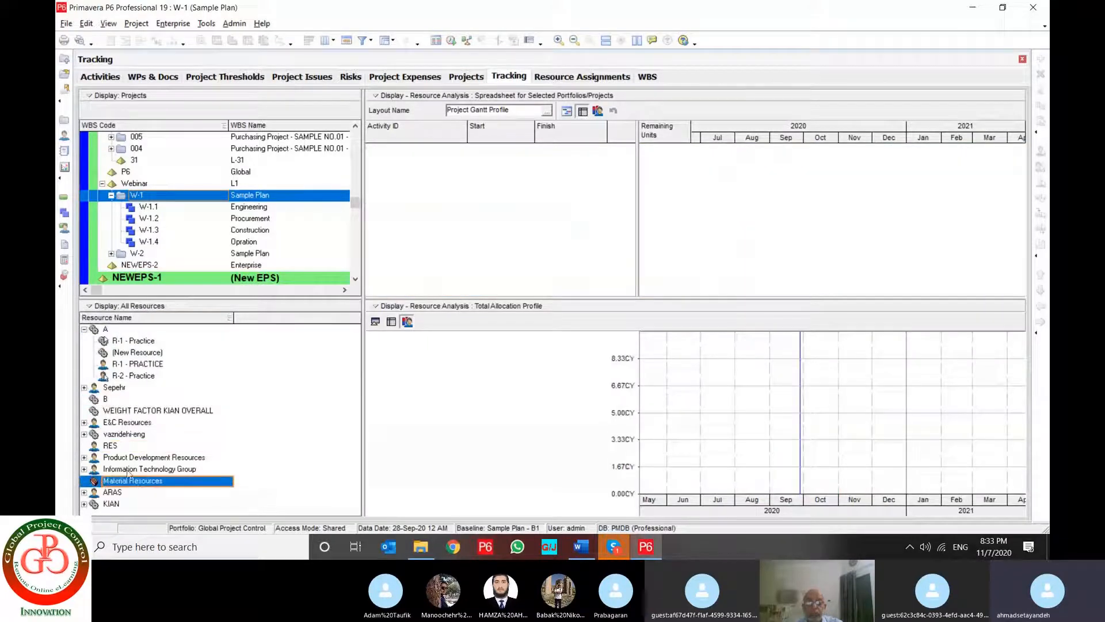
click(125, 448)
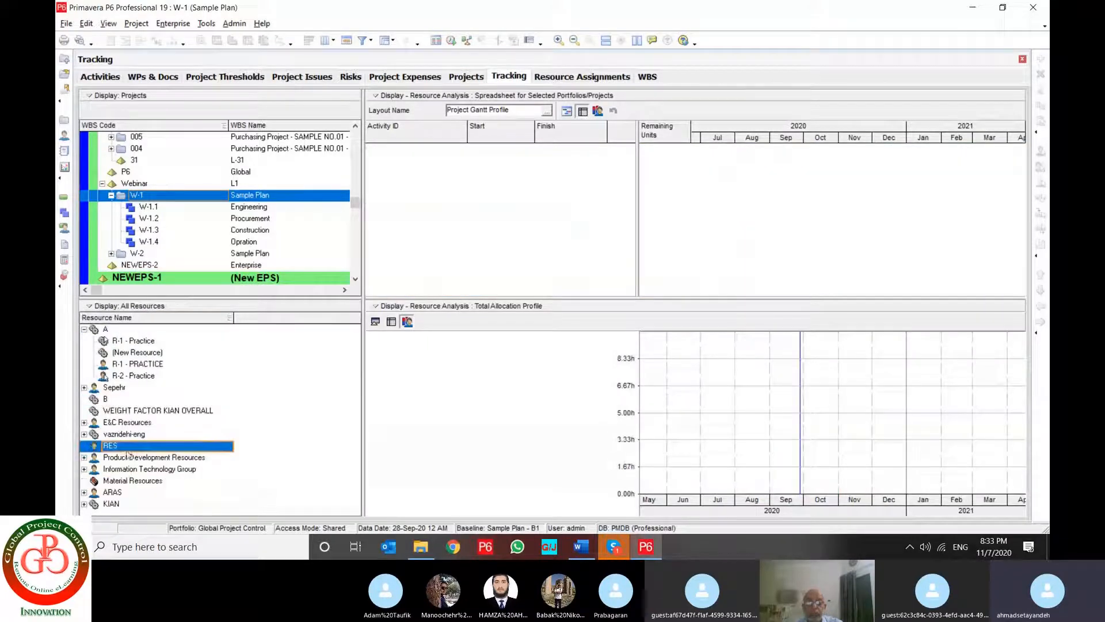
click(124, 375)
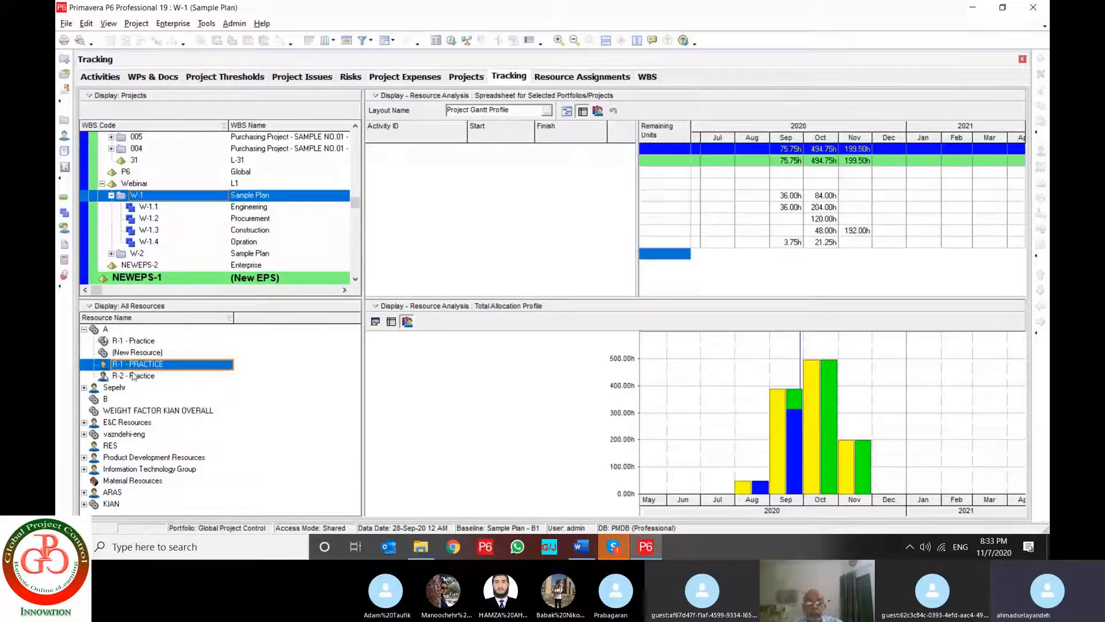
click(122, 344)
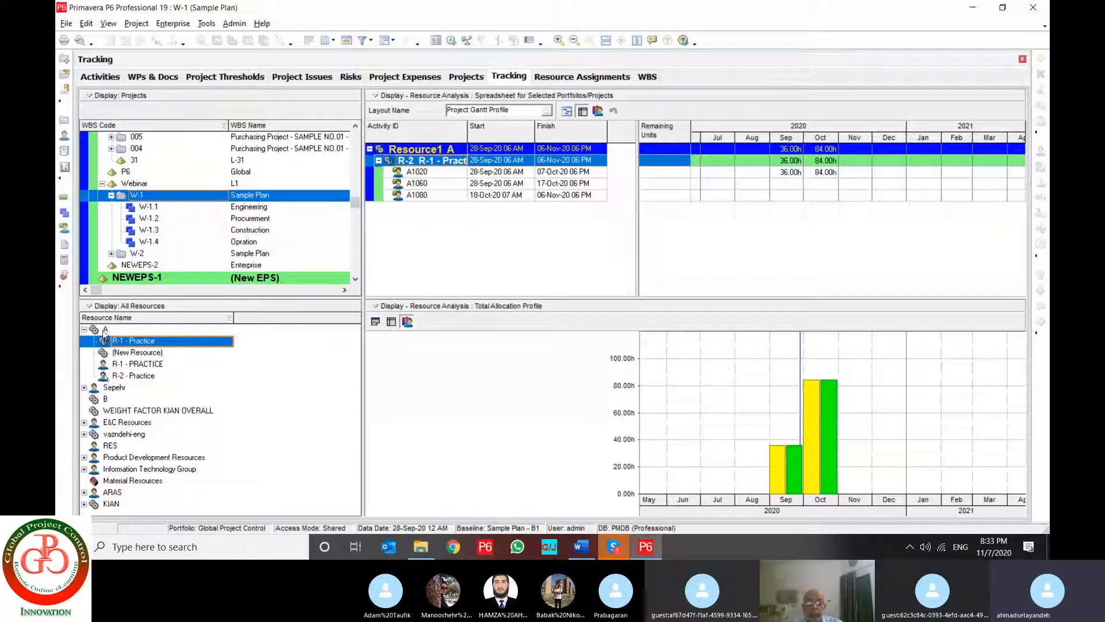
click(93, 306)
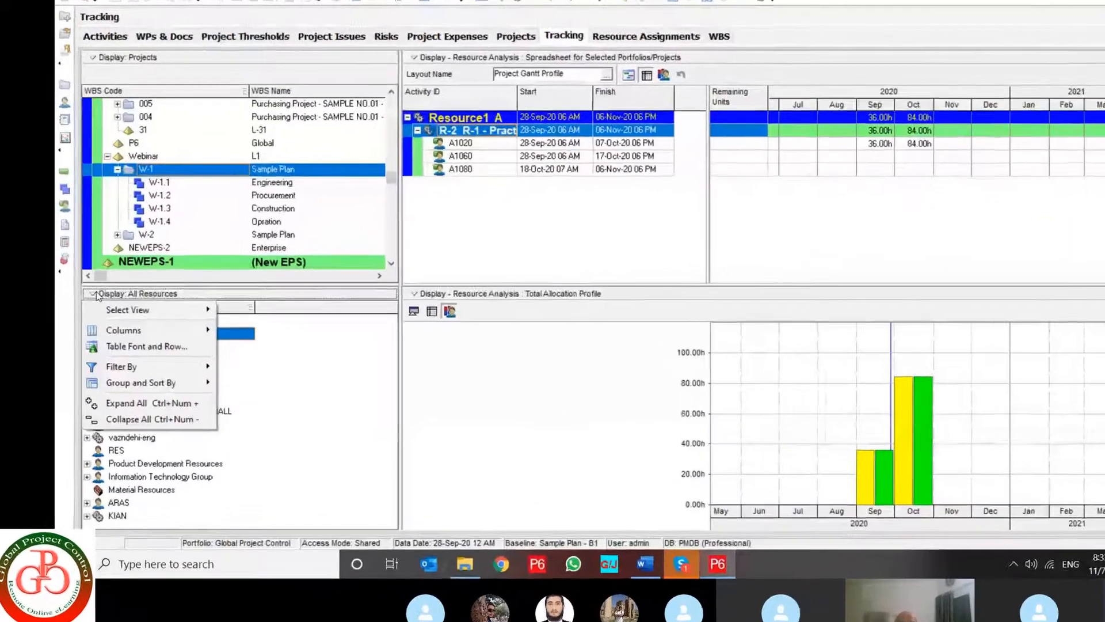
click(93, 306)
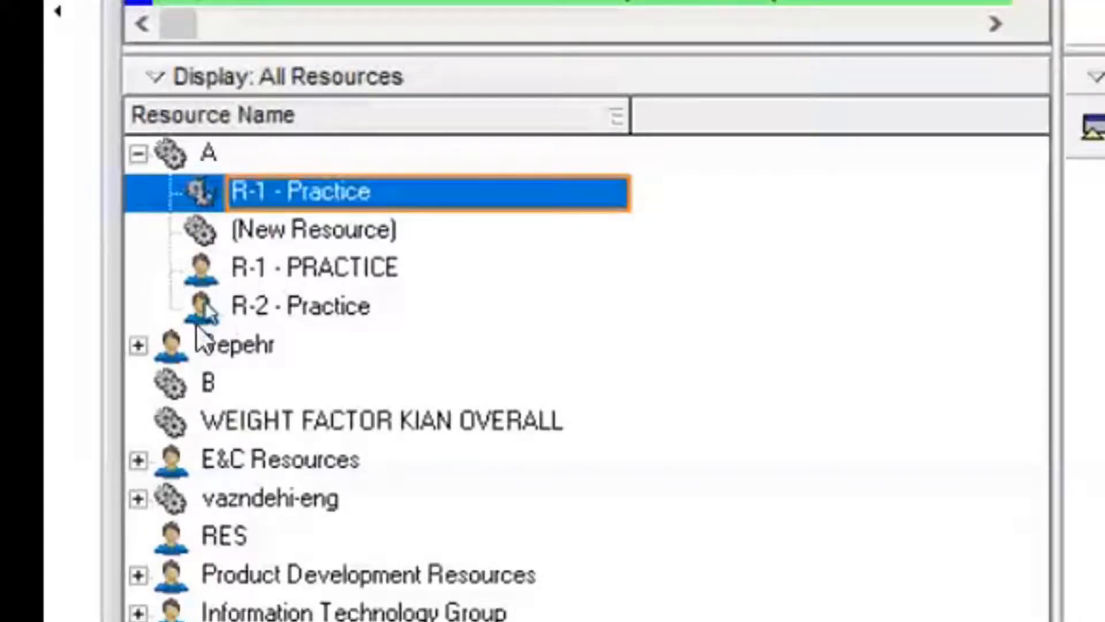
- Filter the resource list to Current Project's Resources and display R-1 - Practice and R-2 - Practice together
click(257, 231)
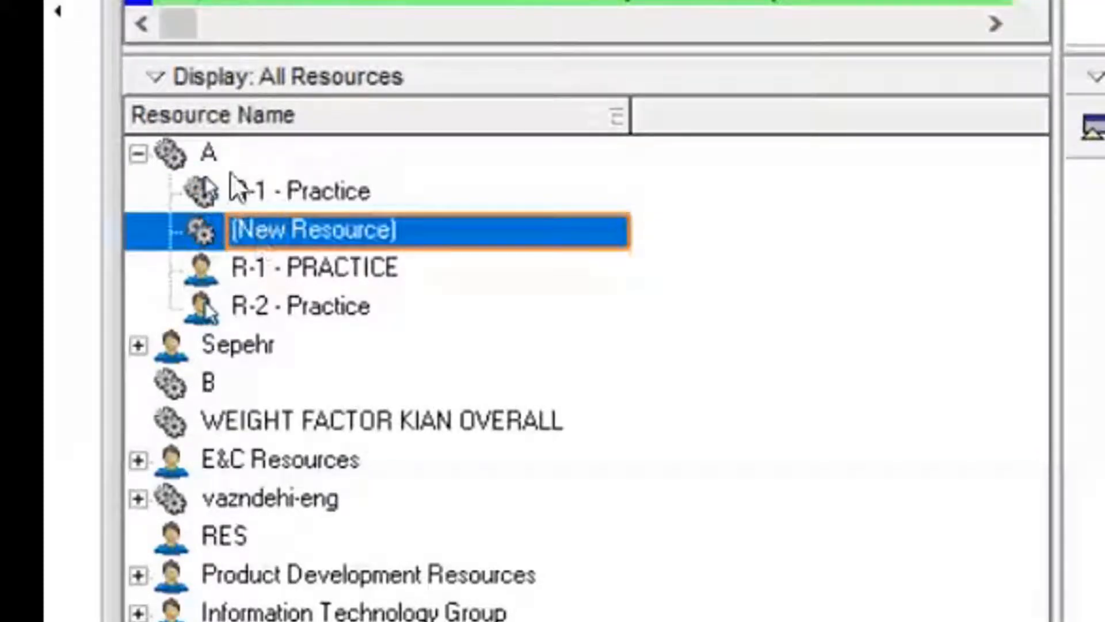
click(183, 90)
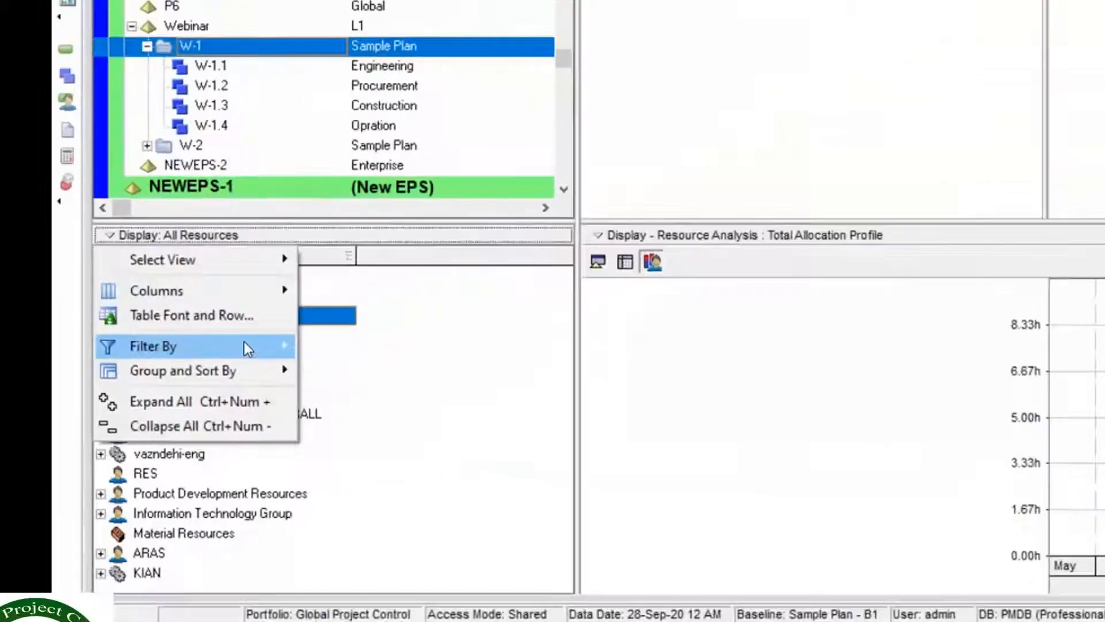
mouse_move(422, 295)
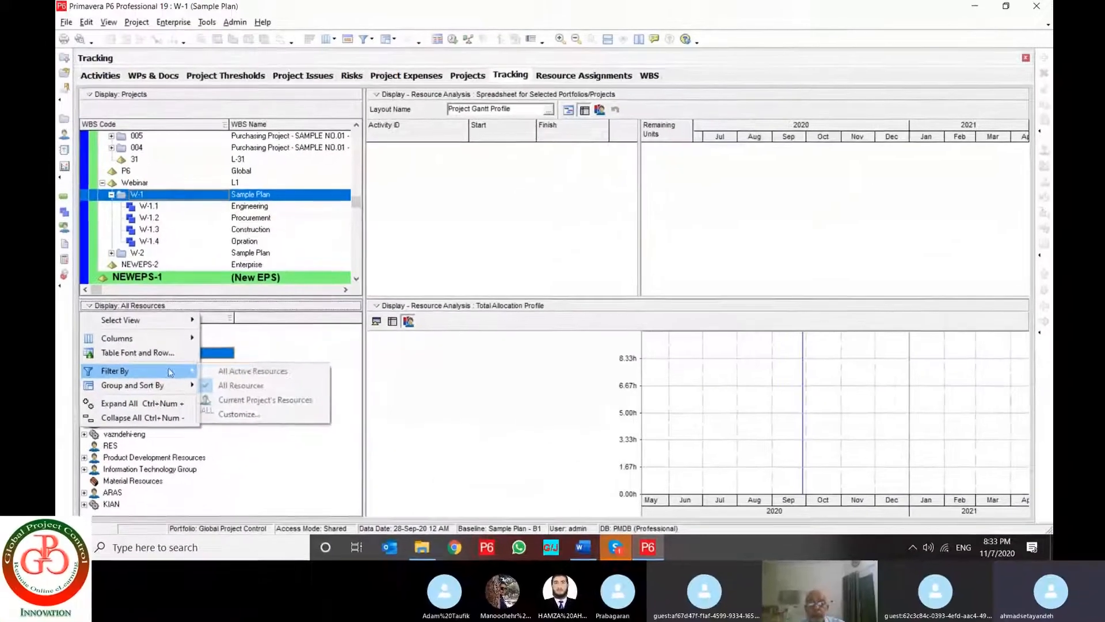
click(241, 402)
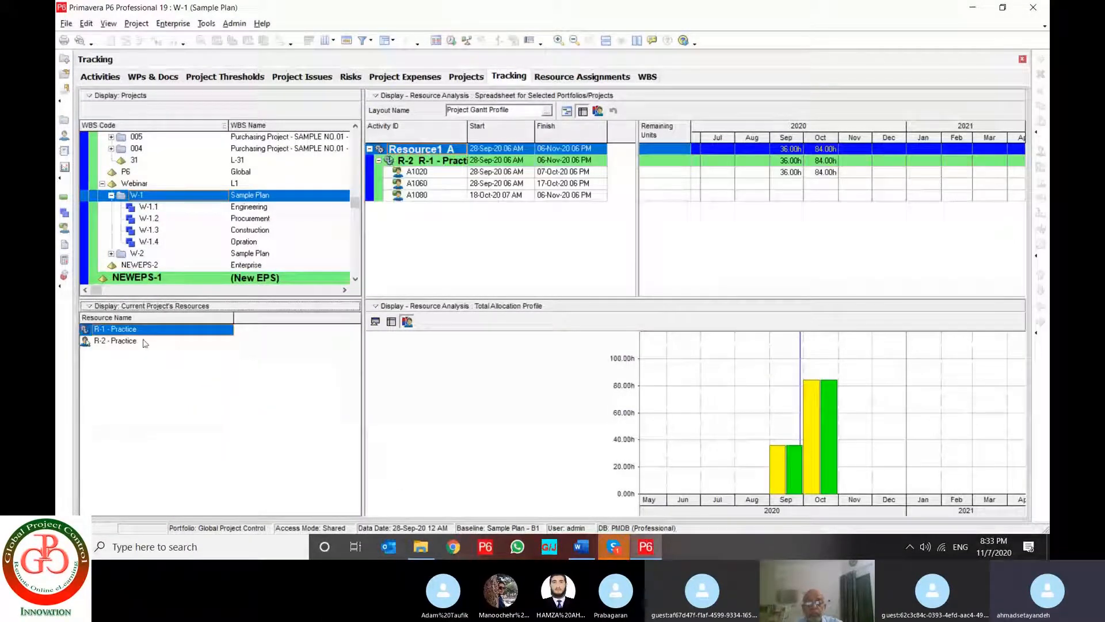
ctrl+click(124, 341)
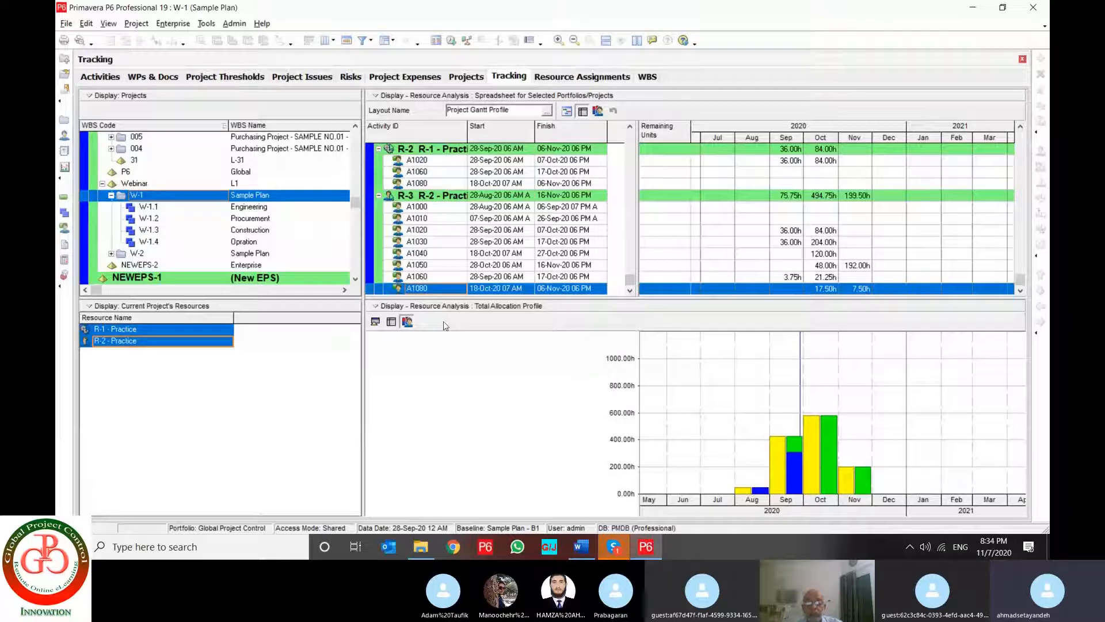
- View Actual Units in the resource analysis spreadsheet, and return to Remaining Units to review the hours per activity
right_click(670, 138)
mouse_move(743, 175)
click(832, 192)
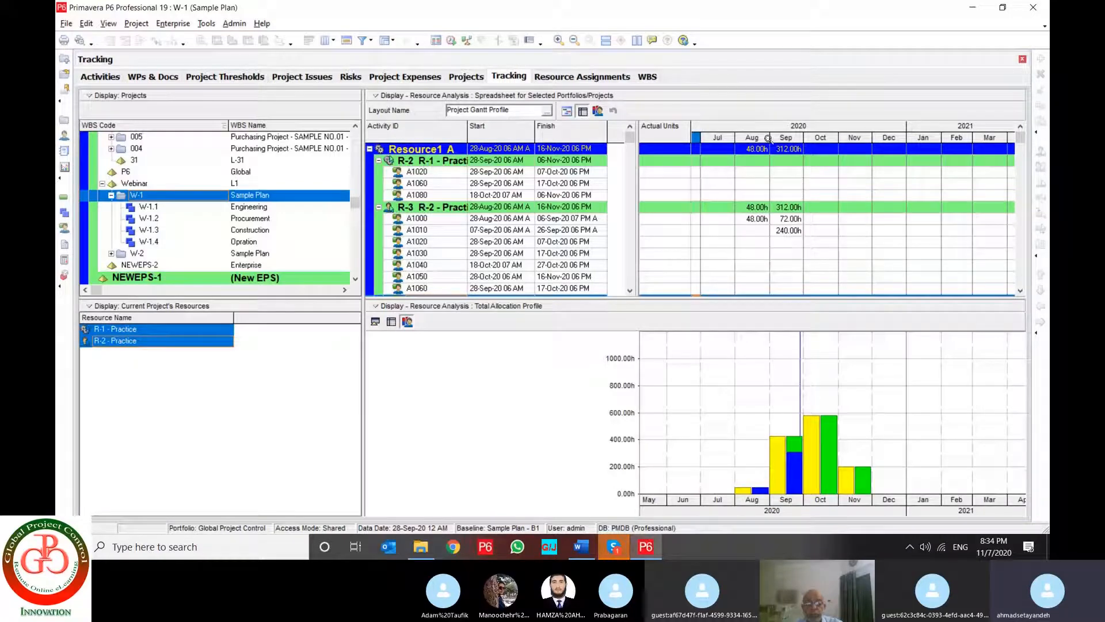
right_click(667, 136)
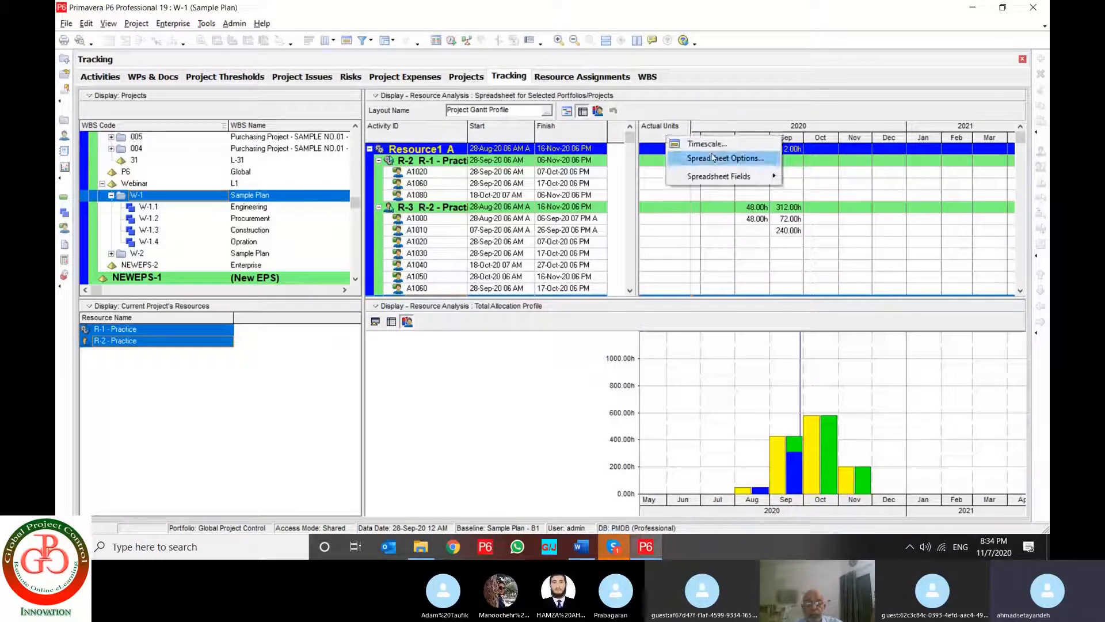
mouse_move(719, 176)
click(829, 175)
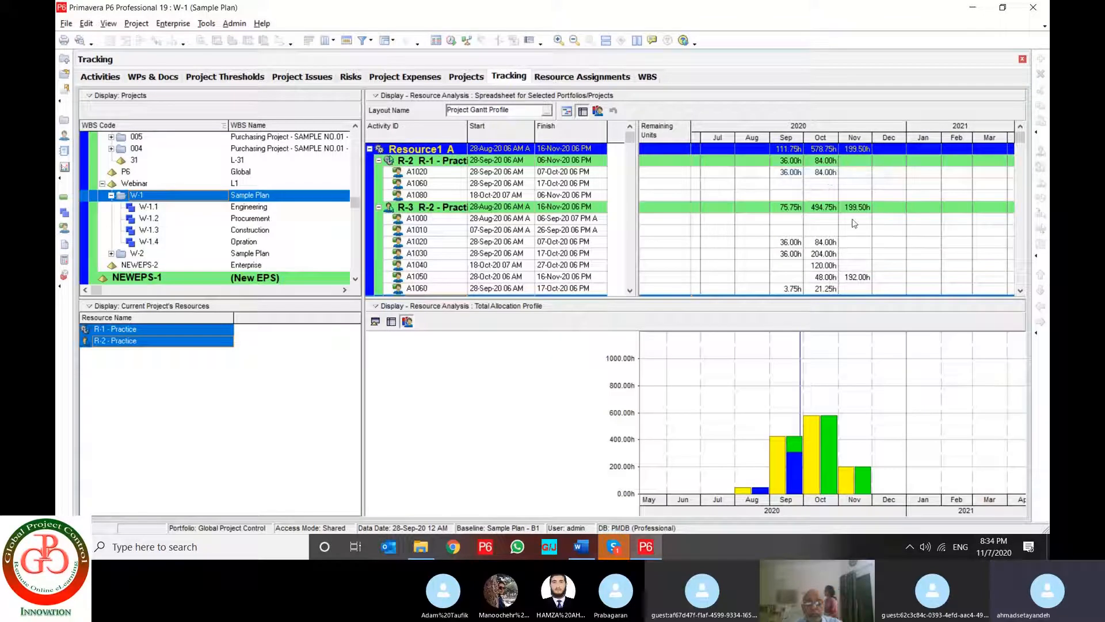
scroll(838, 267, down, 1)
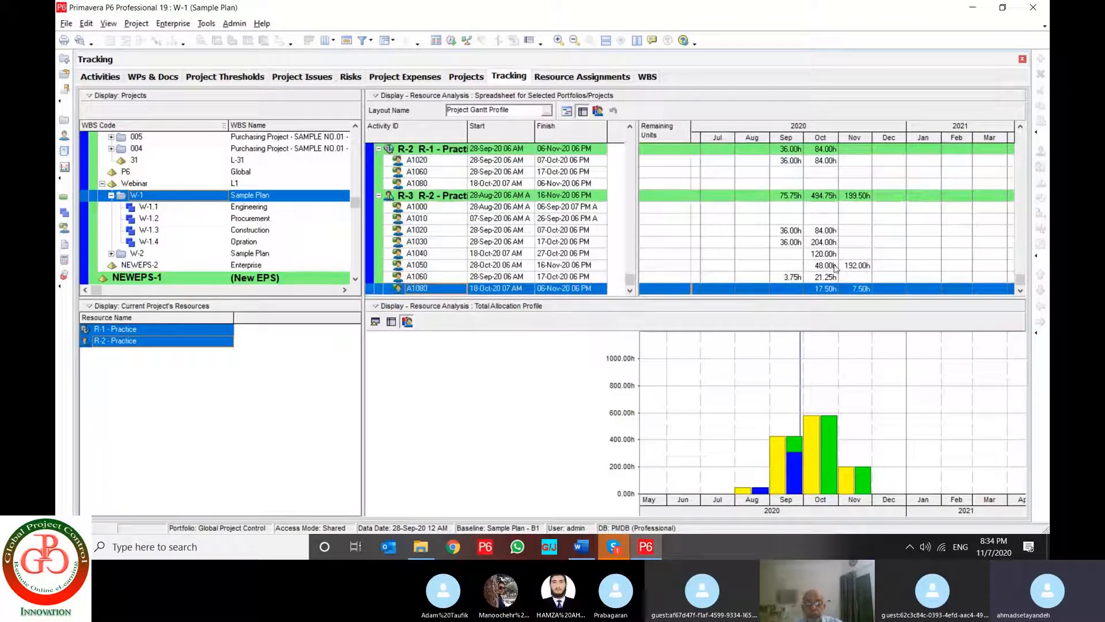
scroll(835, 268, up, 1)
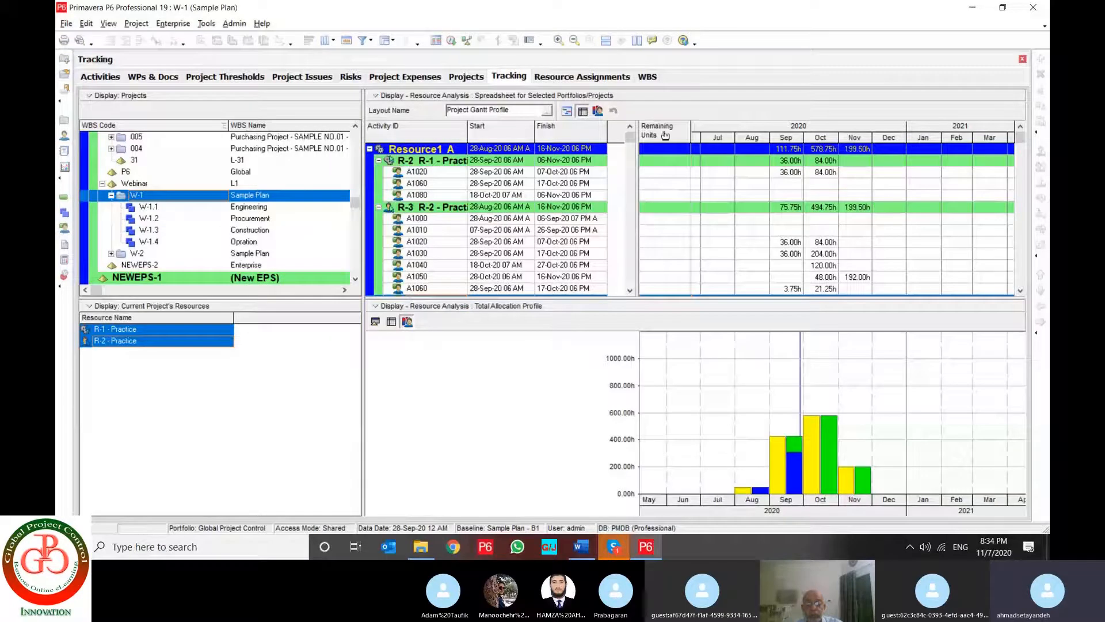
- Customize the spreadsheet fields to show time-interval Budgeted Units below Remaining Units, and widen the field name column
right_click(666, 134)
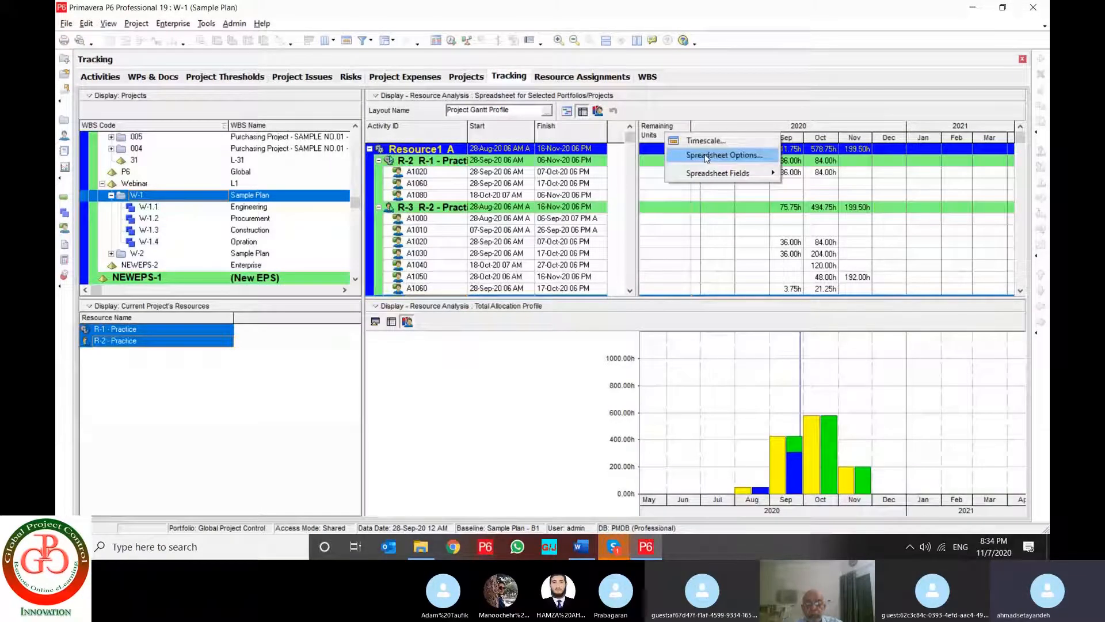
mouse_move(736, 174)
click(833, 216)
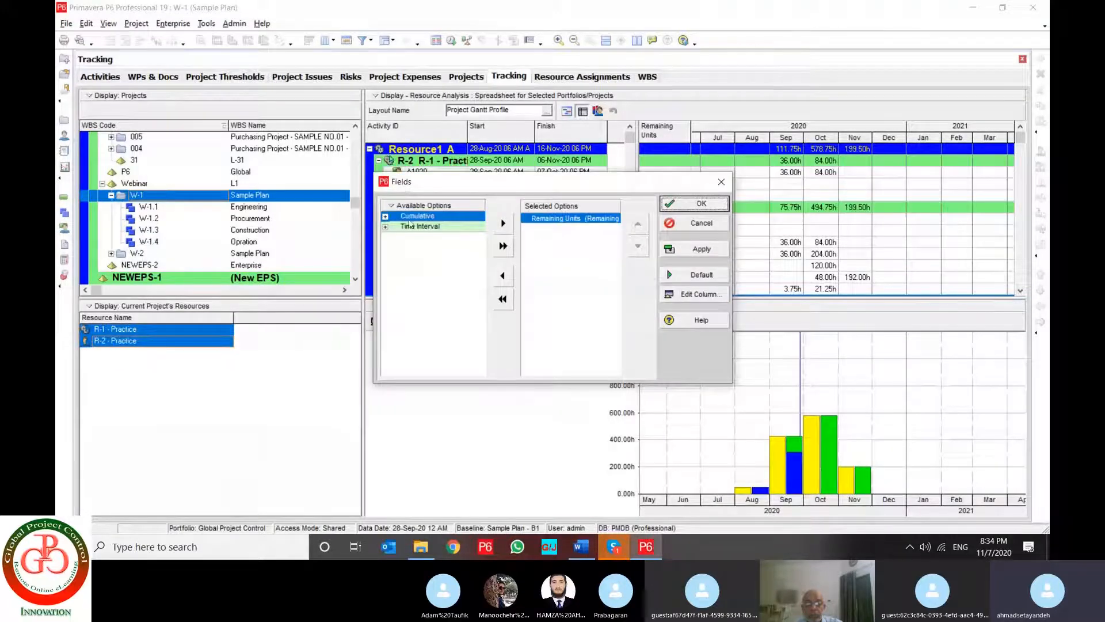
double_click(410, 219)
click(503, 275)
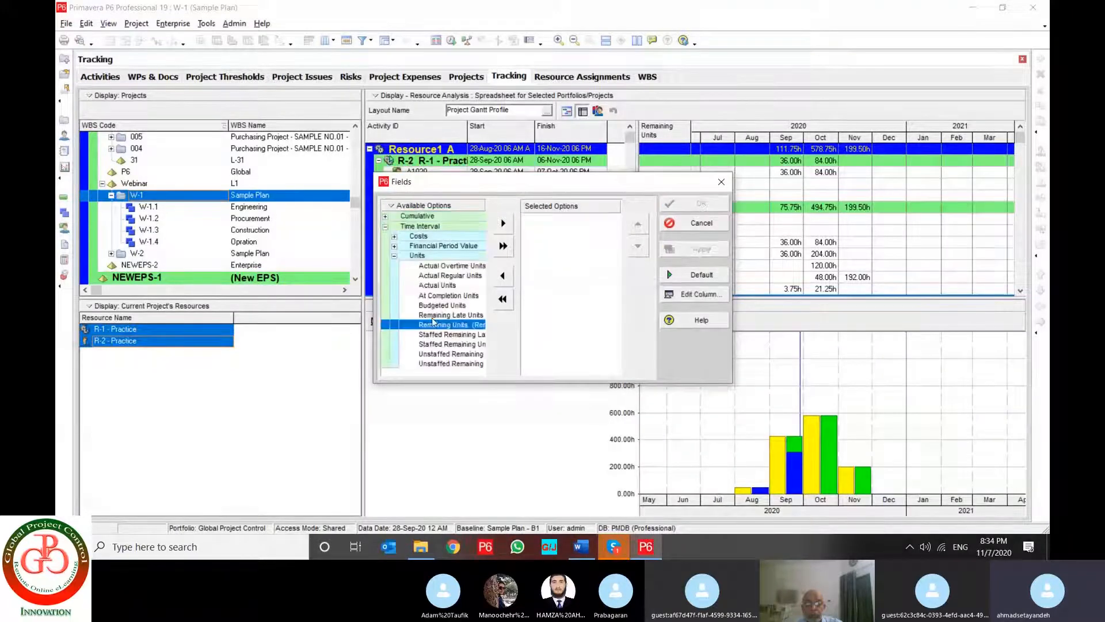
double_click(433, 324)
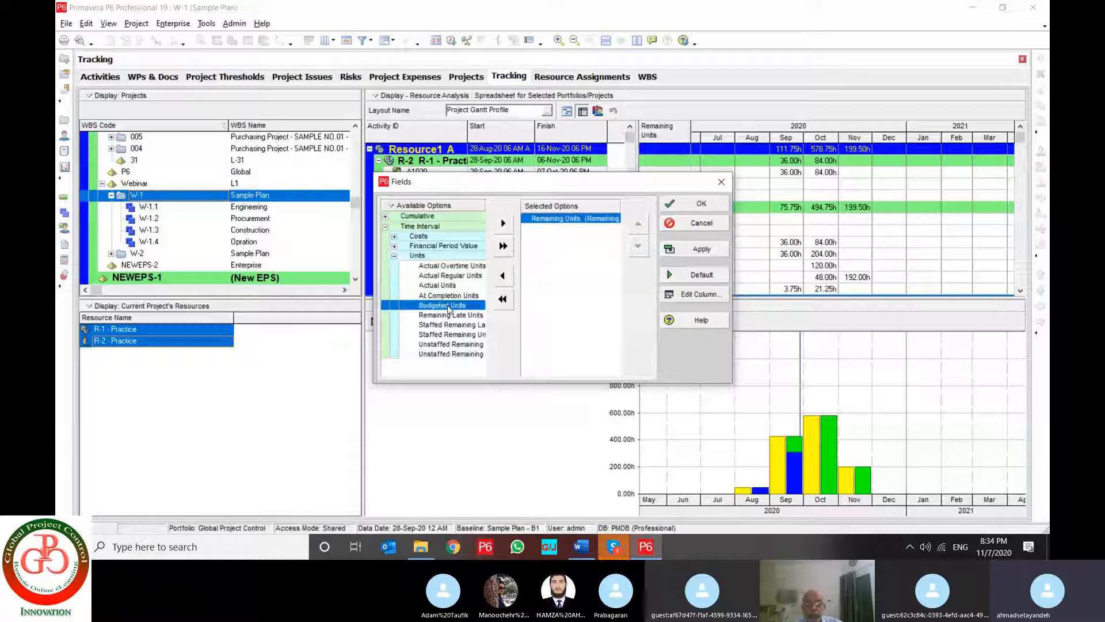
double_click(435, 305)
click(700, 250)
click(701, 203)
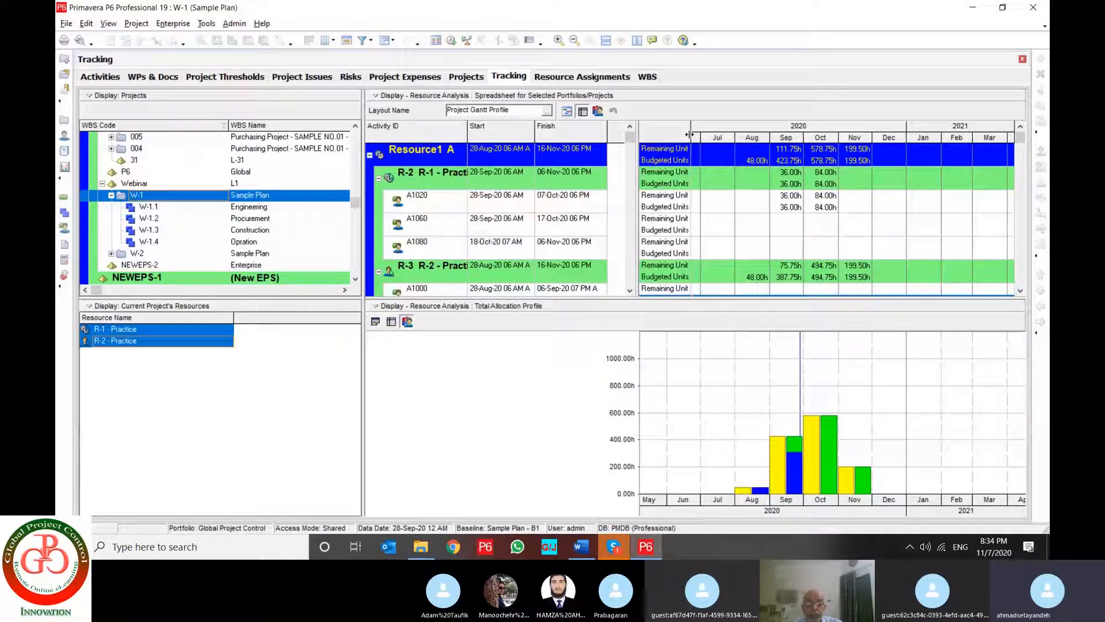
drag(690, 135, 713, 135)
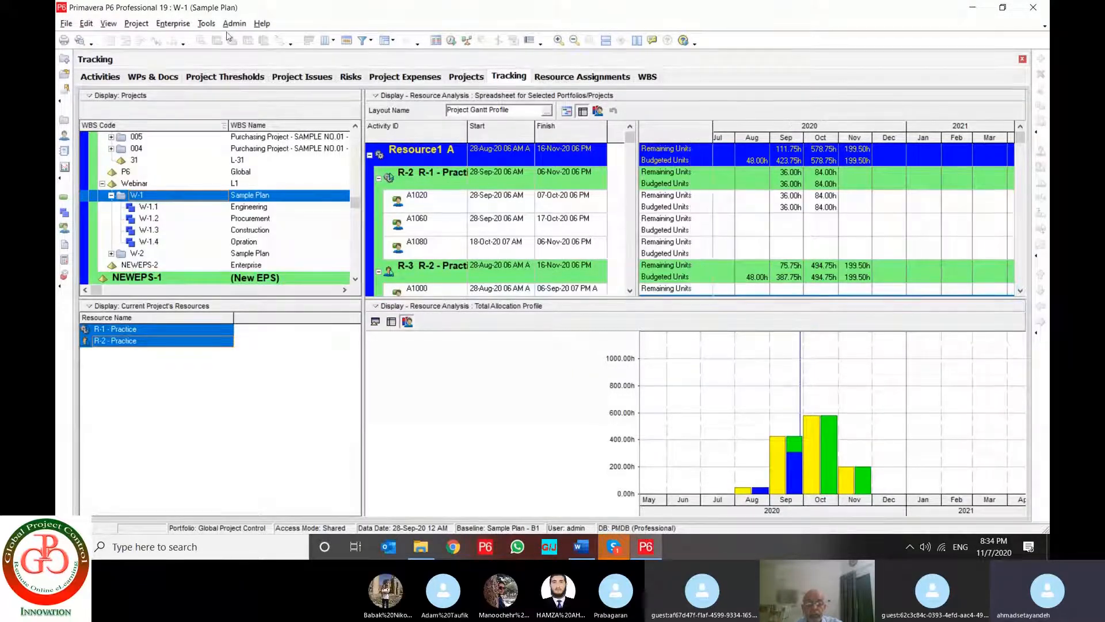
- Open the enterprise Project Portfolios and look through the global portfolios, including Corporate Projects and Product Dev Projects
click(144, 24)
mouse_move(159, 27)
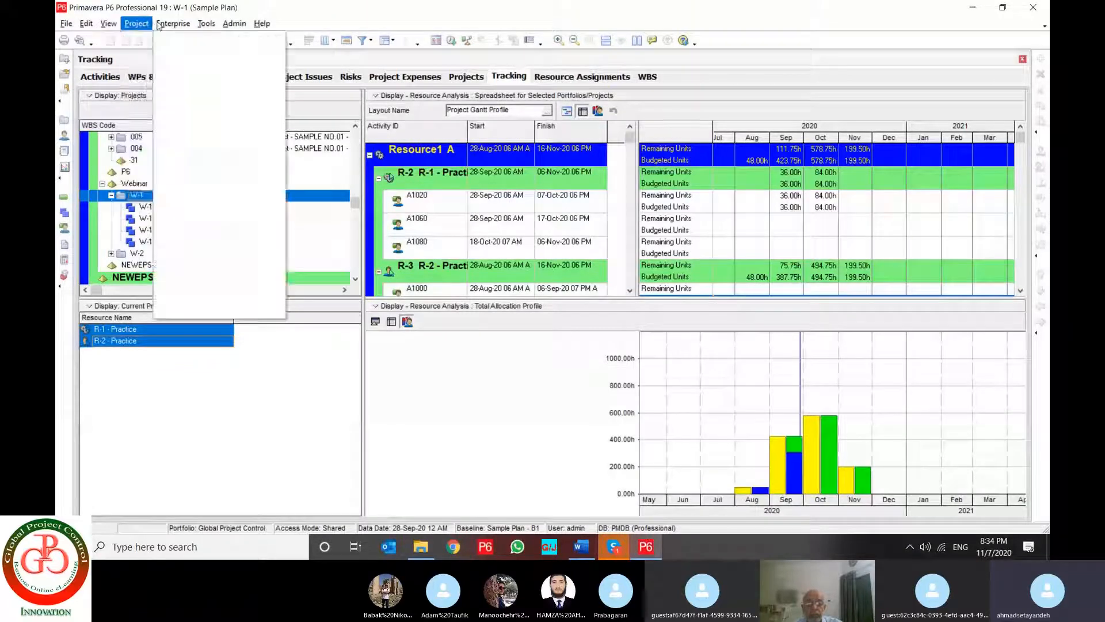
click(316, 239)
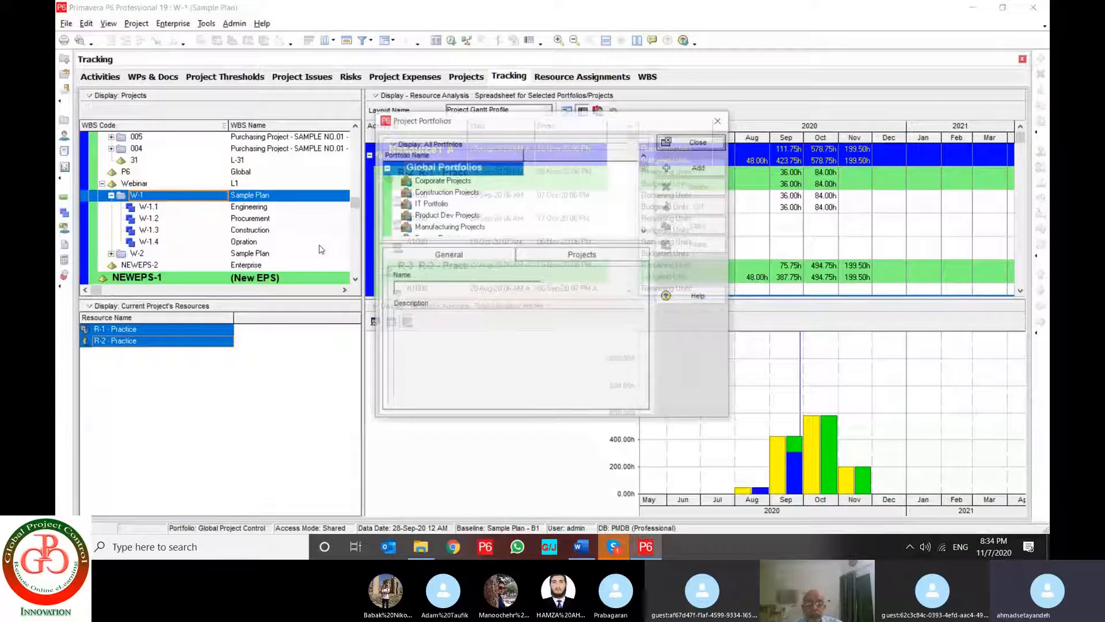
click(458, 182)
scroll(455, 187, down, 5)
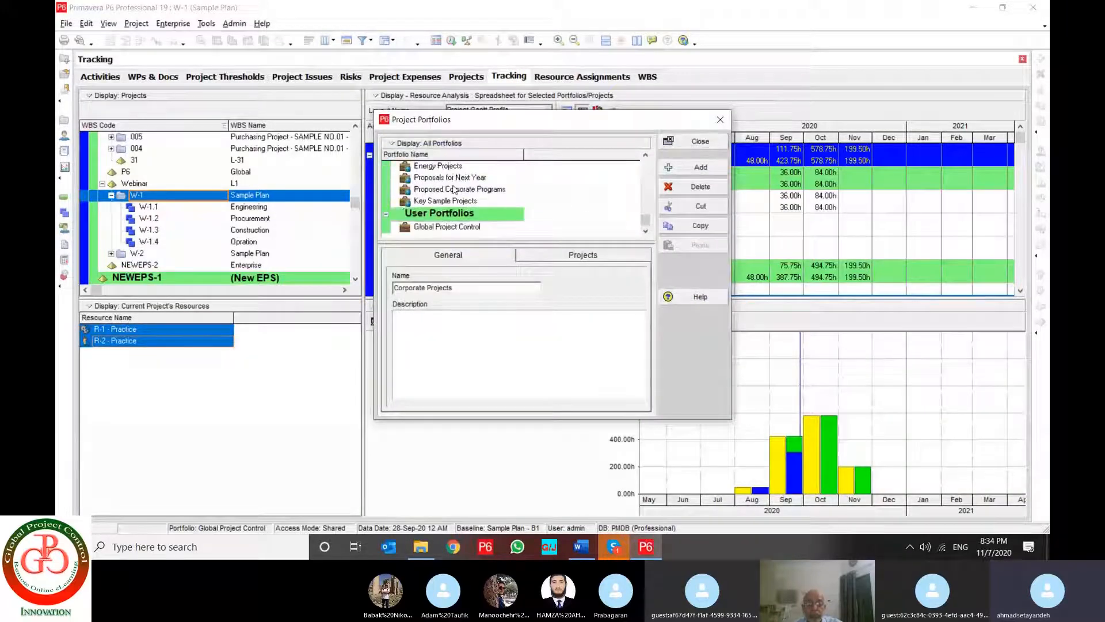
scroll(456, 201, up, 5)
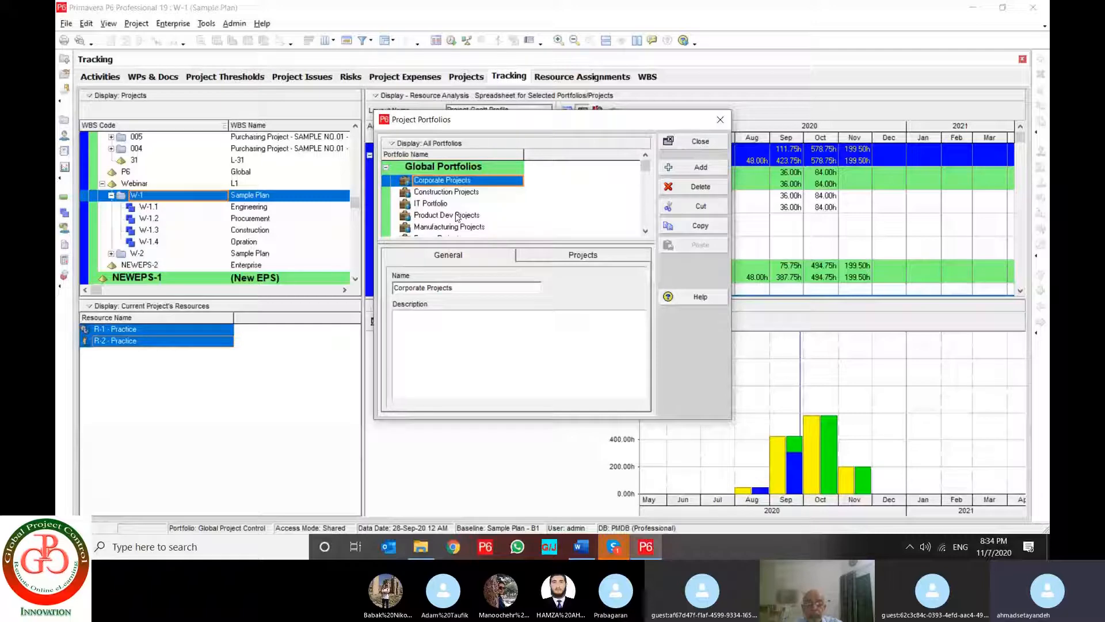
click(458, 216)
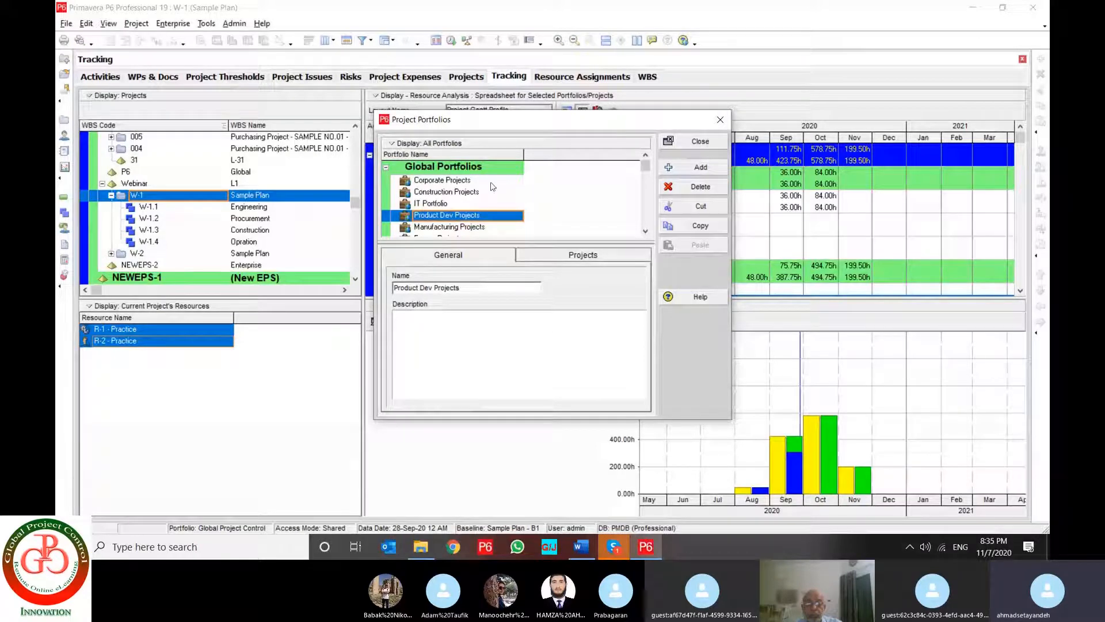
- View the description and the assigned projects of the Global Project Control user portfolio
drag(492, 119, 423, 136)
scroll(382, 242, down, 2)
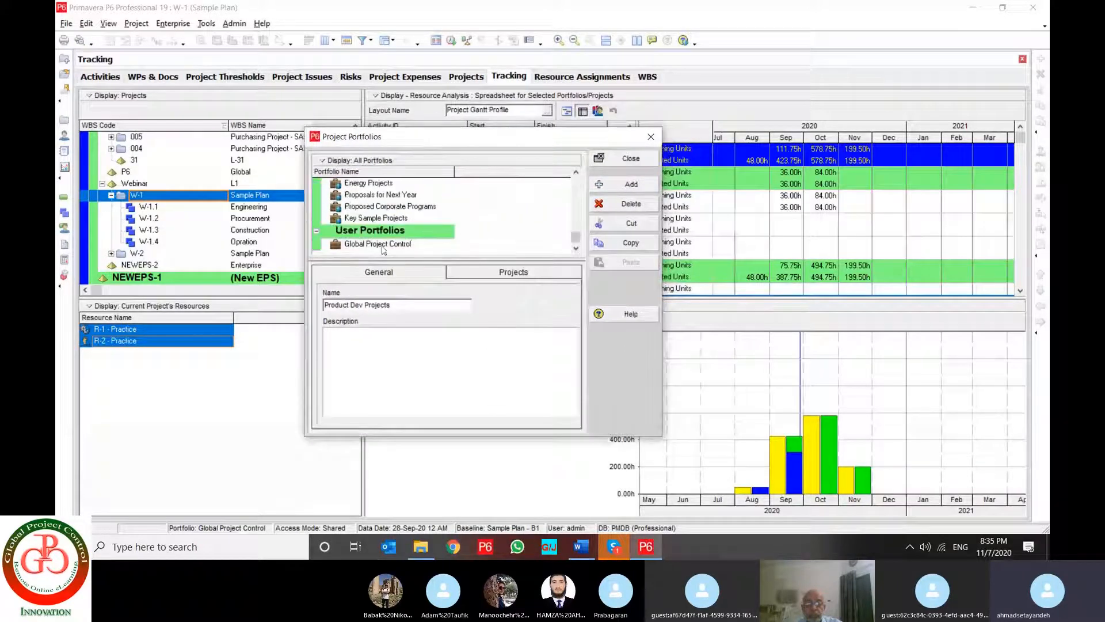
click(383, 245)
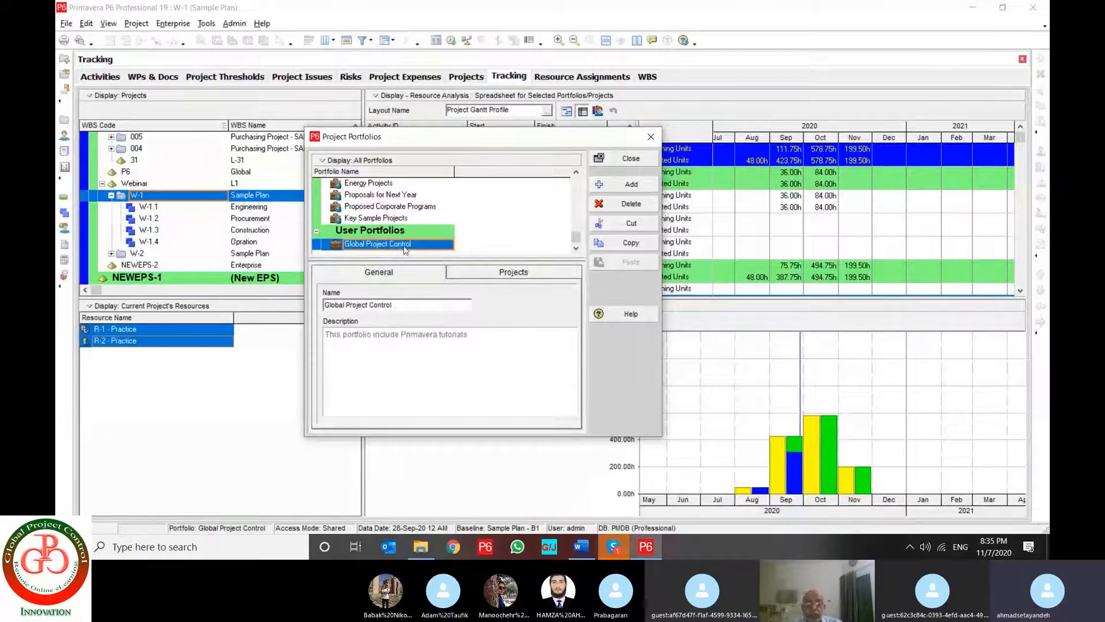
click(499, 274)
click(400, 336)
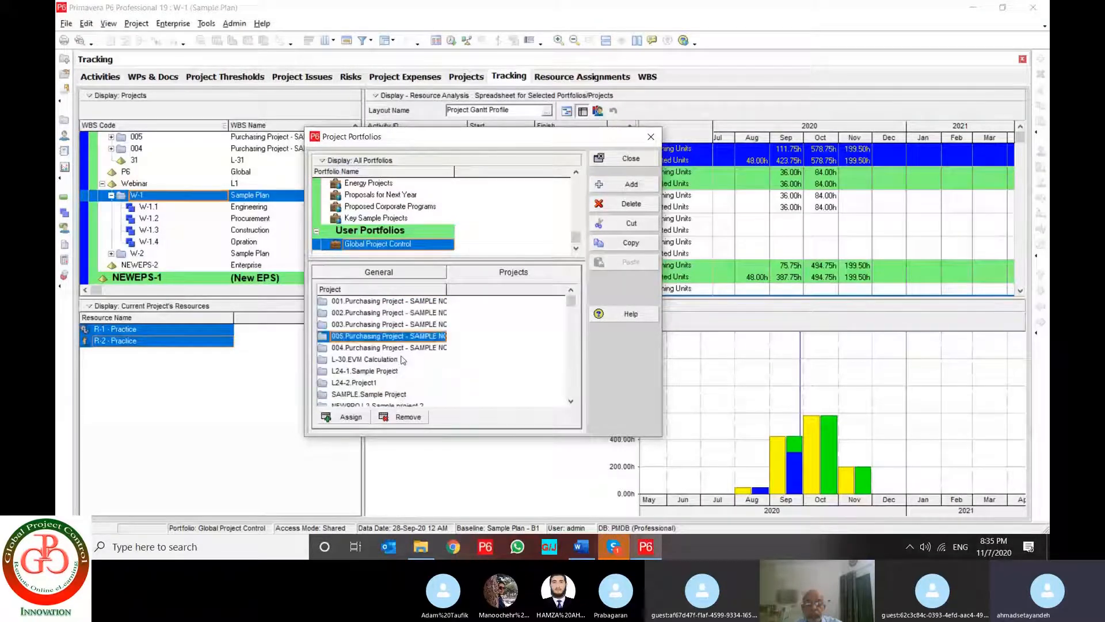
- Start assigning projects to the Global Project Control portfolio, accept closing the open projects, and browse the available projects
click(350, 416)
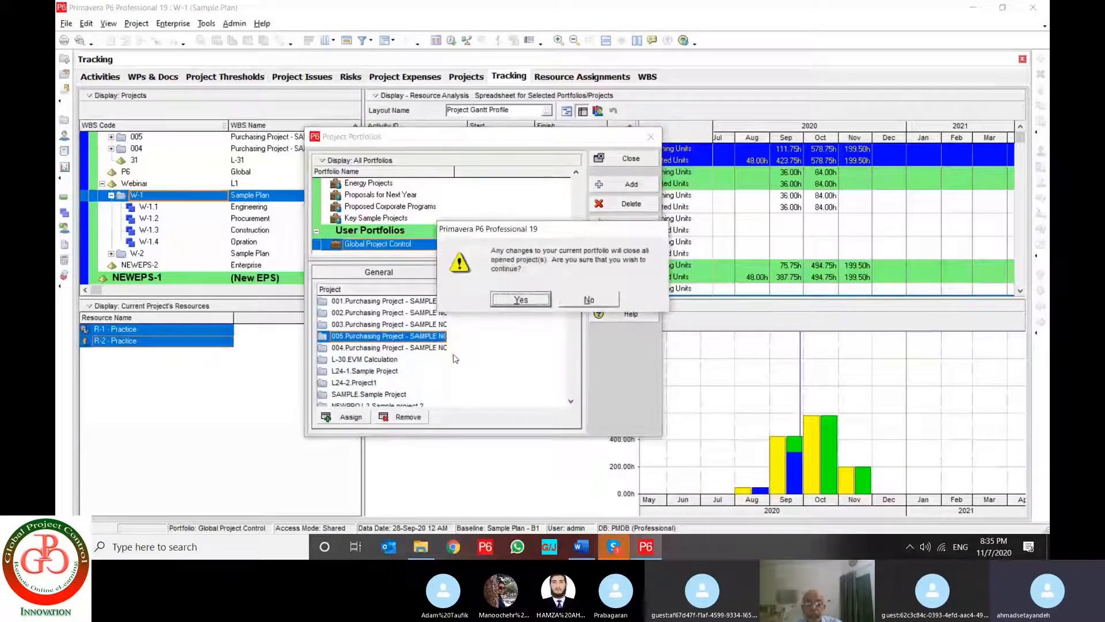
click(544, 304)
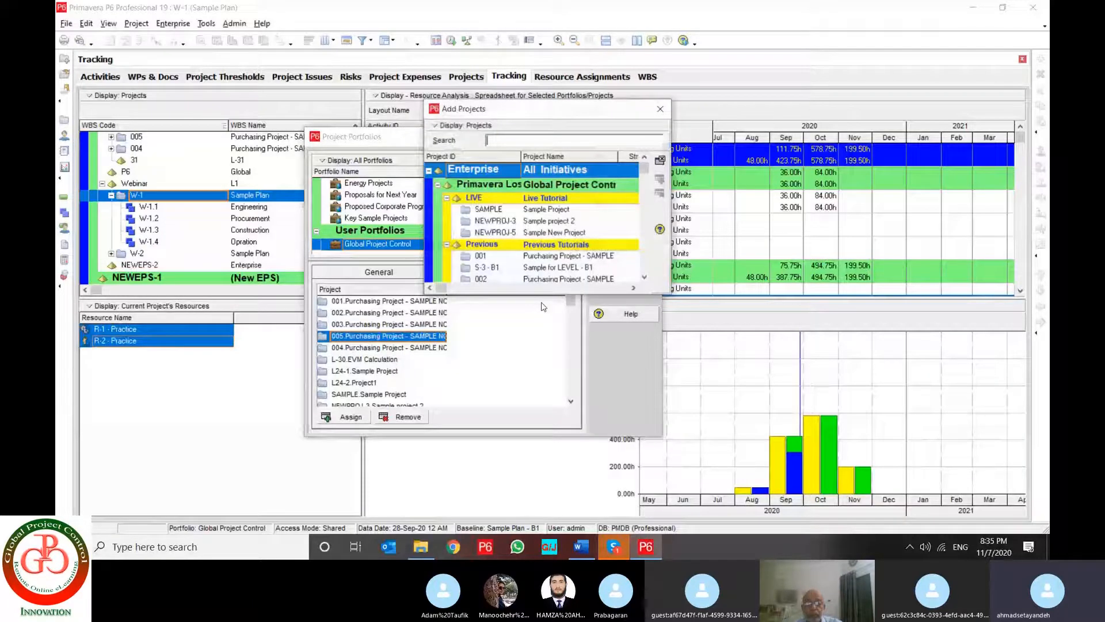
click(546, 232)
scroll(546, 254, down, 1)
scroll(546, 255, down, 5)
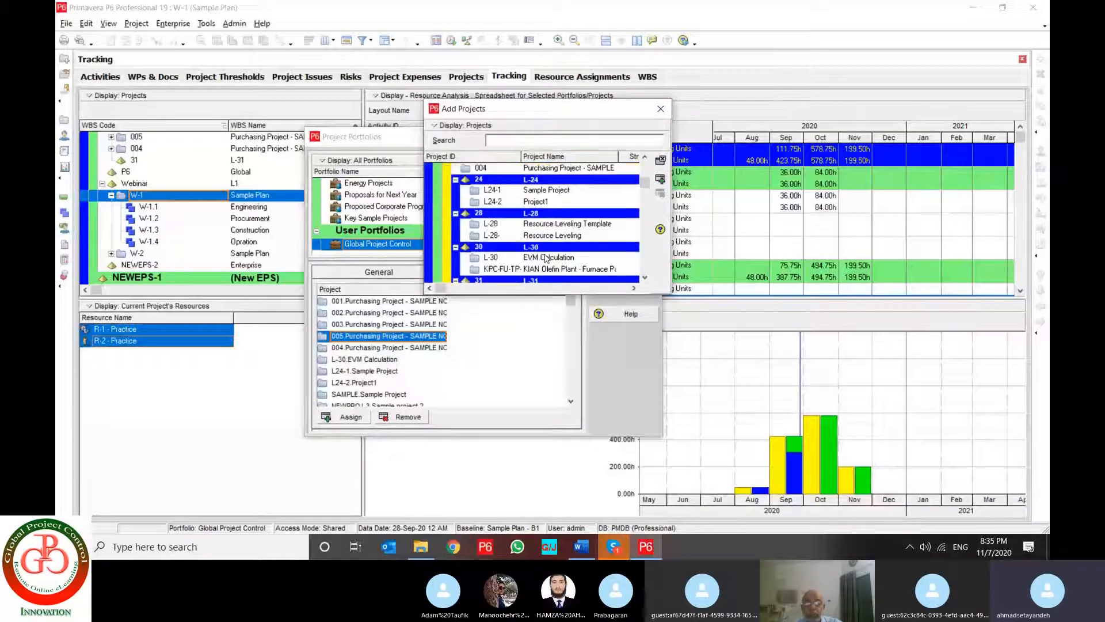
scroll(545, 260, down, 5)
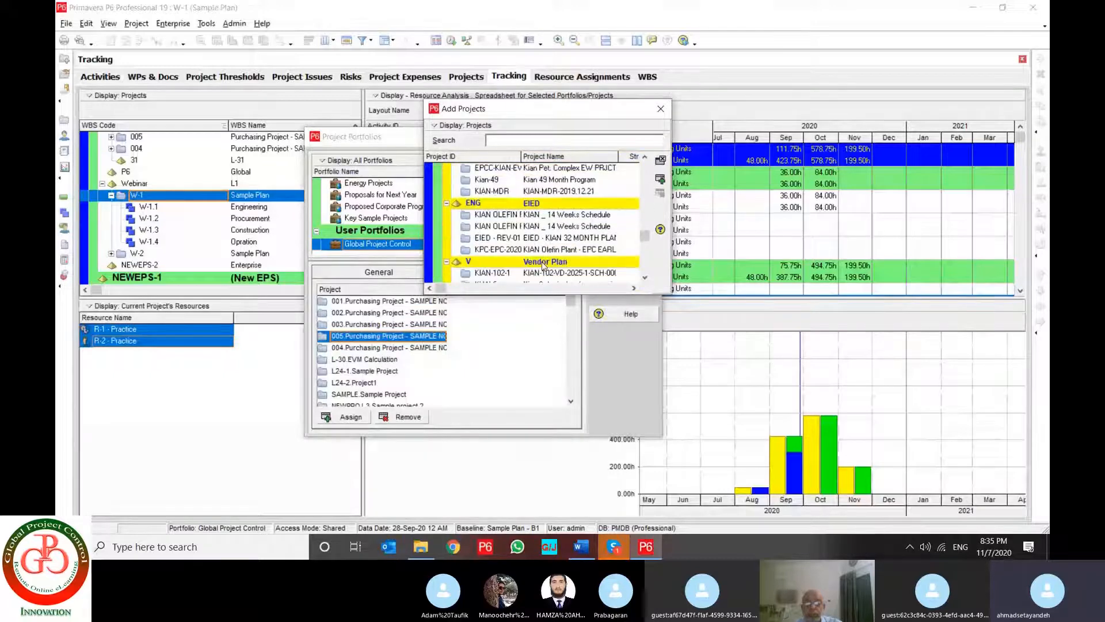
scroll(543, 266, down, 2)
scroll(543, 266, up, 2)
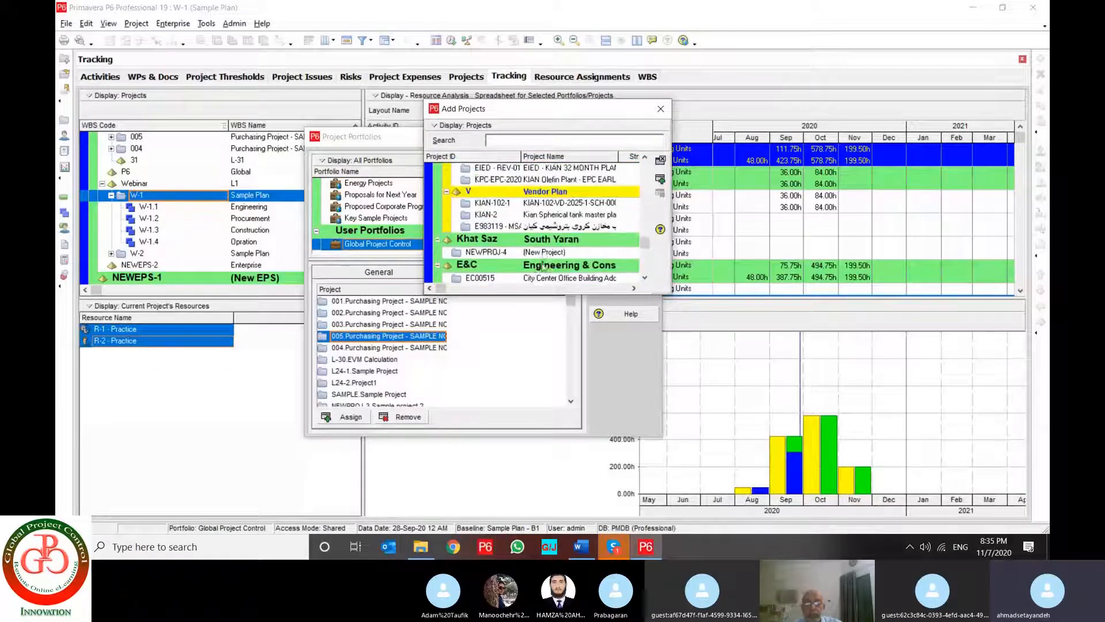
scroll(544, 266, up, 4)
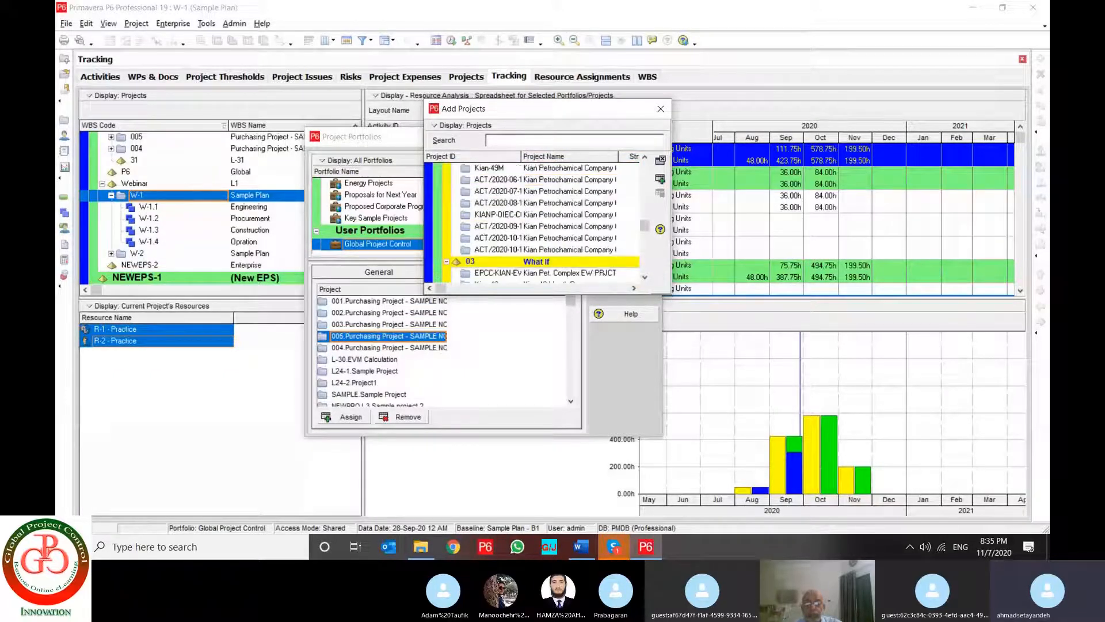
- Enlarge the Add Projects window, collapse the EPS groups under Enterprise and expand only the Global Project Control group
drag(670, 294, 817, 440)
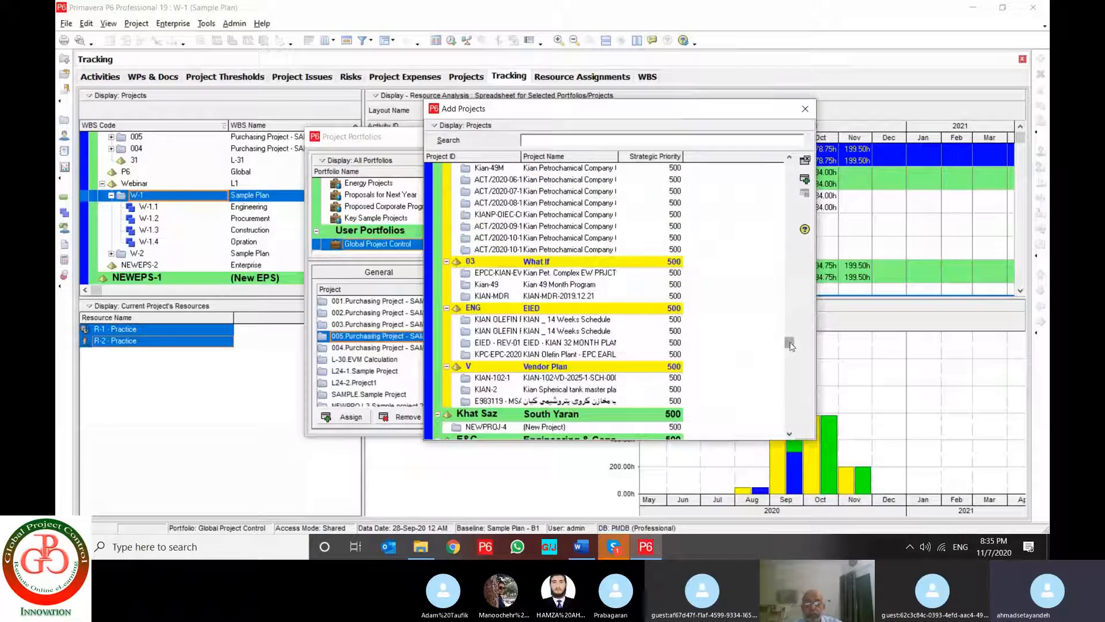
drag(788, 343, 787, 163)
click(438, 185)
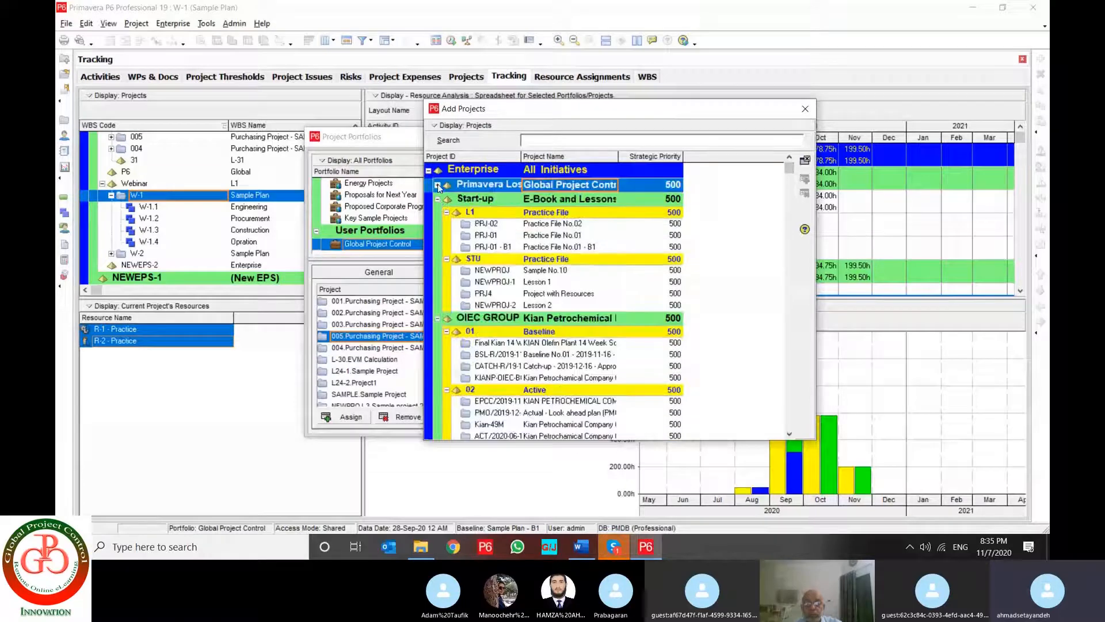
click(437, 199)
click(438, 213)
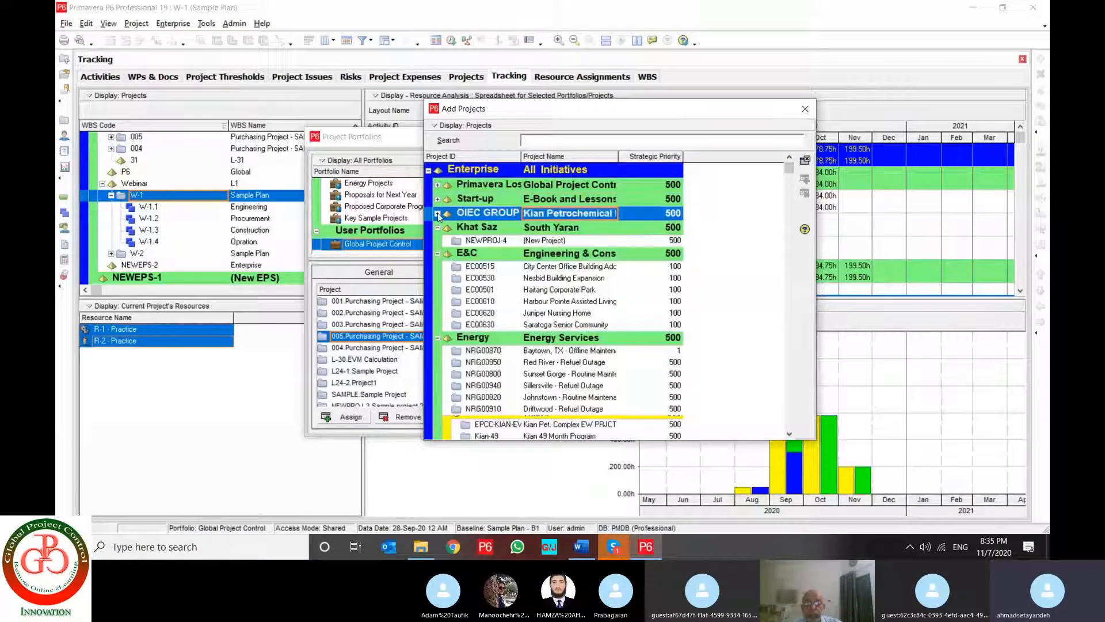
click(437, 227)
click(437, 242)
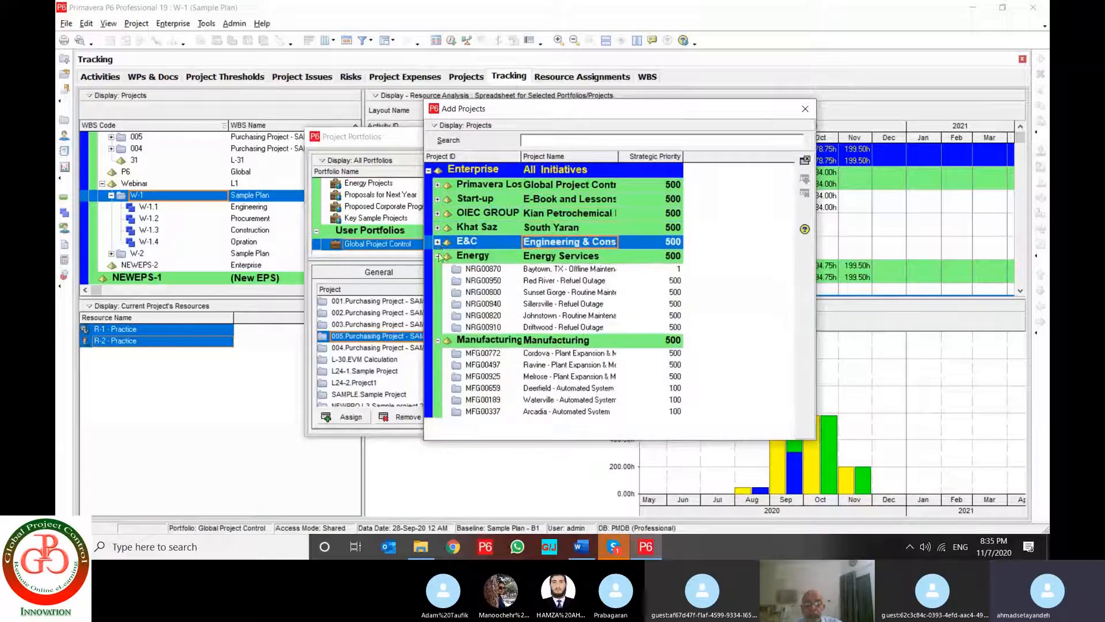
click(438, 256)
click(438, 270)
click(456, 185)
double_click(456, 185)
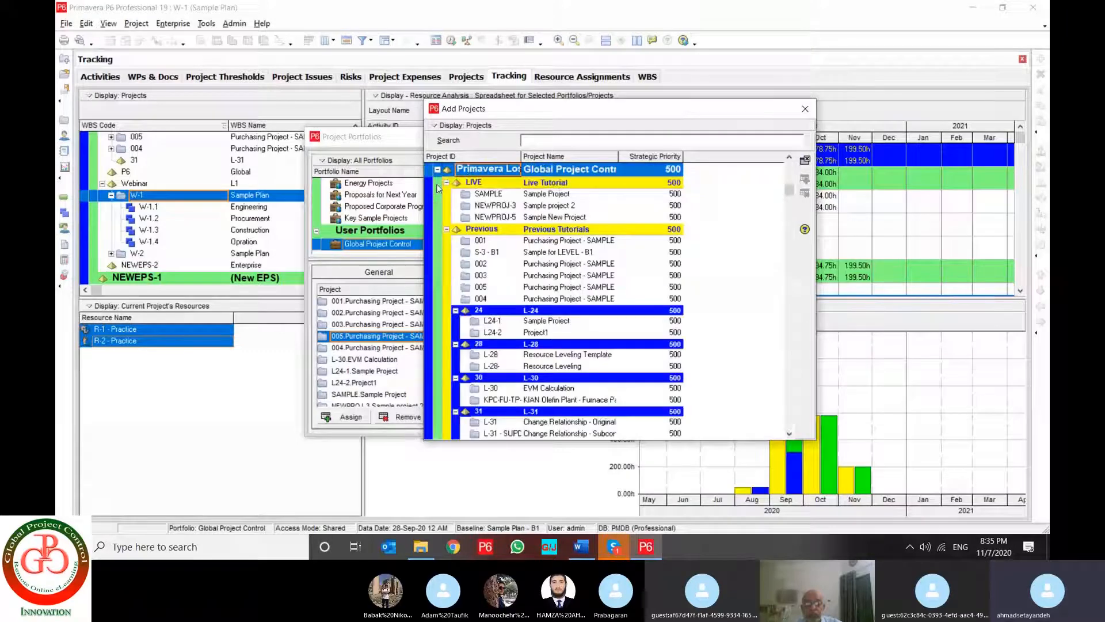
- Look through the Primavera Losson projects available to add, widen the Project ID column, collapse the group, and leave the portfolio windows without assigning
key(Down)
key(Down)
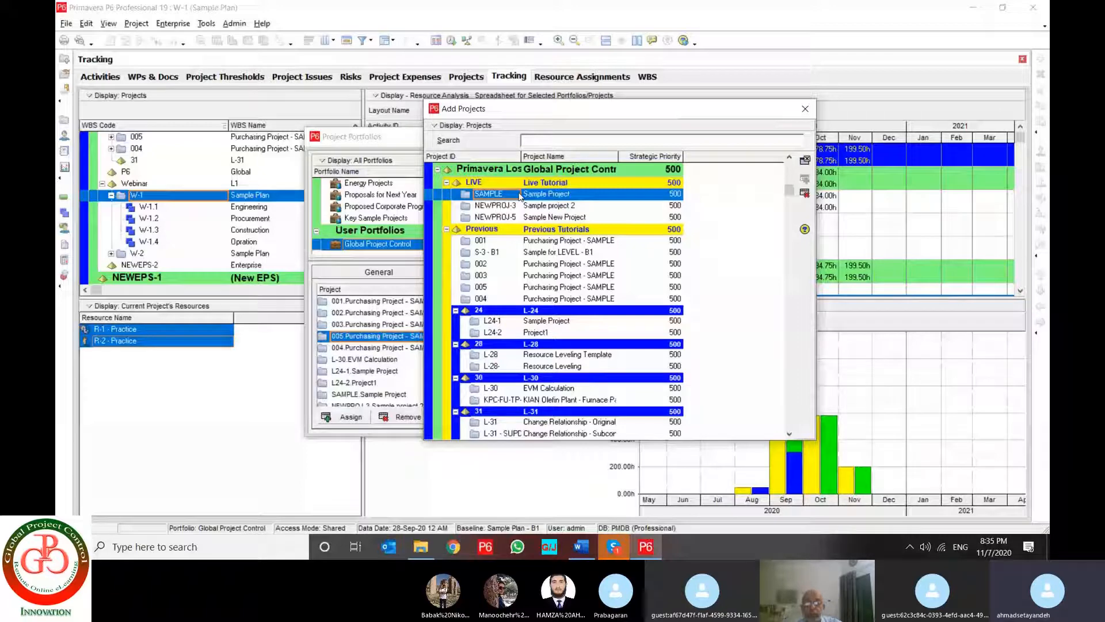
double_click(521, 157)
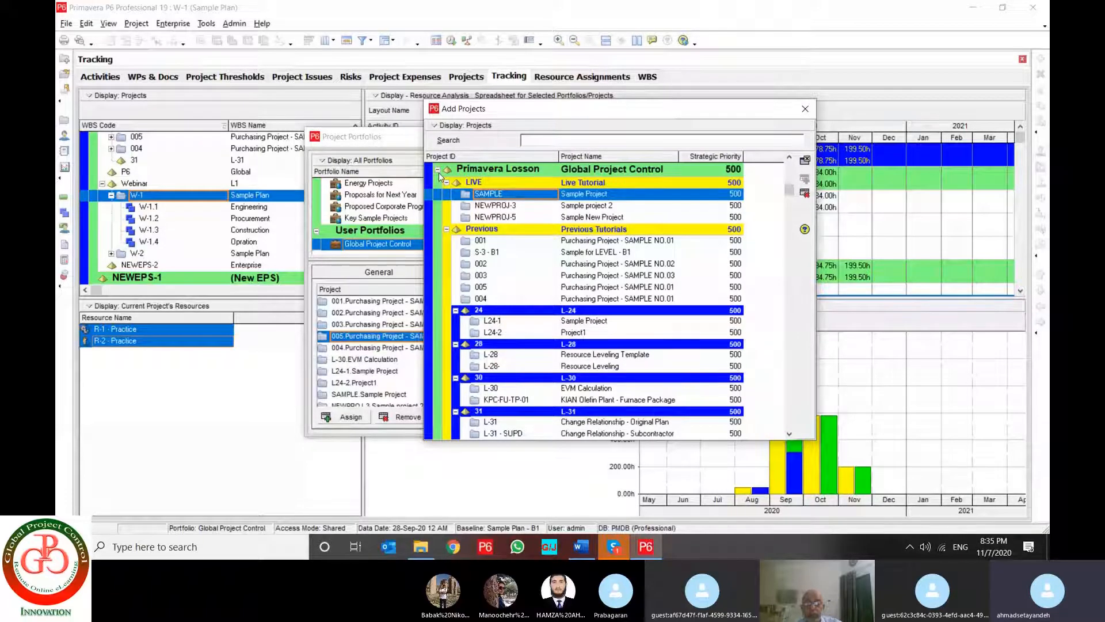
click(439, 169)
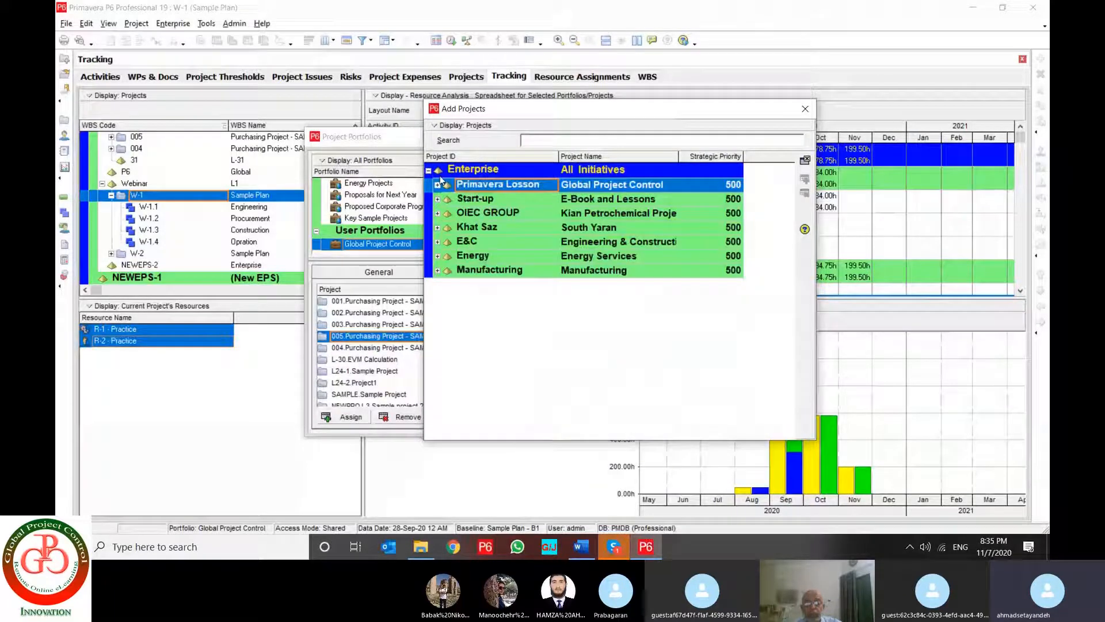
click(583, 200)
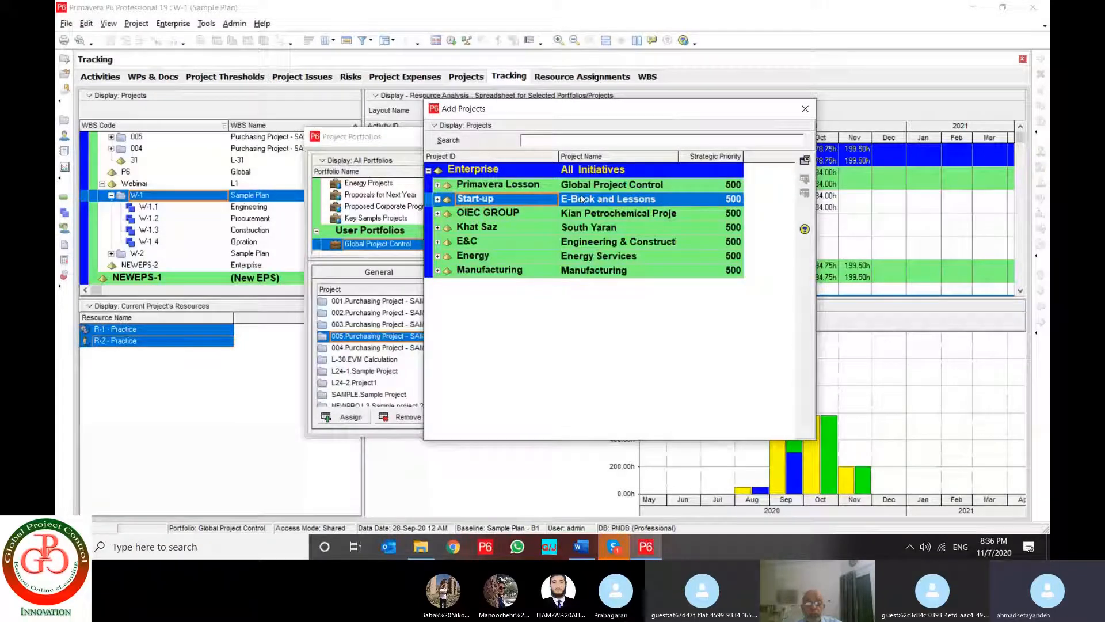
click(805, 109)
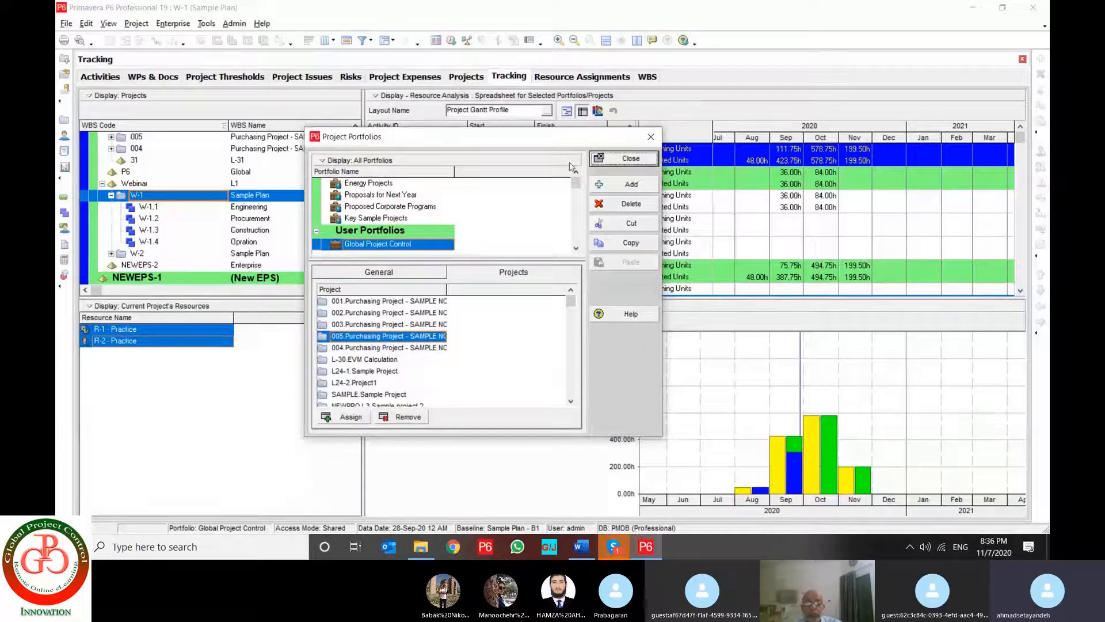
click(624, 159)
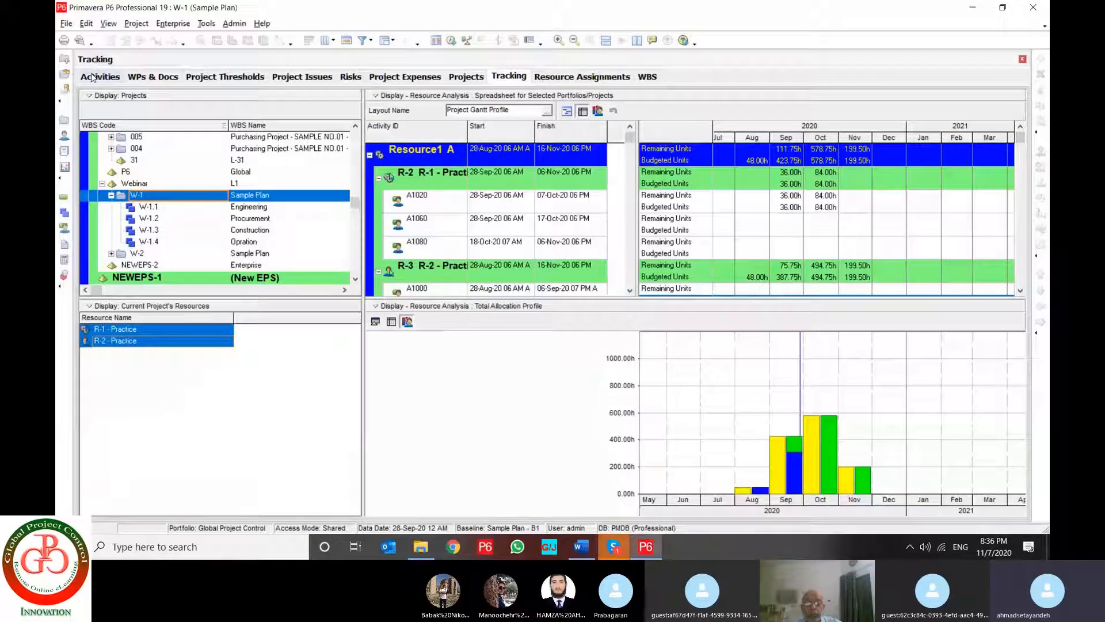
- Show the Projects view and close all open projects, confirming the closure
click(64, 121)
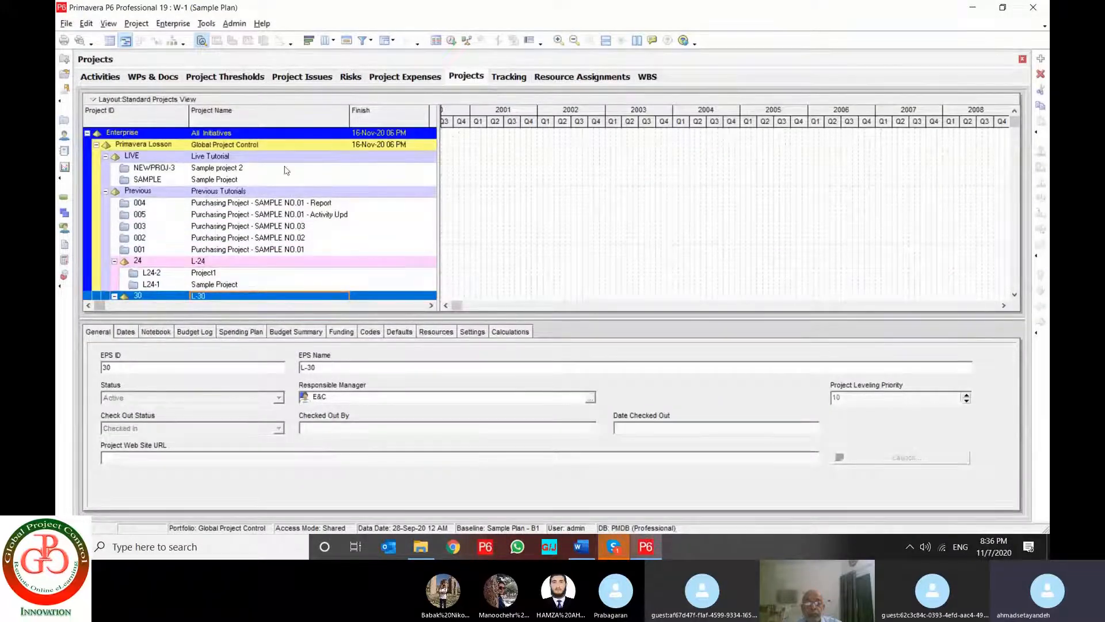
click(67, 23)
click(100, 64)
key(Return)
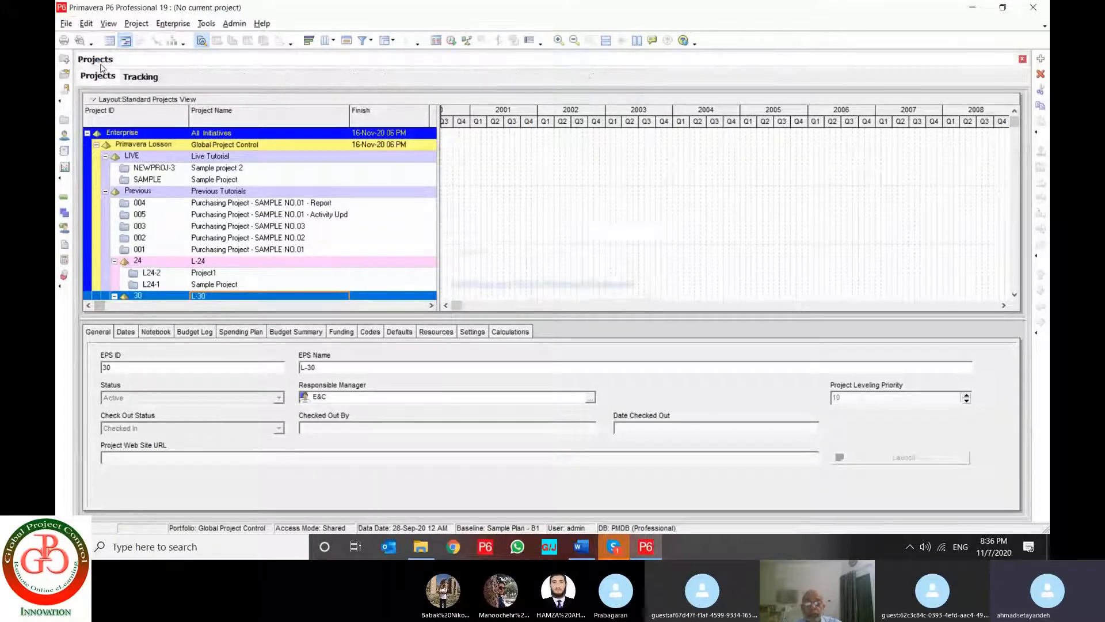
- Review the listed projects, switch the project portfolio to All Projects, and collapse the Primavera Losson EPS group
scroll(186, 203, down, 1)
click(185, 203)
scroll(190, 218, down, 1)
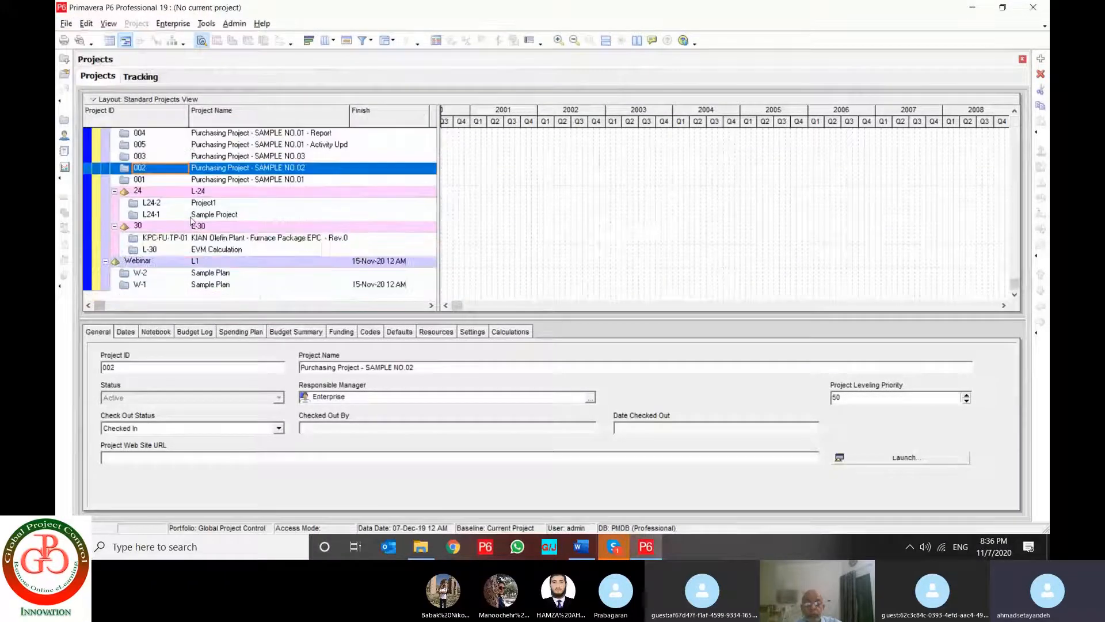
scroll(190, 220, up, 2)
click(66, 23)
click(144, 194)
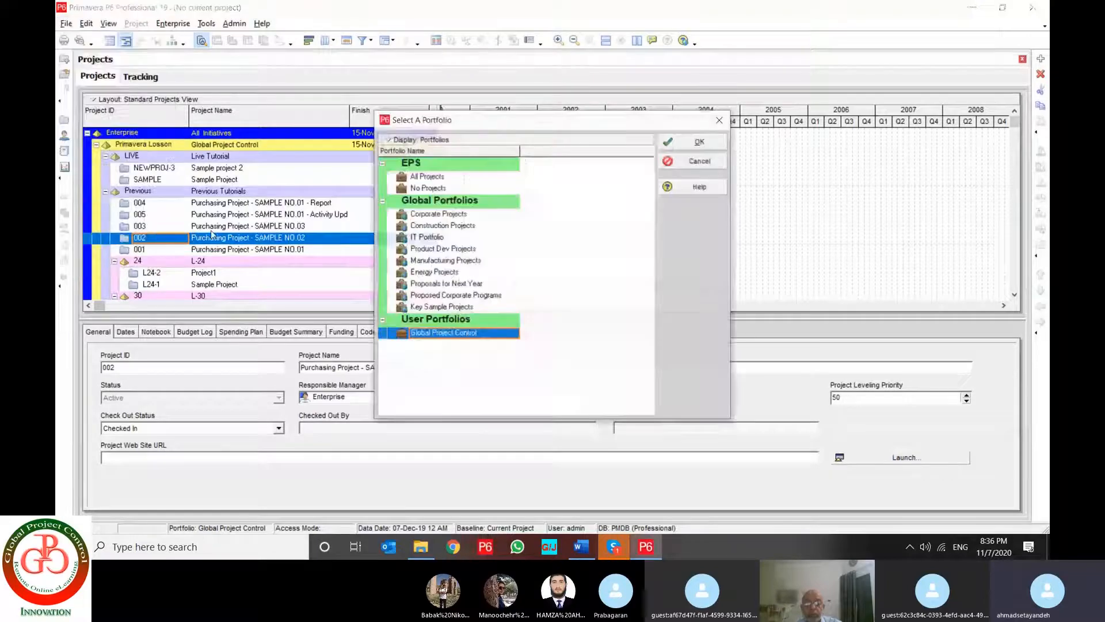
click(681, 145)
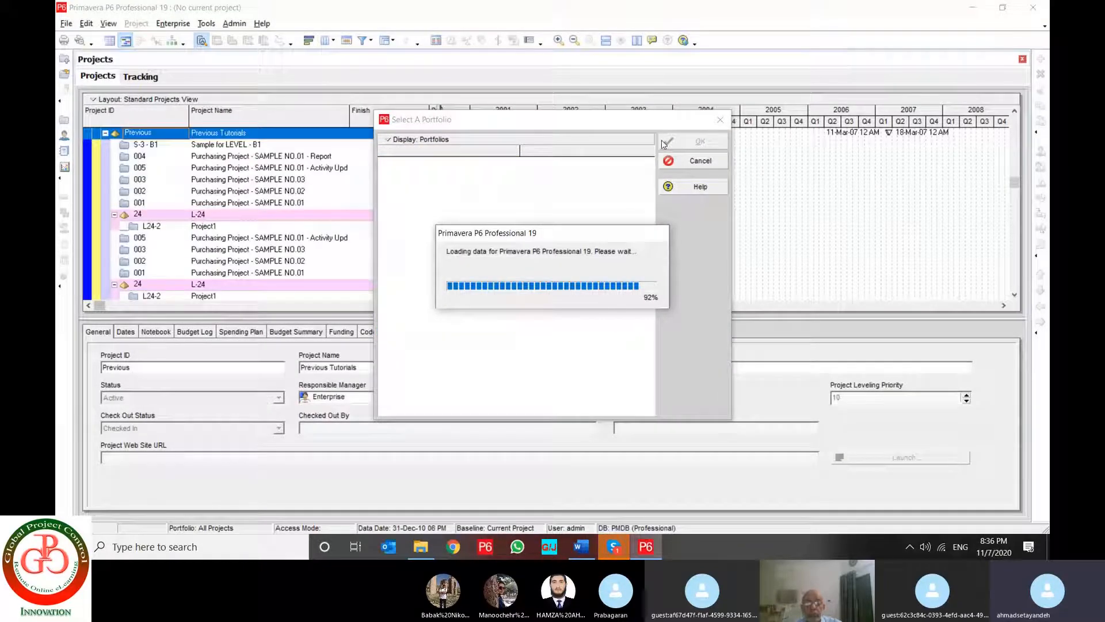
scroll(185, 181, up, 1)
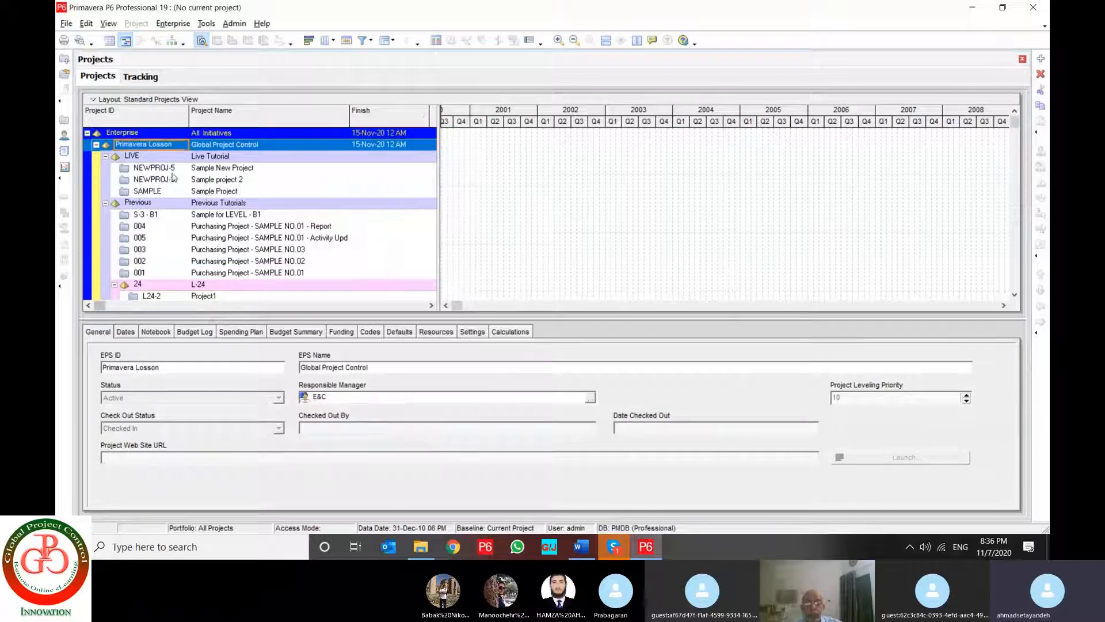
click(96, 145)
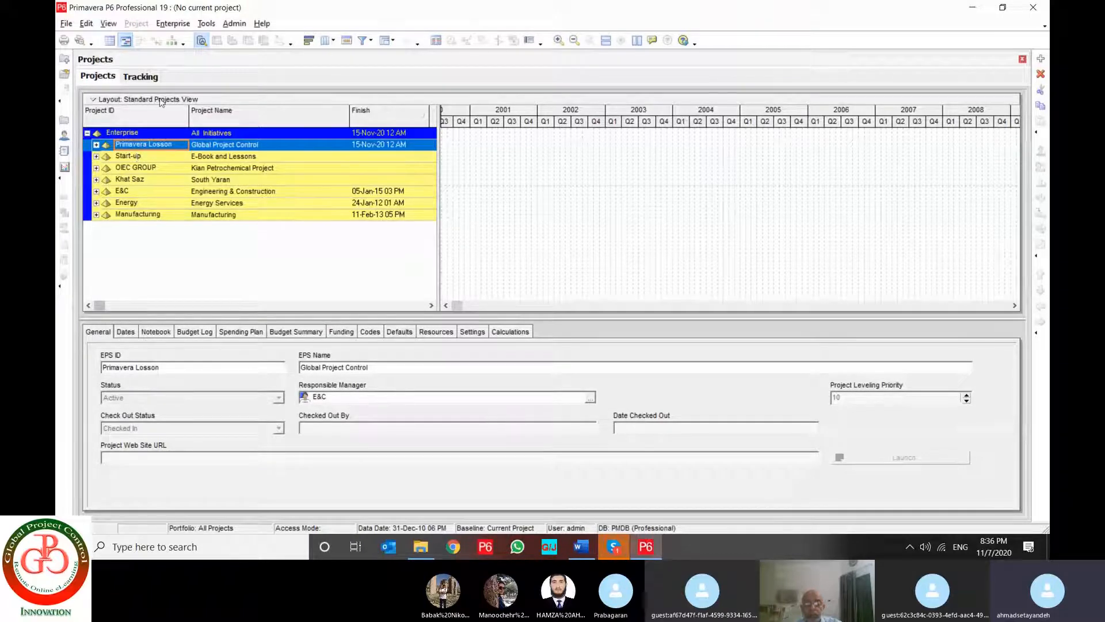
- View the enterprise Project Portfolios list and close it without changes
click(172, 23)
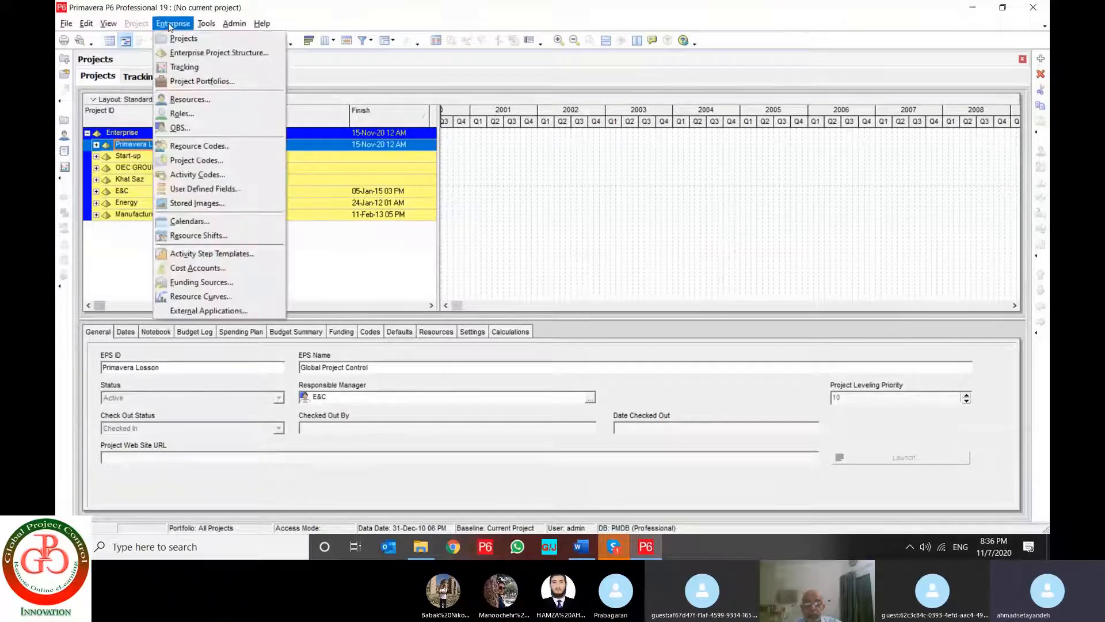
click(186, 83)
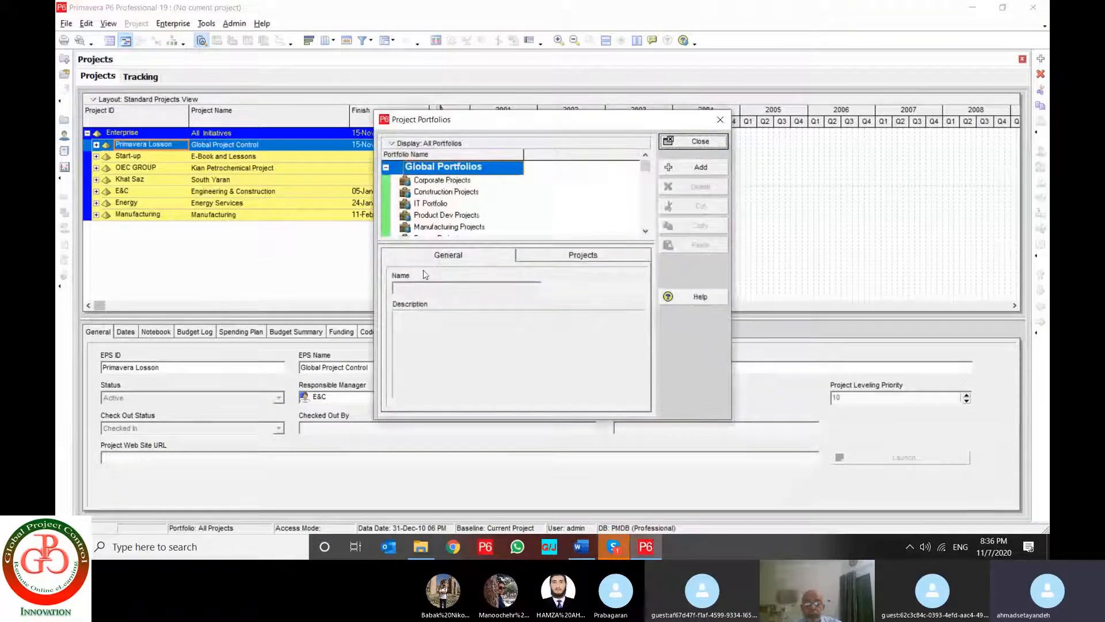
click(700, 141)
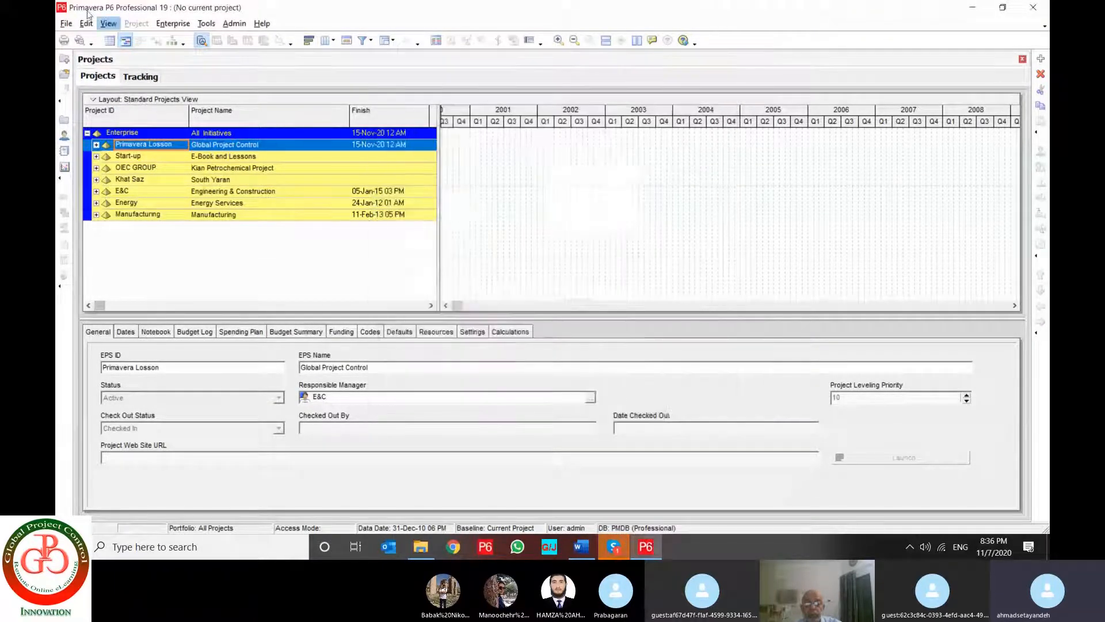
- Limit the displayed projects to the Global Project Control user portfolio
click(66, 24)
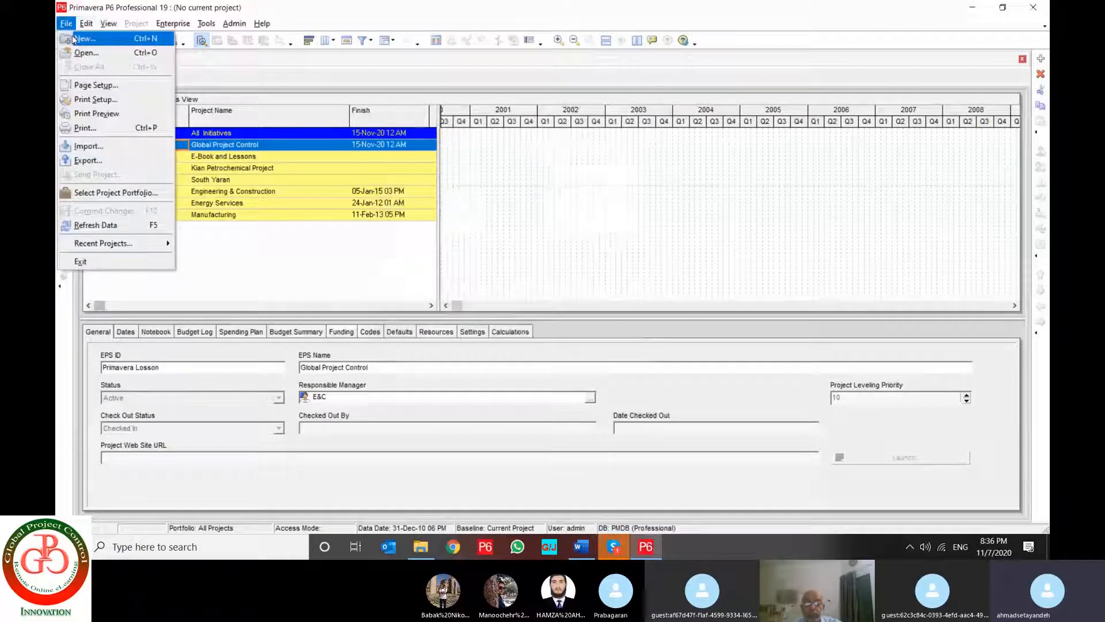
click(105, 199)
click(434, 334)
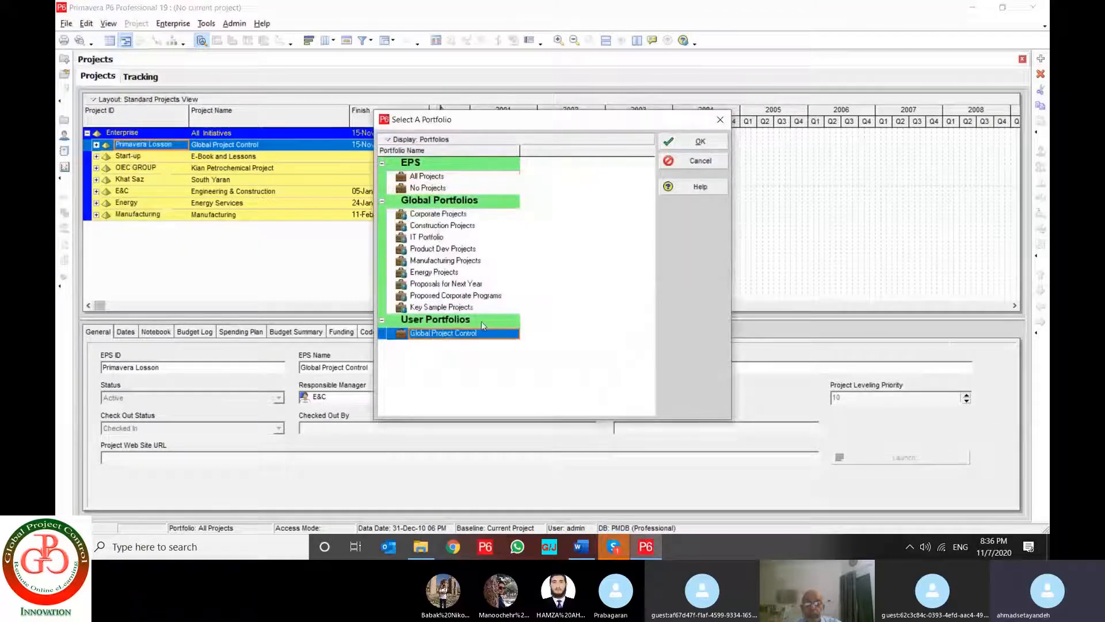
click(700, 141)
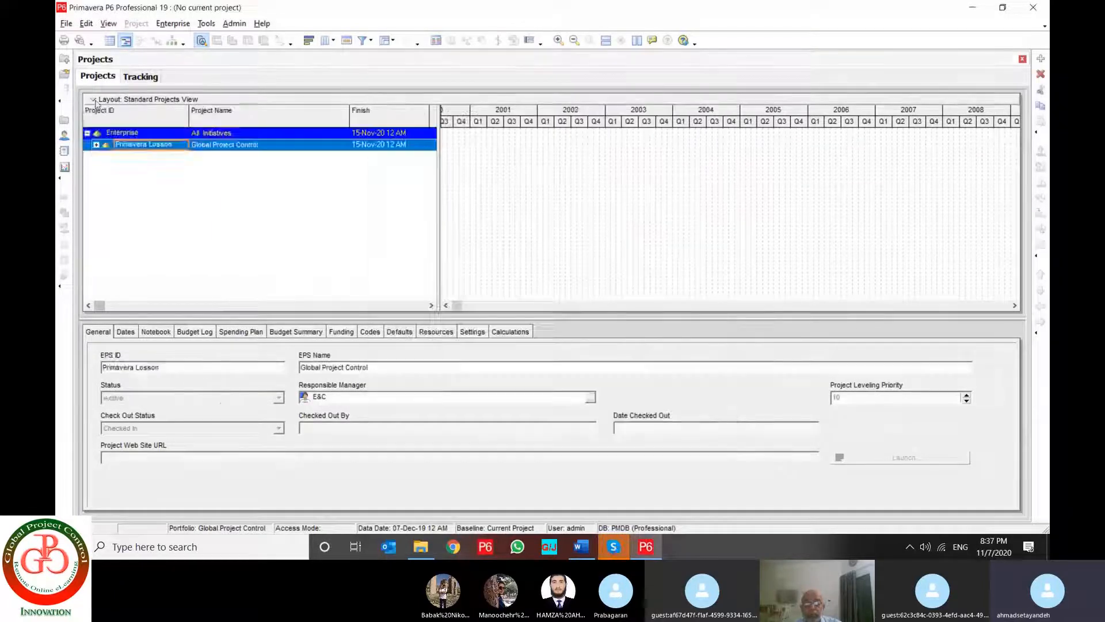
- Open the W-1 Sample Plan project and display the enterprise Resources
right_click(178, 284)
click(219, 214)
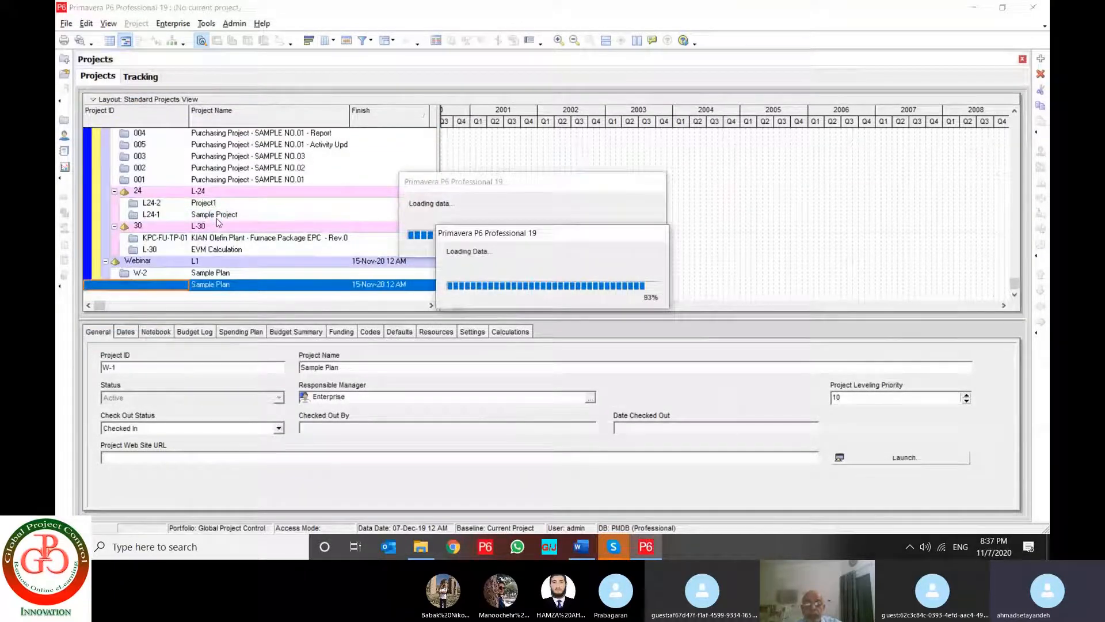
click(172, 23)
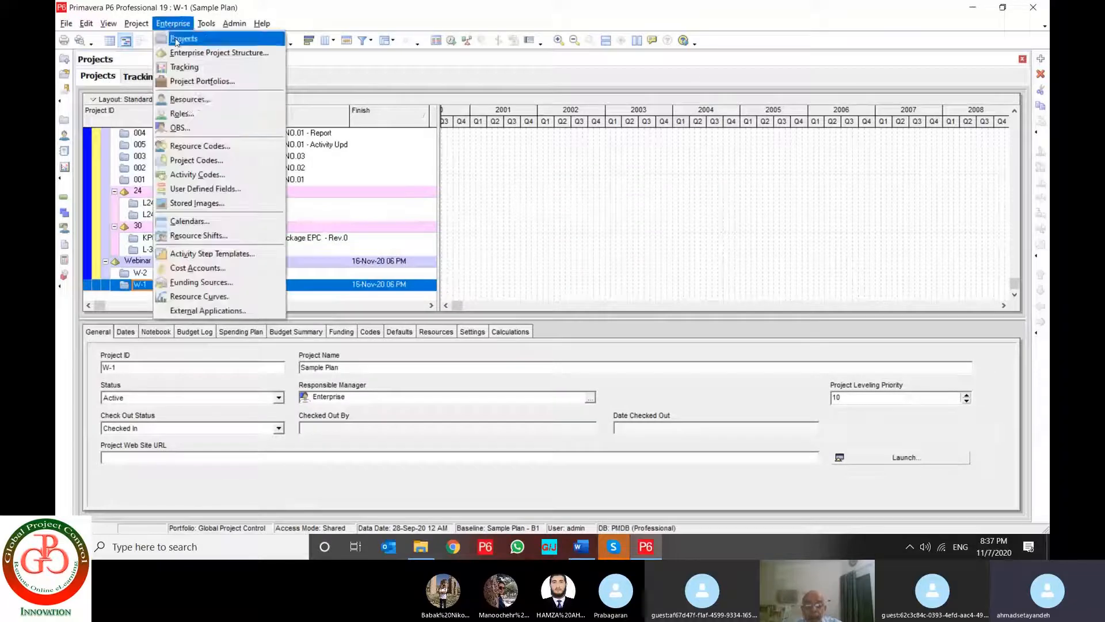
click(190, 99)
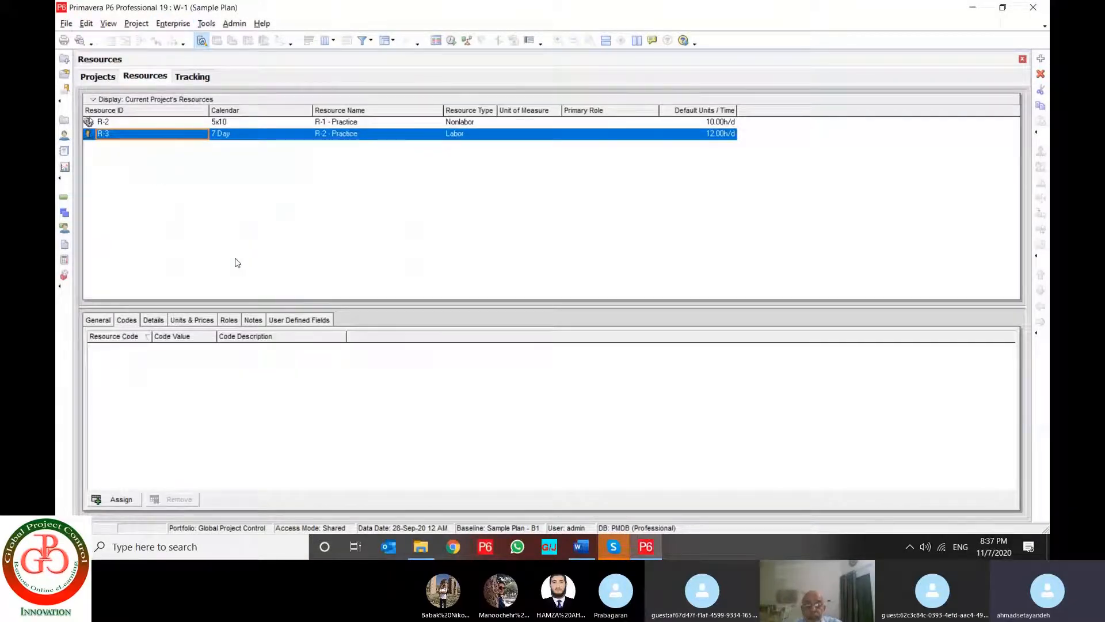
- Add a new resource under R-3, accepting the display of all resources, and outdent it to the same level as R-3
click(1041, 58)
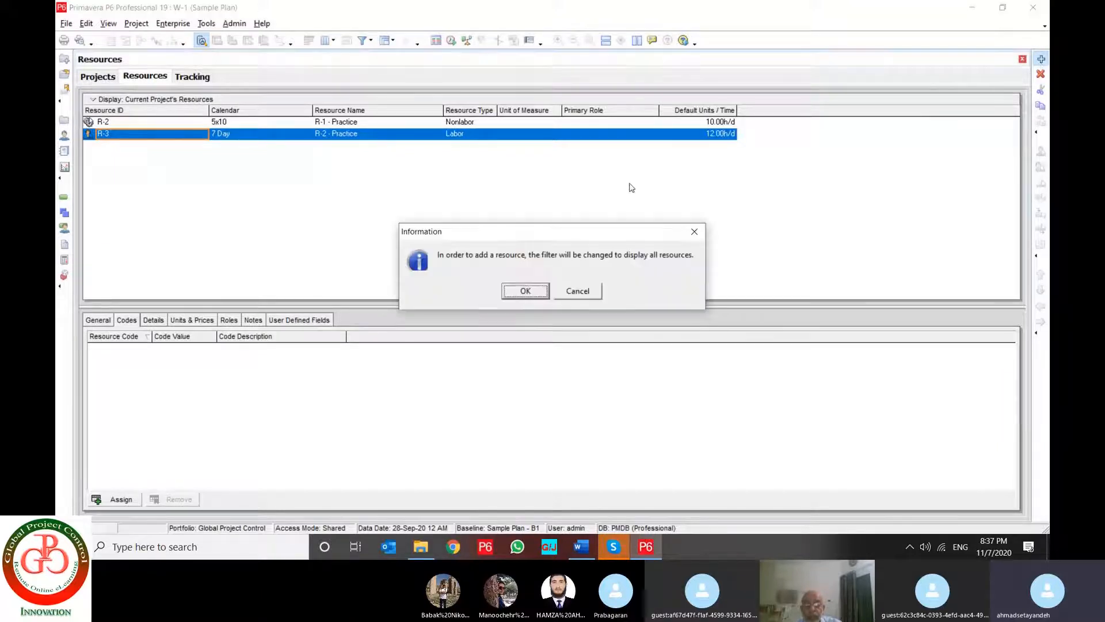
click(525, 291)
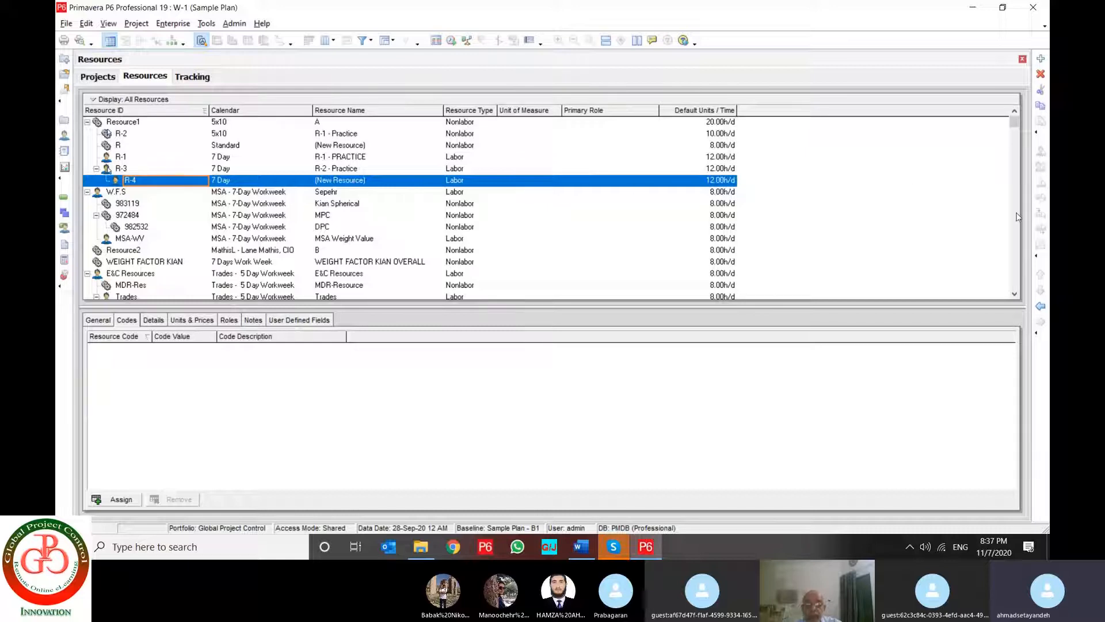
click(1041, 306)
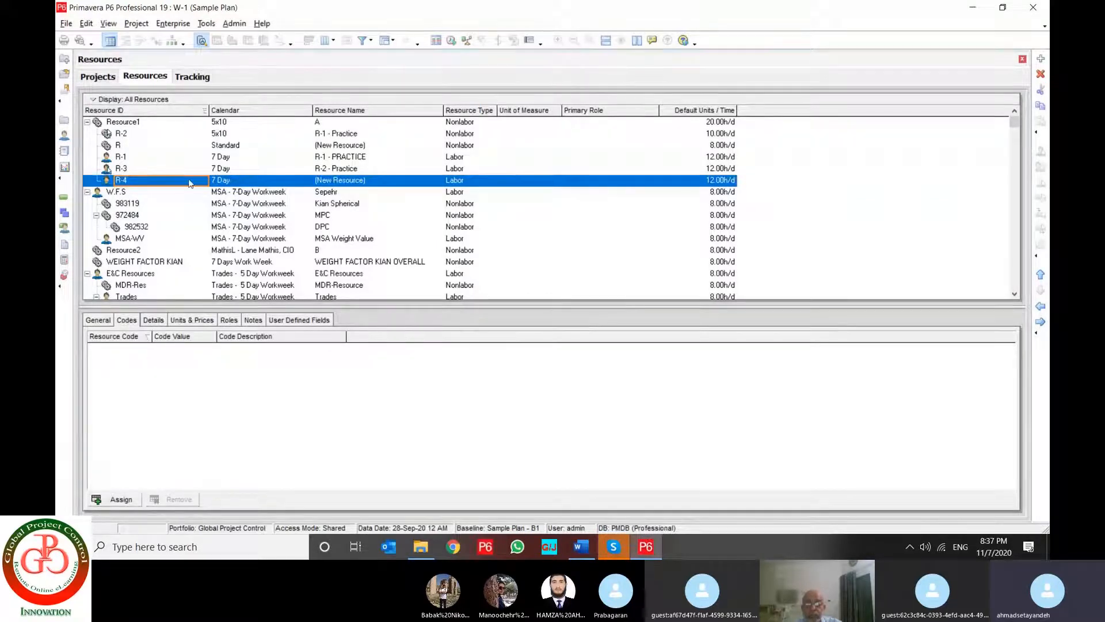
- Examine the new resource's general details, including its Resource ID, Resource Name and Employee ID fields
click(98, 320)
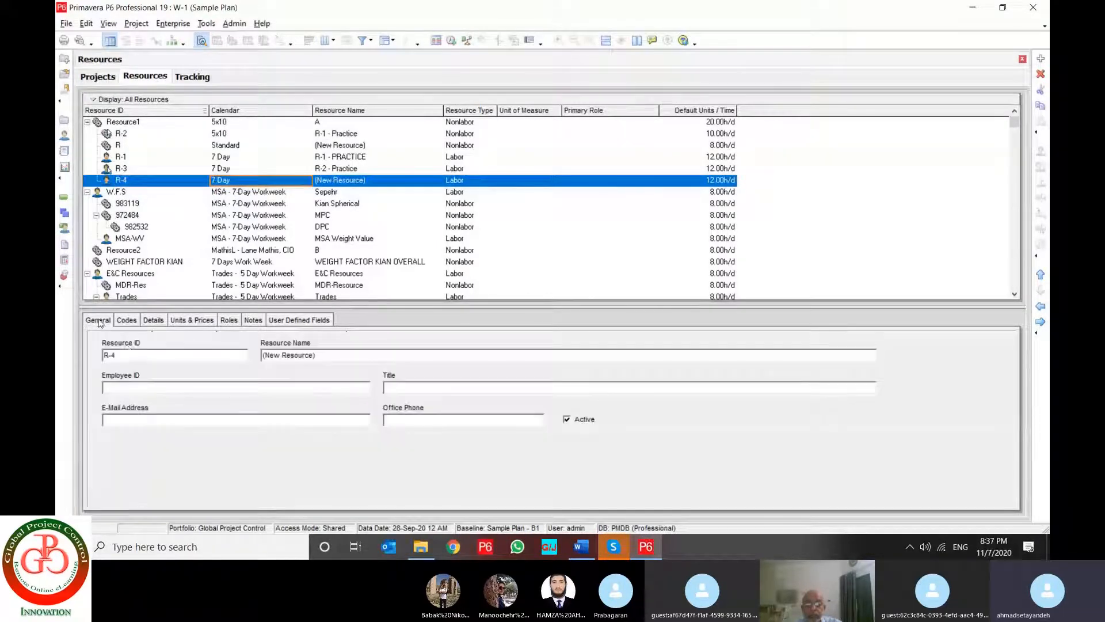
click(134, 355)
drag(134, 355, 95, 356)
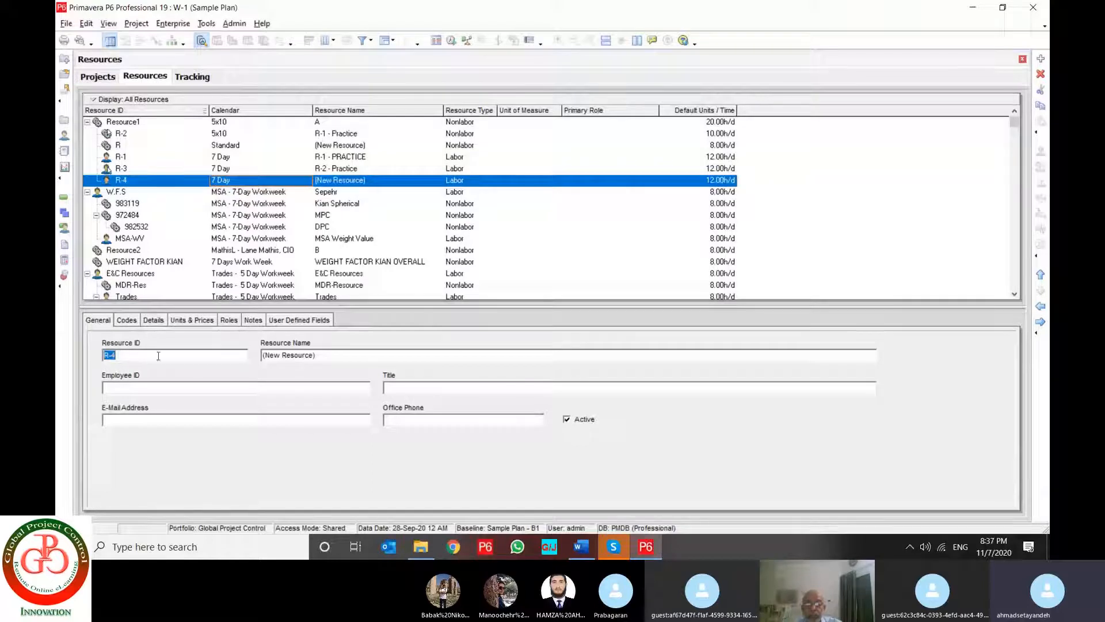
click(328, 358)
click(220, 388)
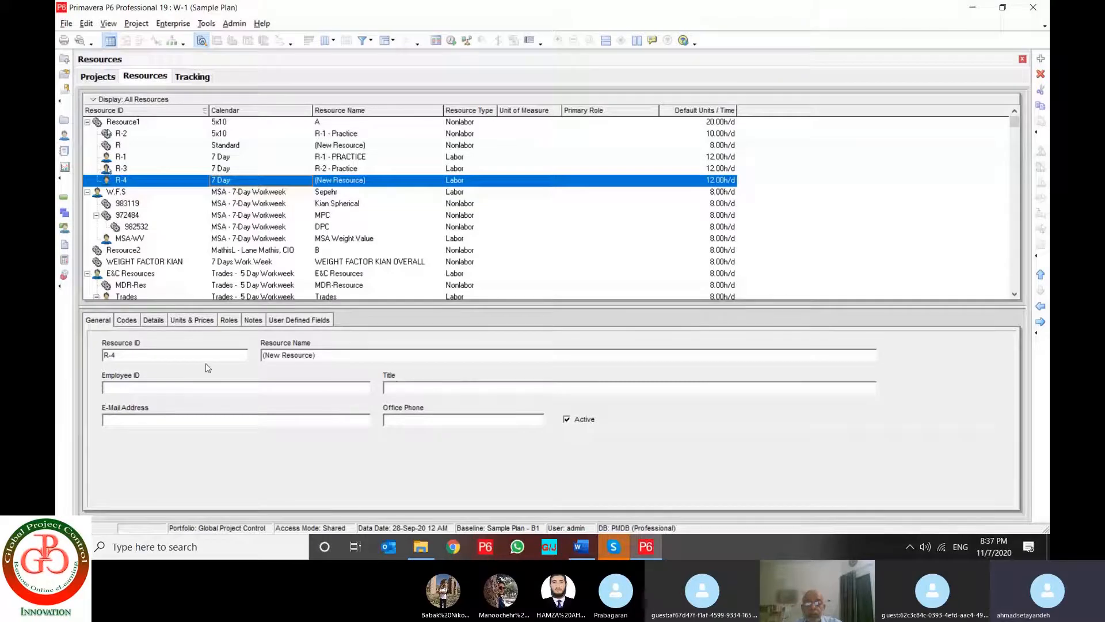
- Examine the resource codes assignable to R-4, including the Department, Contractor, Location, Classification and Plant values, without assigning any
click(126, 321)
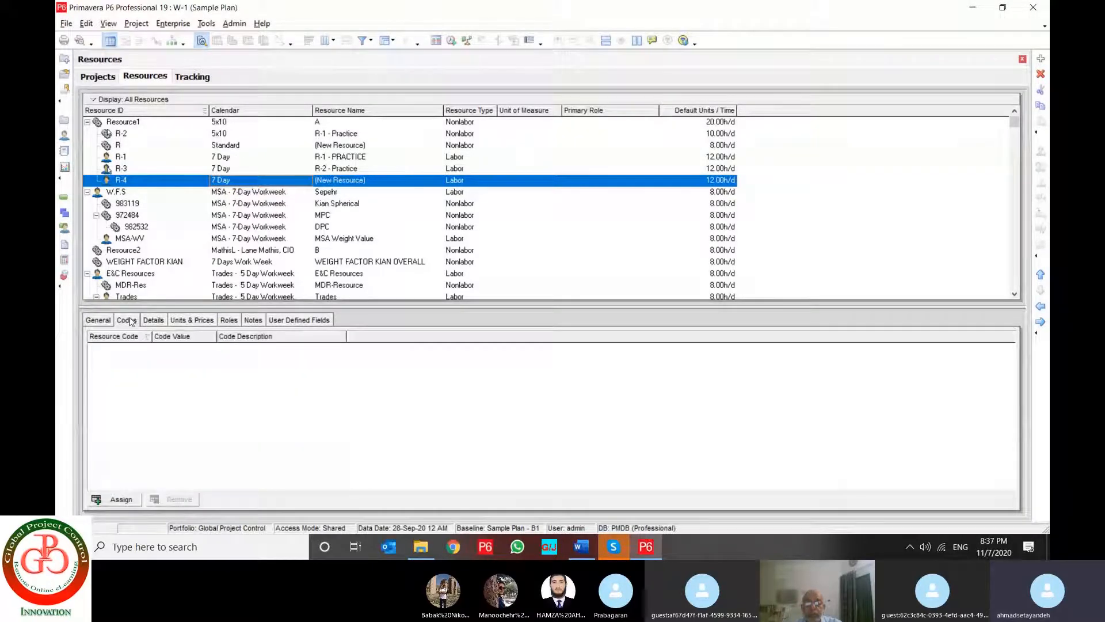
click(132, 501)
click(535, 309)
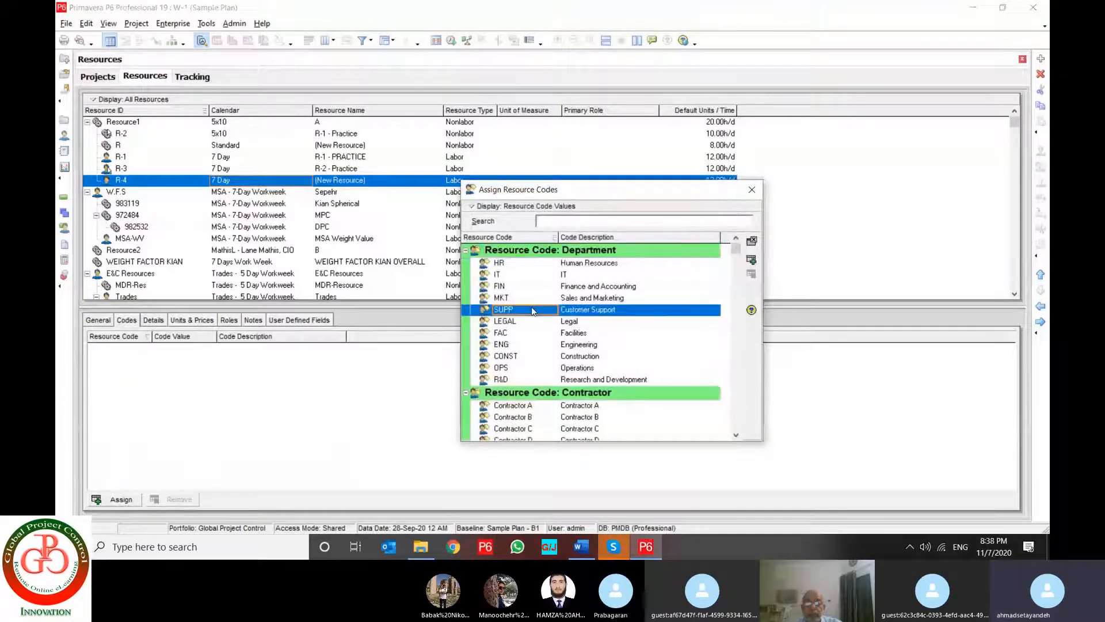
scroll(542, 364, down, 10)
scroll(541, 364, down, 2)
scroll(543, 365, up, 4)
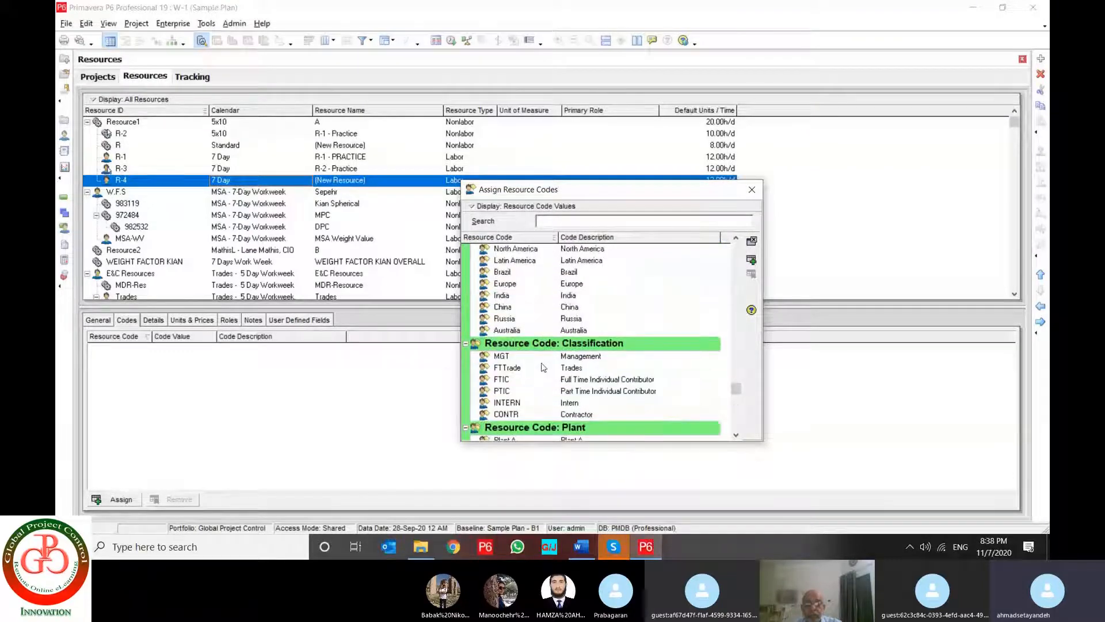
scroll(541, 367, up, 3)
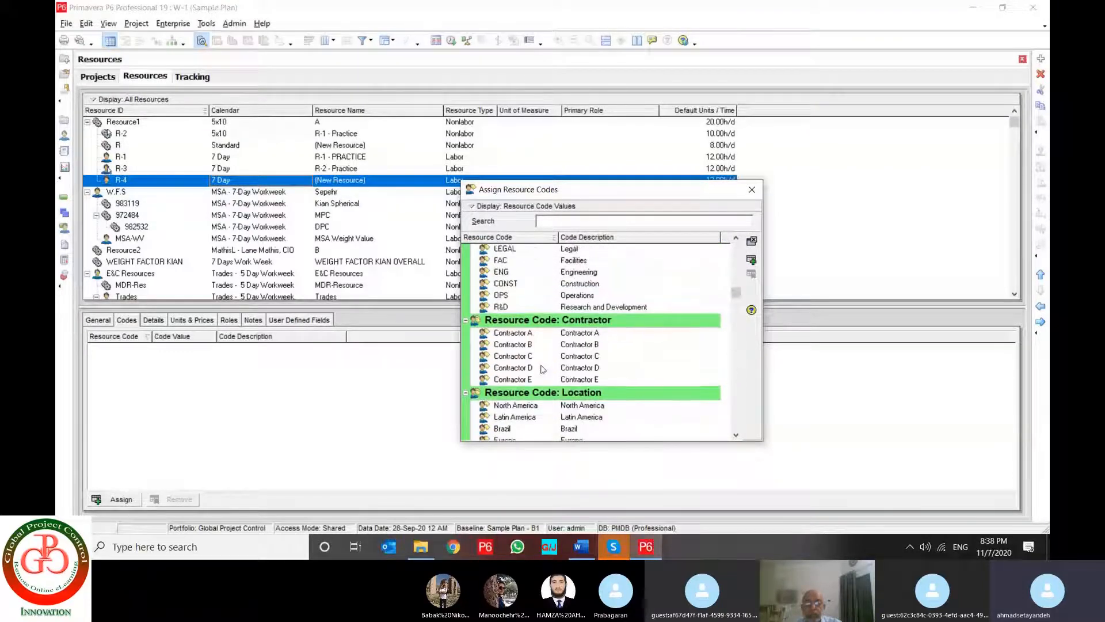
scroll(542, 369, up, 2)
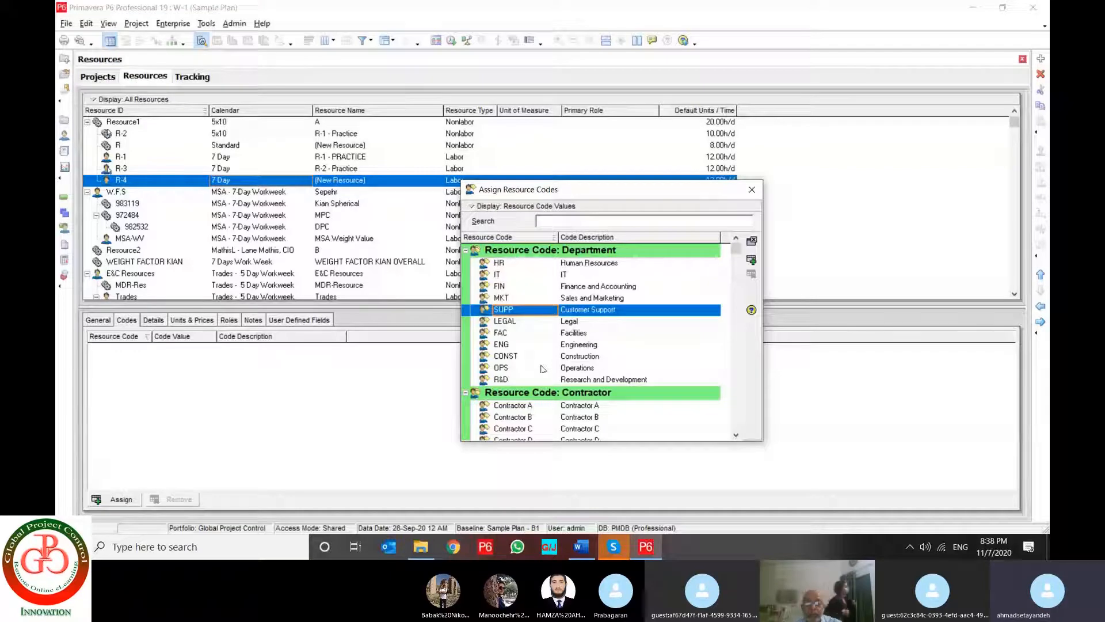
scroll(542, 369, down, 10)
click(566, 383)
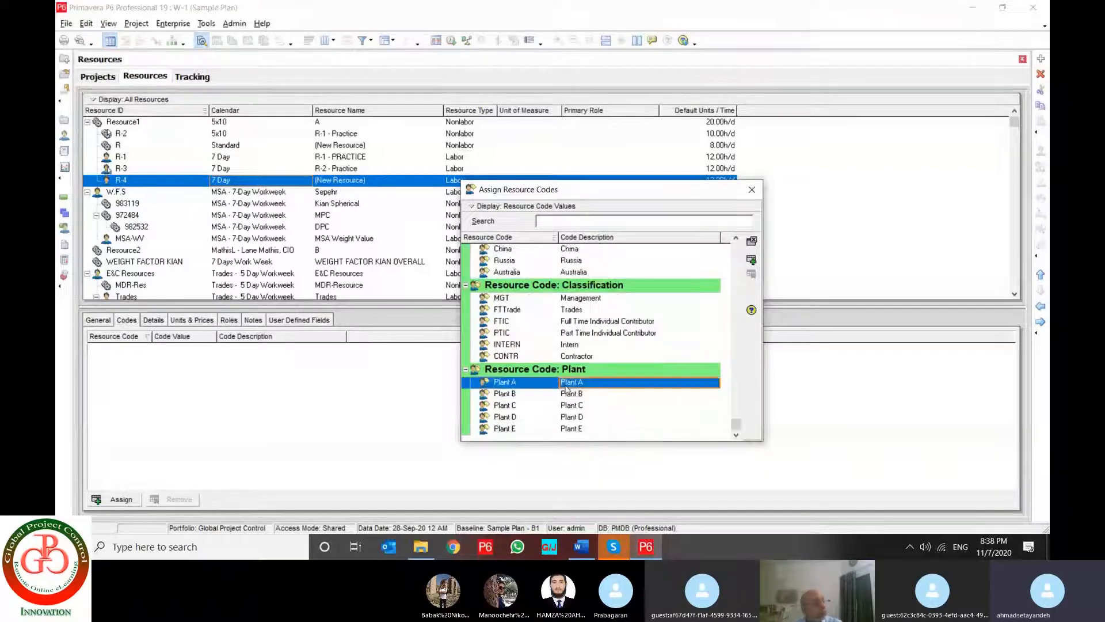
click(570, 394)
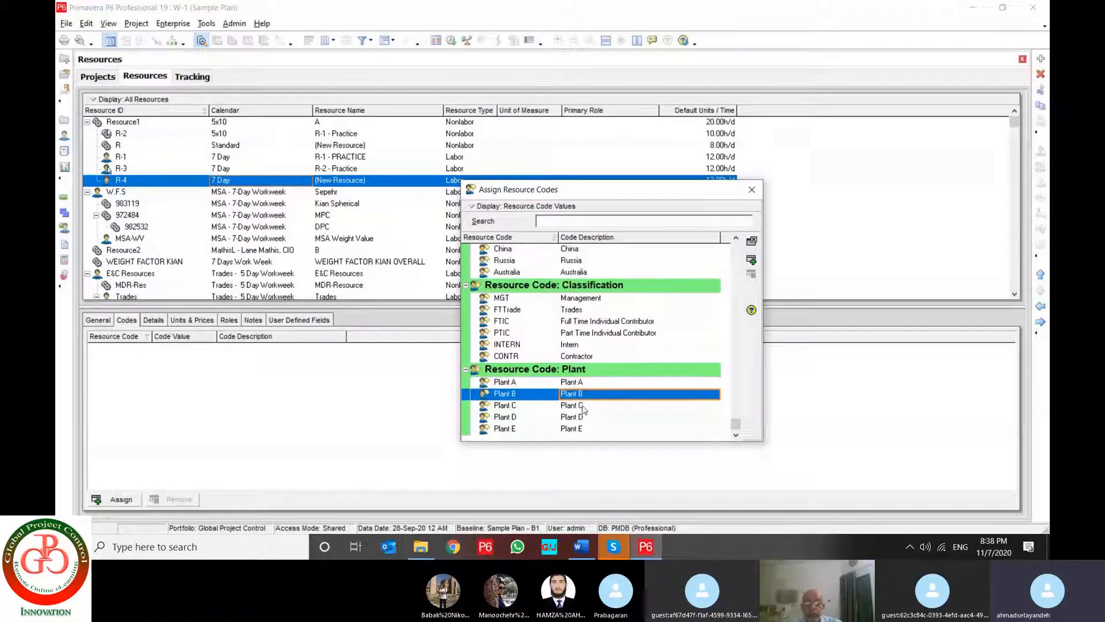
scroll(583, 408, up, 3)
scroll(580, 415, up, 3)
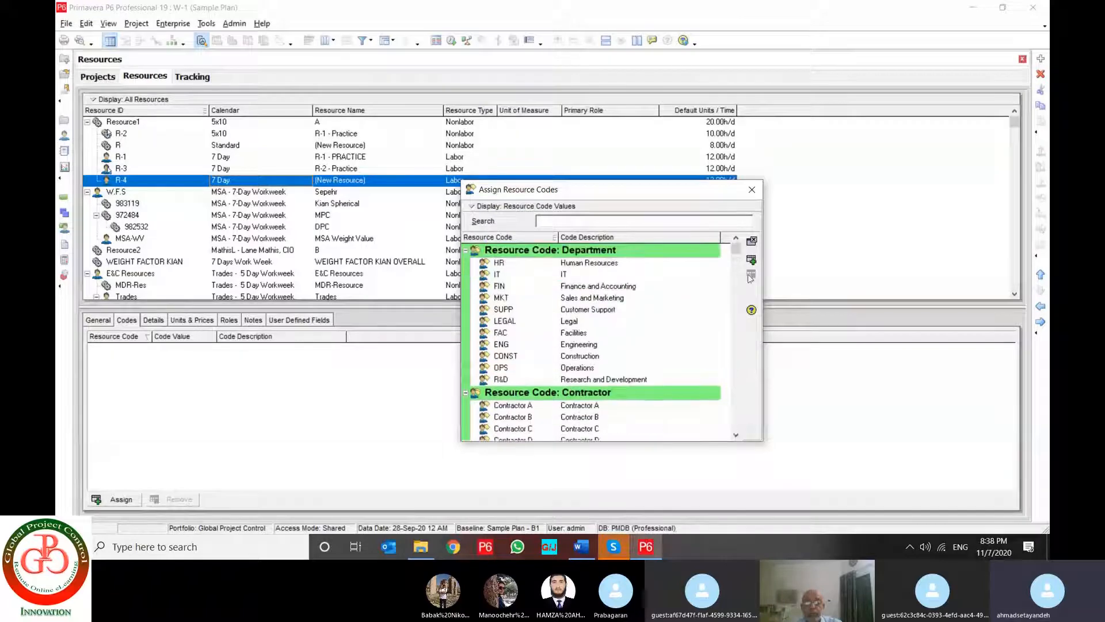
key(Escape)
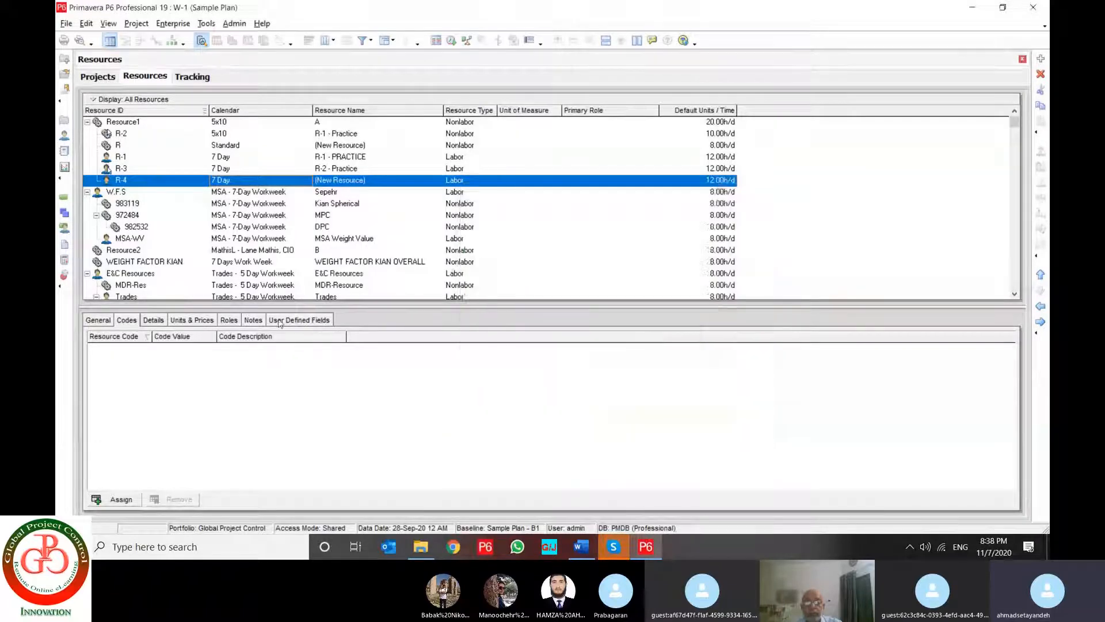
- Change R-4's resource type to Material, accepting the removal of its roles and overtime settings, and view the available units of measure
click(160, 320)
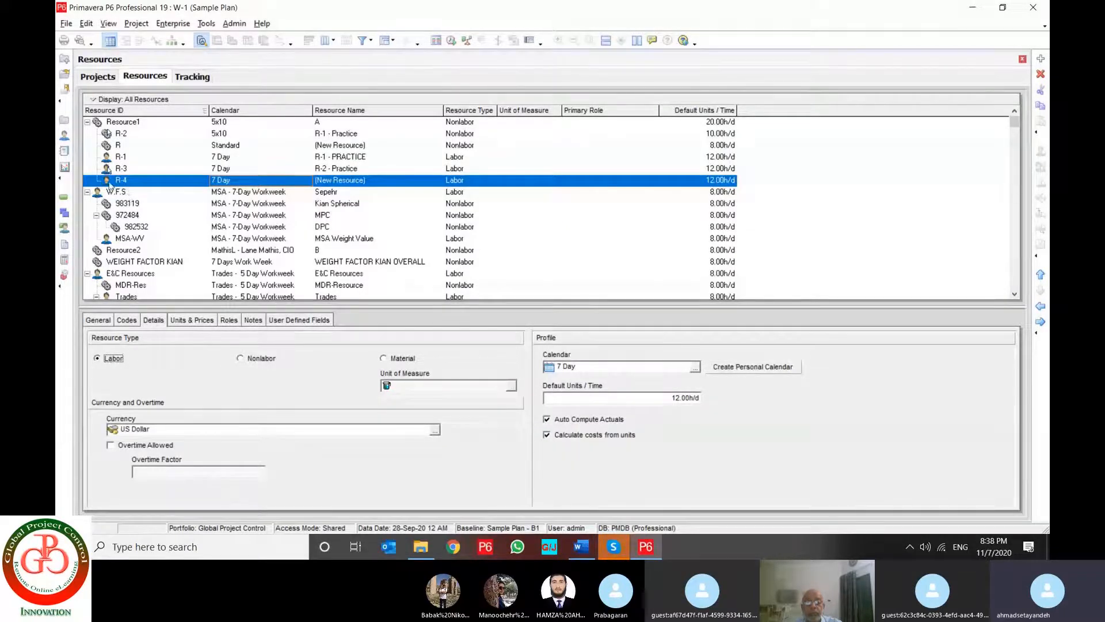
click(245, 361)
click(385, 359)
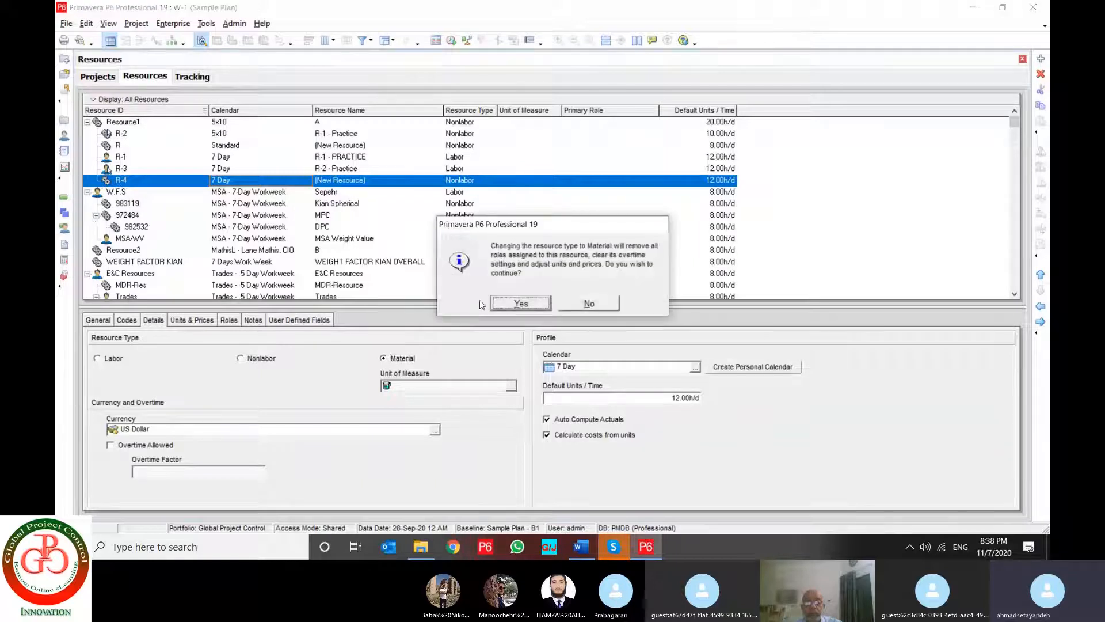
click(521, 303)
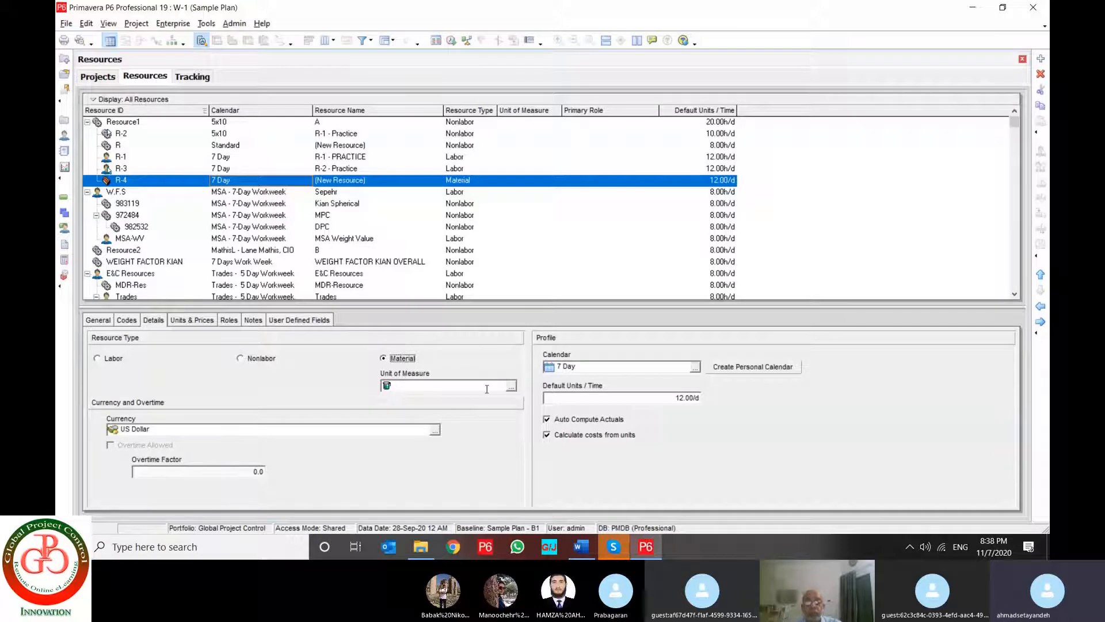
click(512, 386)
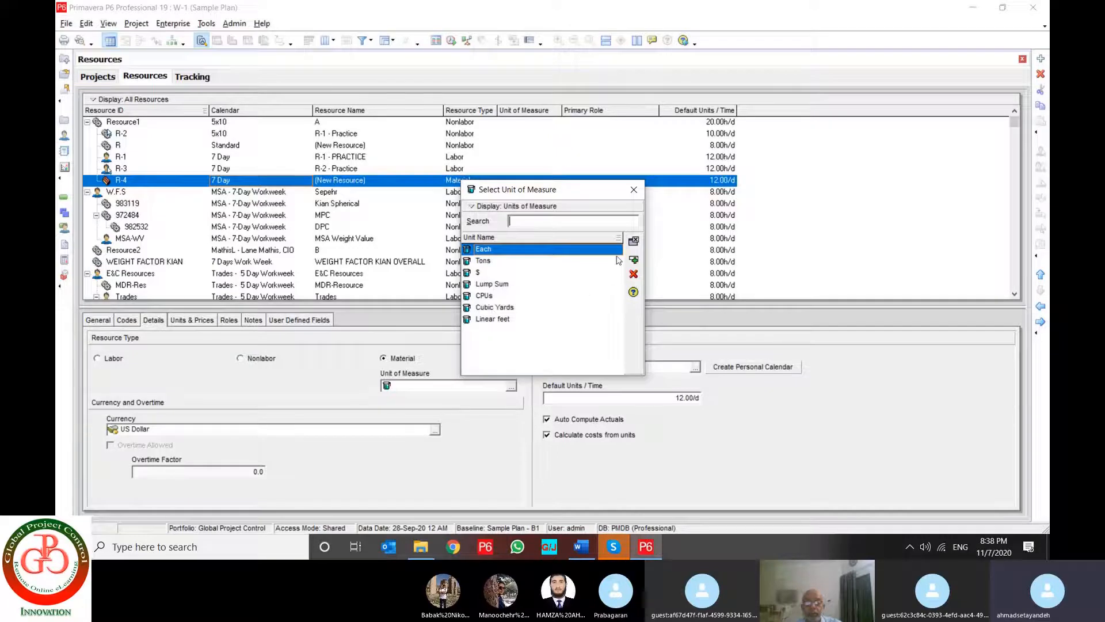
click(633, 243)
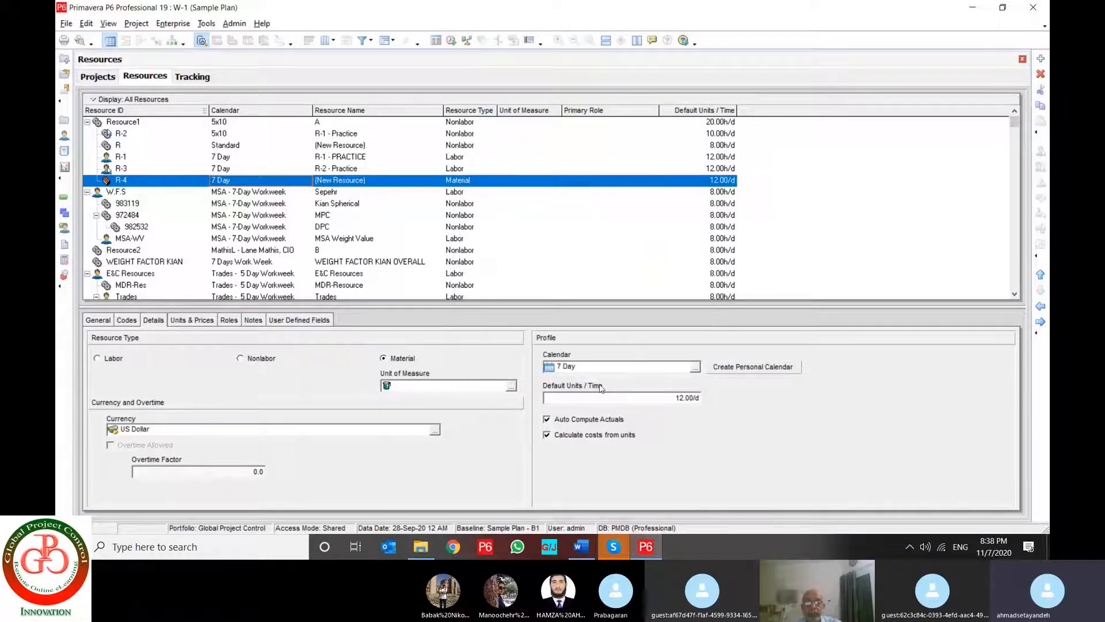
- Review the shared resource calendars and global calendars available for R-4, along with the calendar list's display options
click(696, 369)
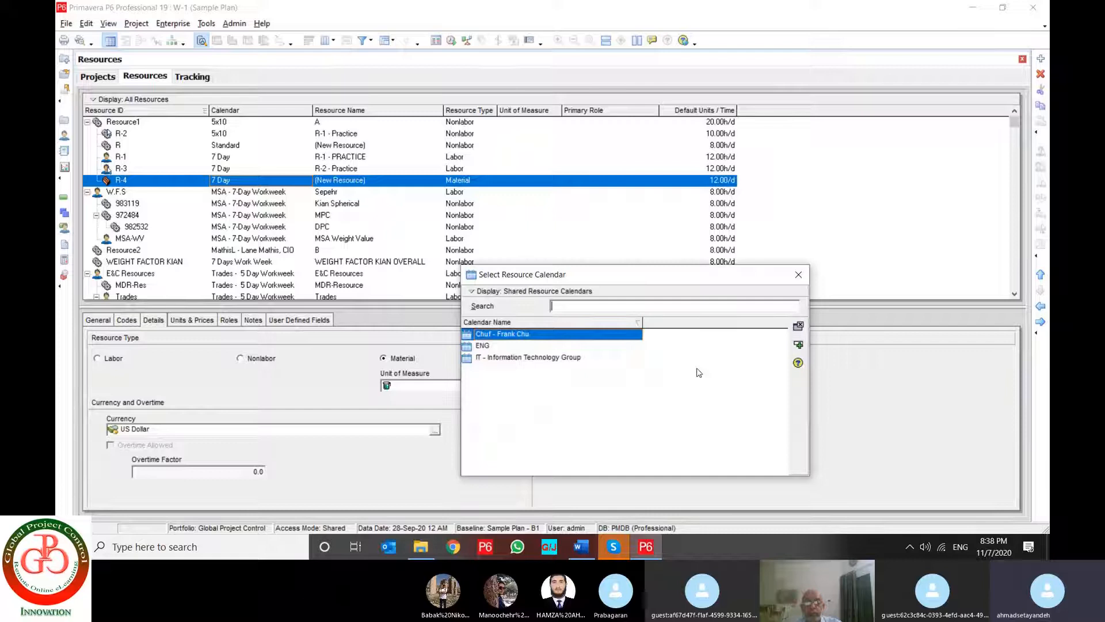
click(506, 358)
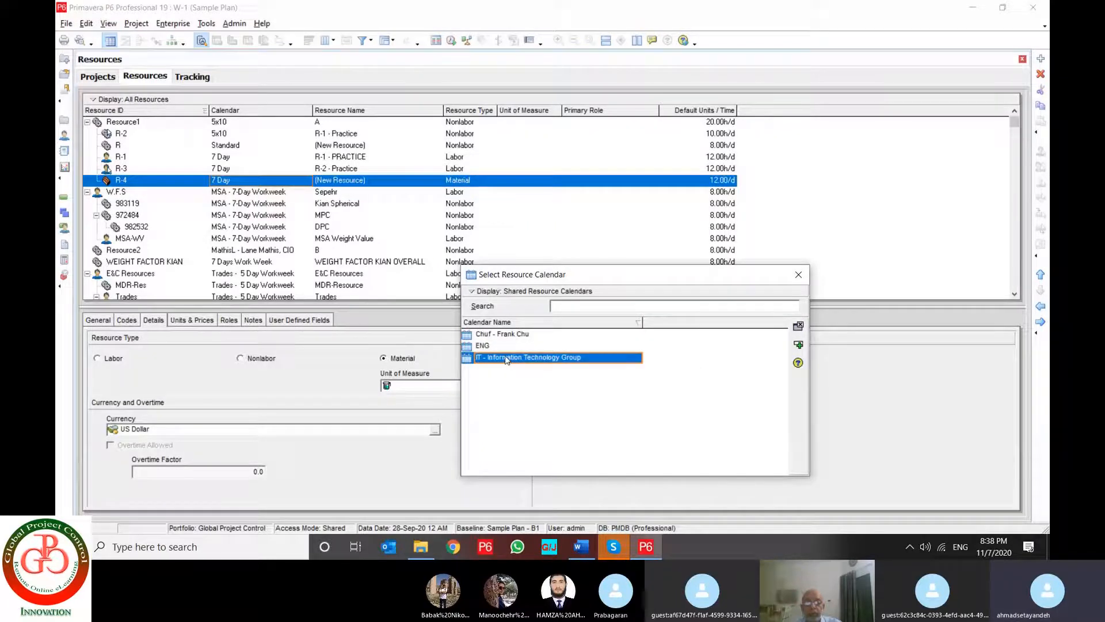
click(507, 291)
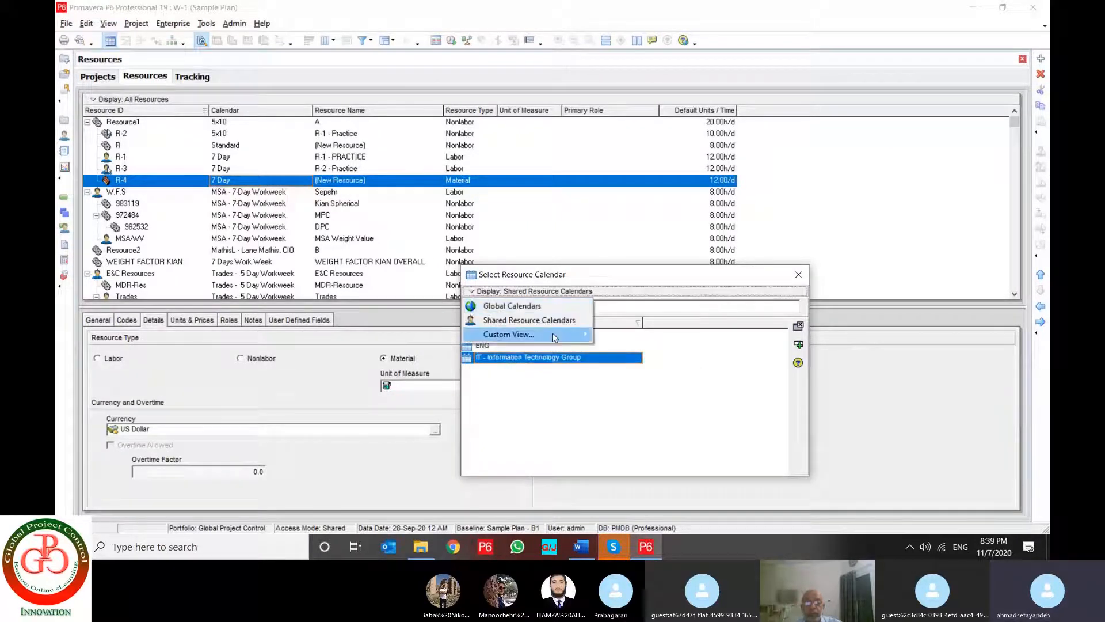
mouse_move(584, 337)
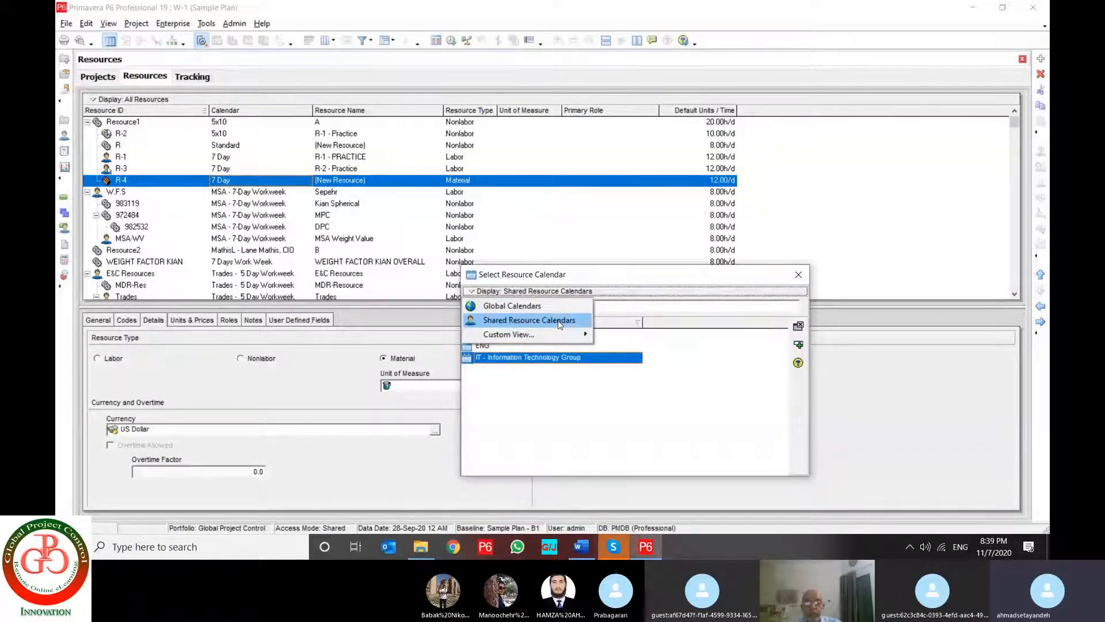
click(549, 306)
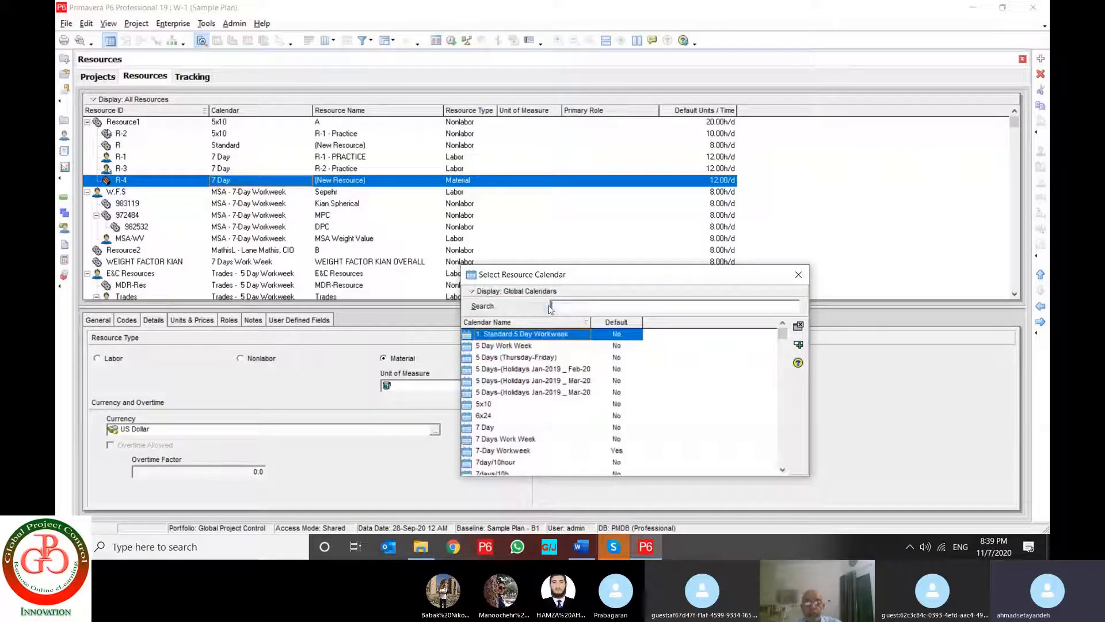
click(565, 372)
scroll(575, 403, down, 10)
click(512, 291)
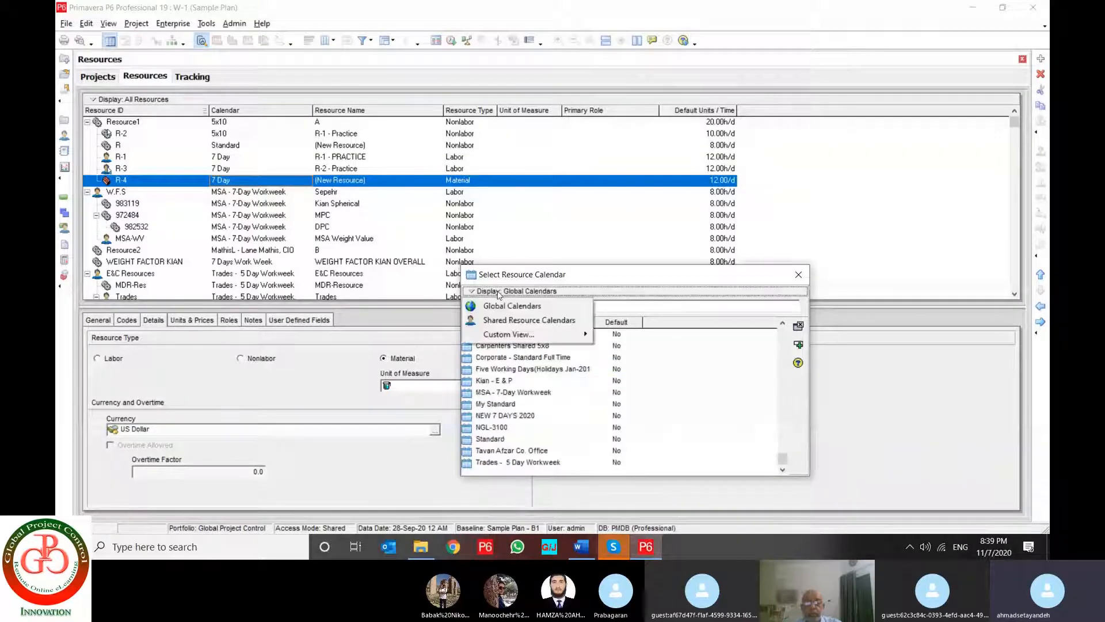
click(510, 320)
click(496, 292)
mouse_move(549, 335)
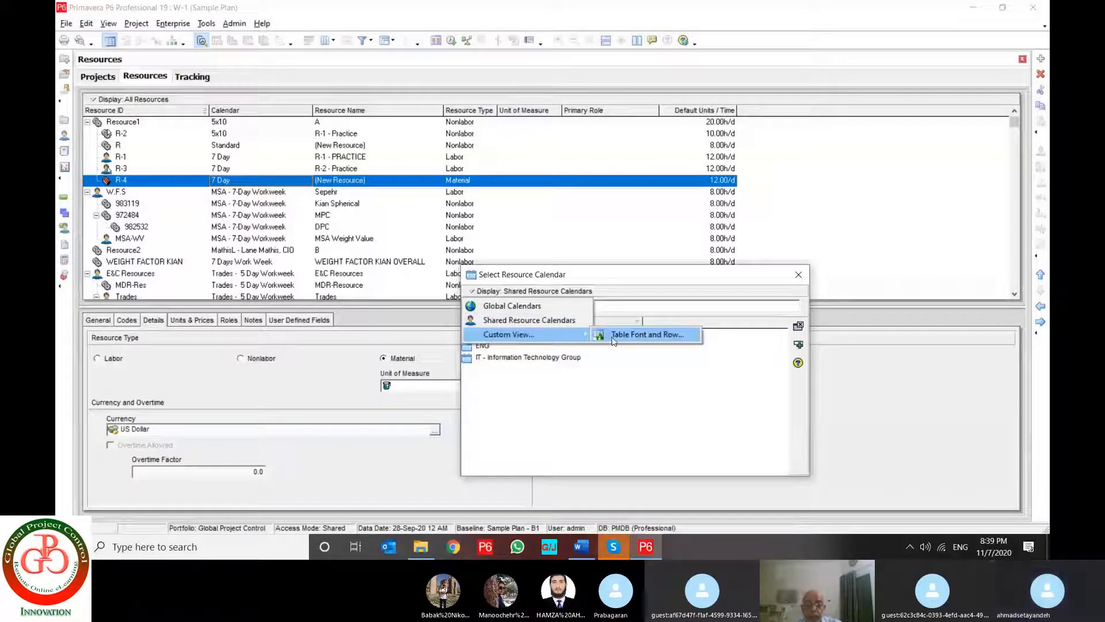
click(679, 378)
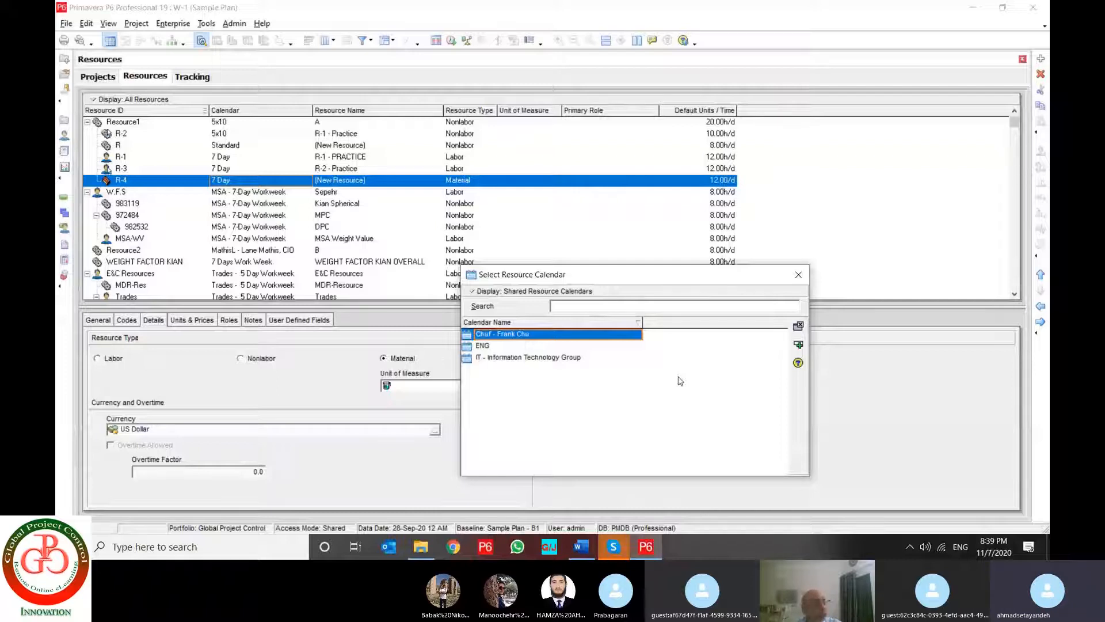
key(Escape)
- Examine R-4's Default Units / Time and its units and prices, including the maximum units, effective date and standard rate
click(650, 400)
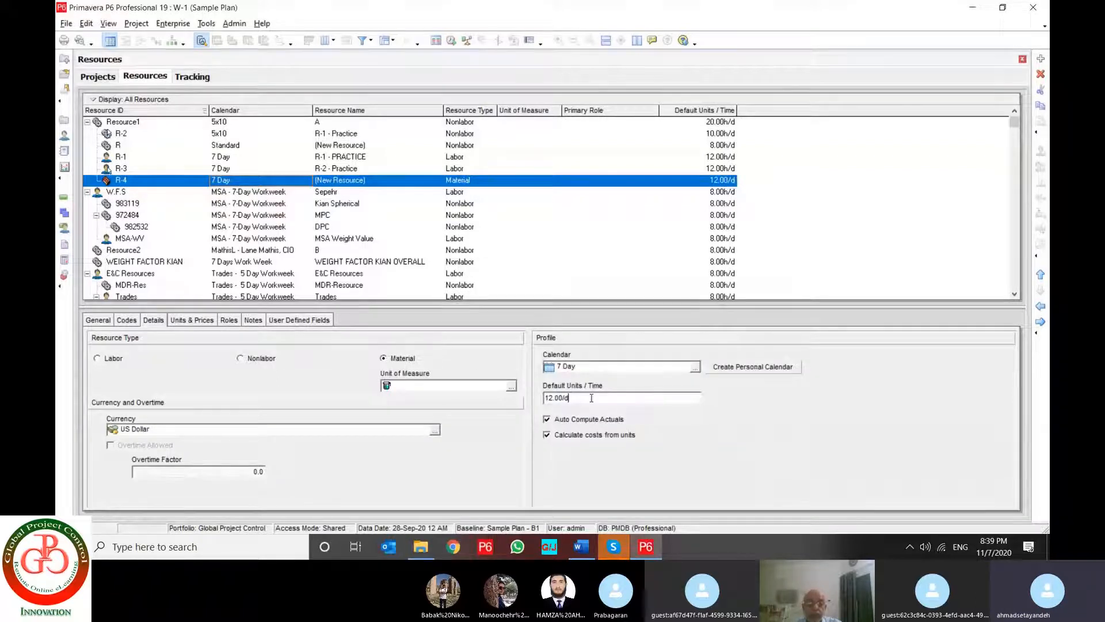
drag(591, 398, 536, 398)
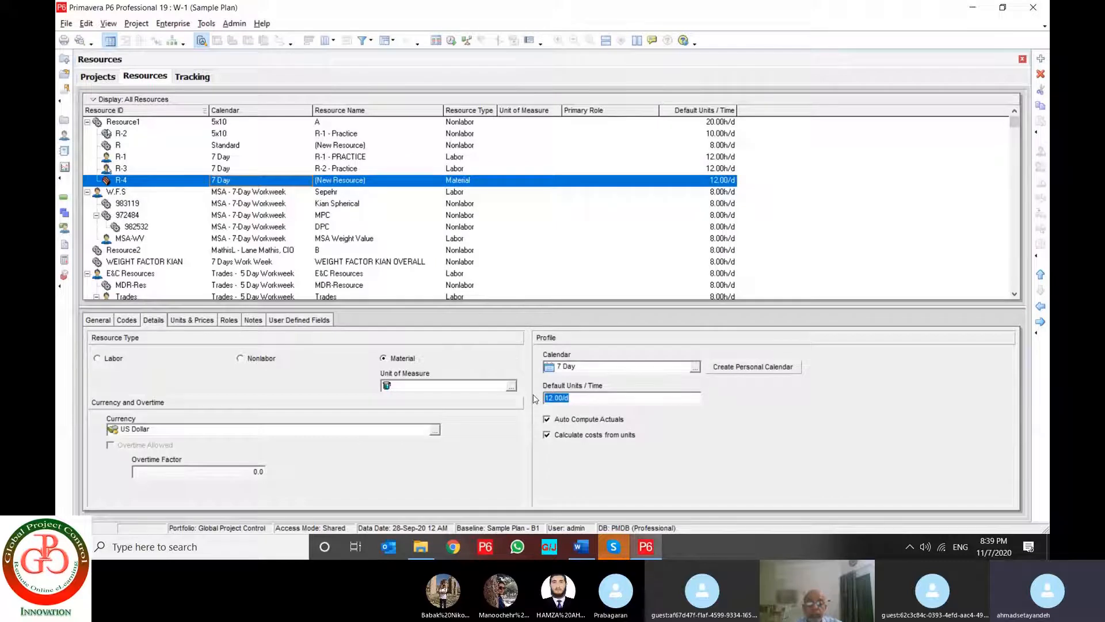
click(196, 322)
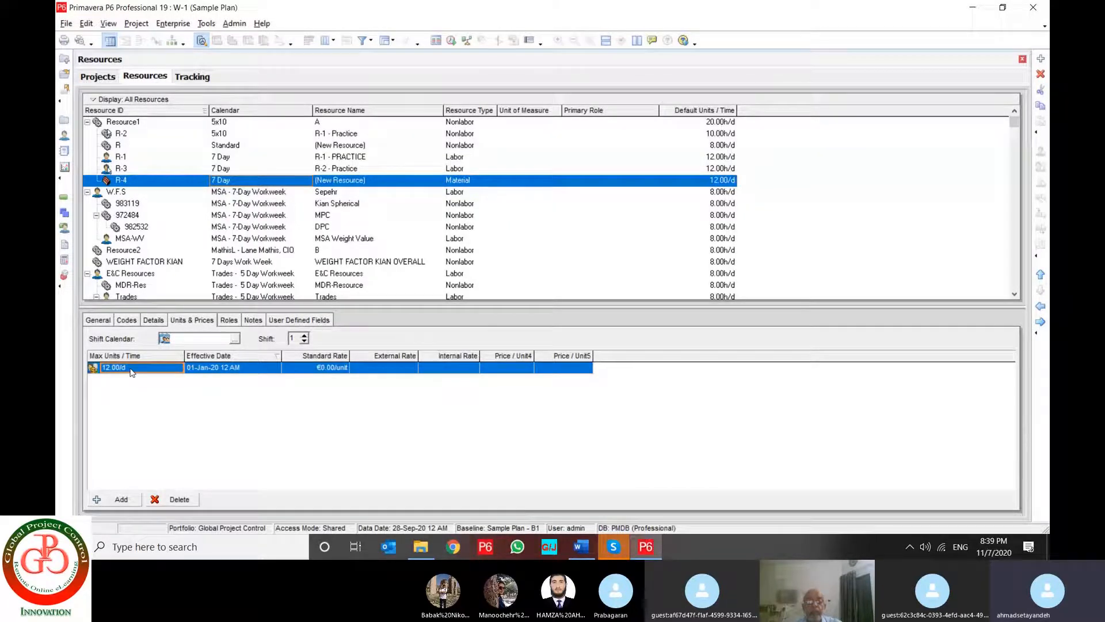
click(221, 369)
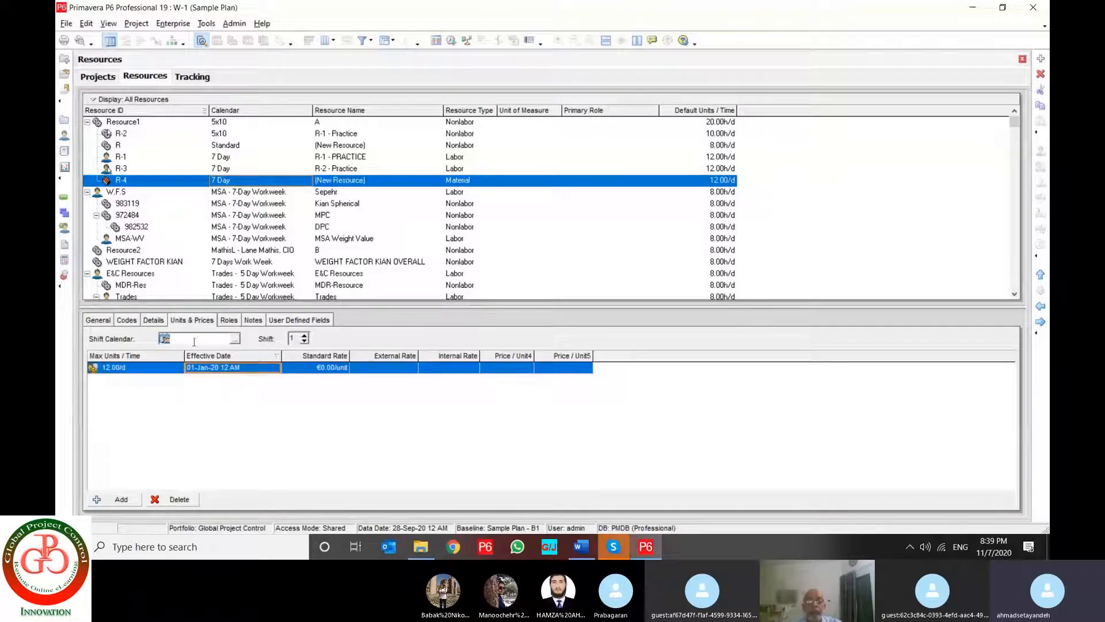
click(339, 368)
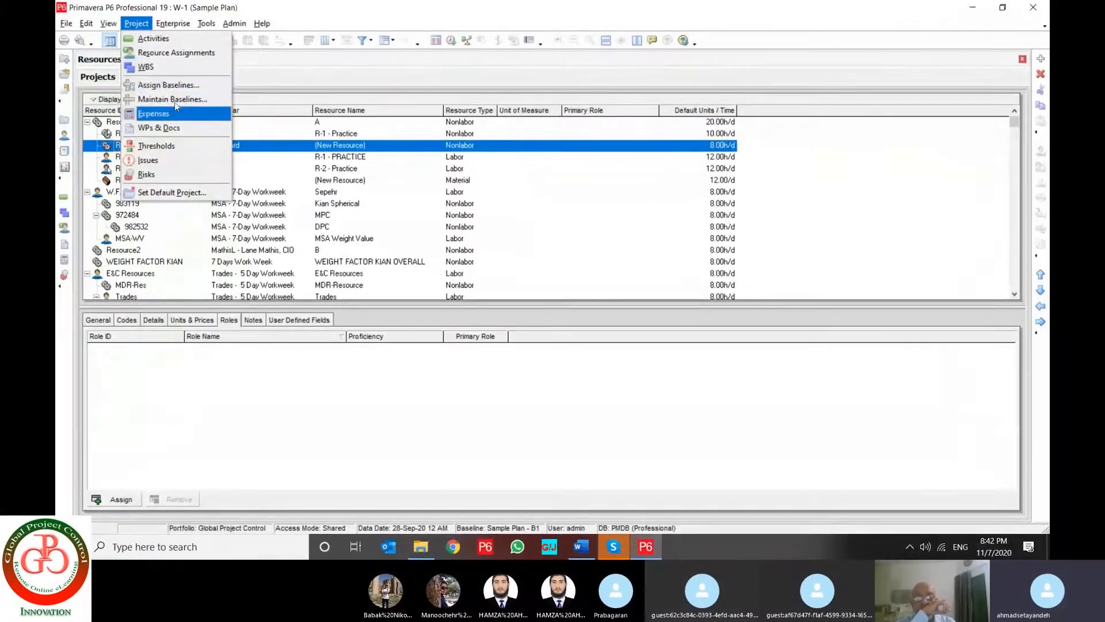
- Examine the enterprise Roles, viewing the prices and limits of Power.R-1 and the general details of Power.Ops.OP
mouse_move(172, 23)
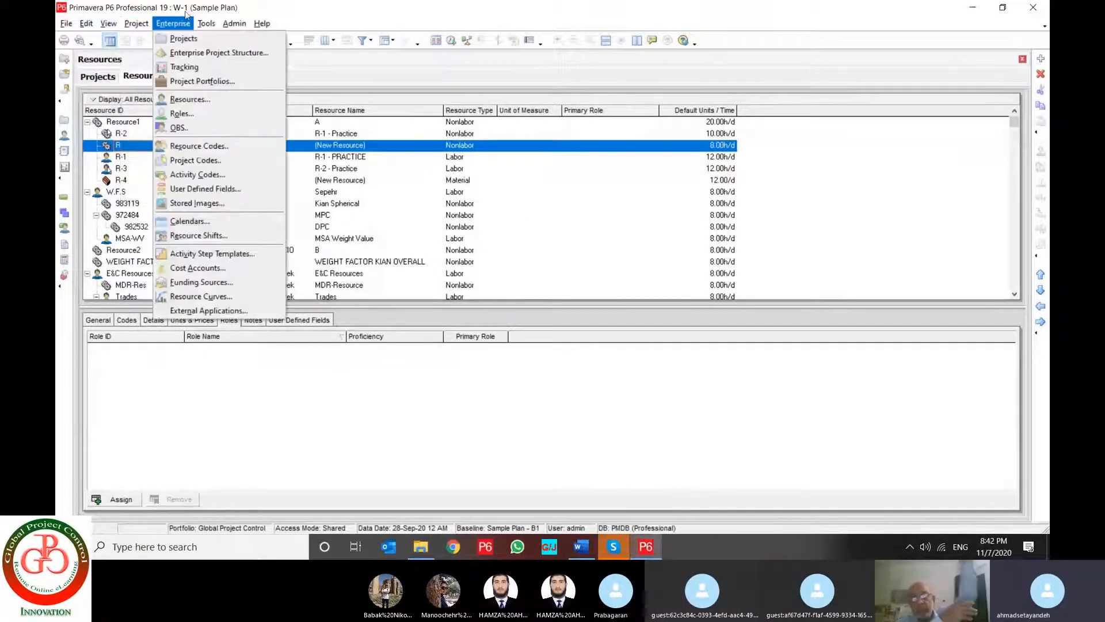
click(187, 114)
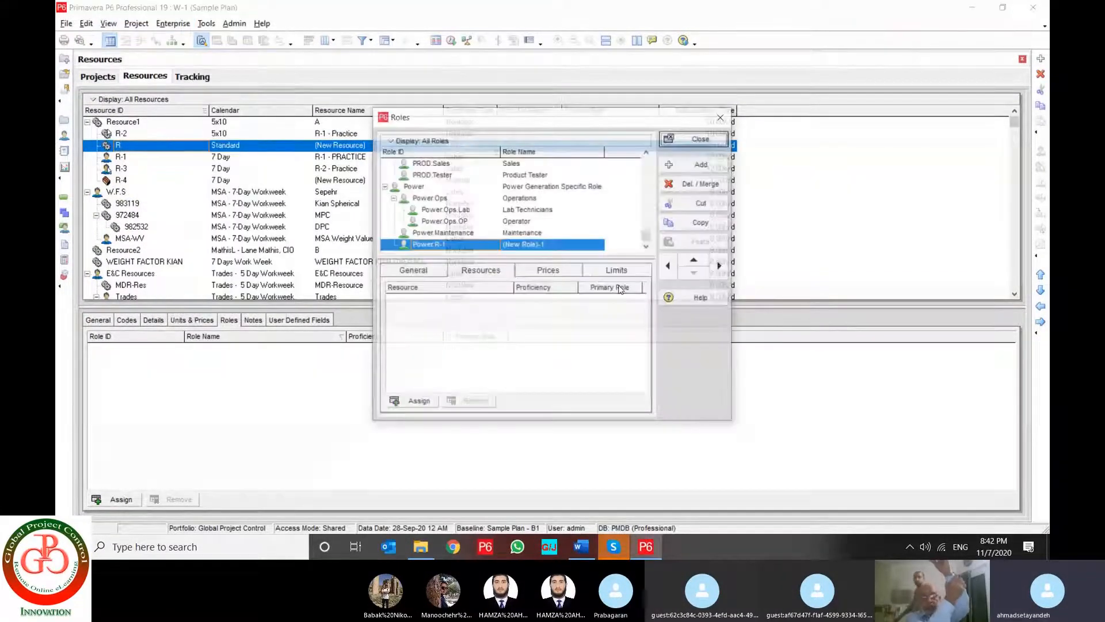
click(549, 270)
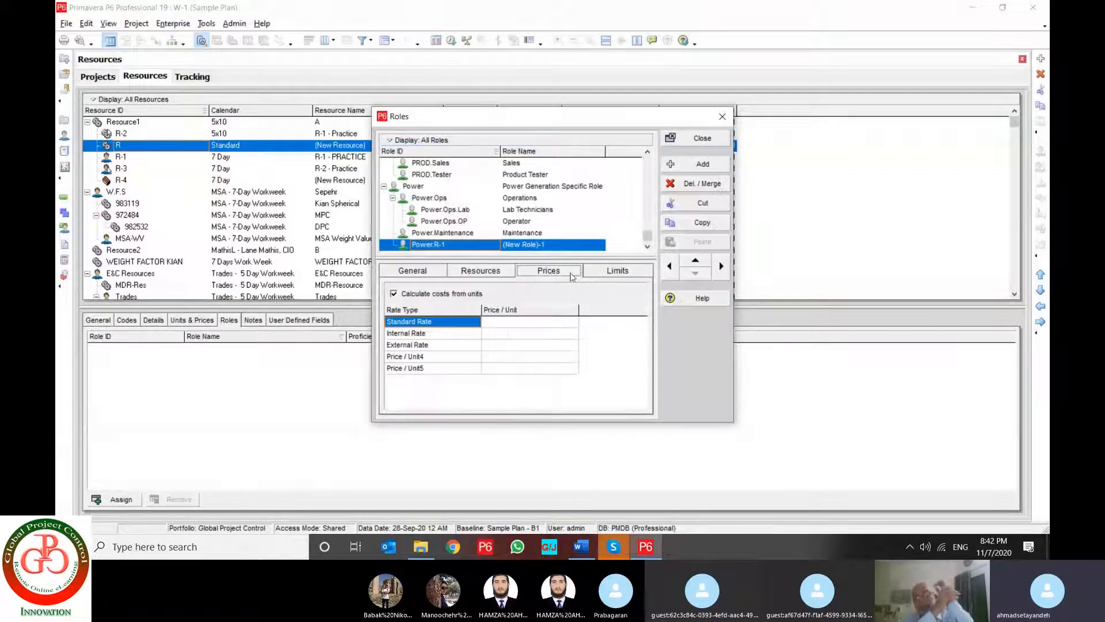
click(609, 273)
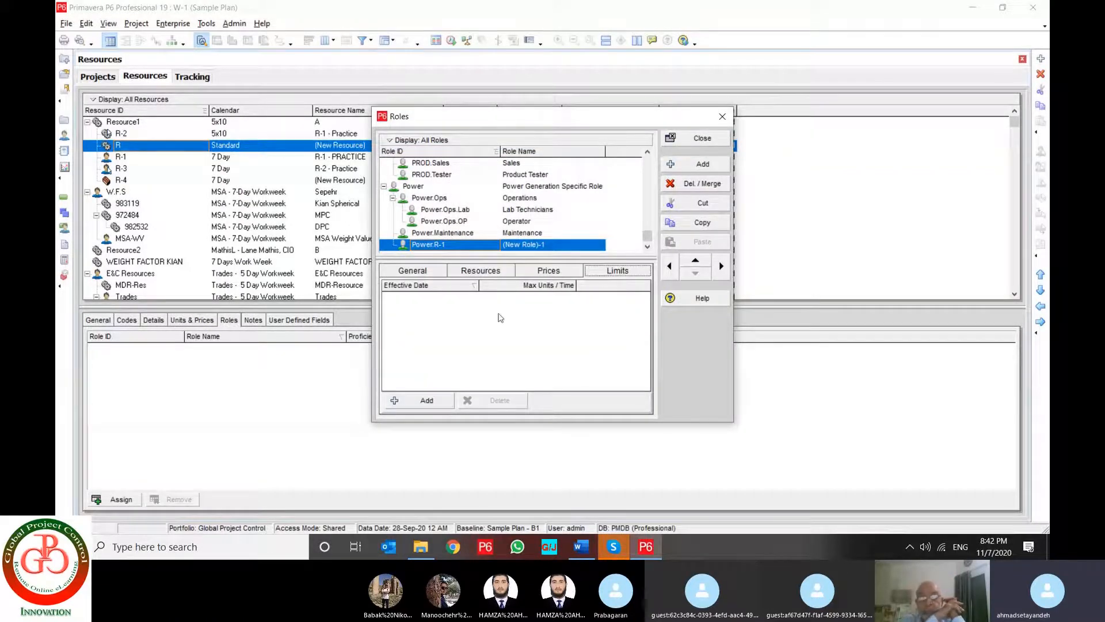
click(477, 234)
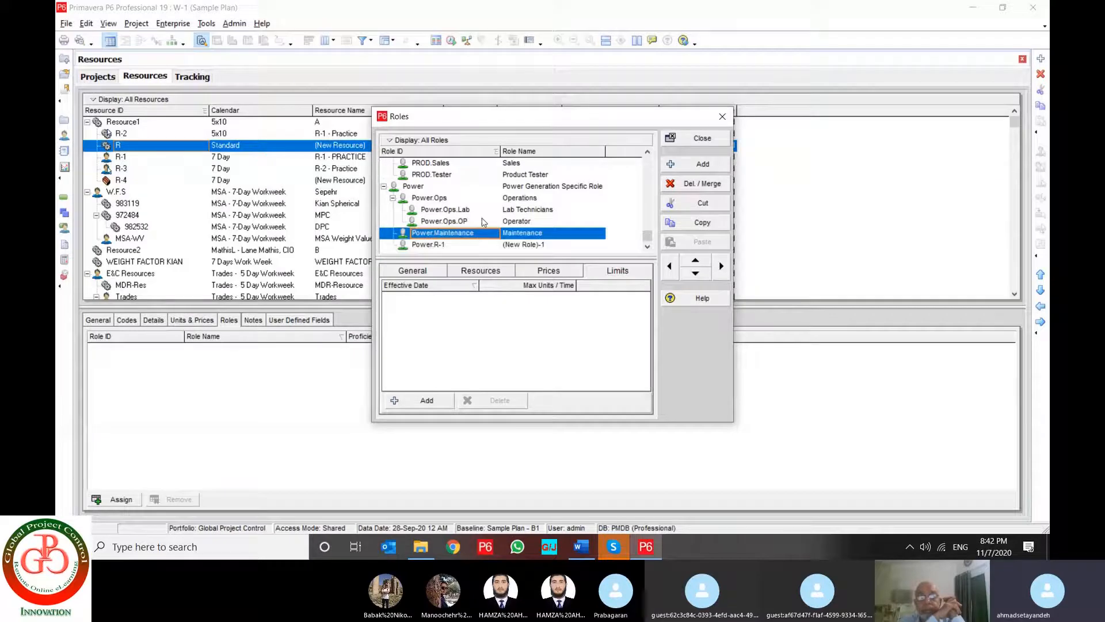
click(482, 221)
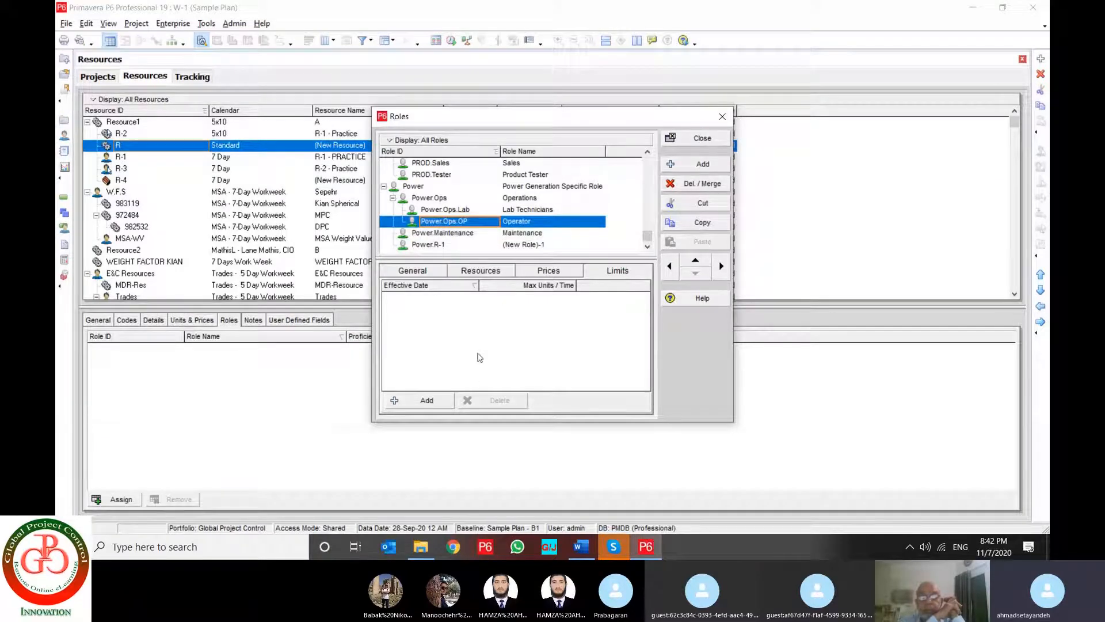
click(427, 275)
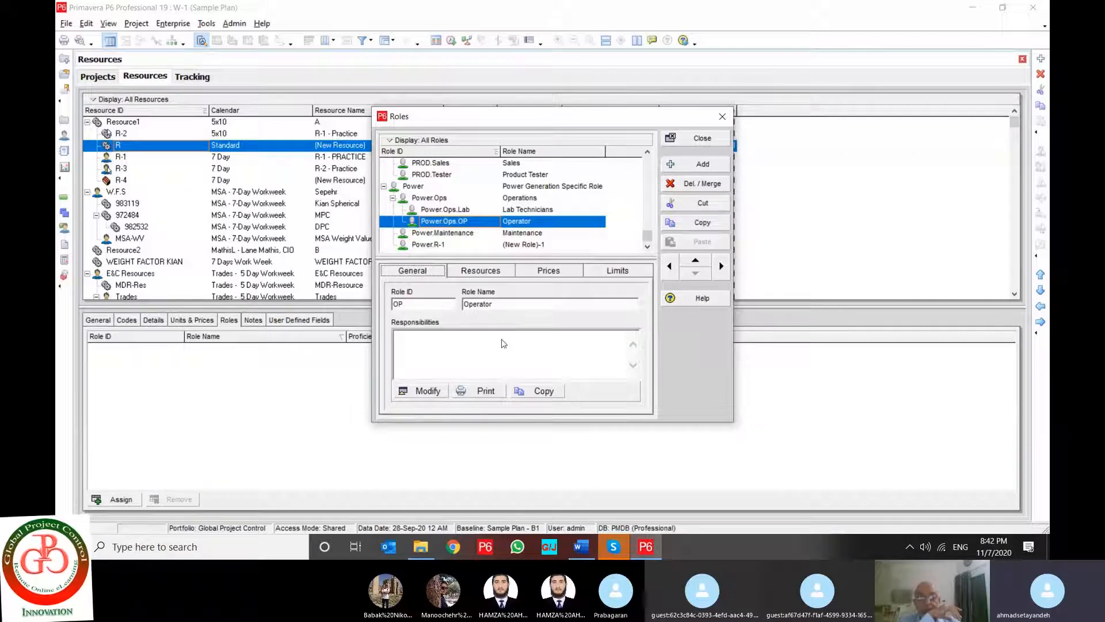
click(708, 143)
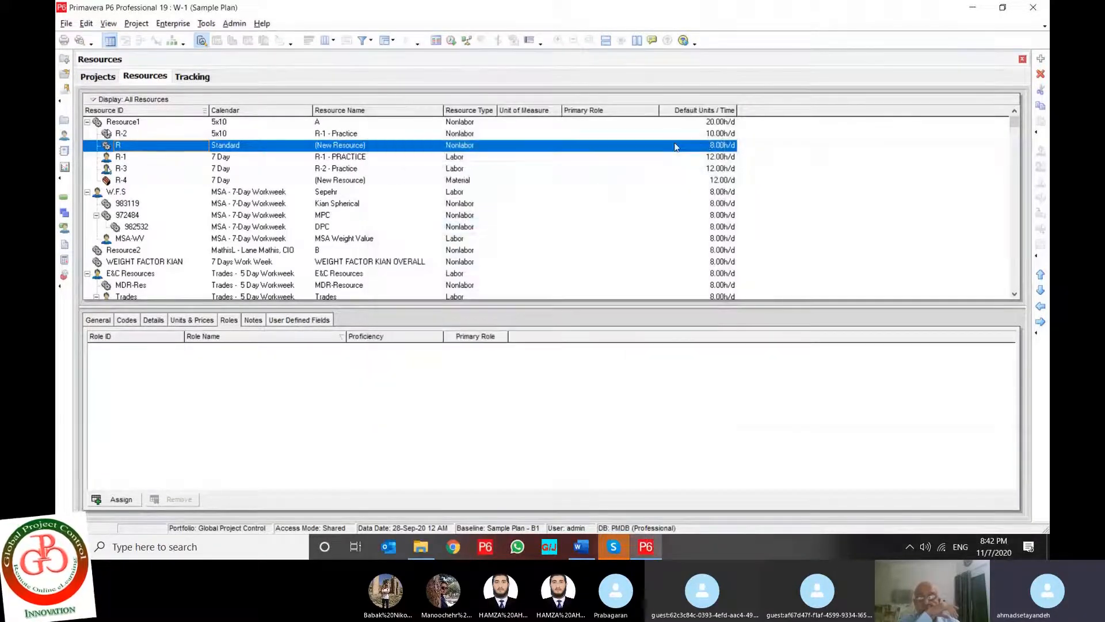
- Add an OBS element named "sample OBS" directly under Enterprise, accepting the filter change to all OBS elements
click(173, 23)
click(209, 127)
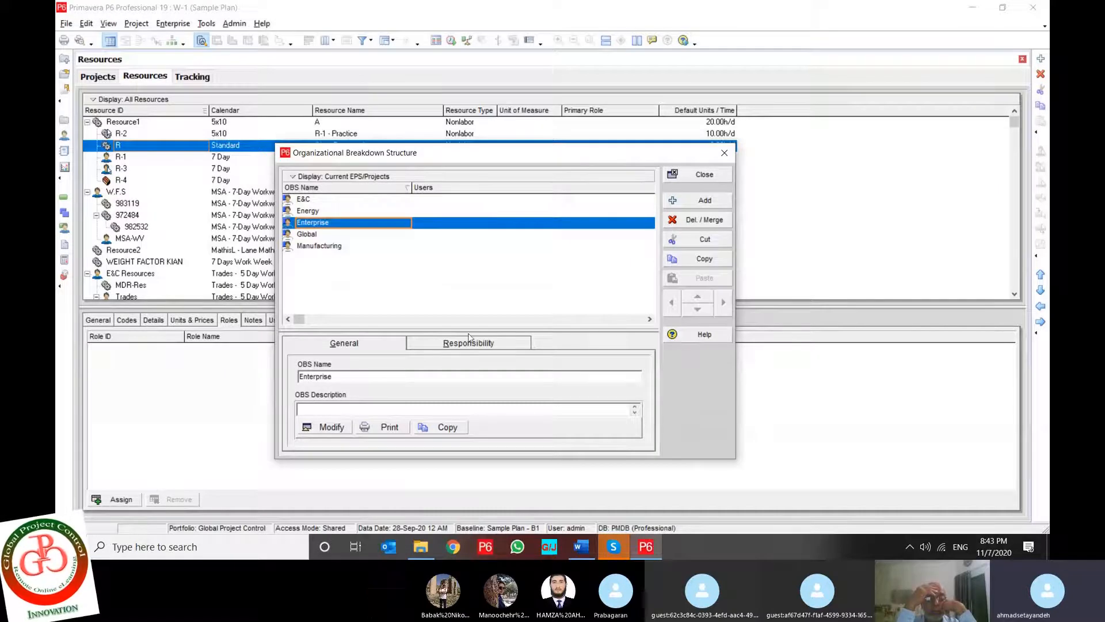
click(673, 200)
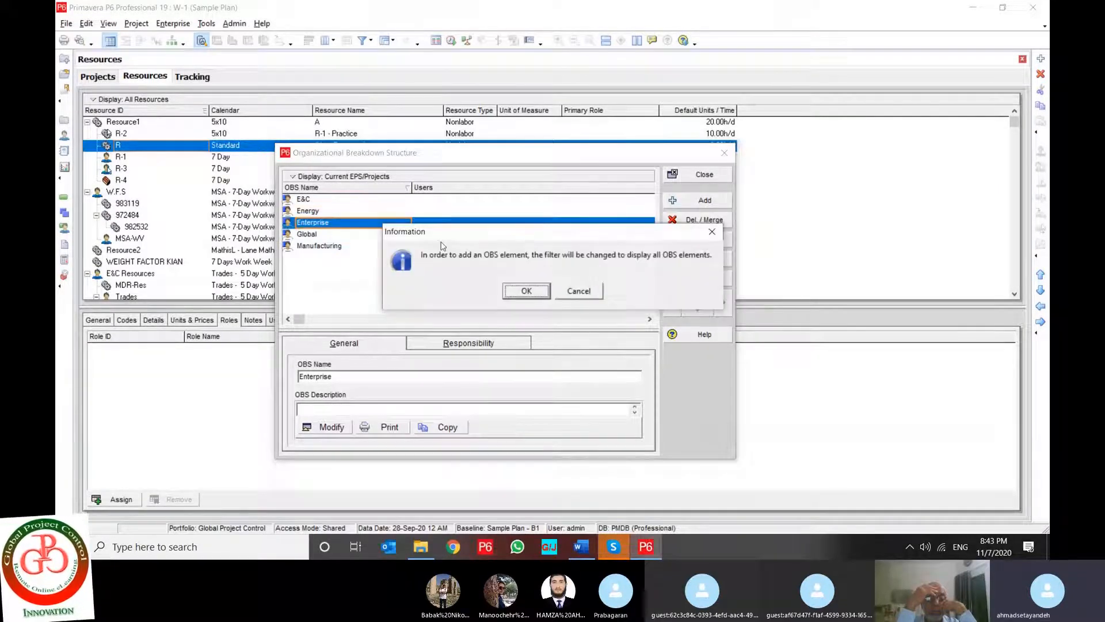
click(525, 290)
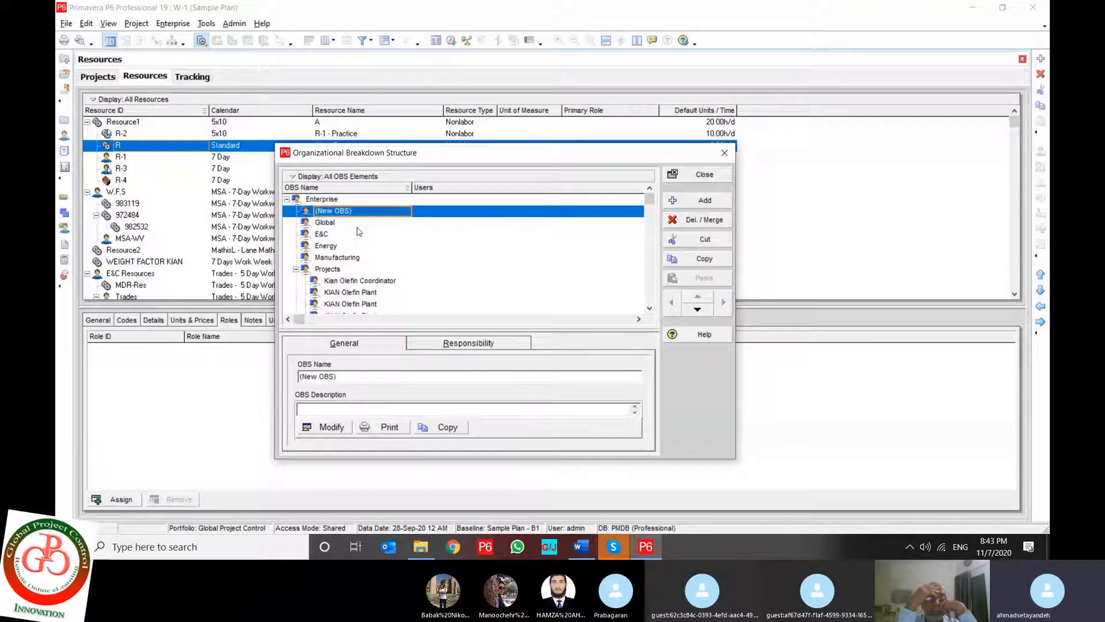
click(365, 212)
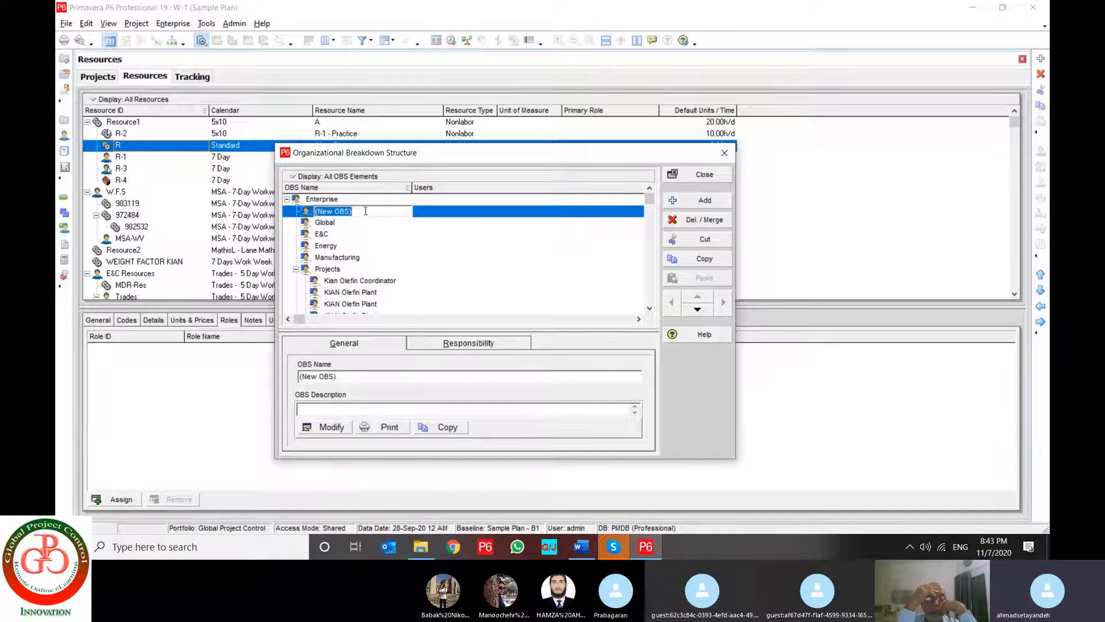
text(sa)
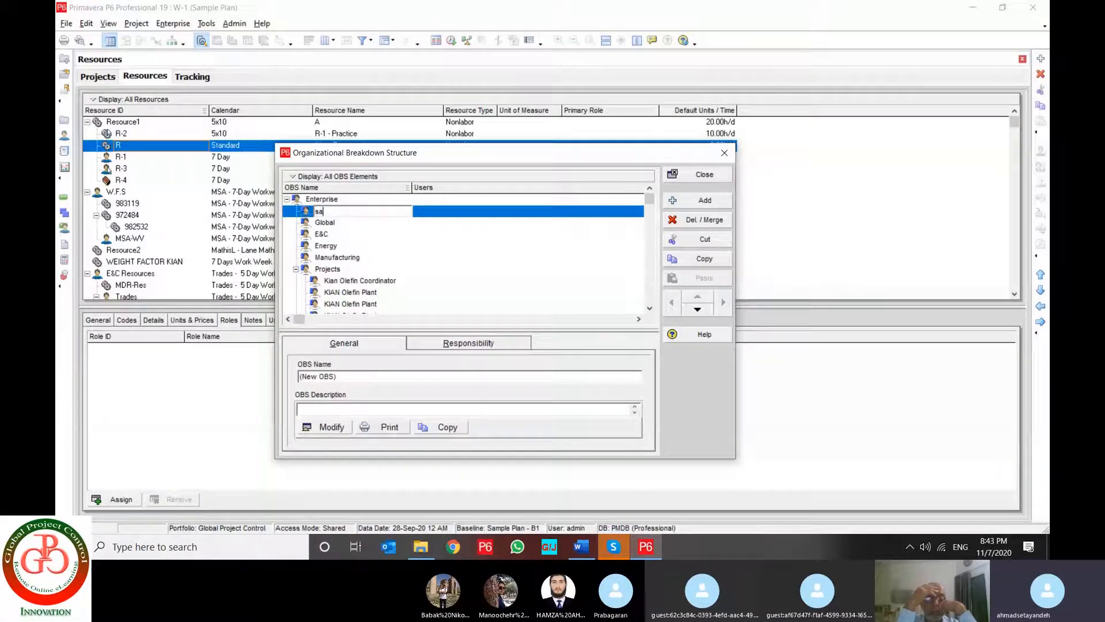
text(mple OB)
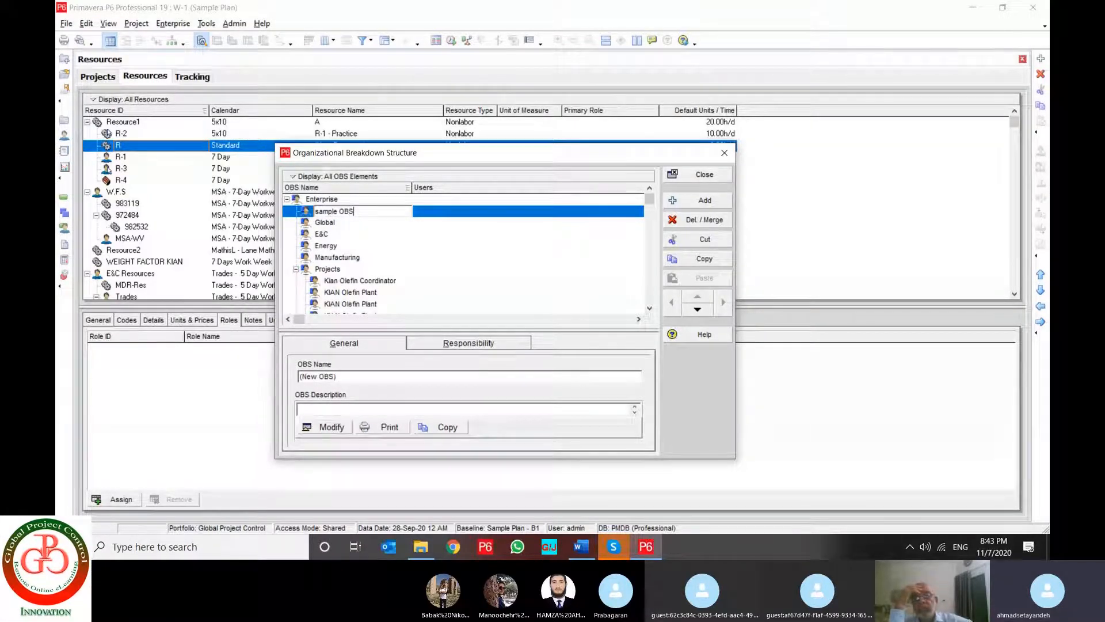
text(S)
key(Return)
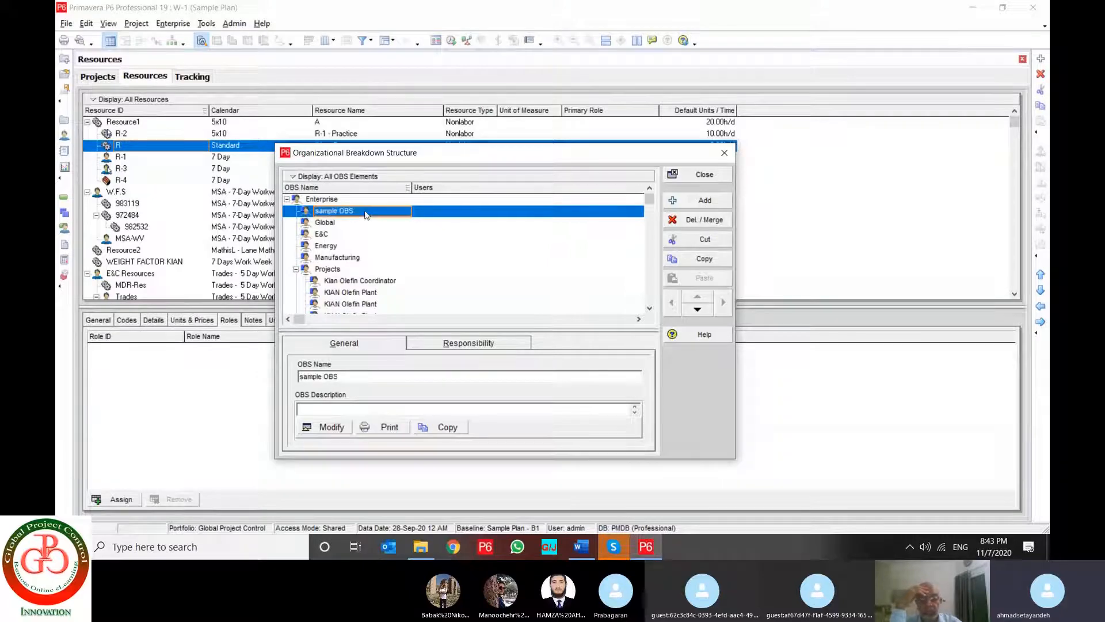
- Examine the responsibility and general details of sample OBS, and read the Energy element's OBS description without changing it
click(482, 344)
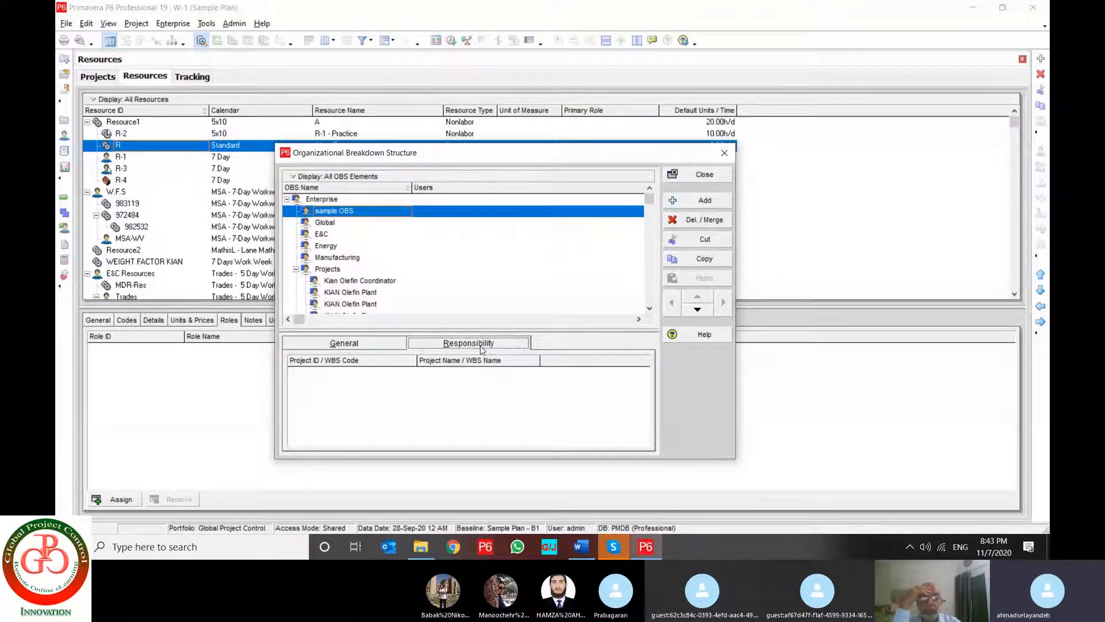
click(357, 344)
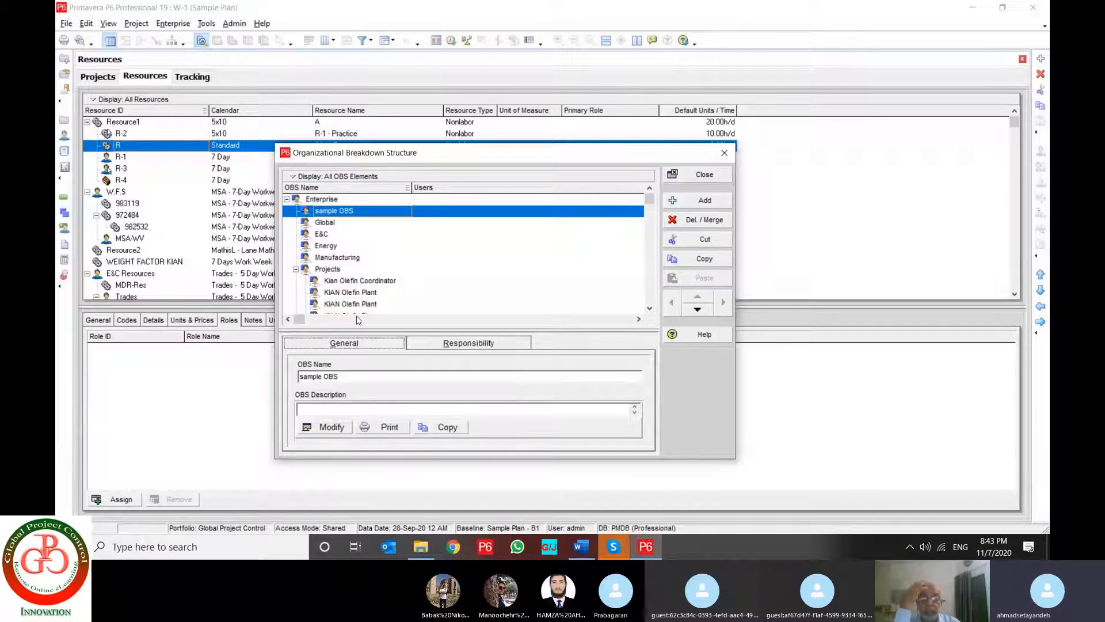
click(339, 247)
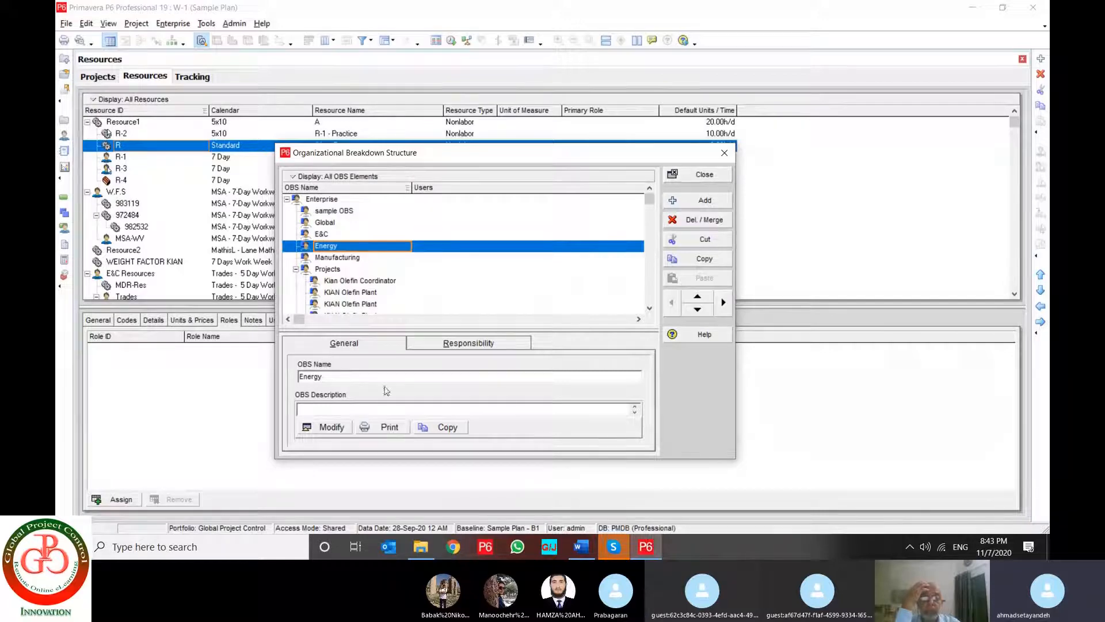
click(332, 427)
click(281, 176)
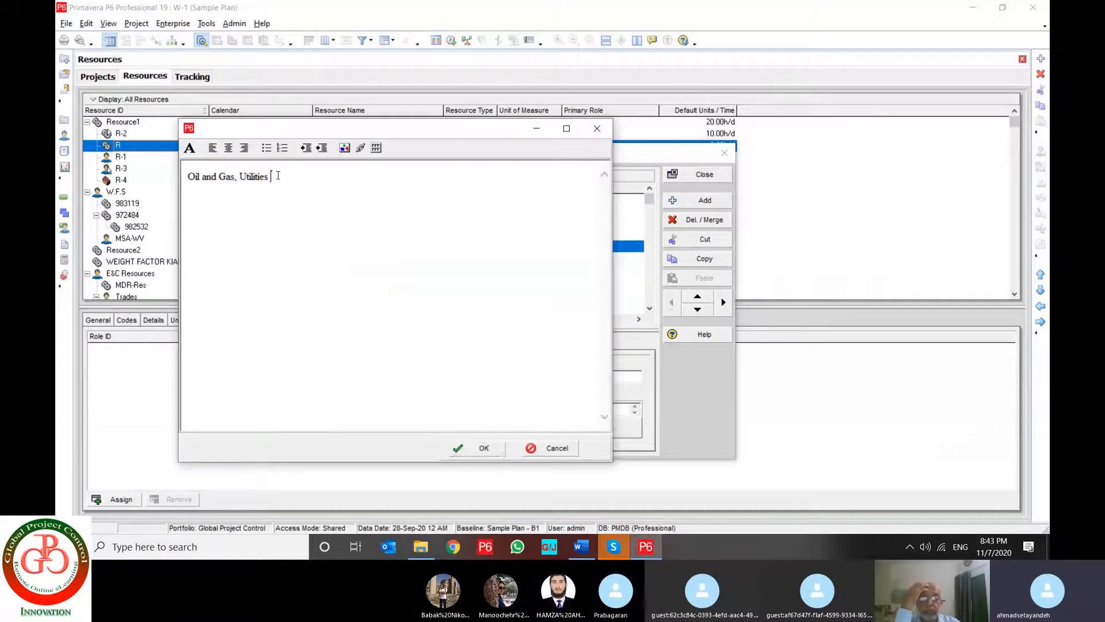
drag(281, 176, 168, 182)
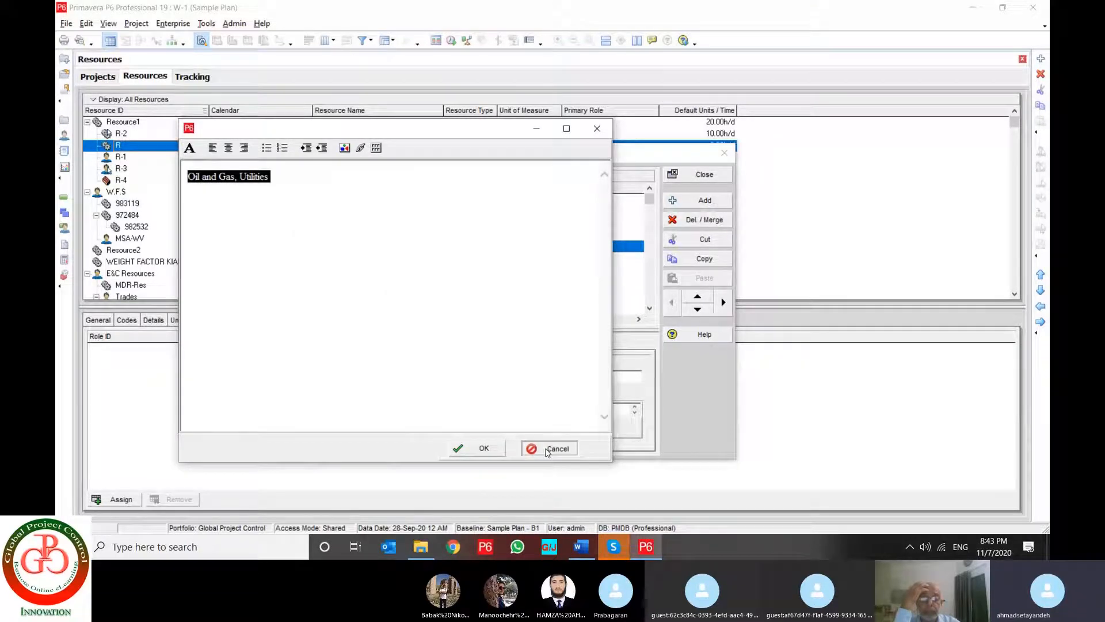
click(544, 448)
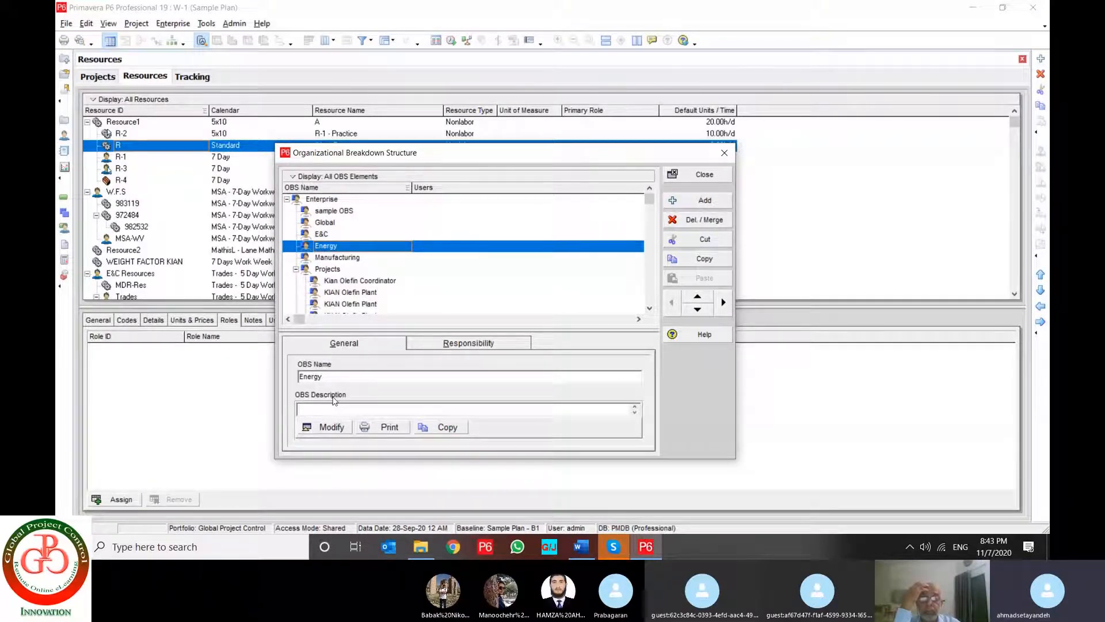
- Review the projects and WBS elements under Energy's responsibility, compare them with sample OBS, and close the OBS dialog
click(465, 343)
click(384, 396)
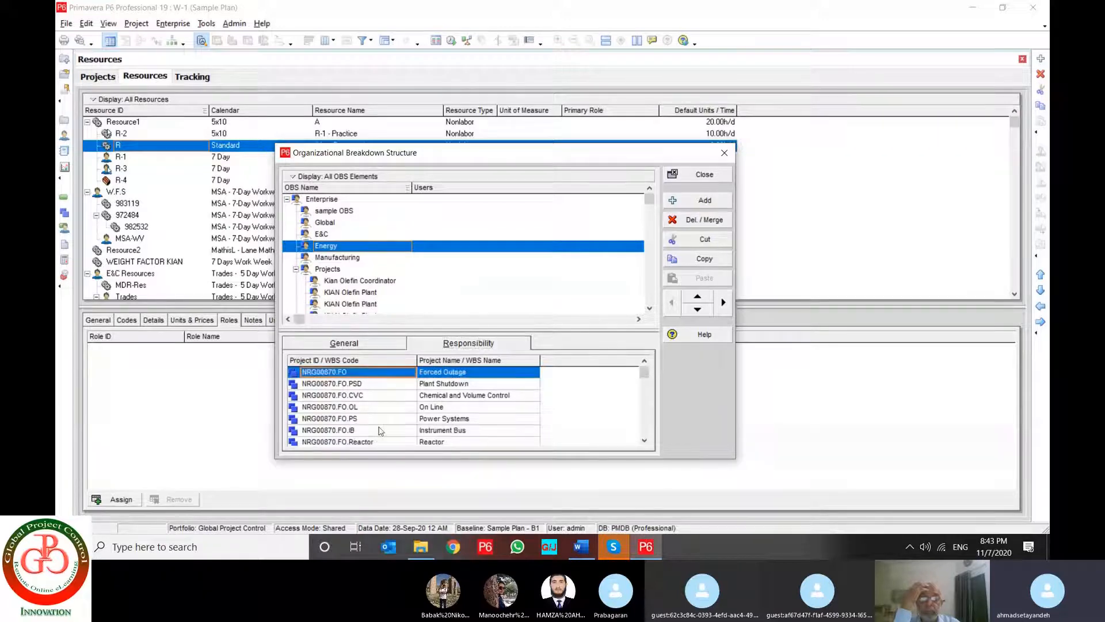
scroll(380, 430, down, 10)
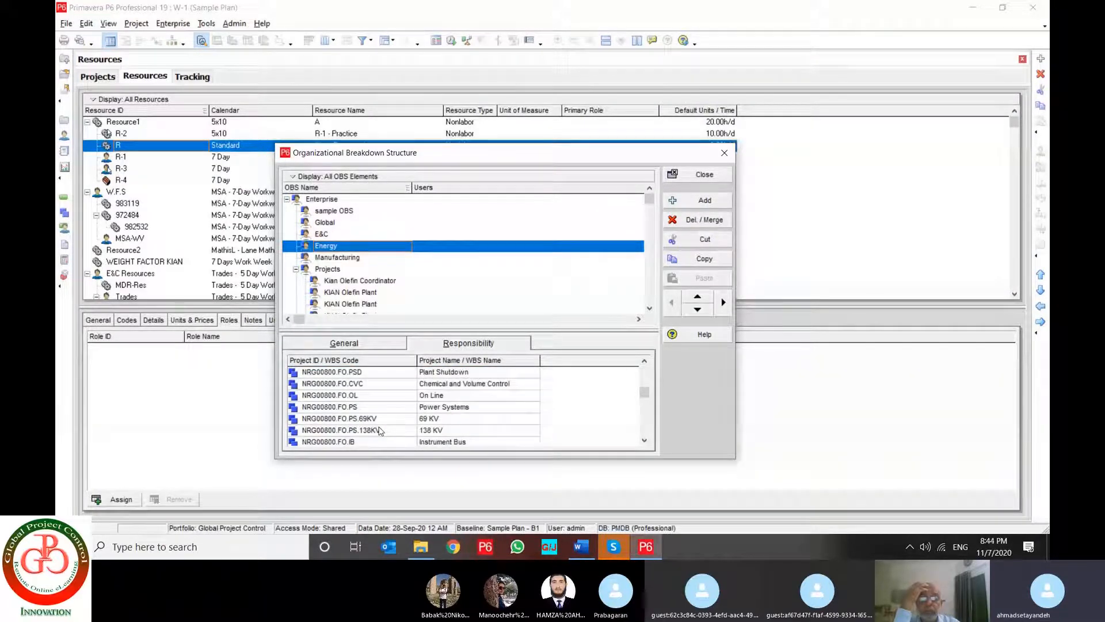
scroll(380, 431, up, 5)
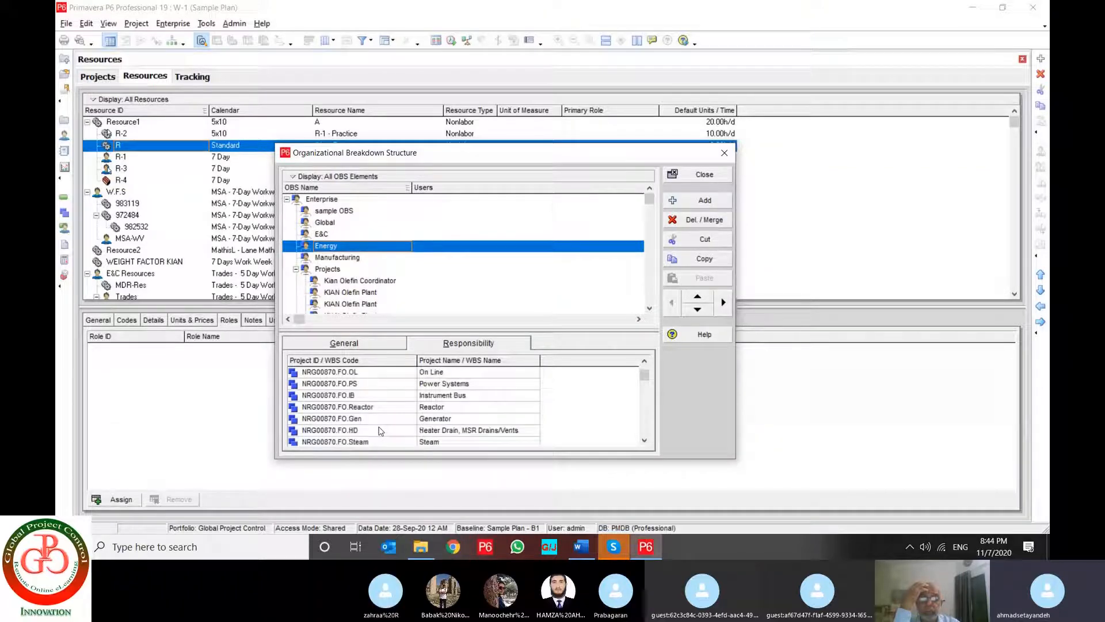
scroll(379, 431, up, 2)
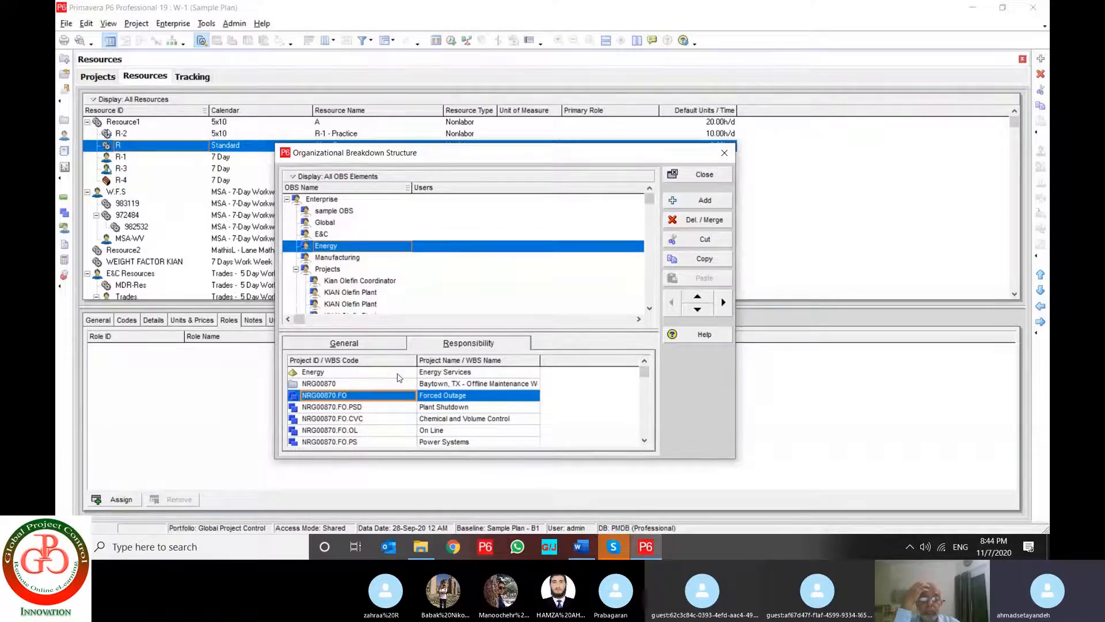
click(340, 212)
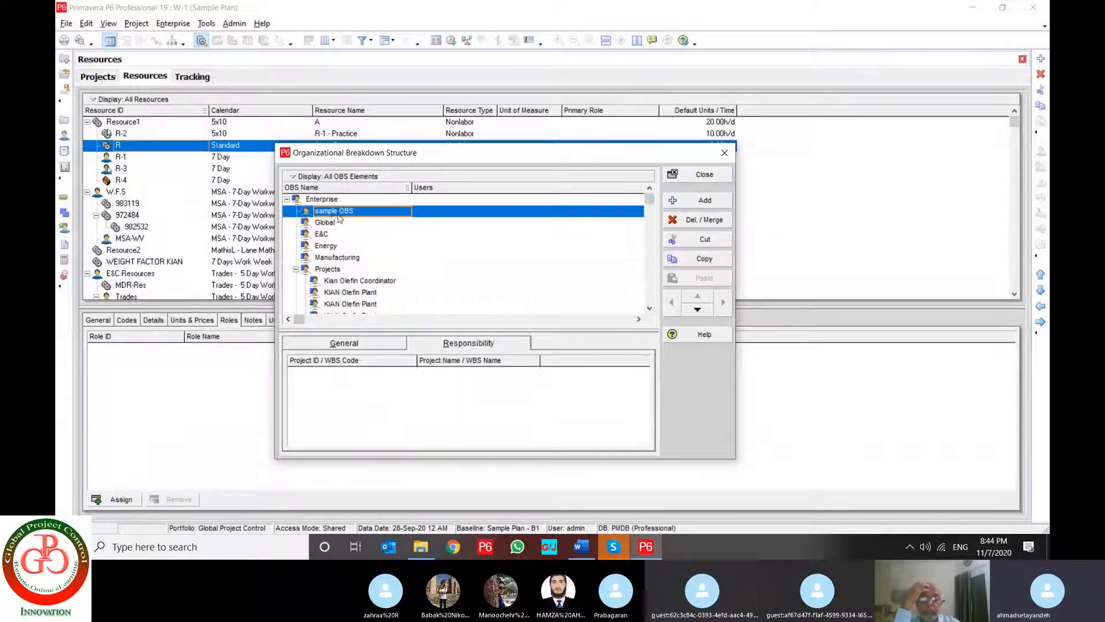
click(704, 174)
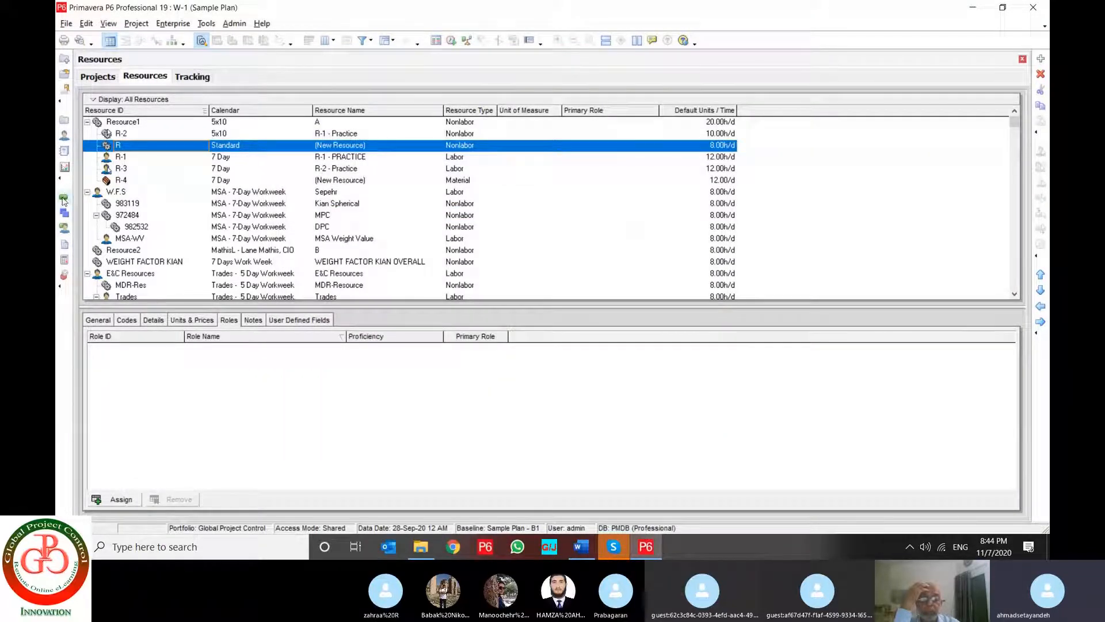
- Assign sample OBS as responsible manager of project W-1 and of all its WBS elements
click(65, 120)
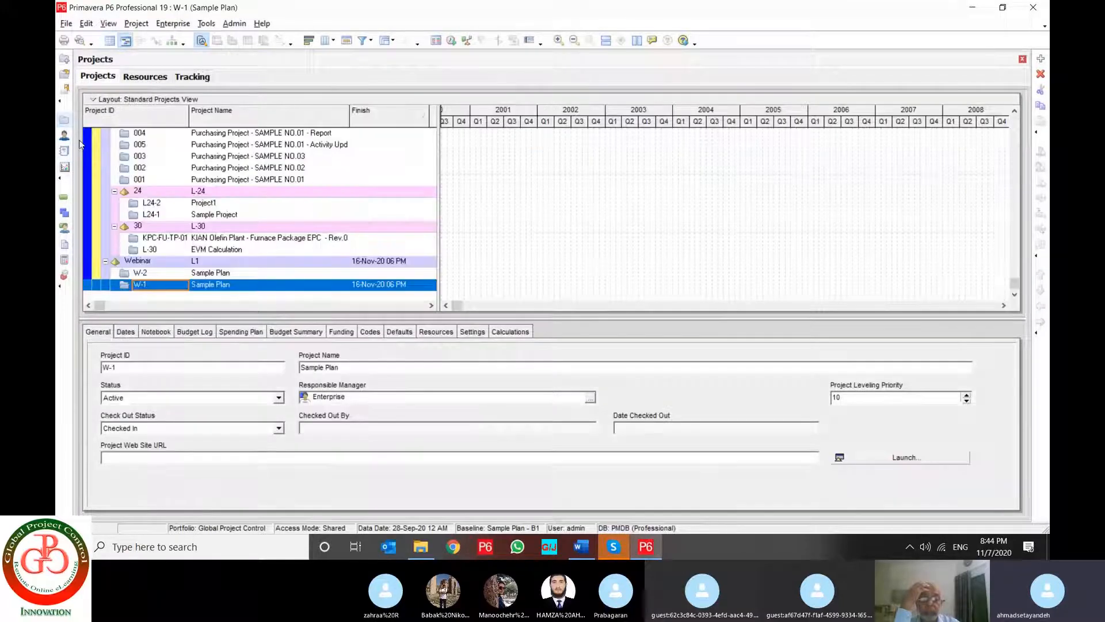
click(591, 398)
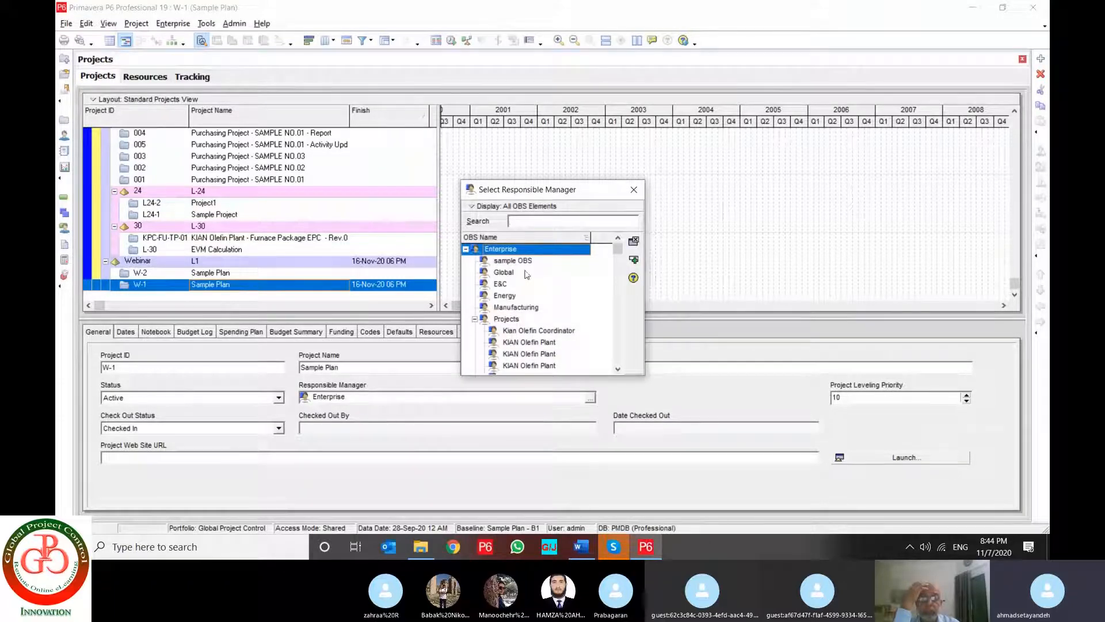
click(520, 262)
double_click(520, 262)
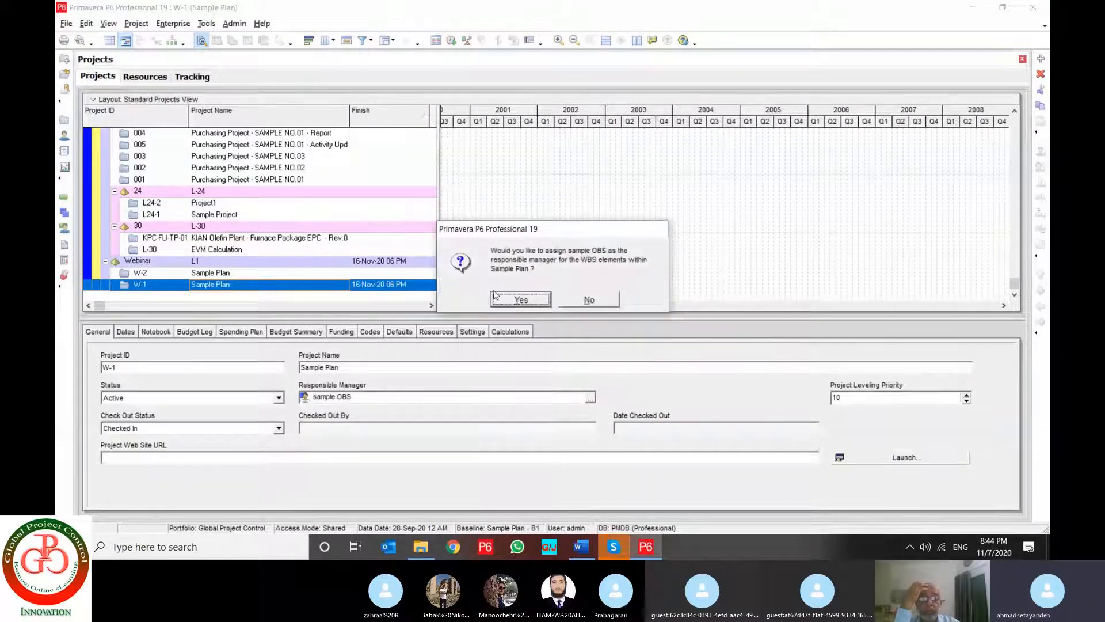
click(521, 300)
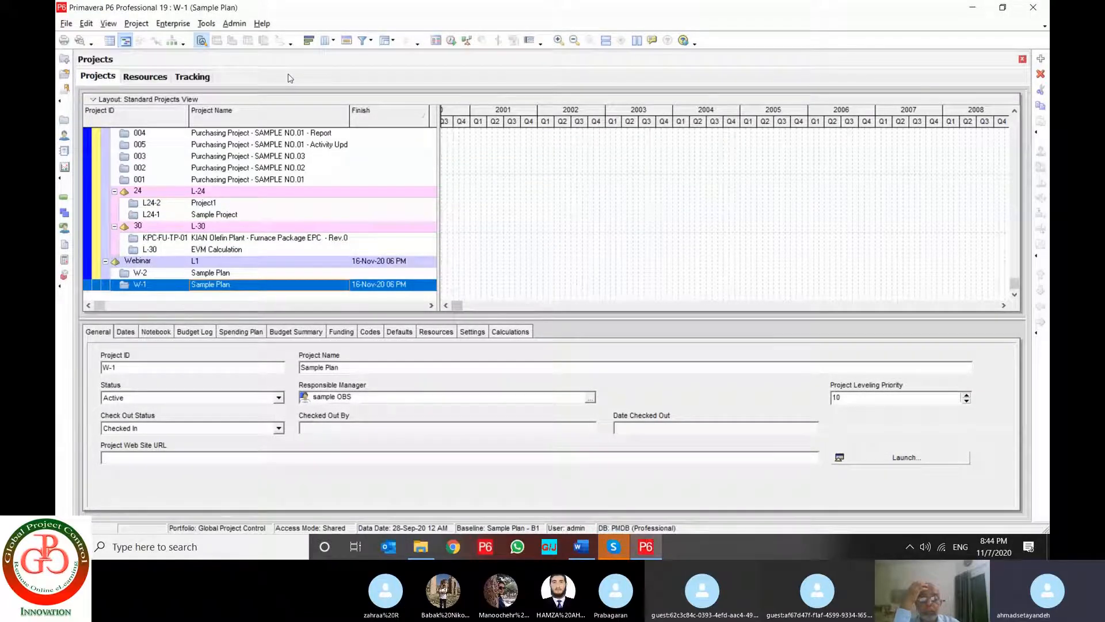
- Check the OBS responsibility list of sample OBS for project W-1 and its WBS elements, including Engineering, Construction and Opration
click(180, 26)
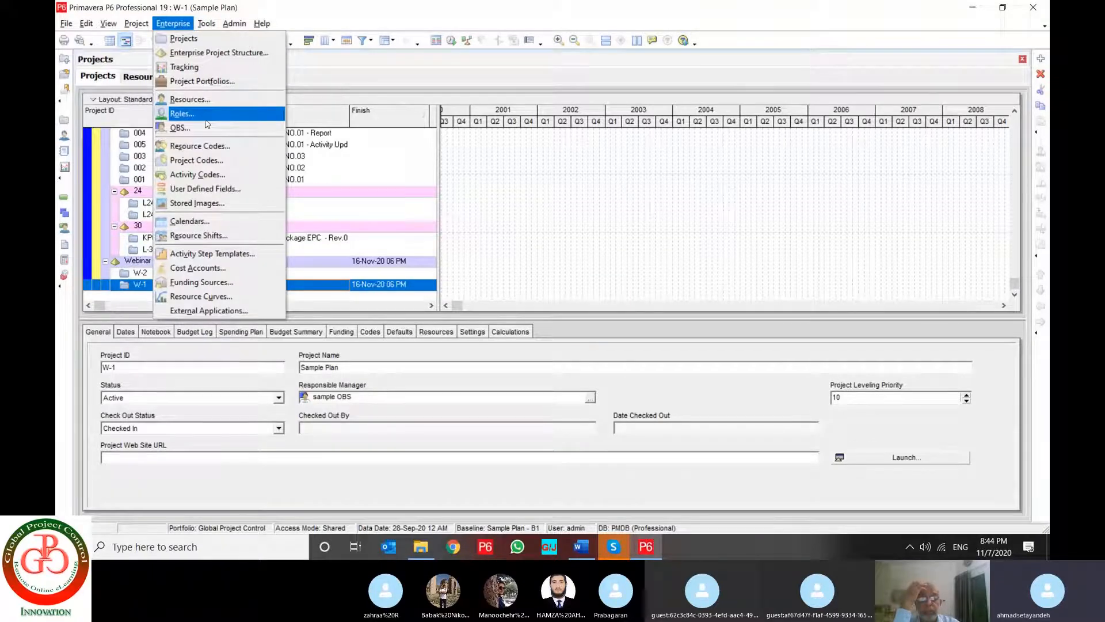
click(180, 127)
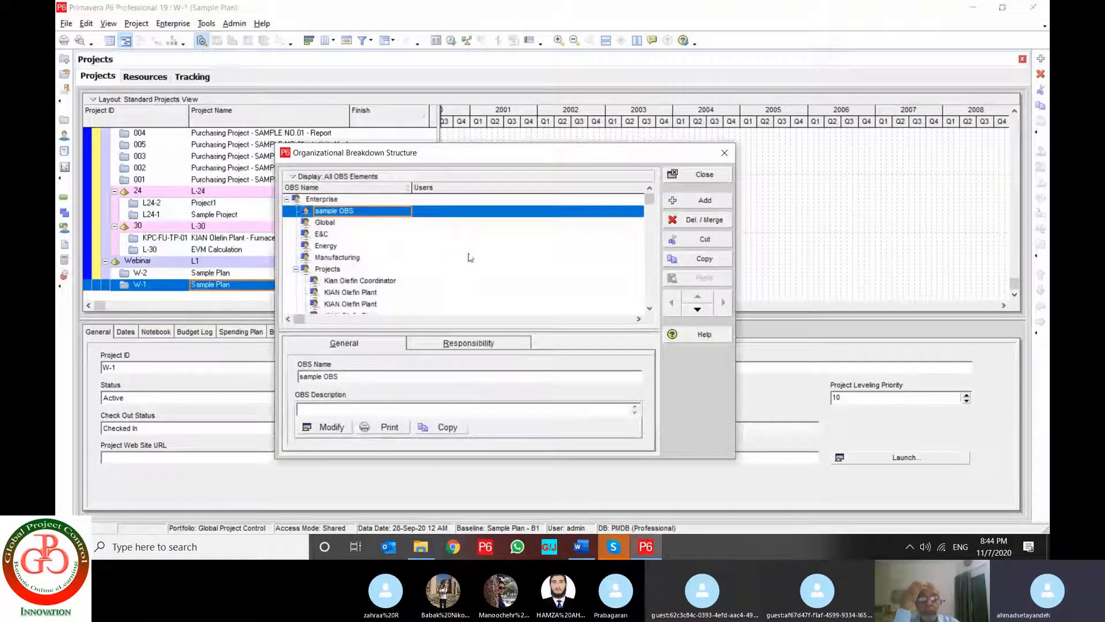
click(469, 343)
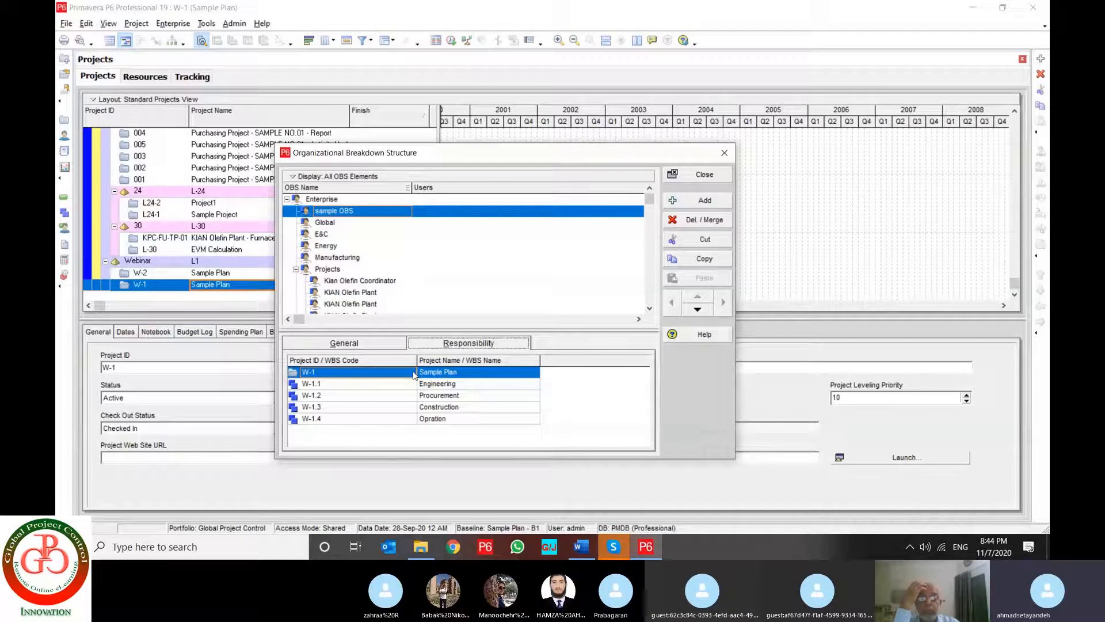
click(430, 385)
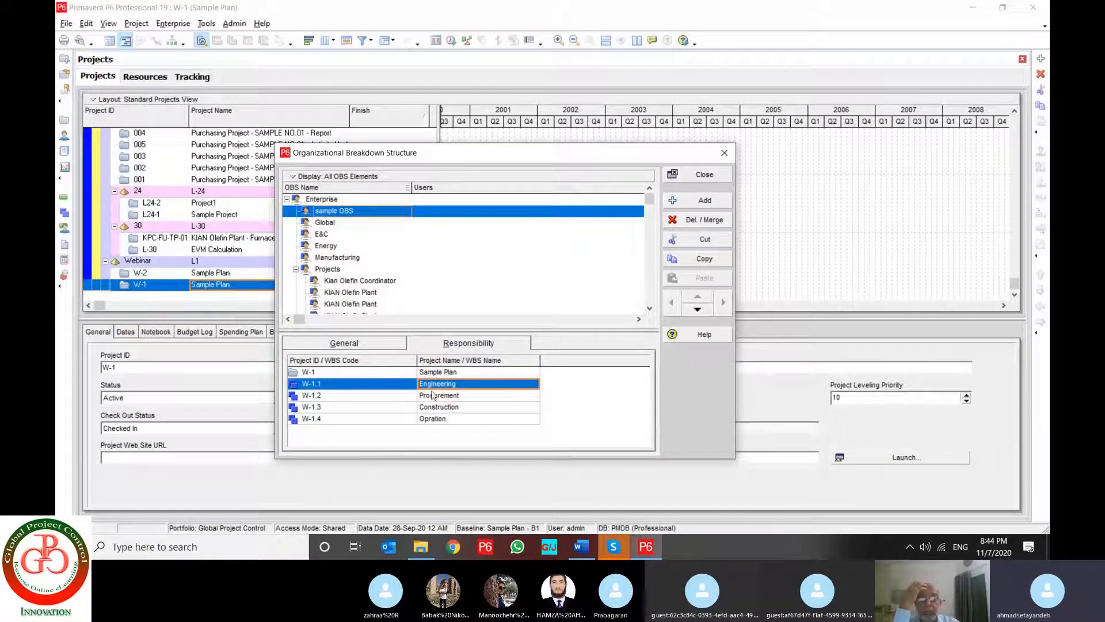
click(438, 407)
click(439, 420)
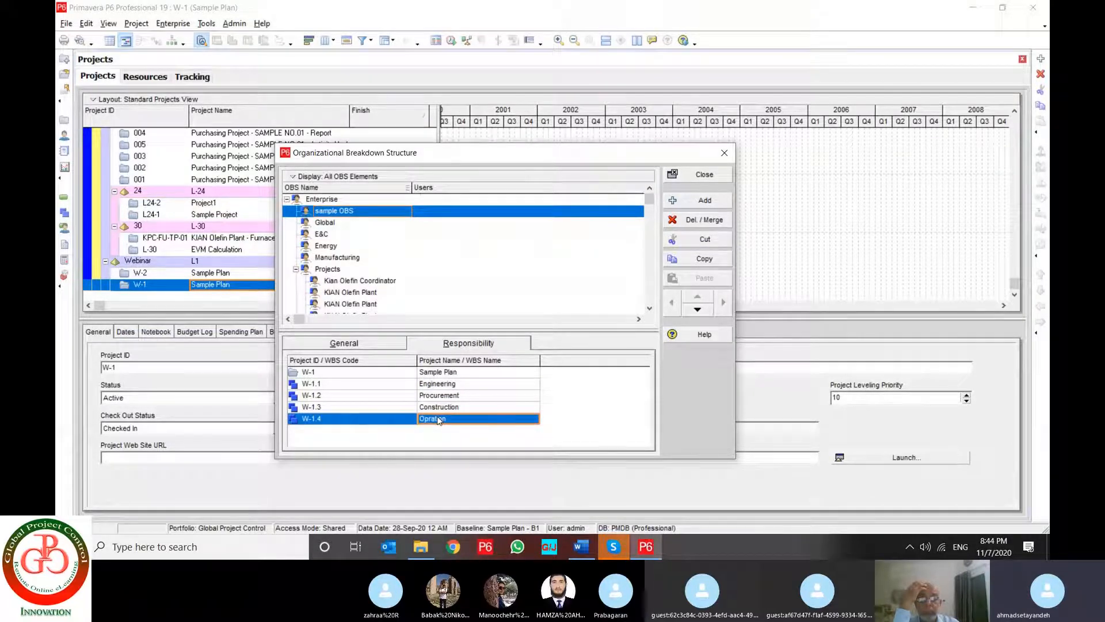
click(680, 179)
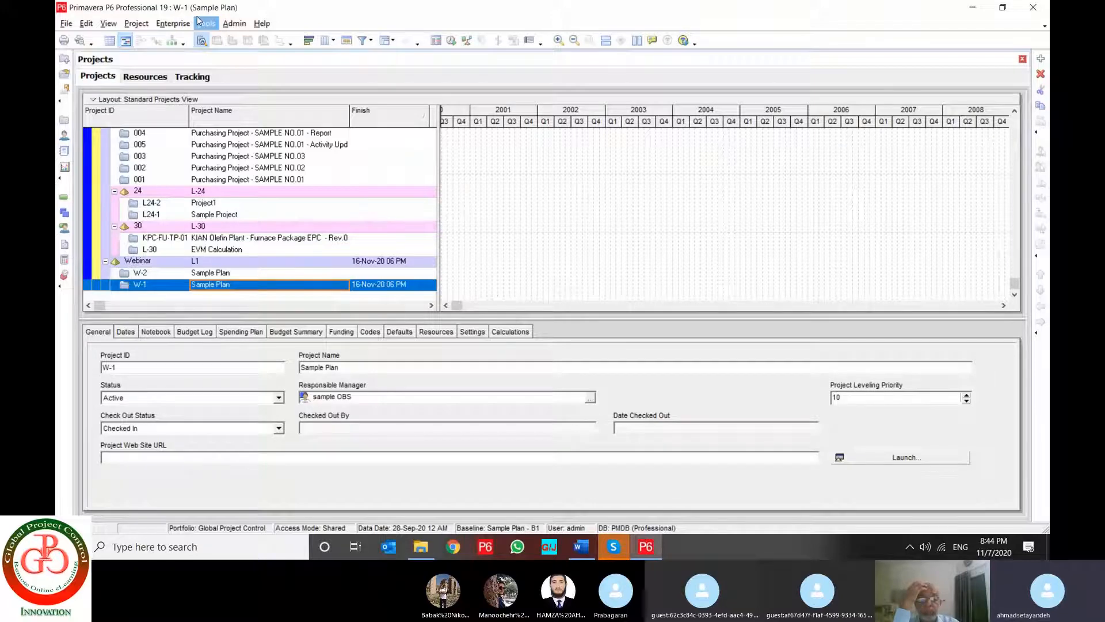
- Open the enterprise resource codes and look through the available code types, keeping Classification selected
click(172, 23)
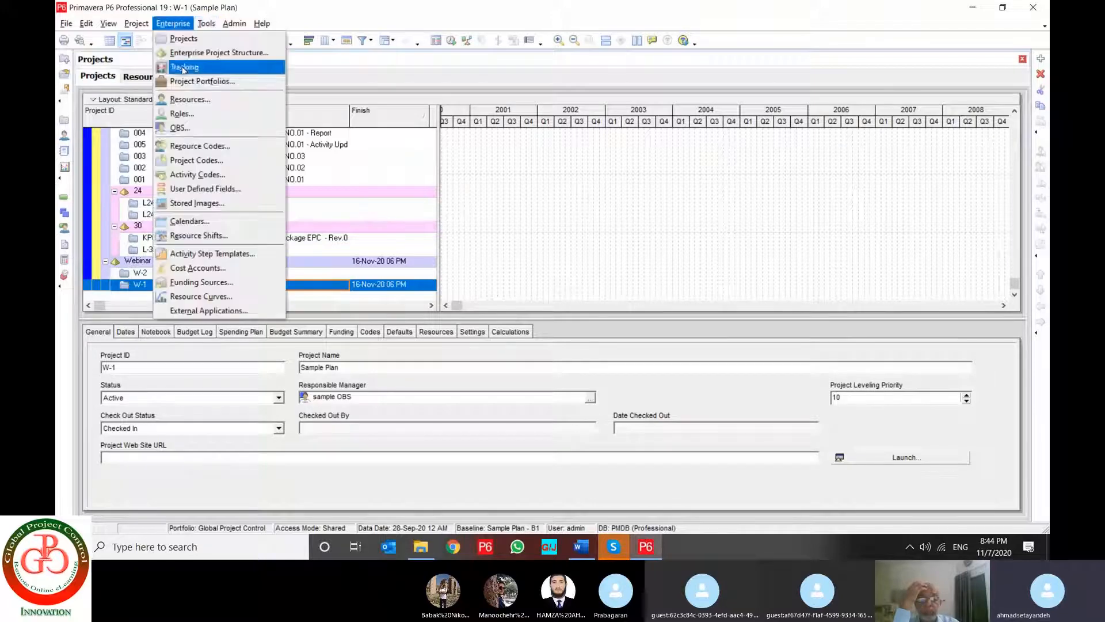
click(209, 147)
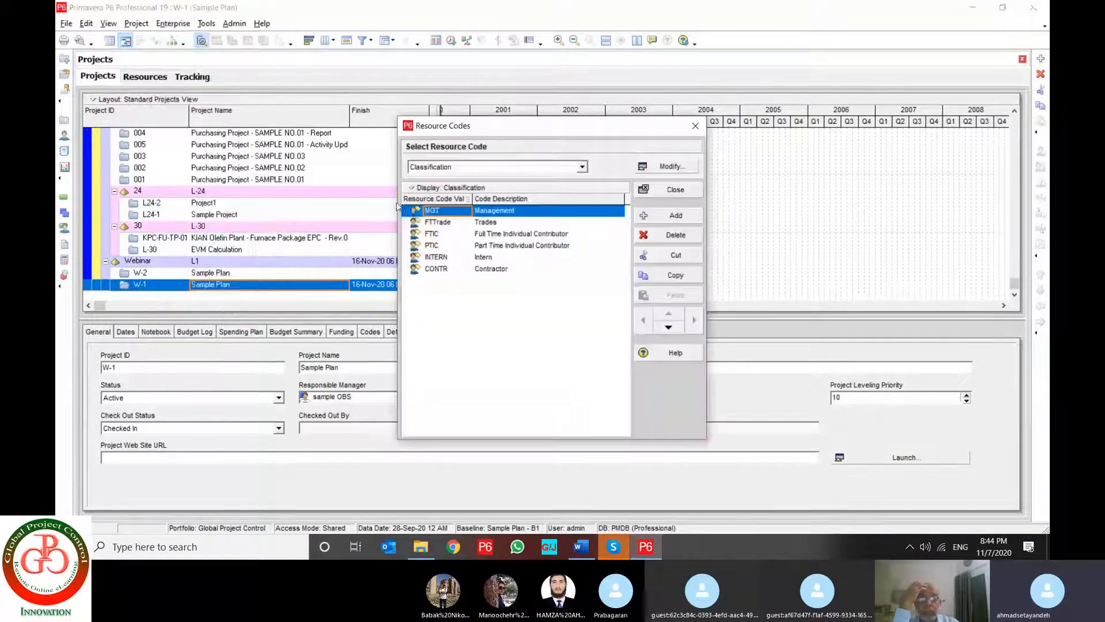
click(583, 167)
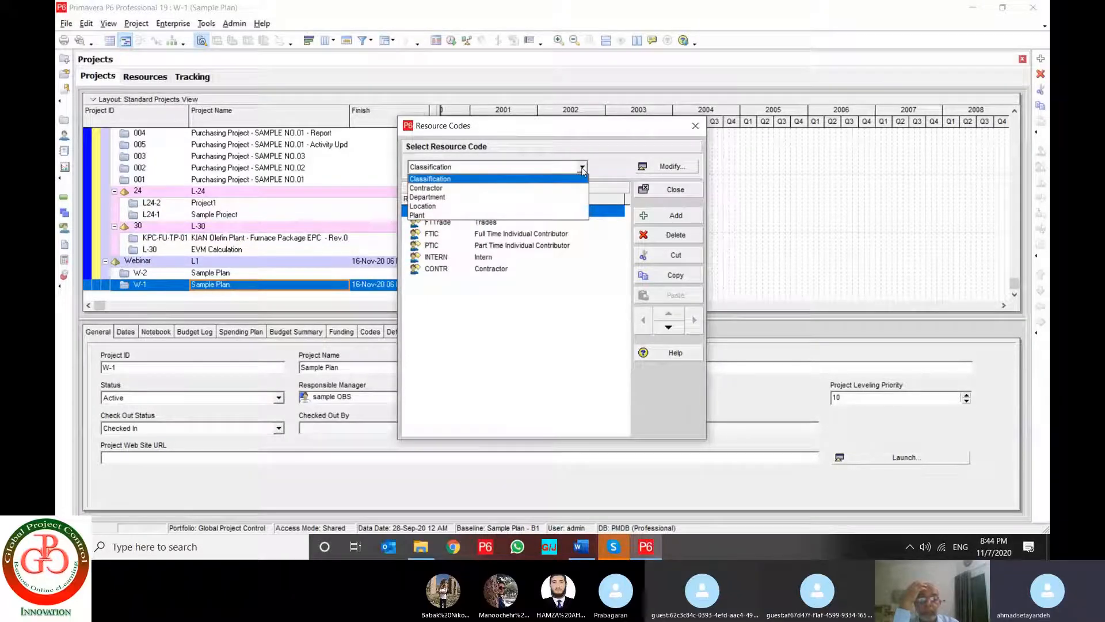
click(582, 168)
- Define a new resource code named Sample CODE directly below Department in the resource code definitions
click(667, 166)
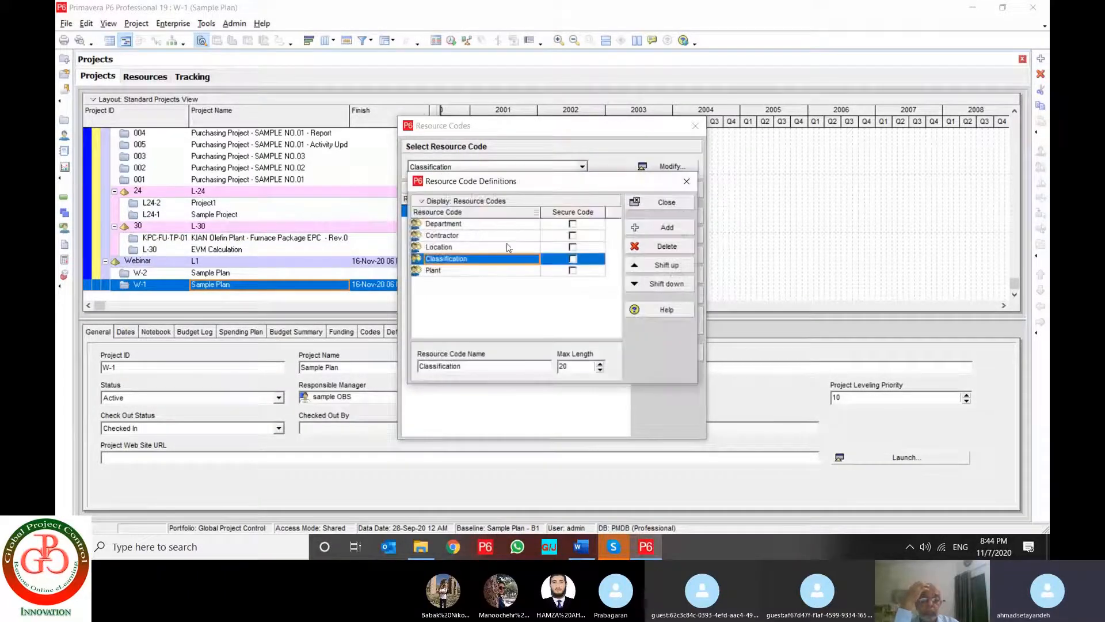
click(488, 225)
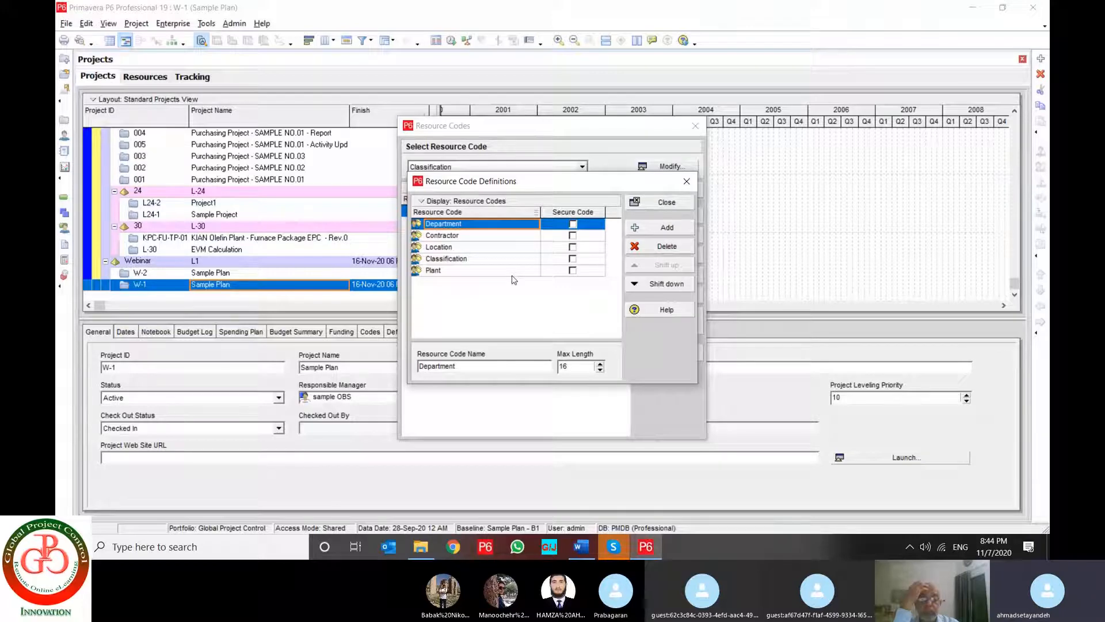
key(Insert)
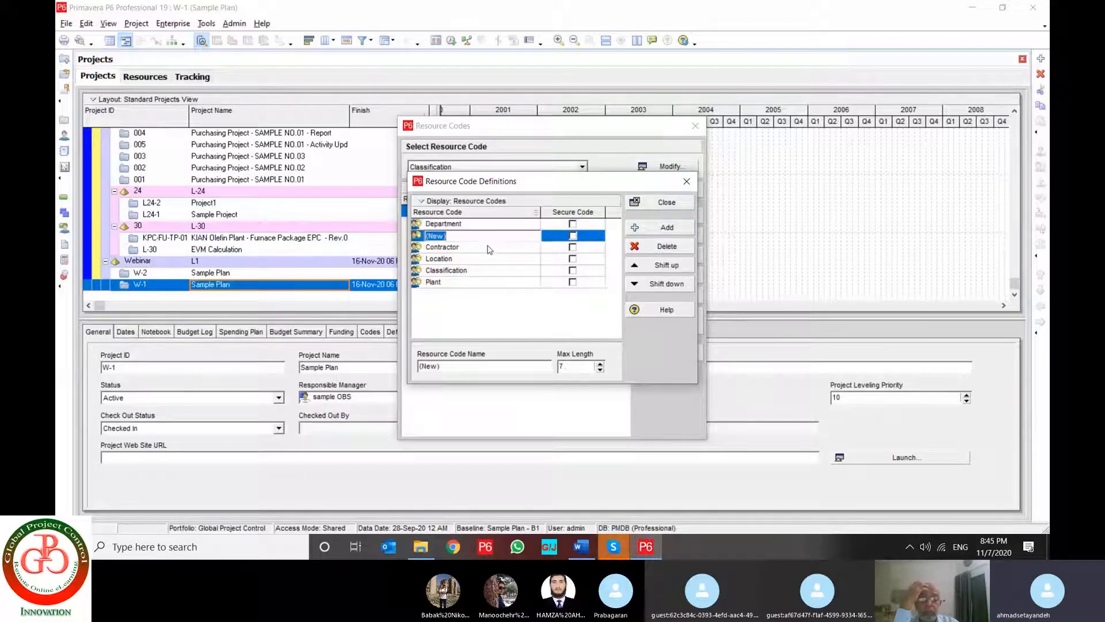
text(sAMPLE)
key(BackSpace)
key(BackSpace)
key(BackSpace)
key(BackSpace)
key(BackSpace)
key(BackSpace)
key(BackSpace)
text(Sample)
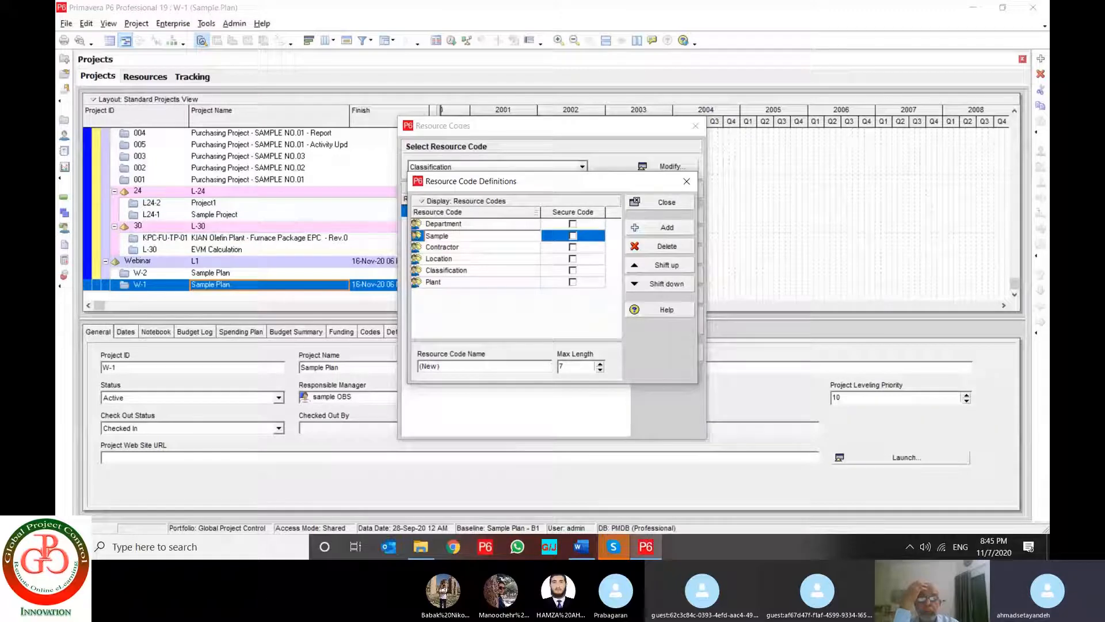
text( CODE)
key(Return)
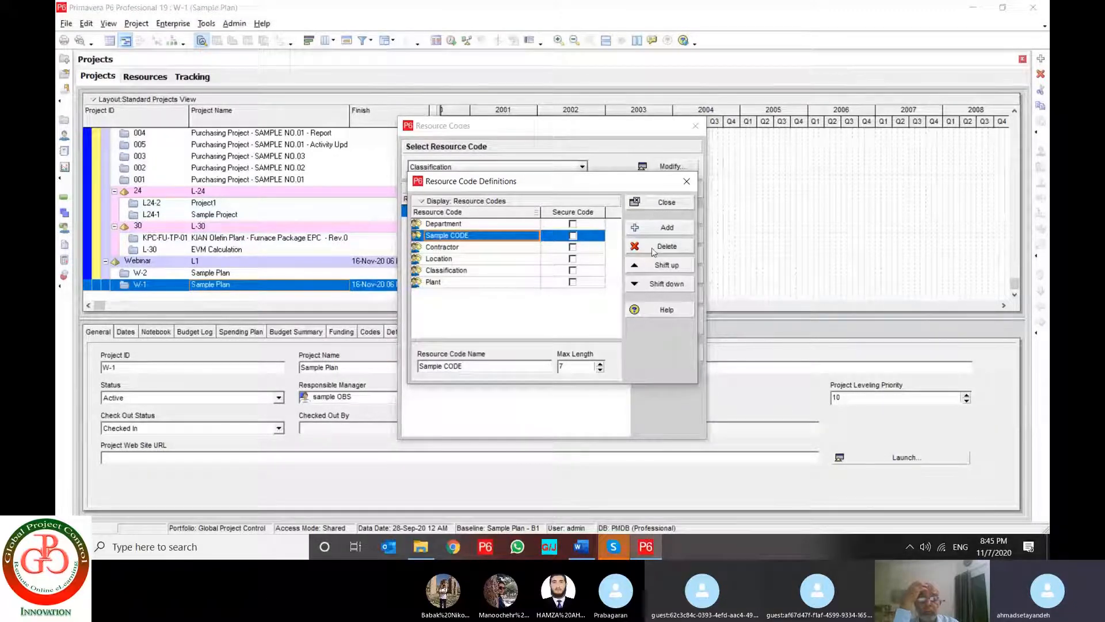
- Shift Sample CODE down to the end of the resource code definitions, below Plant, and close the definitions
click(666, 284)
click(665, 285)
click(665, 284)
click(666, 284)
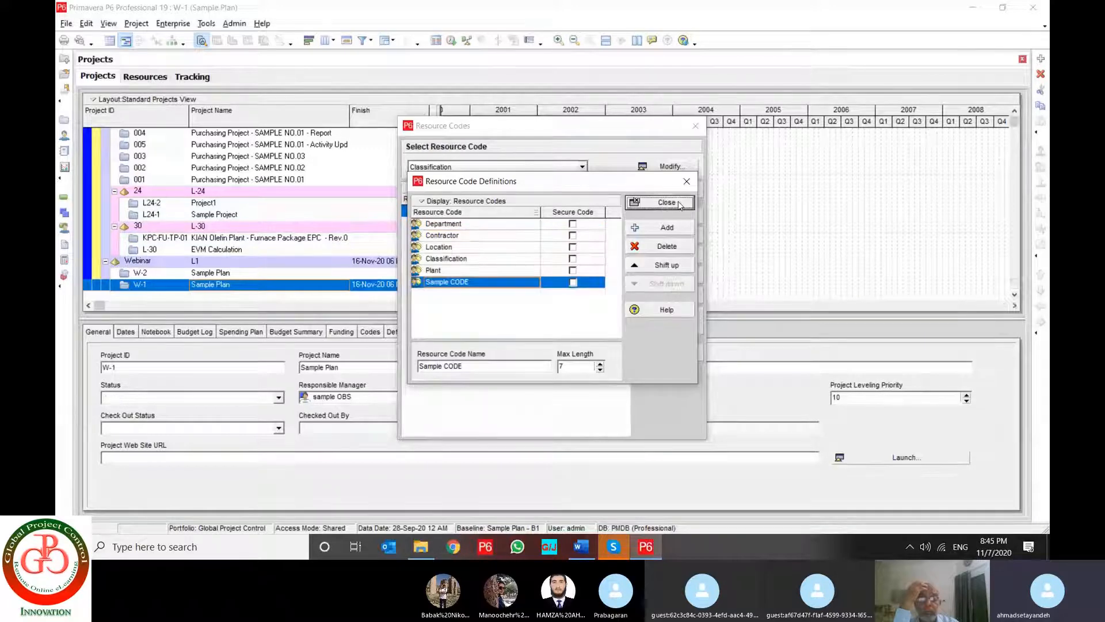
click(667, 202)
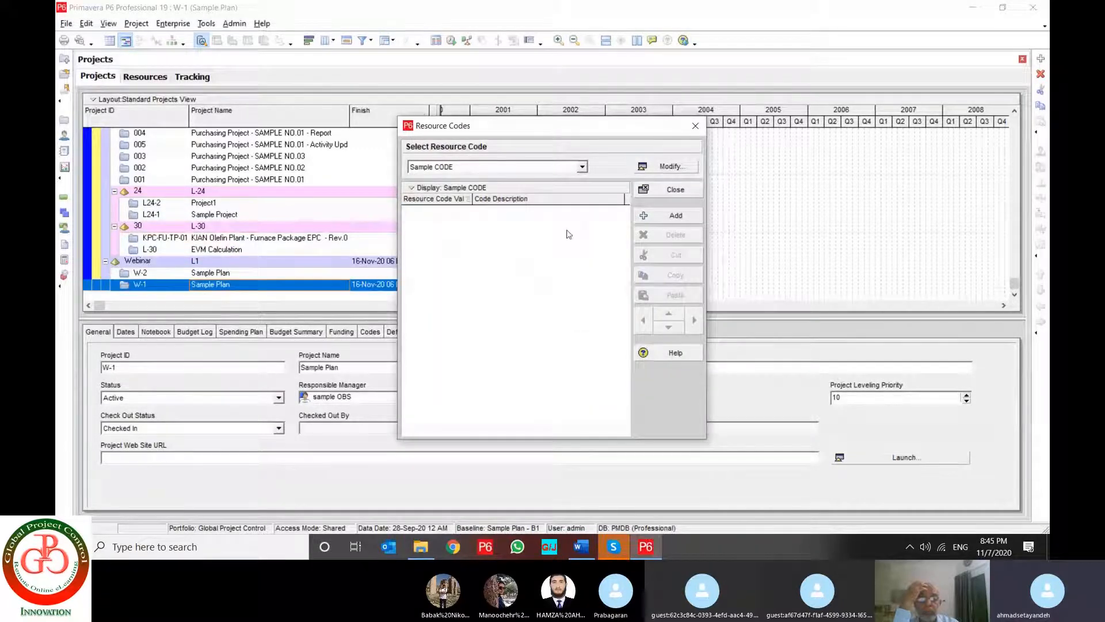
click(670, 215)
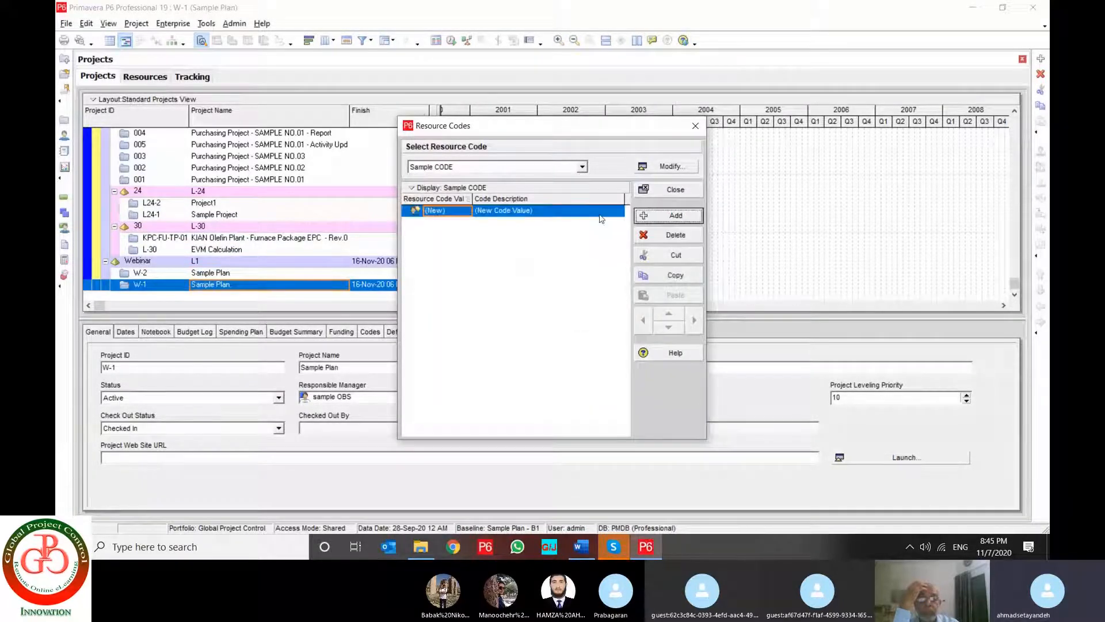
click(456, 213)
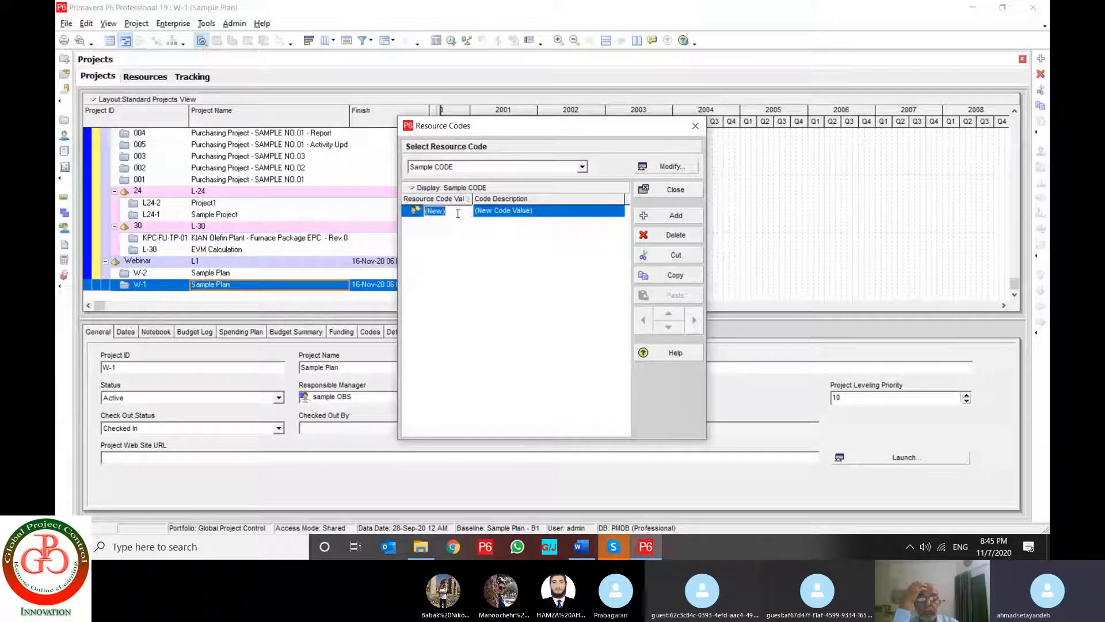
text(1234567)
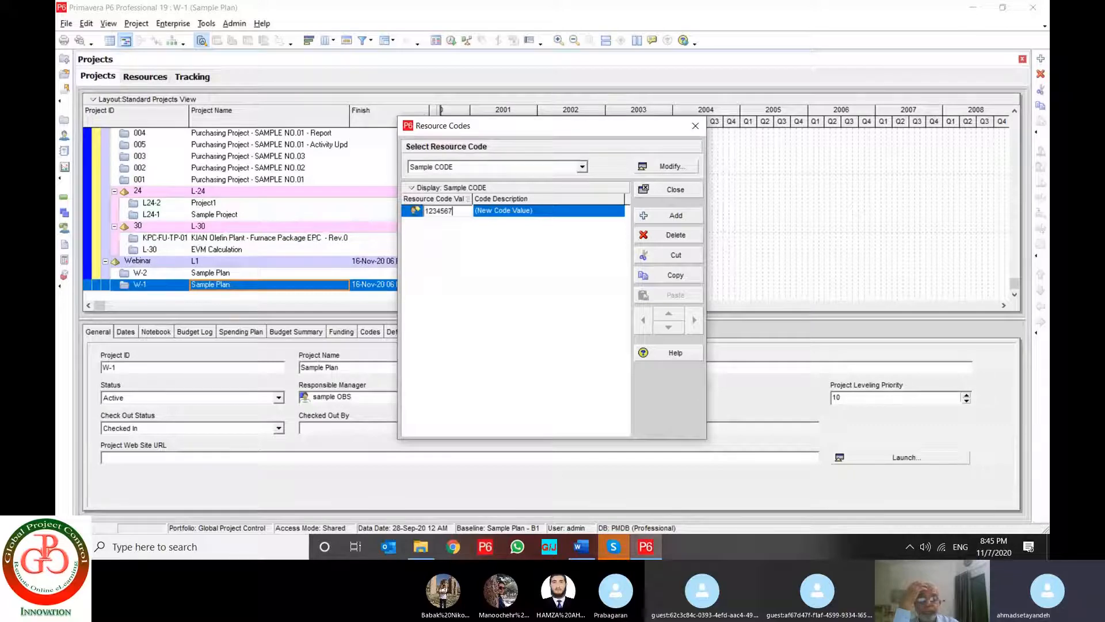
click(545, 215)
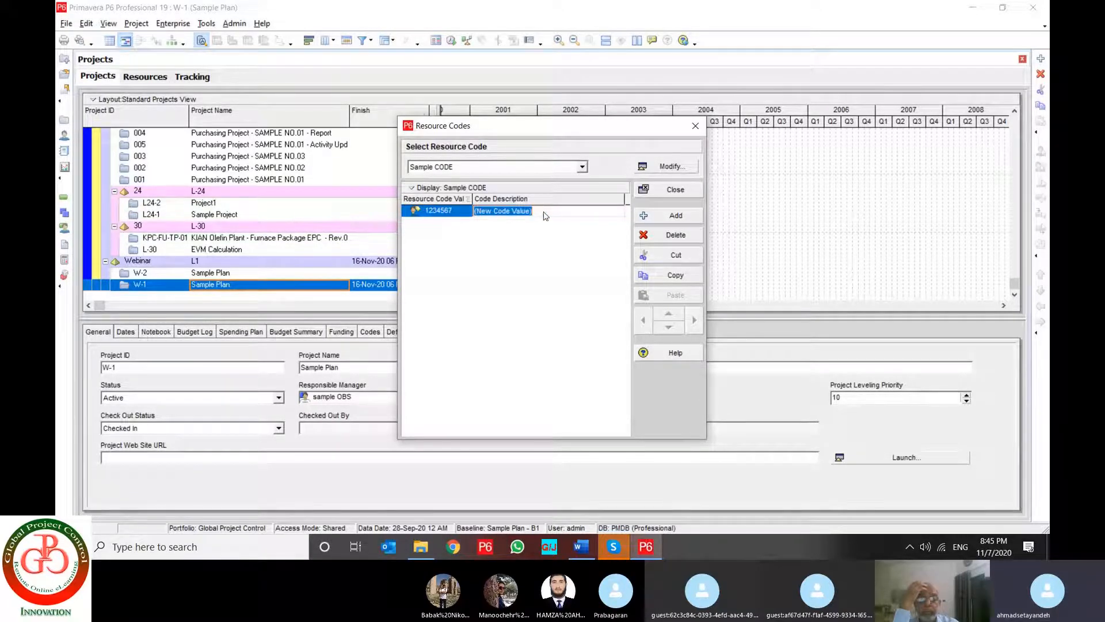
text(1234567890)
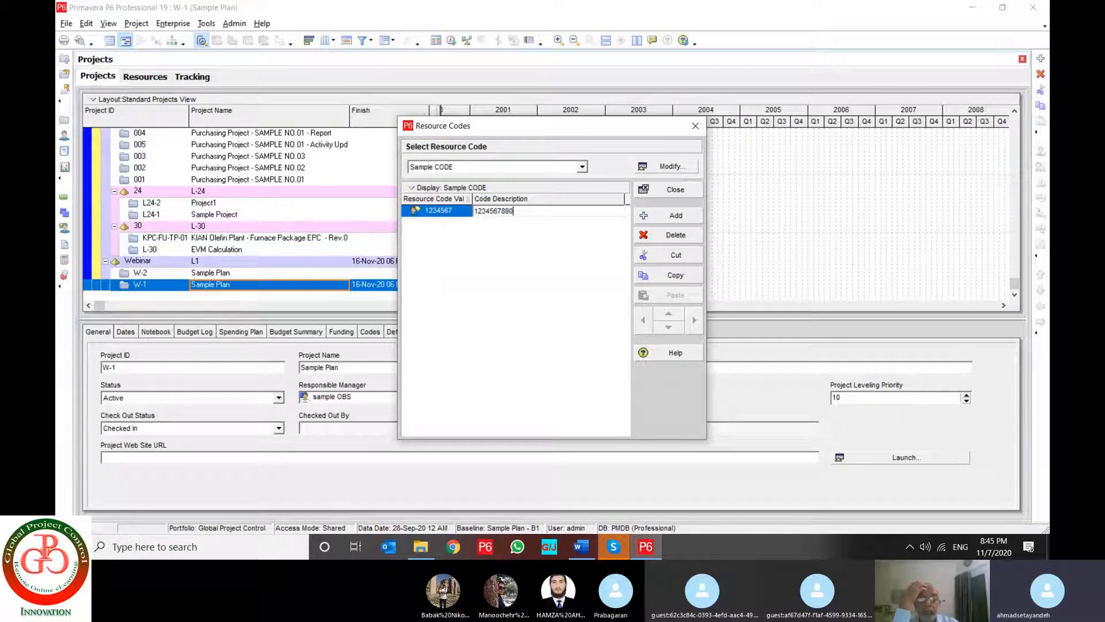
text(----------------)
key(Return)
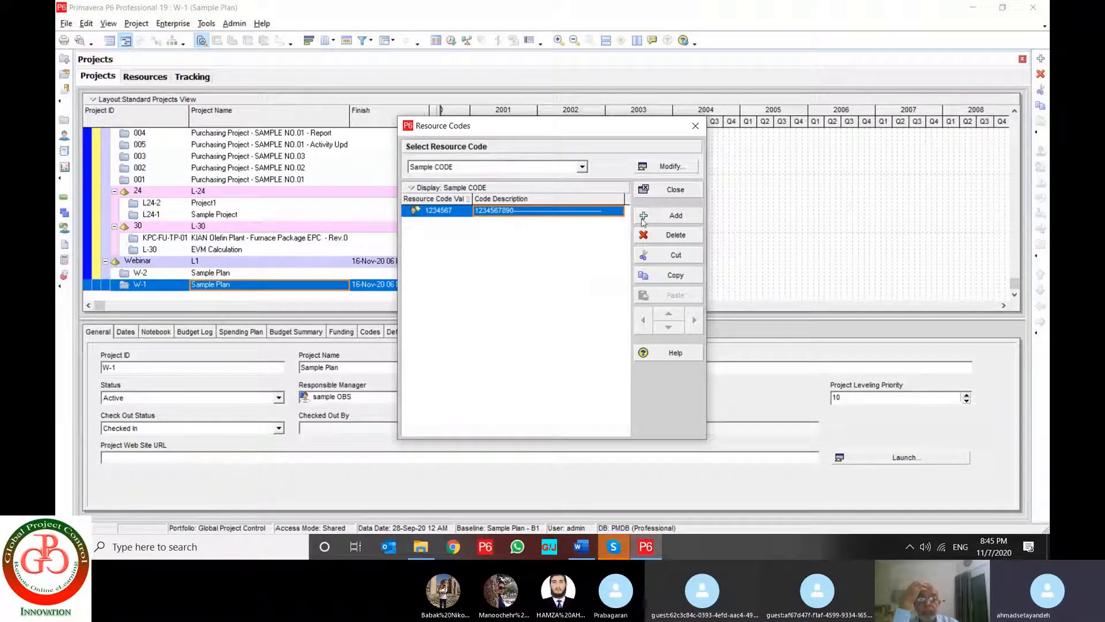
- View the values of the Plant resource code and close the resource codes
click(582, 167)
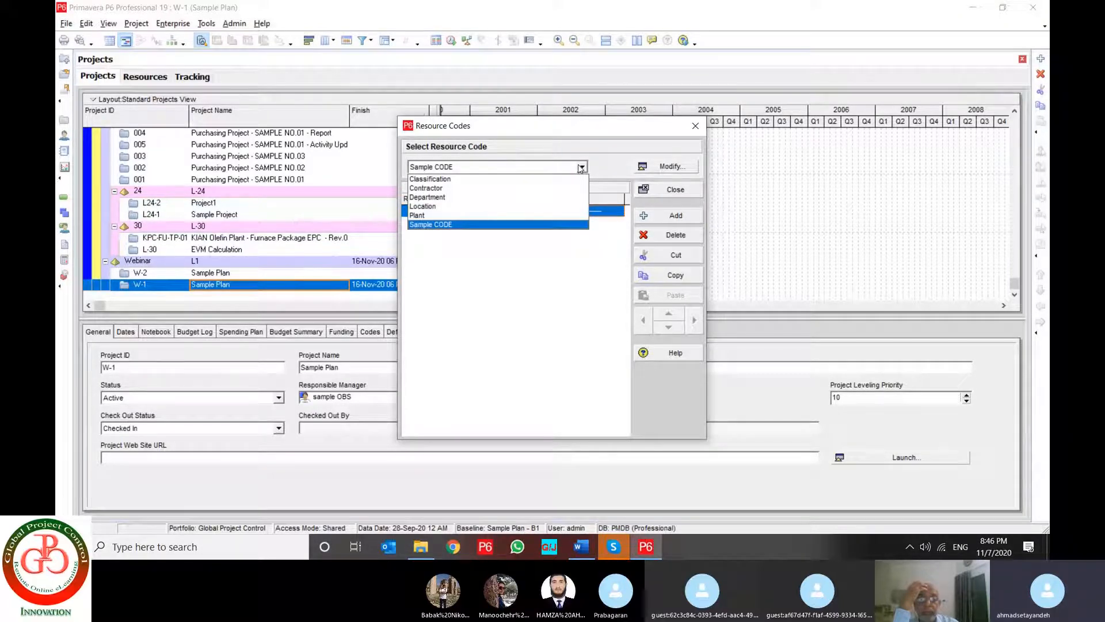
click(488, 216)
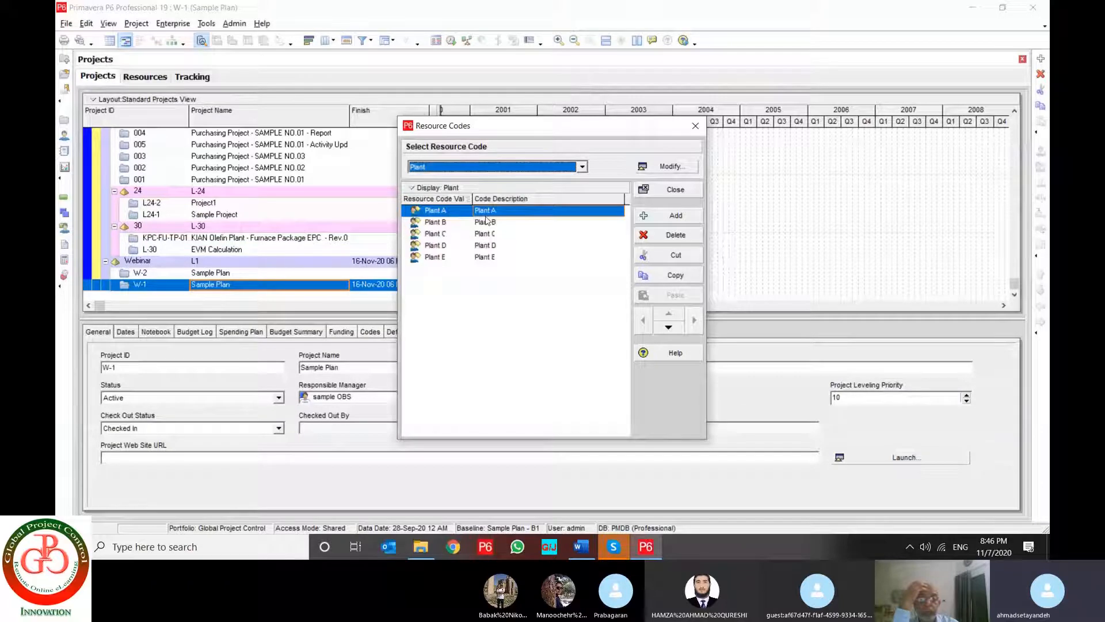
click(667, 190)
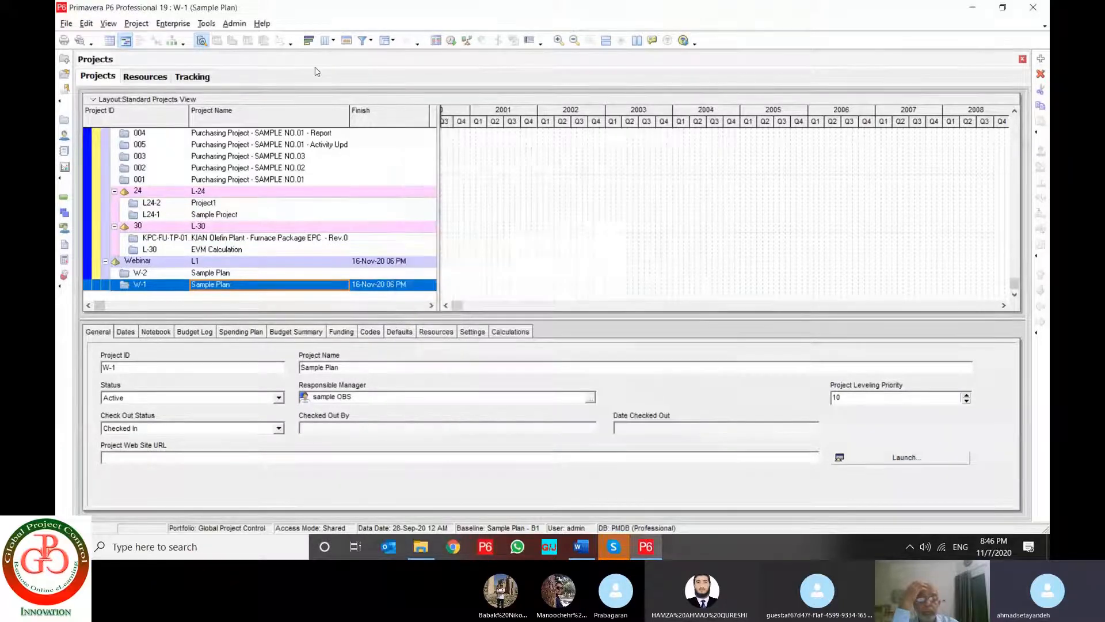
- Review the Technology Rating values and the list of available project codes, and close the project codes
click(173, 23)
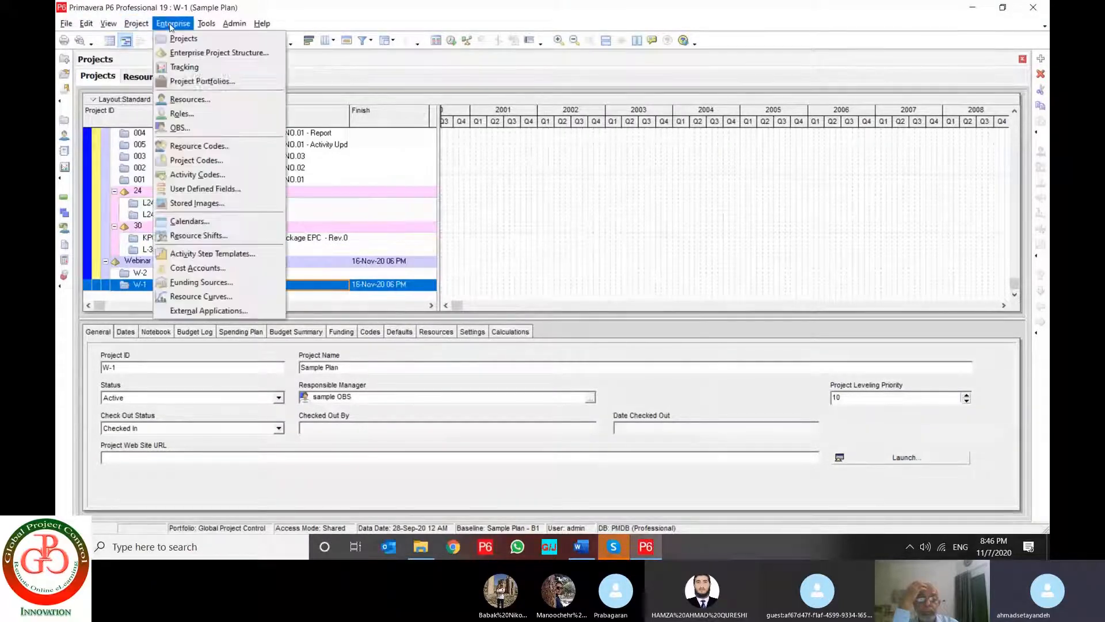
click(216, 160)
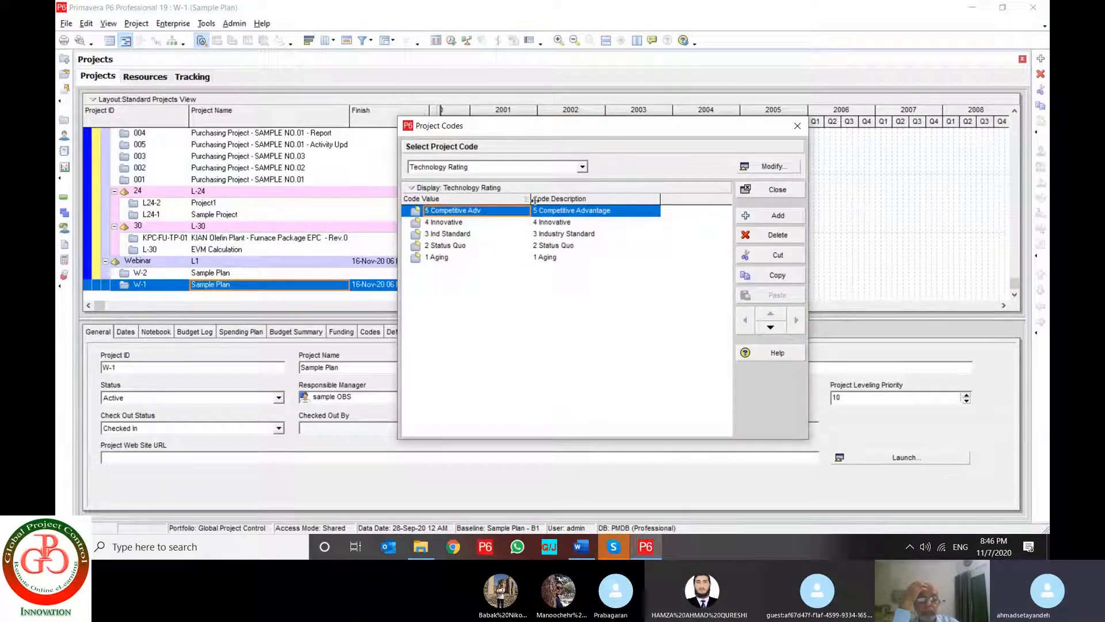
click(583, 165)
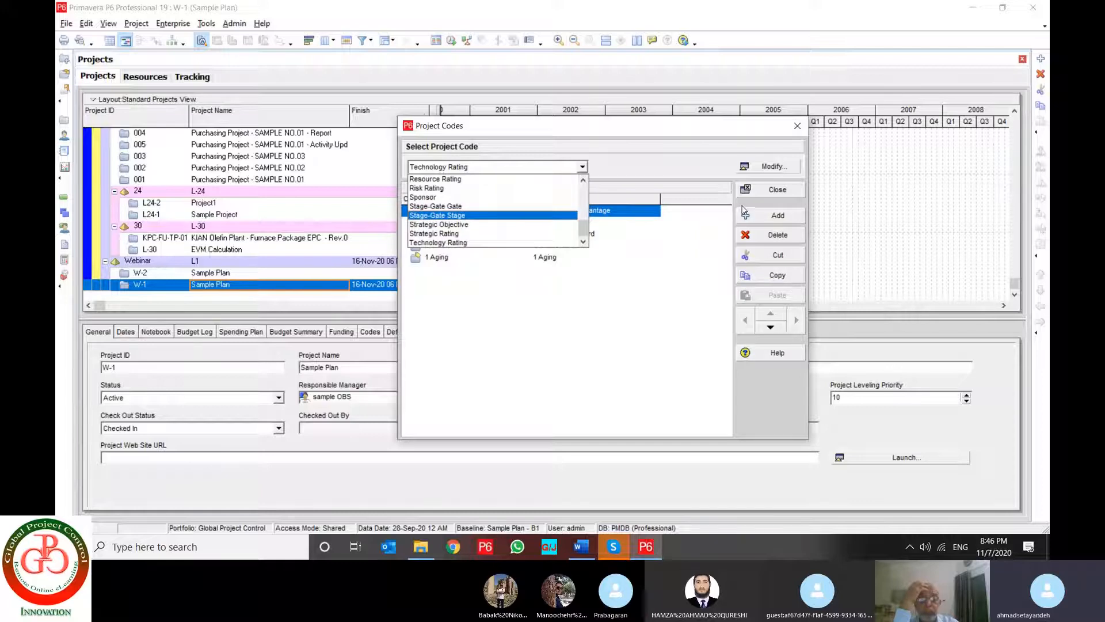
click(781, 197)
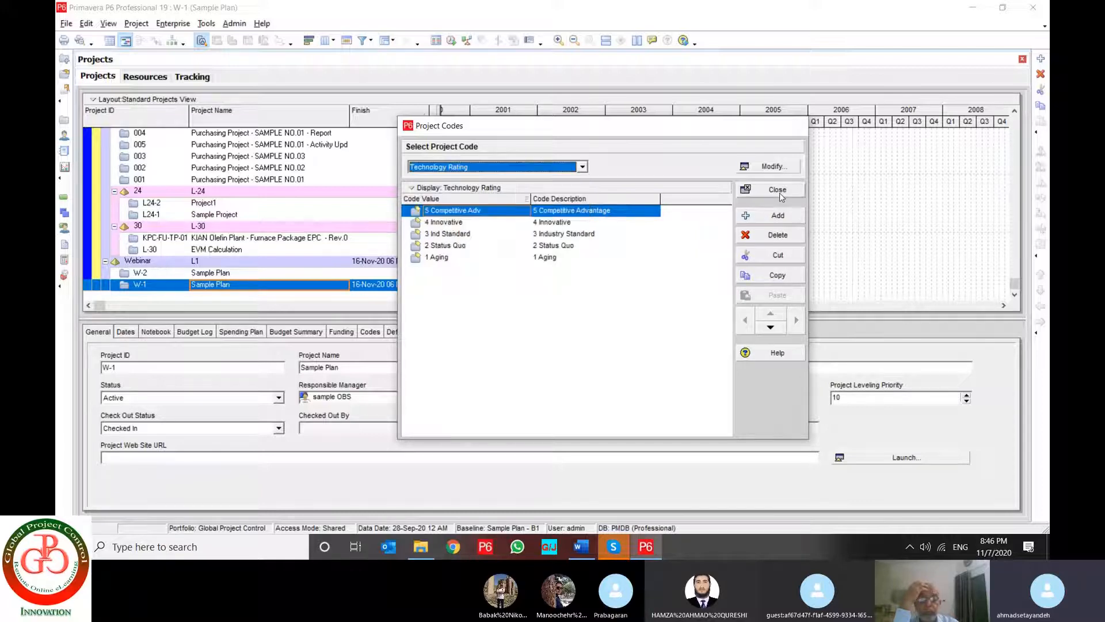
click(781, 197)
- Reopen the project codes, examine the 4 Innovative value and the project code definitions, and close both dialogs
click(136, 23)
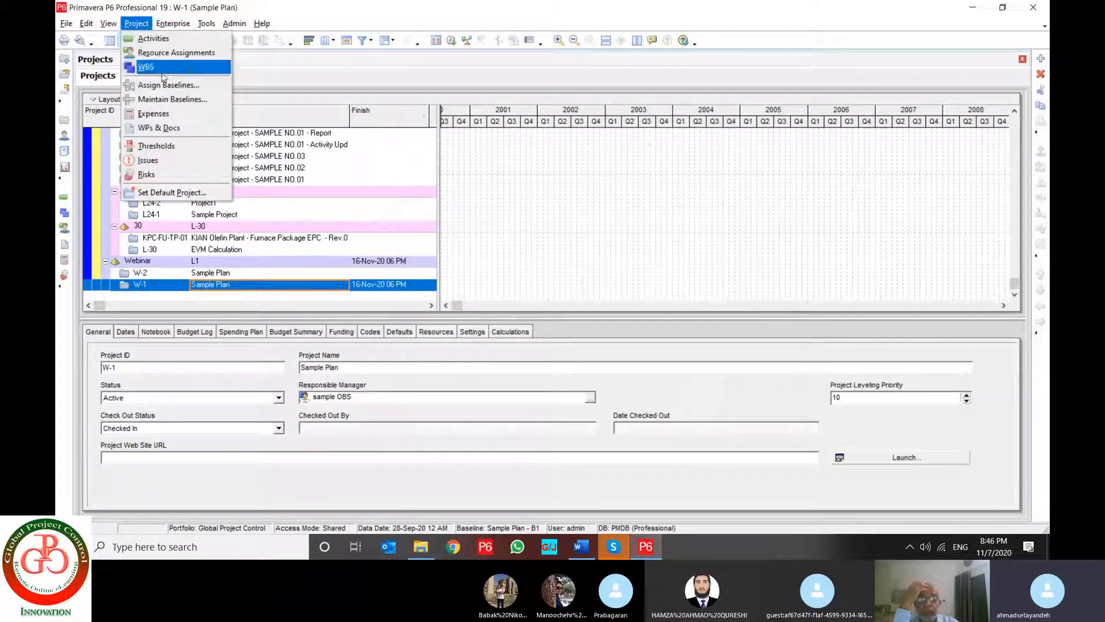
click(137, 23)
click(173, 23)
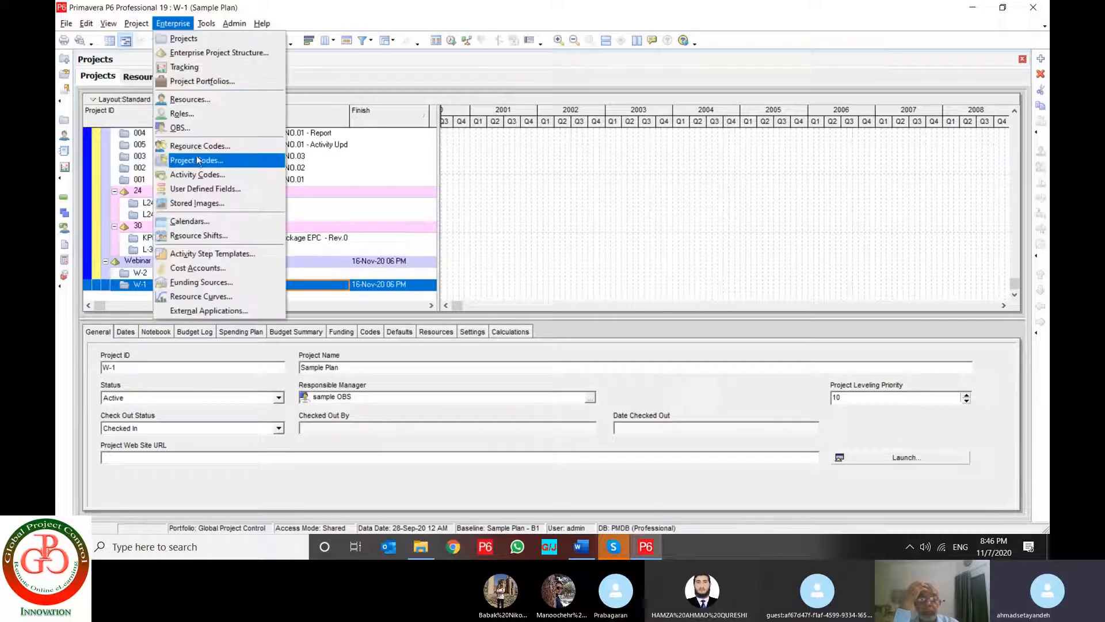
click(197, 160)
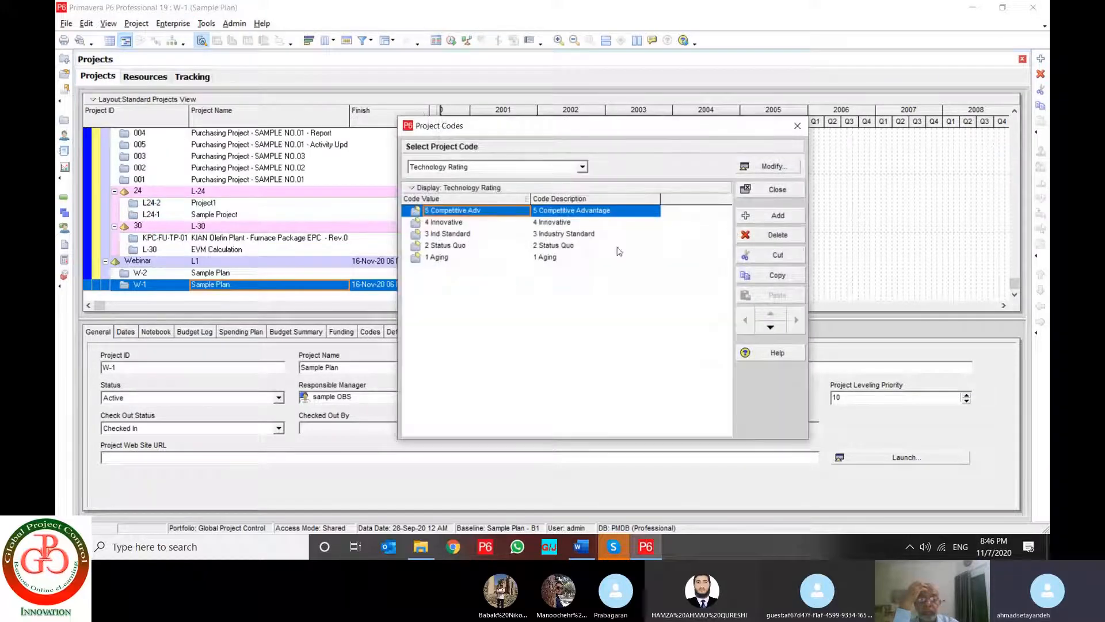
click(520, 223)
click(496, 168)
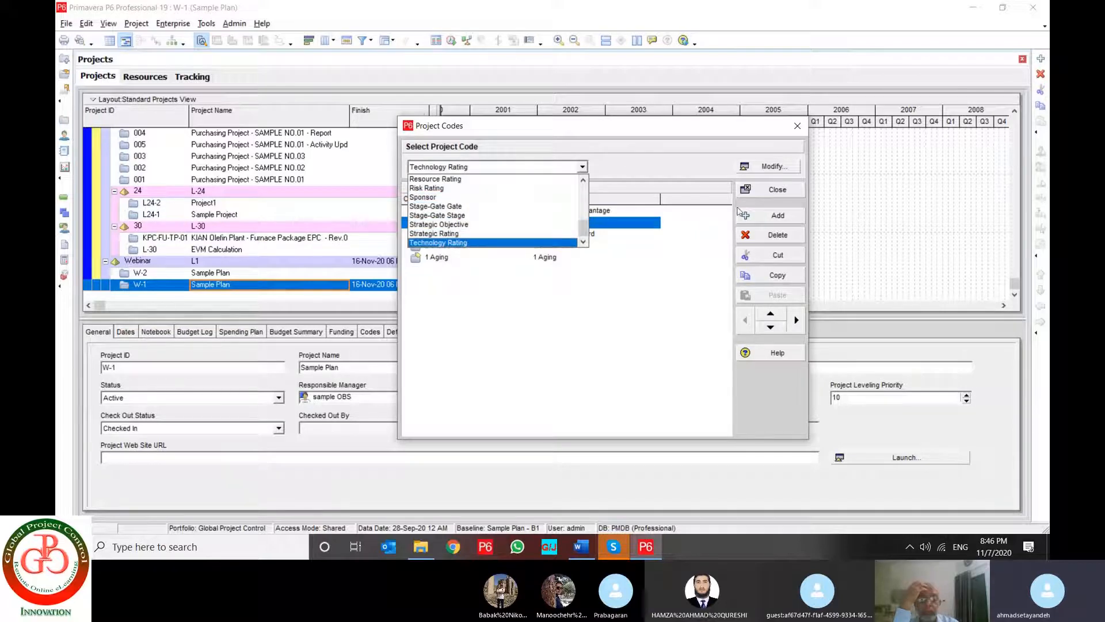
click(770, 168)
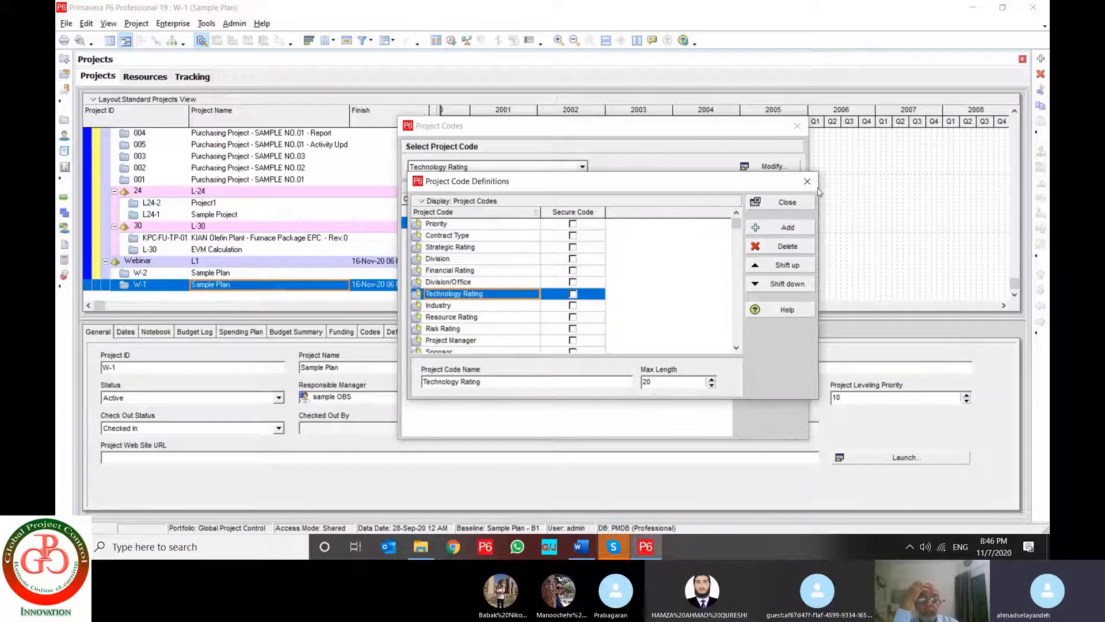
click(800, 203)
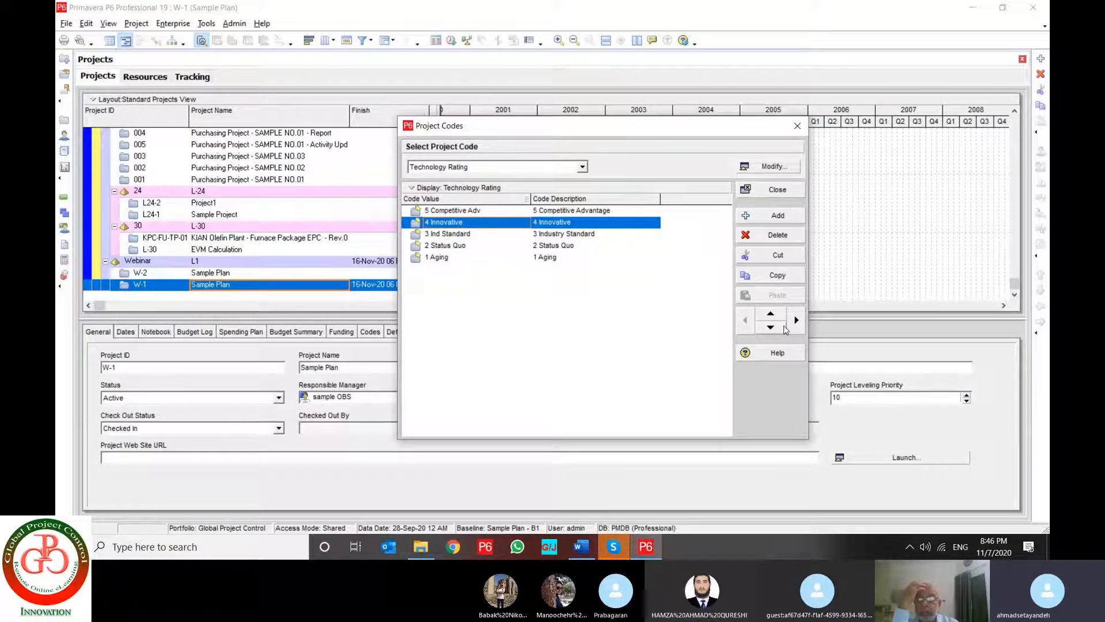
click(772, 193)
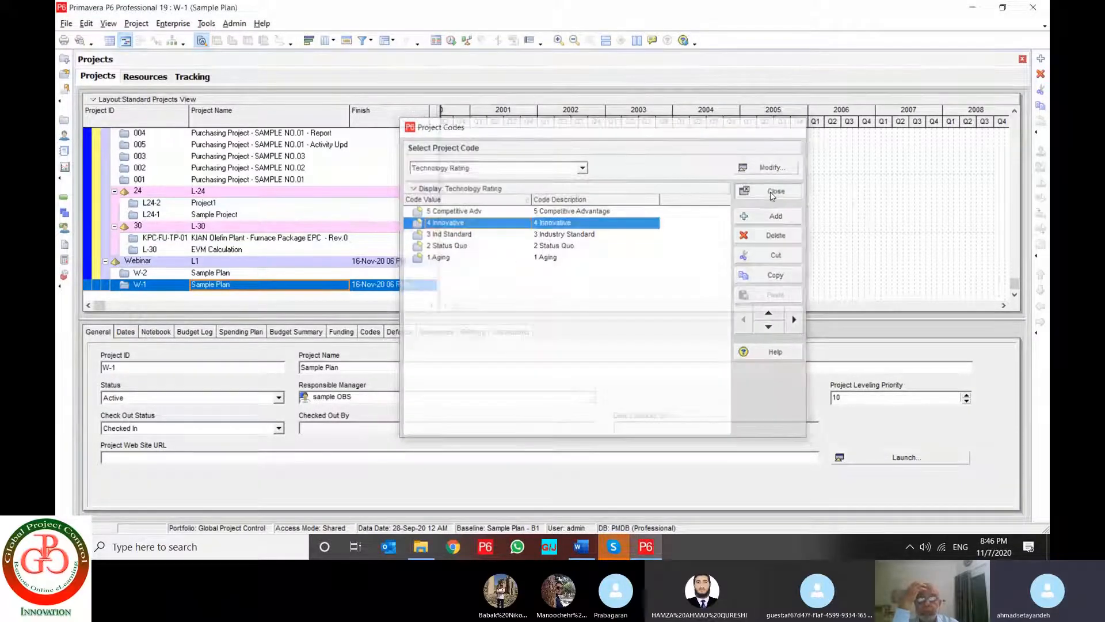
- Open the activity codes and display the Global ones instead of the project-level ones
click(136, 24)
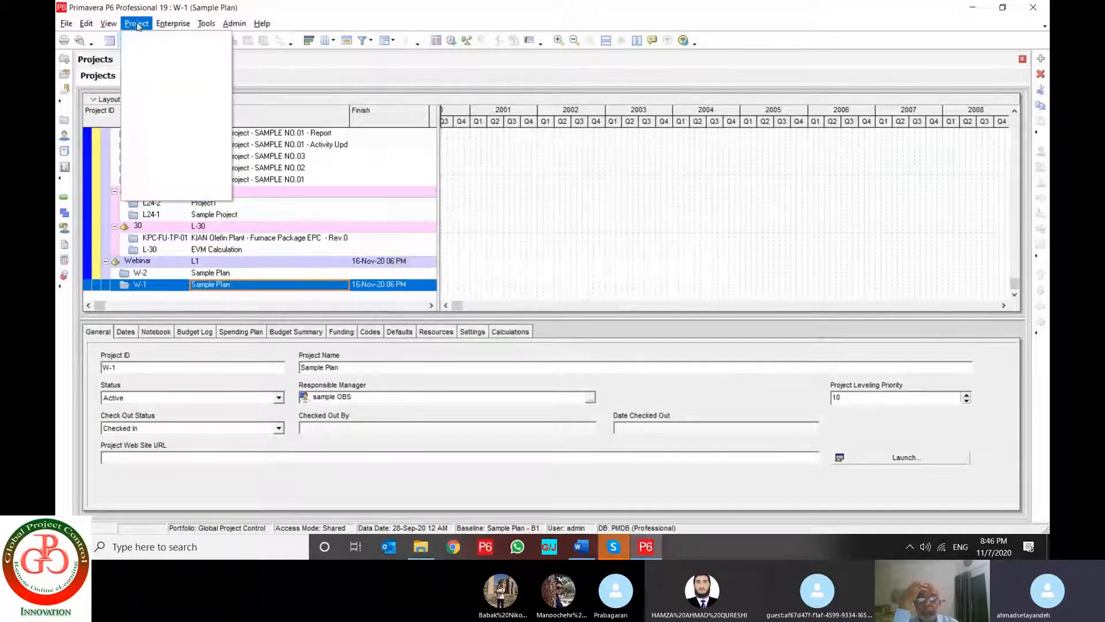
mouse_move(168, 29)
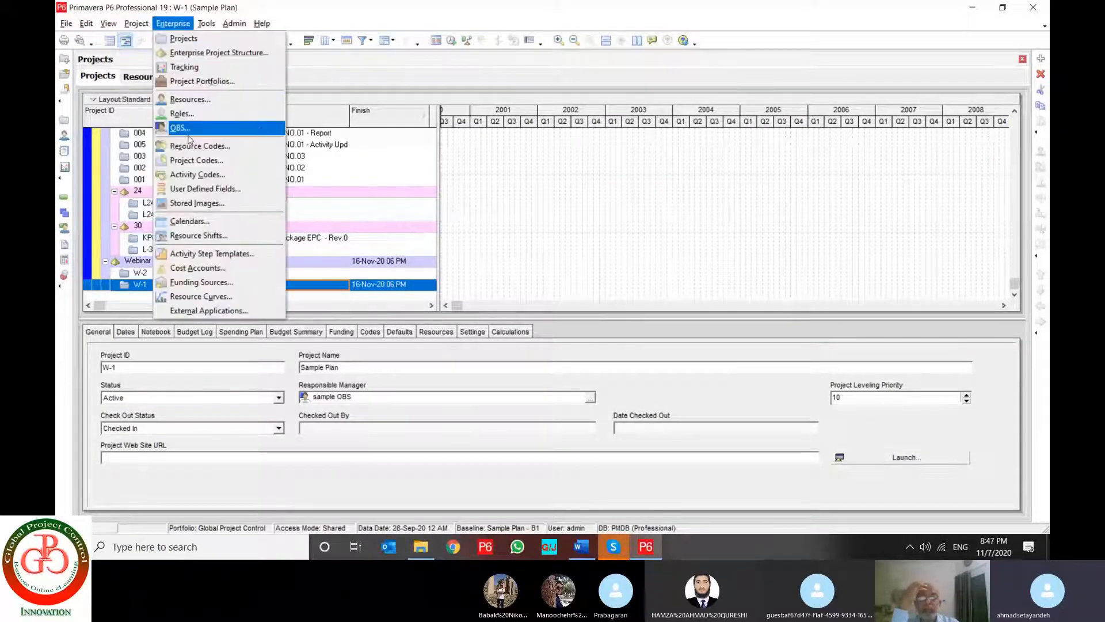
click(197, 176)
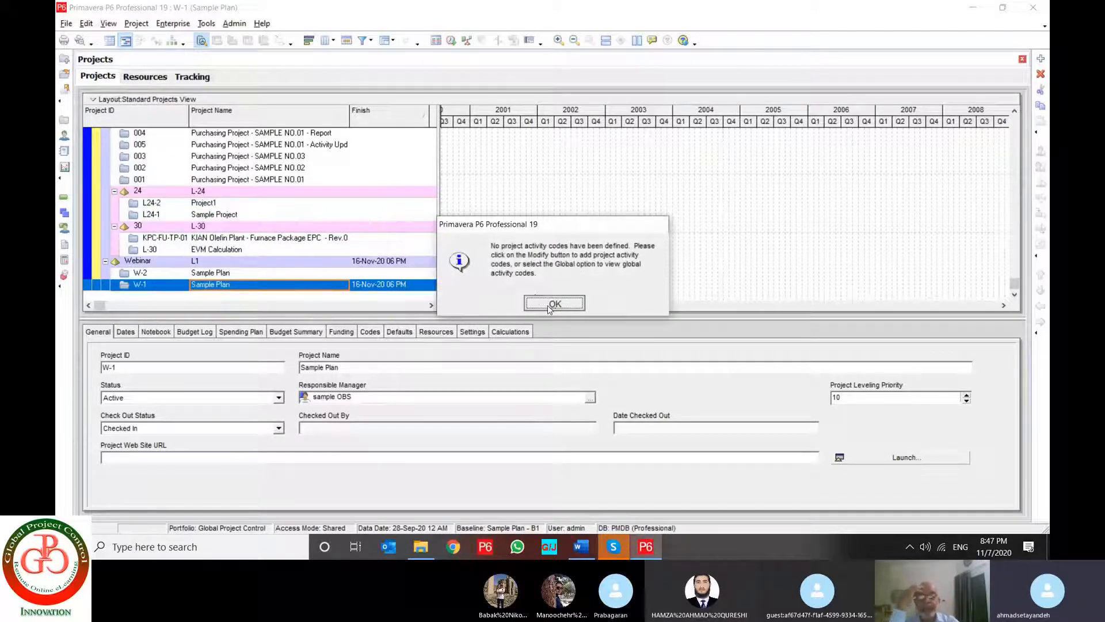
click(549, 306)
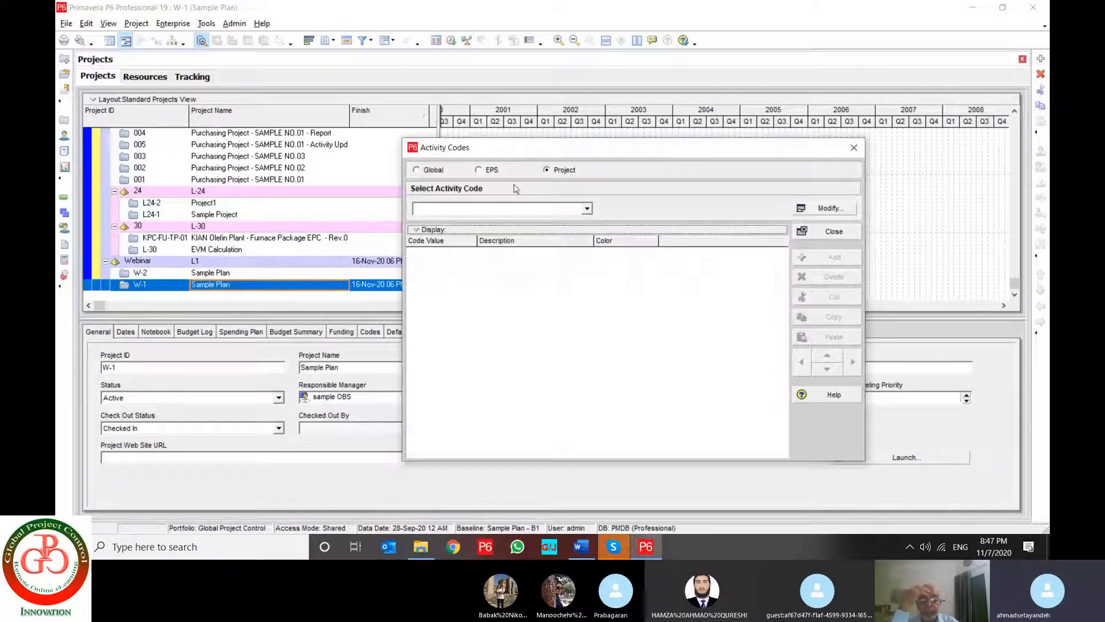
click(434, 170)
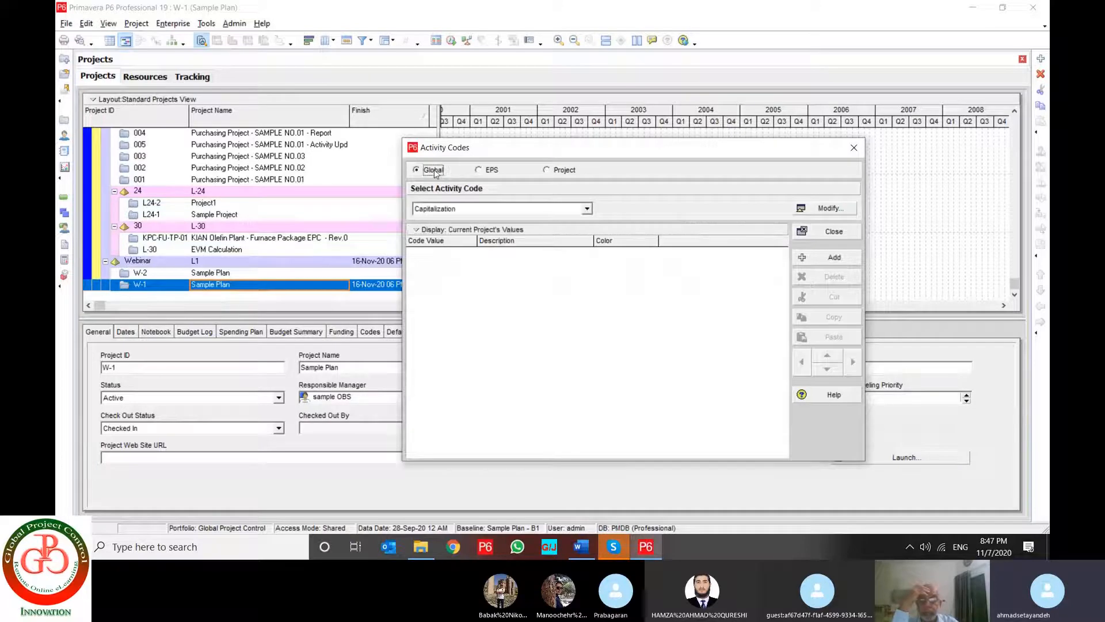
- View the Department and Enterprise Milestones codes among the Global activity codes, and display the EPS-level activity codes
click(489, 210)
click(491, 224)
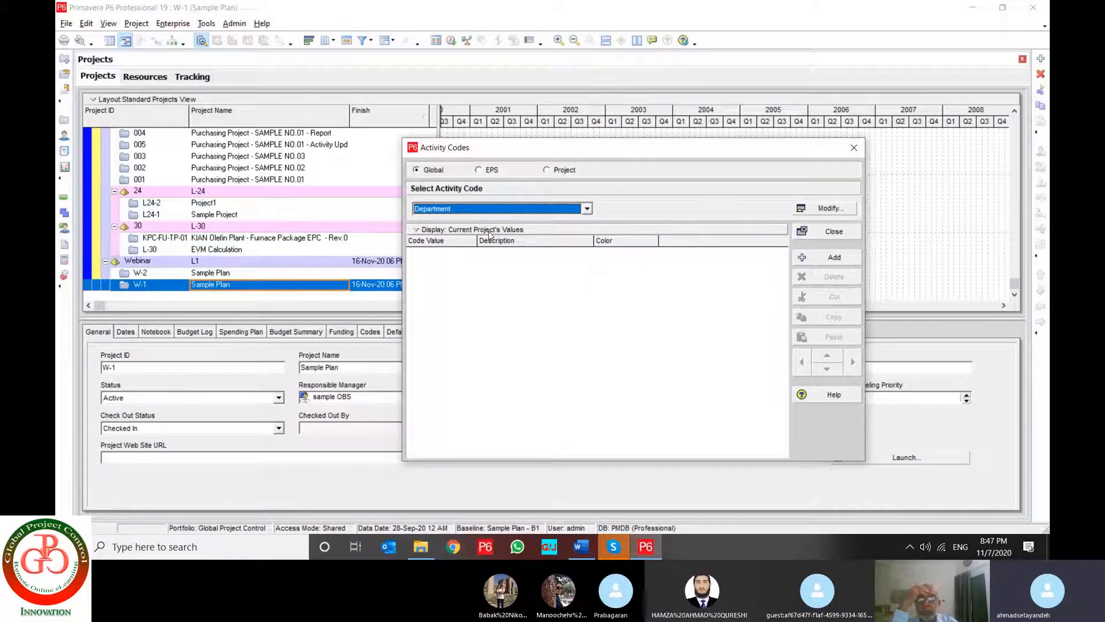
click(499, 210)
click(499, 240)
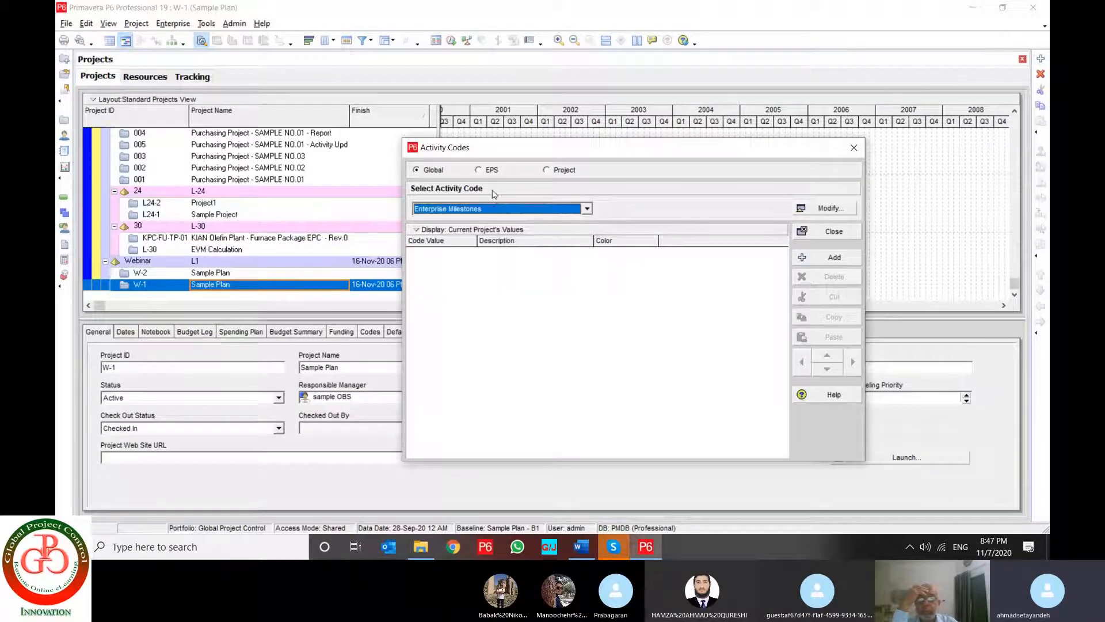
click(490, 170)
- Switch to the project-level activity codes and add a new activity code definition named ENG
click(557, 171)
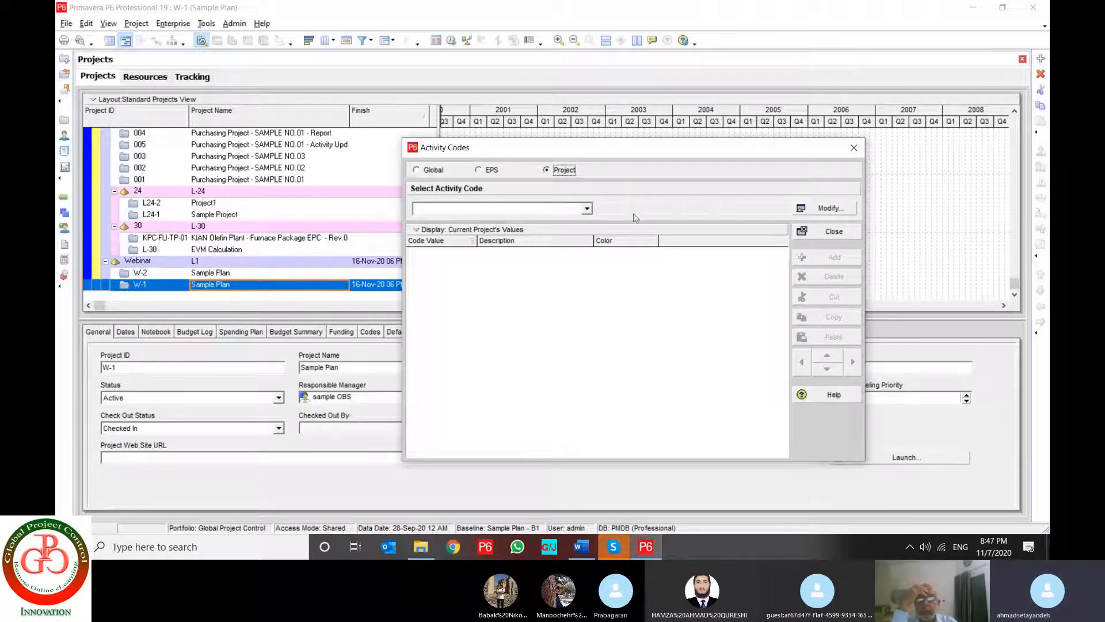
click(827, 208)
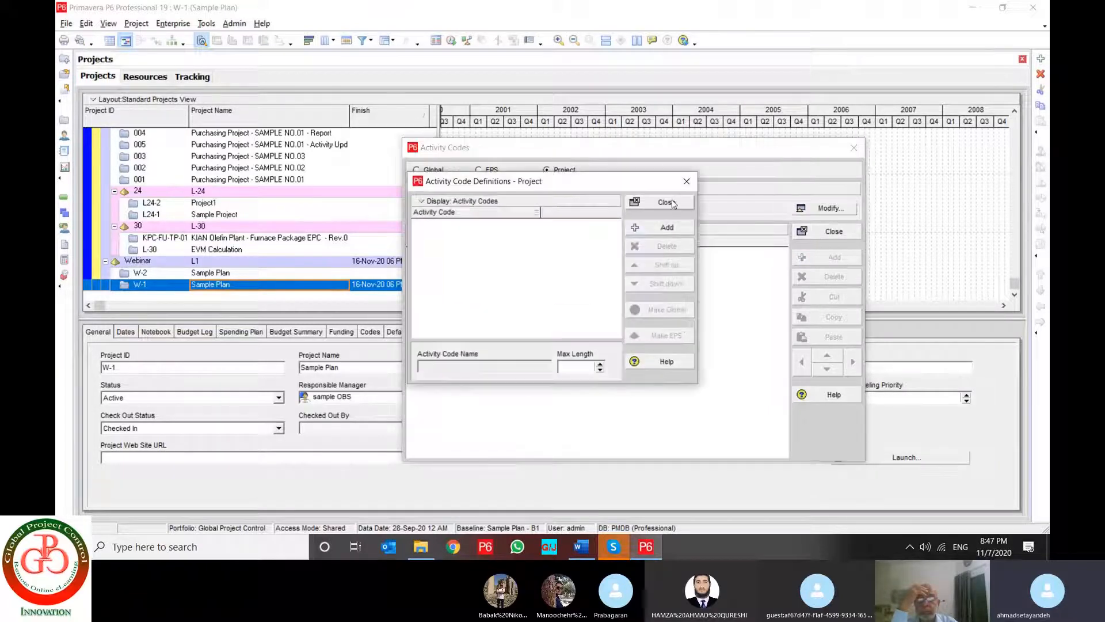
click(633, 228)
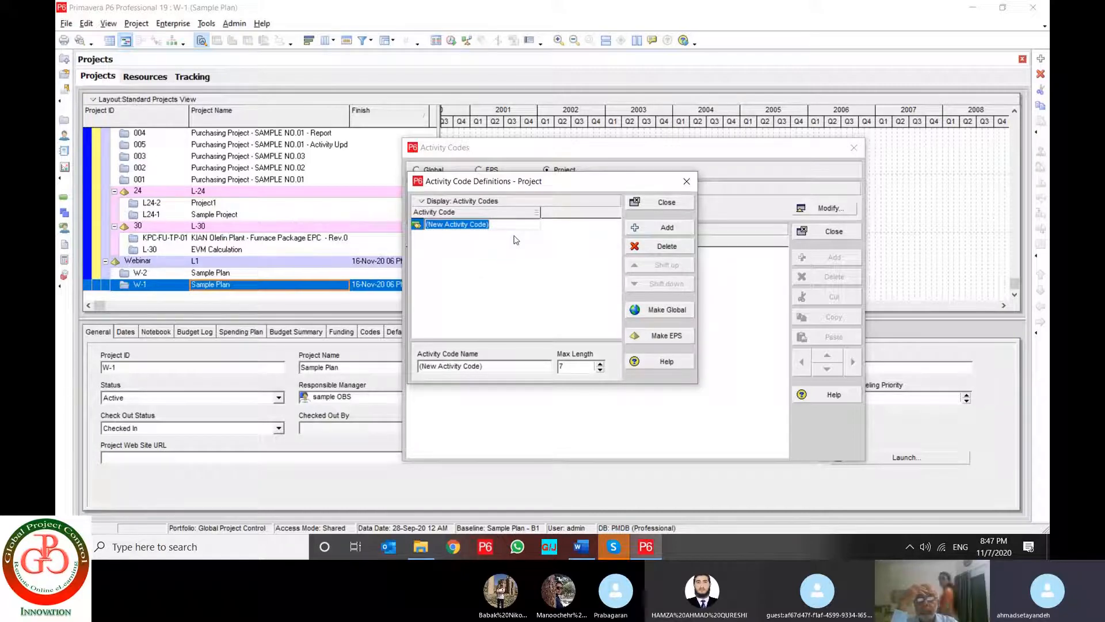
text(ENG)
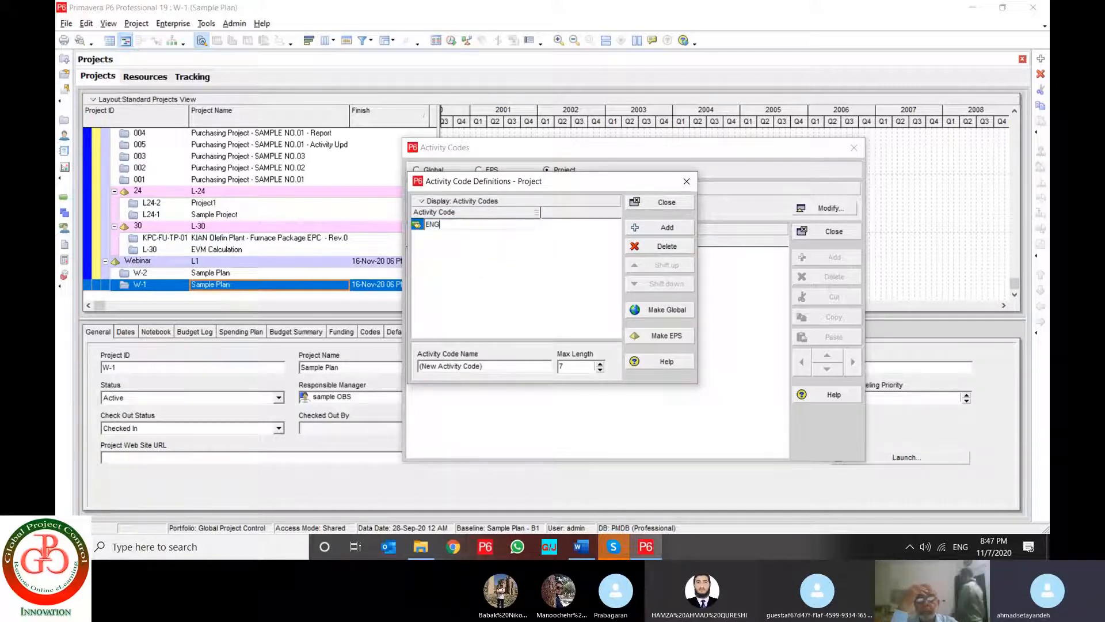
- Name the new project-level activity code ENG and add a second one named PRO, then close the code definitions
key(Return)
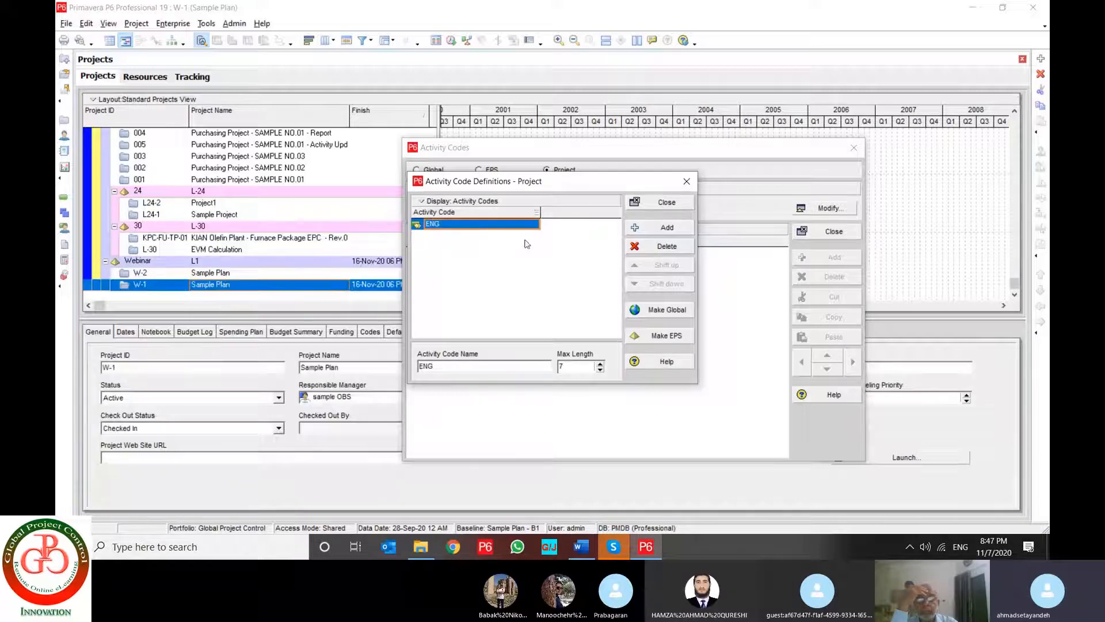
click(668, 229)
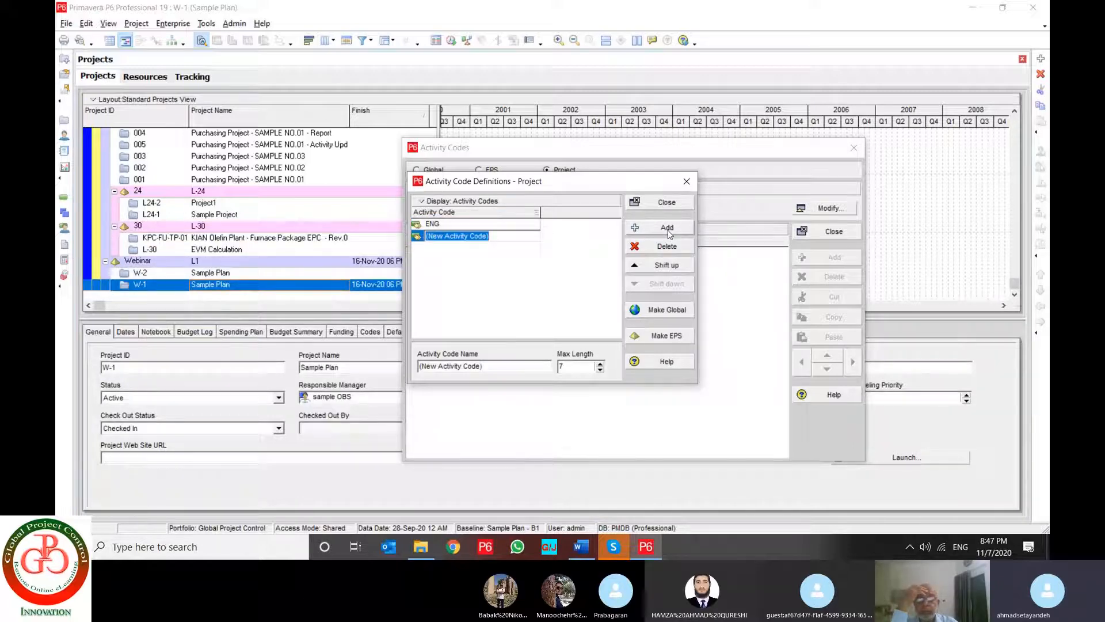
text(PRO)
key(Return)
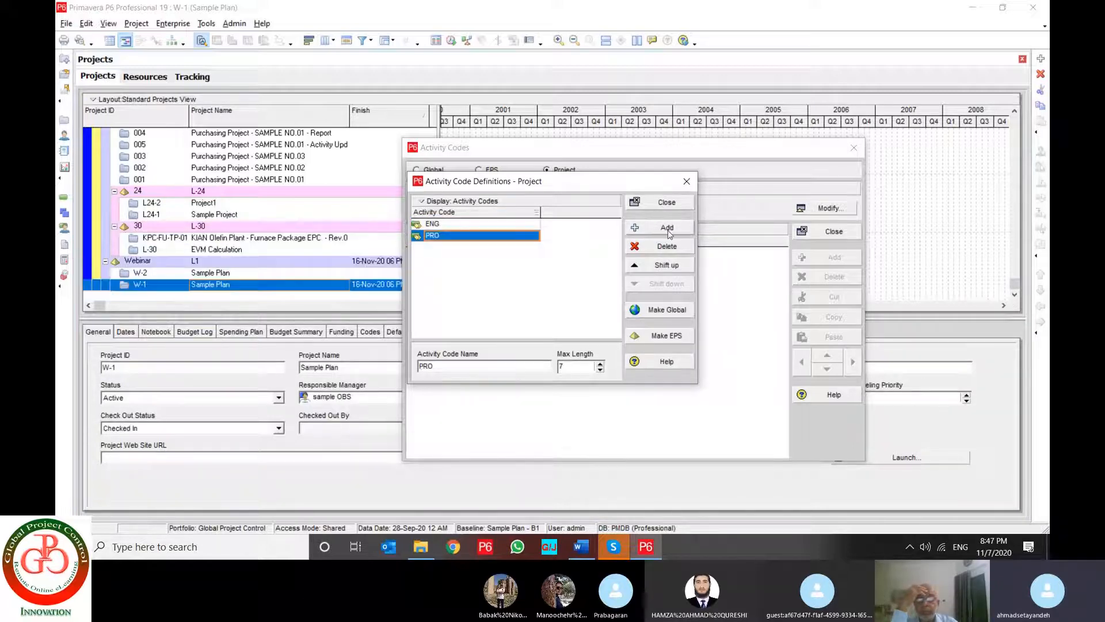
click(680, 203)
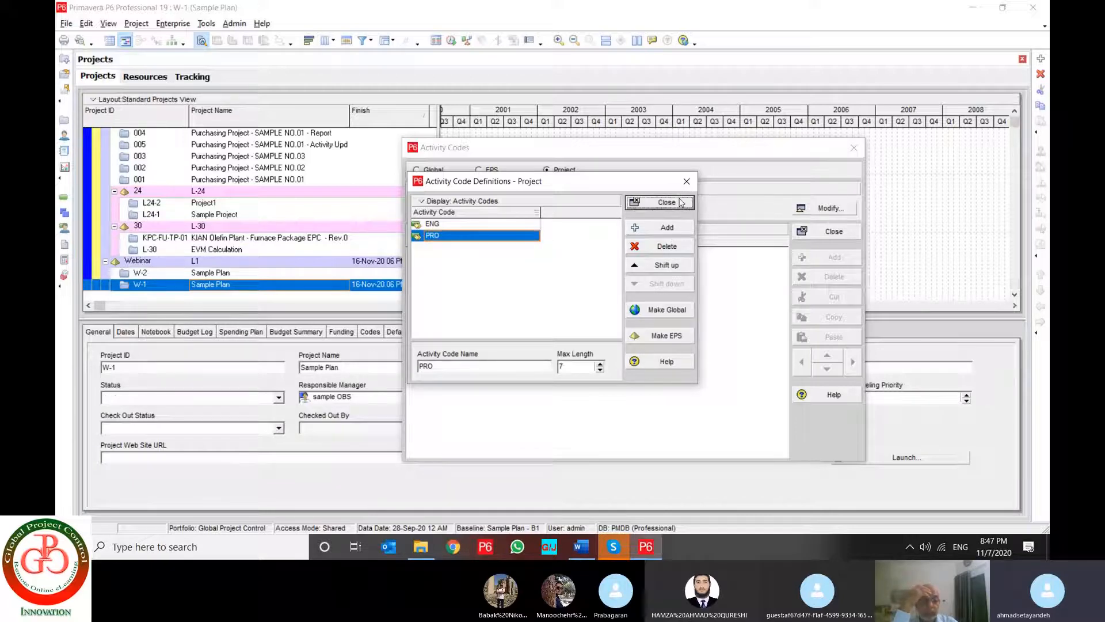
- Add the code value DTL with the description "Detail phase" to the W-1 - ENG activity code
click(518, 208)
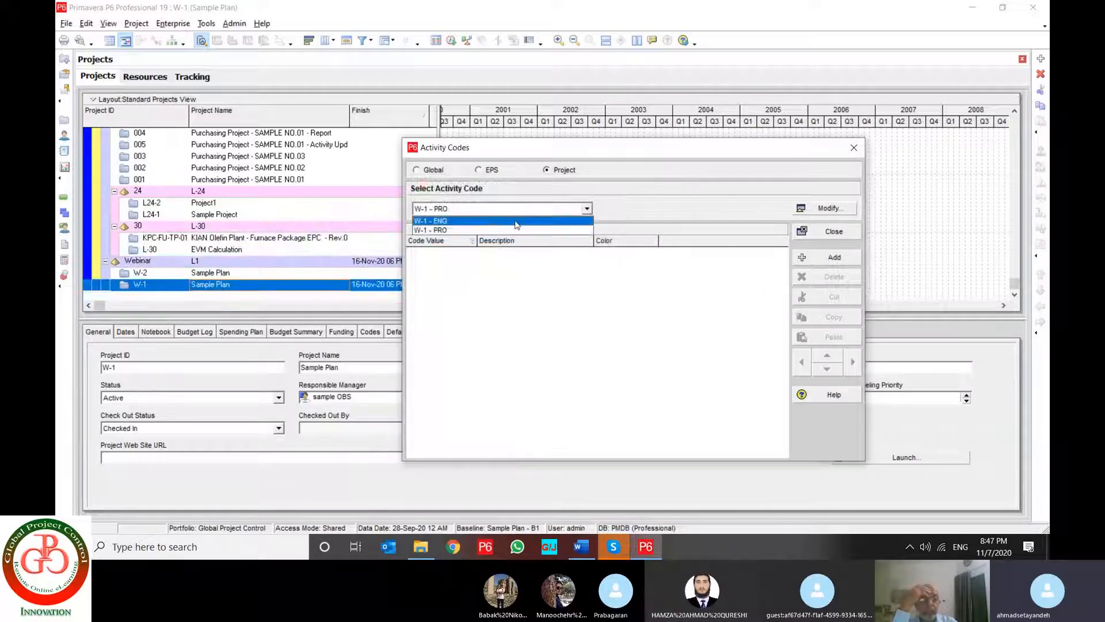
click(517, 221)
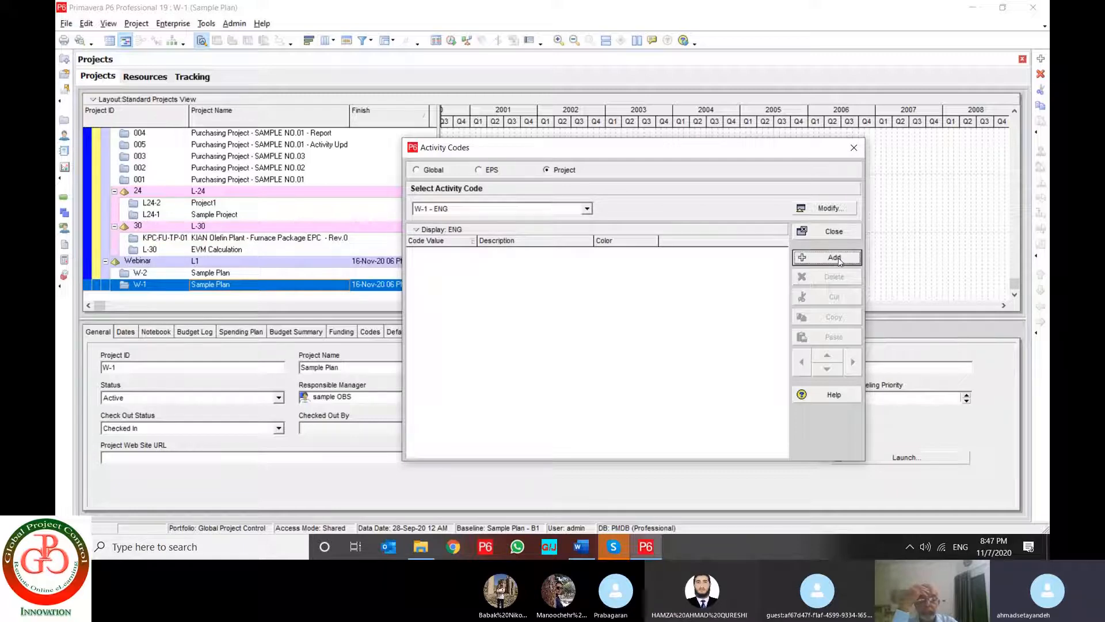
click(835, 257)
click(546, 259)
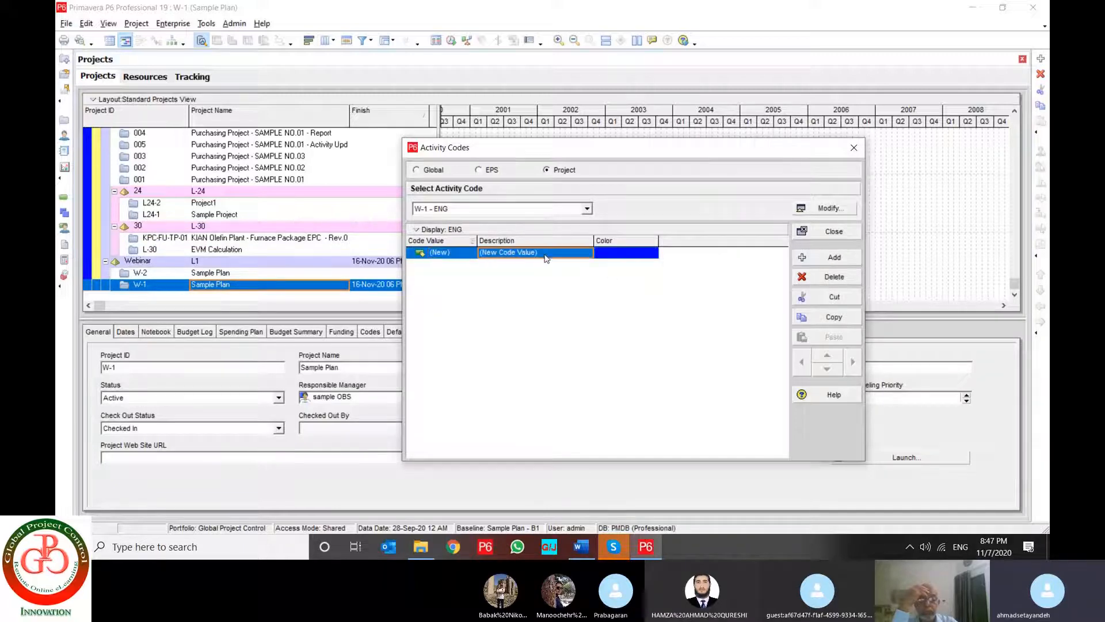
click(459, 253)
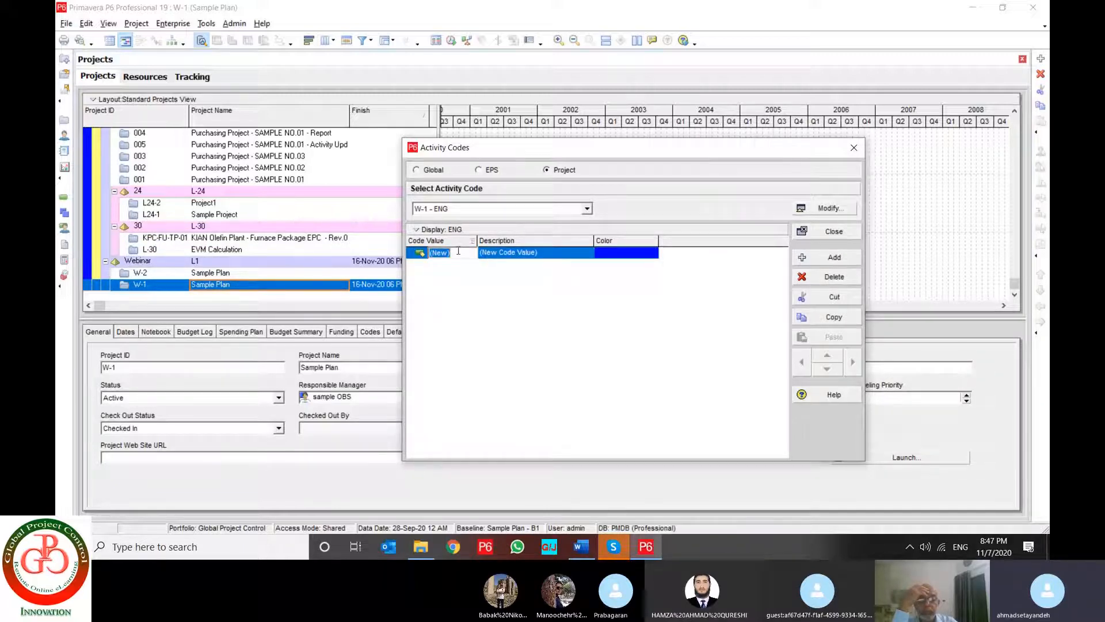
text(DTL)
key(Tab)
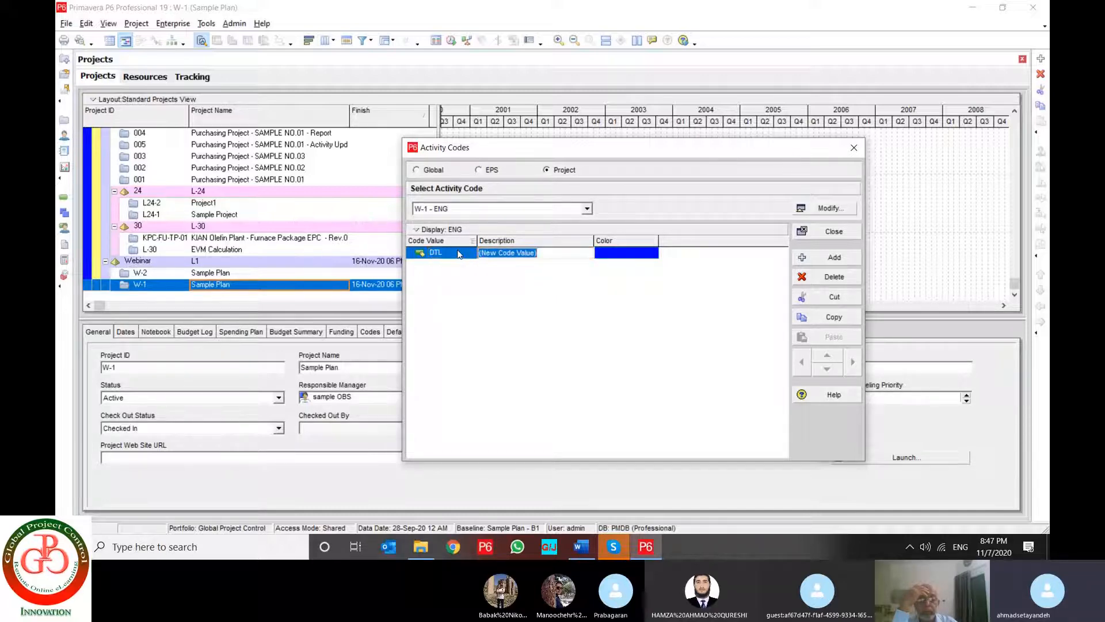
text(Deta)
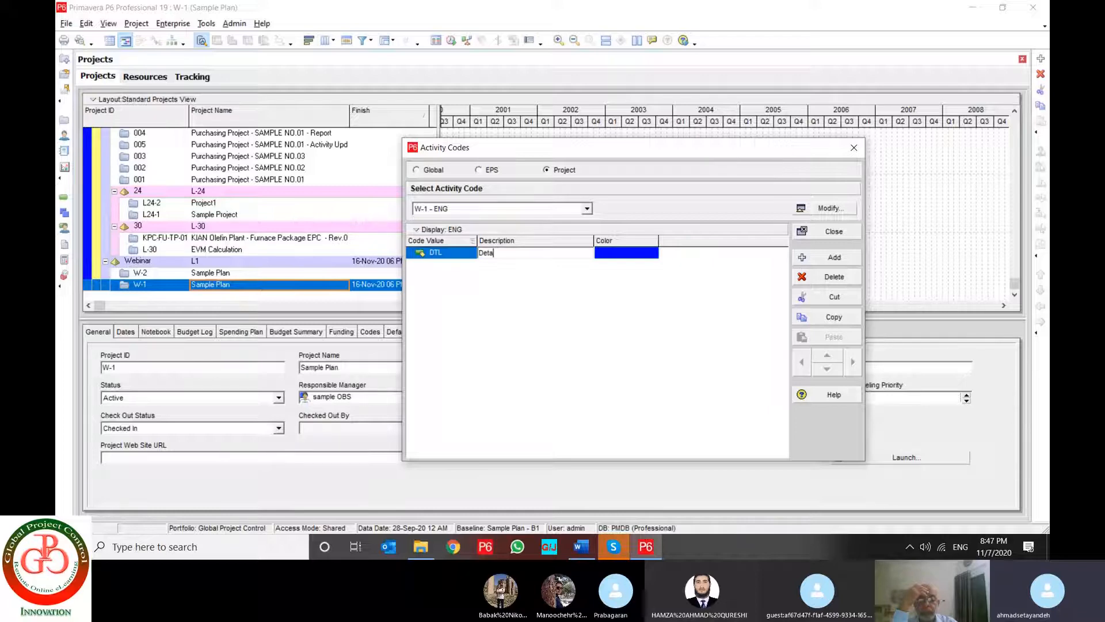
text(il)
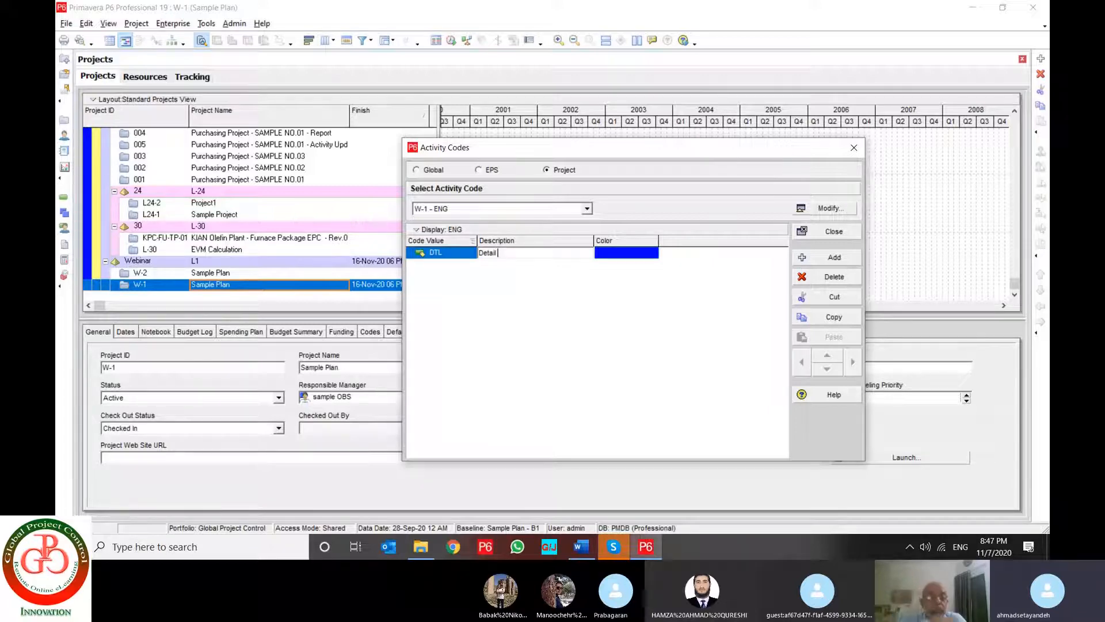
text( phase)
click(458, 254)
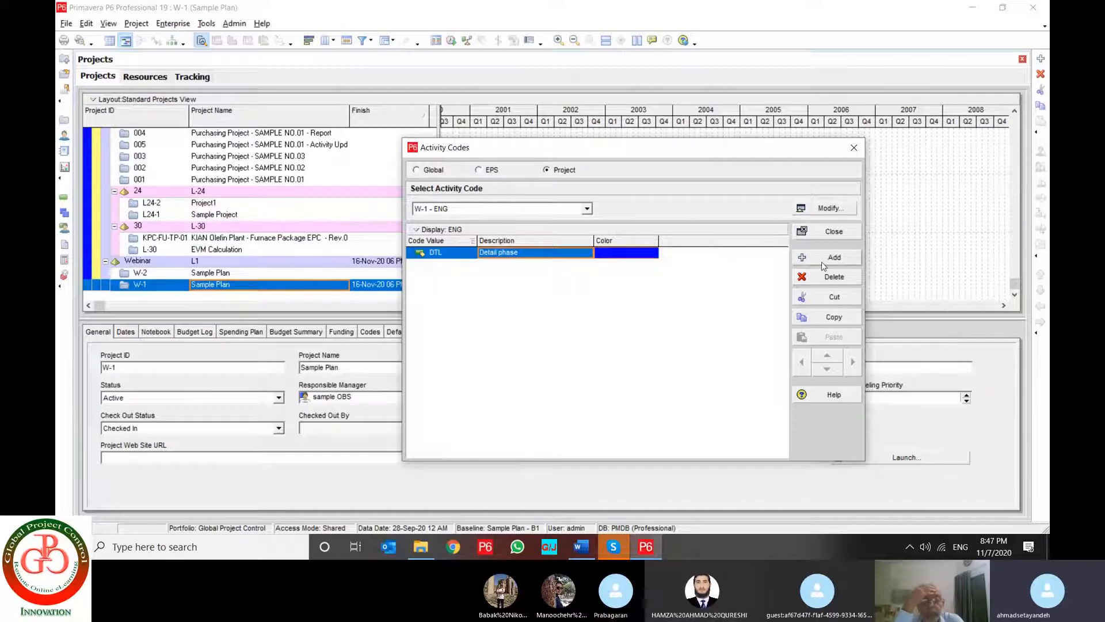
- Add the code value FUR with the description "Furnace Package" to the W-1 - PRO activity code
click(587, 209)
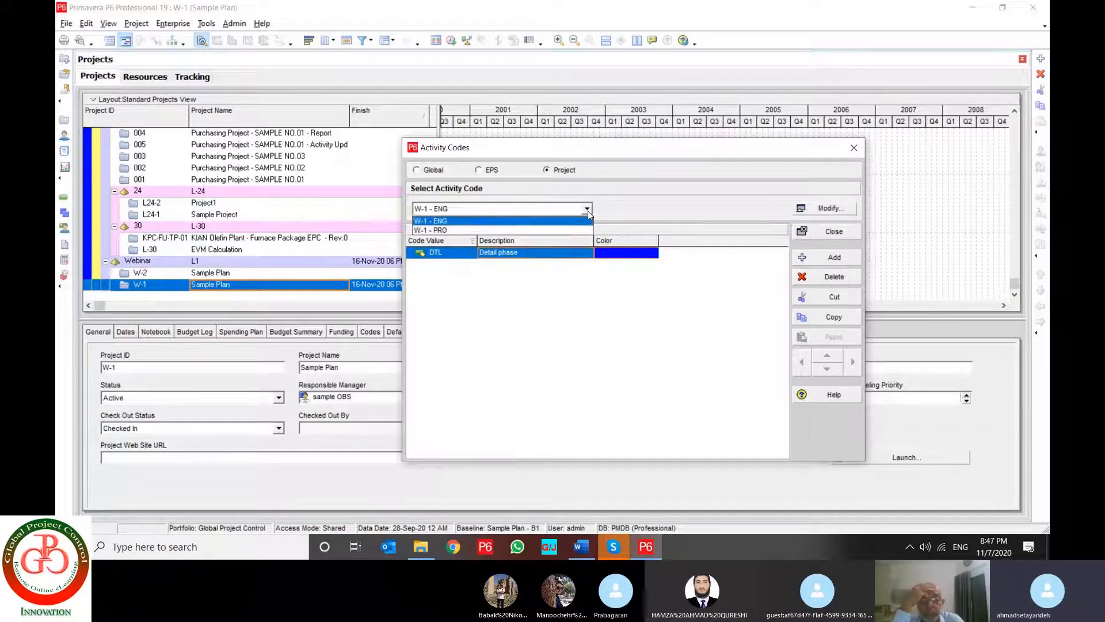
click(578, 231)
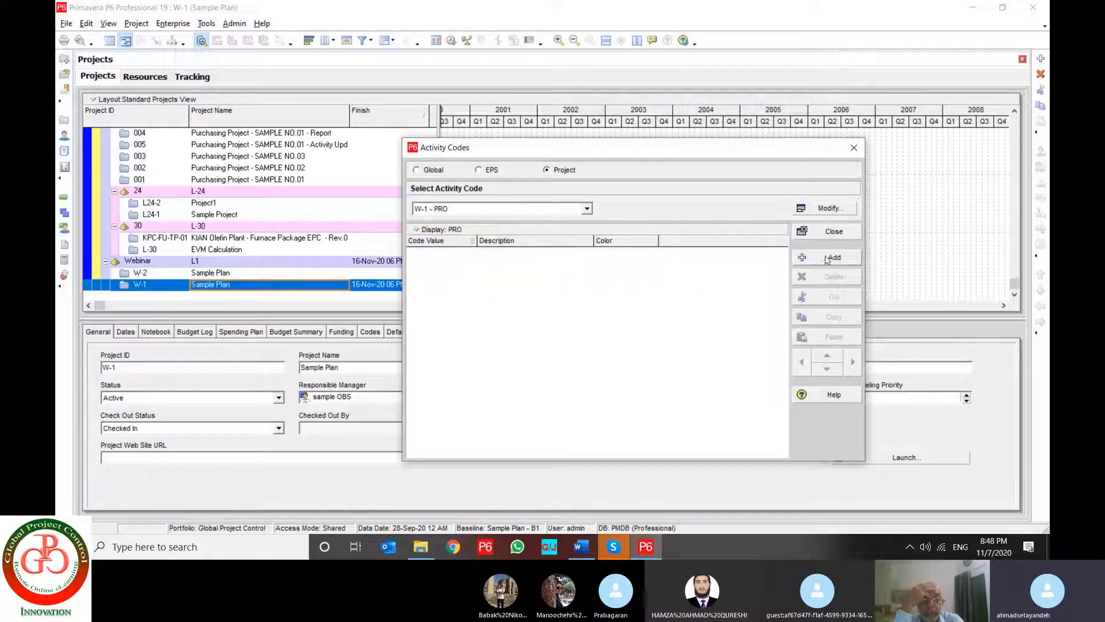
click(827, 258)
click(456, 252)
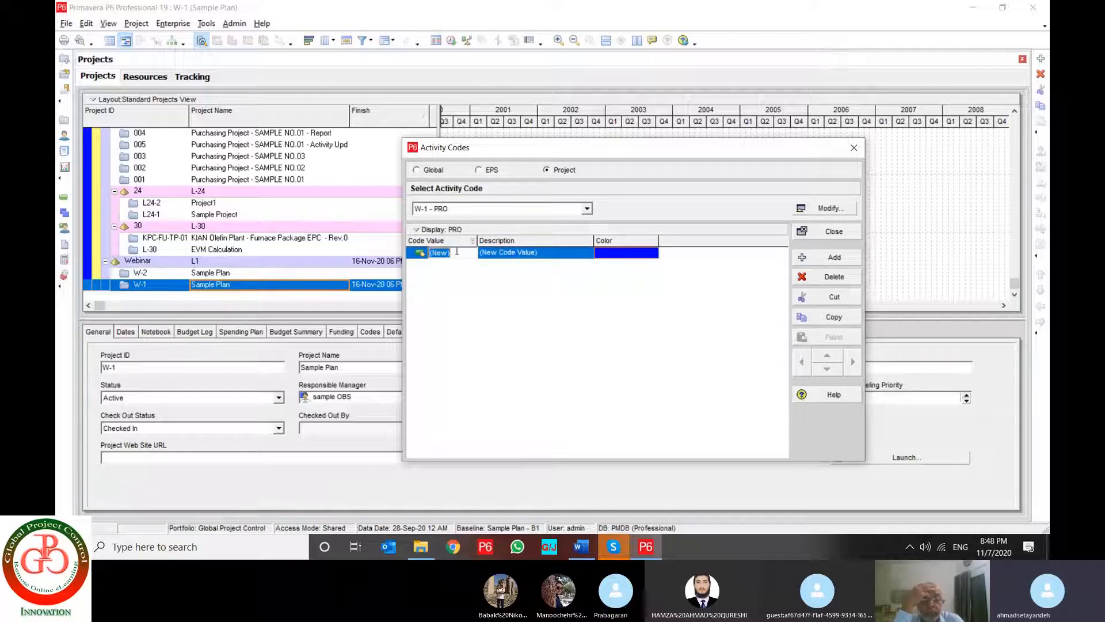
text(FUR)
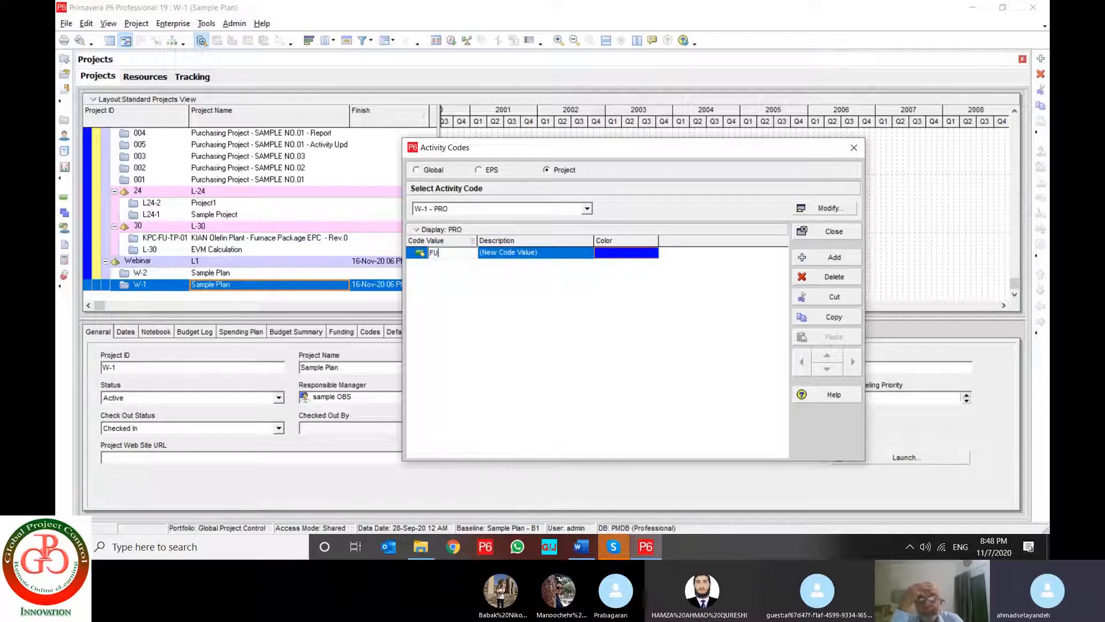
key(Tab)
text(u)
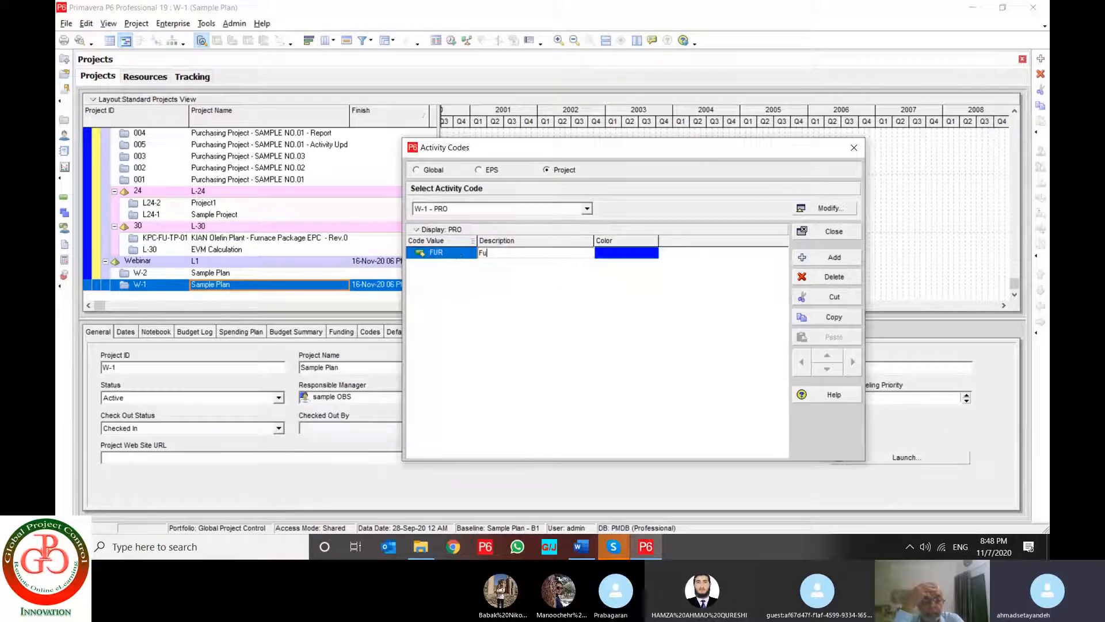
text(rnace Pa)
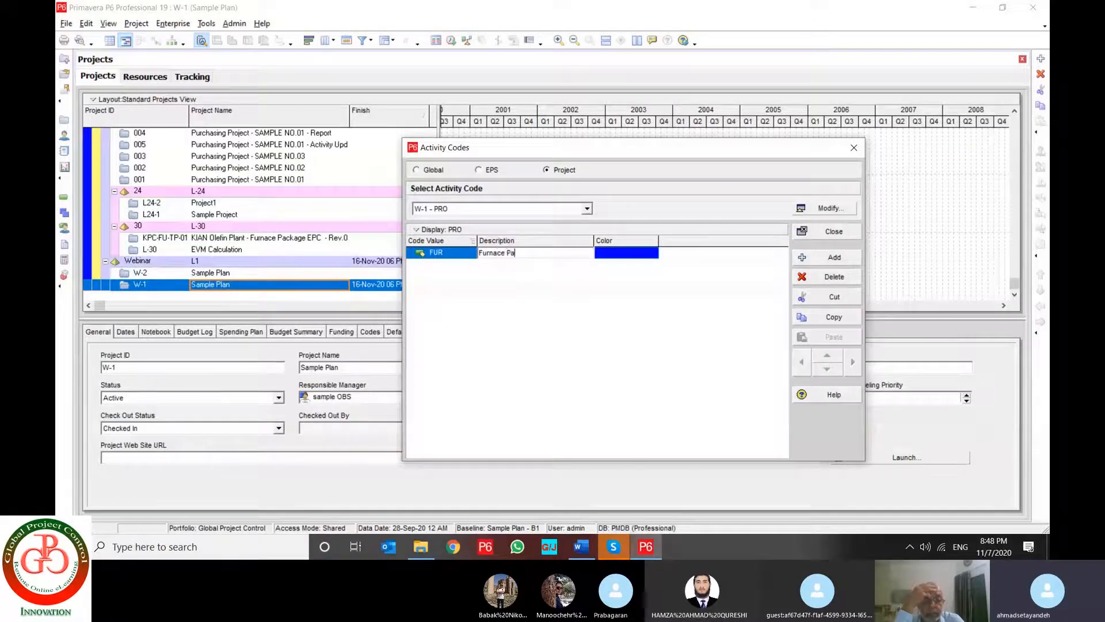
text(ckage)
key(Return)
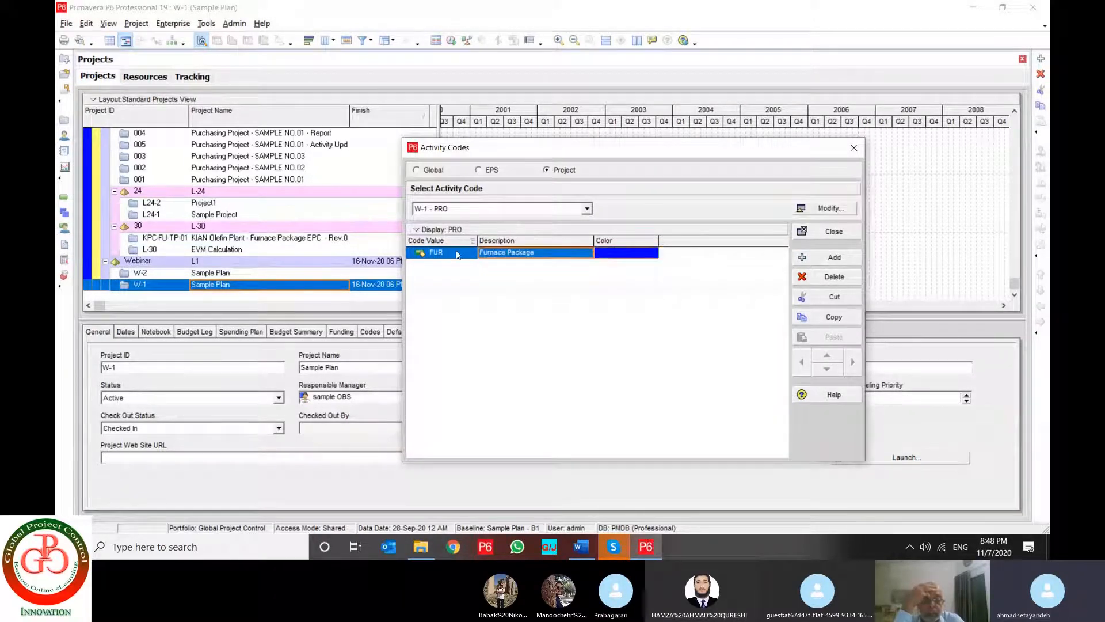
- Add the code value BSC with the description "Basic" to the W-1 - ENG activity code and close the activity codes dialog
click(499, 208)
click(492, 221)
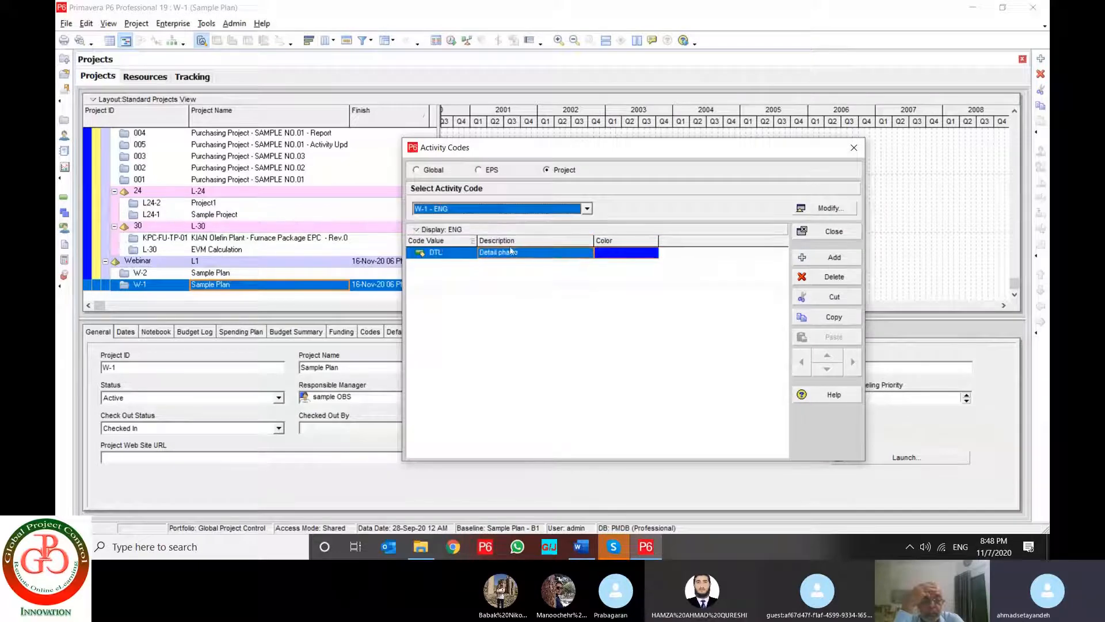
click(833, 259)
click(456, 265)
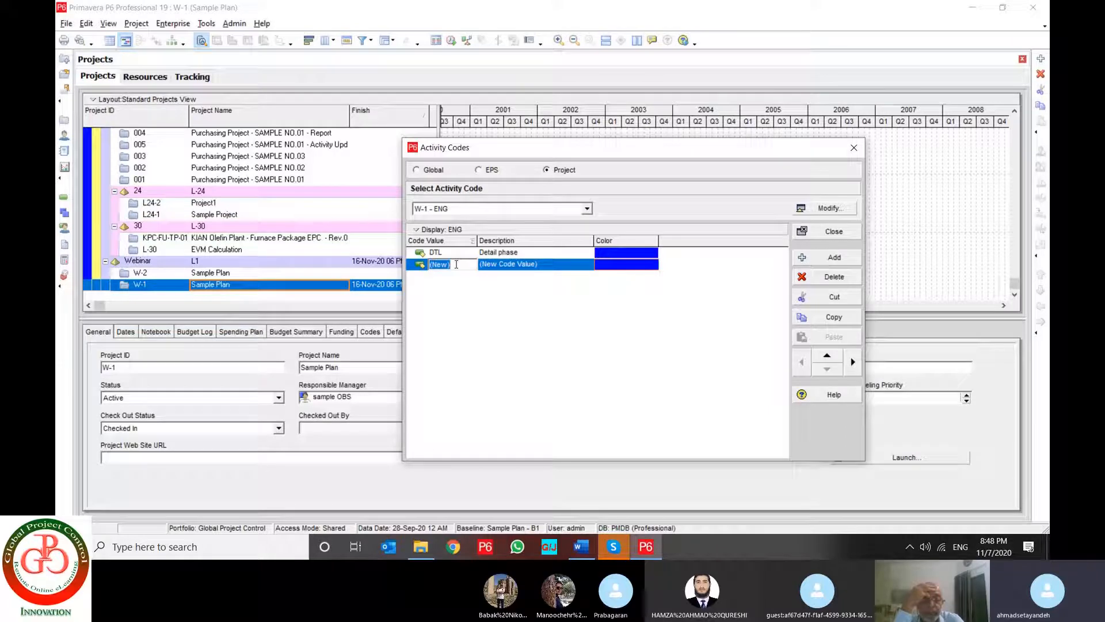
text(BSC)
key(Tab)
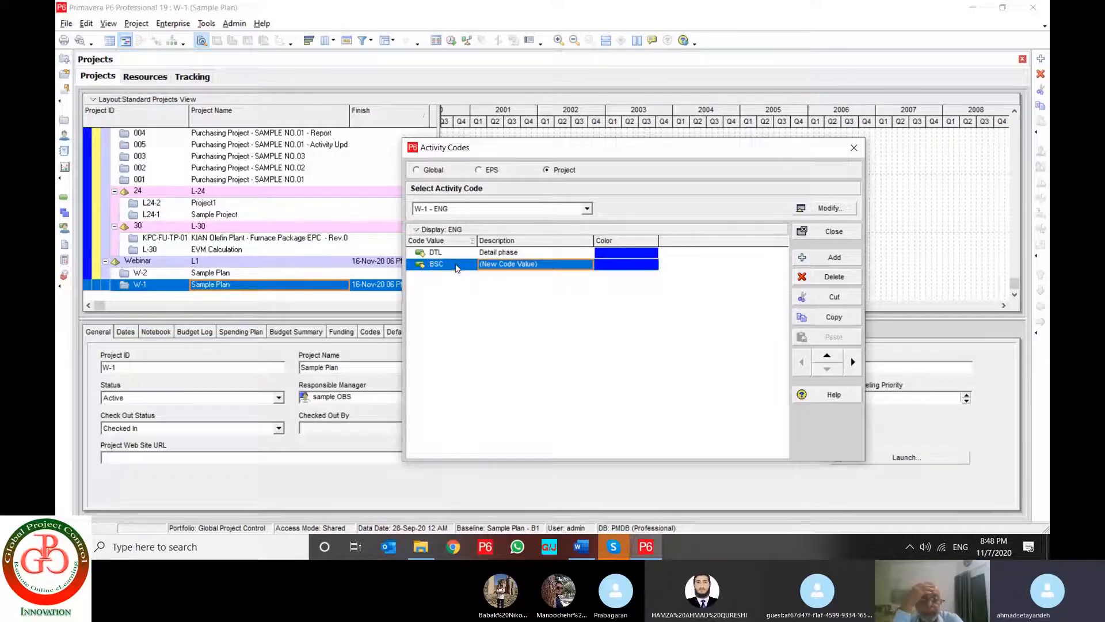
text(BAs)
key(BackSpace)
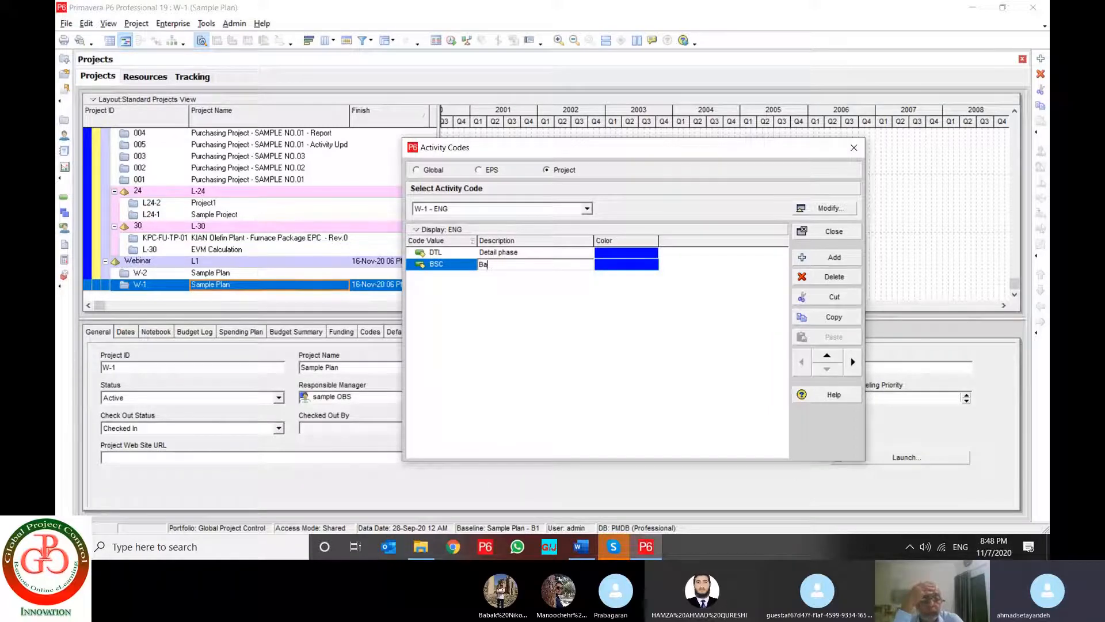
text(sic)
key(Return)
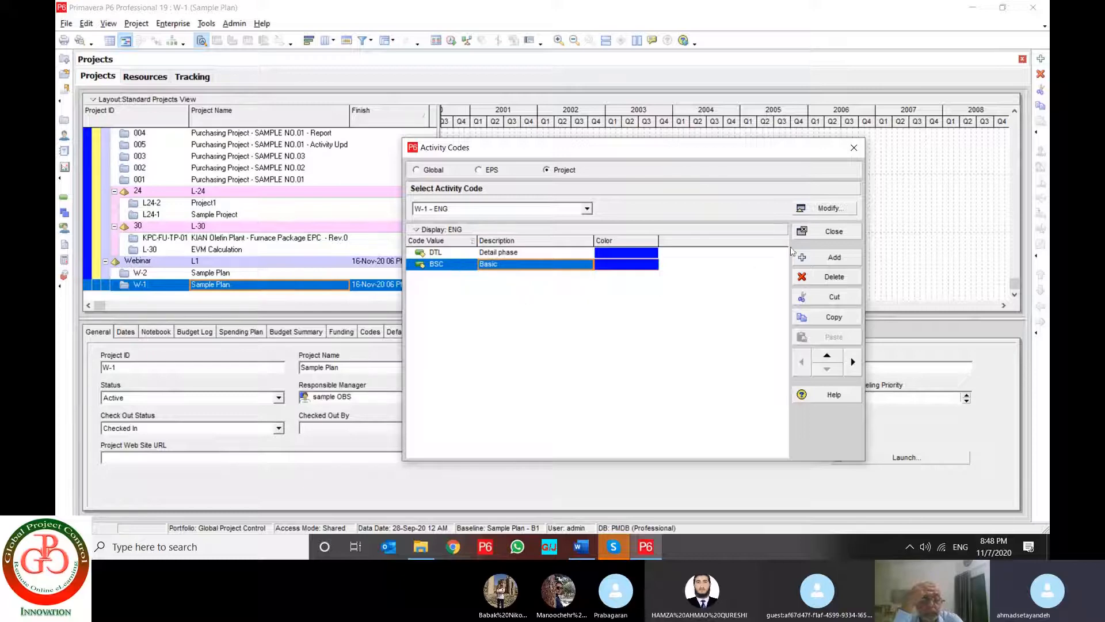
click(837, 235)
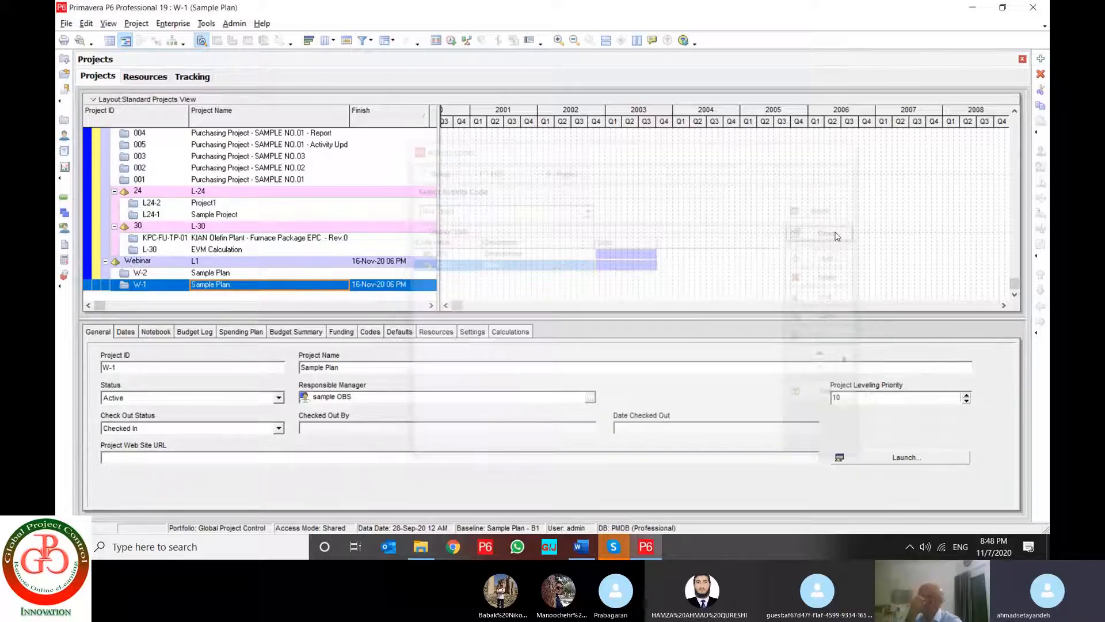
- Open project W-1's activities and show the project-level codes available for assignment to activities
right_click(170, 285)
click(213, 220)
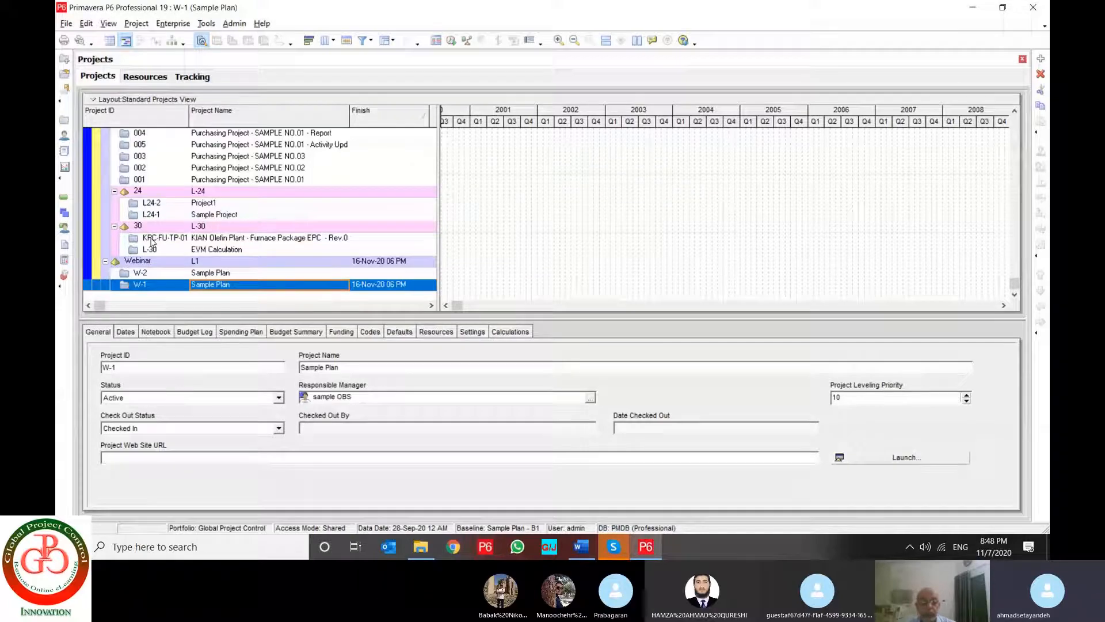
click(65, 199)
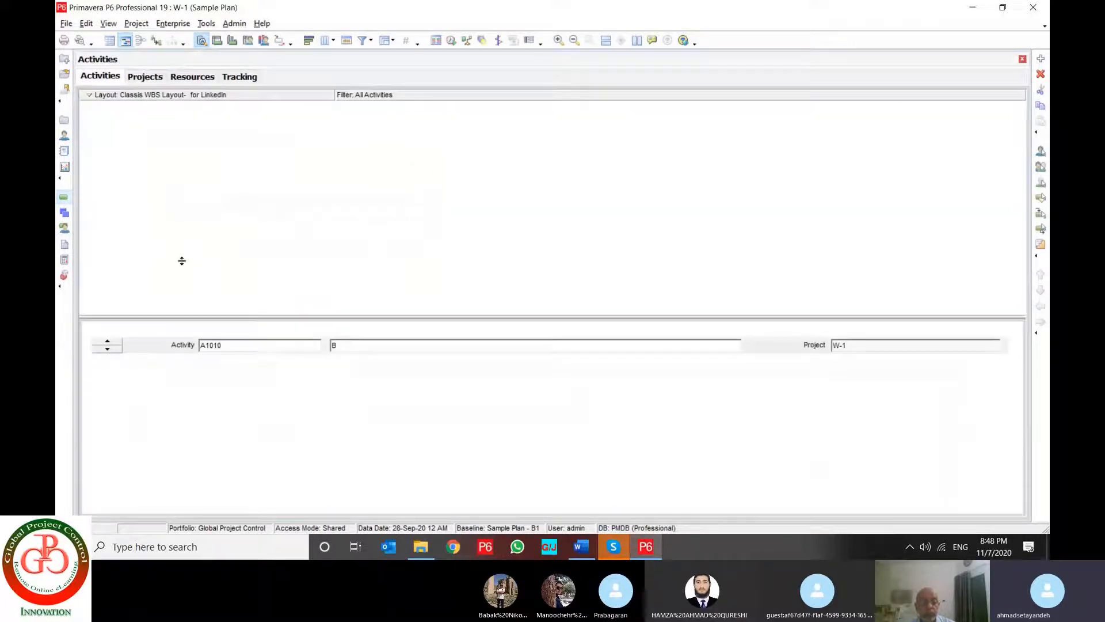
click(336, 331)
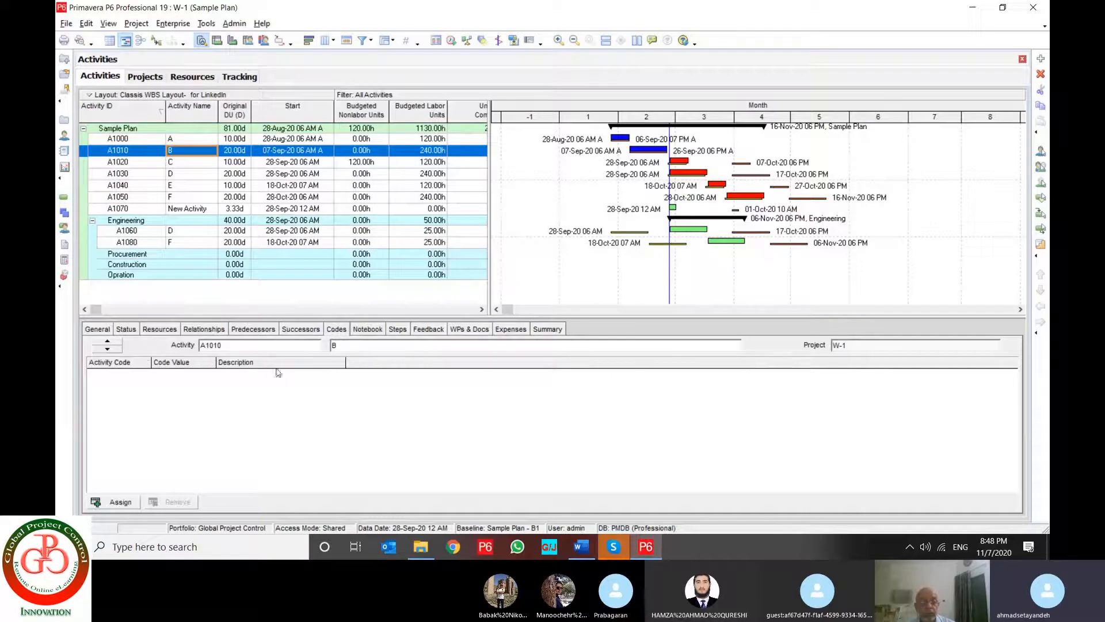
click(117, 504)
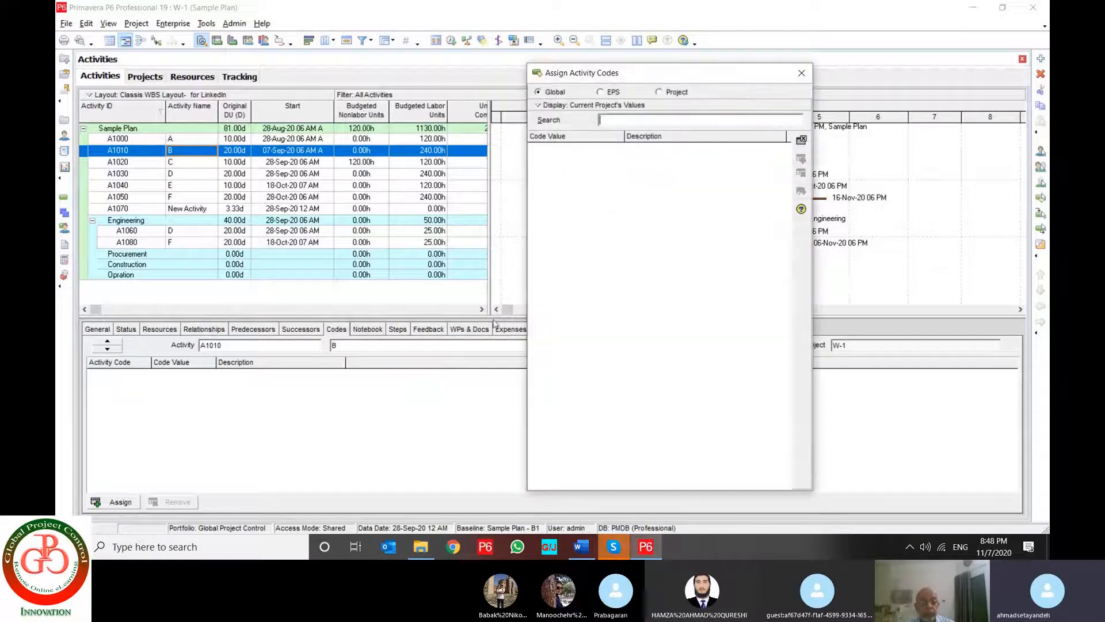
click(664, 93)
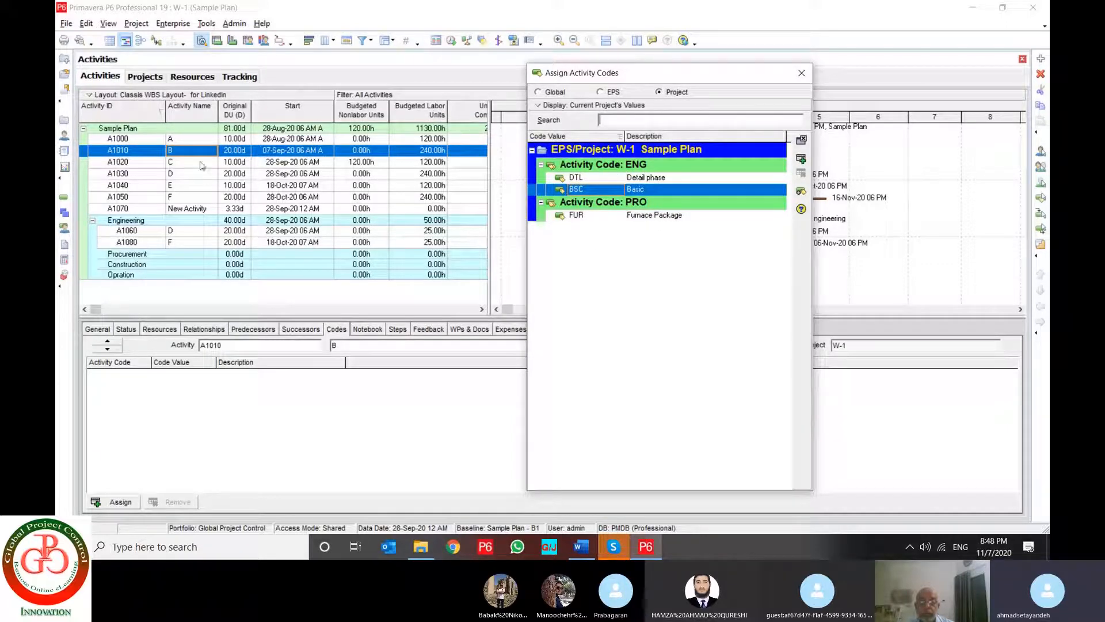
- Assign the ENG code value BSC (Basic) to activities A1000 through A1030
click(190, 145)
click(191, 140)
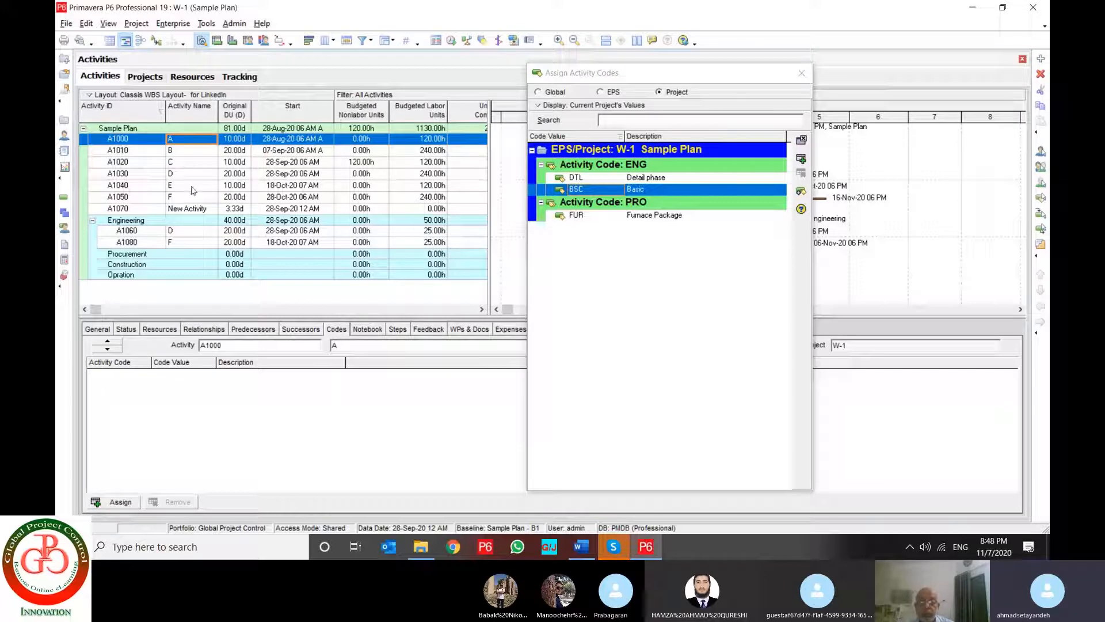
shift+click(197, 174)
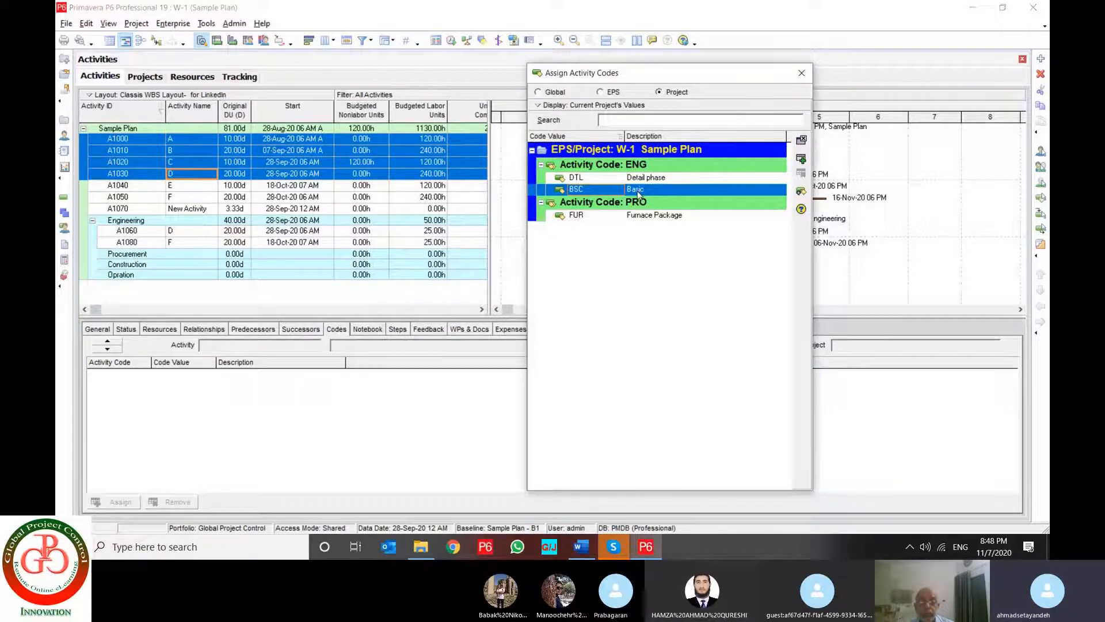
click(637, 191)
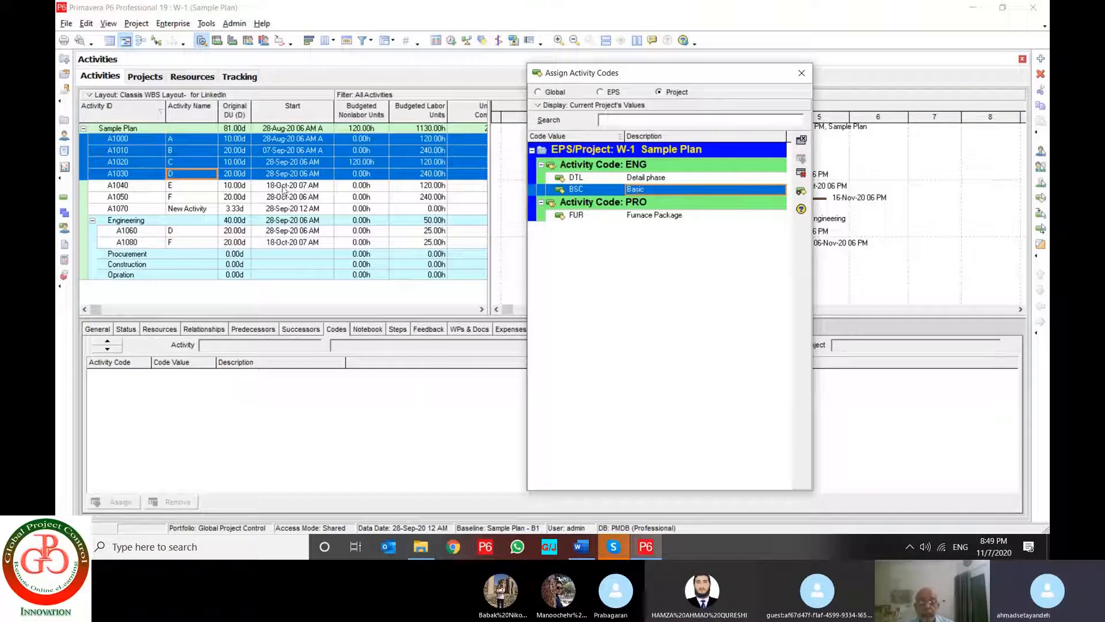
- Assign the ENG code value DTL (Detail phase) to activities A1040 through A1070
click(274, 185)
shift+click(273, 209)
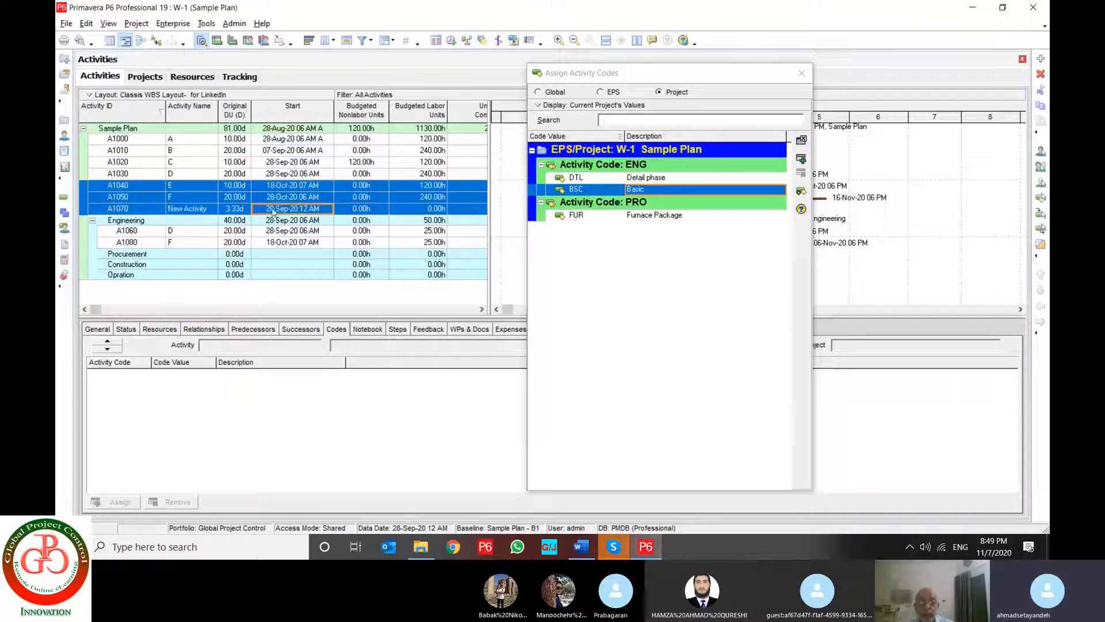
click(643, 180)
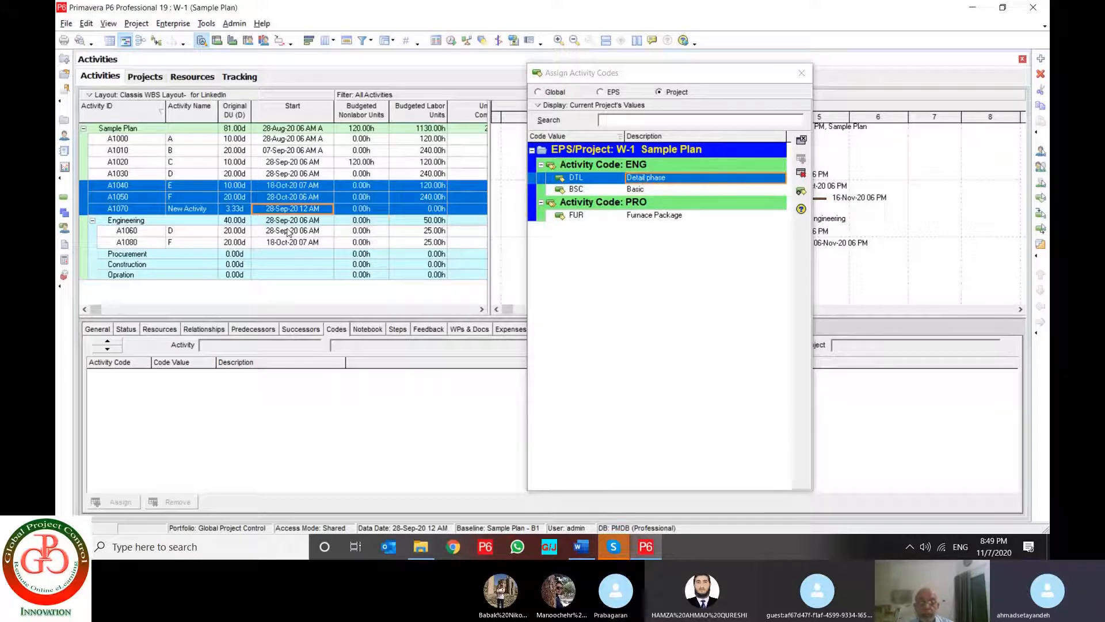
- Assign the PRO code value FUR (Furnace Package) to activities A1060 and A1080
drag(289, 233, 291, 243)
click(671, 215)
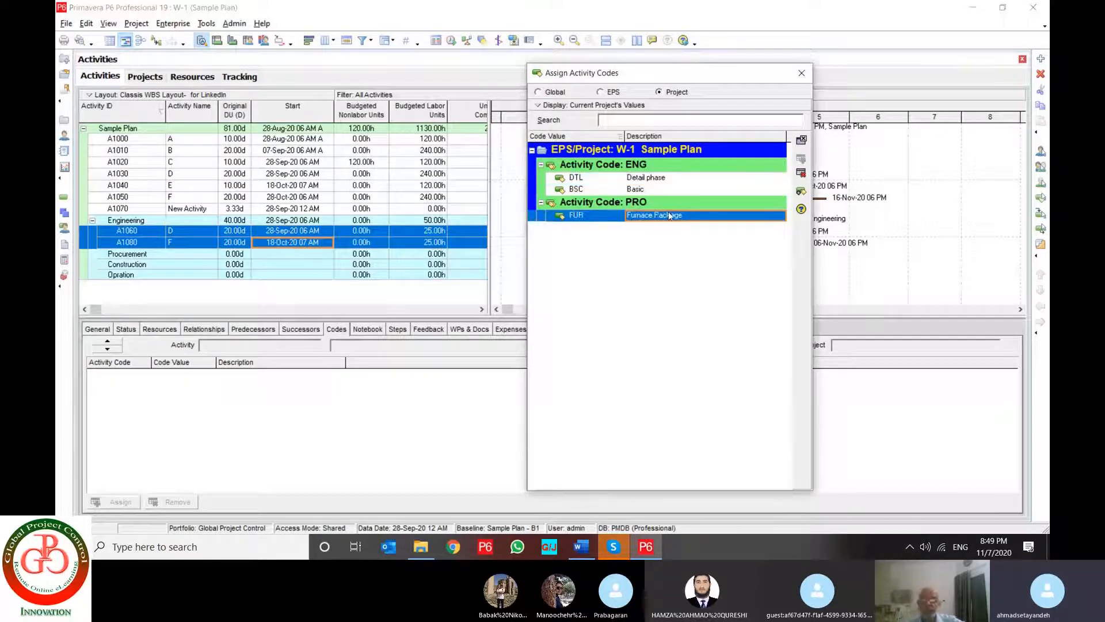
click(802, 140)
click(387, 41)
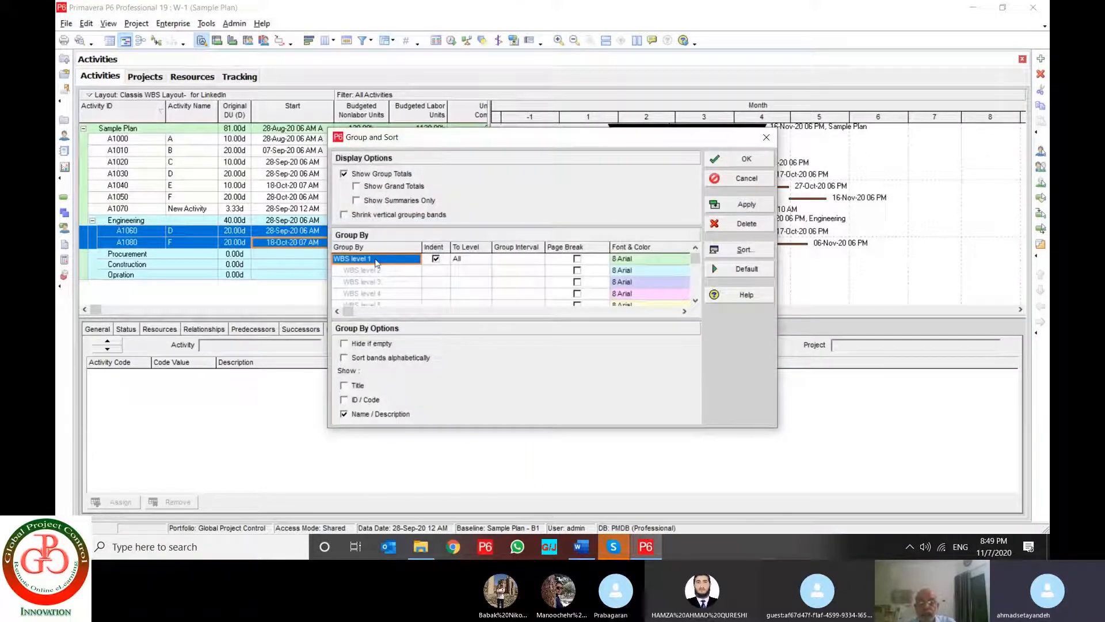
click(436, 259)
click(387, 264)
click(387, 264)
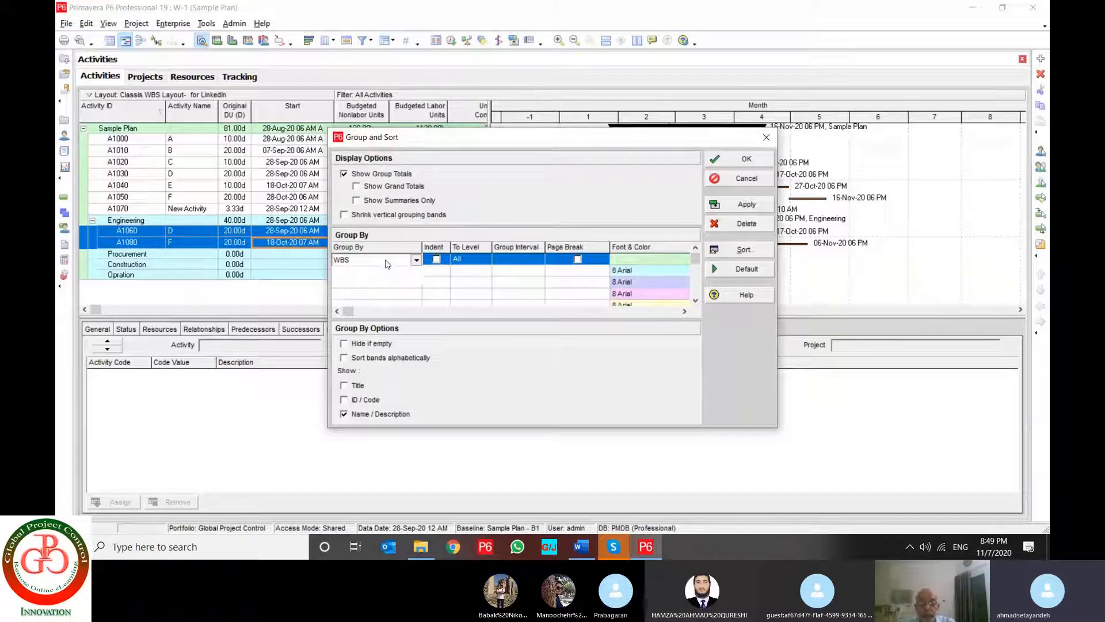
click(387, 264)
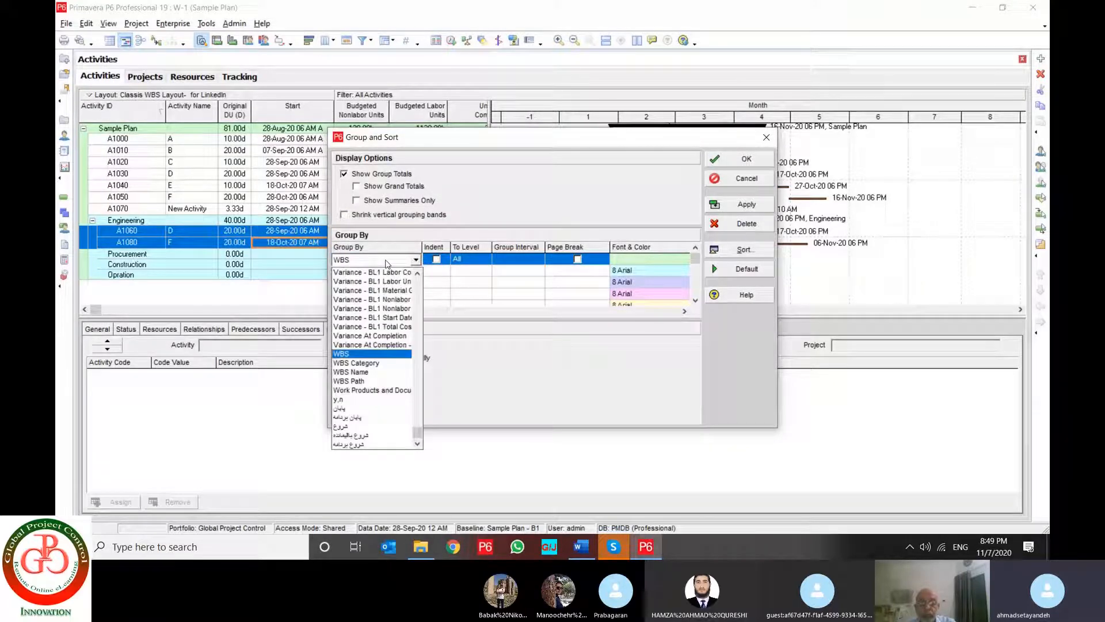
key(d)
key(t)
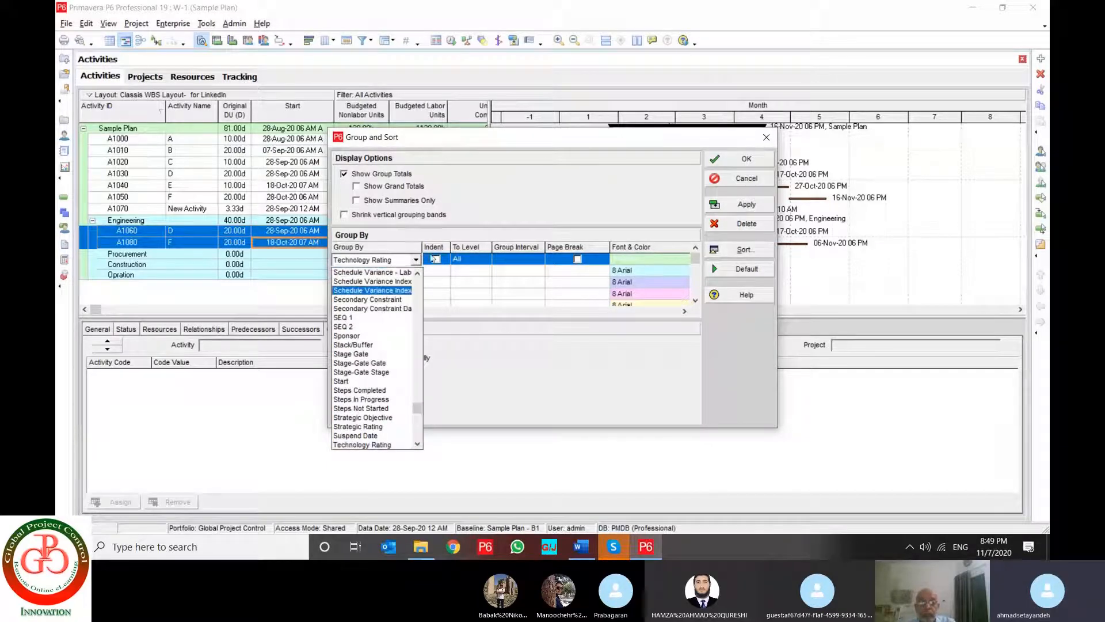
click(486, 214)
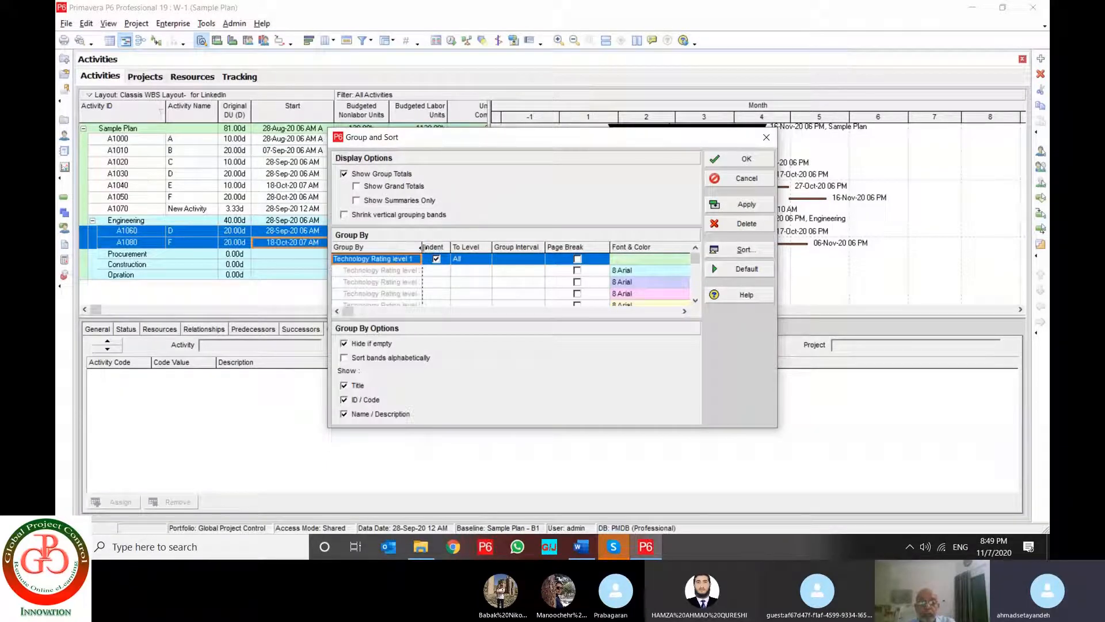
drag(423, 247, 469, 248)
click(463, 259)
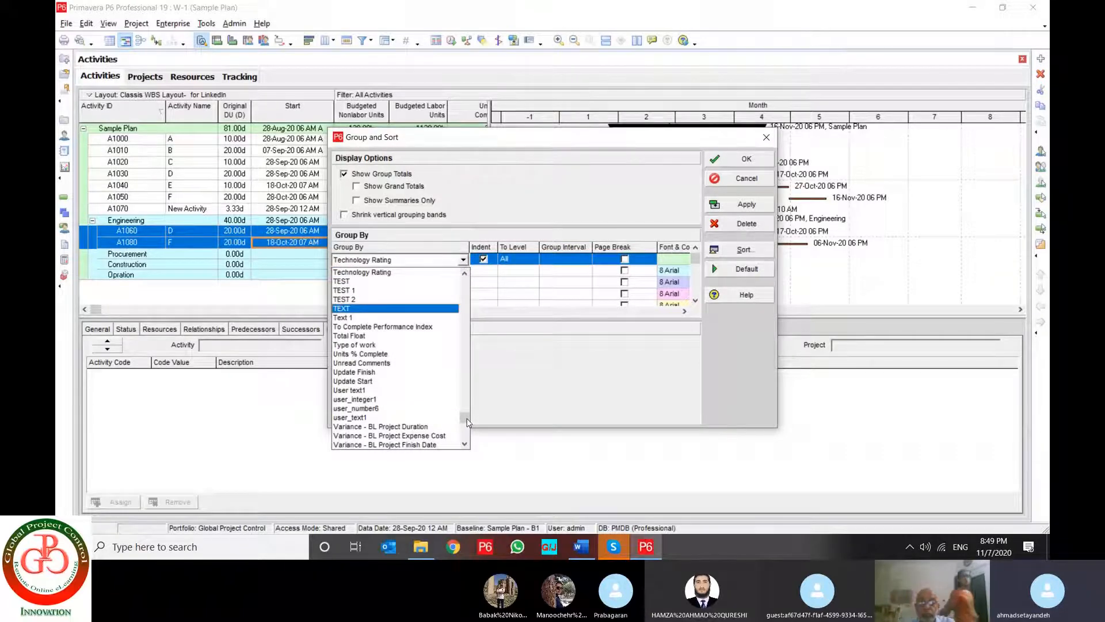
key(d)
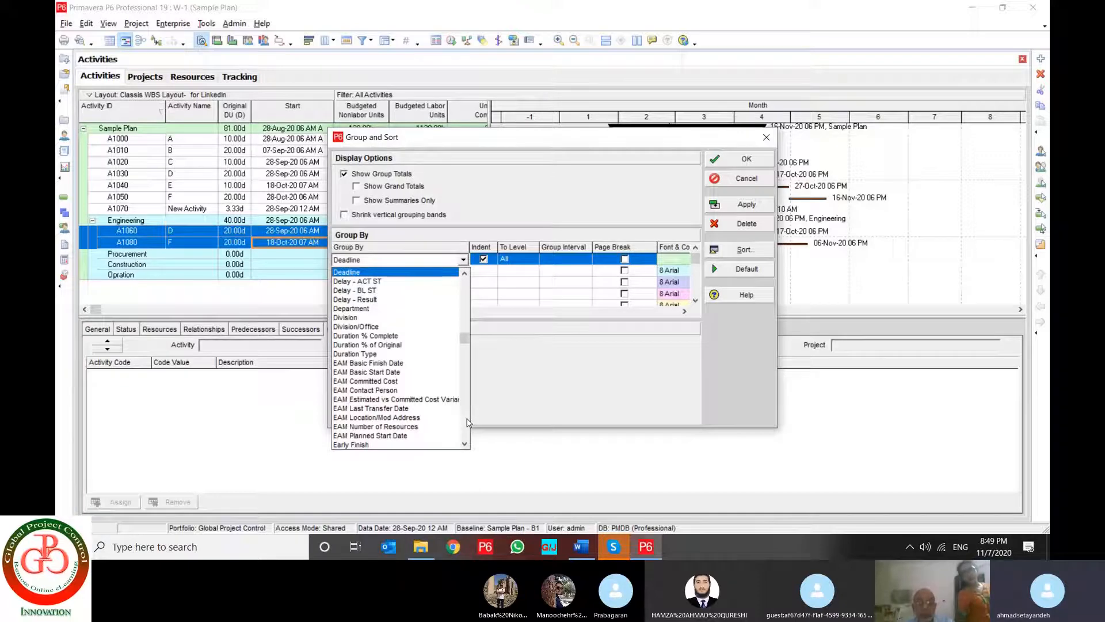
key(a)
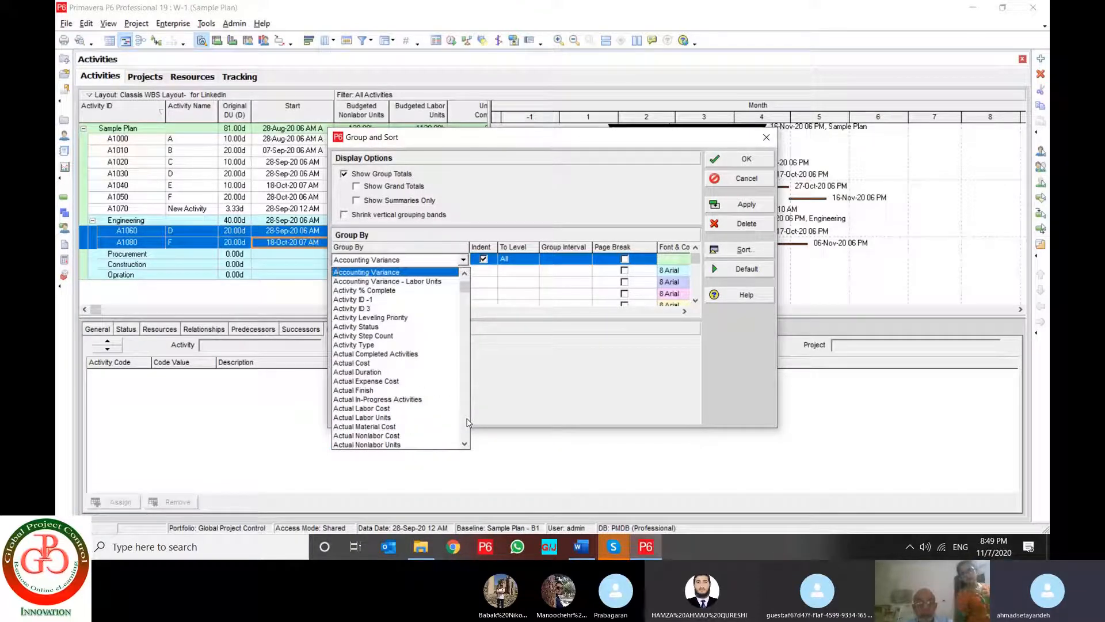
key(d)
key(a)
key(t)
key(d)
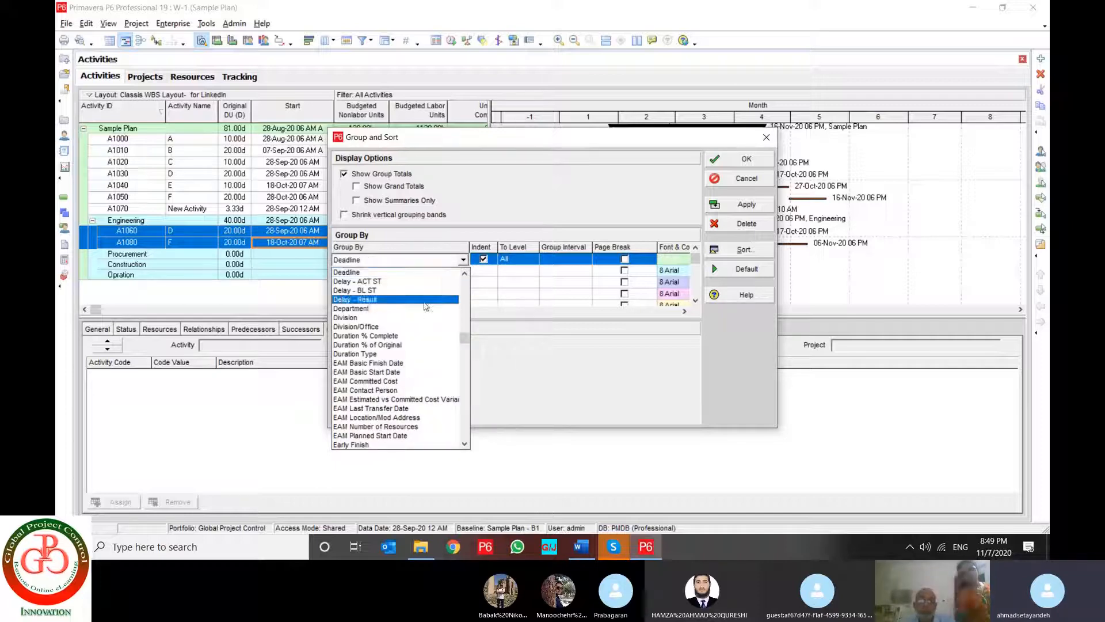
scroll(425, 311, down, 10)
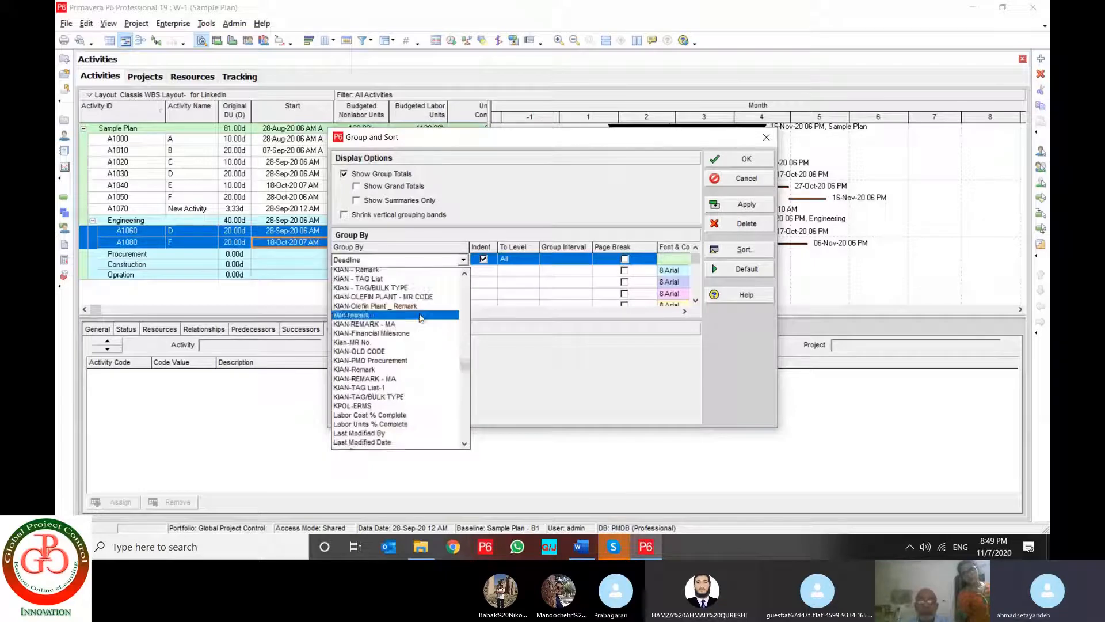
scroll(421, 318, down, 20)
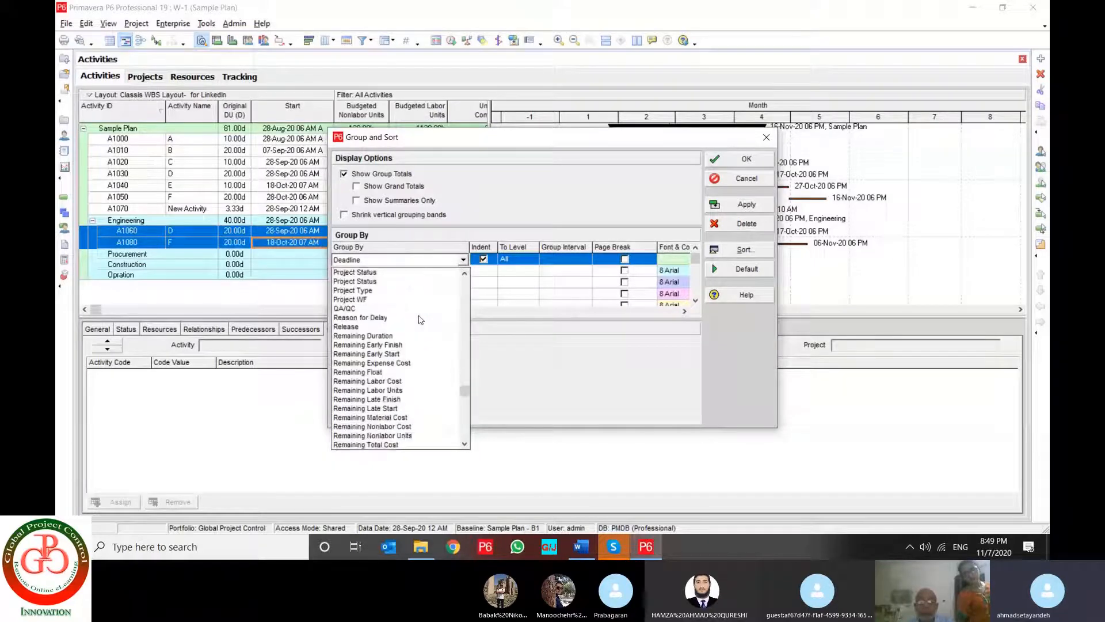
scroll(421, 319, down, 2)
click(632, 186)
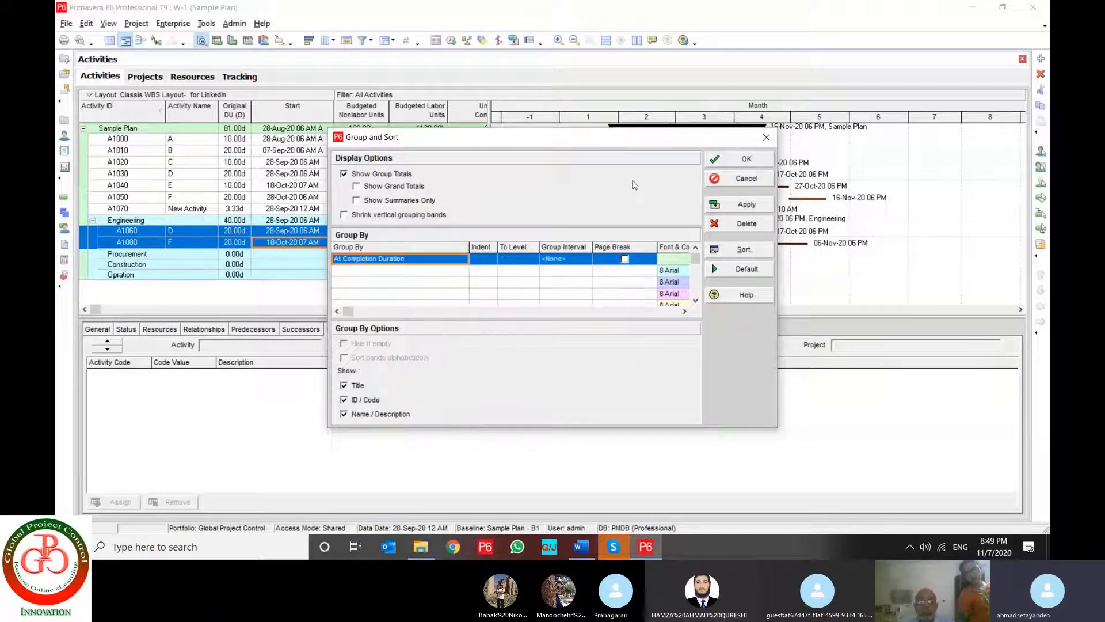
click(716, 183)
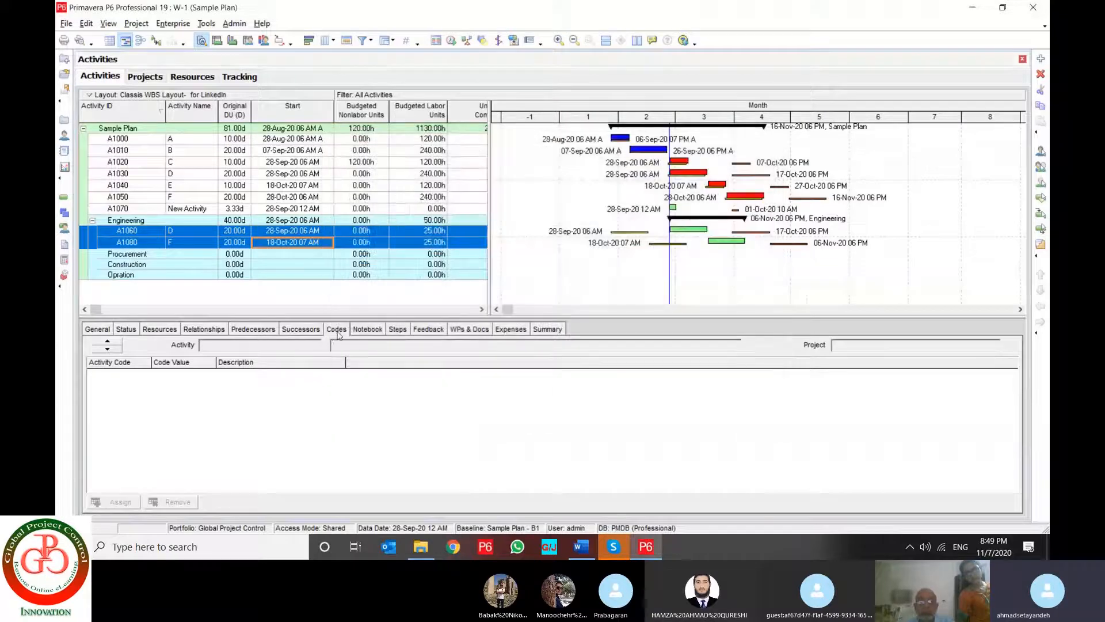
- Check the code assigned to activity A1060 and set the first grouping level to PRO without indentation
click(190, 230)
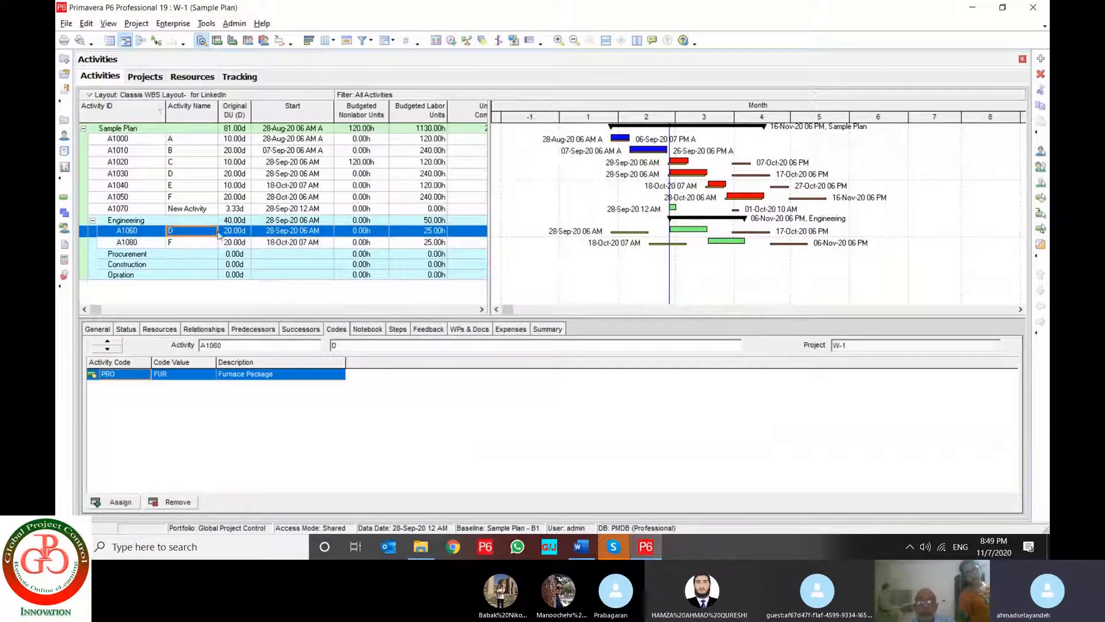
click(156, 379)
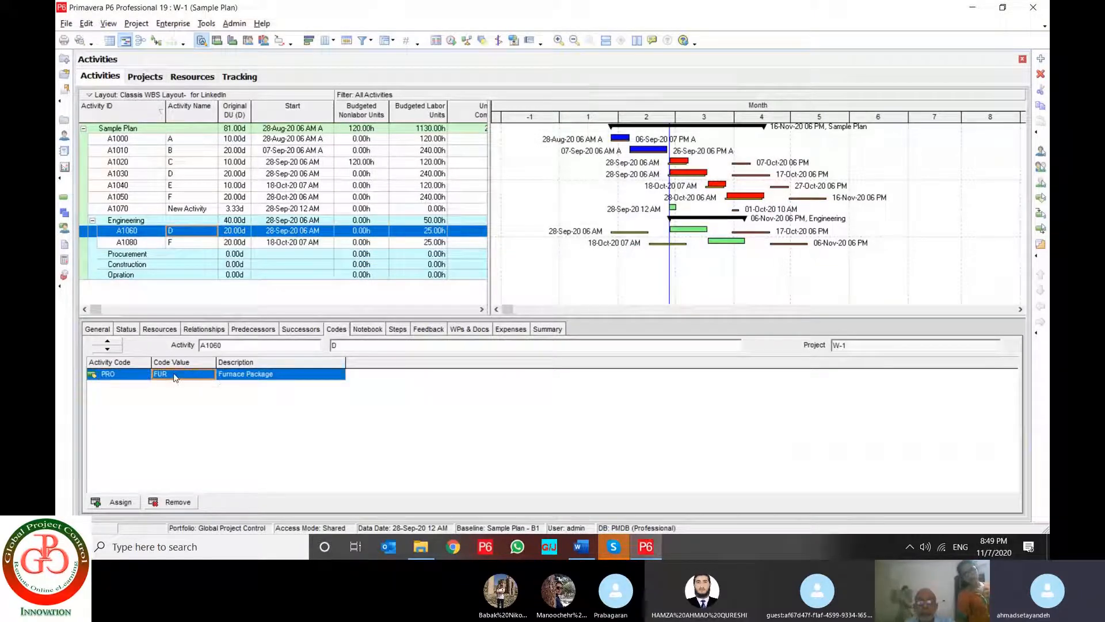
click(385, 48)
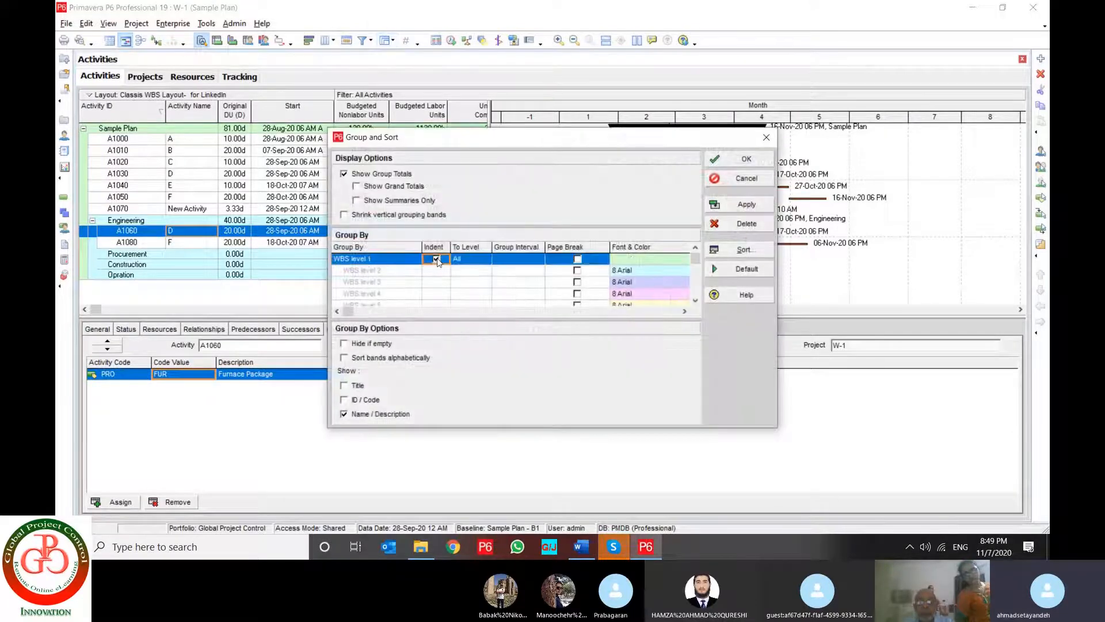
click(401, 260)
click(401, 261)
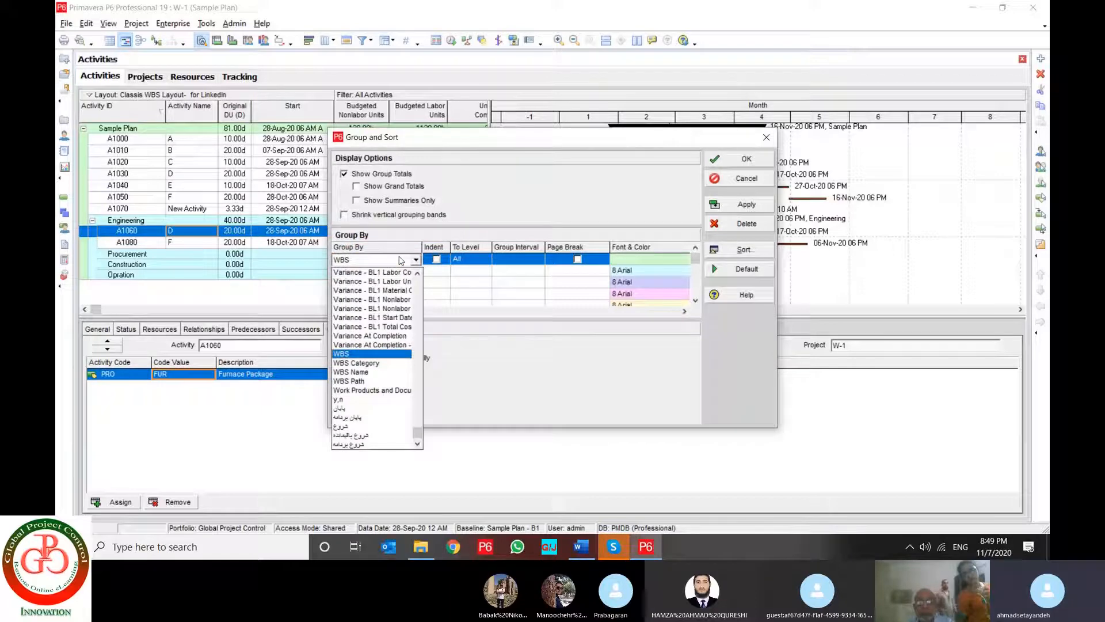
text(pro)
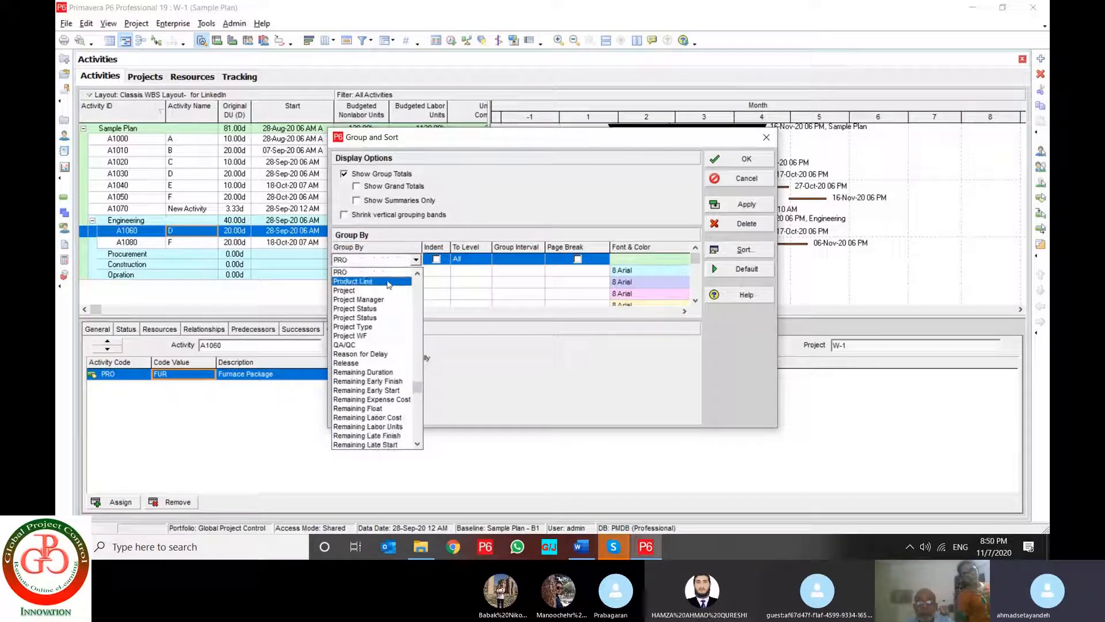
click(387, 275)
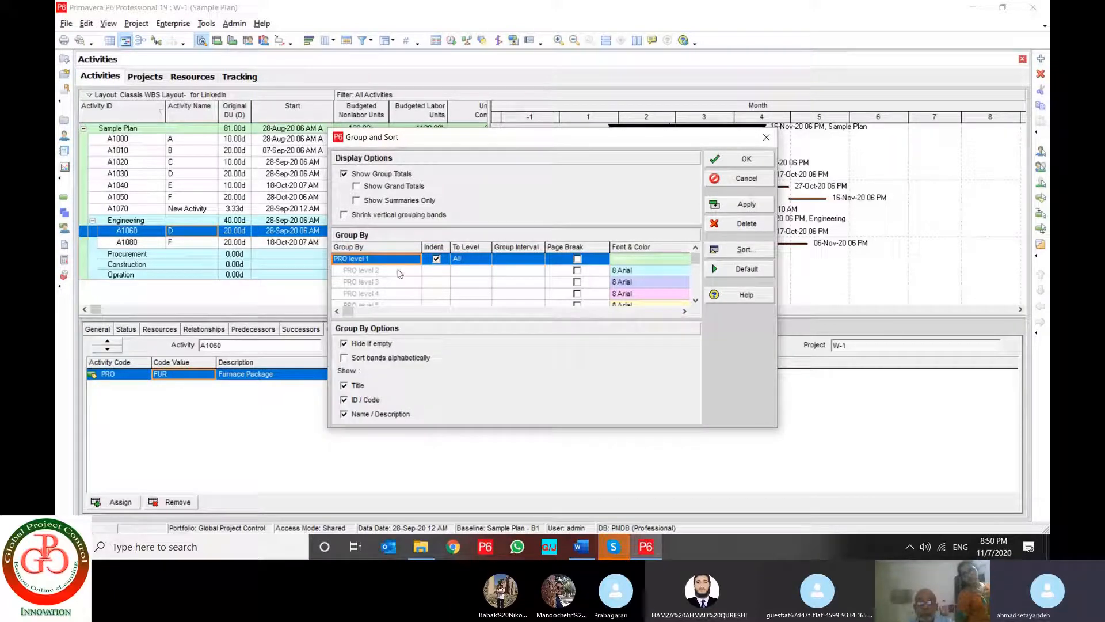
click(437, 261)
click(403, 273)
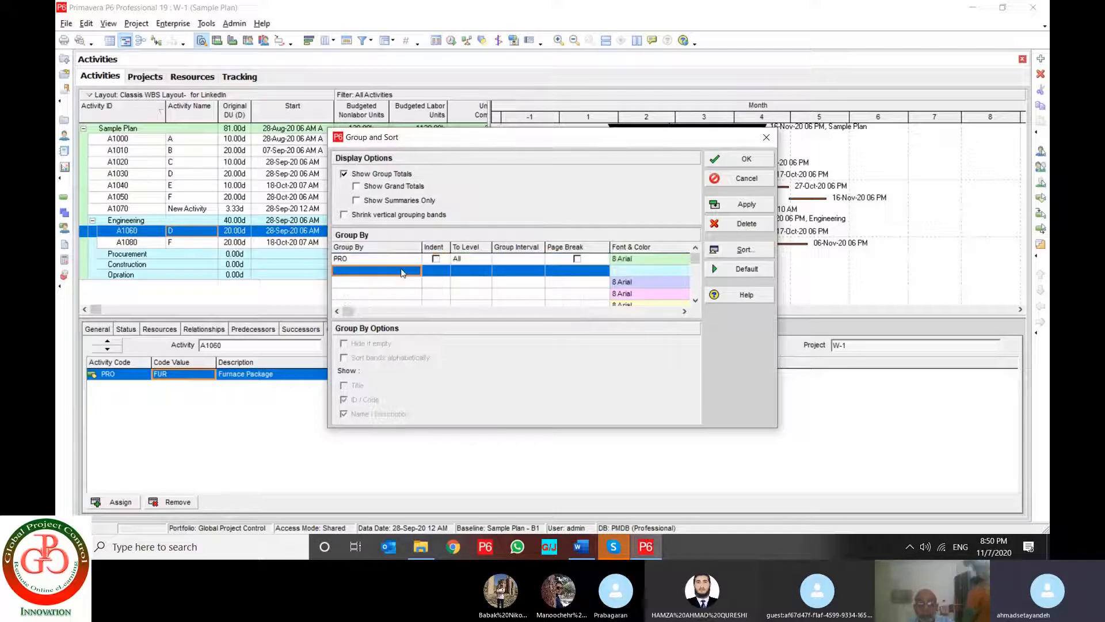
click(403, 273)
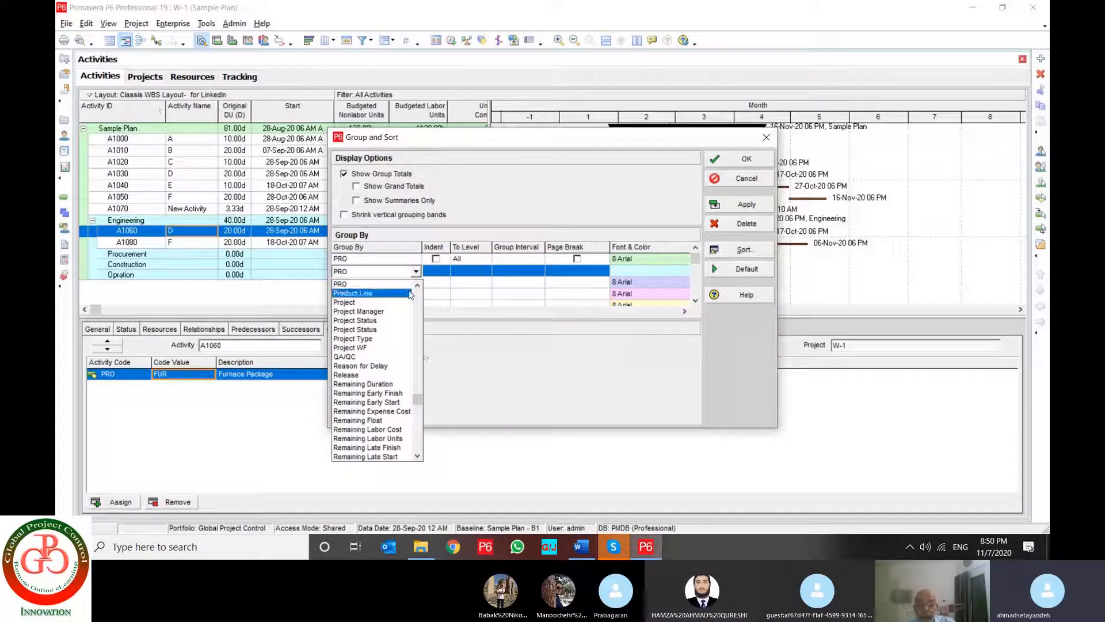
key(s)
key(s)
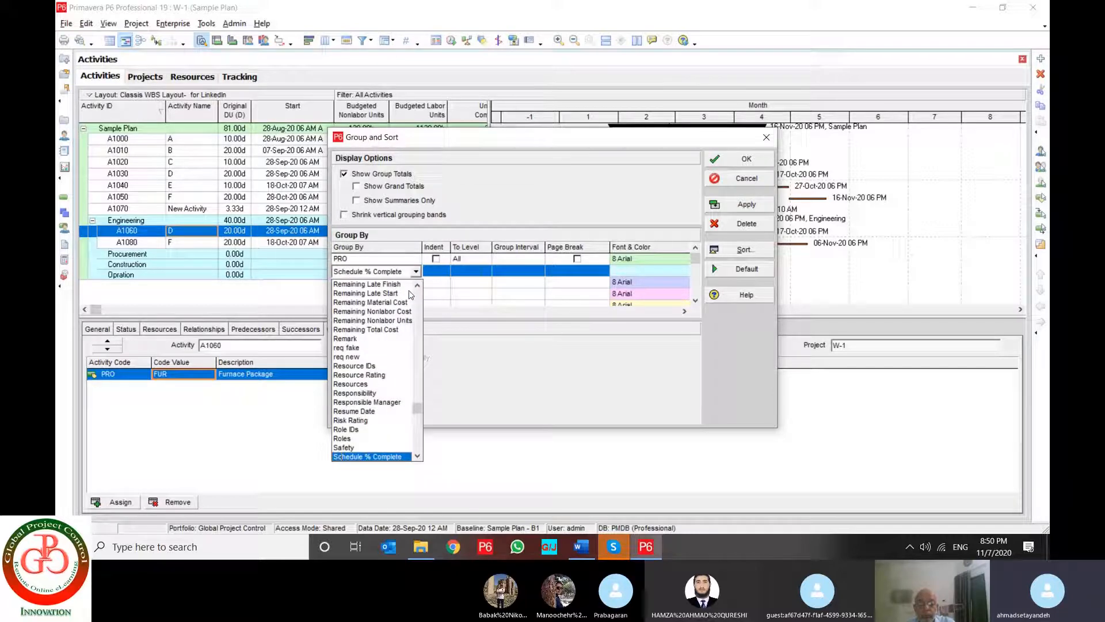
key(b)
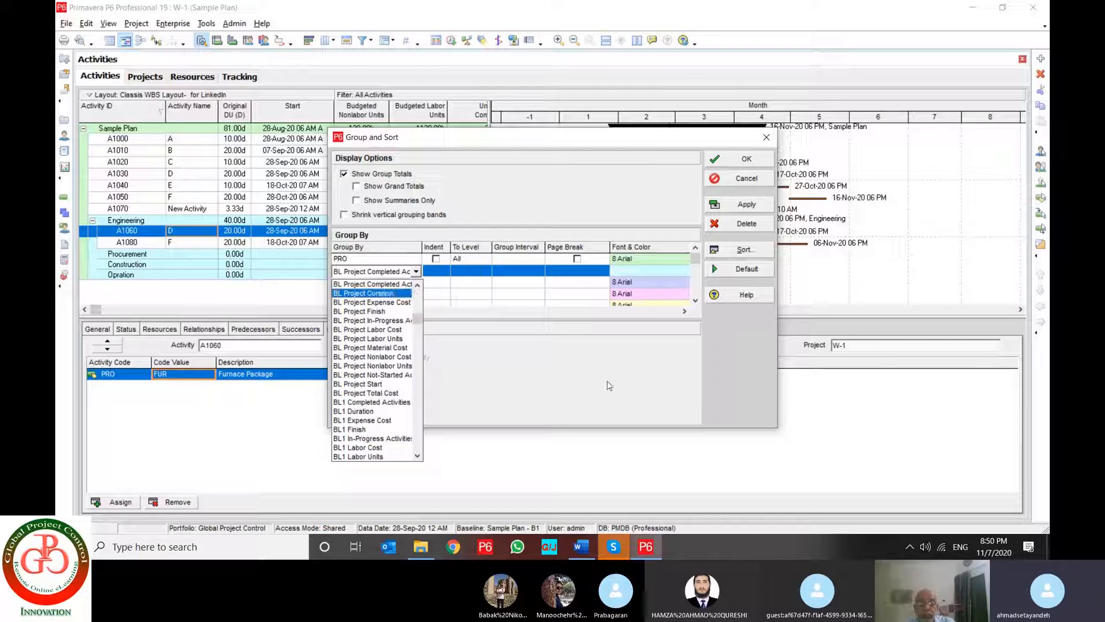
click(372, 284)
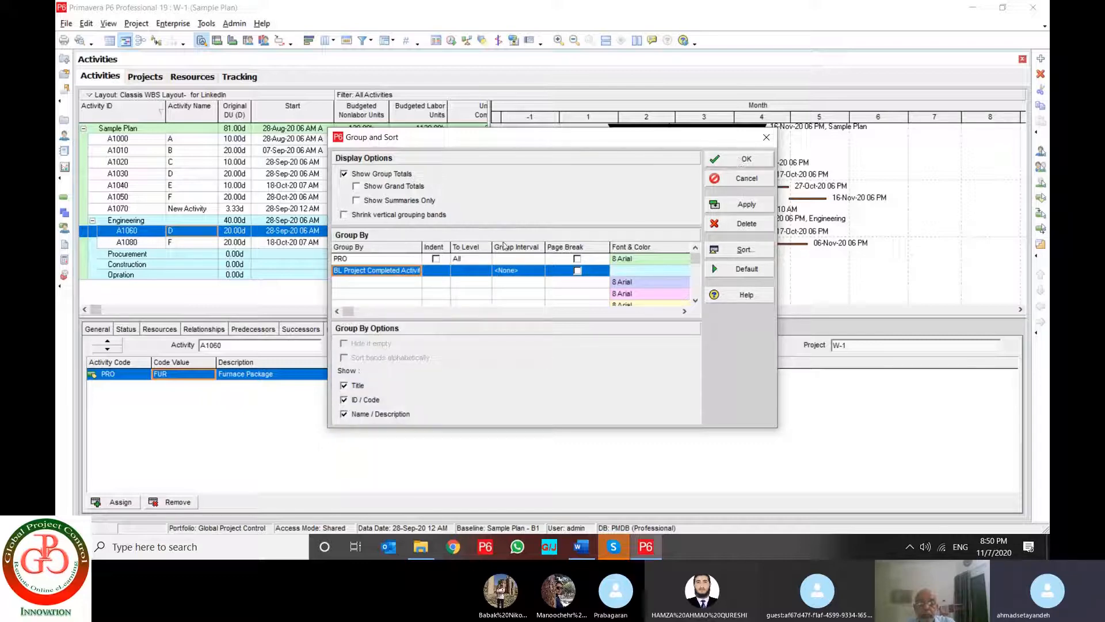
click(739, 226)
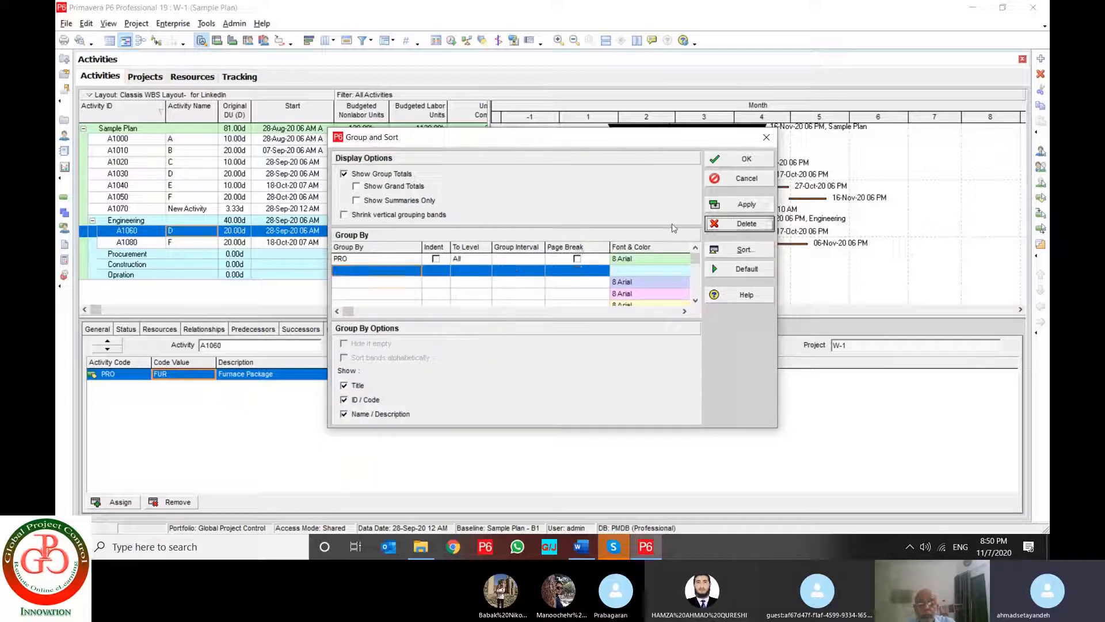
- Apply the grouping by PRO and check the codes assigned to activities A1000 and A1020
click(743, 203)
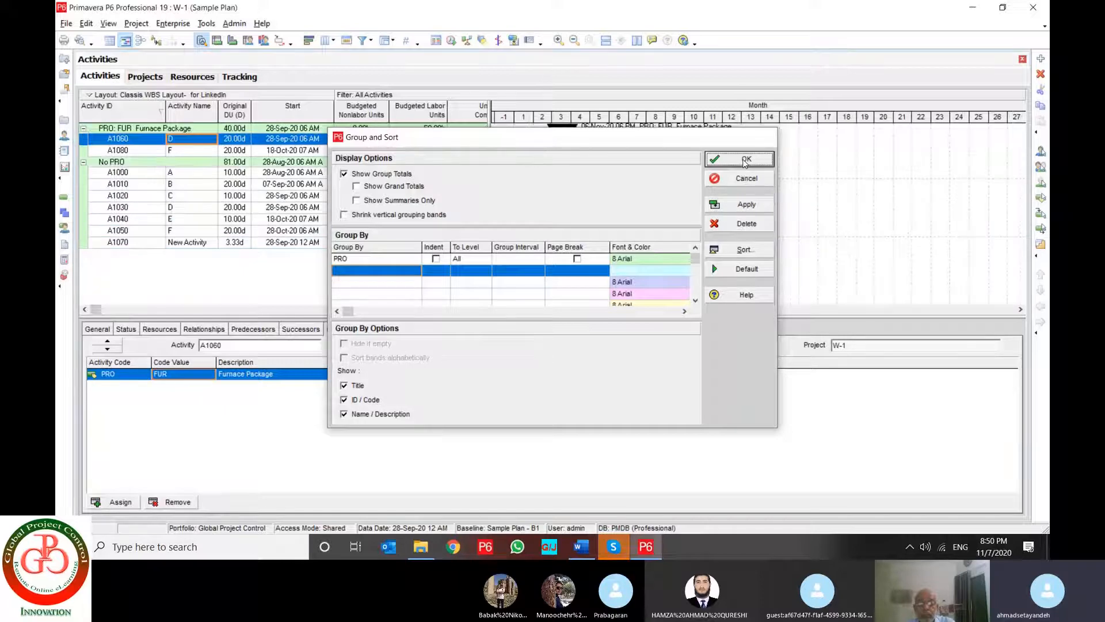
click(745, 161)
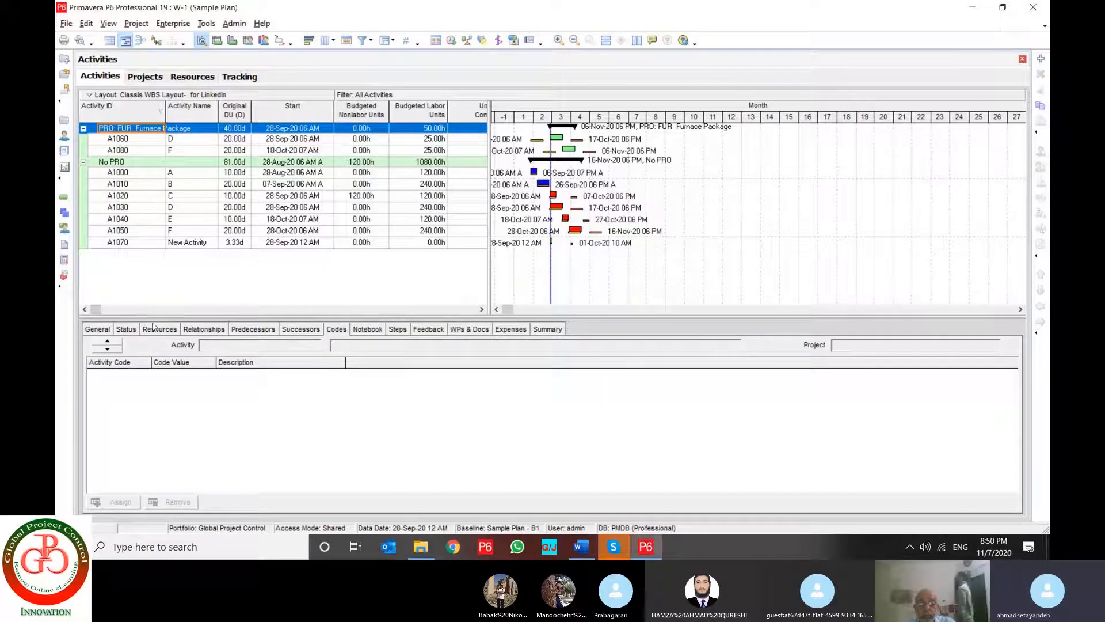
click(150, 172)
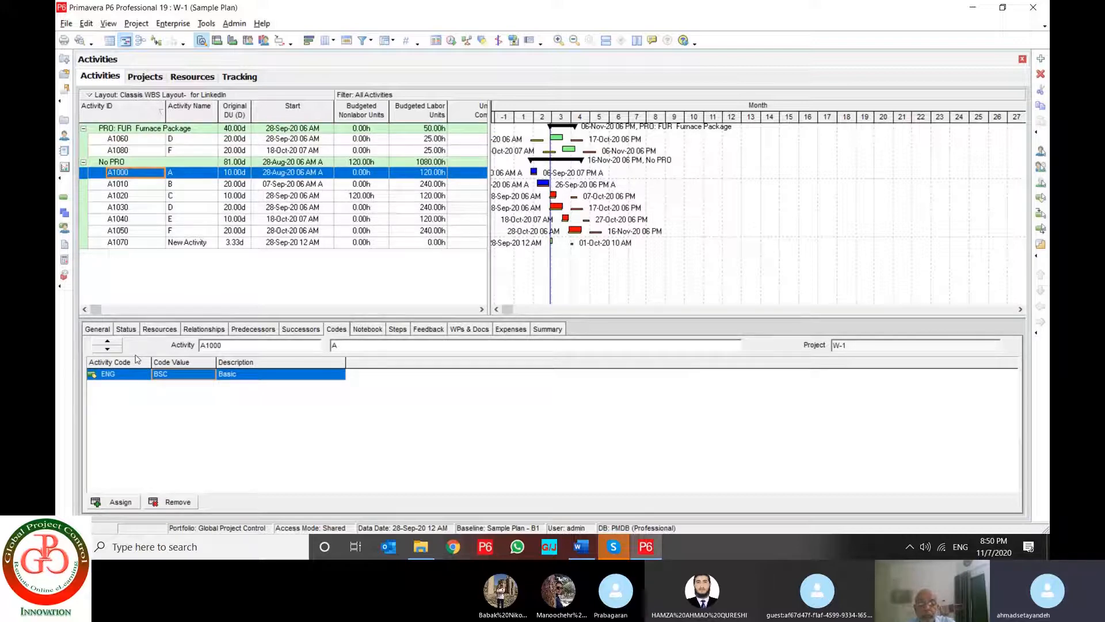
click(148, 197)
- Add ENG as the second grouping level below PRO, apply it, and select the No PRO band
click(385, 41)
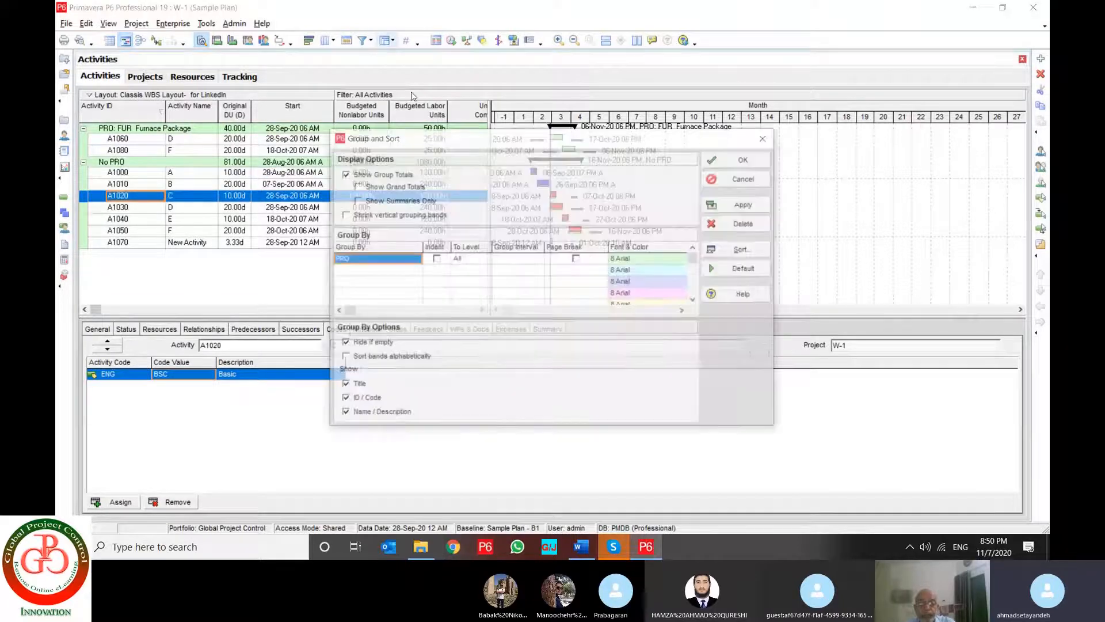
click(395, 270)
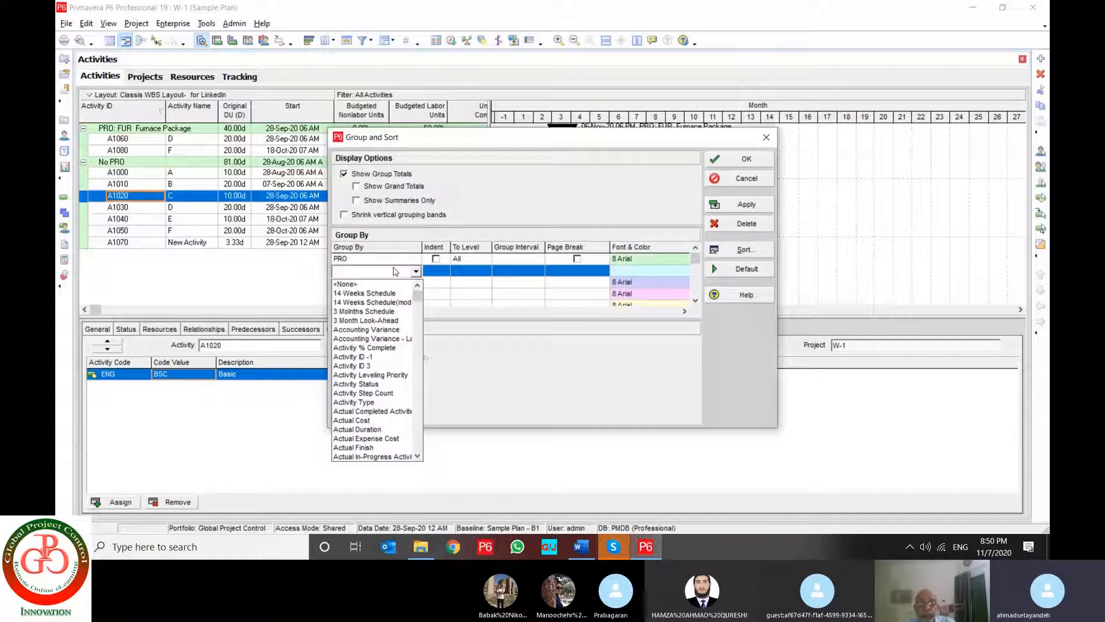
text(eng)
click(387, 284)
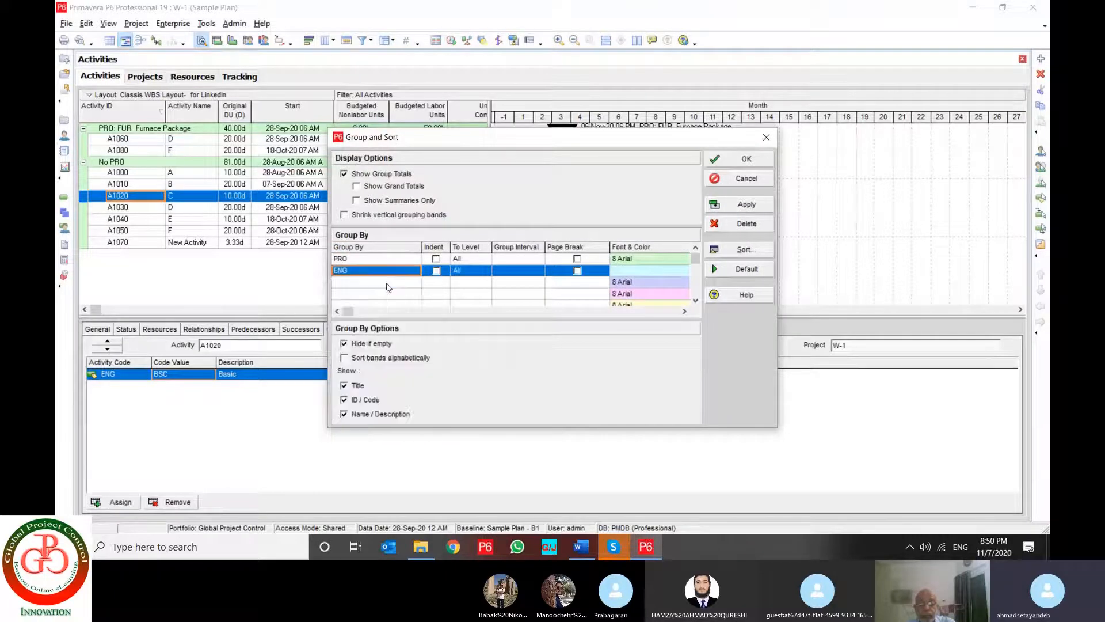
click(747, 205)
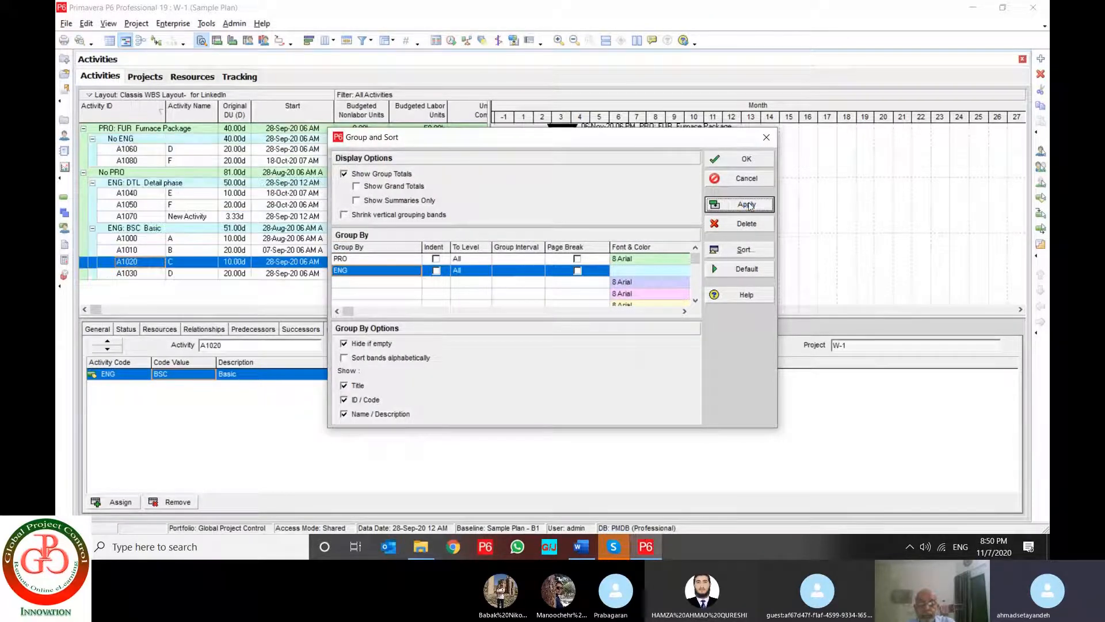
click(754, 160)
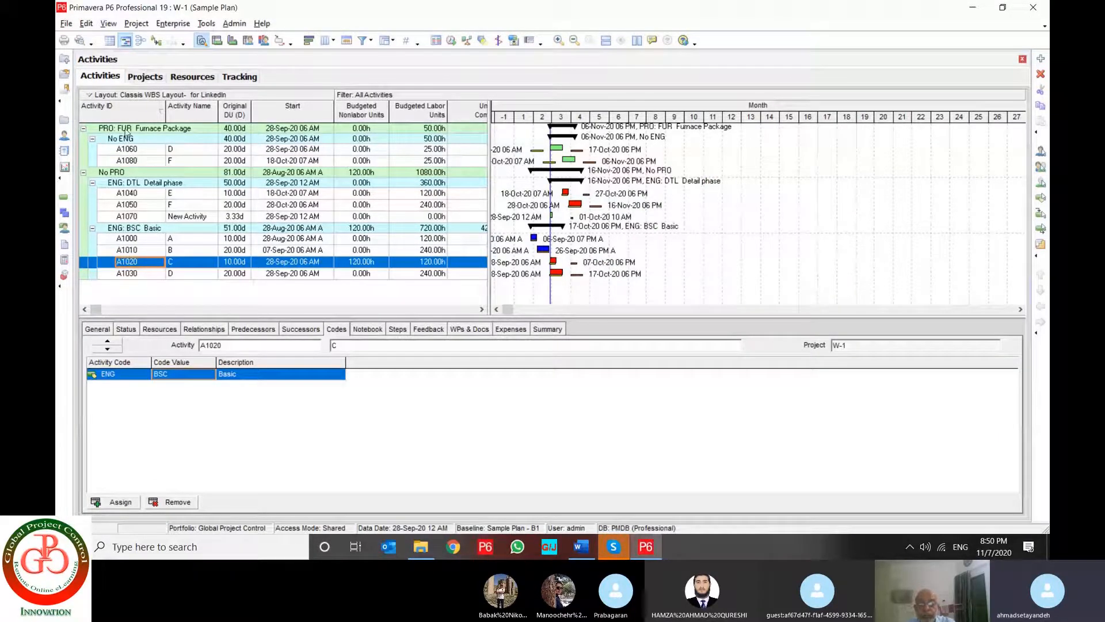
click(118, 171)
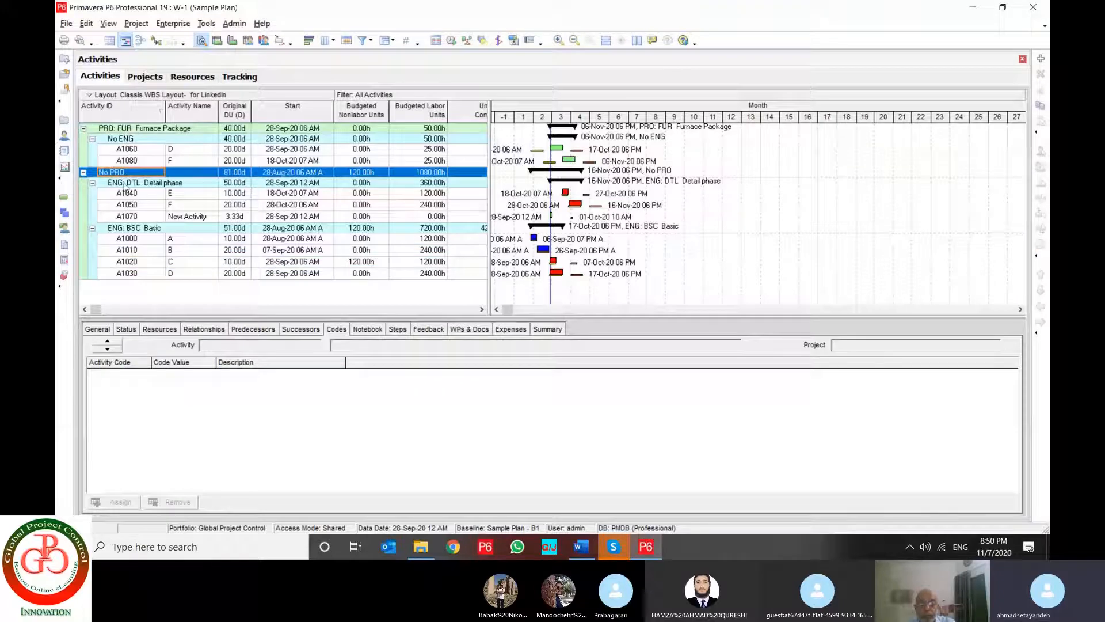
- Open code assignment for activity A1040, check the EPS level, and display all values of the global activity codes
click(126, 182)
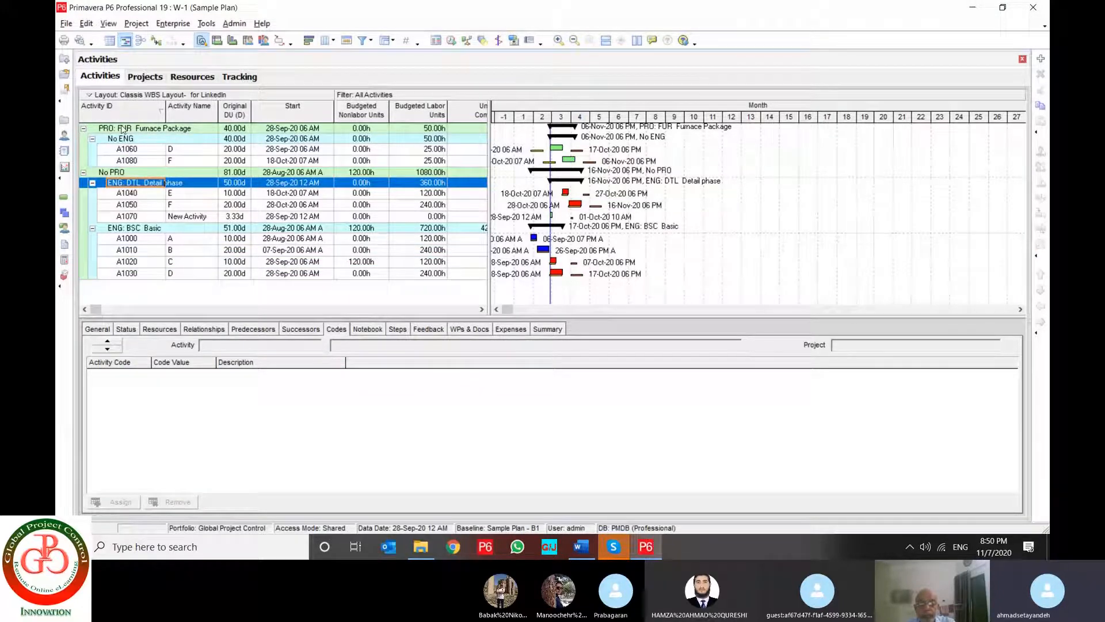
click(137, 195)
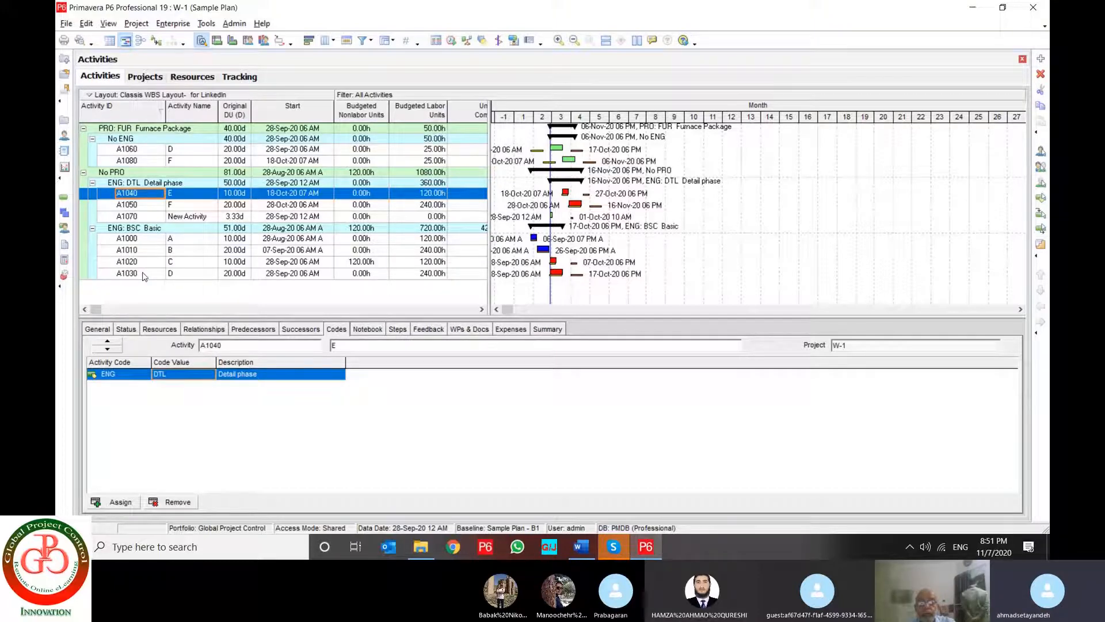
click(114, 501)
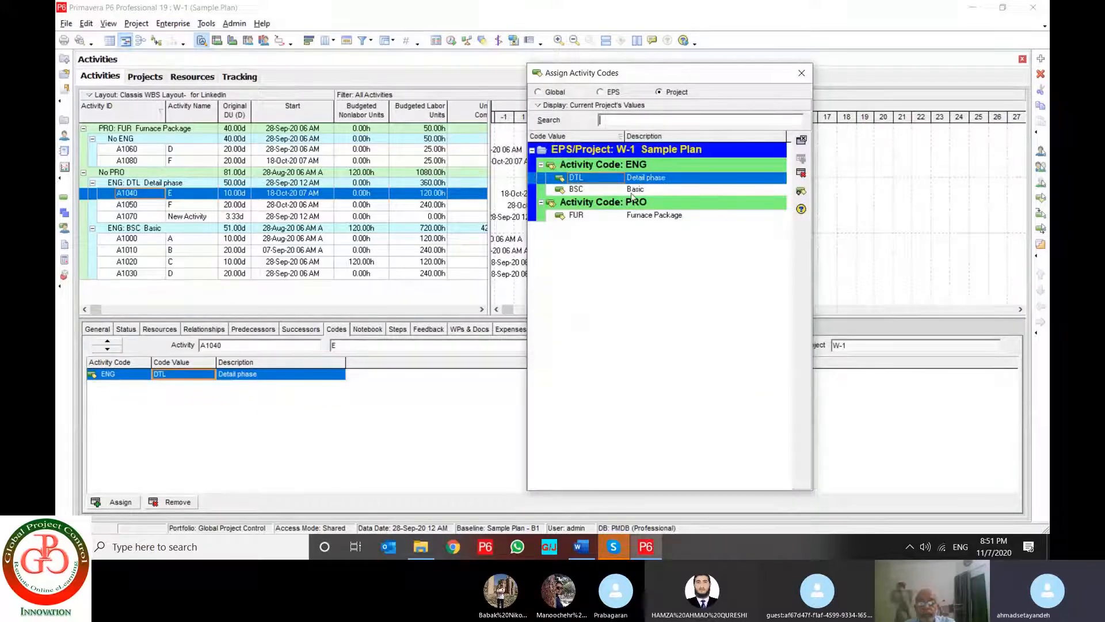
click(601, 91)
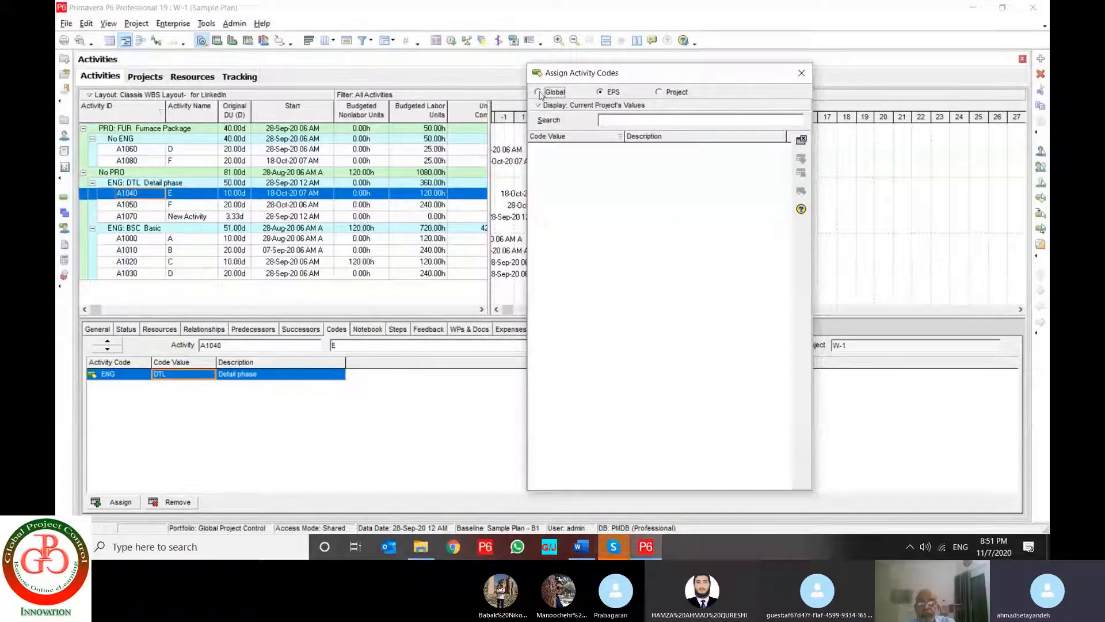
click(682, 152)
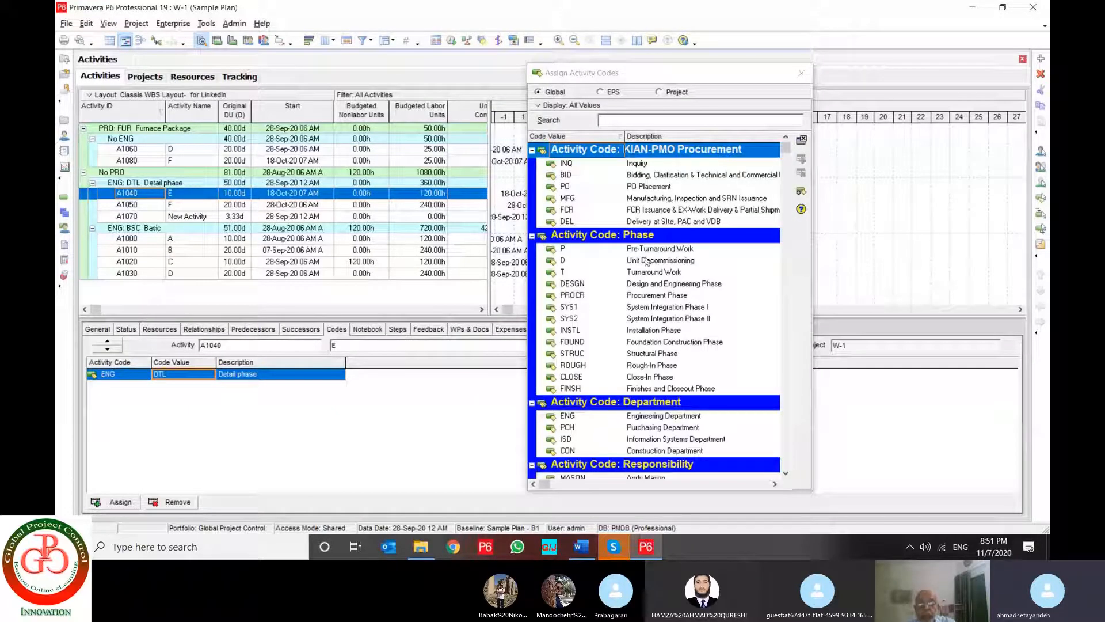
click(656, 261)
scroll(655, 342, down, 1)
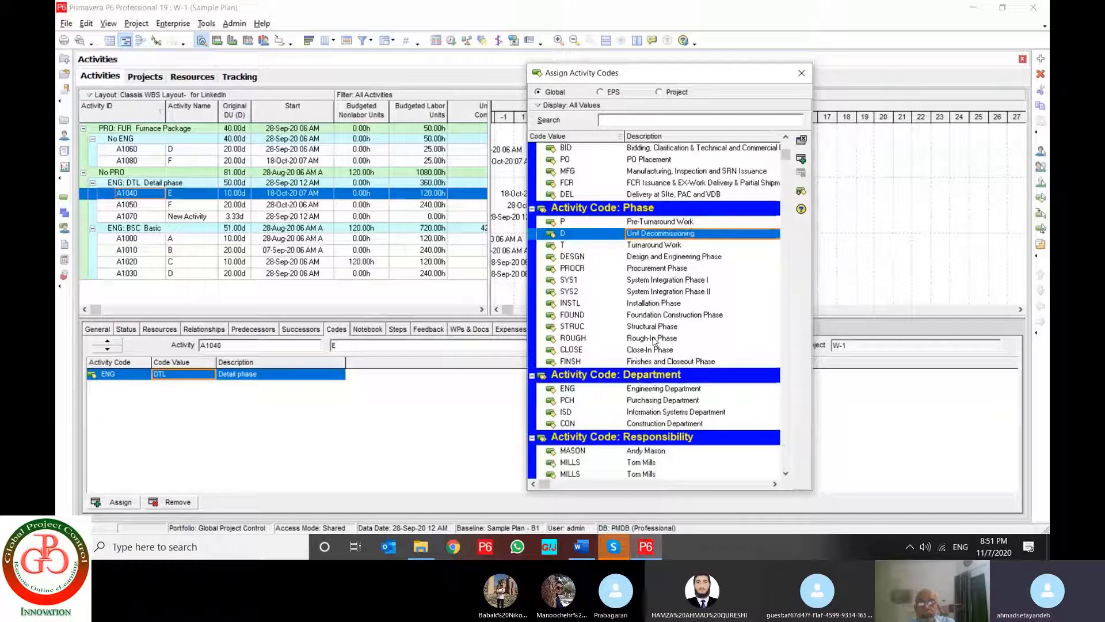
- Review the EPS-level filter choices and browse the global activity codes, then close the code assignment
click(601, 91)
click(569, 104)
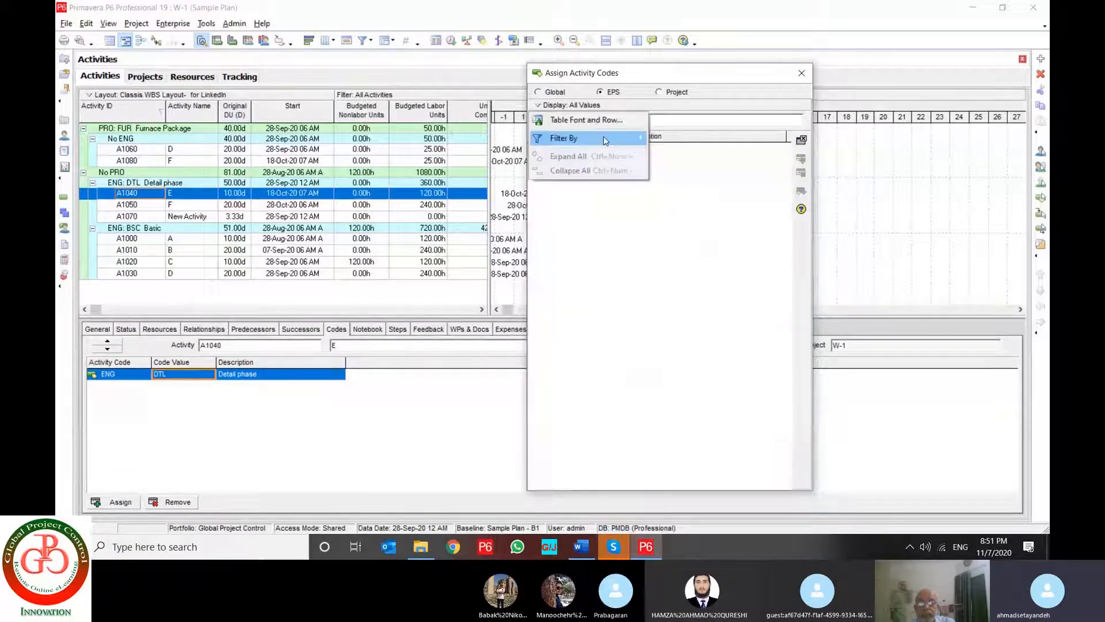
mouse_move(640, 138)
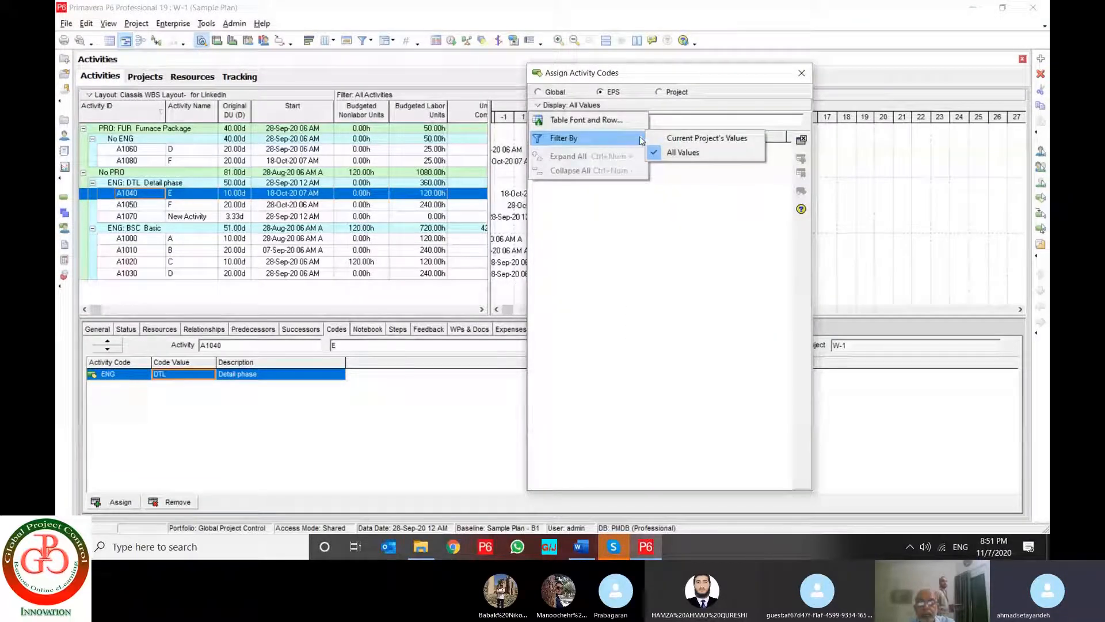
click(624, 96)
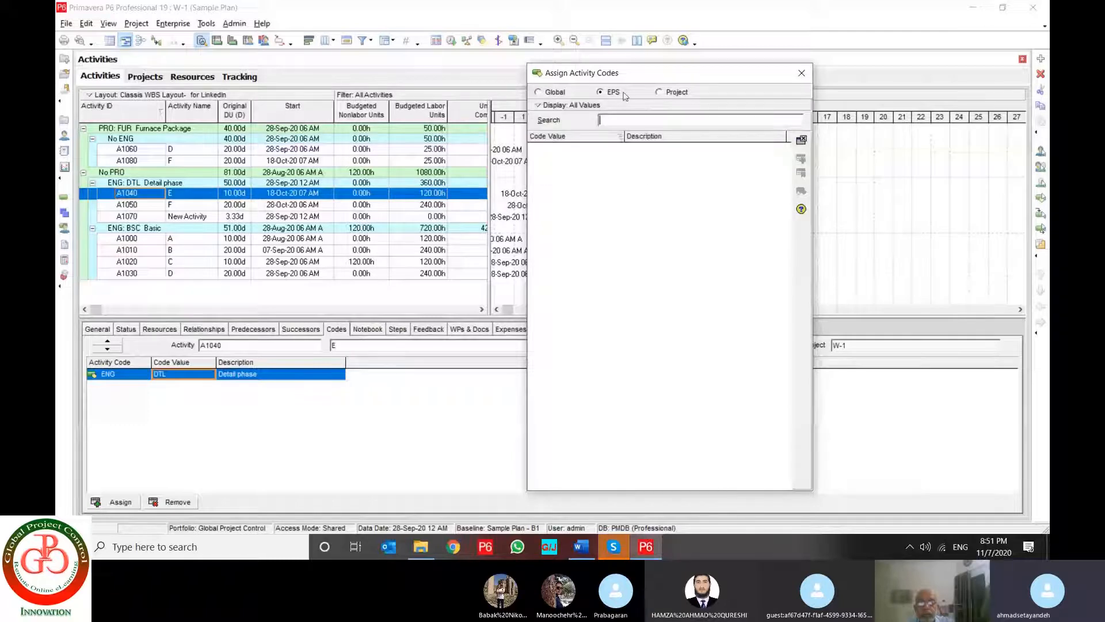
click(539, 92)
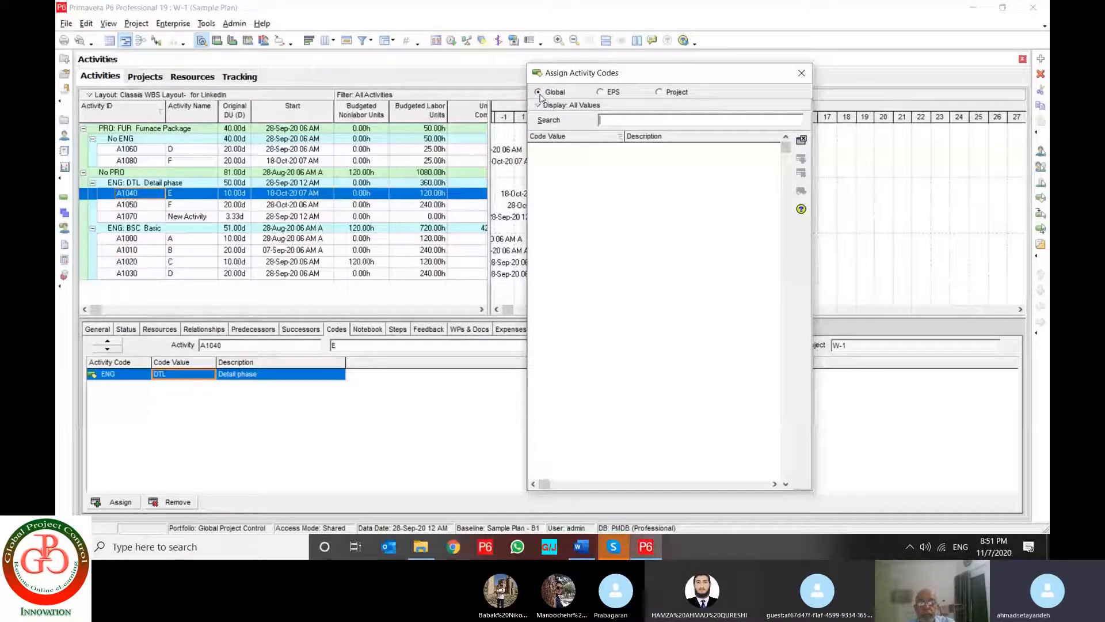
scroll(615, 219, down, 5)
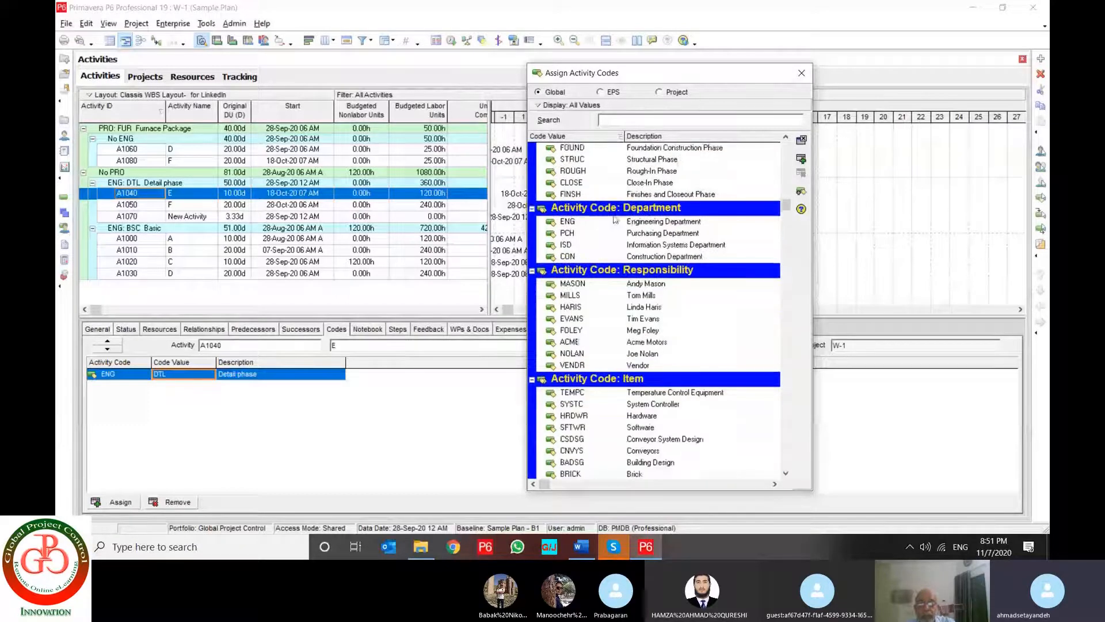
scroll(614, 219, down, 10)
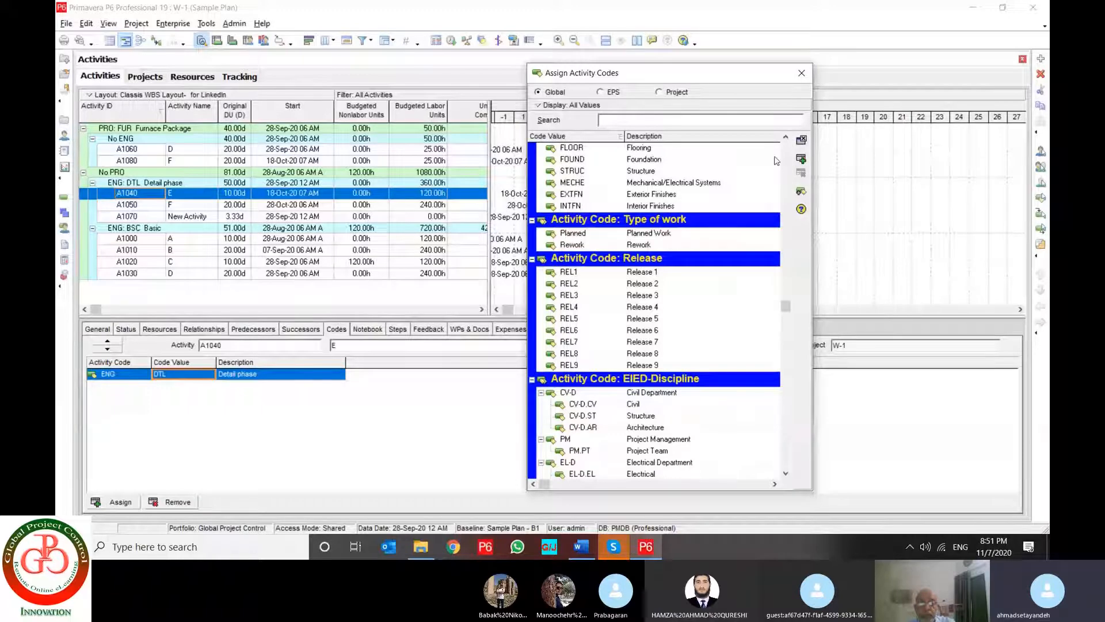
click(801, 72)
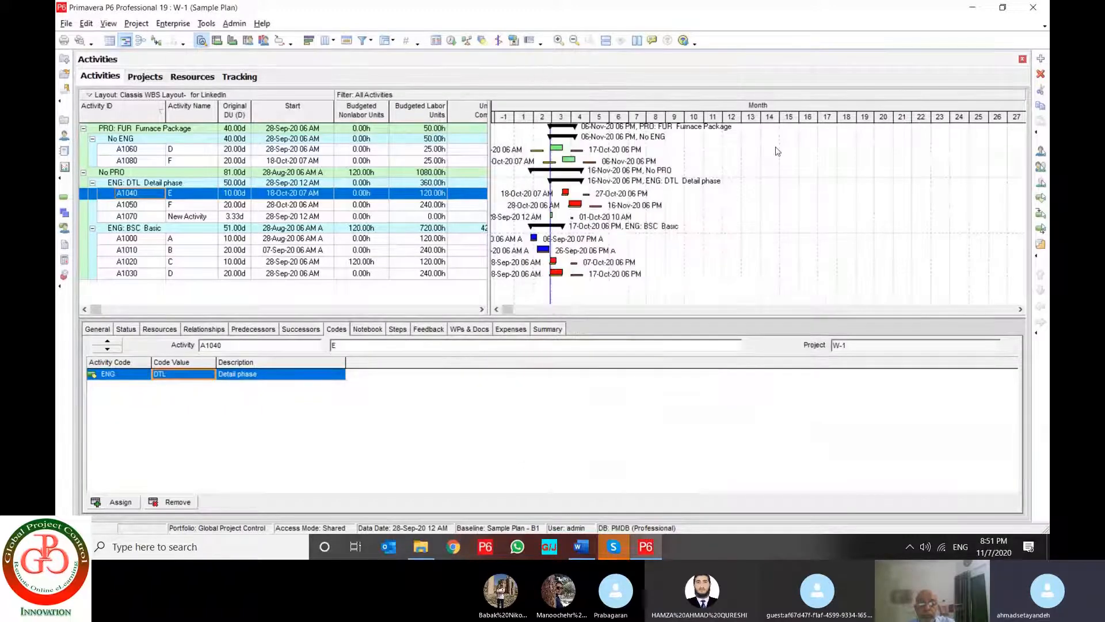
- Open the enterprise user-defined fields, enlarge the dialog, and choose Activities as the subject area
click(172, 23)
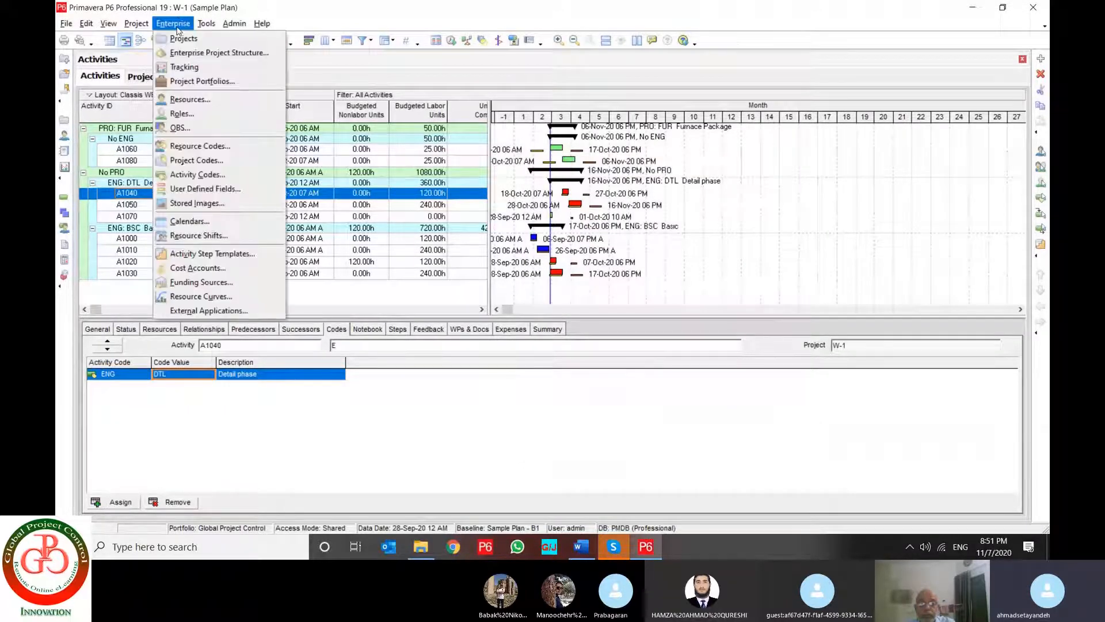
click(223, 194)
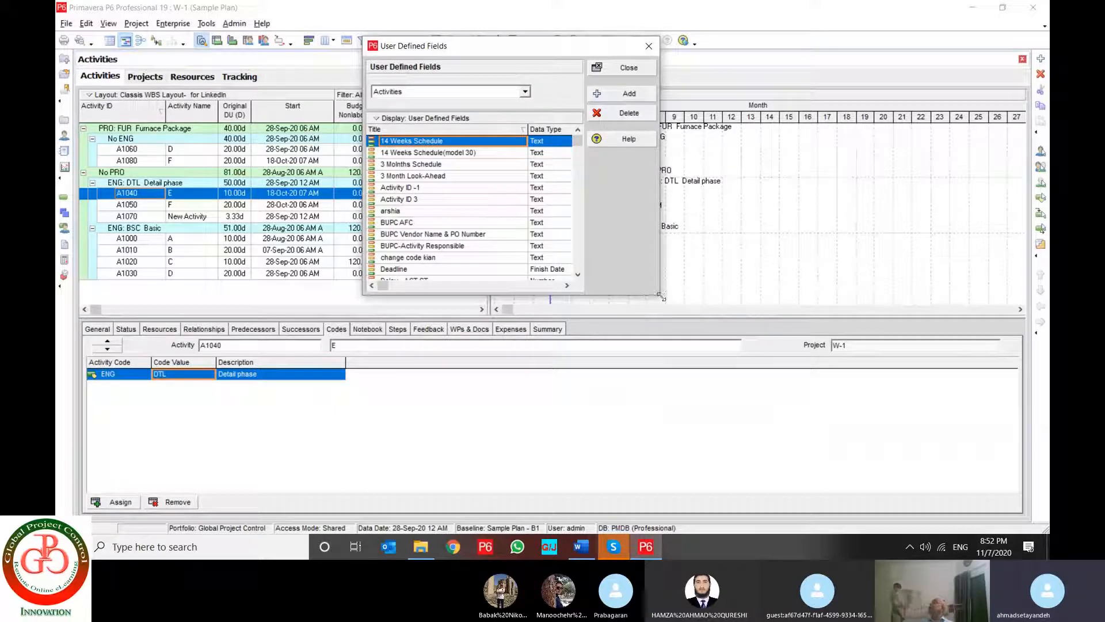
drag(661, 297, 780, 442)
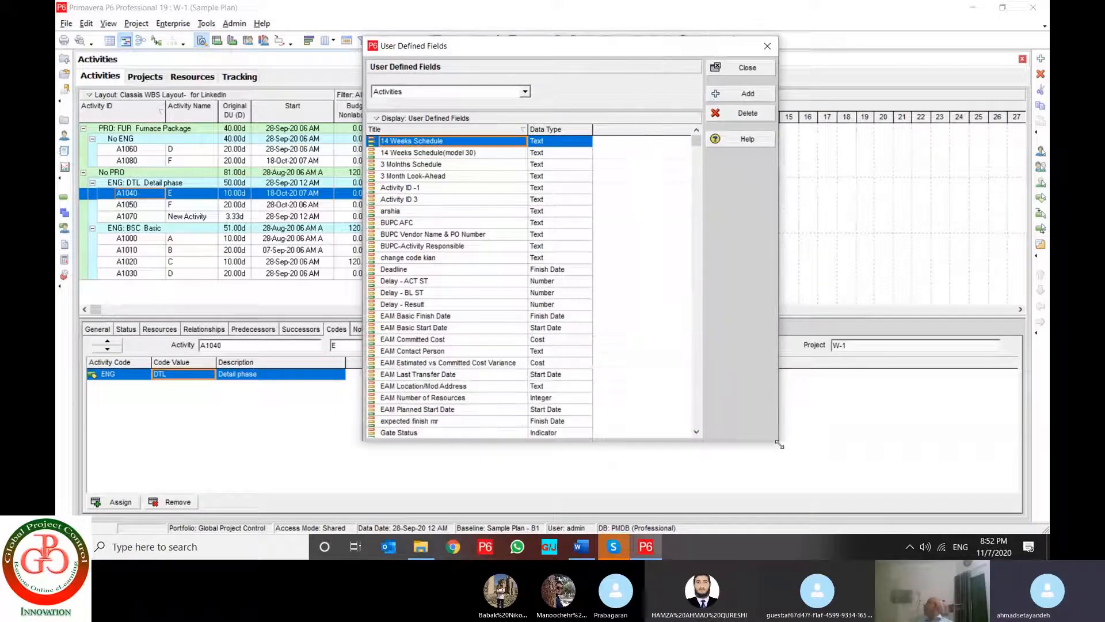
click(438, 94)
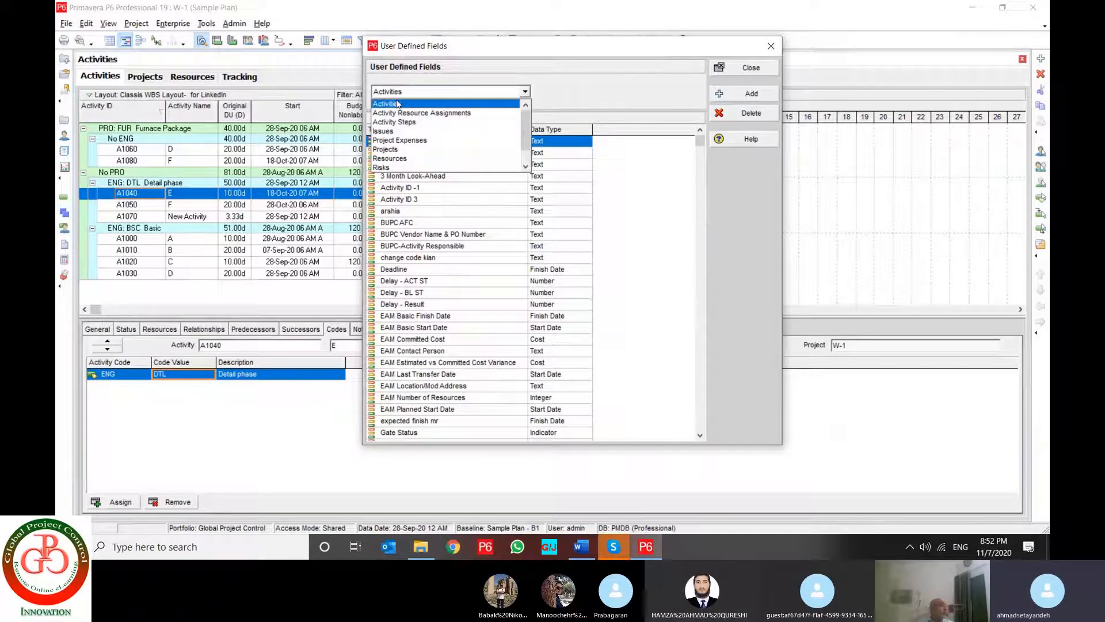
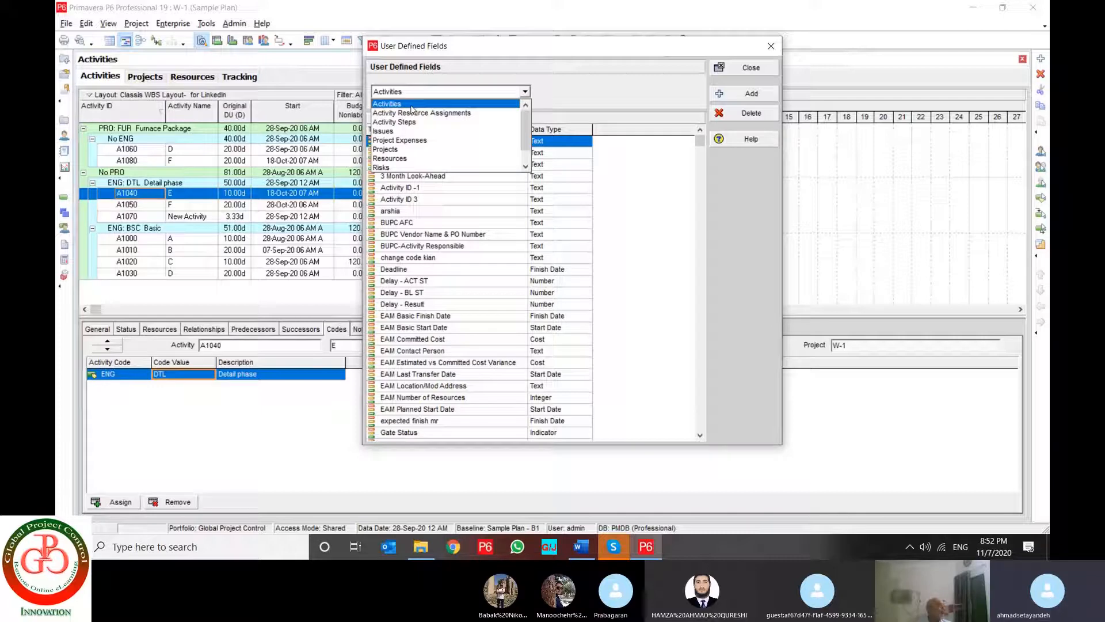
click(412, 105)
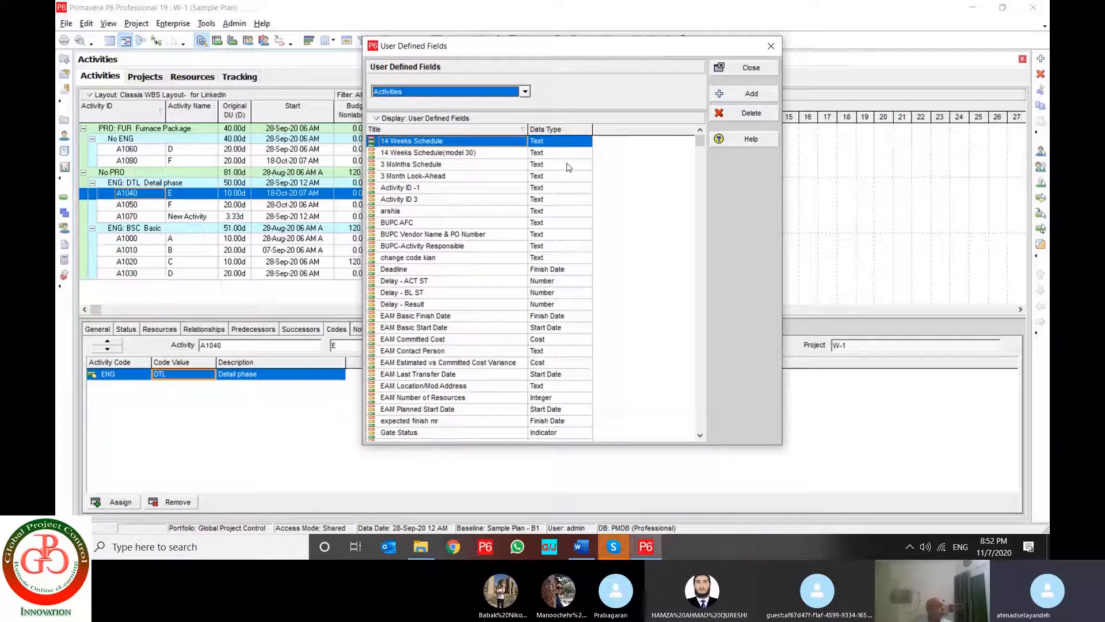
- Add an activity user-defined field titled Sample UDF
click(747, 94)
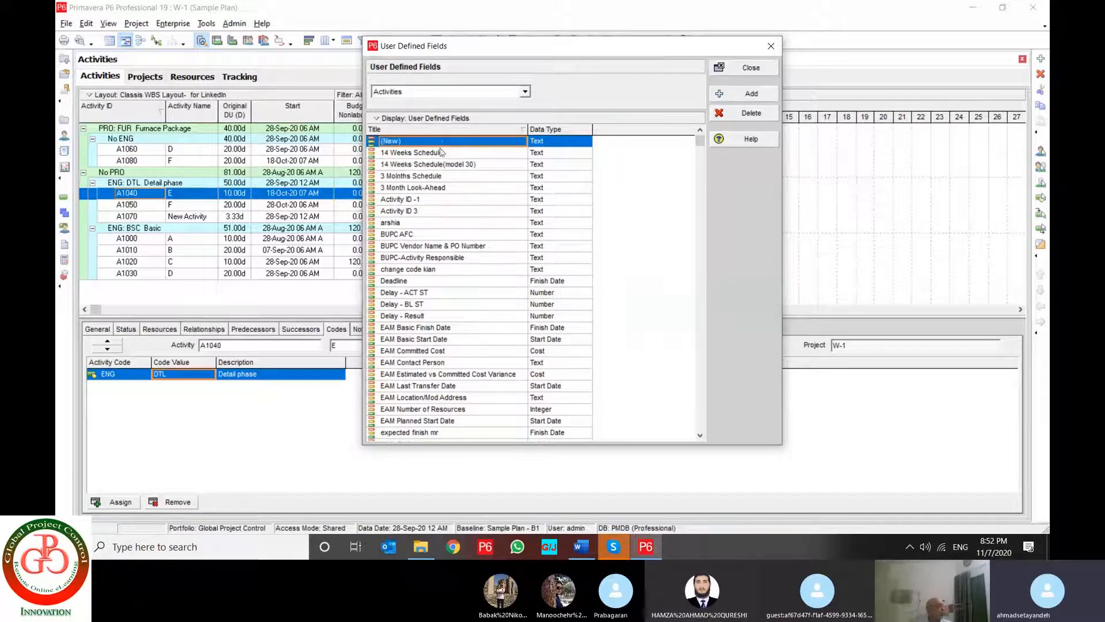
click(438, 143)
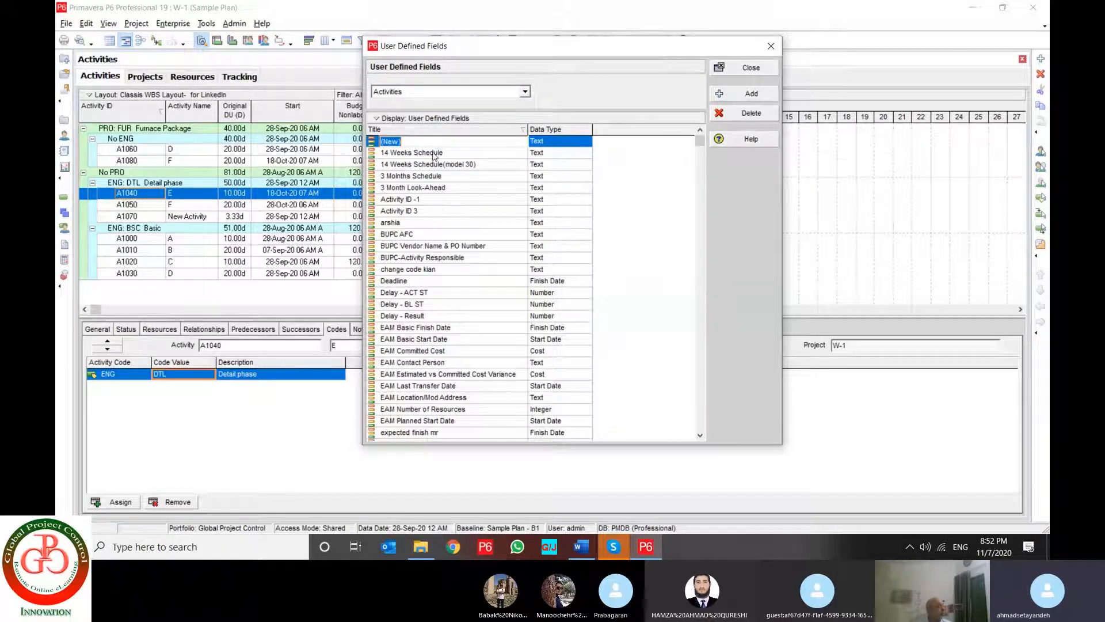
text(Sample)
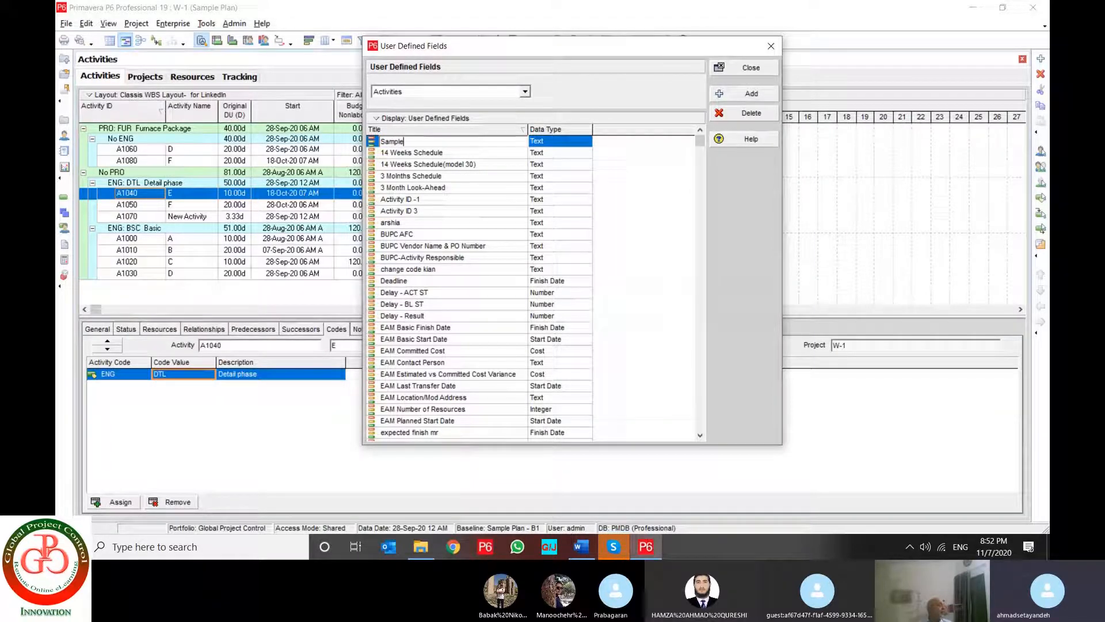
text( UDF)
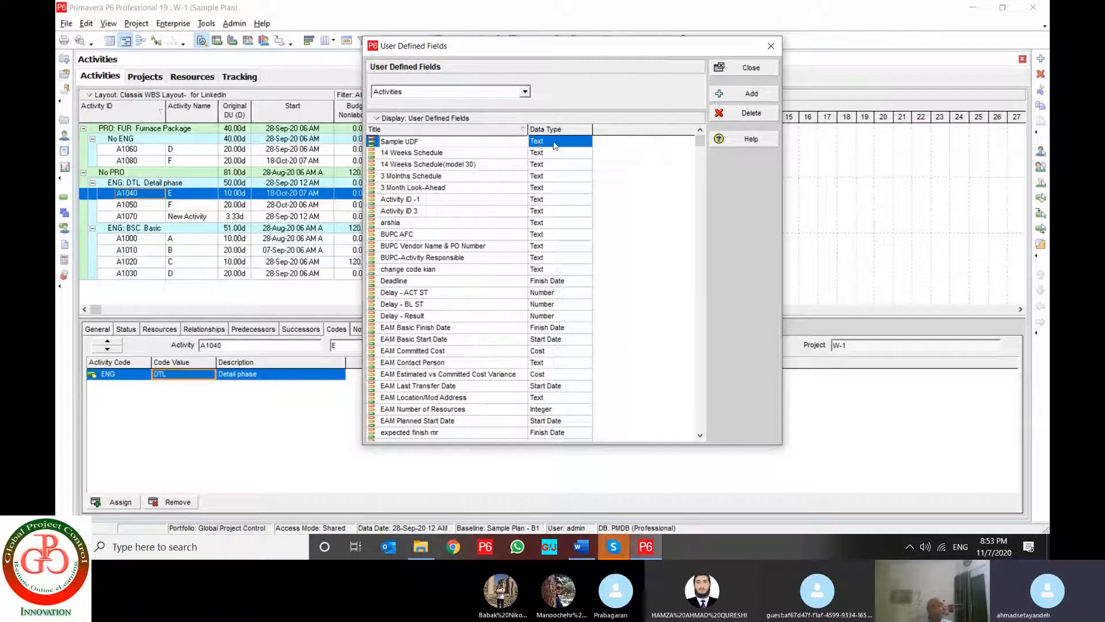
- Locate Sample UDF in the field list, review its data type choices while keeping Text, and close the user-defined fields
scroll(454, 334, up, 4)
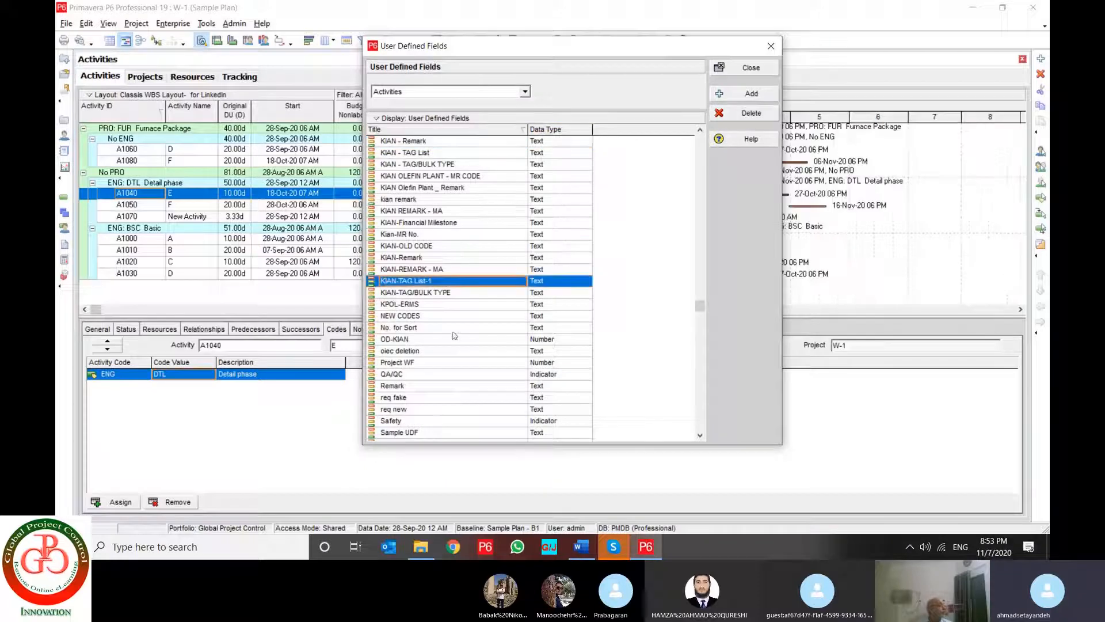
scroll(454, 338, down, 2)
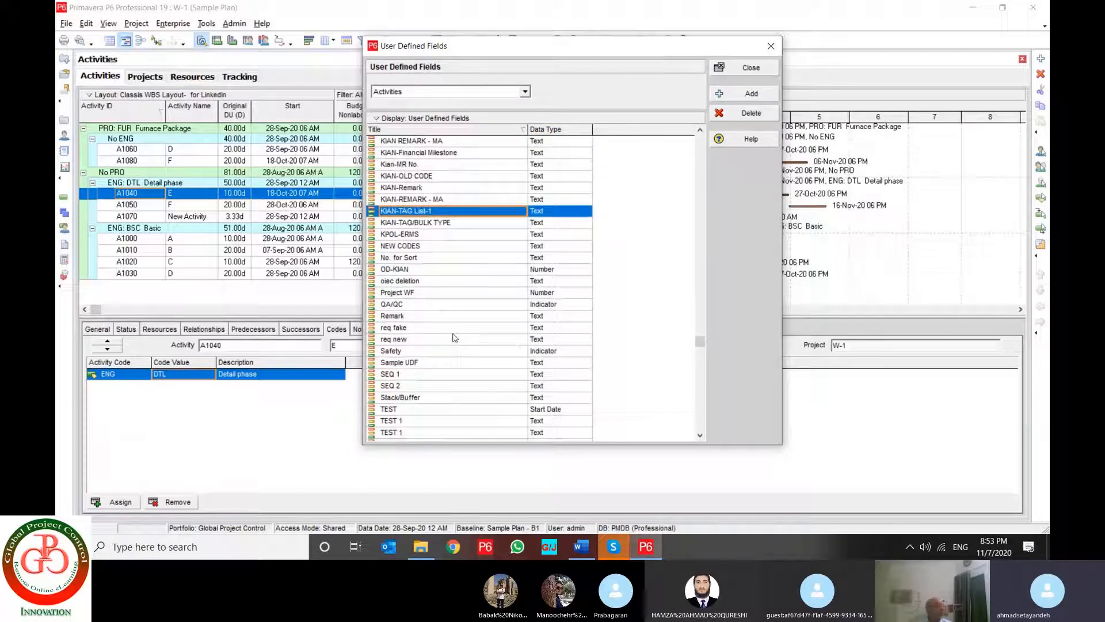
scroll(454, 338, down, 3)
click(456, 271)
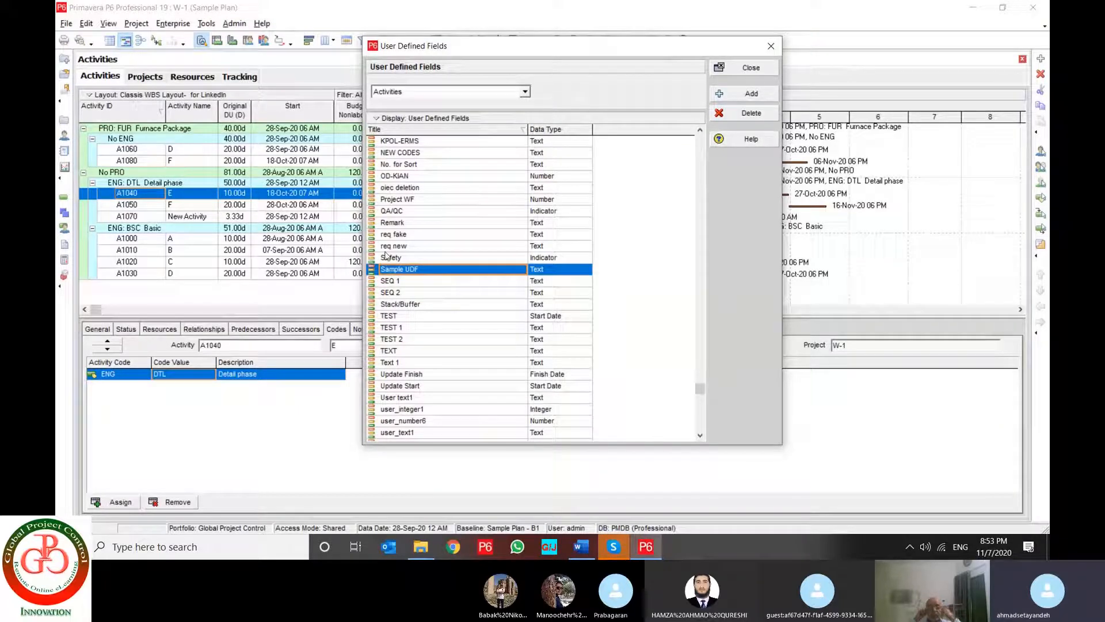
click(544, 270)
click(564, 272)
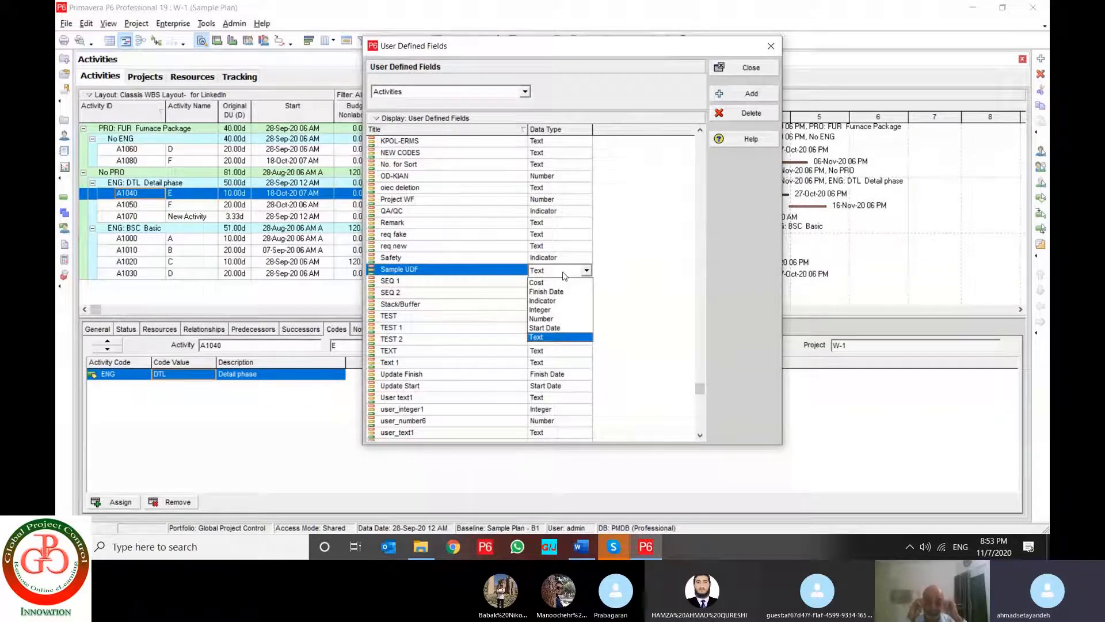
mouse_move(421, 547)
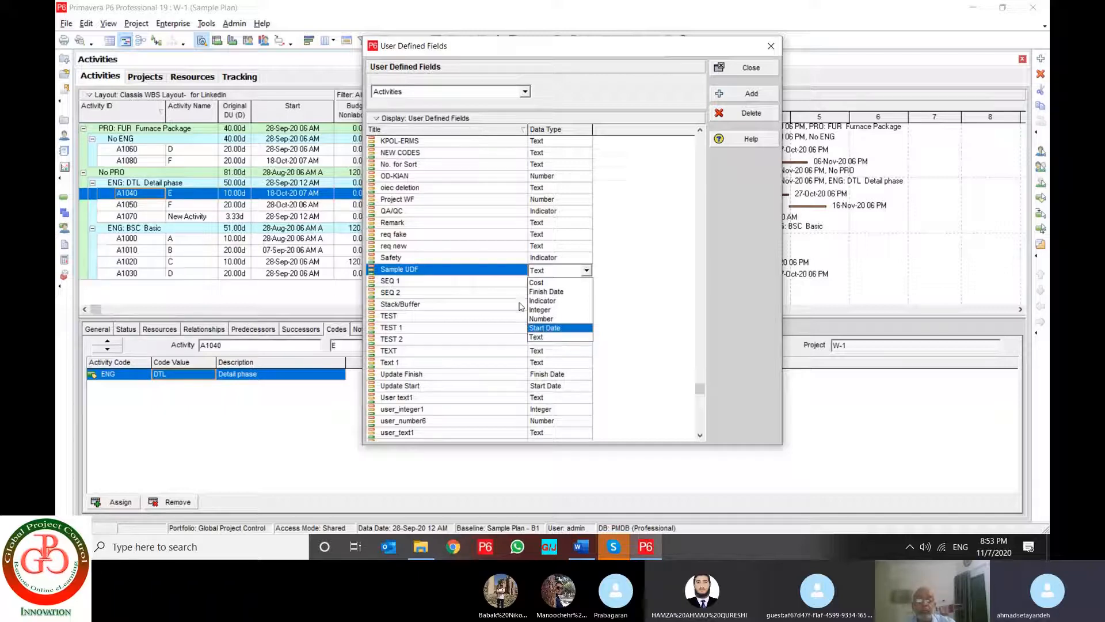
click(468, 272)
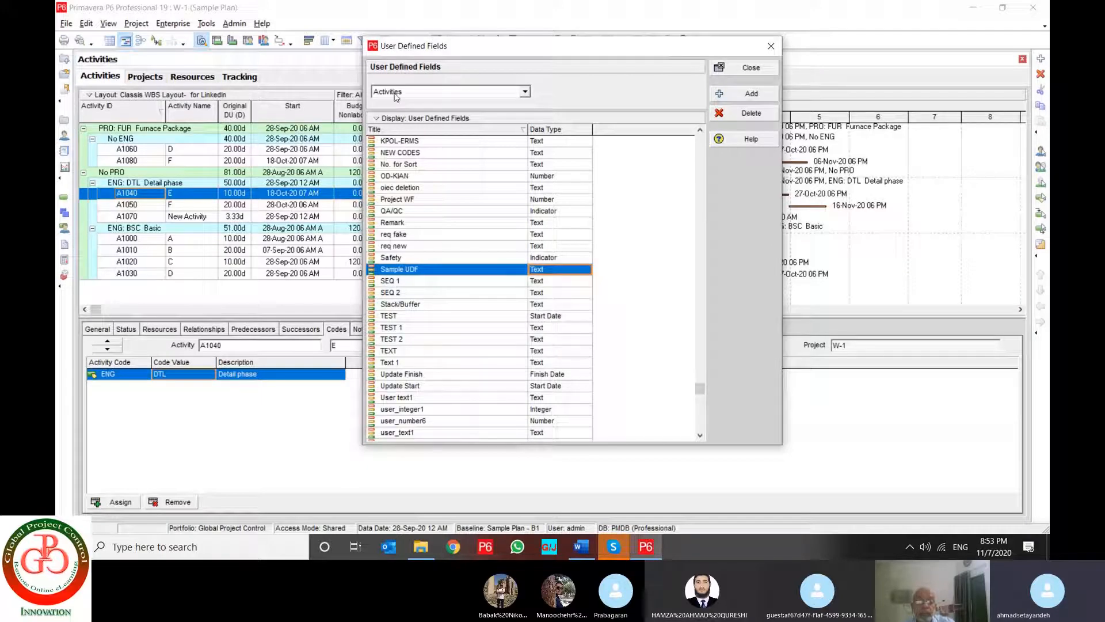
click(751, 69)
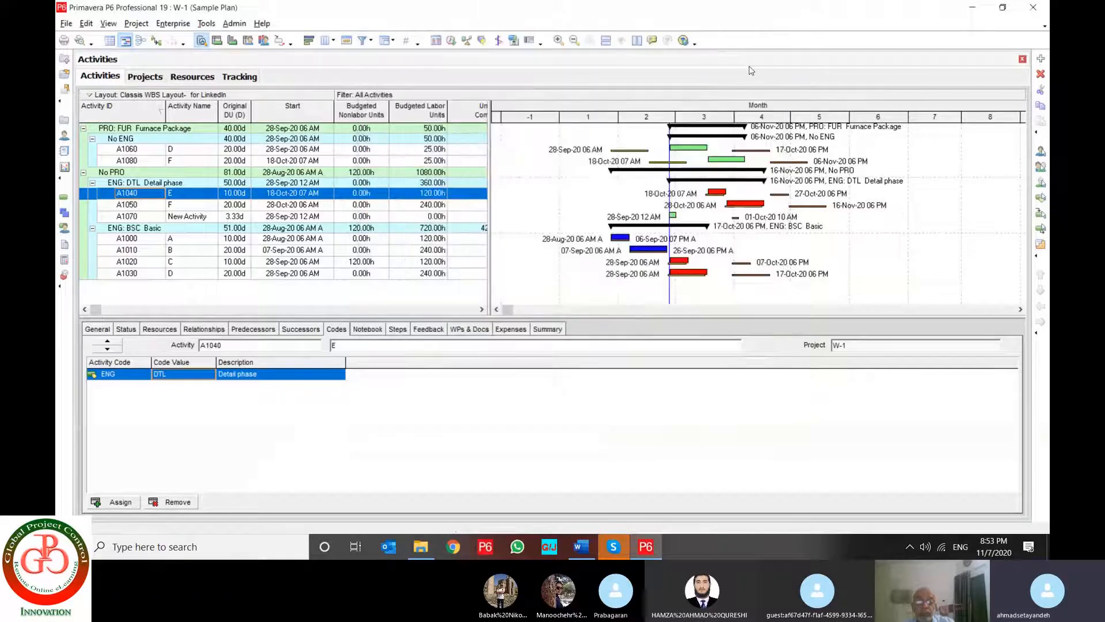
- Open the column selection, enlarge the dialog, and expand the User Defined group of available options
click(326, 41)
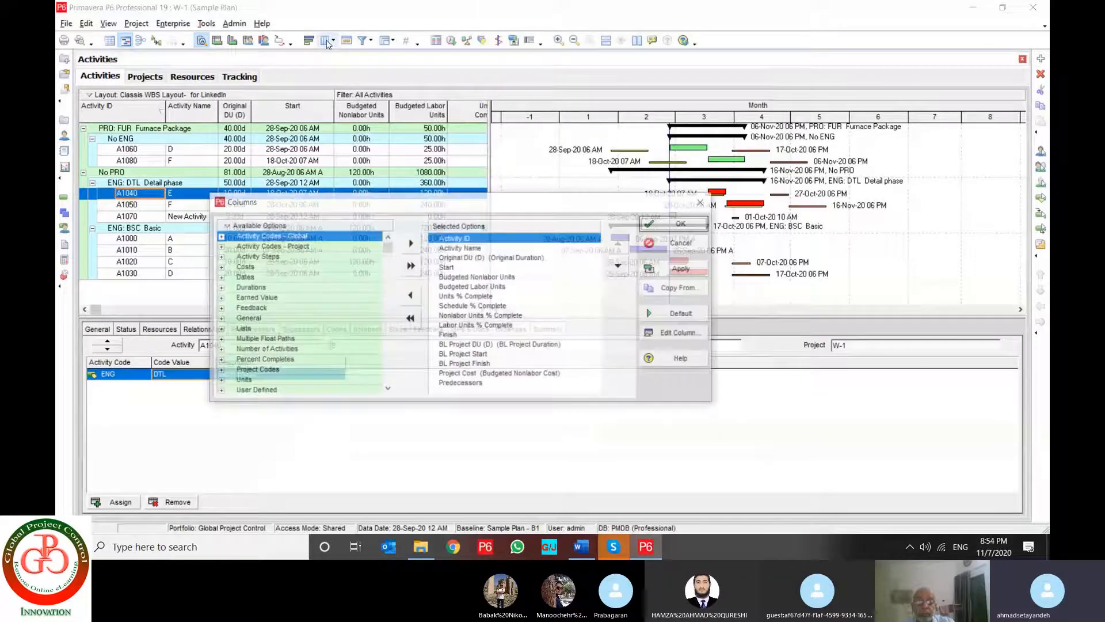
right_click(261, 235)
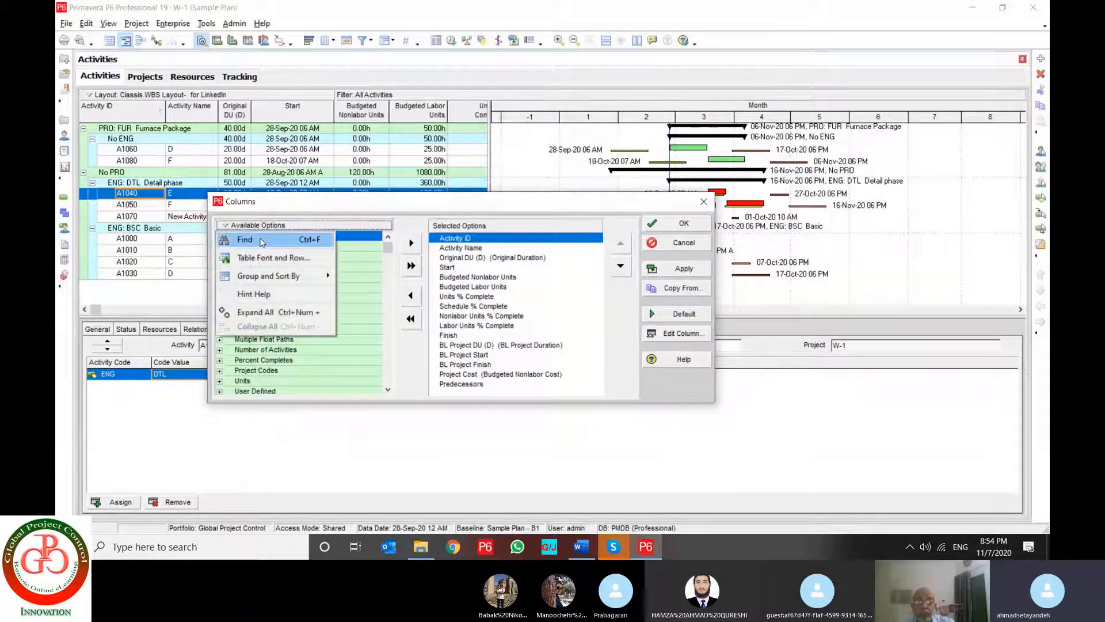
click(291, 210)
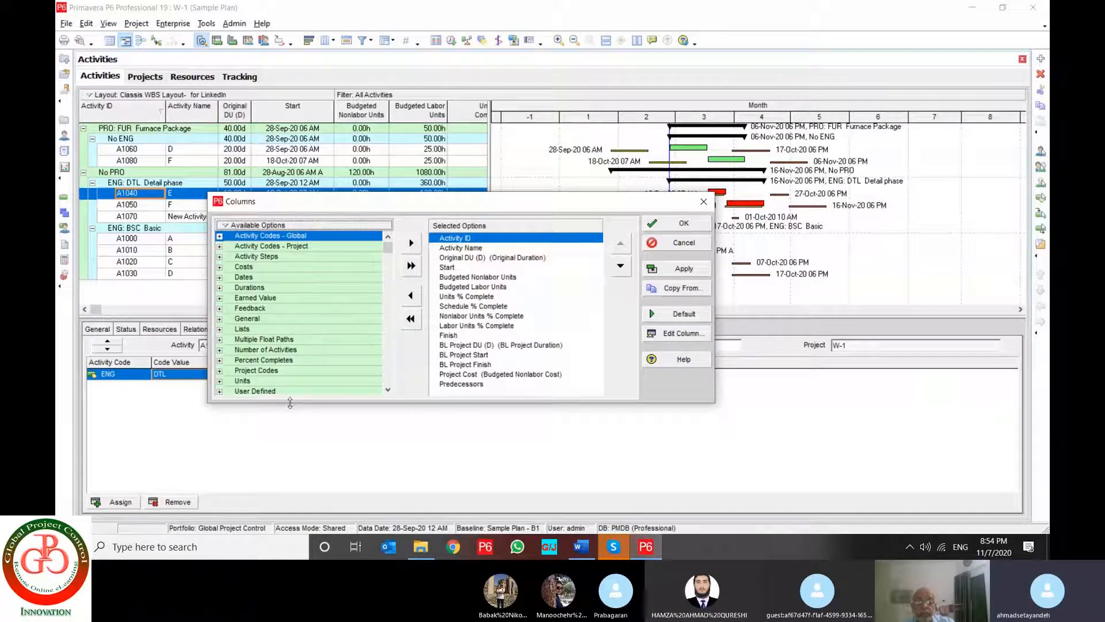
drag(289, 402, 280, 443)
double_click(278, 393)
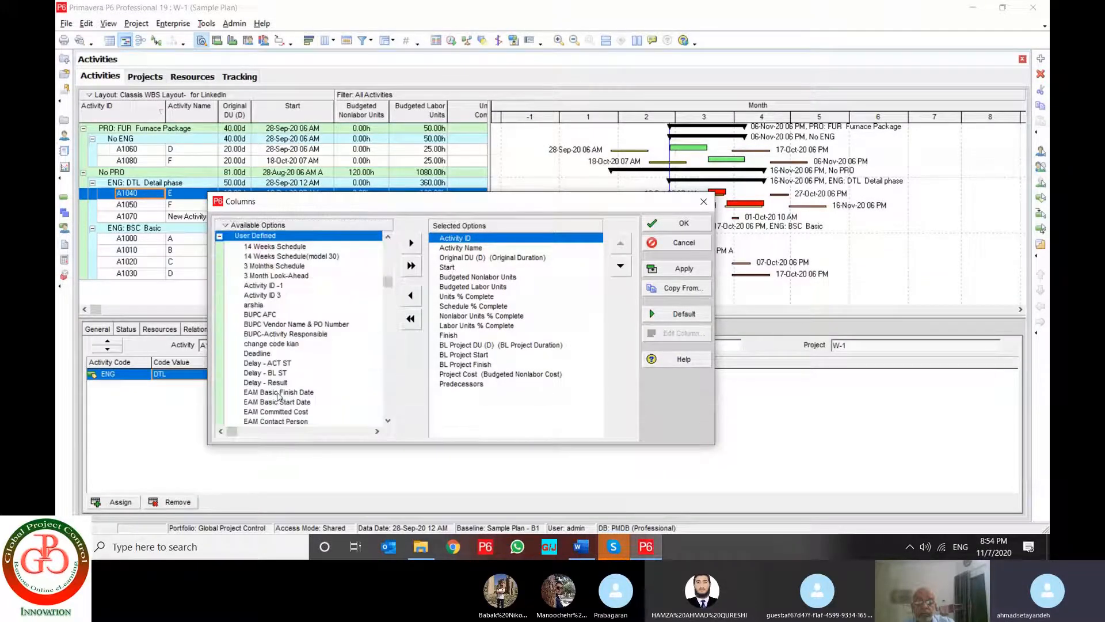
- Search the available user-defined columns for "sample udf" to locate the Sample UDF field
scroll(302, 374, down, 5)
scroll(303, 372, down, 6)
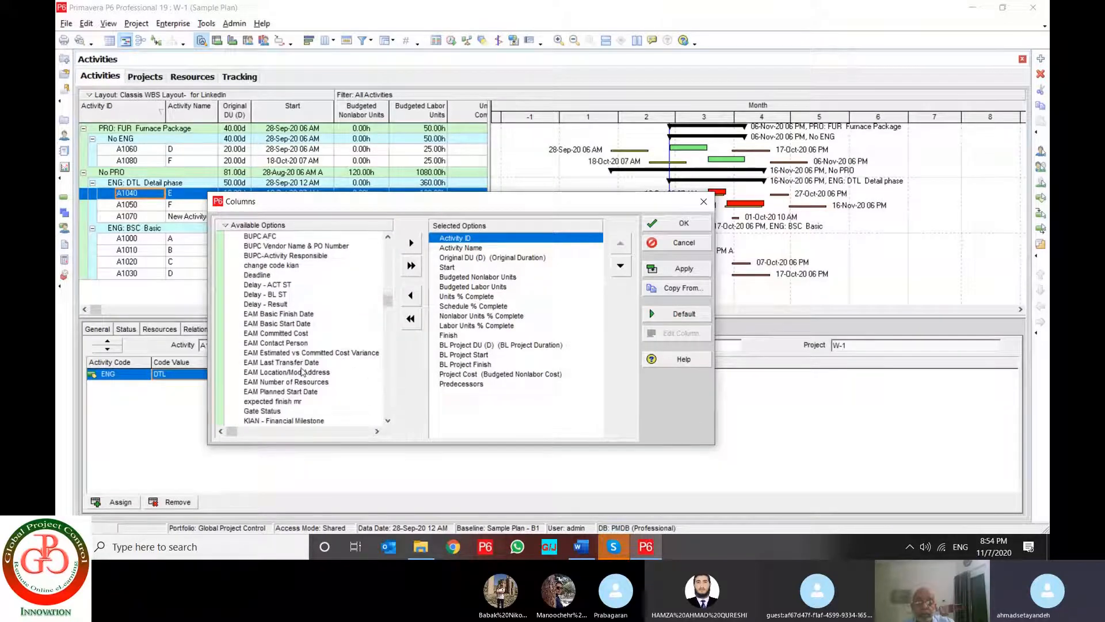
scroll(305, 372, down, 2)
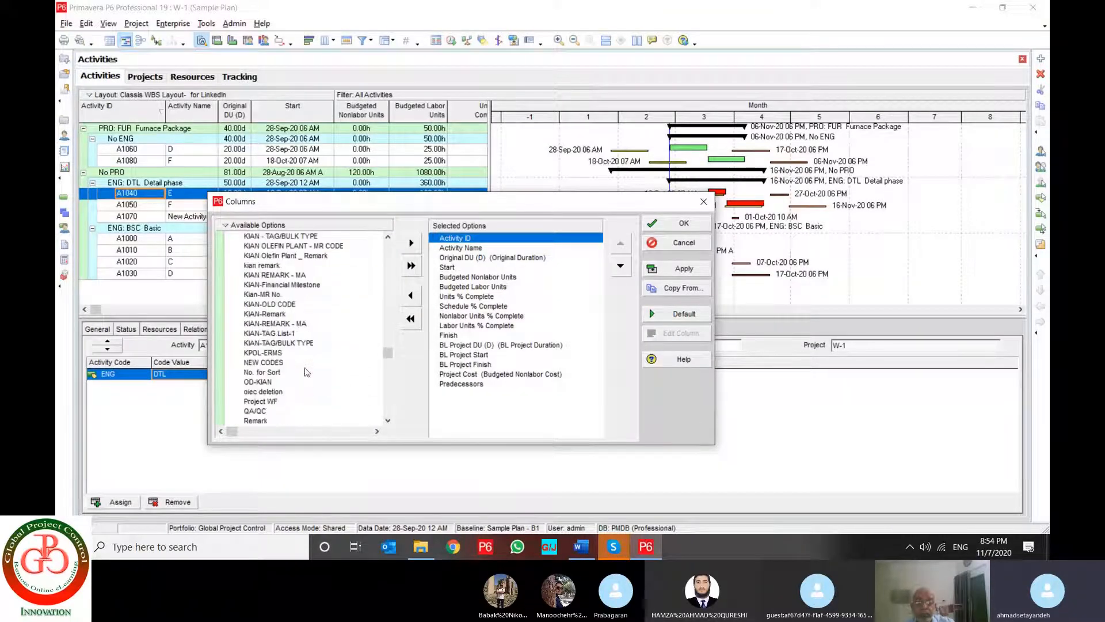
click(276, 316)
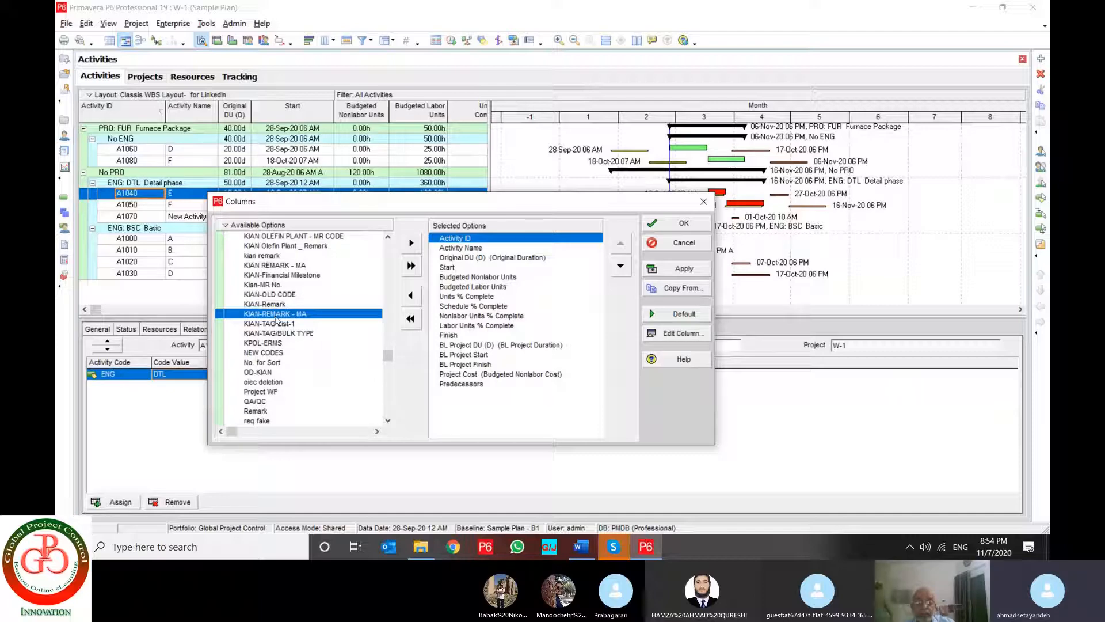
key(ctrl+f)
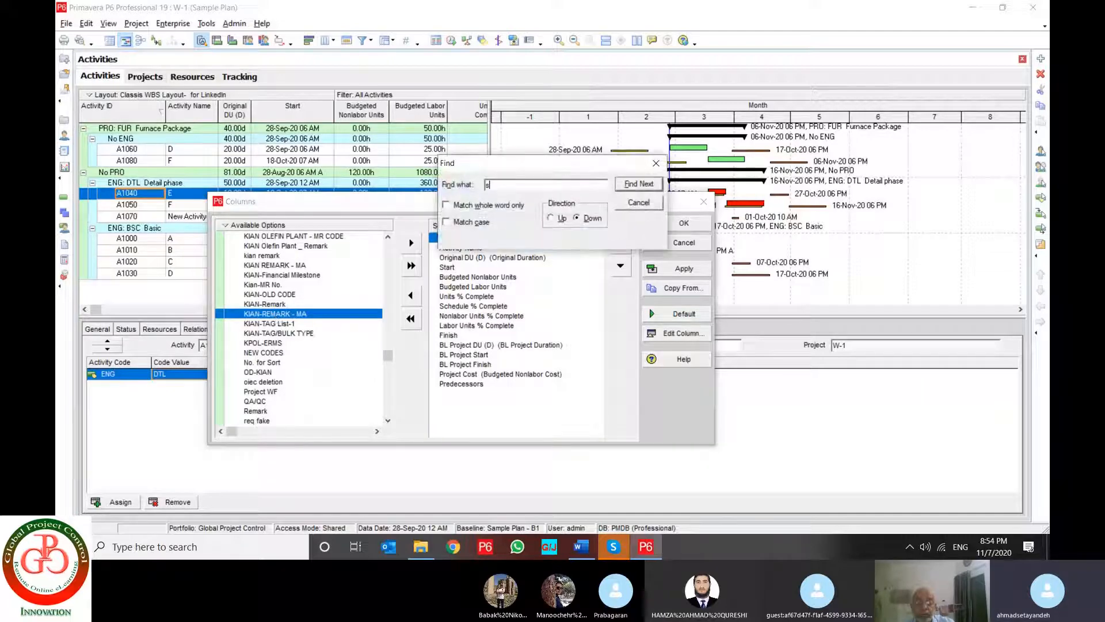
text(sample udf)
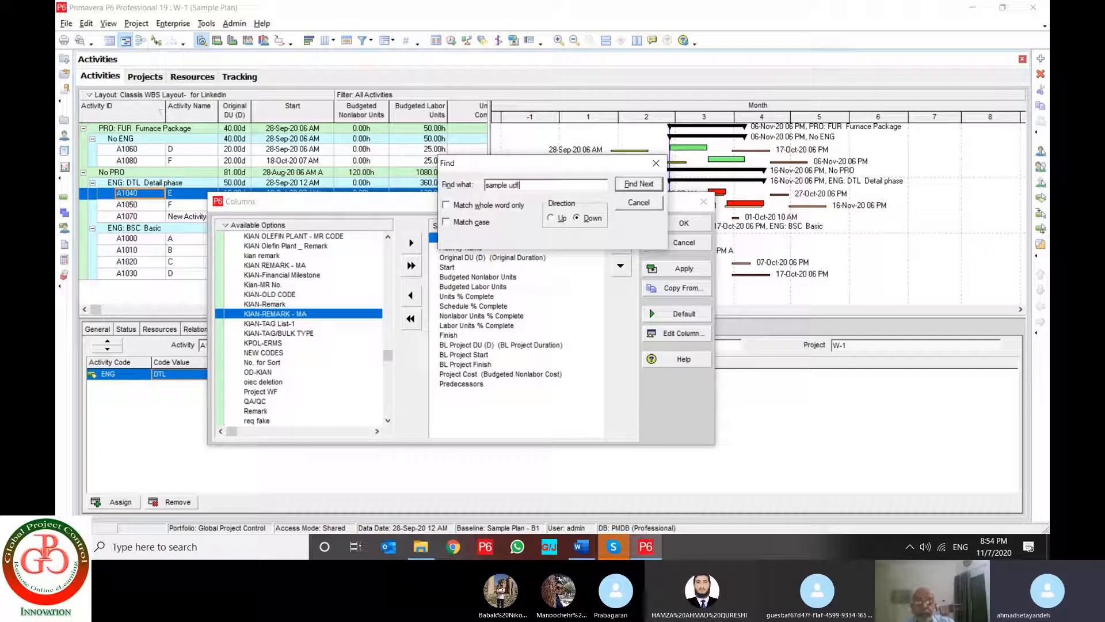
key(Return)
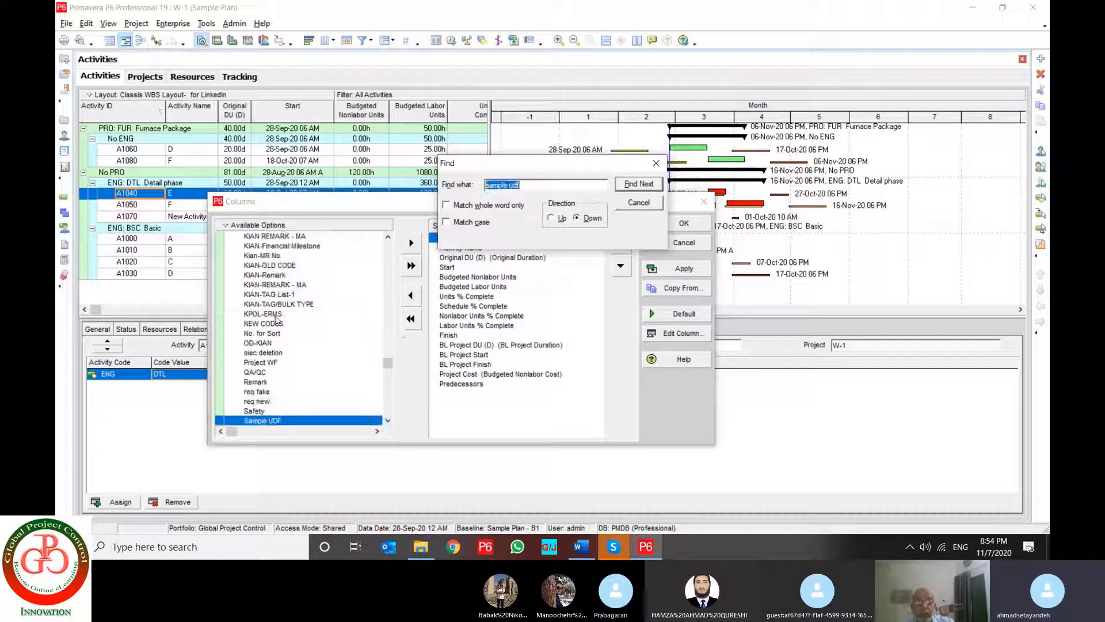
- Add Sample UDF to the displayed columns, widen it in the activity table, and select its cell for activity A1060
click(411, 243)
click(639, 203)
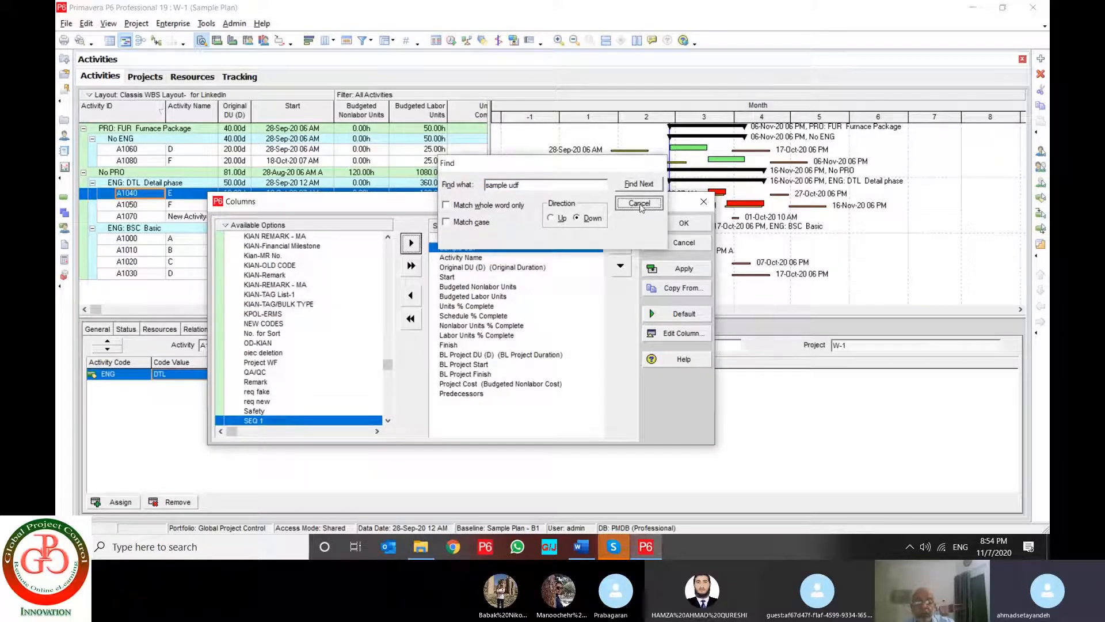
click(677, 224)
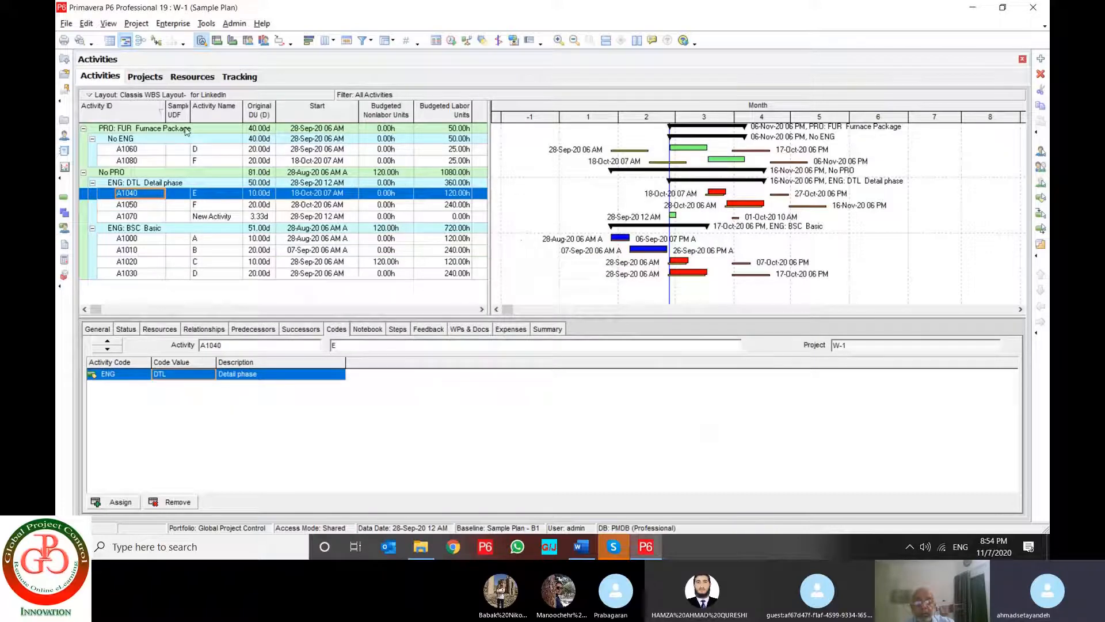
drag(190, 113, 240, 114)
click(224, 152)
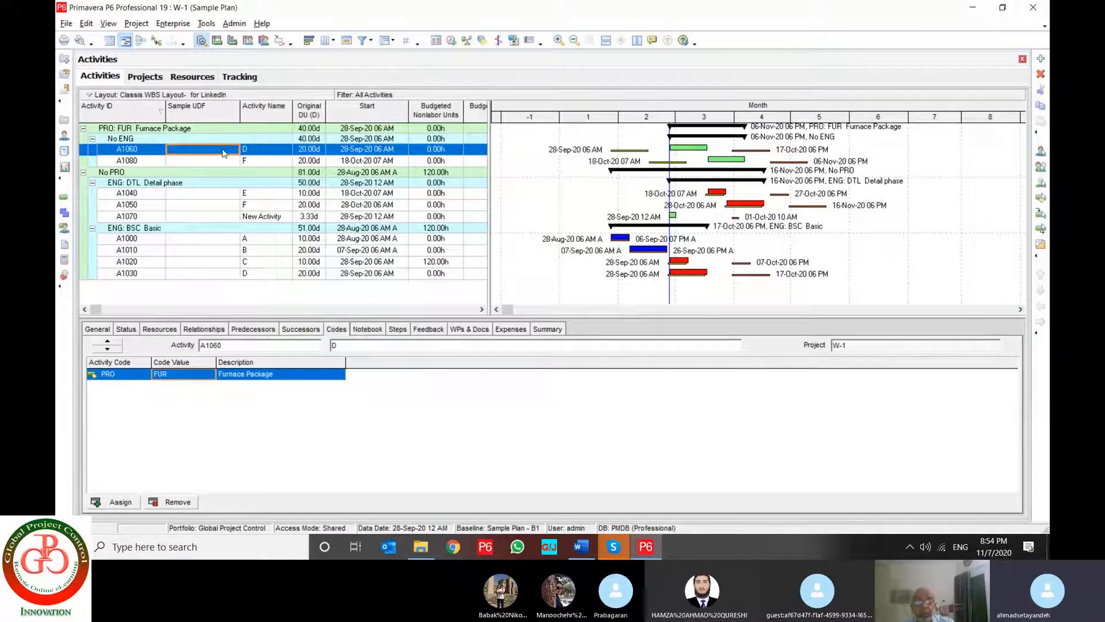
- Open the enterprise calendars and review the Global, Resource, and Project calendar lists
click(175, 24)
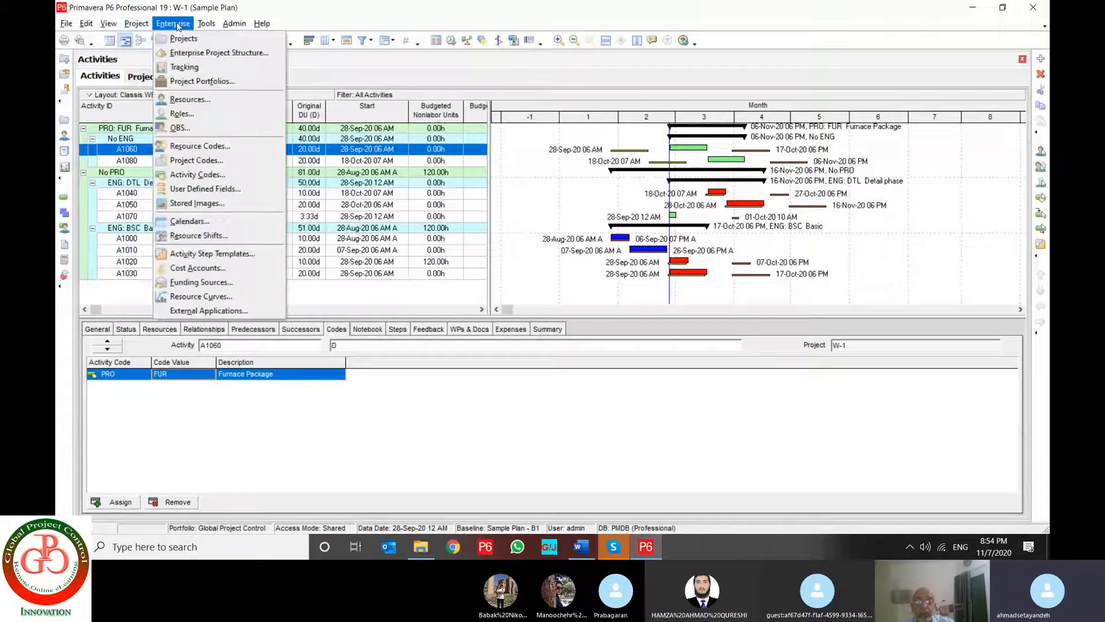
click(225, 190)
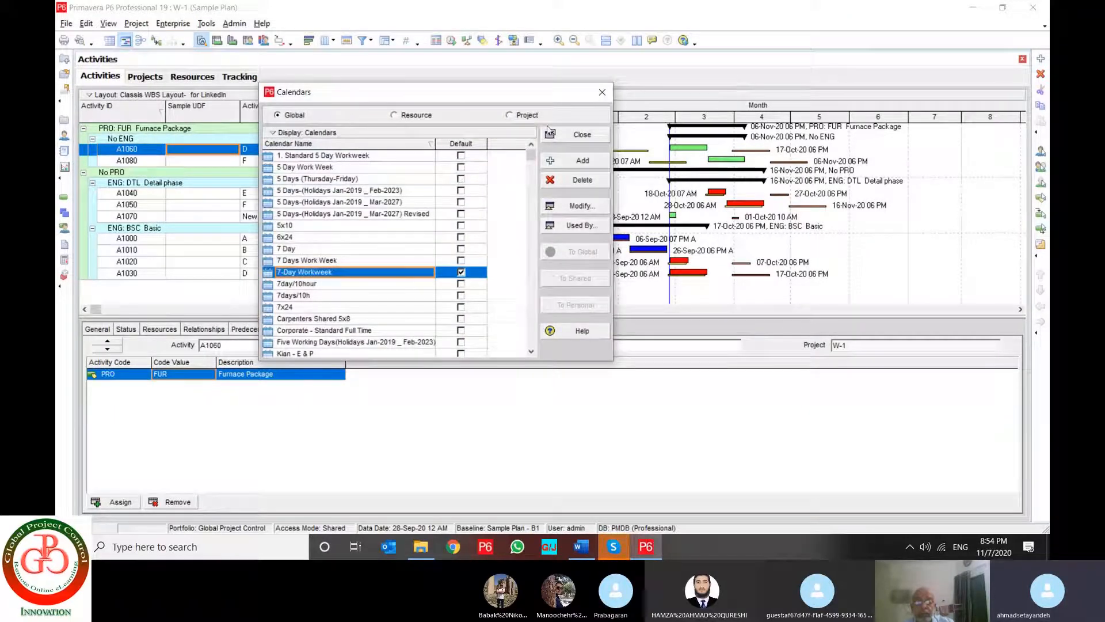
click(415, 117)
click(525, 115)
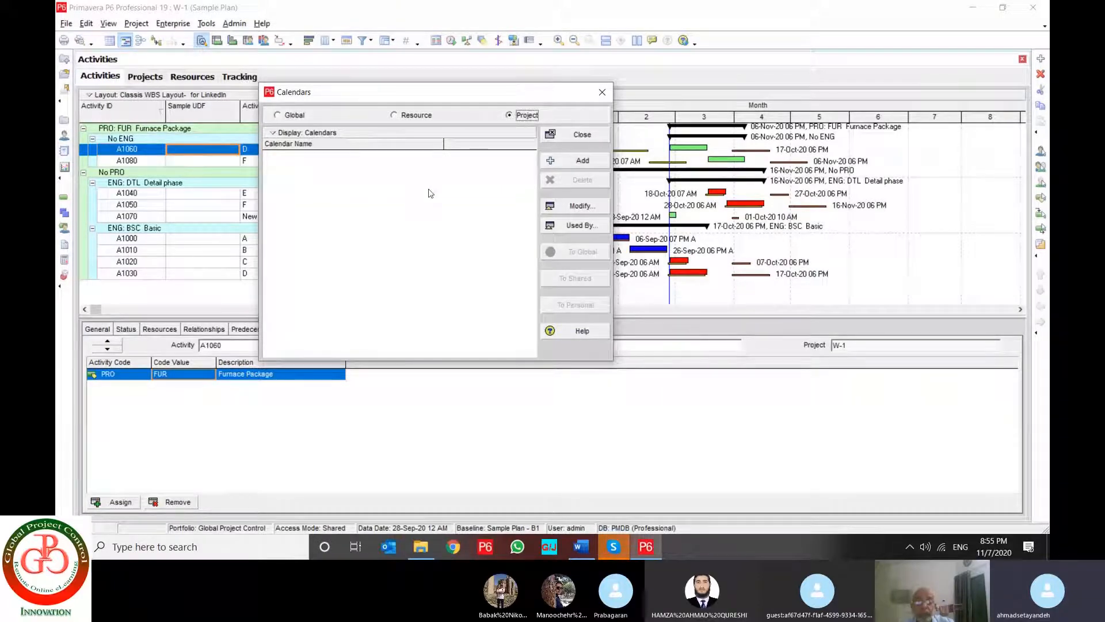
click(329, 235)
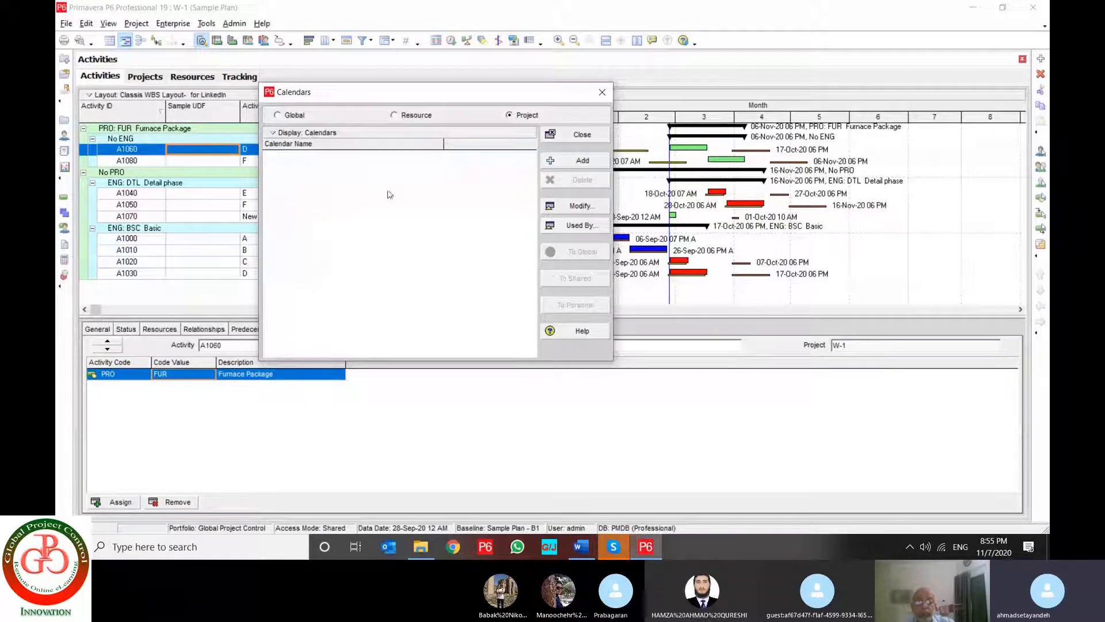
- Add a new project calendar copied from the global 7 Day calendar
click(574, 163)
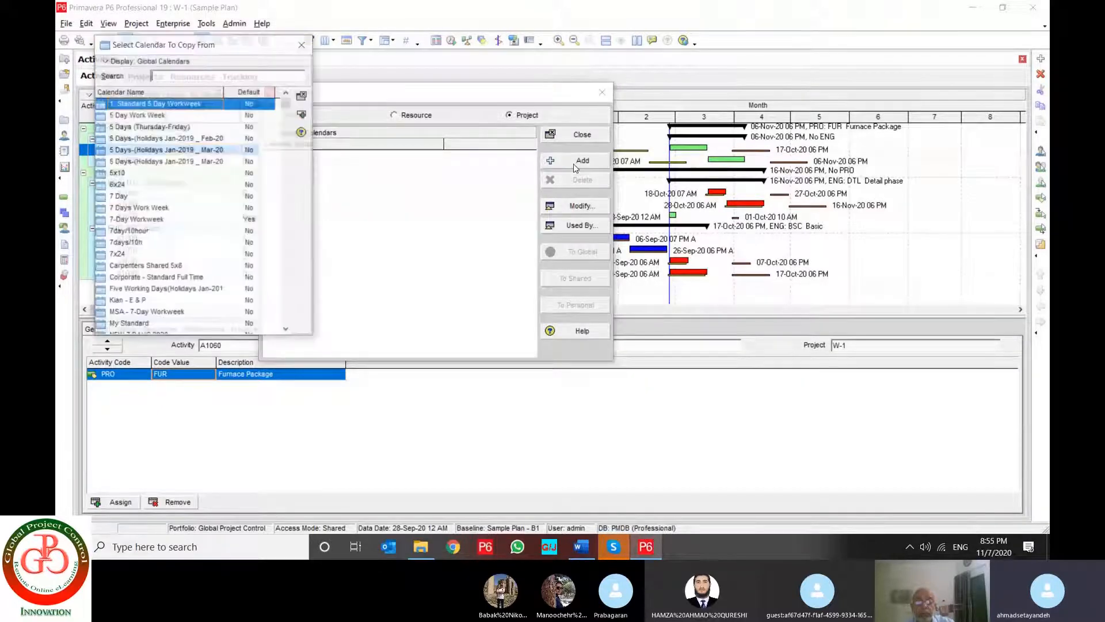
click(127, 199)
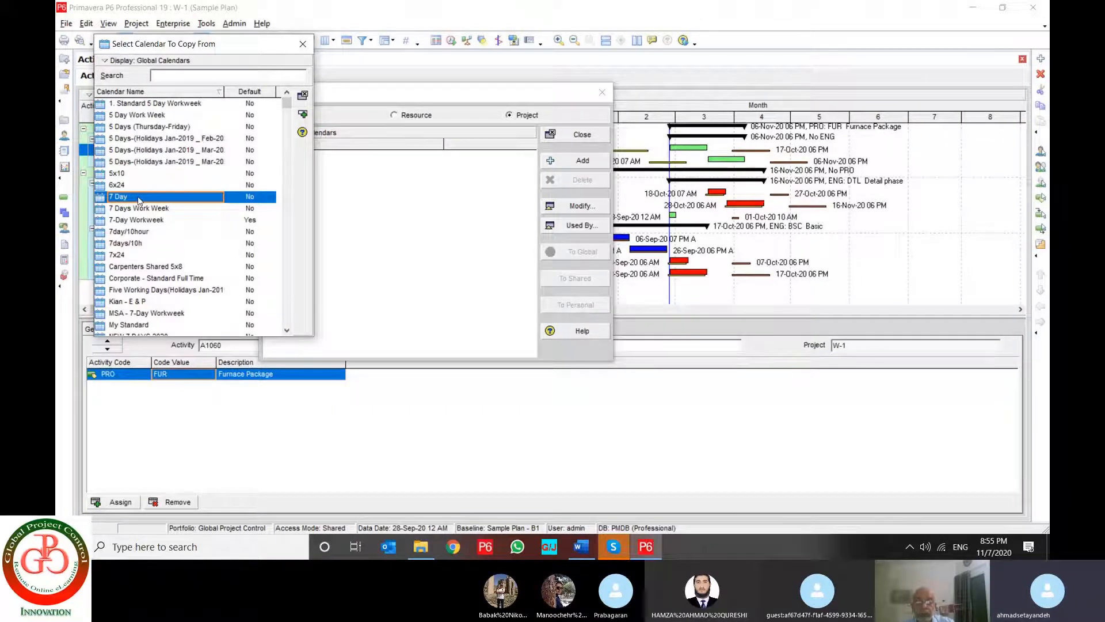
click(302, 115)
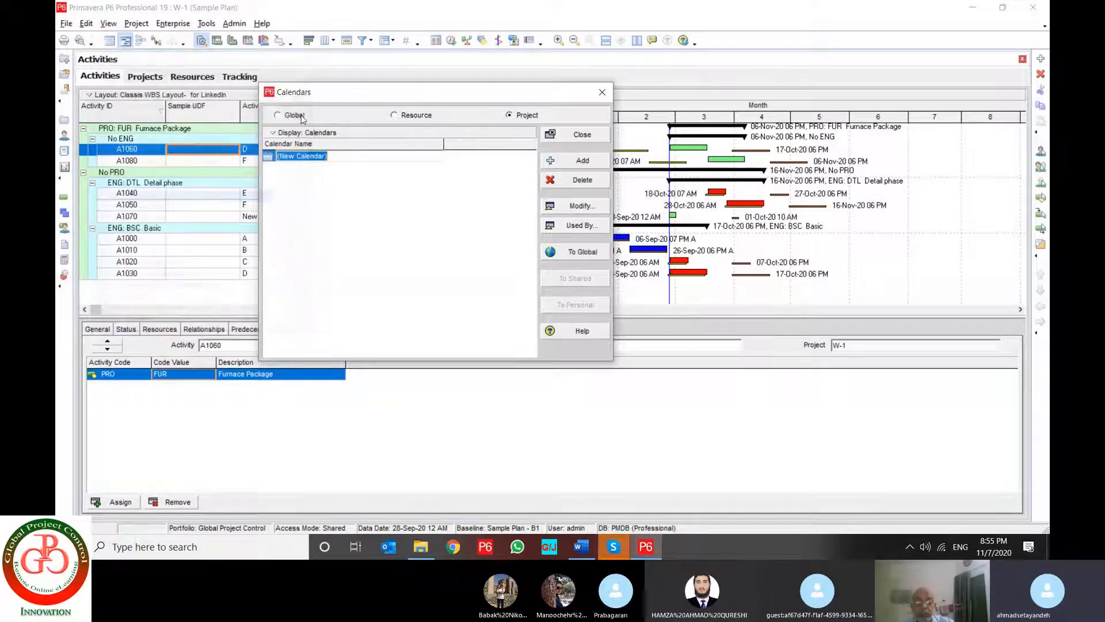
- Open the new project calendar for modification and review its weekly work hours and hours per time period without changing them
click(576, 208)
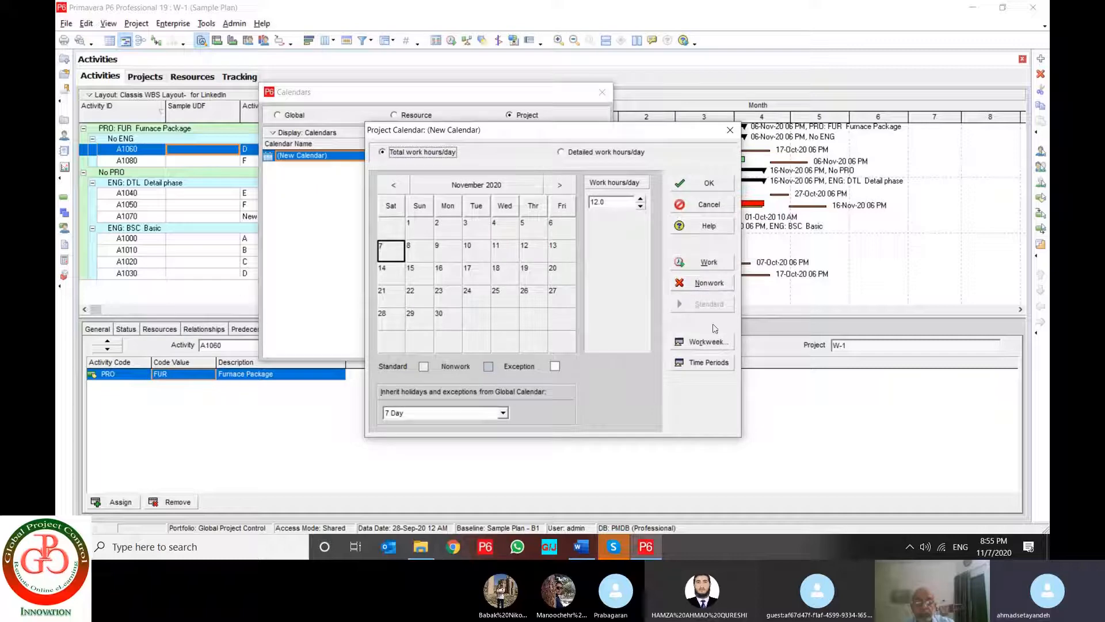
click(706, 342)
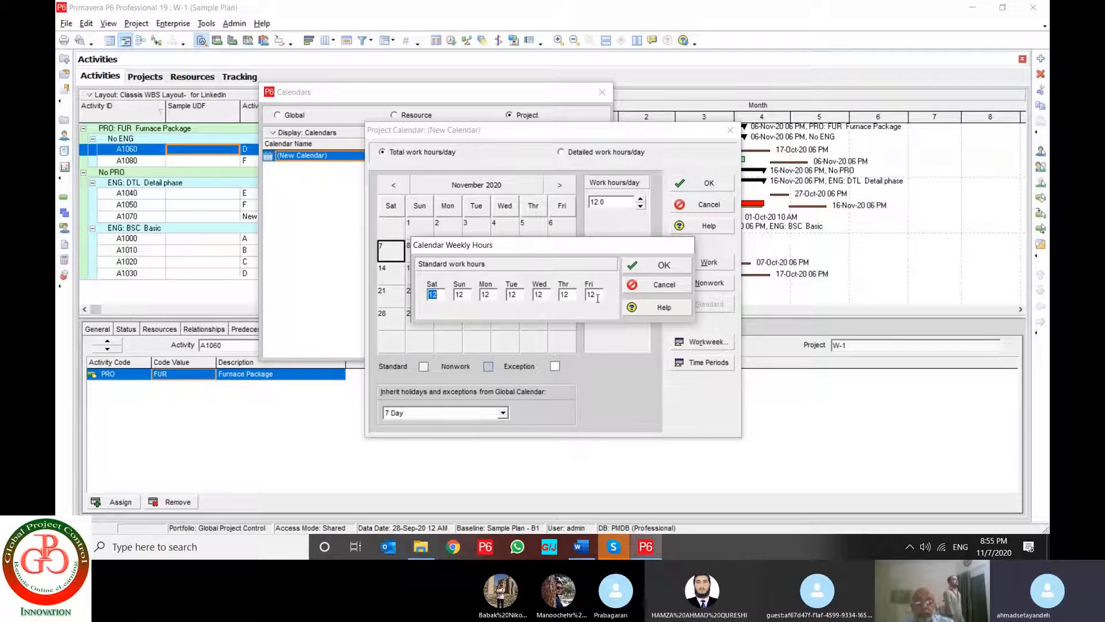
click(467, 297)
drag(466, 297, 497, 295)
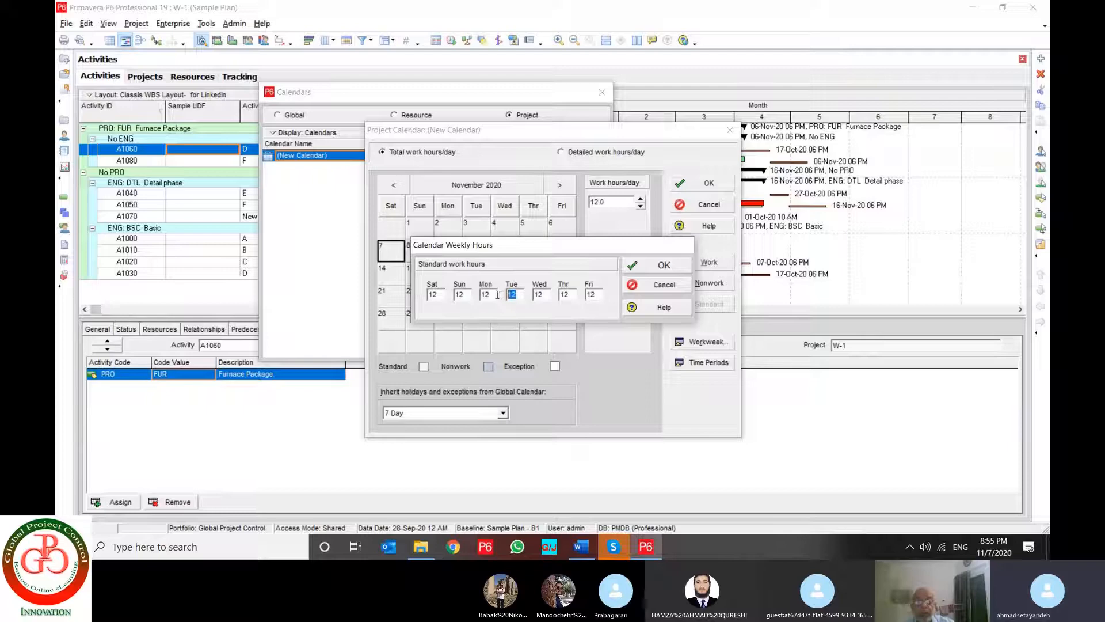
click(659, 285)
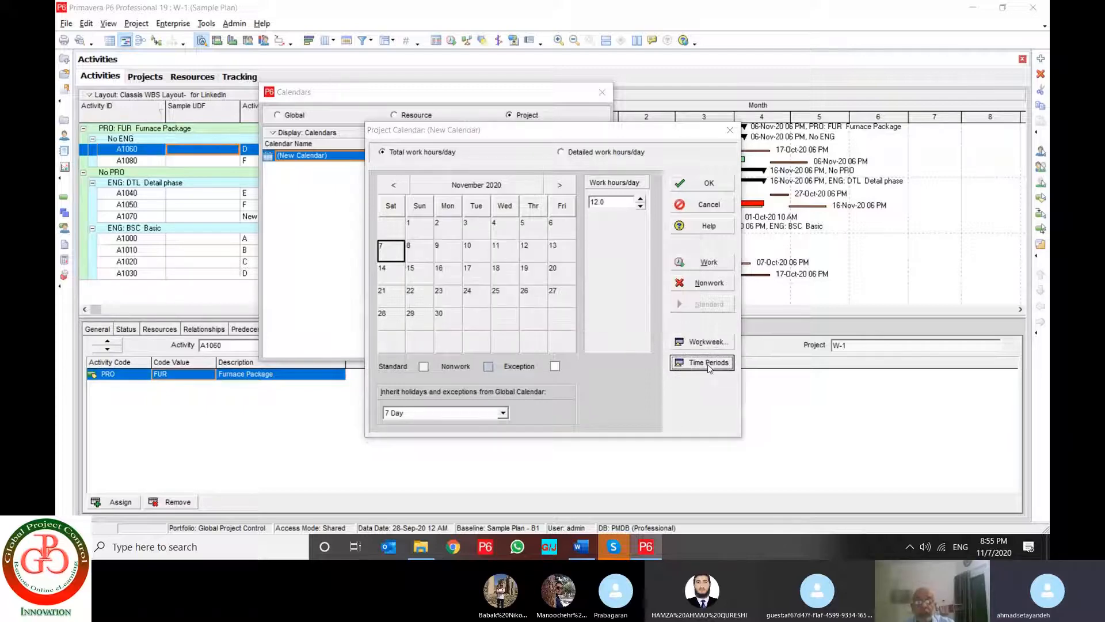
click(708, 363)
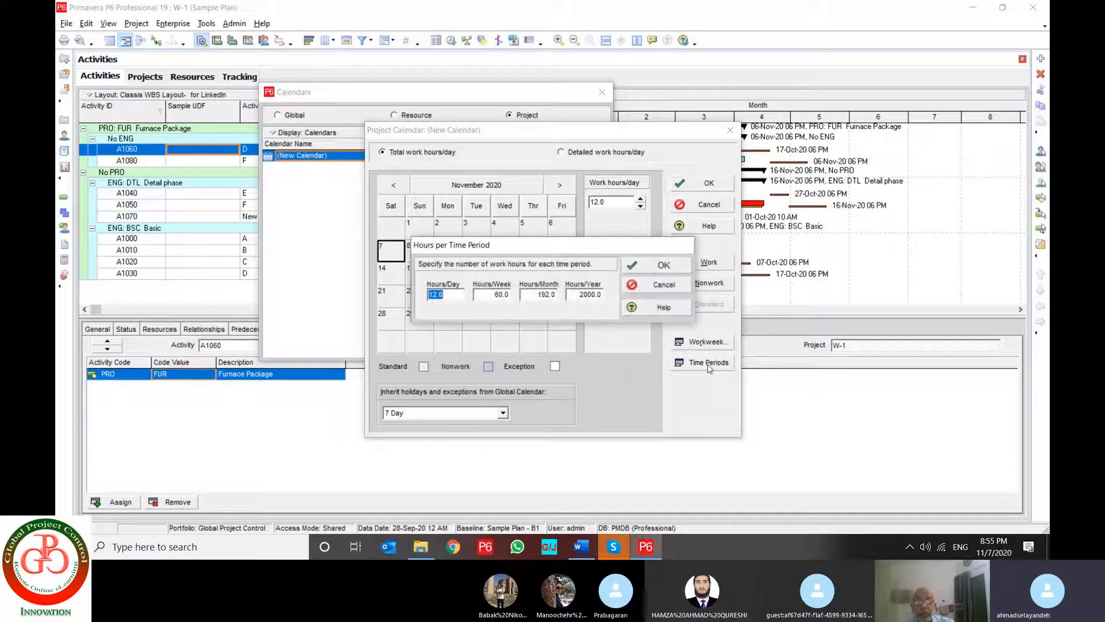
click(664, 285)
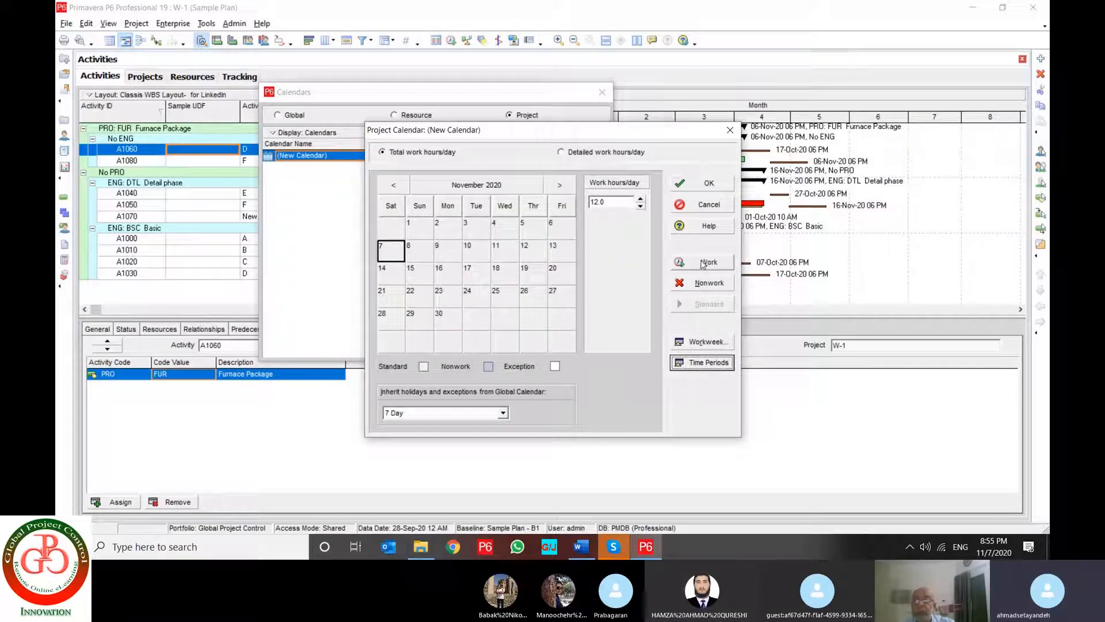
- Switch to detailed work hours per day and mark the 5 o'clock half-hour slots on November 7 as work time
click(569, 153)
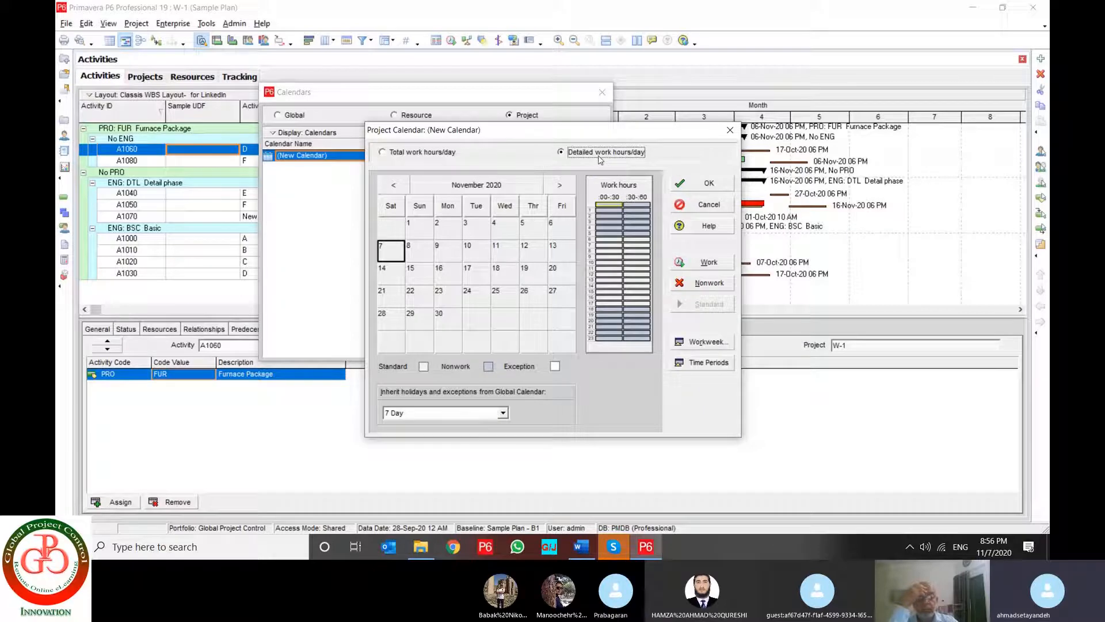
click(619, 235)
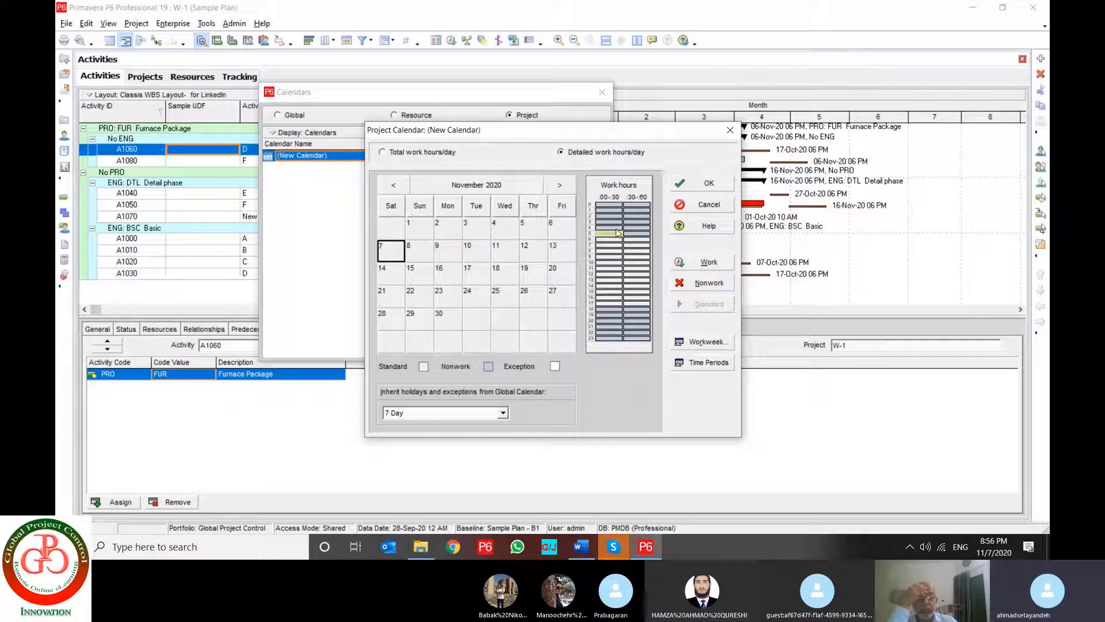
click(702, 262)
click(637, 234)
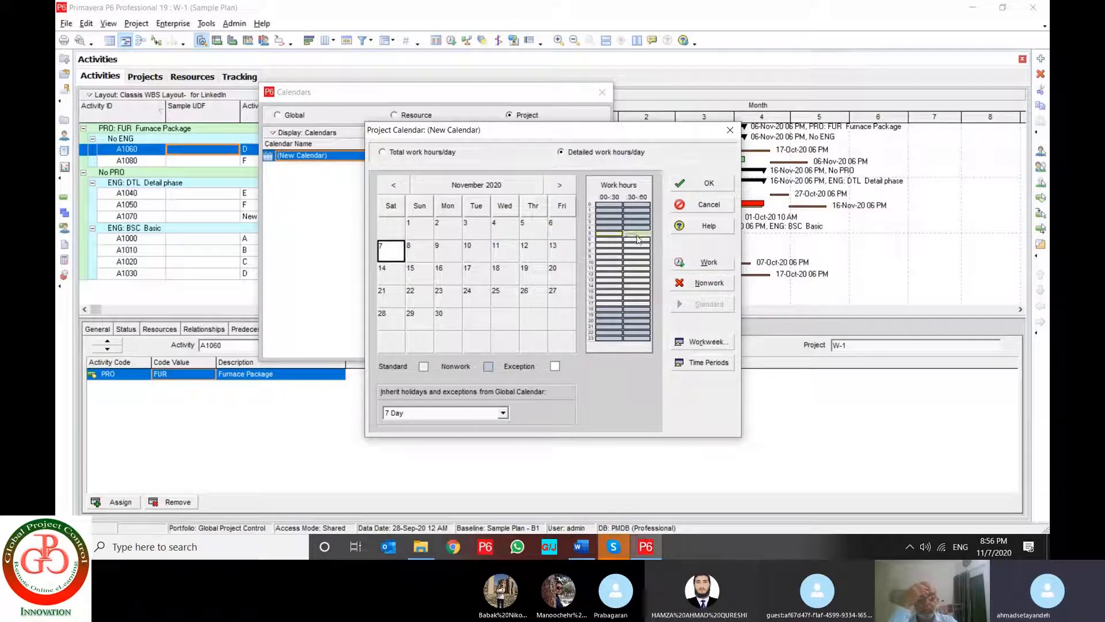
click(702, 262)
click(615, 227)
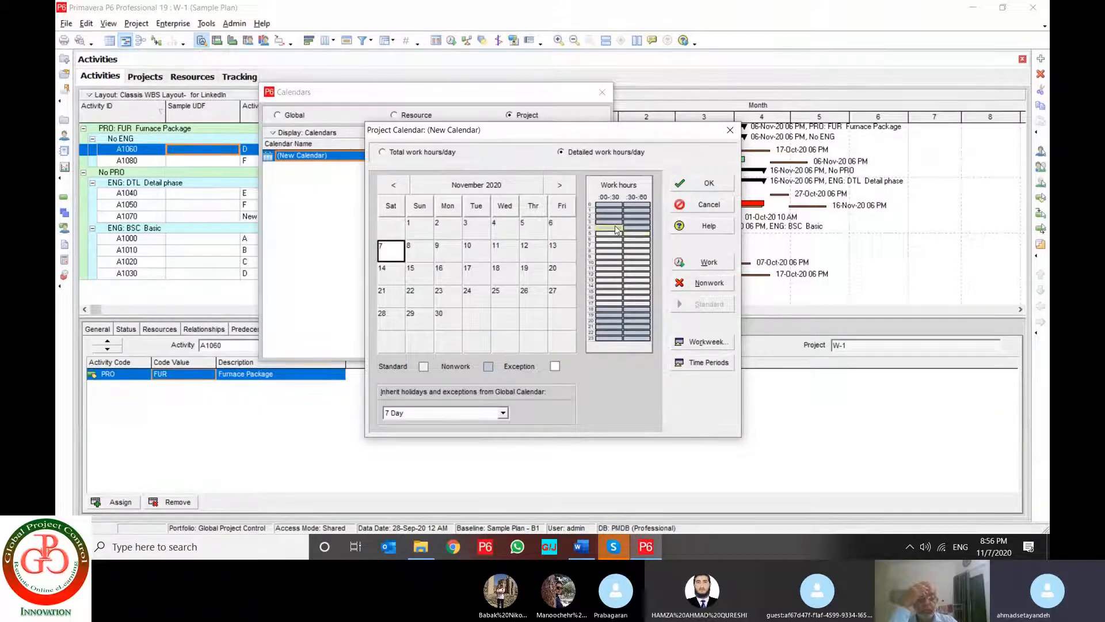
click(642, 229)
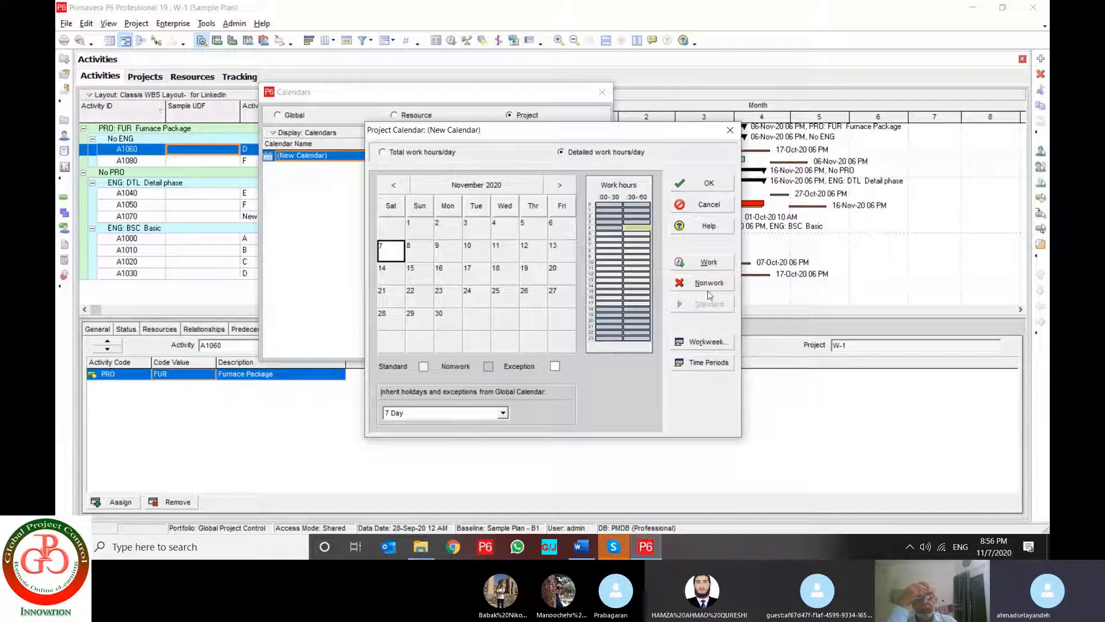
click(614, 233)
click(628, 233)
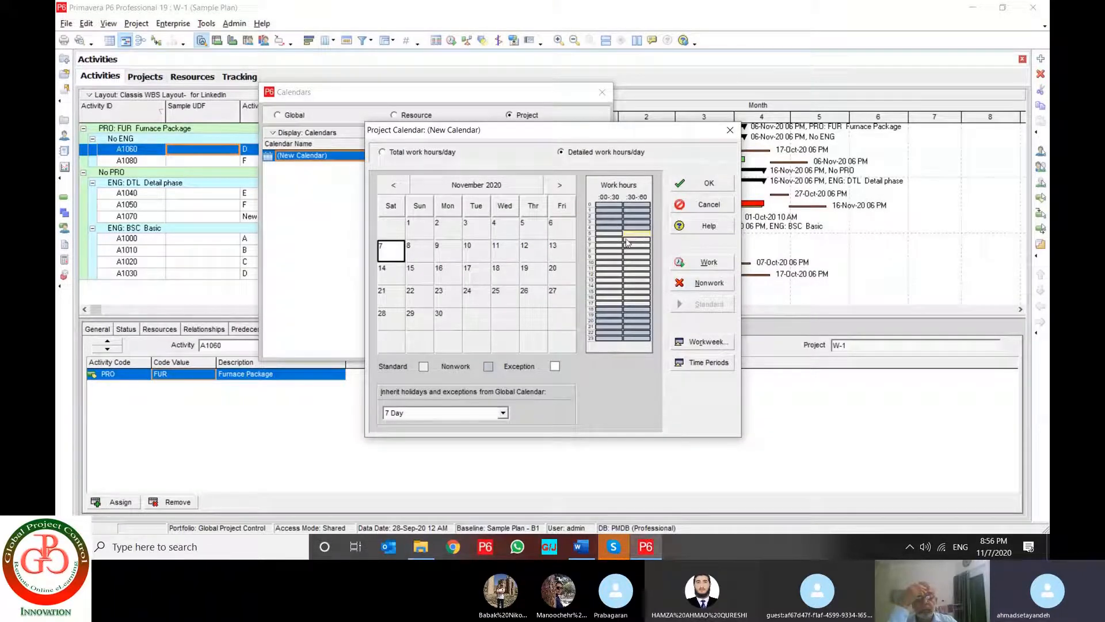
- Set all Saturdays of November 2020 as nonwork days in the new project calendar
click(388, 259)
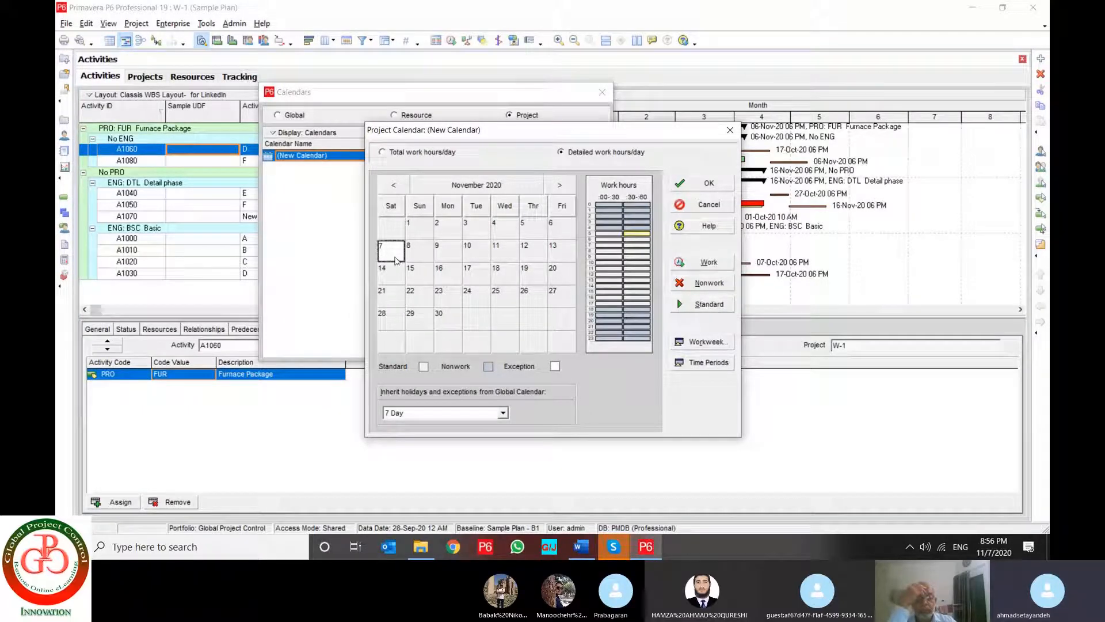
click(397, 208)
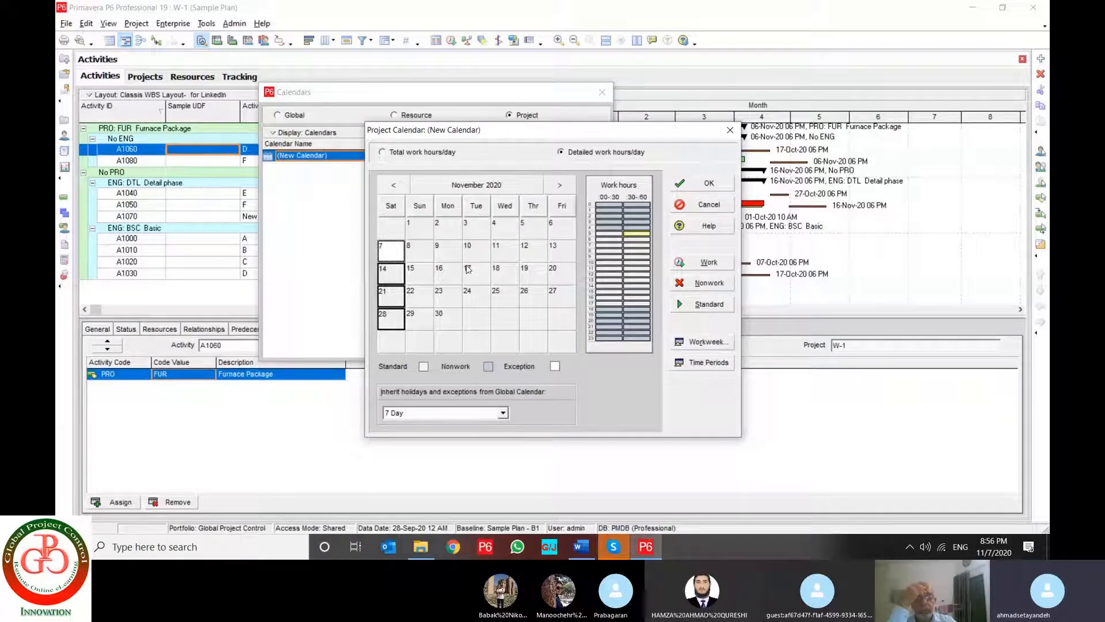
click(705, 282)
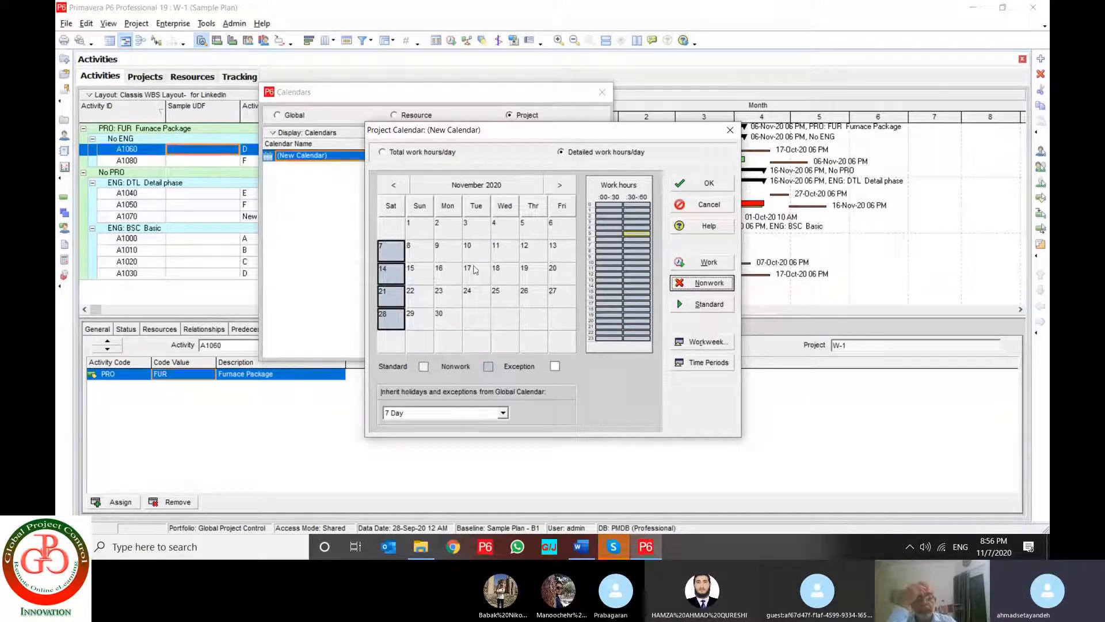
- View December 2020 in the project calendar and look at its detailed weekly work hours without changing them
click(560, 185)
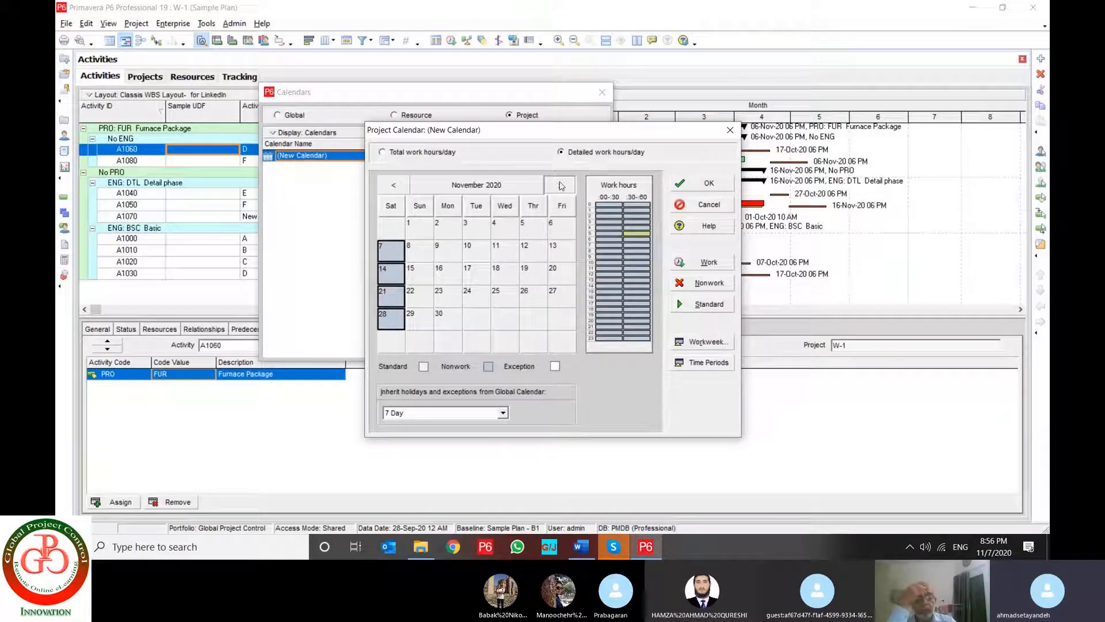
click(560, 184)
click(390, 184)
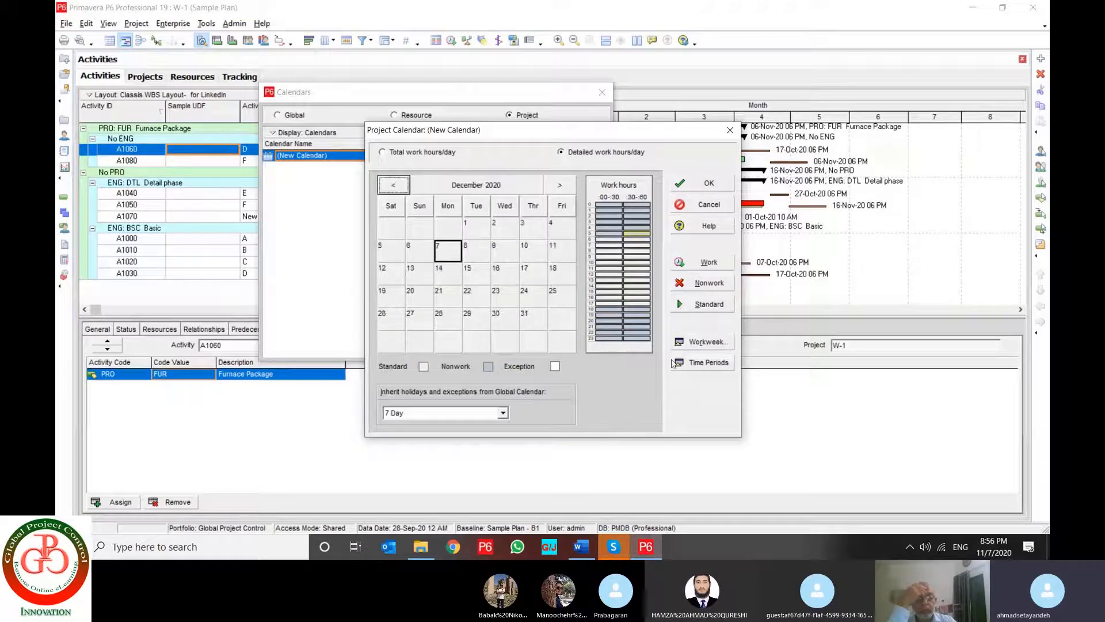
click(703, 342)
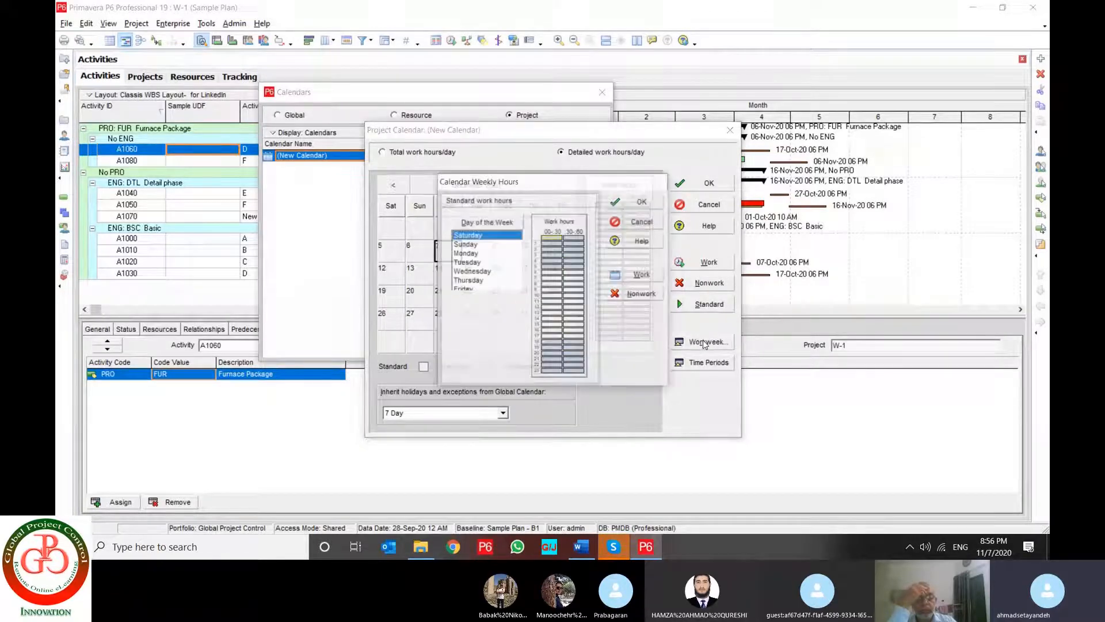
click(625, 220)
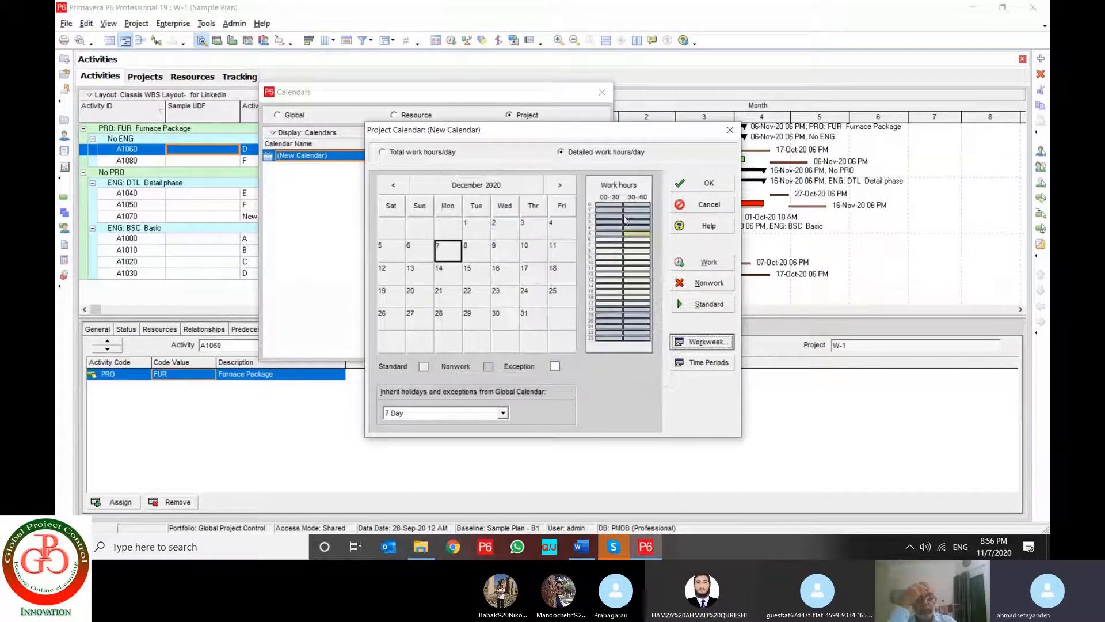
- Switch to total work hours per day, set Saturday's standard work hours to 0, and check the months through April 2021
click(416, 155)
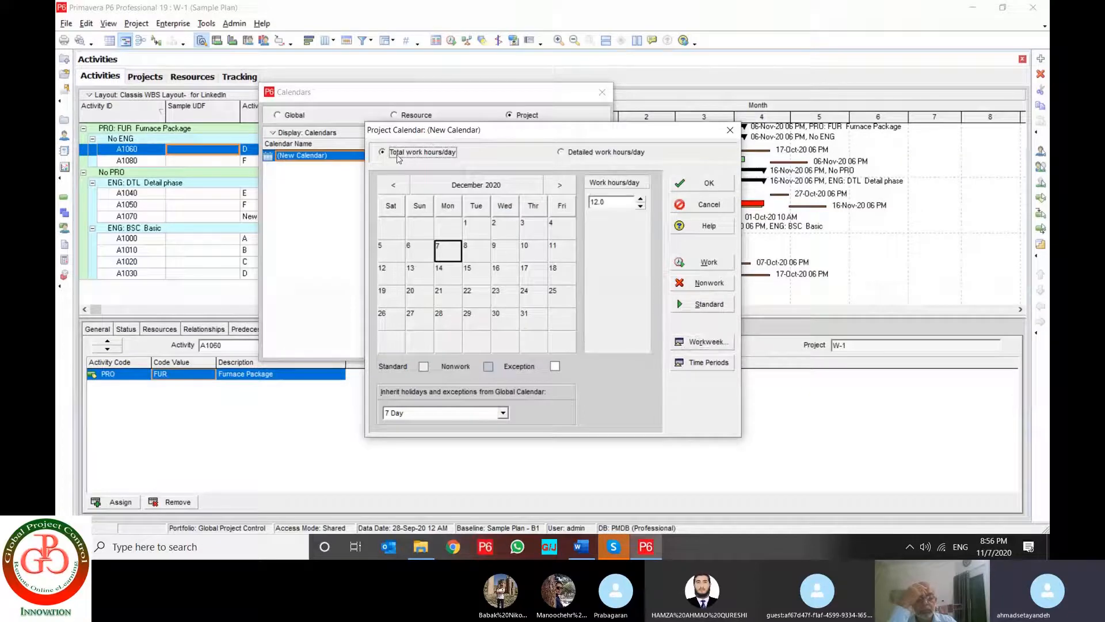
click(694, 342)
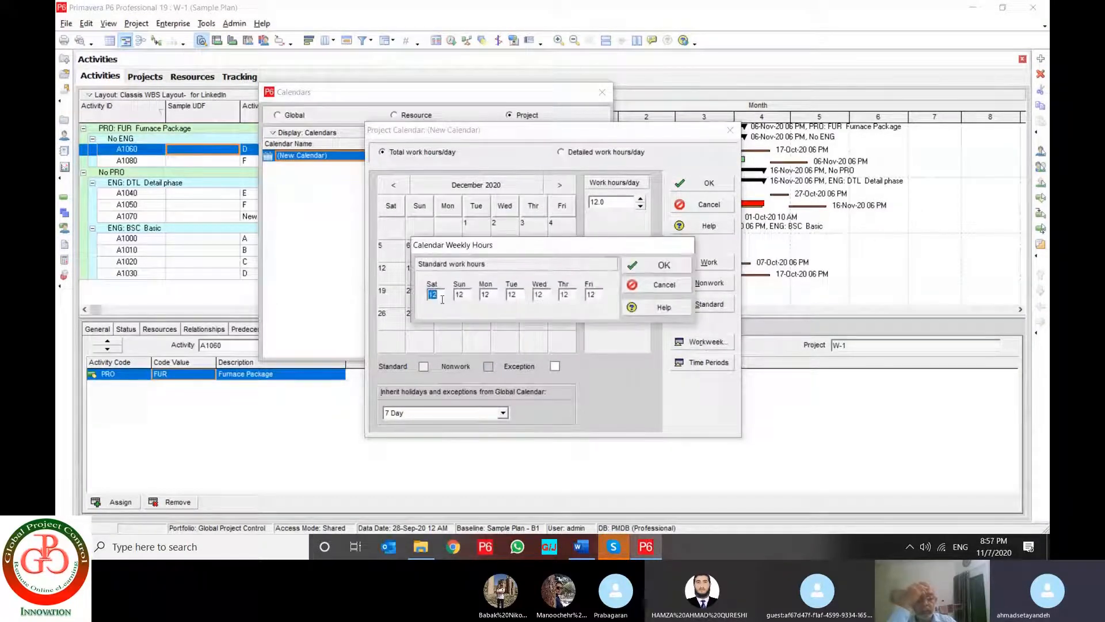
text(0)
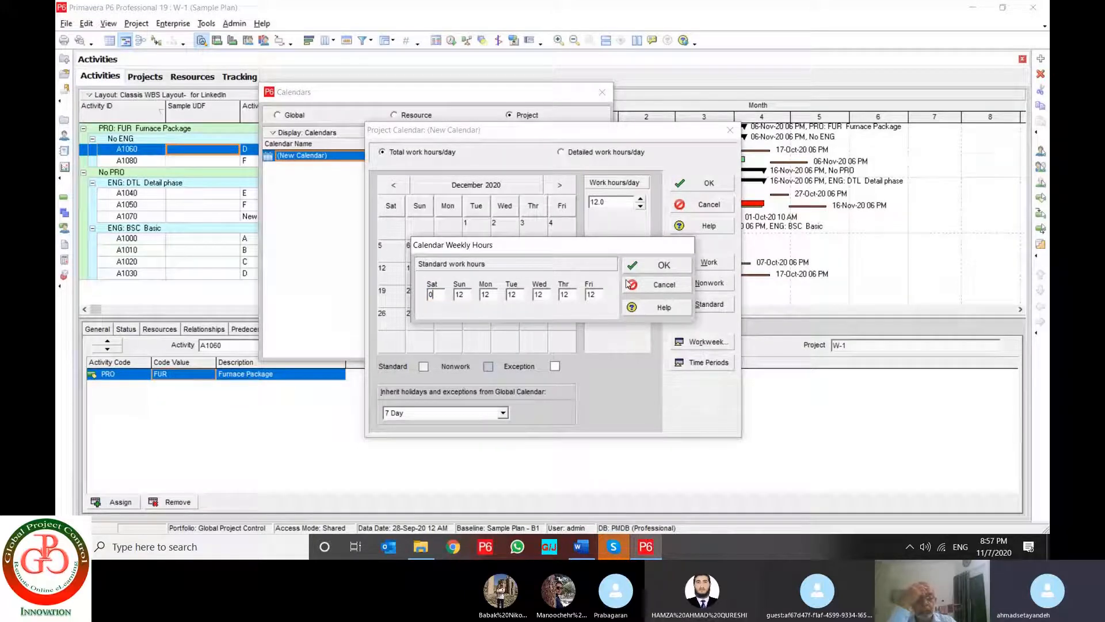
click(662, 264)
click(560, 184)
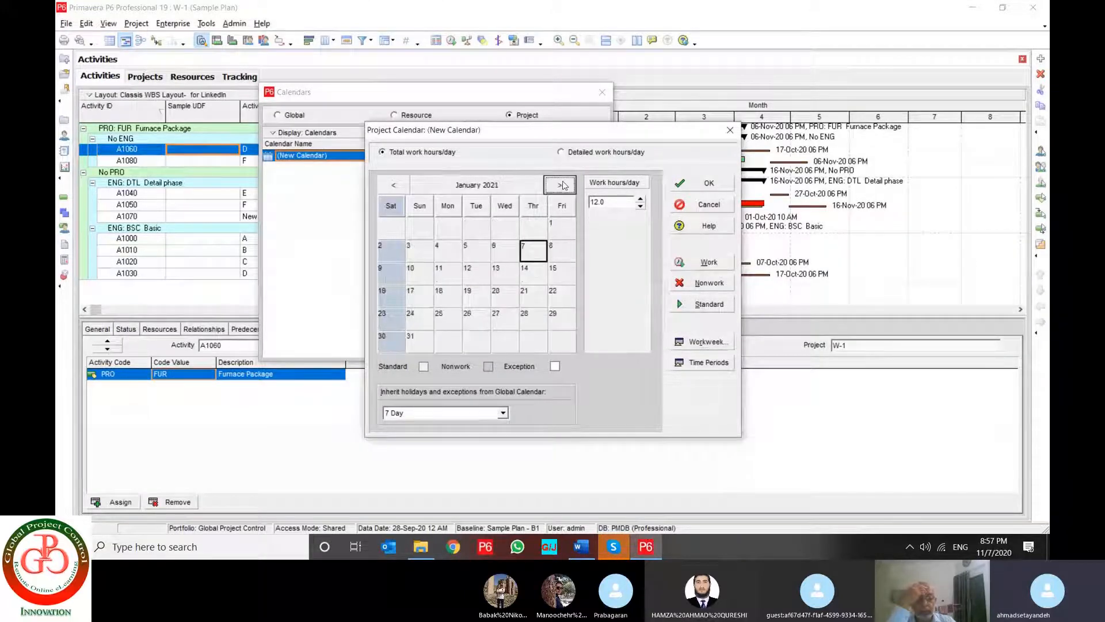
click(560, 185)
click(560, 185)
click(560, 184)
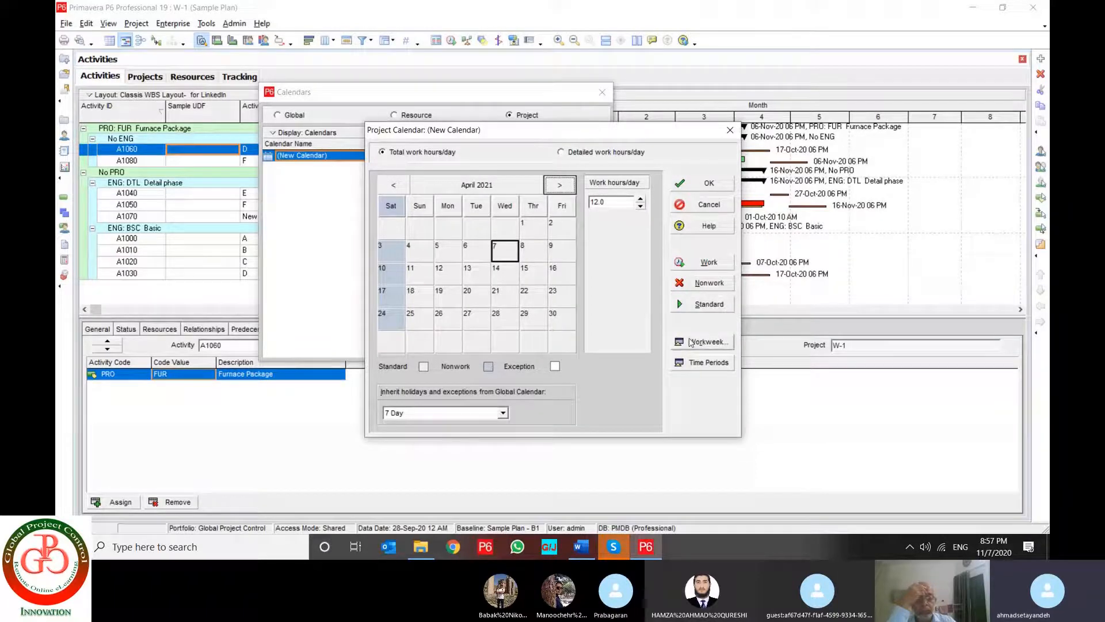
- Set Friday's standard work hours to 0 in the calendar's workweek and check the months through August 2021
click(702, 341)
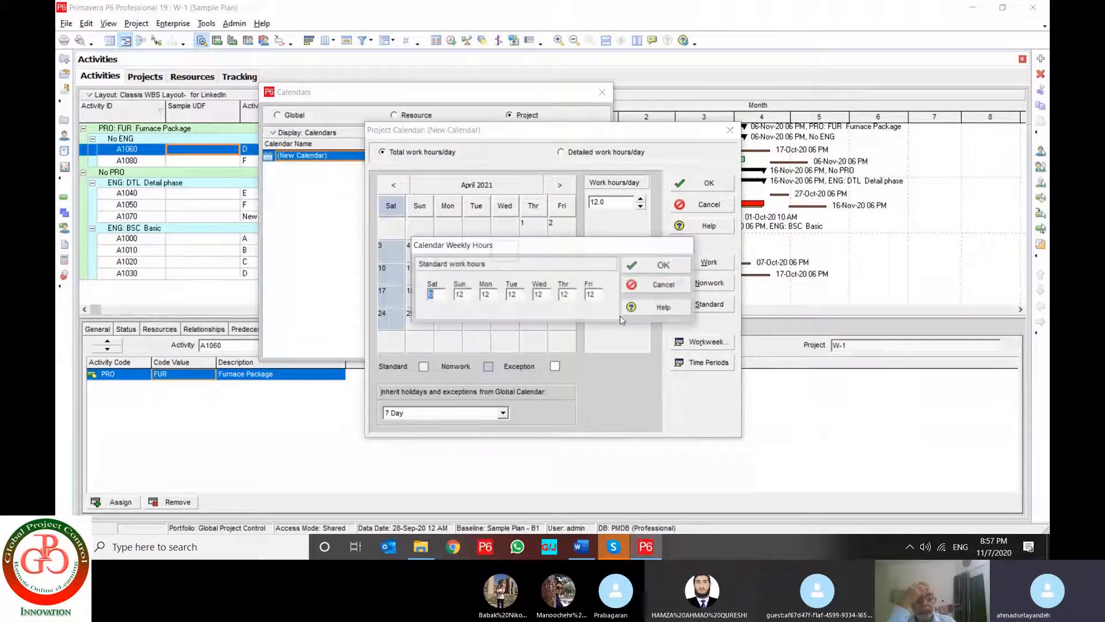
double_click(591, 295)
text(0)
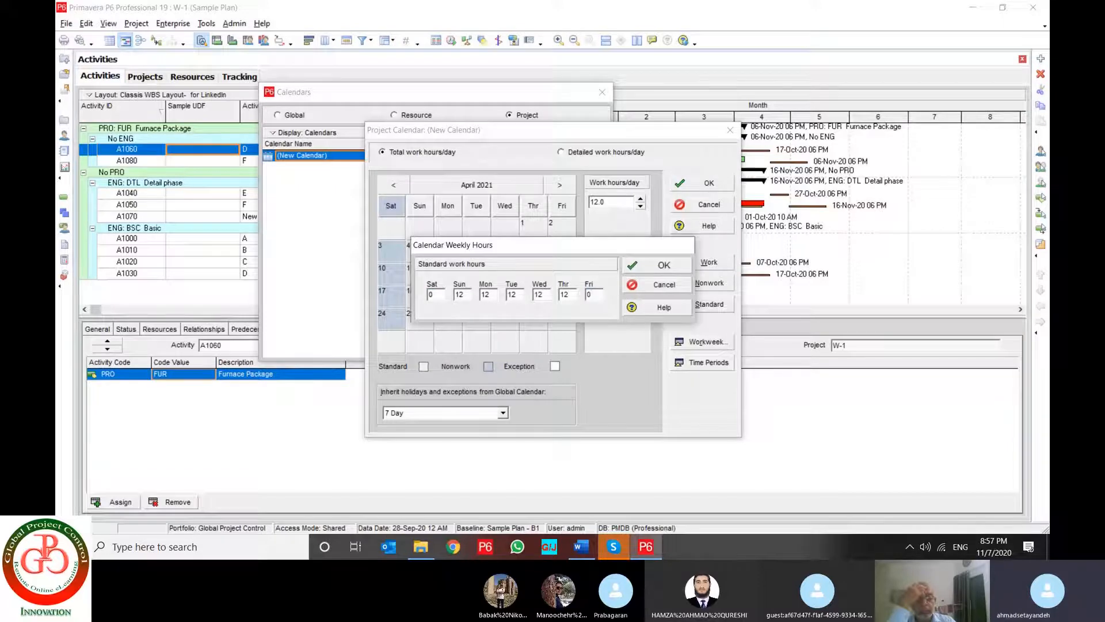
click(665, 266)
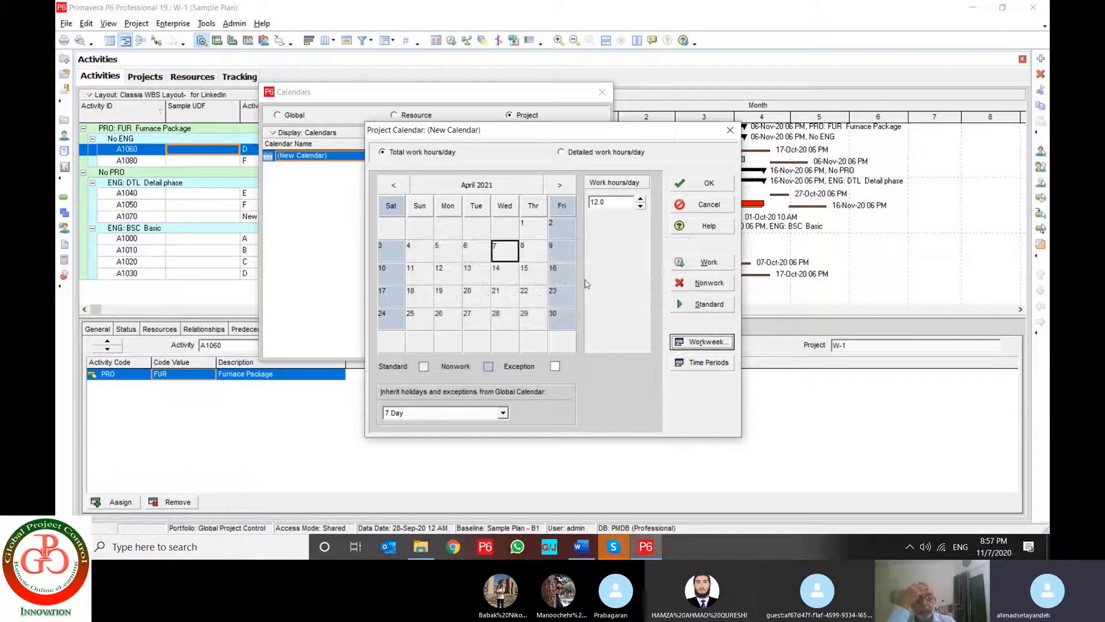
click(559, 185)
click(560, 185)
click(560, 185)
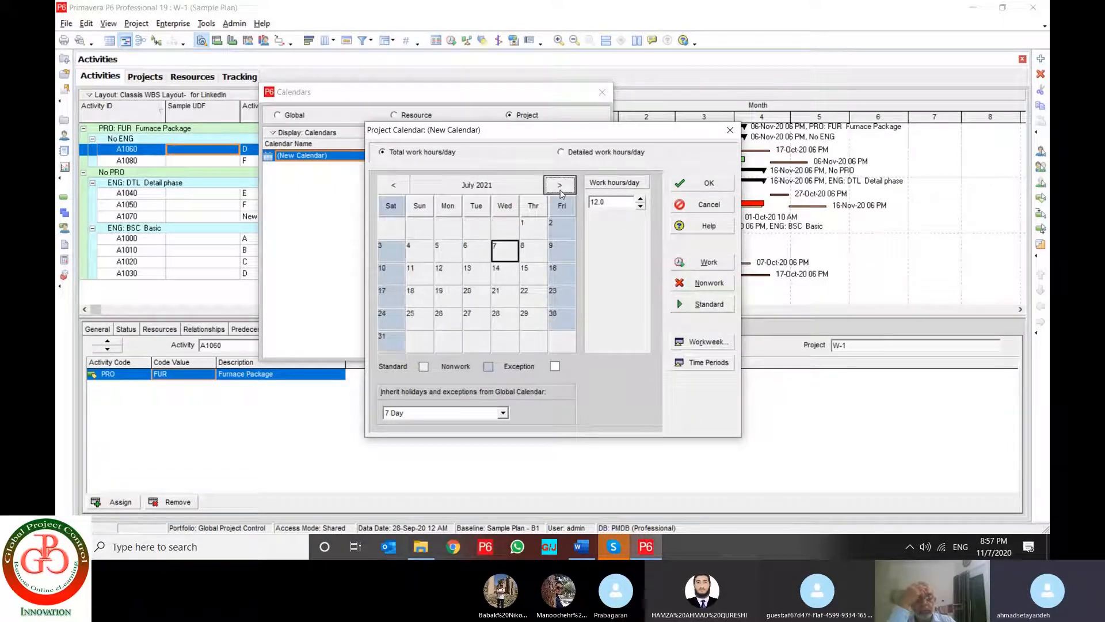
click(560, 185)
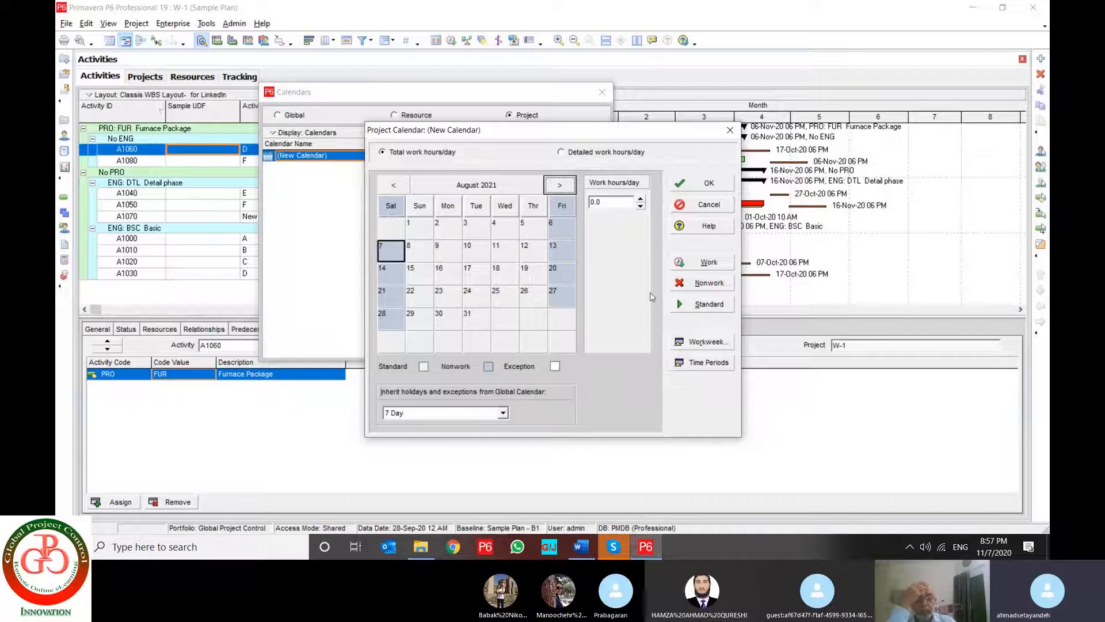
- Switch to detailed work hours per day and examine the hours of August 7, August 15 and all Saturdays in August 2021
click(599, 153)
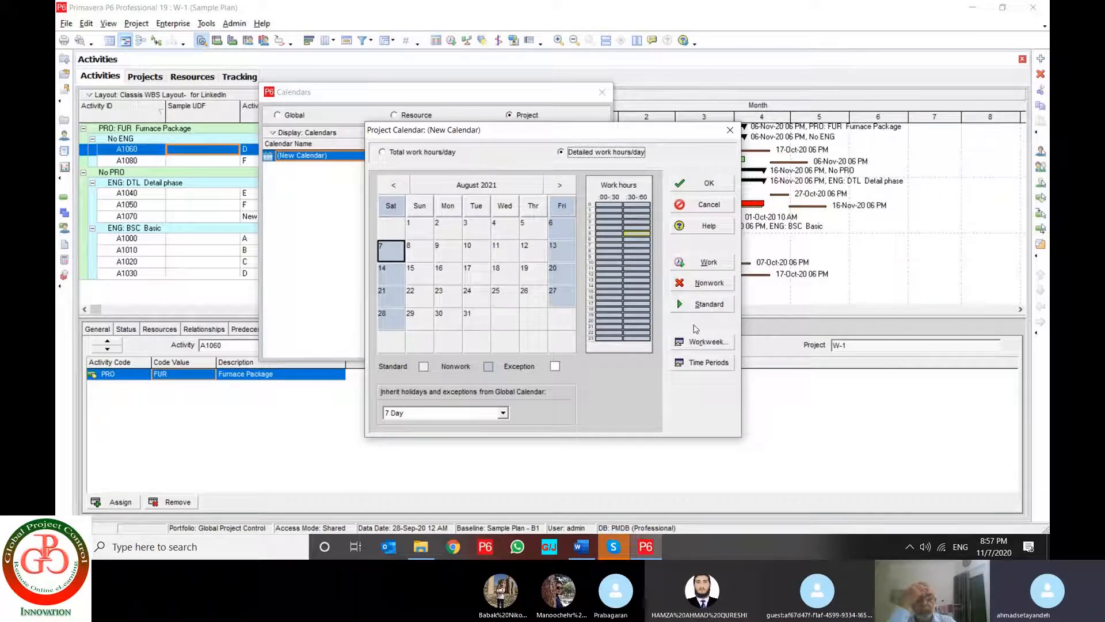
click(395, 255)
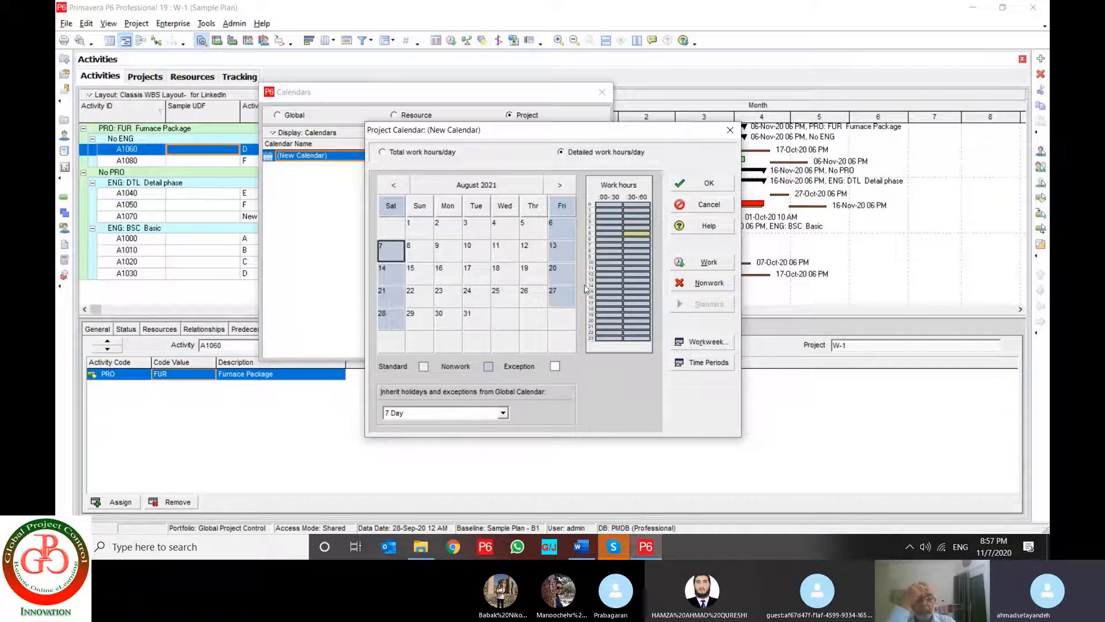
click(427, 256)
click(421, 274)
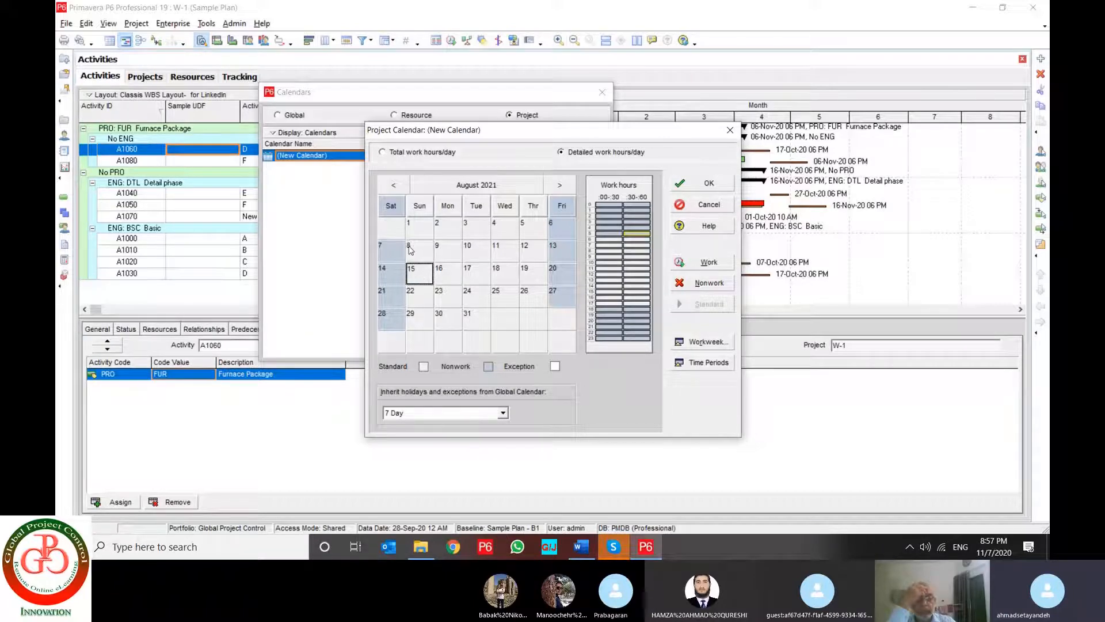
click(397, 209)
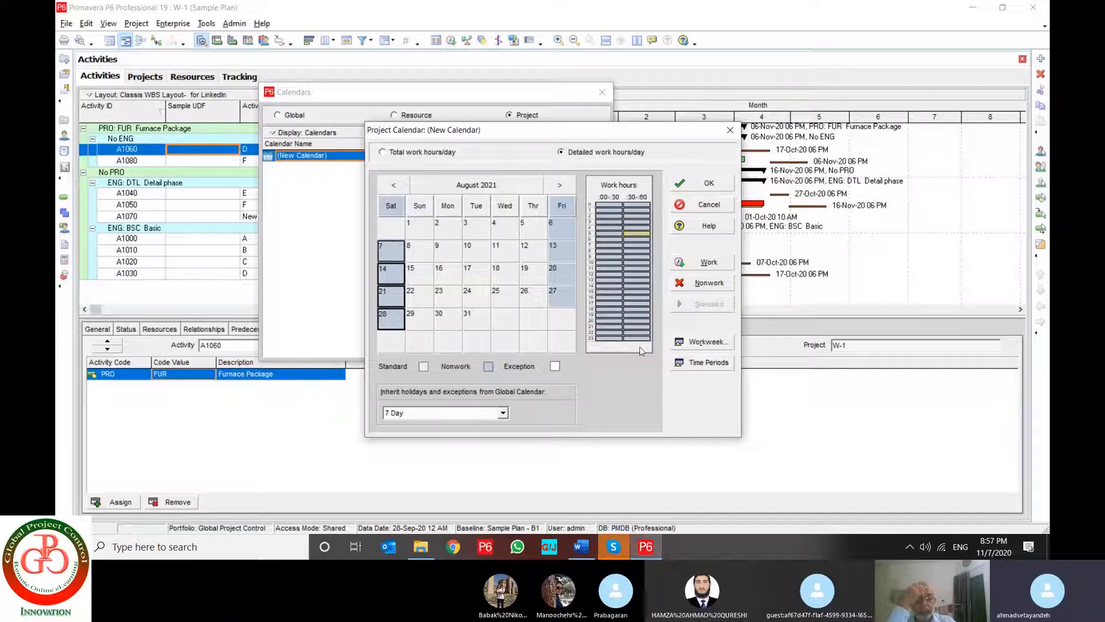
- Examine the detailed standard work hours of several weekdays, including Tuesday and Friday, in the calendar's workweek without changing them
click(706, 342)
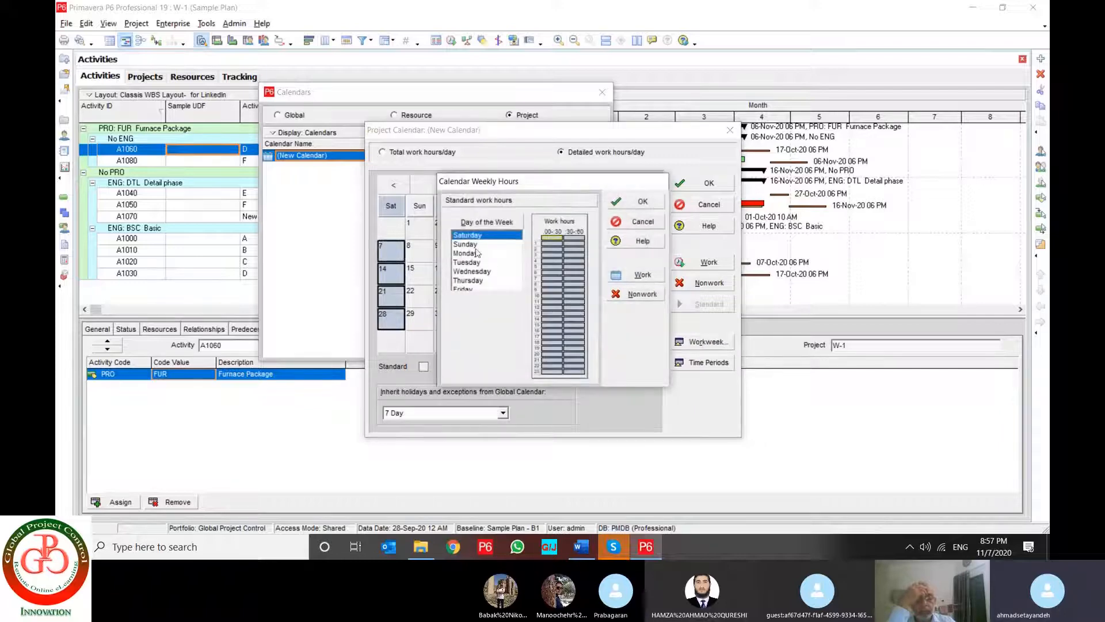
click(476, 253)
click(476, 263)
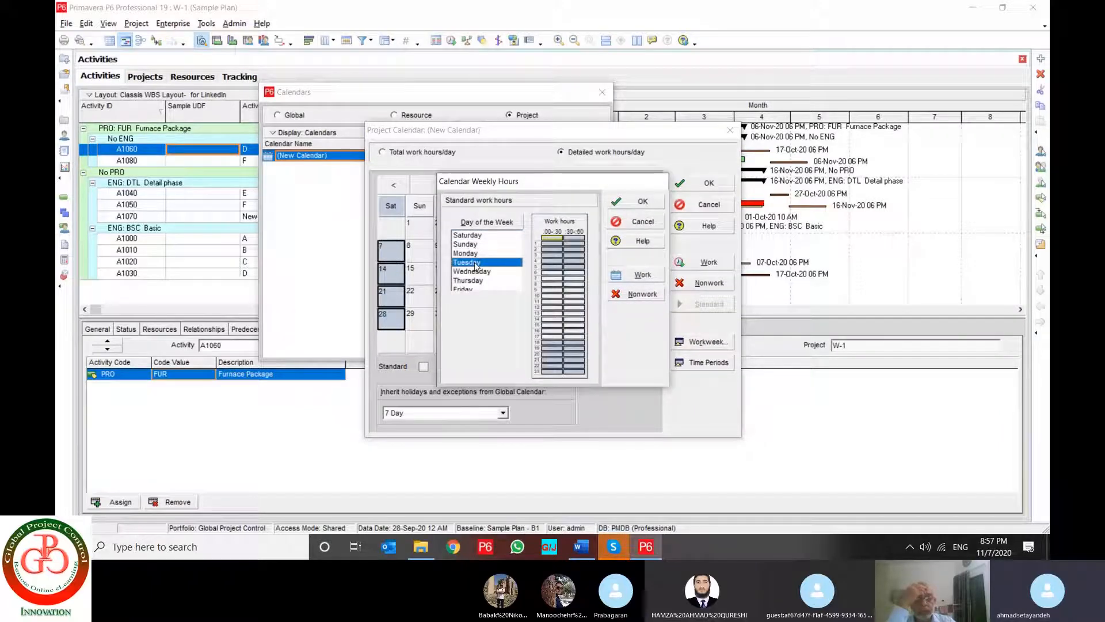
click(475, 281)
click(475, 287)
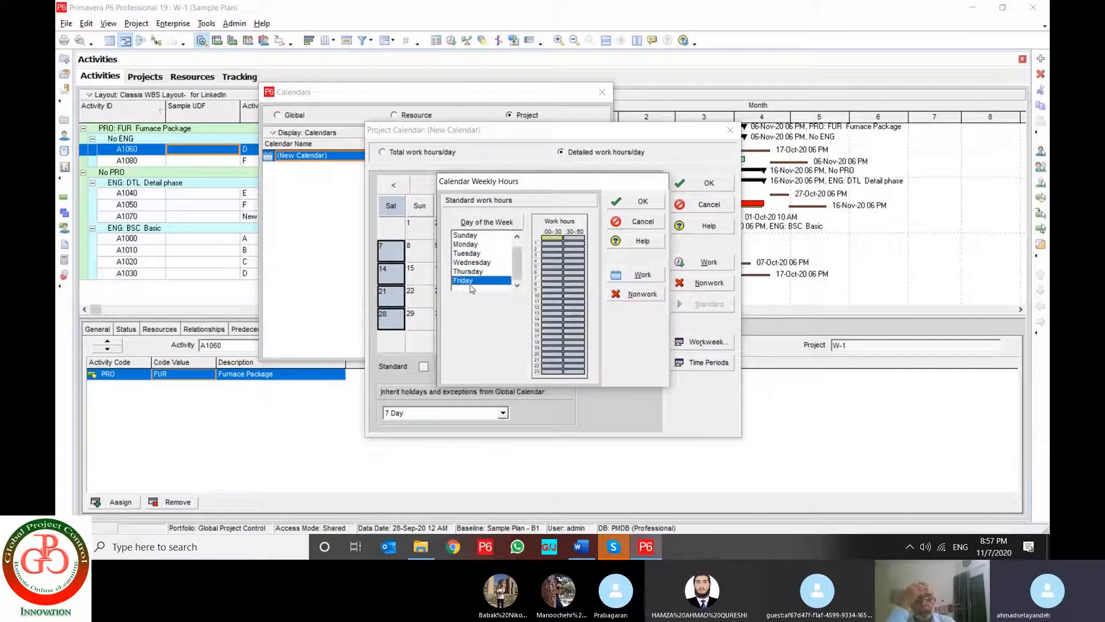
click(556, 296)
key(Right)
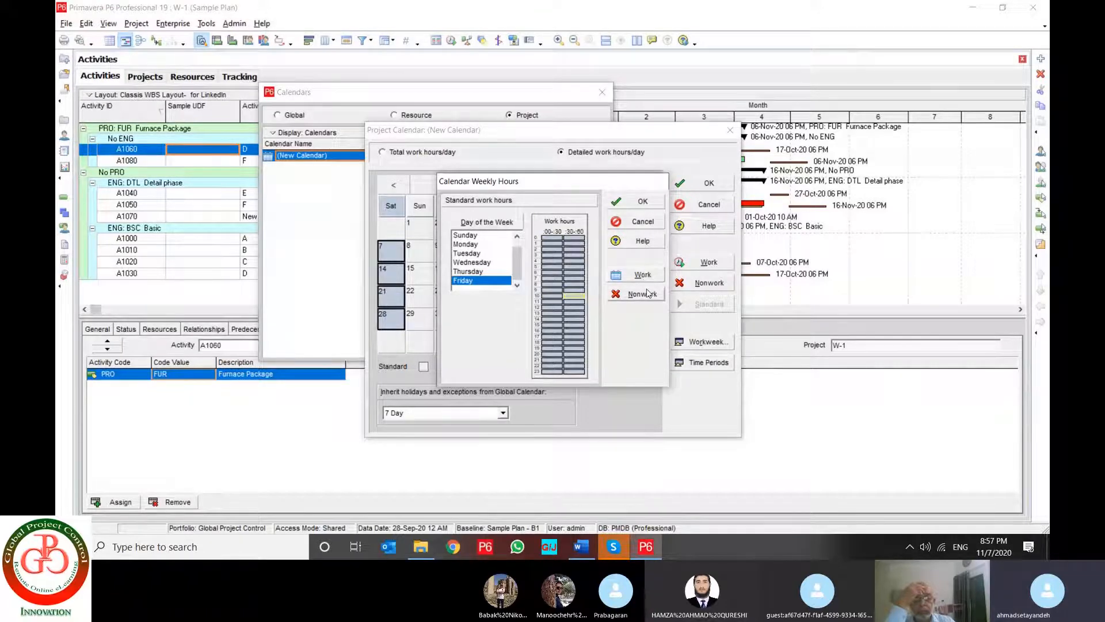
click(639, 224)
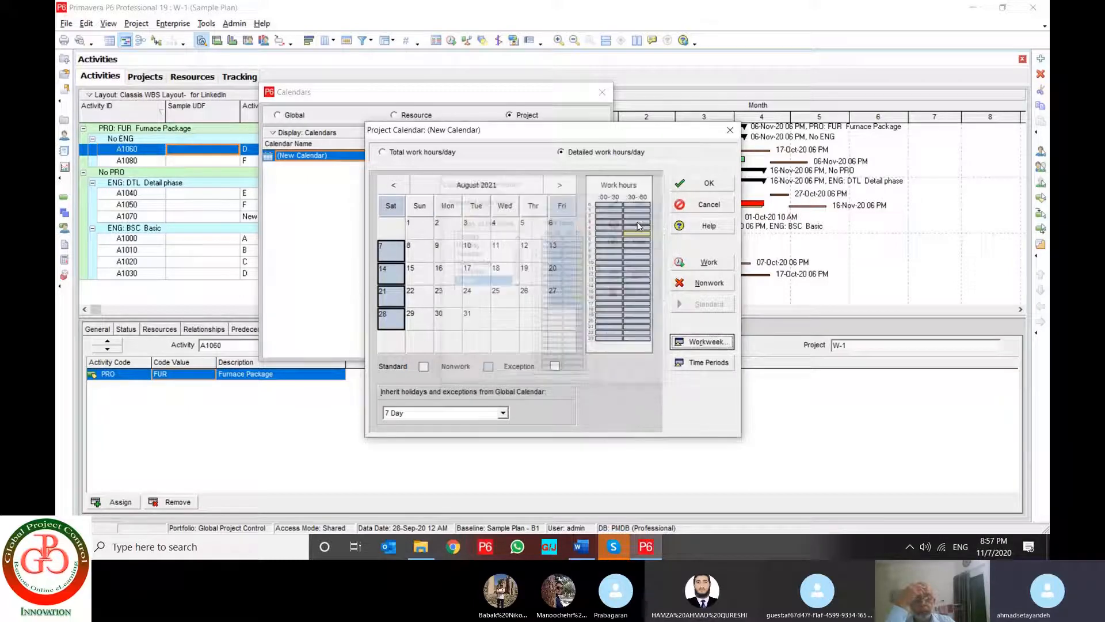
- Discard the changes made to the new project calendar and rename it Sample Calendar
click(708, 205)
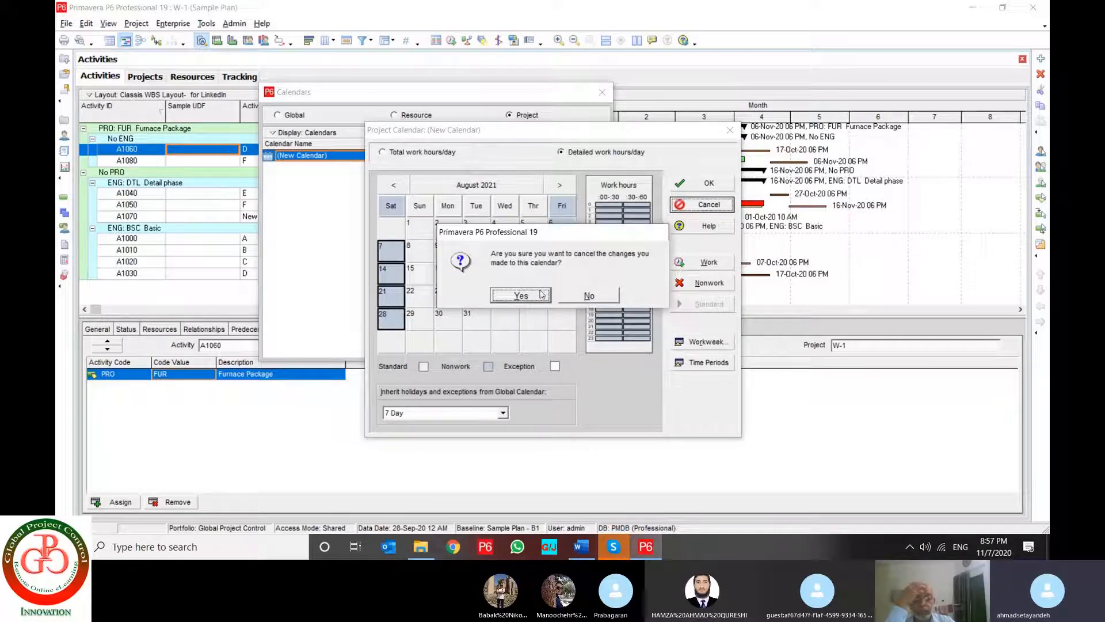
click(539, 295)
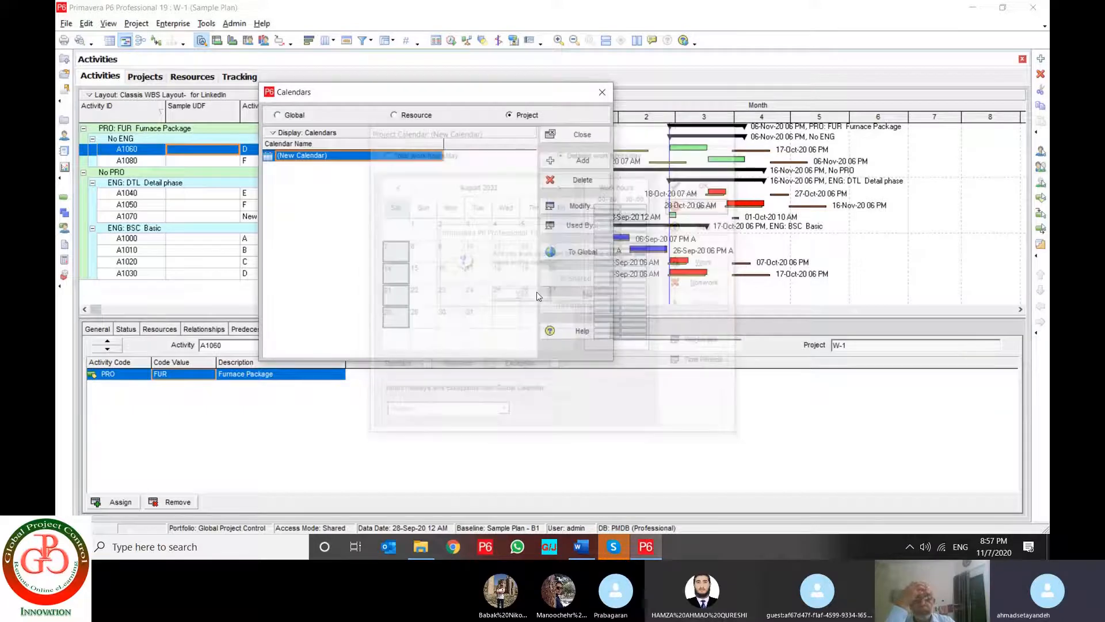
click(330, 156)
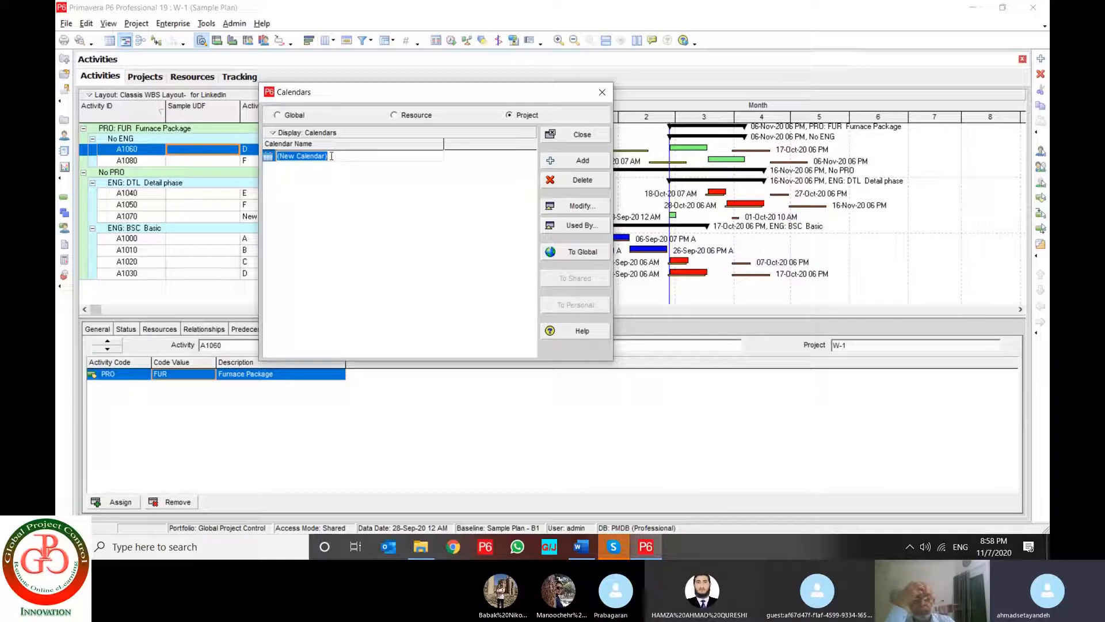
text(Sam)
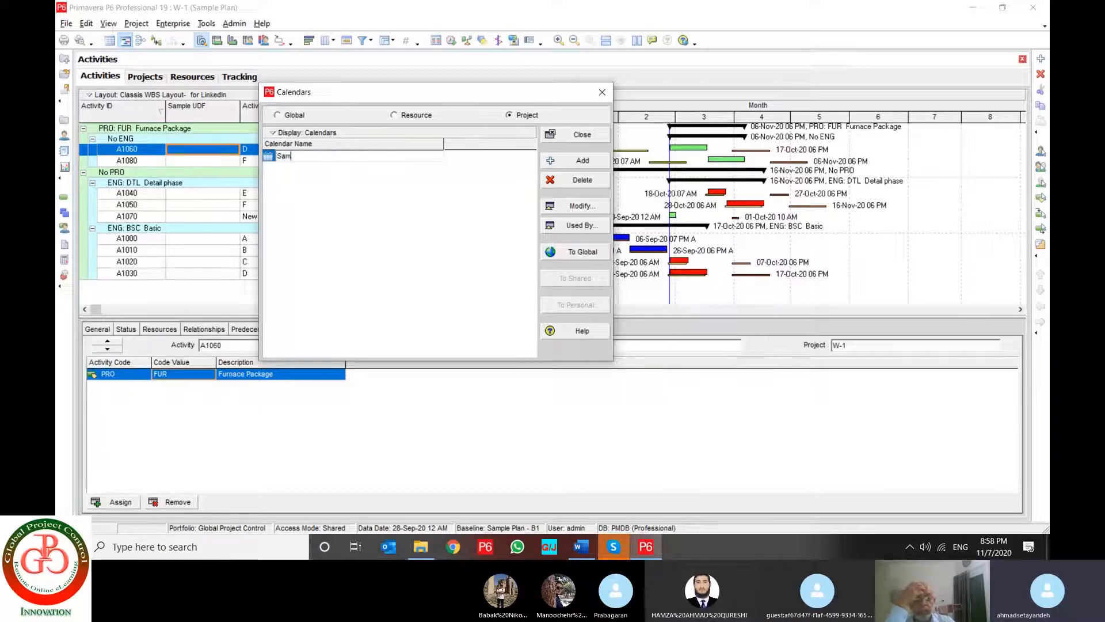
text(ple Calendar)
click(331, 159)
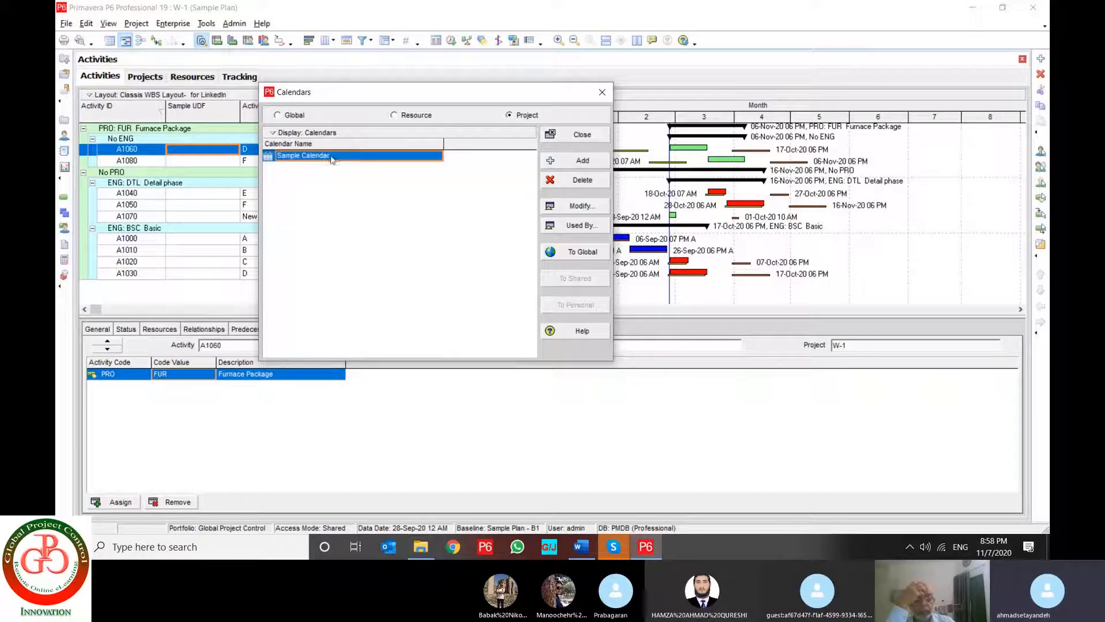
- Look at the resource and global calendar lists and close the Calendars dialog
click(403, 115)
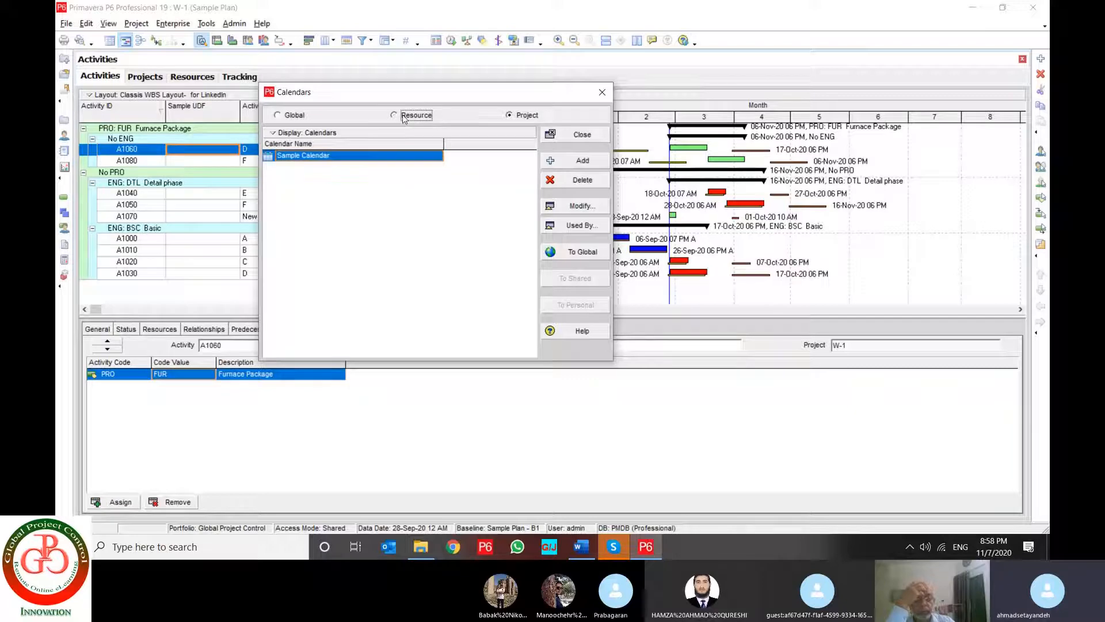
click(294, 116)
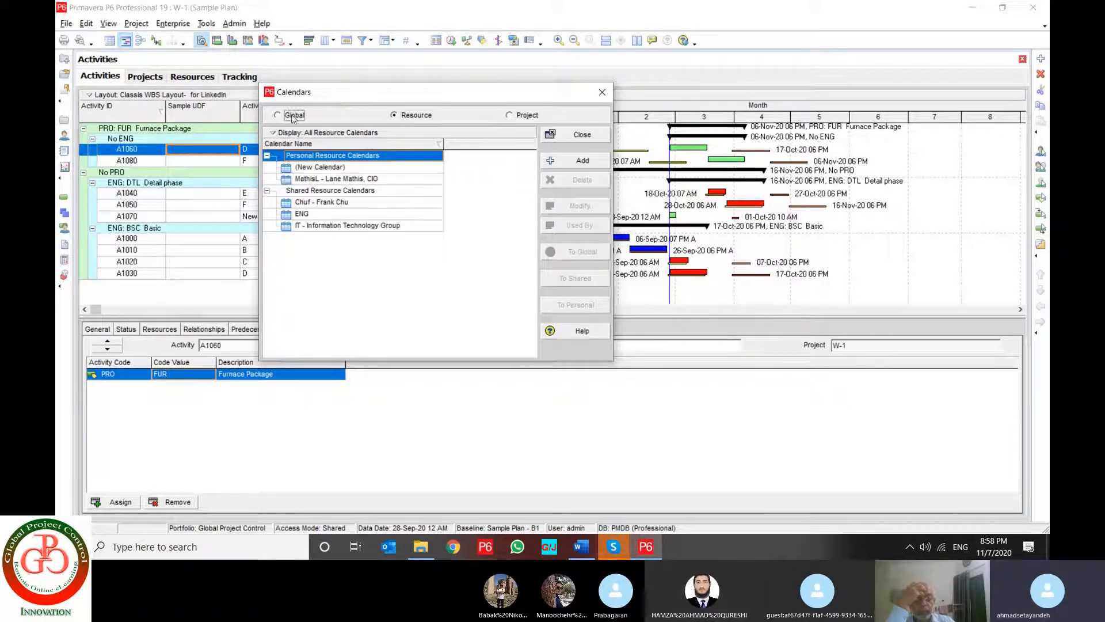
click(583, 135)
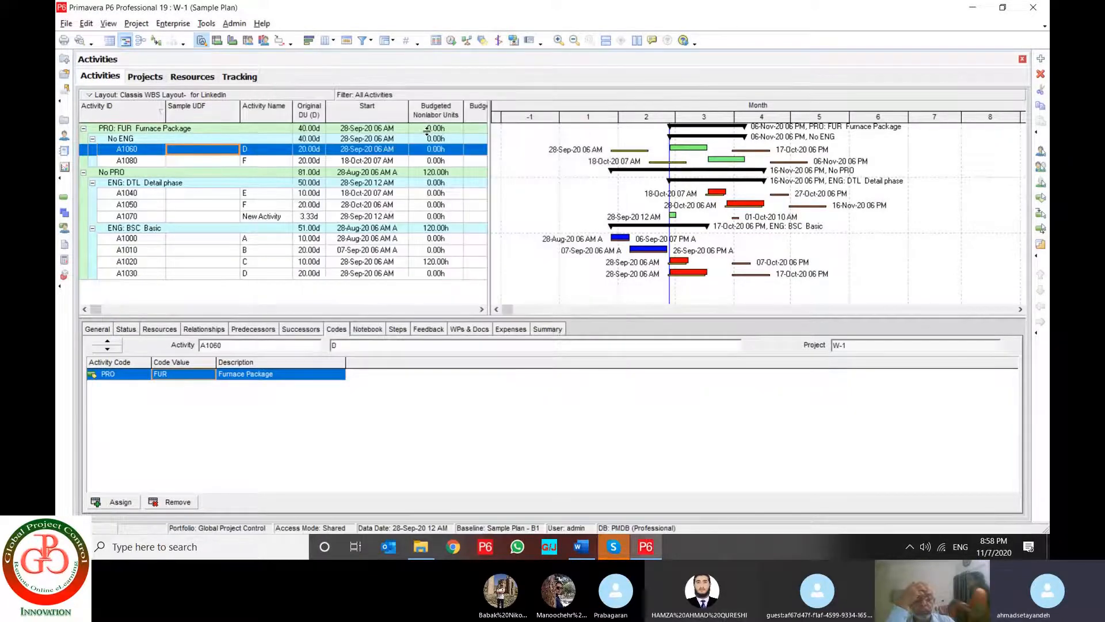
click(173, 23)
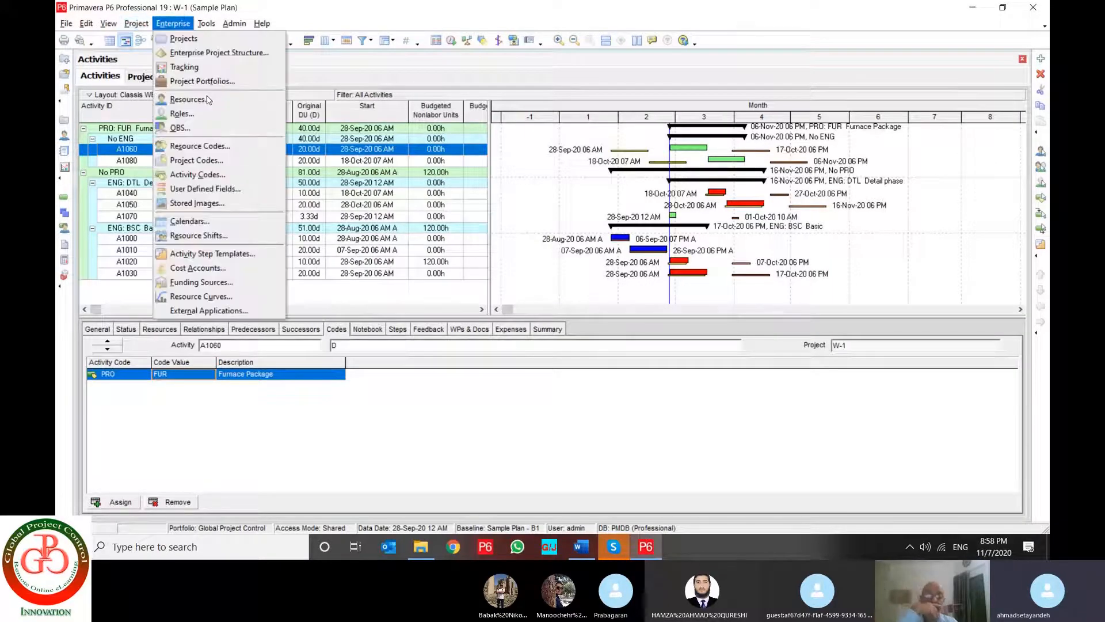
click(240, 231)
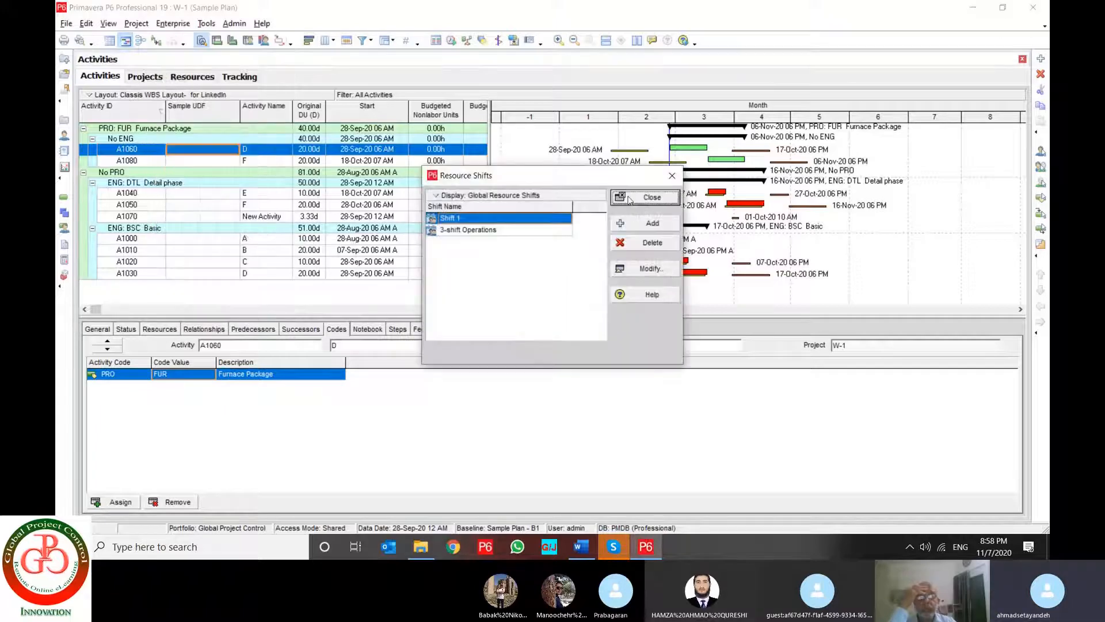
click(629, 200)
- Look at the project and resource calendar lists, then close the Calendars dialog
click(173, 24)
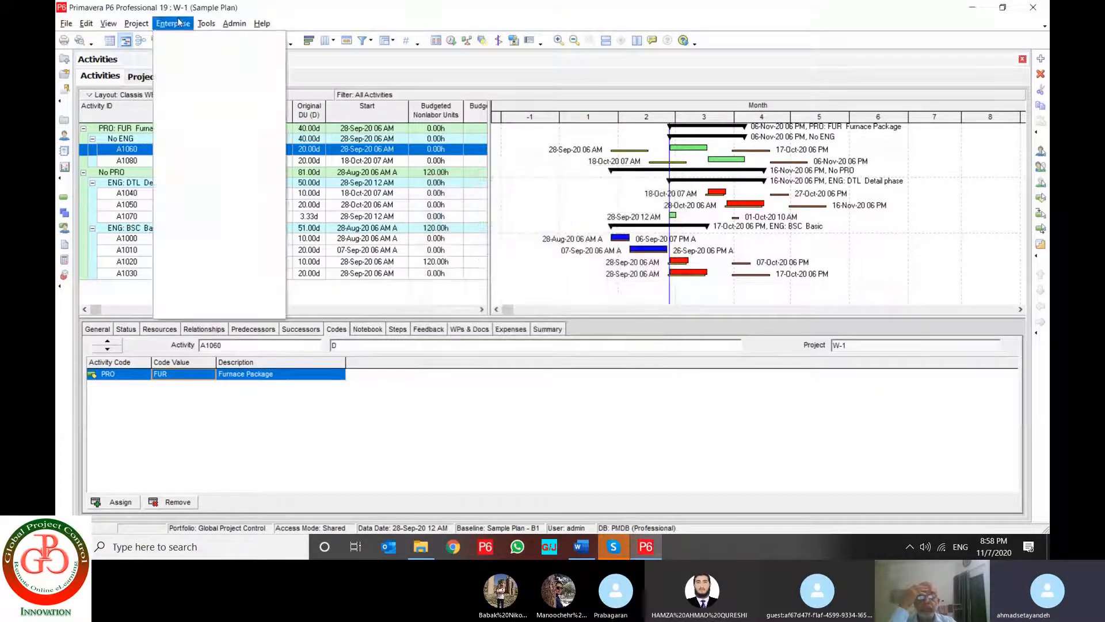
click(213, 224)
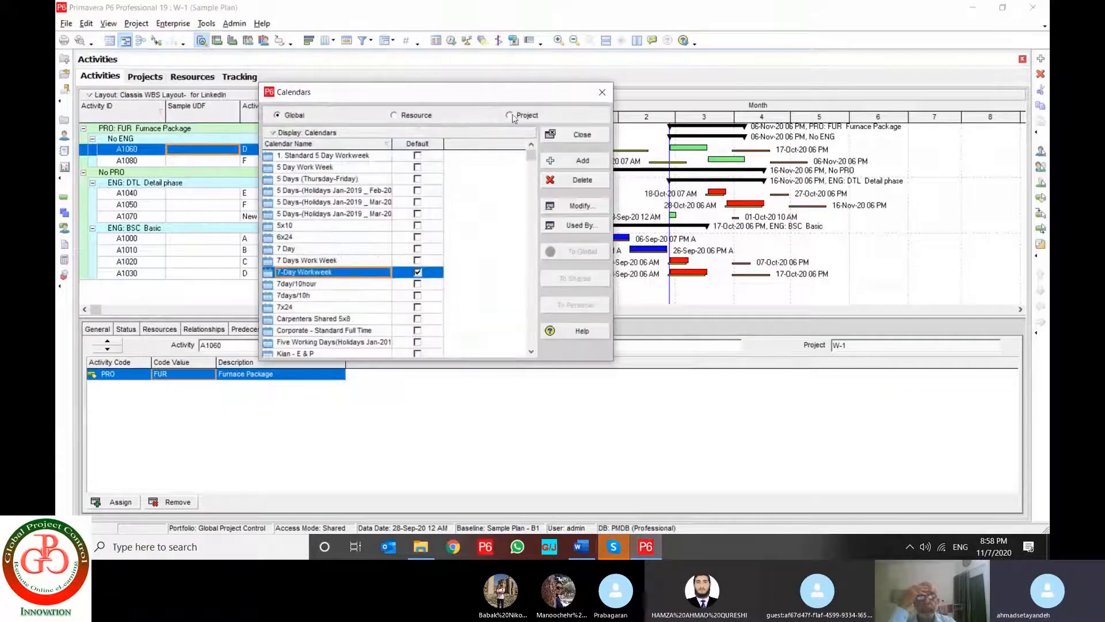
click(510, 114)
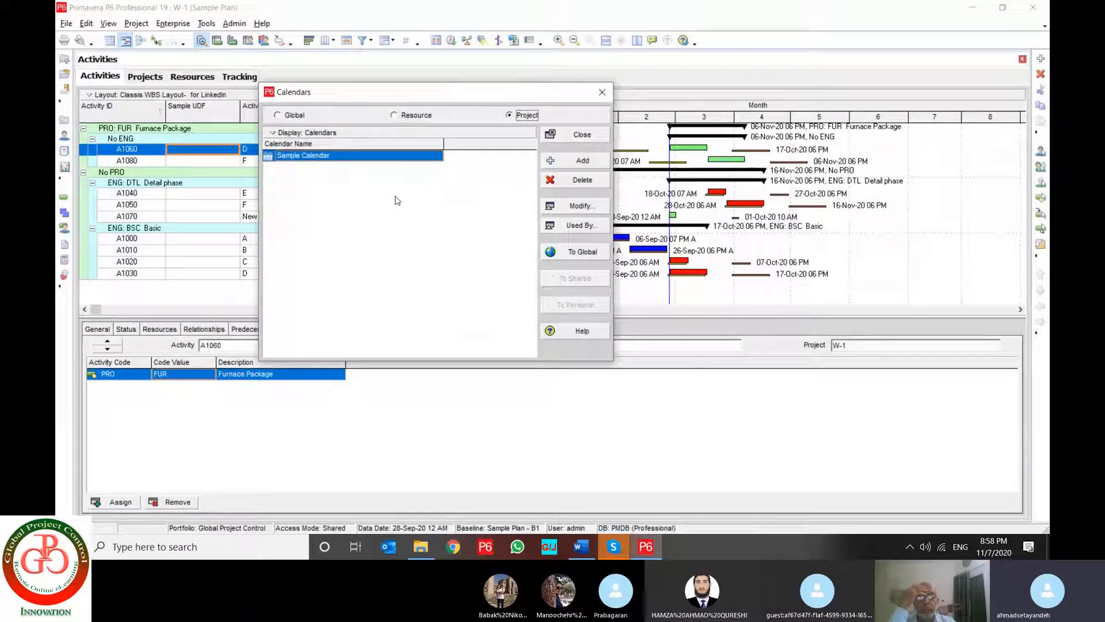
click(403, 115)
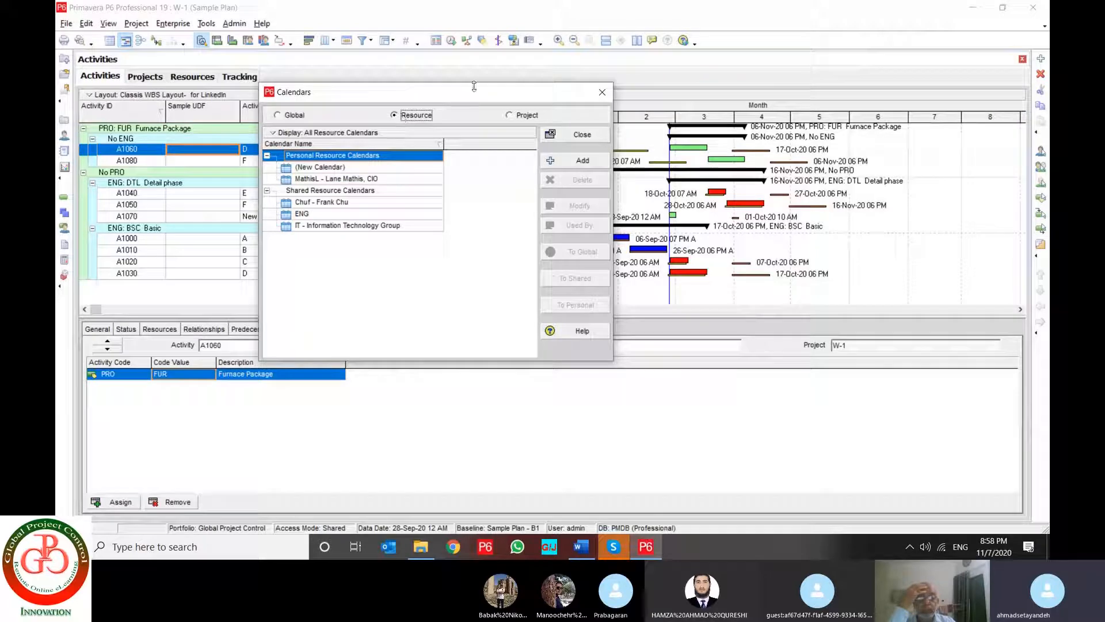
click(582, 135)
- Add one more shift to the Shift 1 resource shift definition, splitting its first shift at 09:00, and close the definition
click(172, 23)
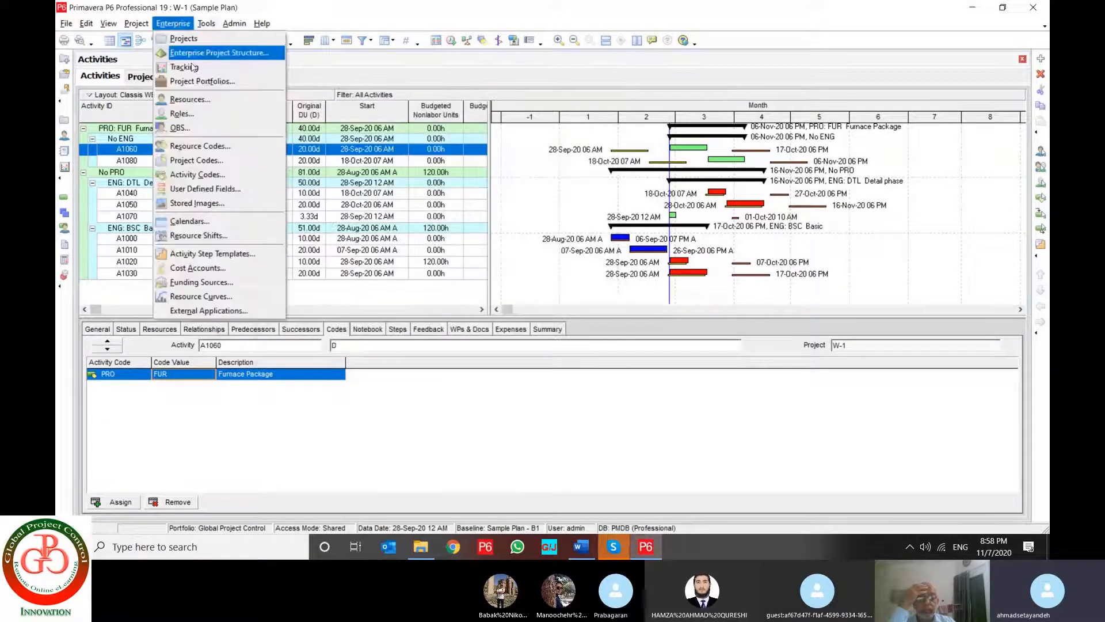
click(194, 236)
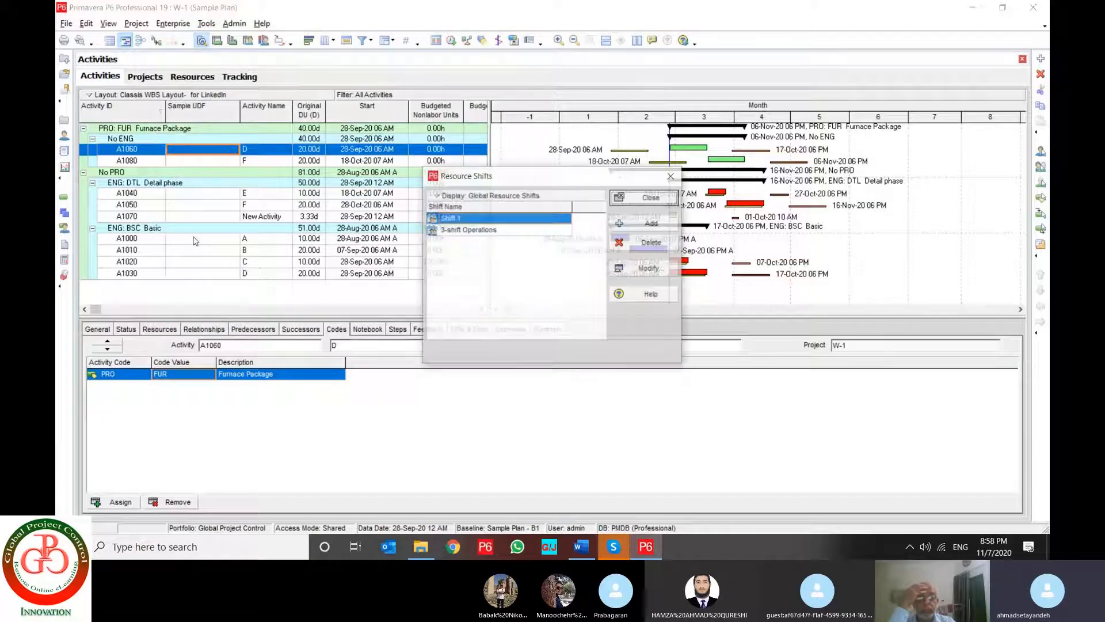
click(636, 270)
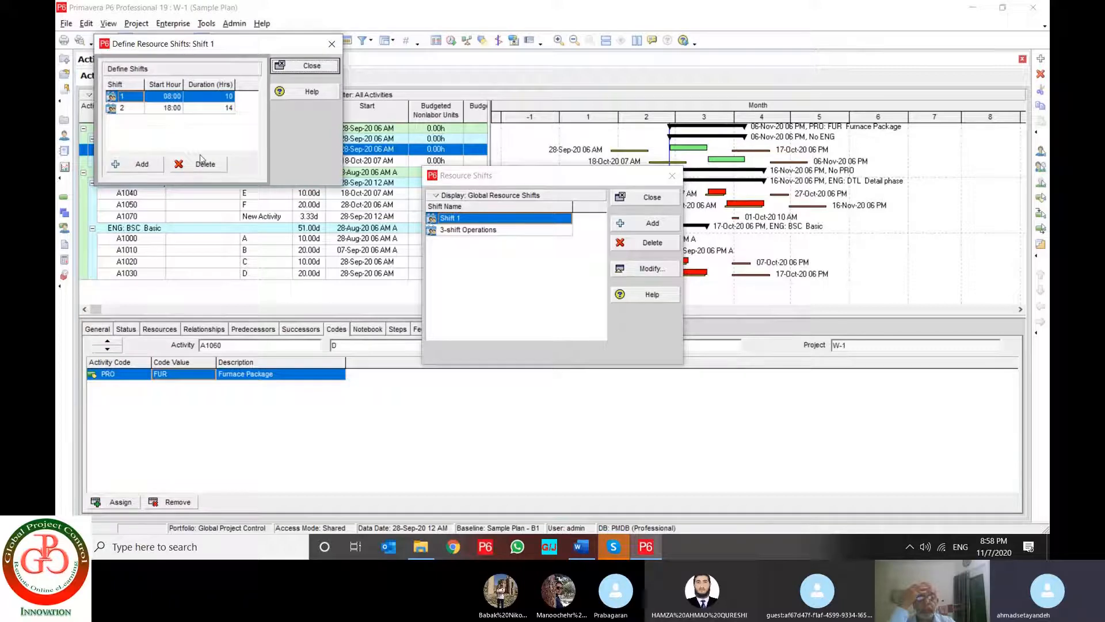
click(152, 166)
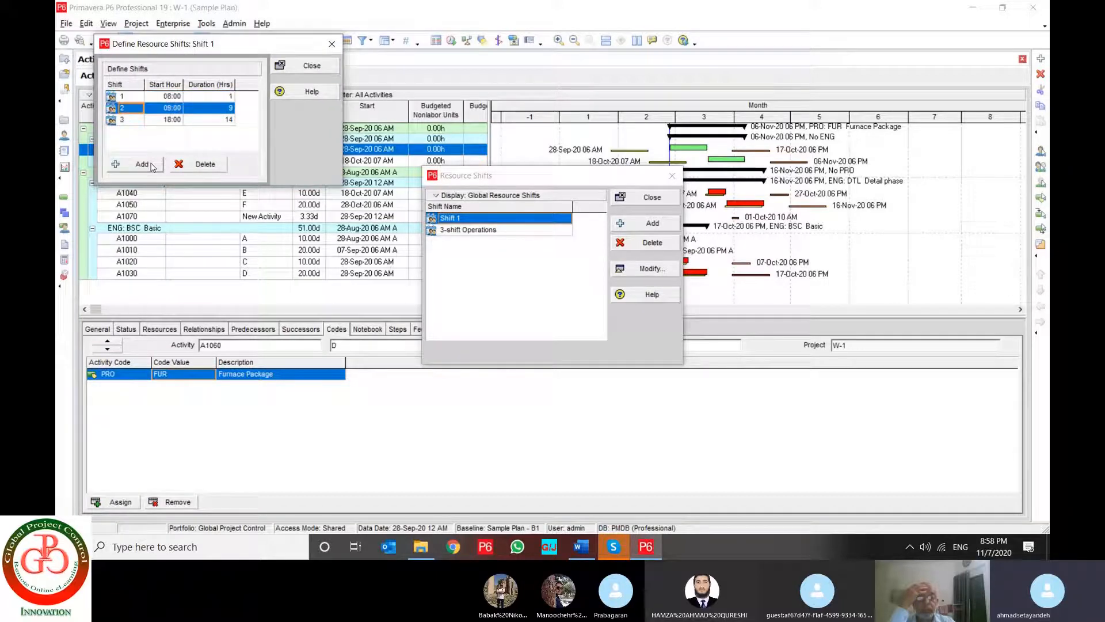
click(315, 68)
- Examine the start hours and durations of the 3-shift Operations resource shifts, then close the Resource Shifts dialog
click(491, 231)
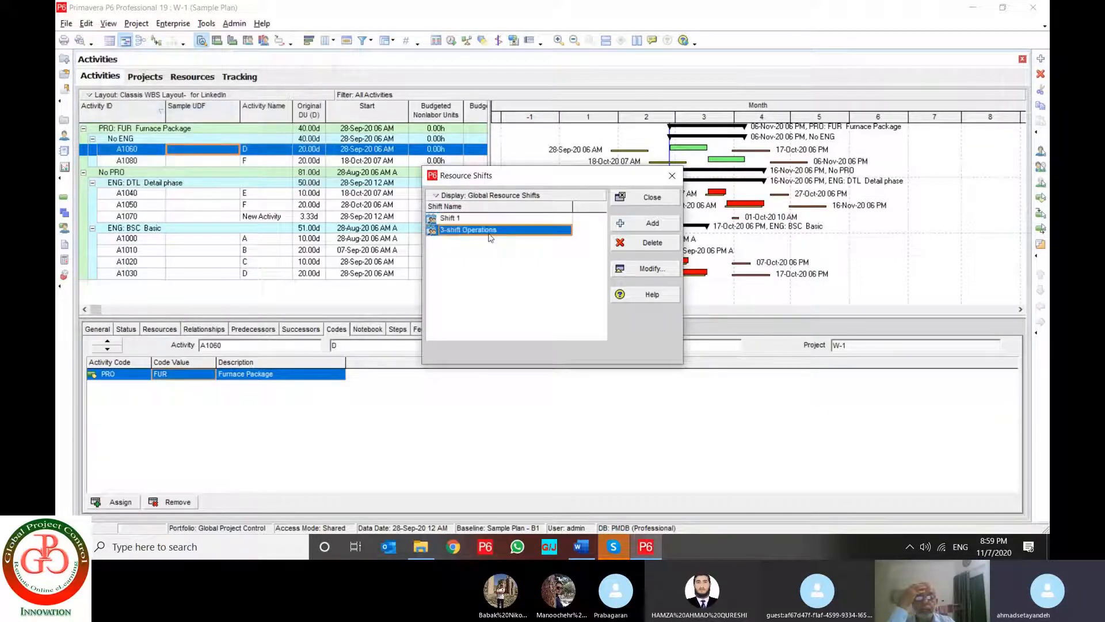
click(638, 269)
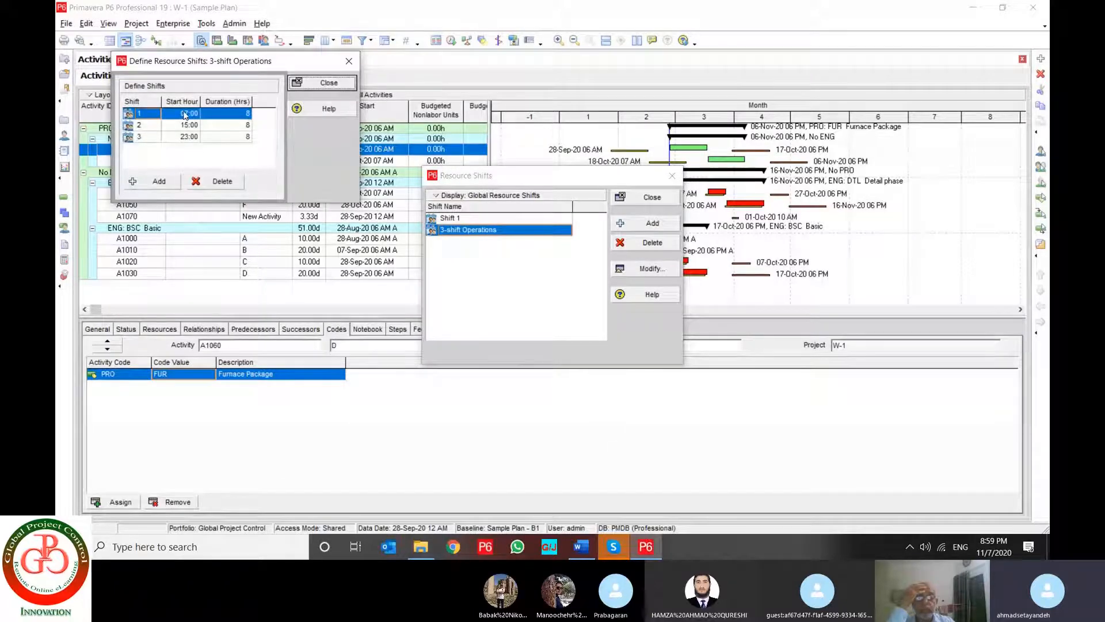
click(185, 125)
click(184, 136)
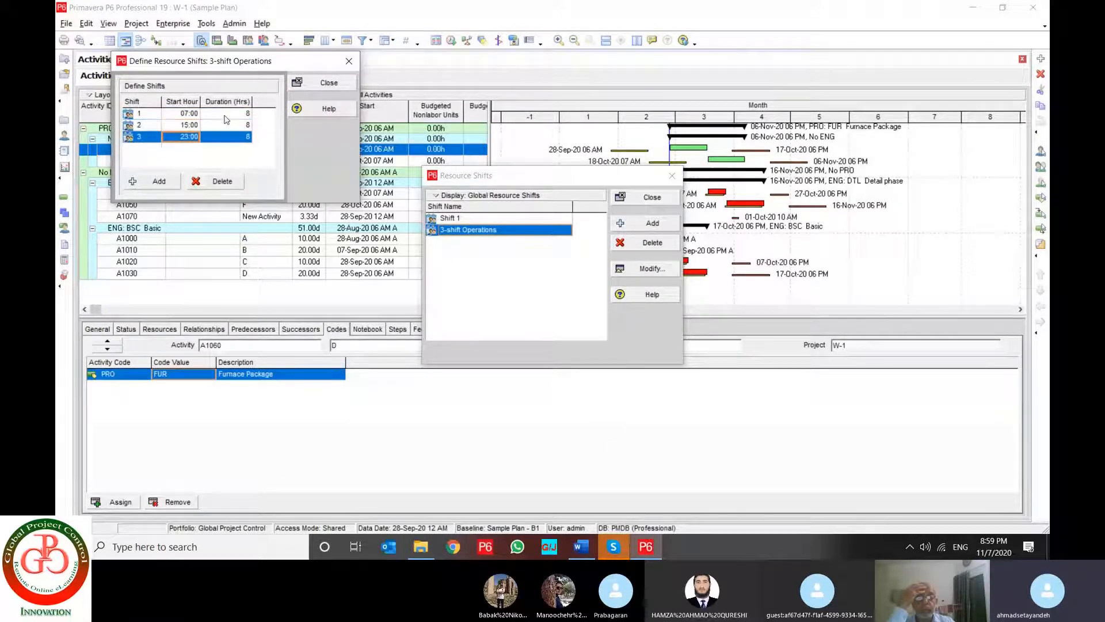
click(227, 137)
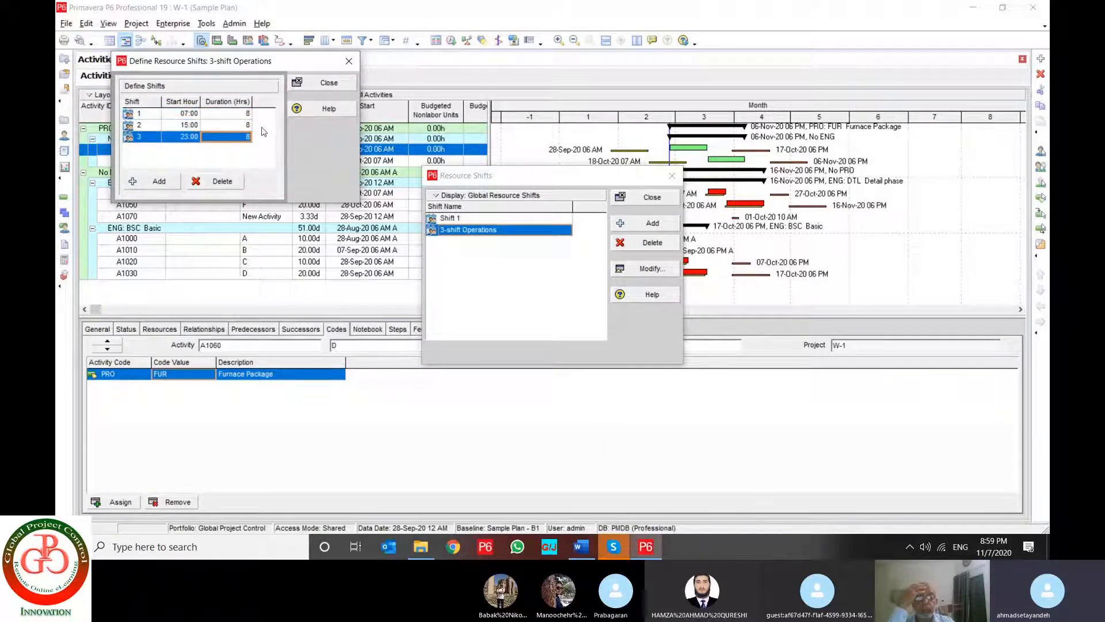
click(331, 84)
click(652, 198)
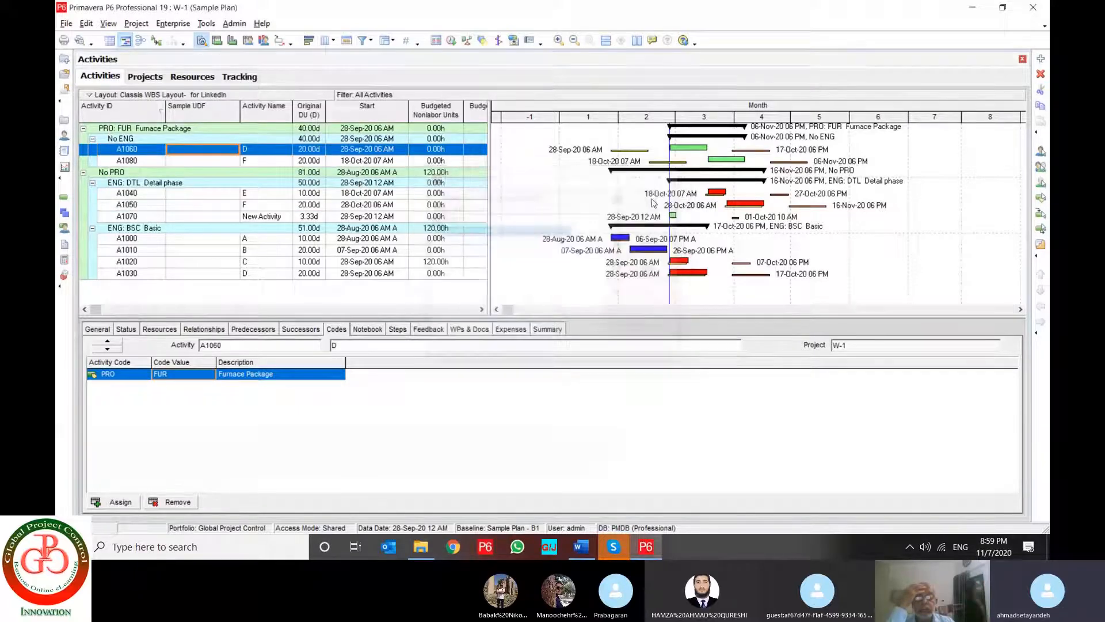
- Create a new activity step template named SAMPLE WEBINAR
click(172, 23)
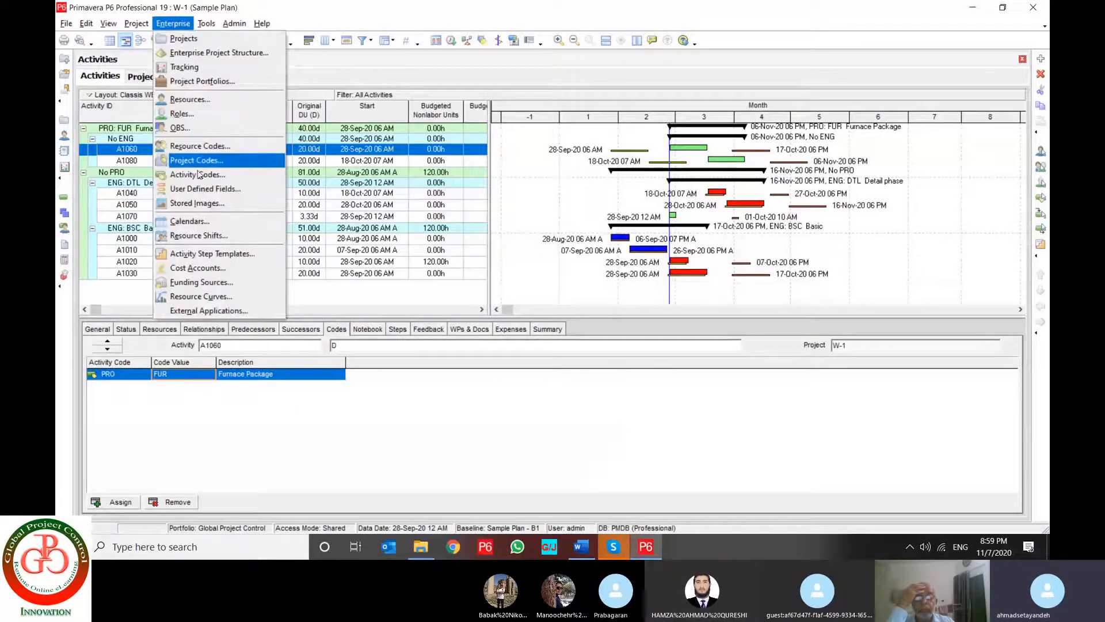
click(233, 262)
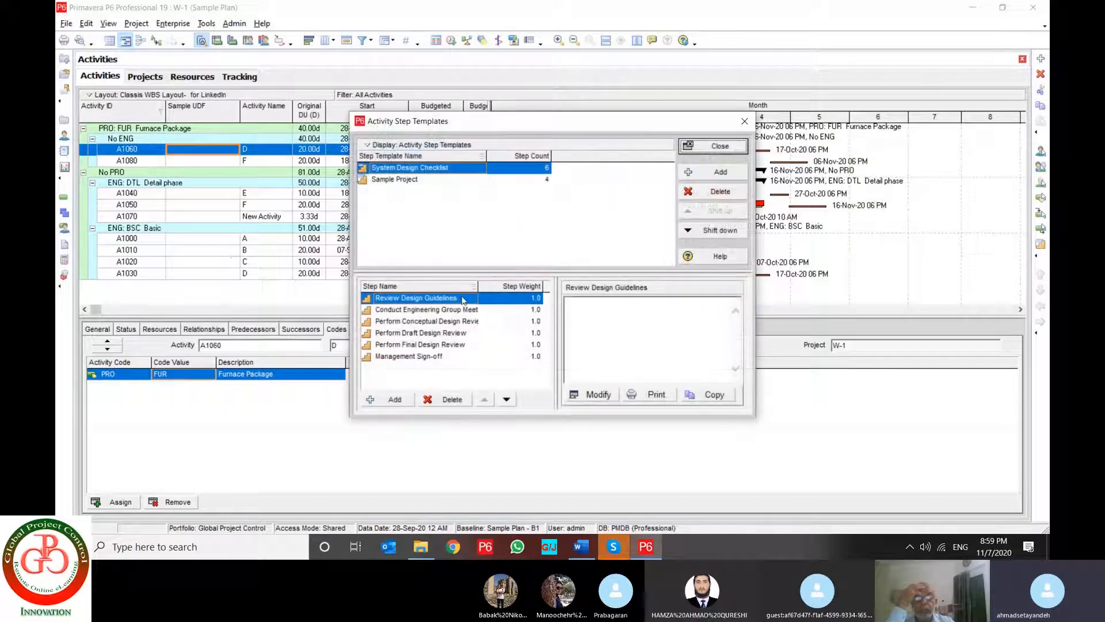
click(406, 179)
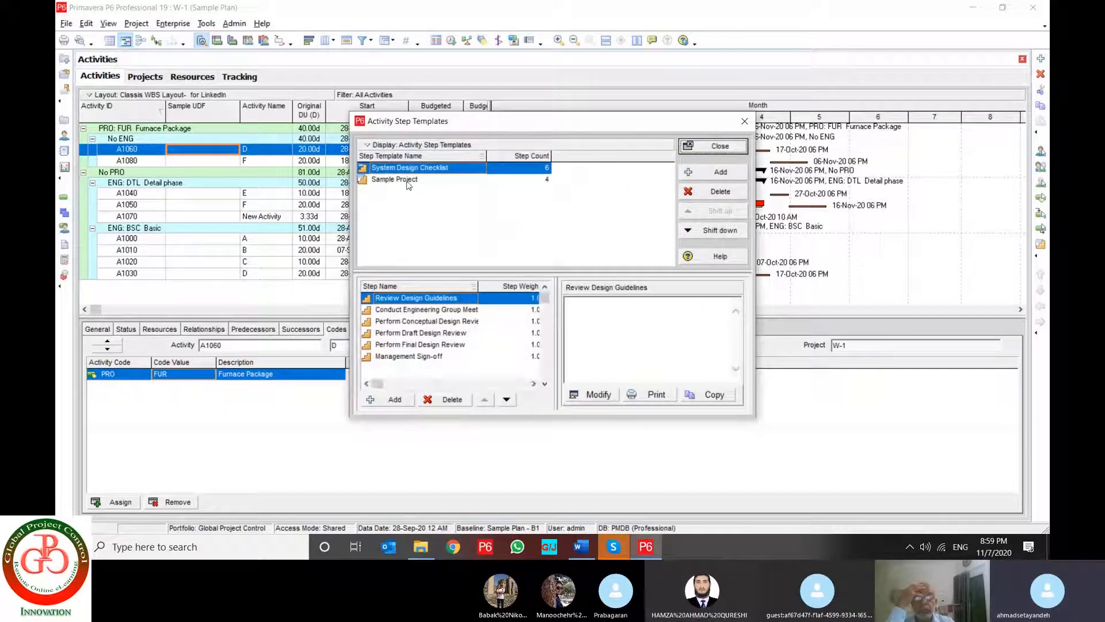
click(721, 171)
click(441, 190)
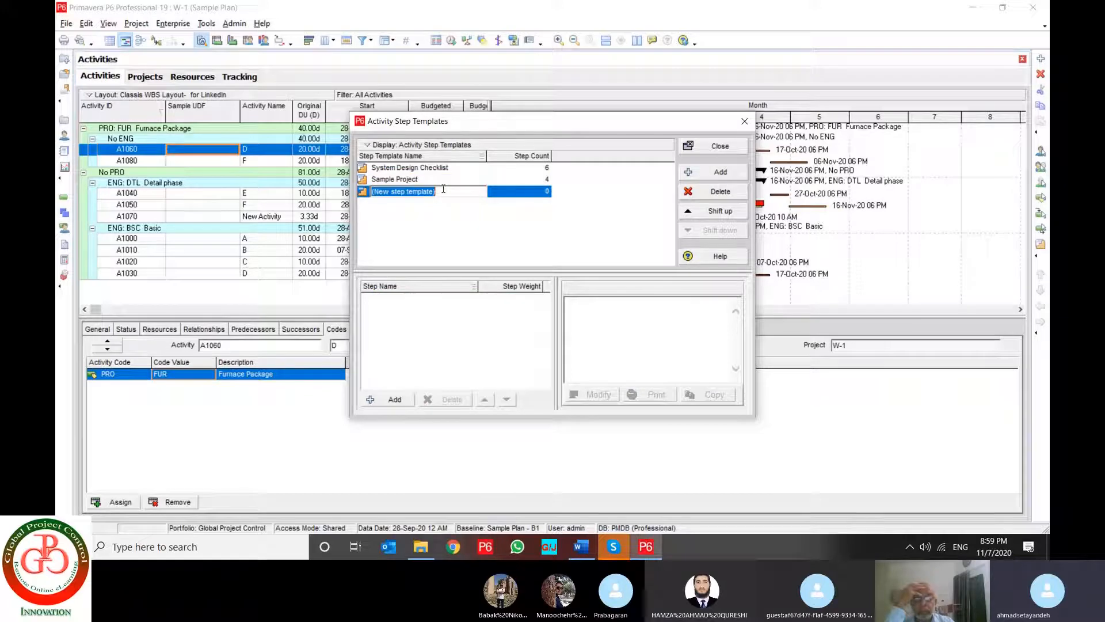
text(SA)
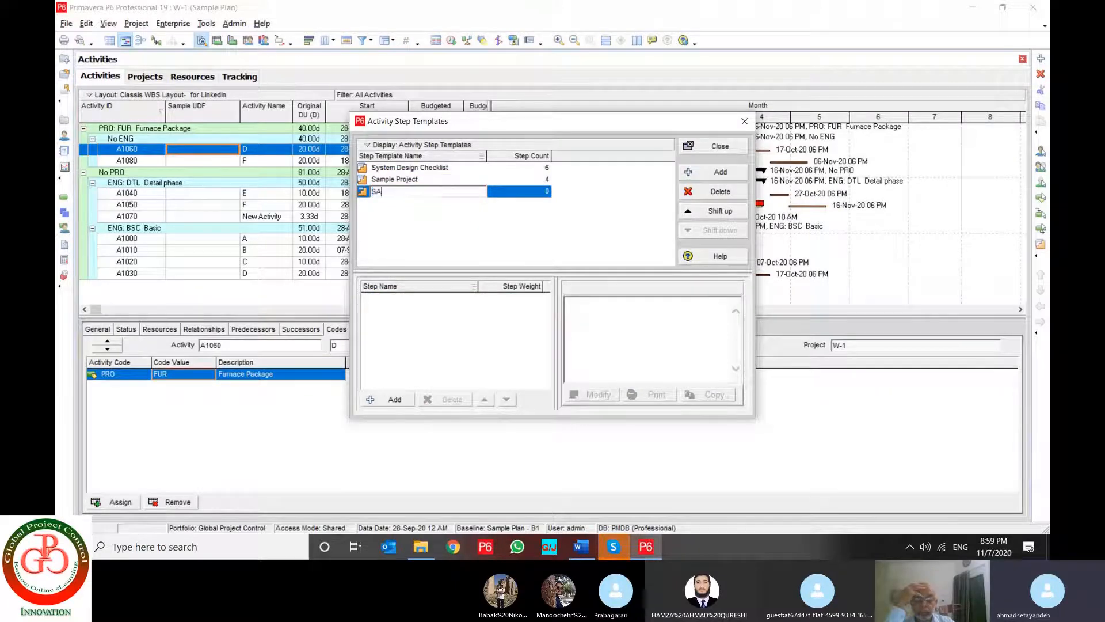
text(MPLE WEBINA)
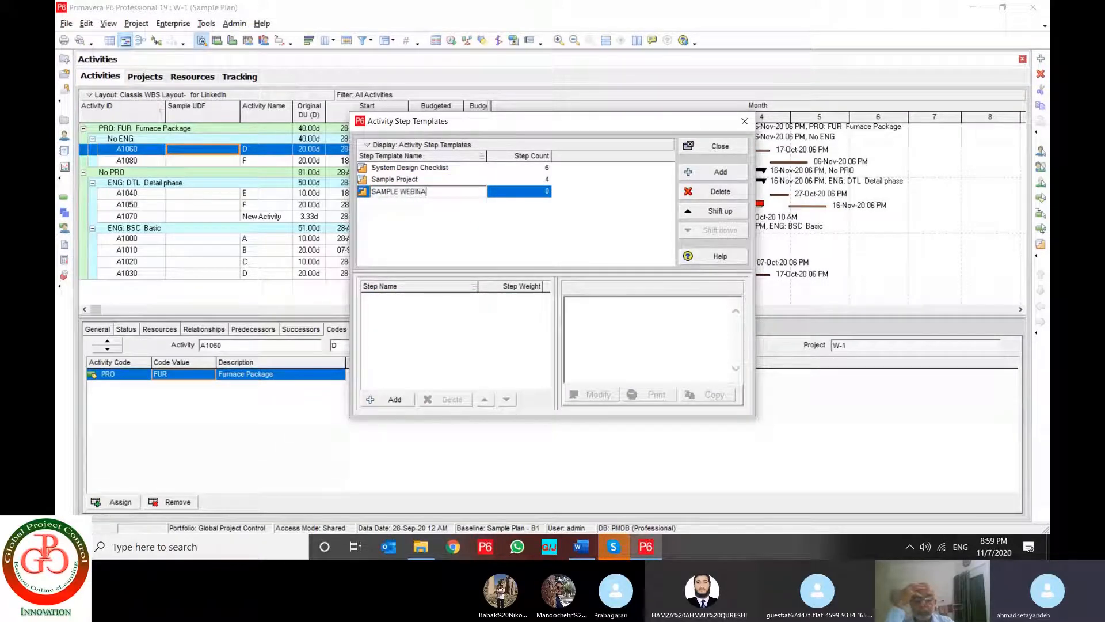
text(R)
click(442, 194)
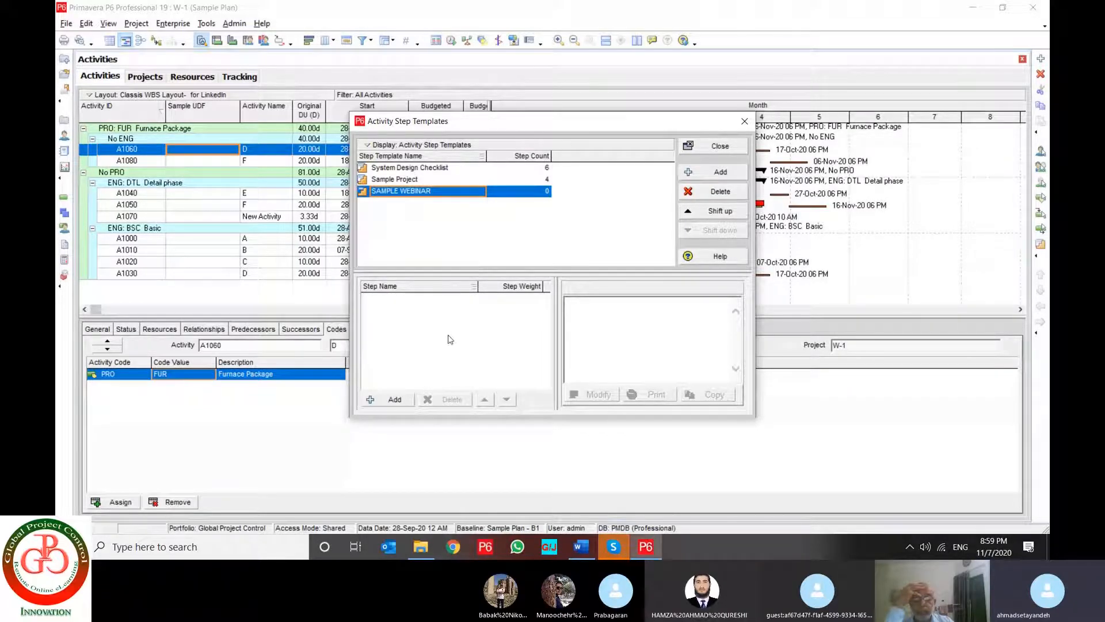
- Add two steps named IFA and AFC to the SAMPLE WEBINAR template
click(401, 402)
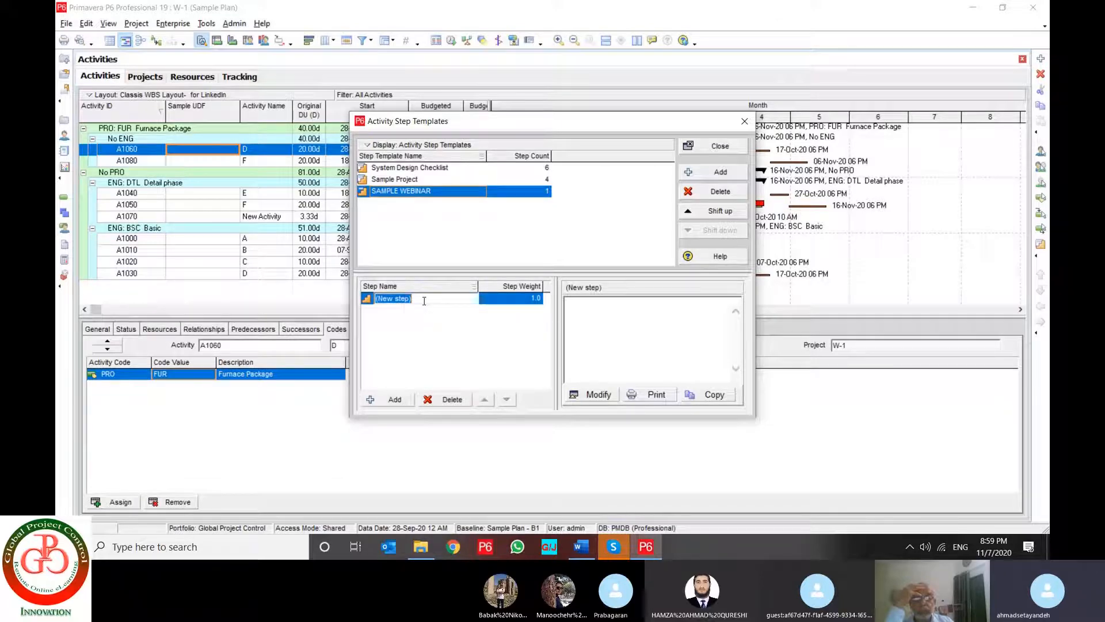
key(BackSpace)
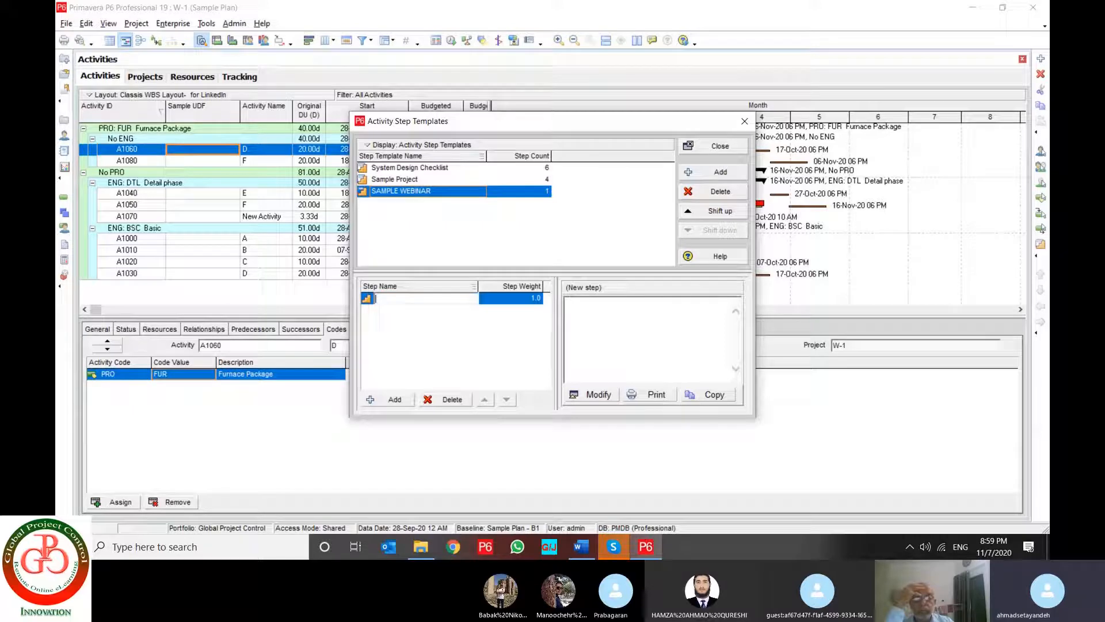
text(IFA)
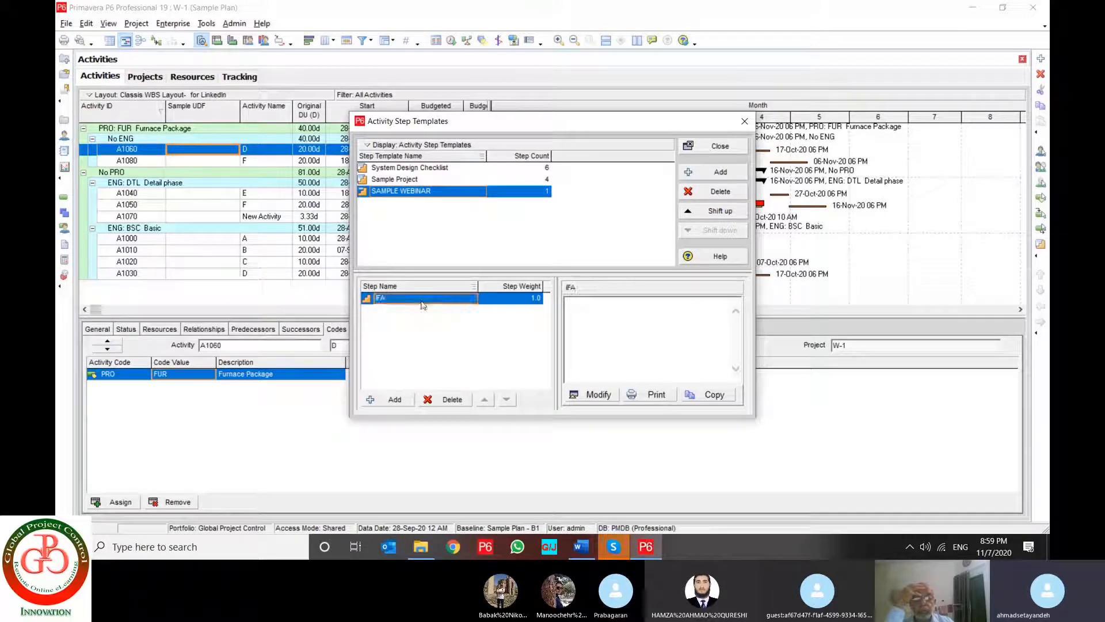
click(391, 399)
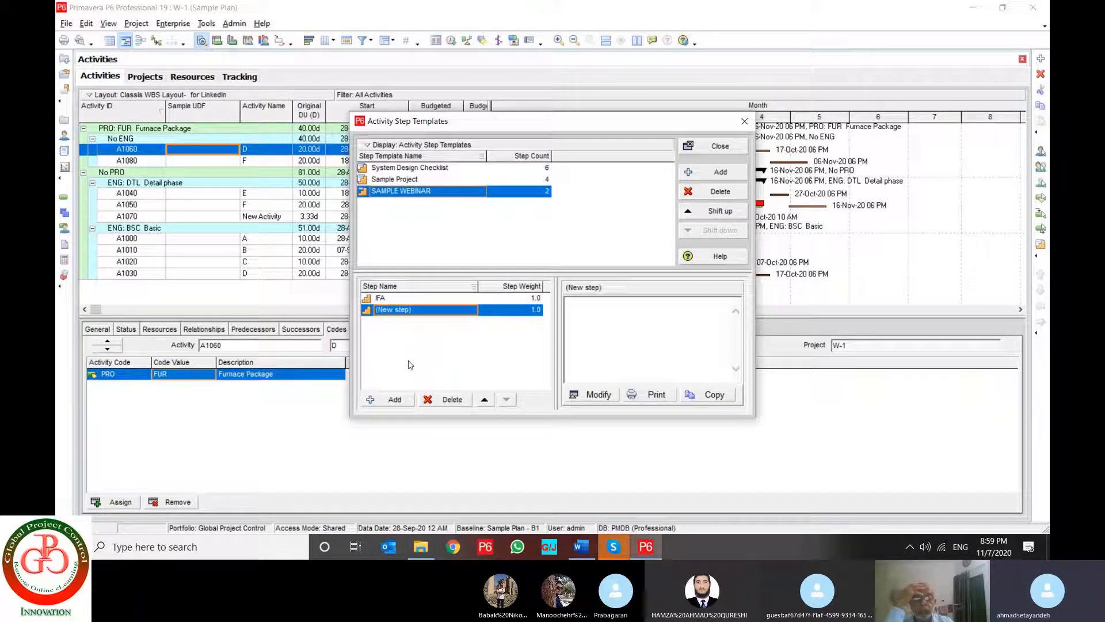
click(420, 309)
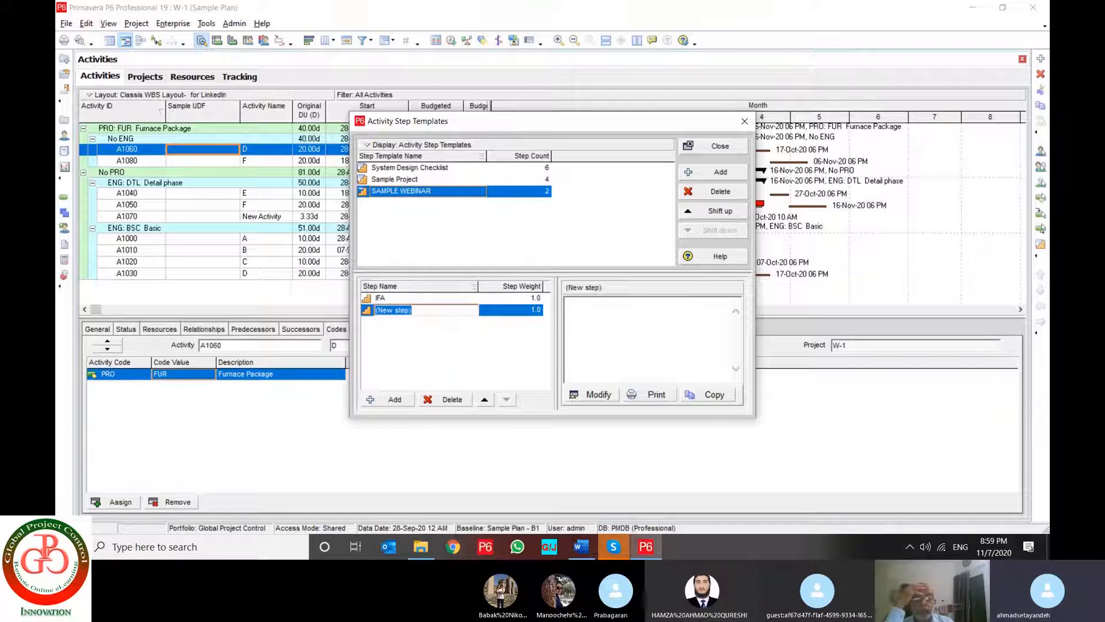
text(A)
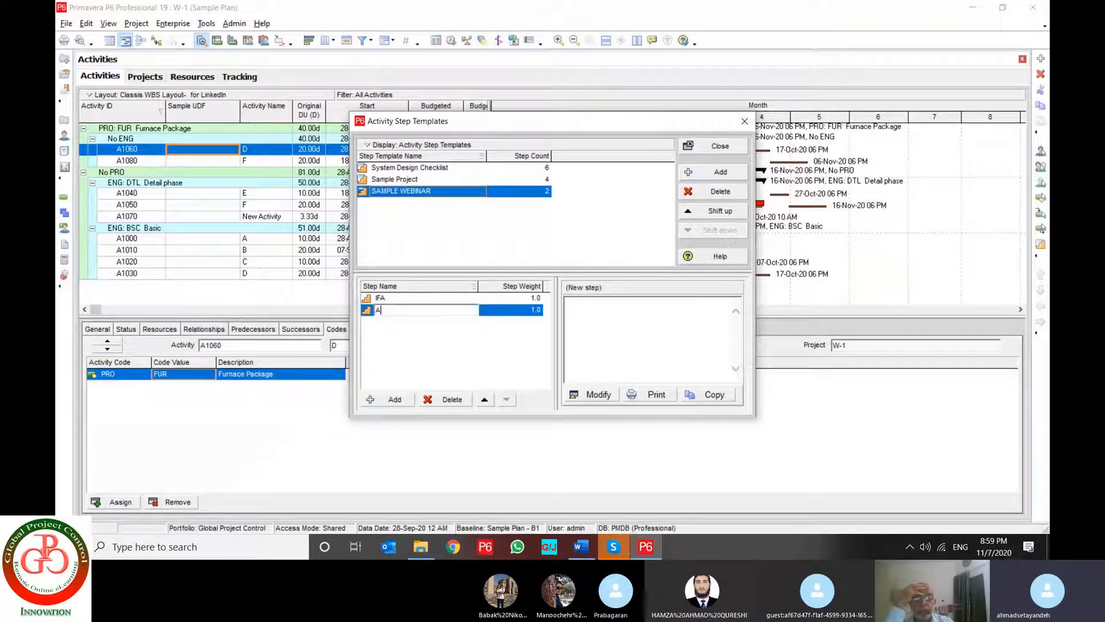
text(PCC)
key(Return)
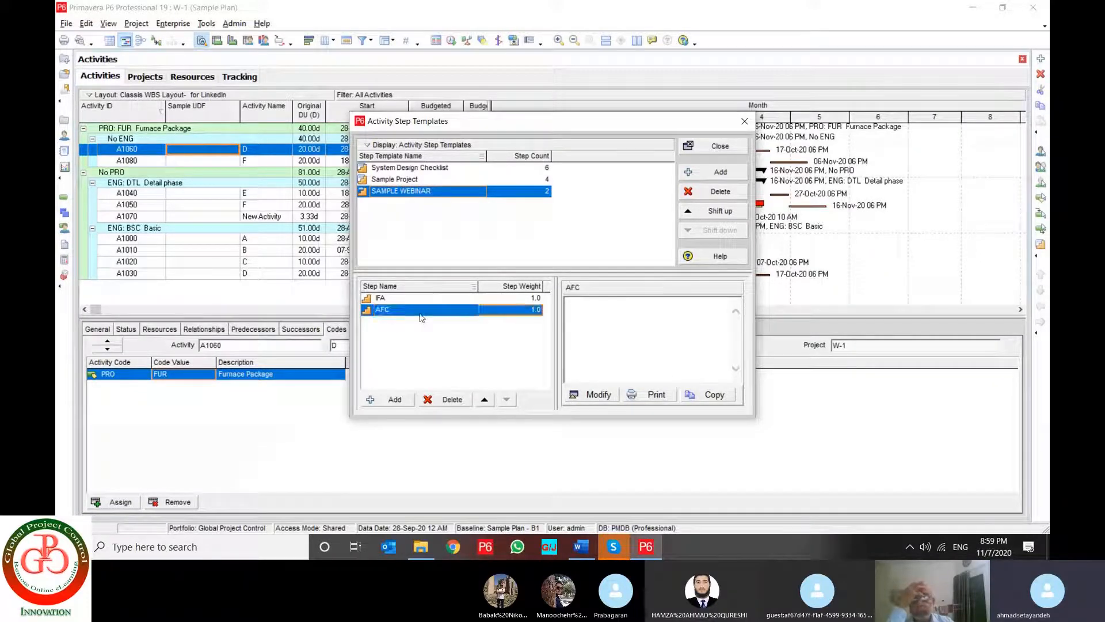
- Set the step weights to 7 for IFA and 3 for AFC
key(Up)
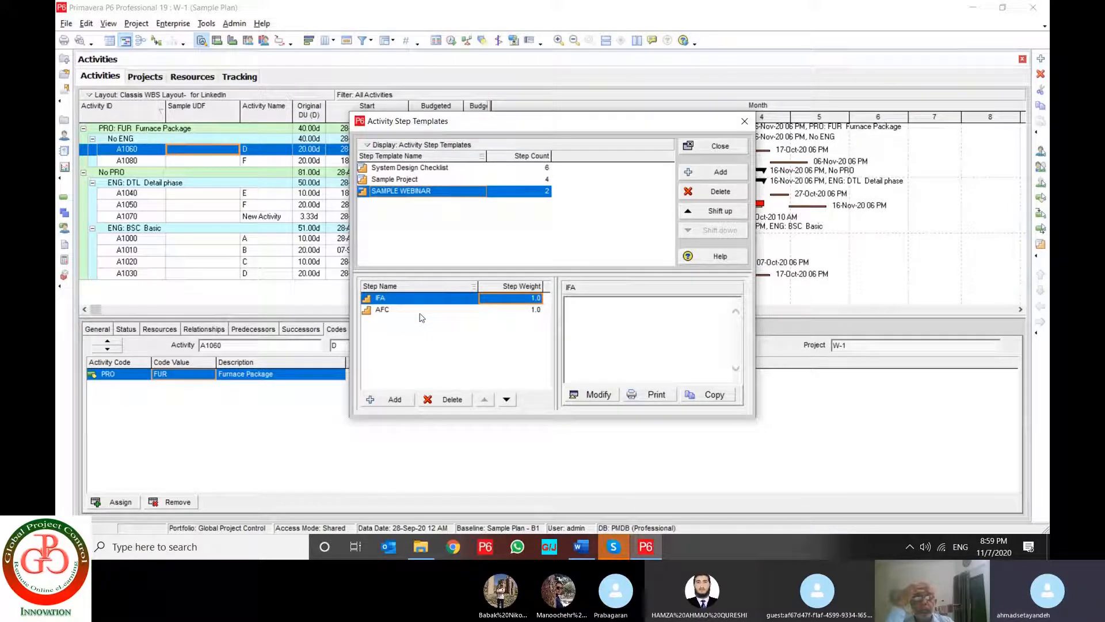
text(7)
key(Return)
text(3)
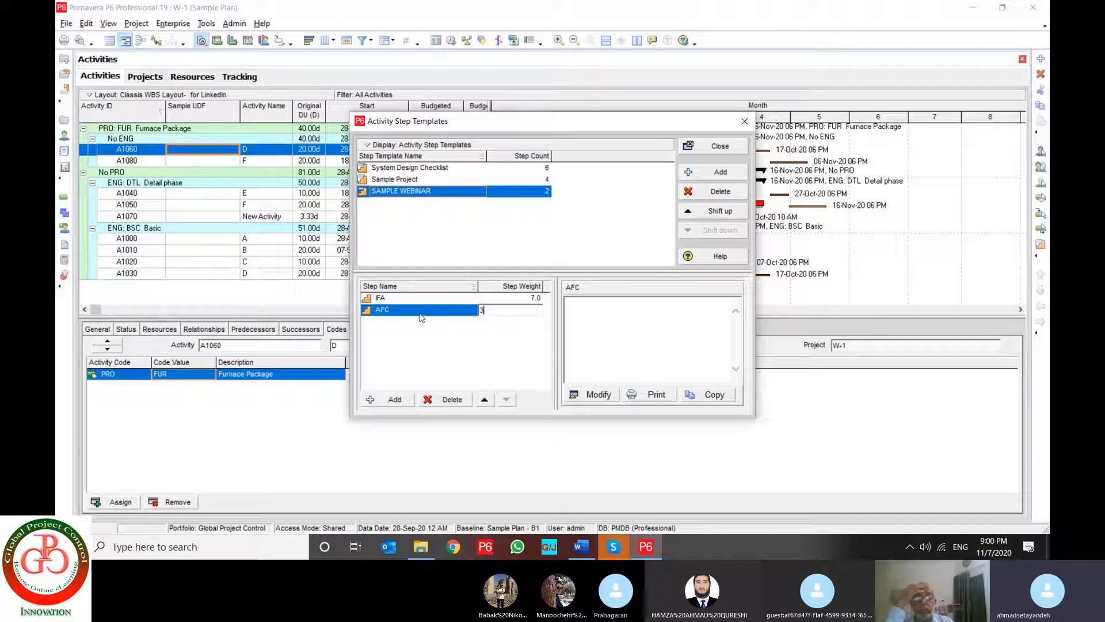
key(Return)
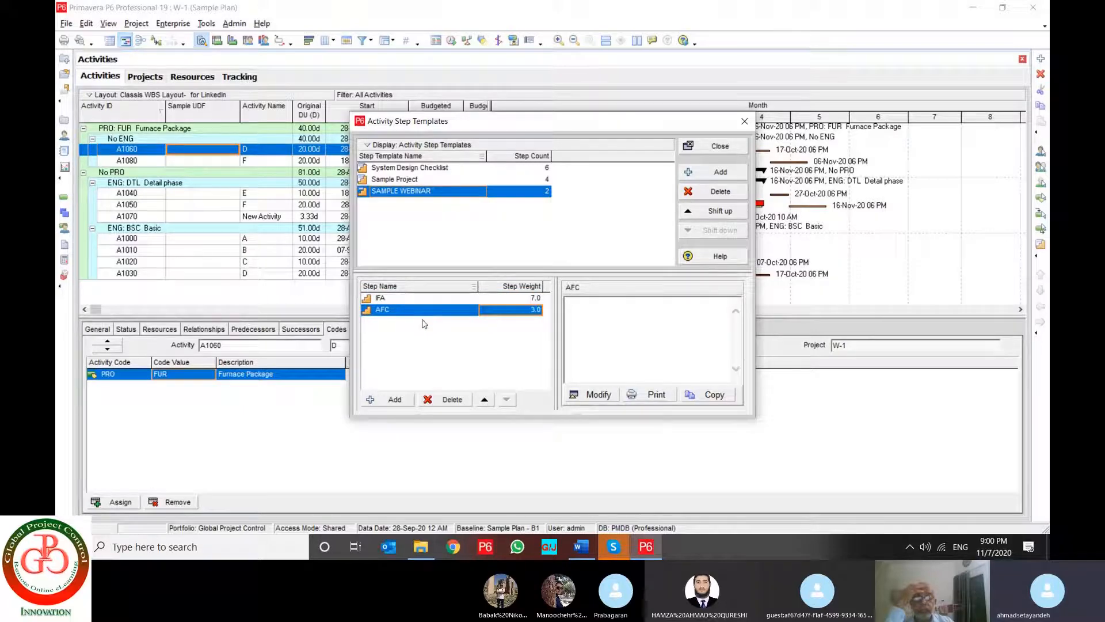
- View the empty description editor of the IFA step, close it without adding text, and review the SAMPLE WEBINAR template's steps
click(437, 299)
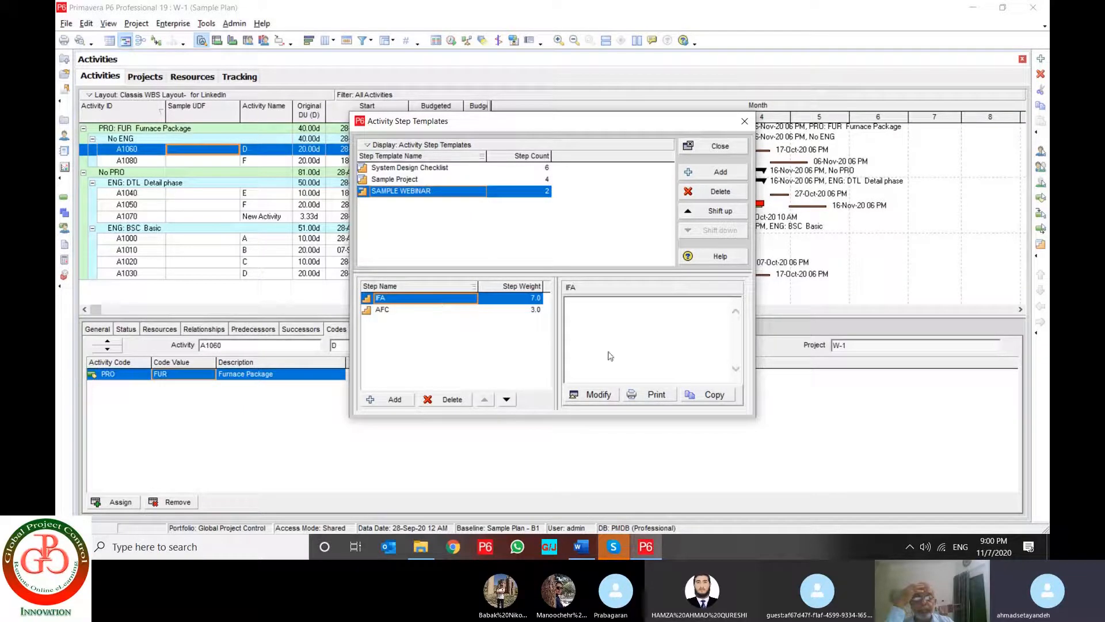
click(599, 396)
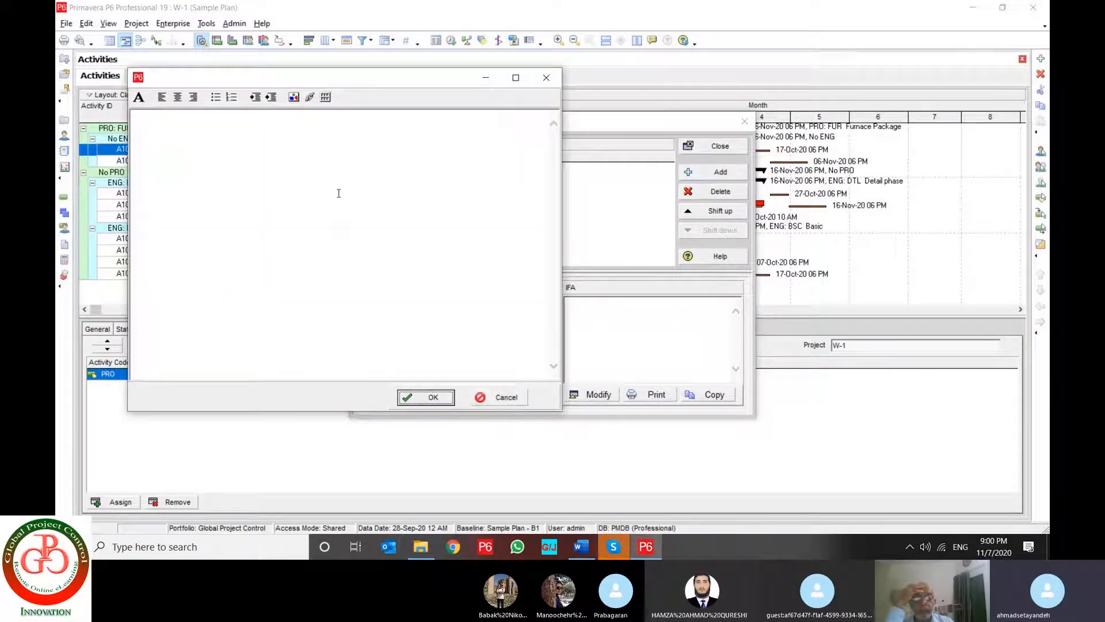
click(434, 397)
click(434, 398)
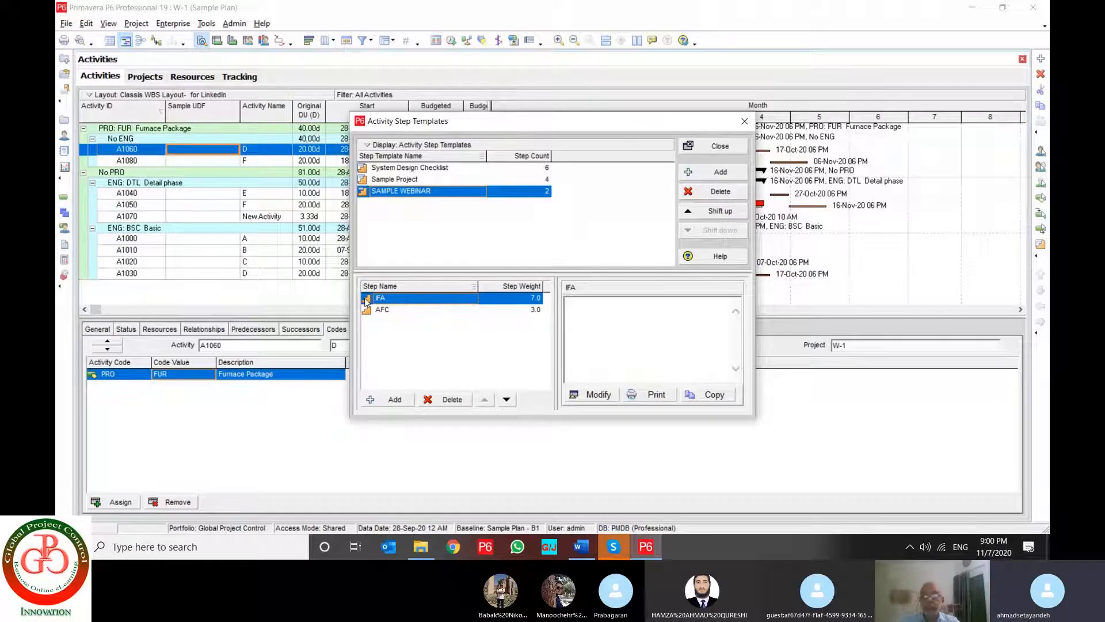
click(380, 309)
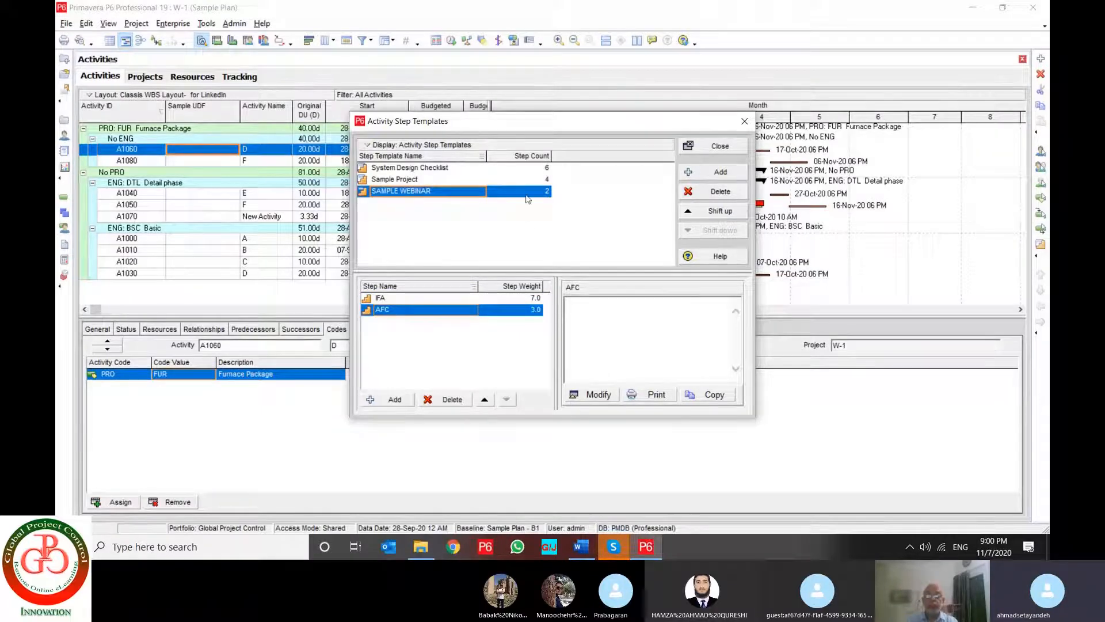
click(409, 191)
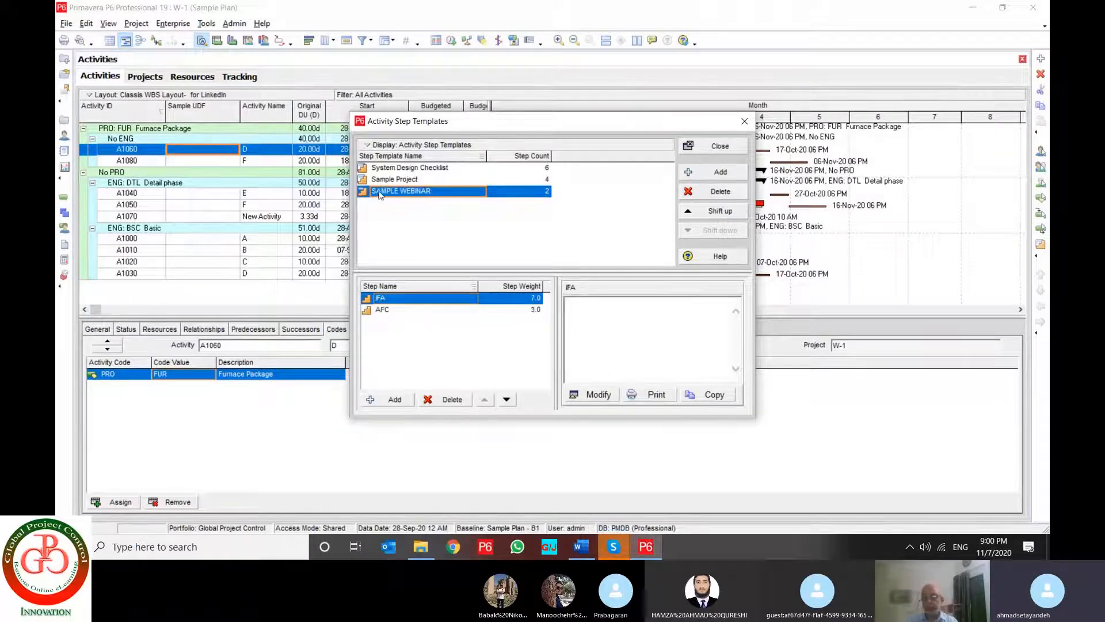
- Compare the steps and weights of the Sample Project, System Design Checklist and SAMPLE WEBINAR templates, and close the step templates
click(423, 179)
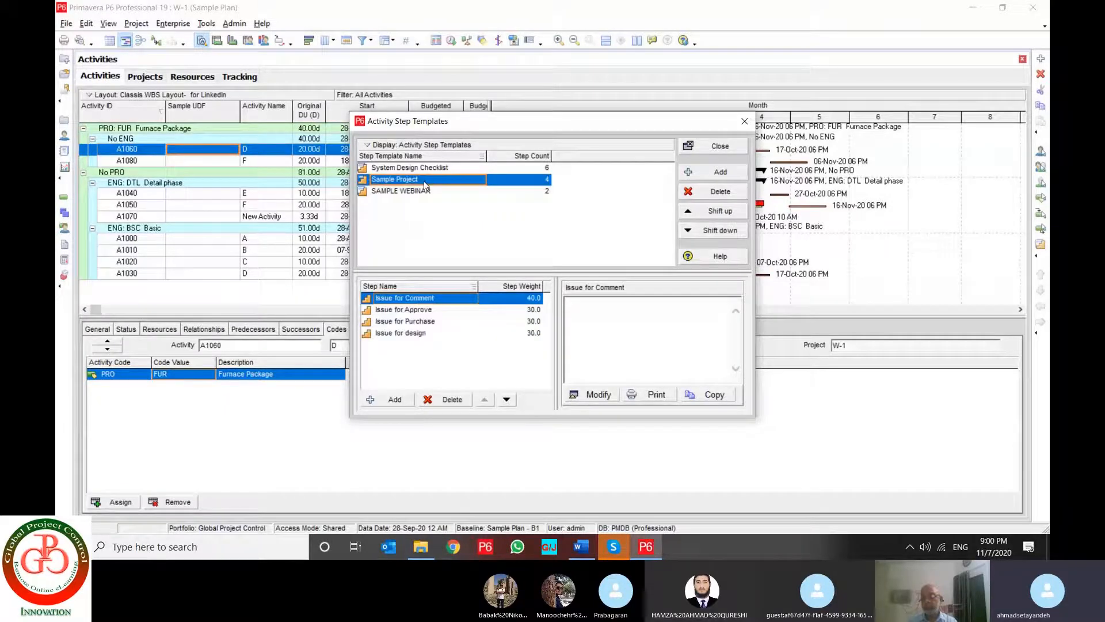
click(534, 182)
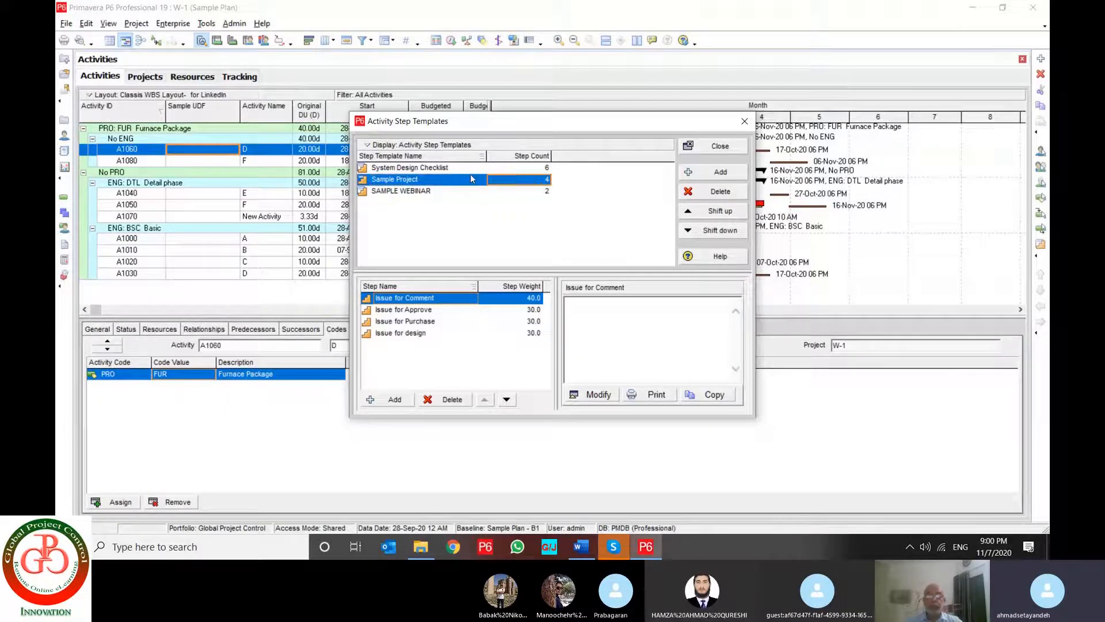
click(448, 168)
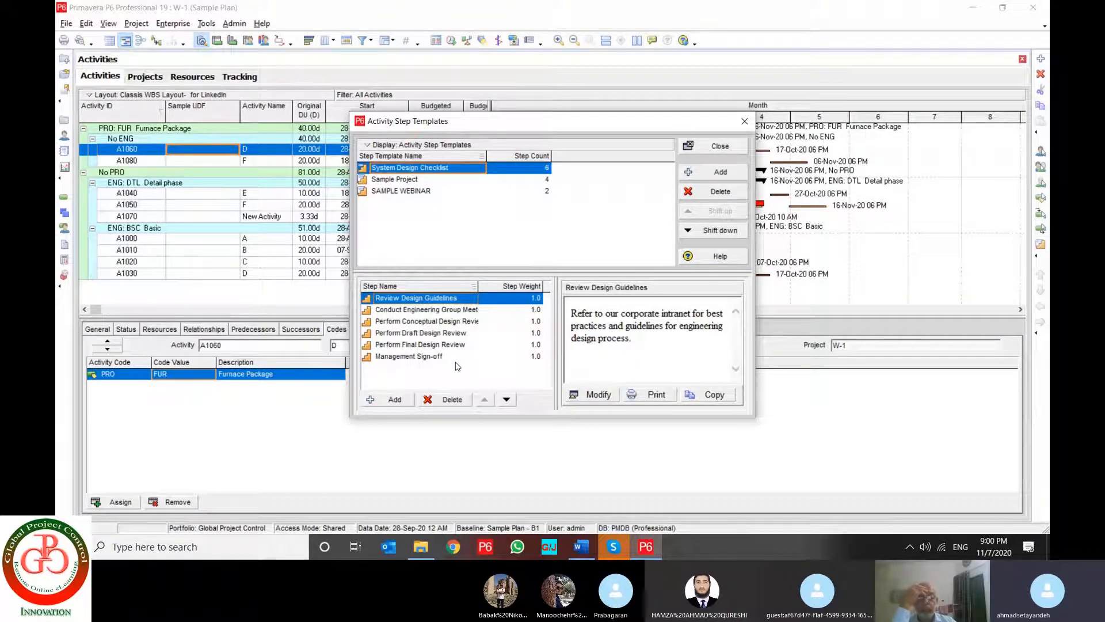
click(423, 194)
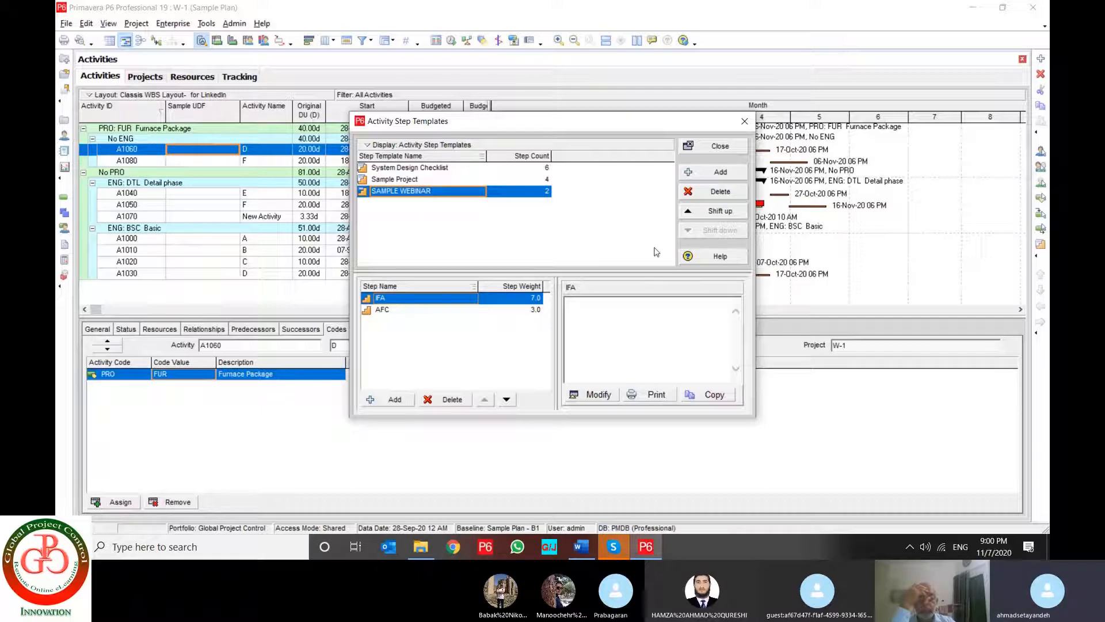
click(720, 145)
- Add a cost account with ID 00101 and name SAMPLE WEBINAR below account 00100
click(136, 23)
mouse_move(173, 23)
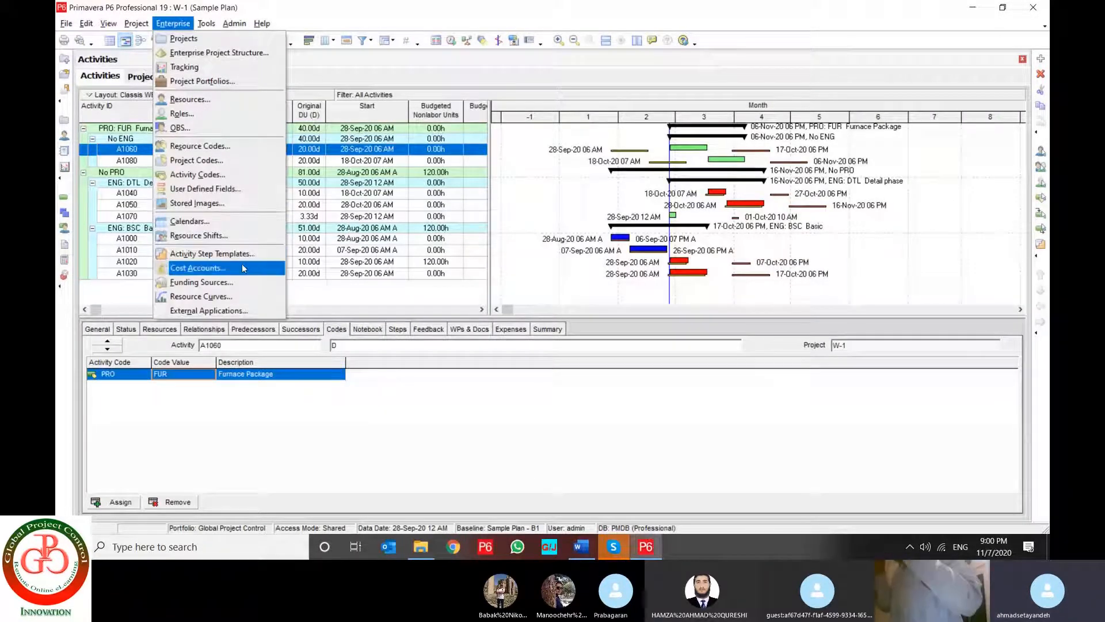
key(Escape)
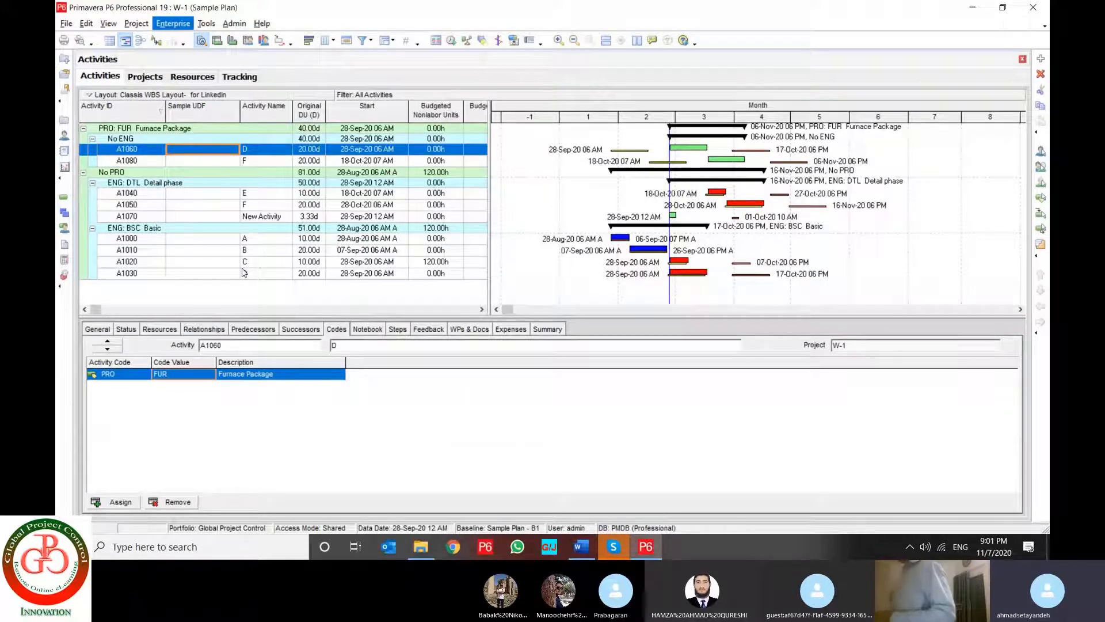
click(504, 173)
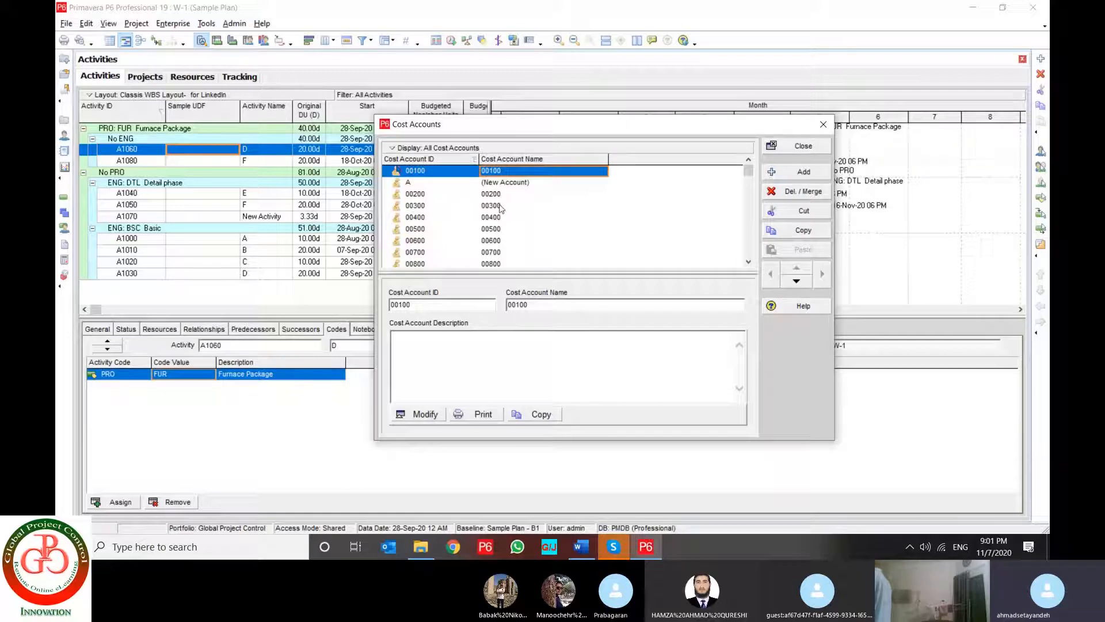
click(786, 173)
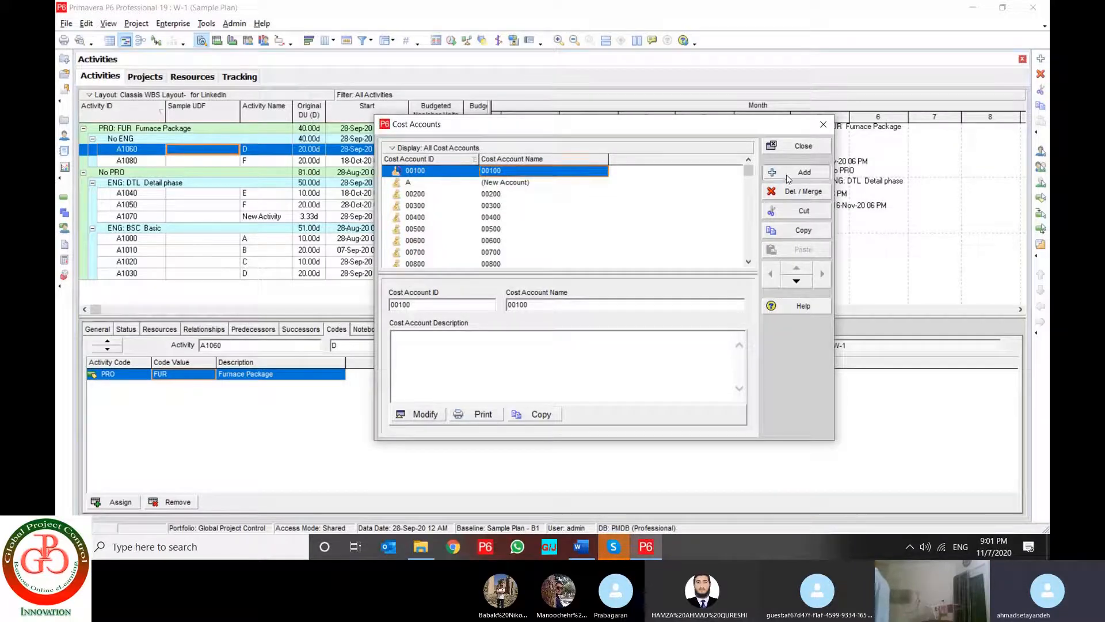
click(415, 182)
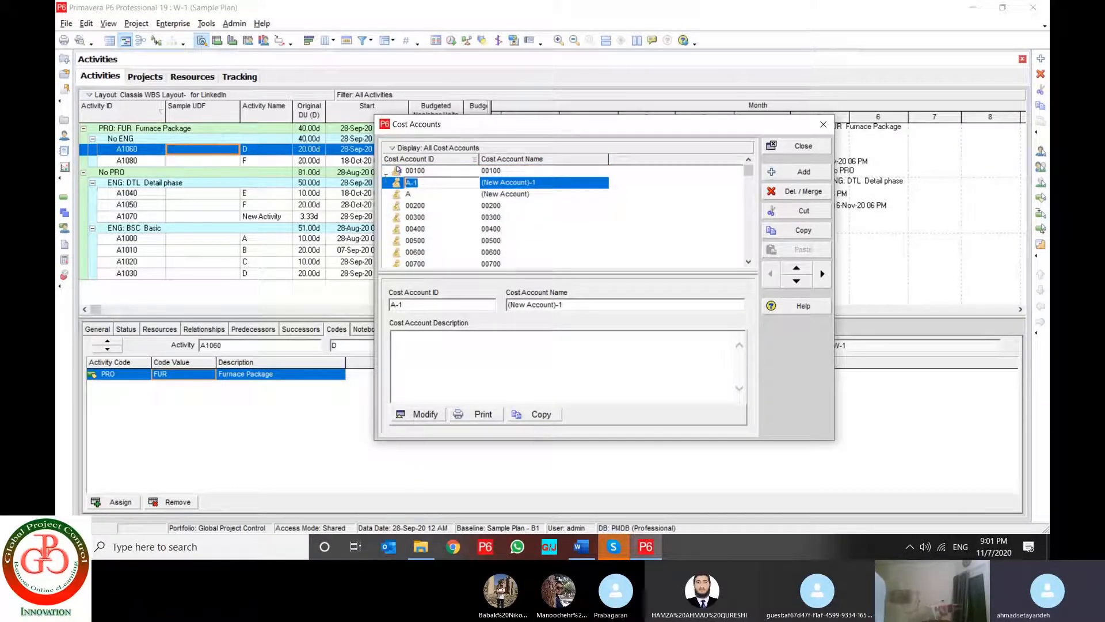
text(00101)
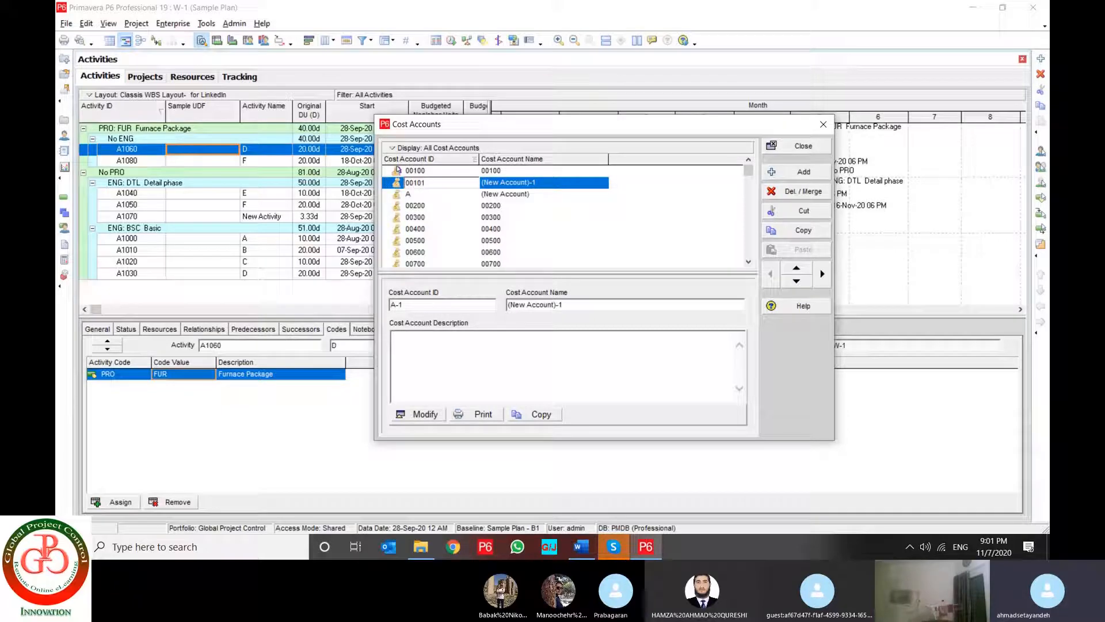
key(Tab)
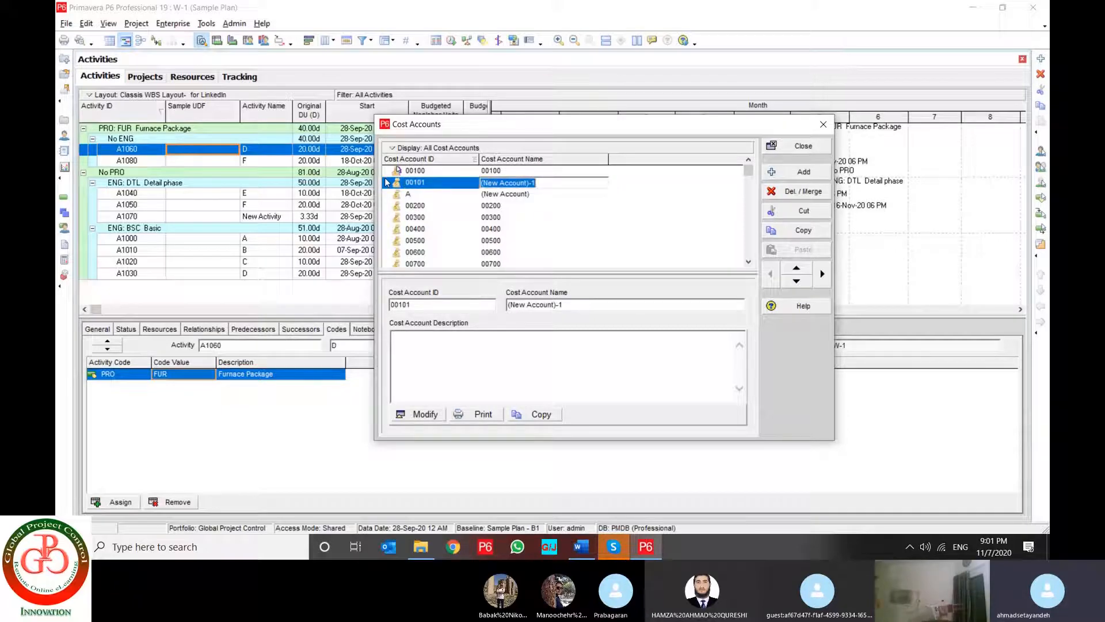
text(SAMPLE )
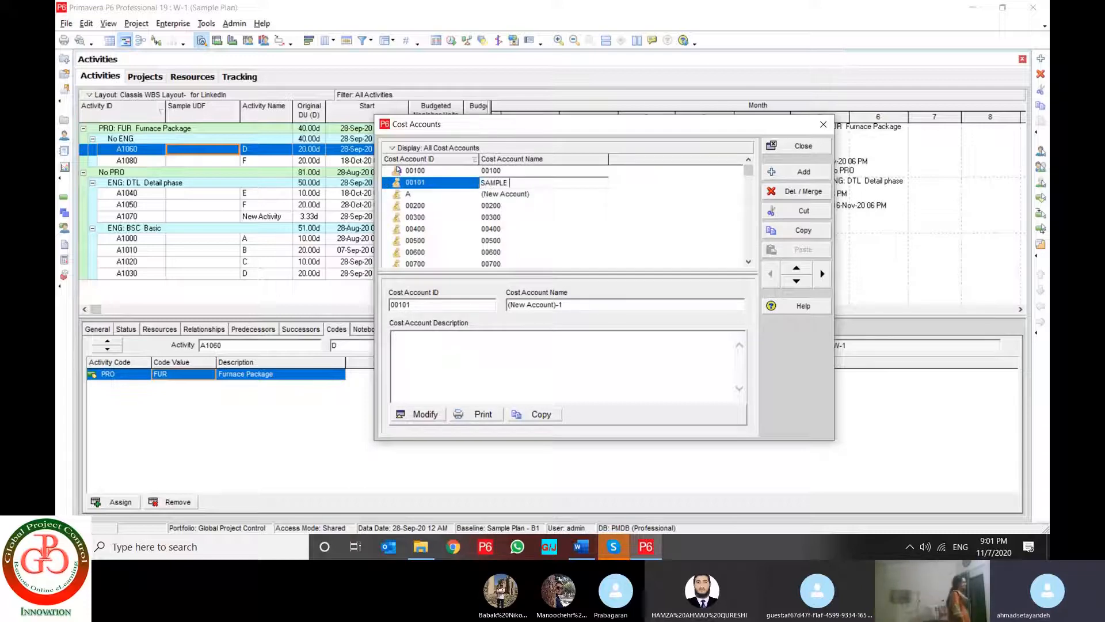
text(WEBINAR)
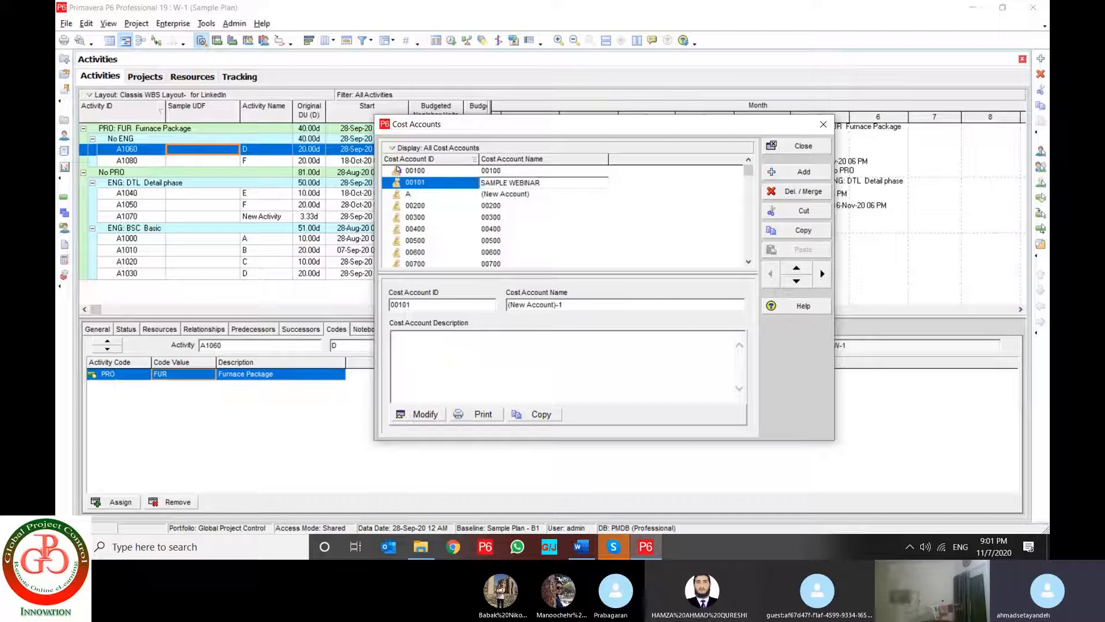
key(Return)
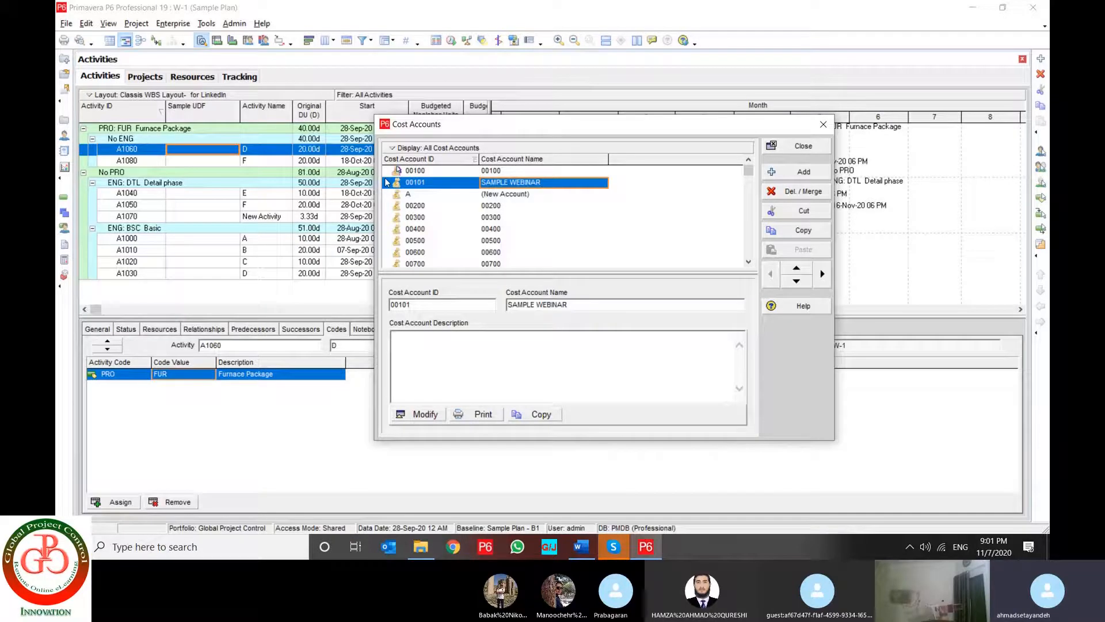
- View the description editor of the SAMPLE WEBINAR cost account, cancel it without adding text, and close the cost accounts
click(427, 415)
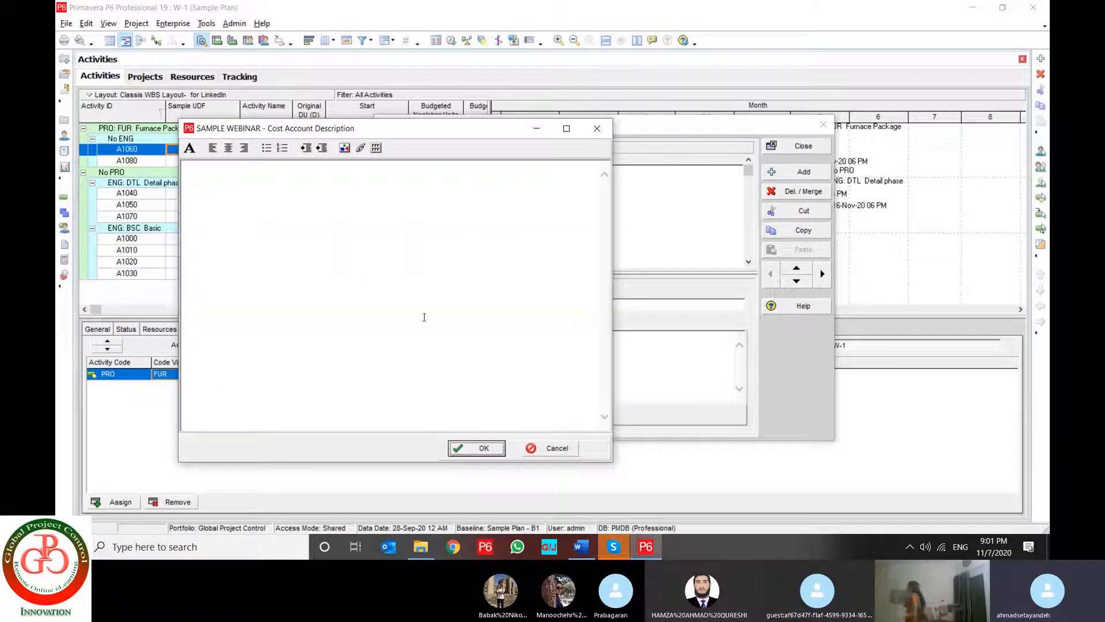
click(544, 448)
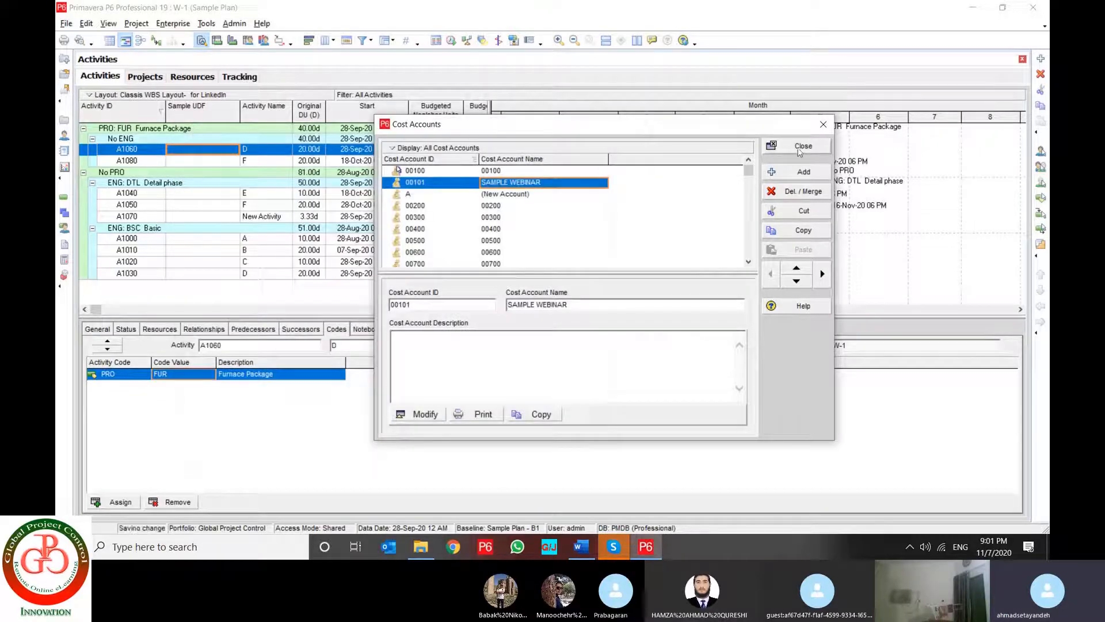
click(804, 145)
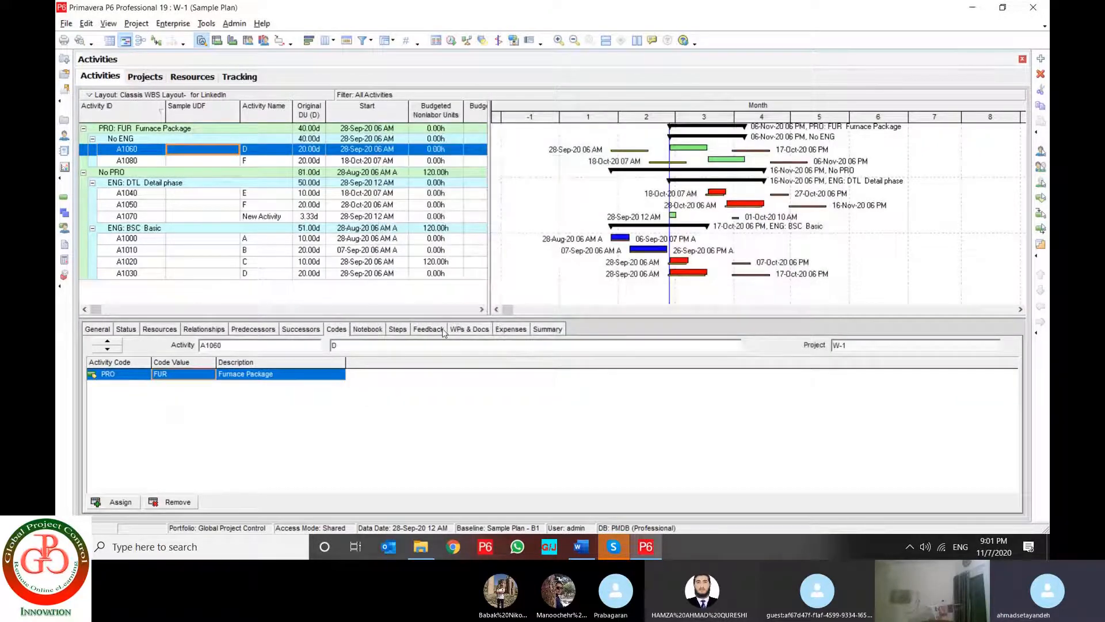
- Add an expense item to activity A1060 and assign it the cost account 00101 SAMPLE WEBINAR
click(512, 330)
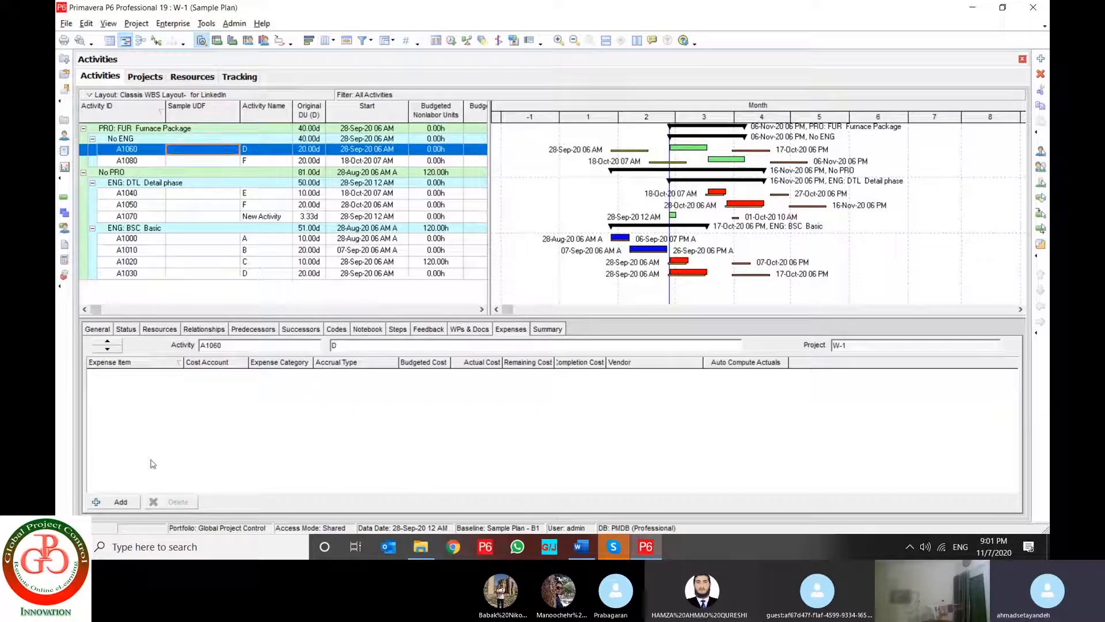
click(116, 501)
click(229, 380)
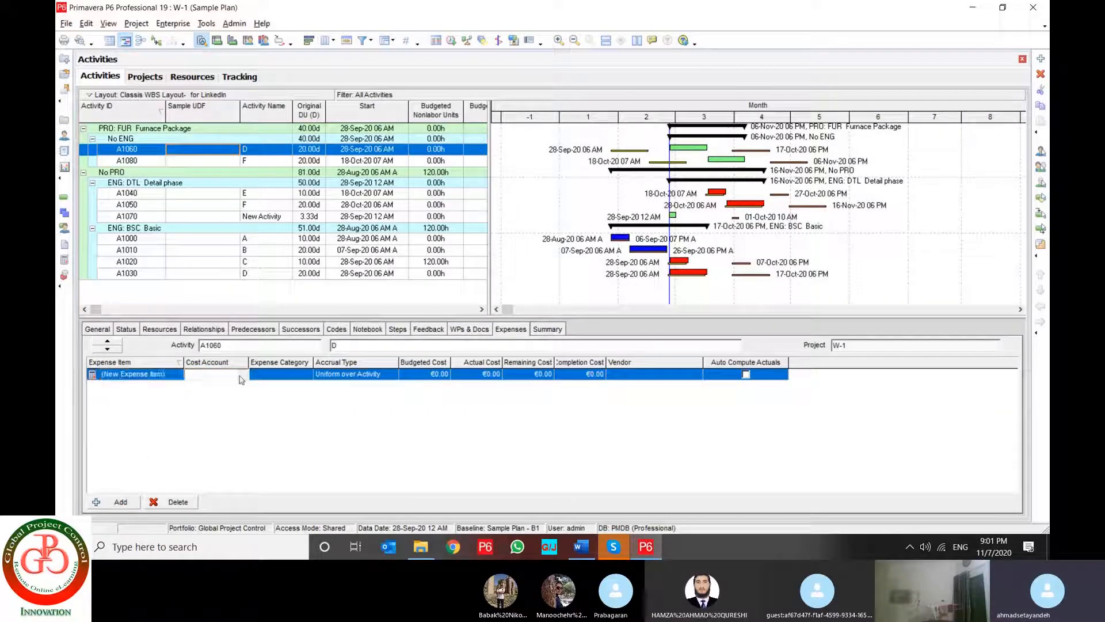
click(244, 377)
click(512, 261)
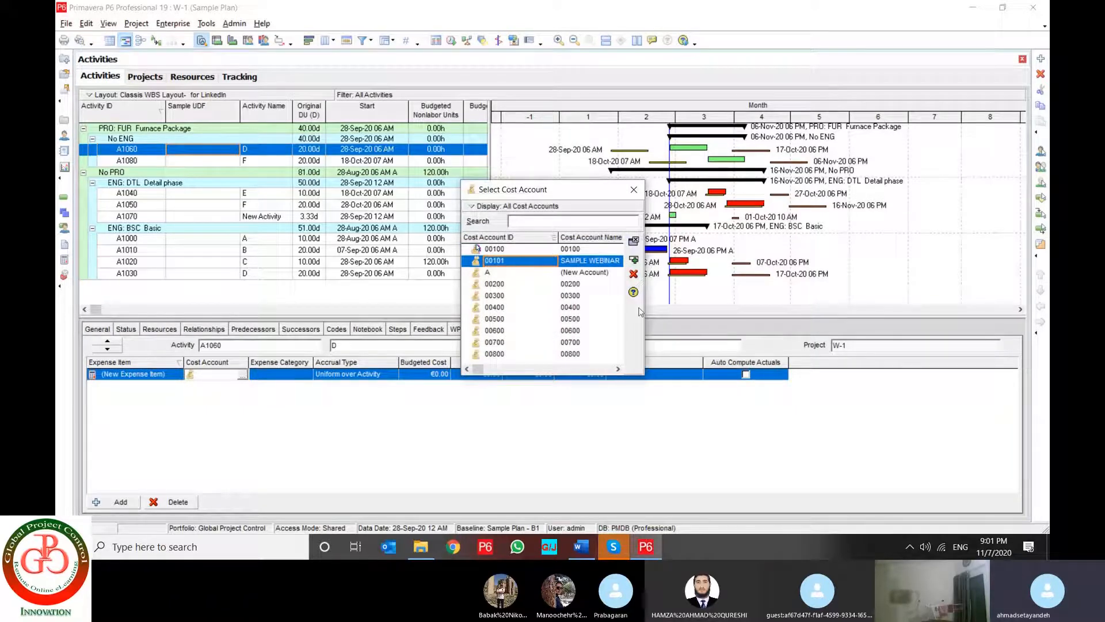
click(633, 260)
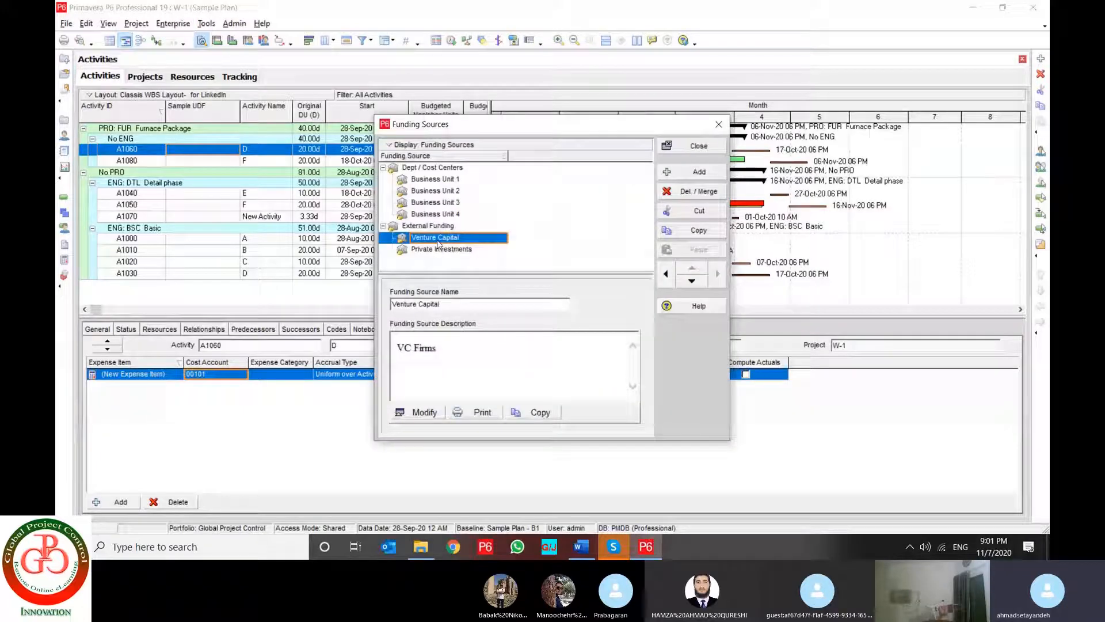
- View the description of the Private Investments funding source and close the funding sources
click(440, 248)
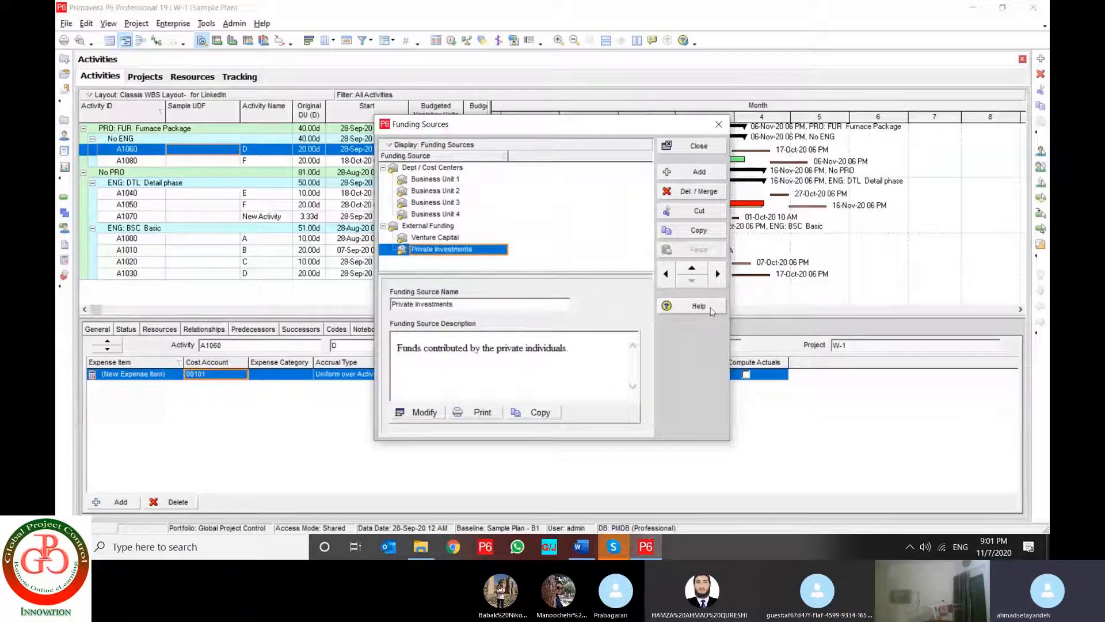
click(698, 146)
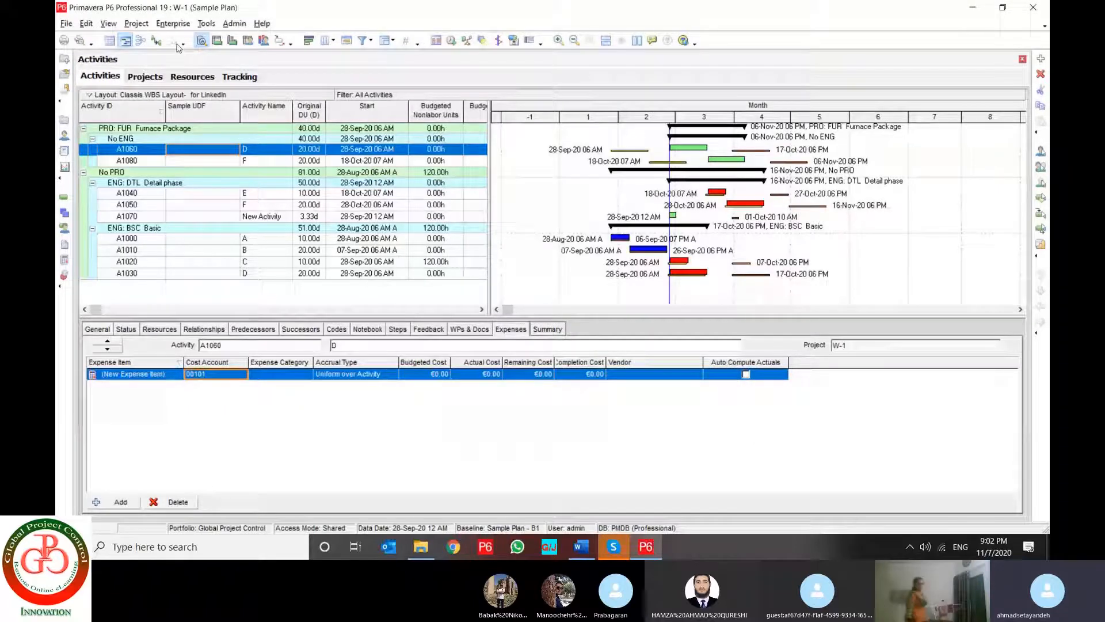
- Go through the default resource curves from Back Loaded to Early Peak and examine the Early Peak curve's distribution
click(161, 26)
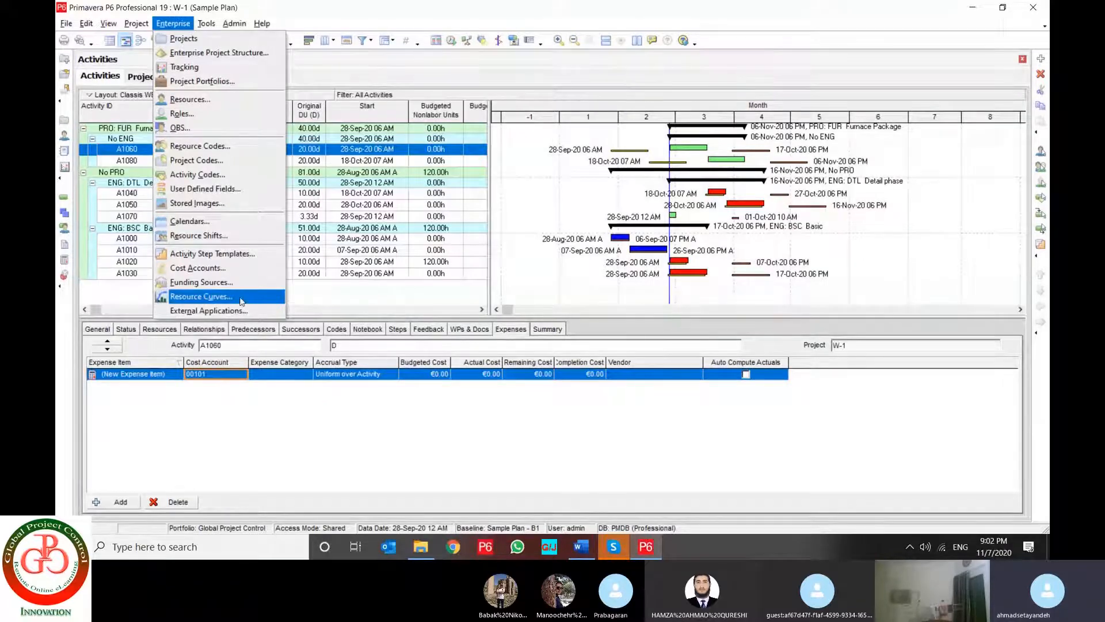
click(238, 295)
click(470, 217)
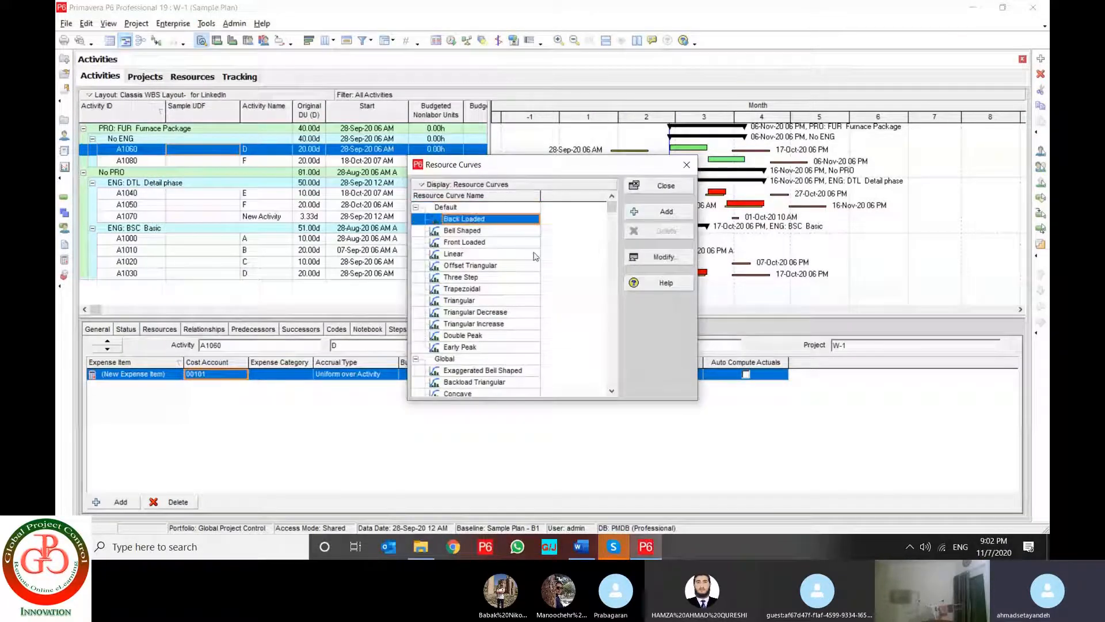
key(Down)
key(Down)
key(Down)
key(Down)
key(Down)
key(Down)
key(Down)
key(Down)
key(Down)
key(Down)
key(Down)
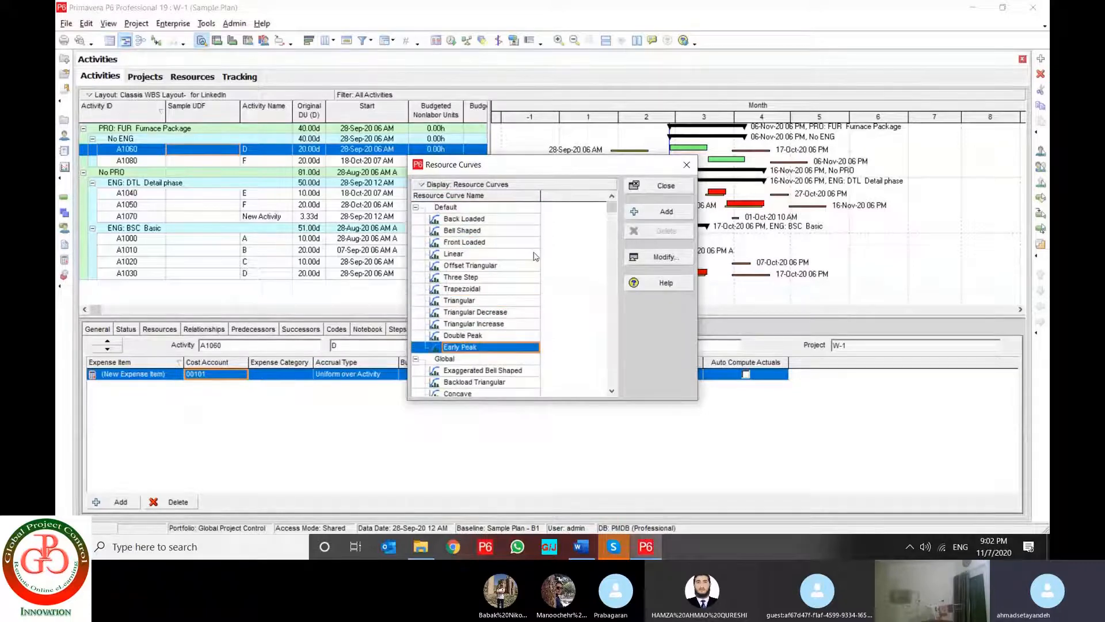
click(683, 259)
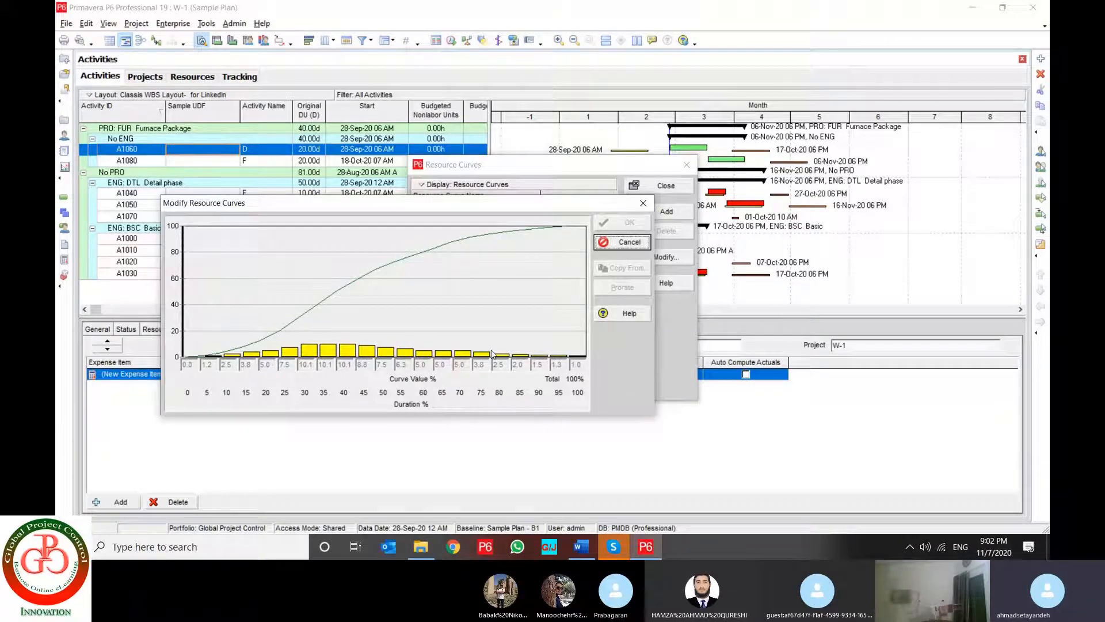
click(630, 243)
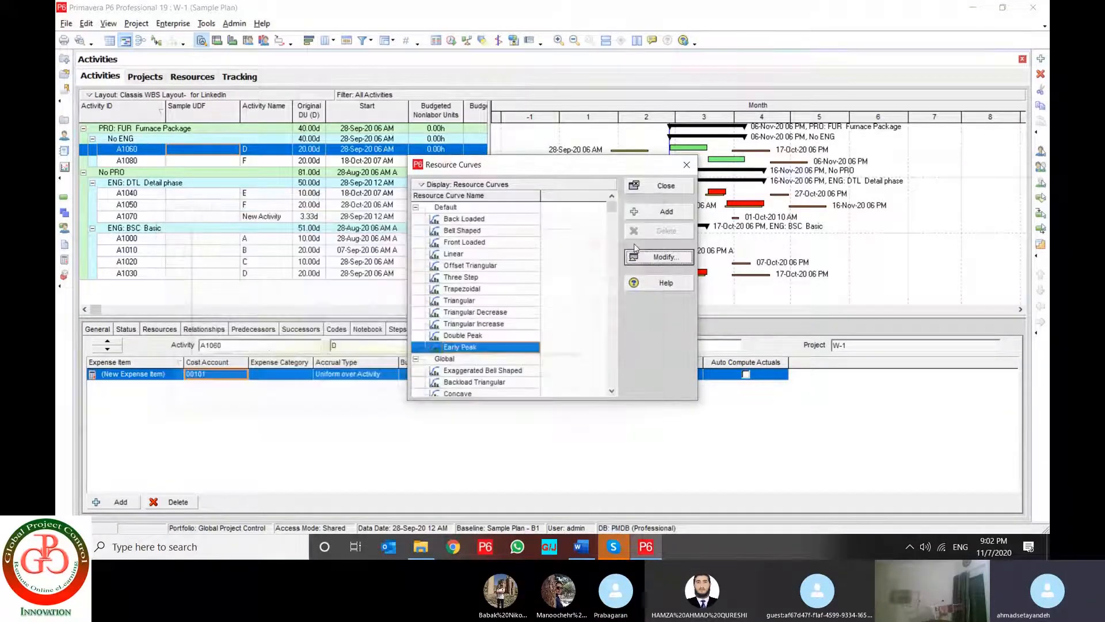
- Add a global resource curve copied from Bell Shaped and name it Sample Webinar Curve
click(662, 218)
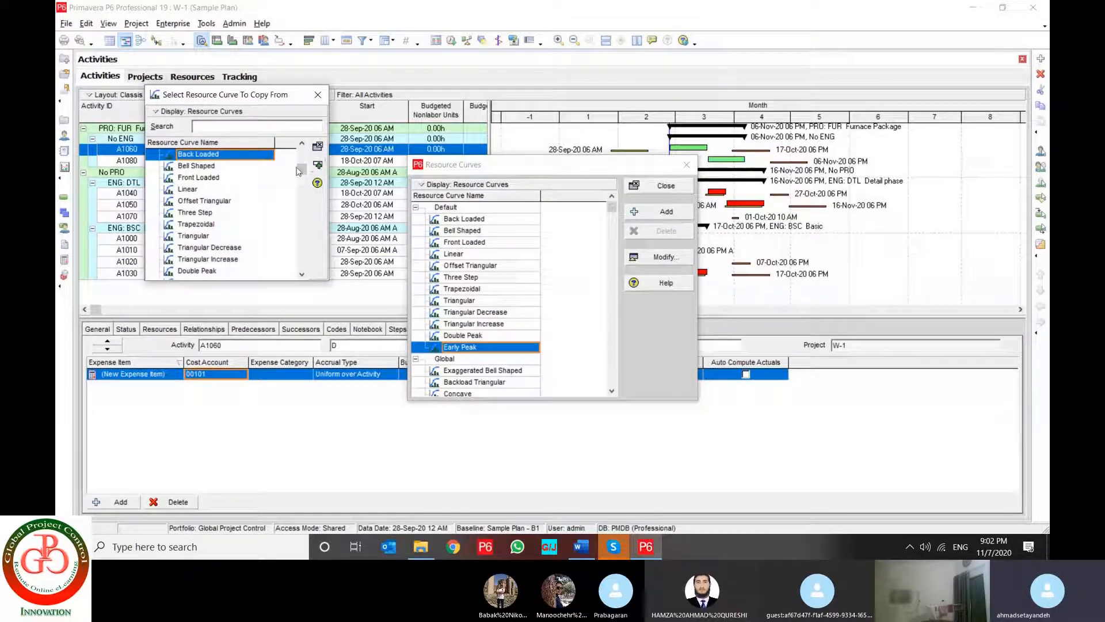
click(198, 167)
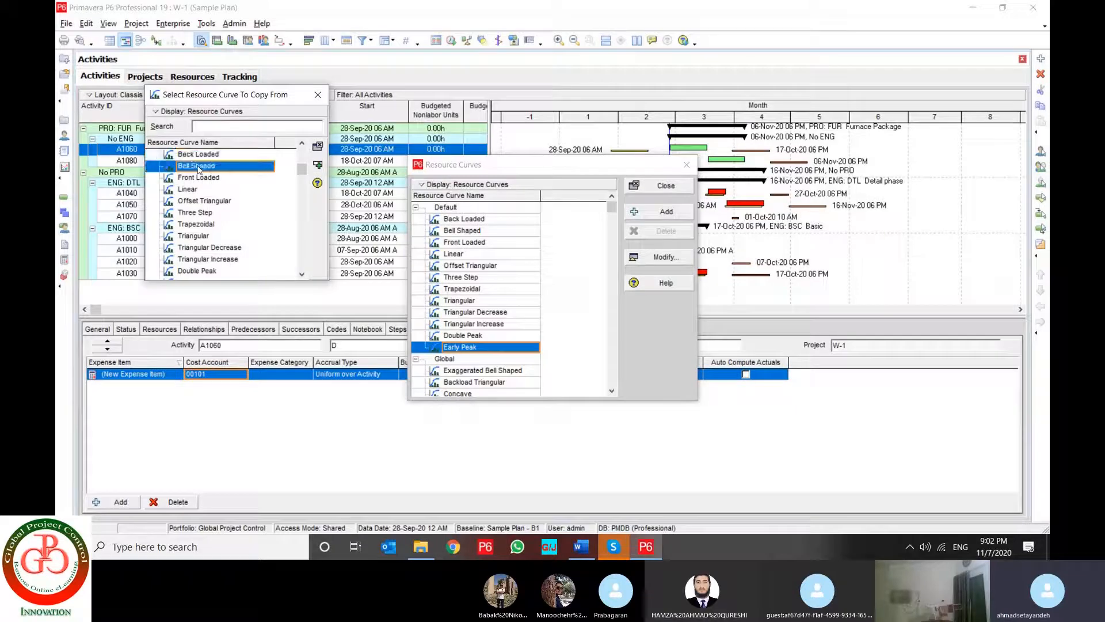
click(317, 165)
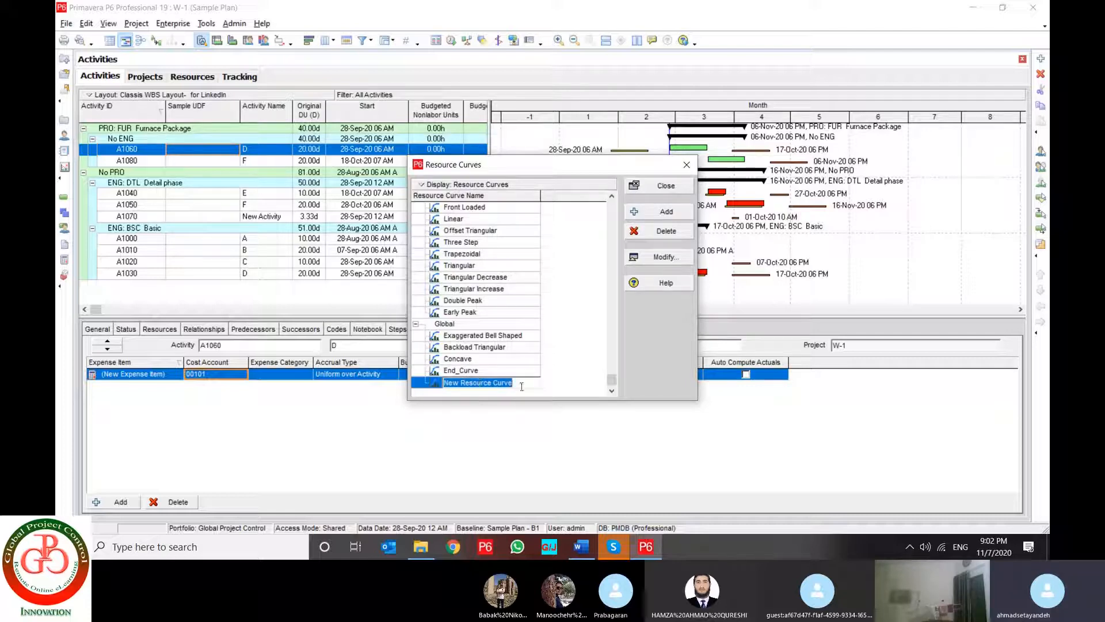
text(Sa)
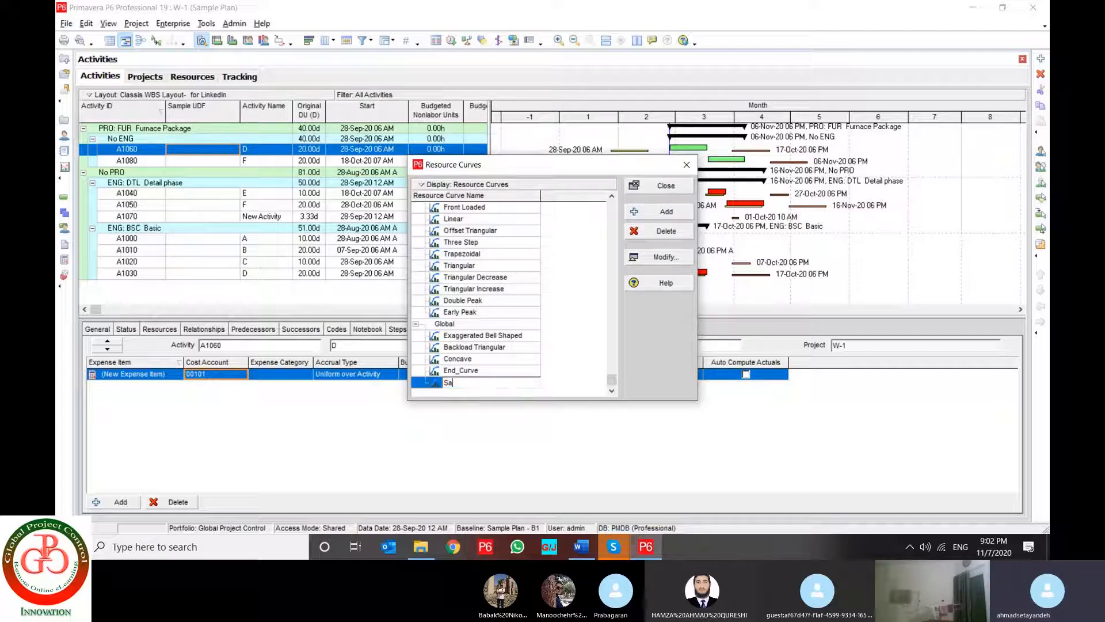
text(mple Webinar Curve)
key(Return)
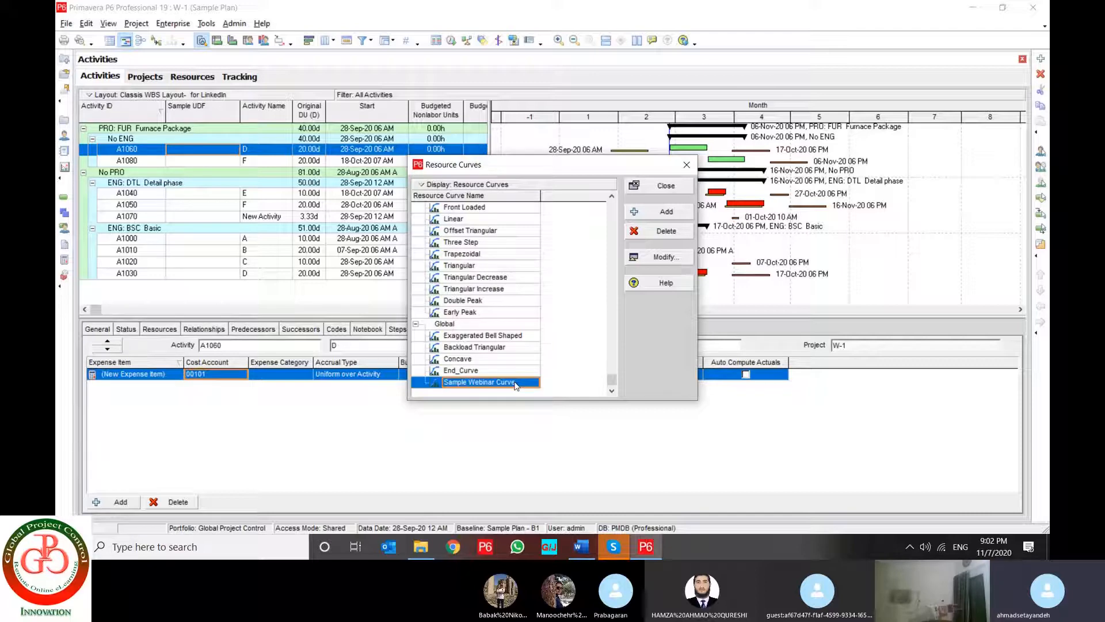
- Modify the Sample Webinar Curve, setting its curve values at 45, 50, 55 and 60% duration to 10
click(654, 257)
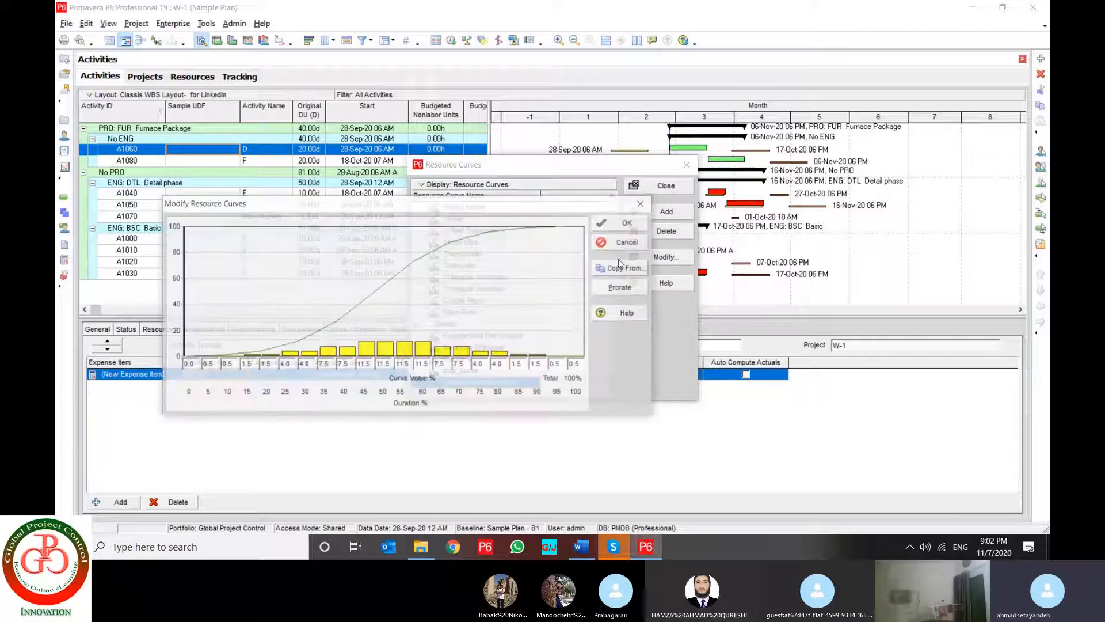
click(247, 365)
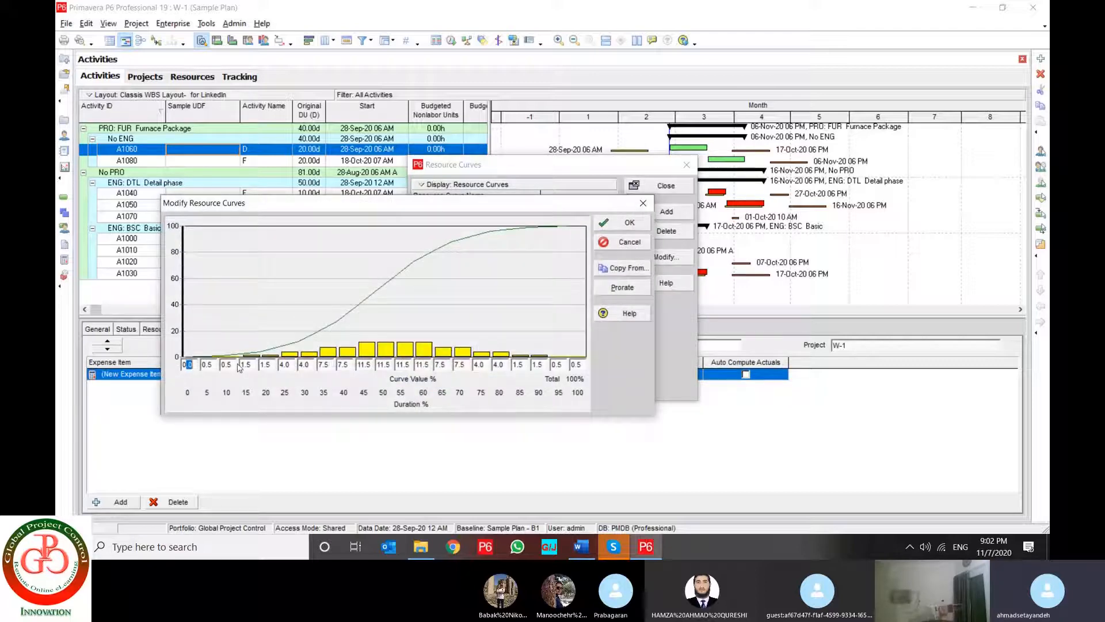
double_click(362, 369)
text(10)
key(Tab)
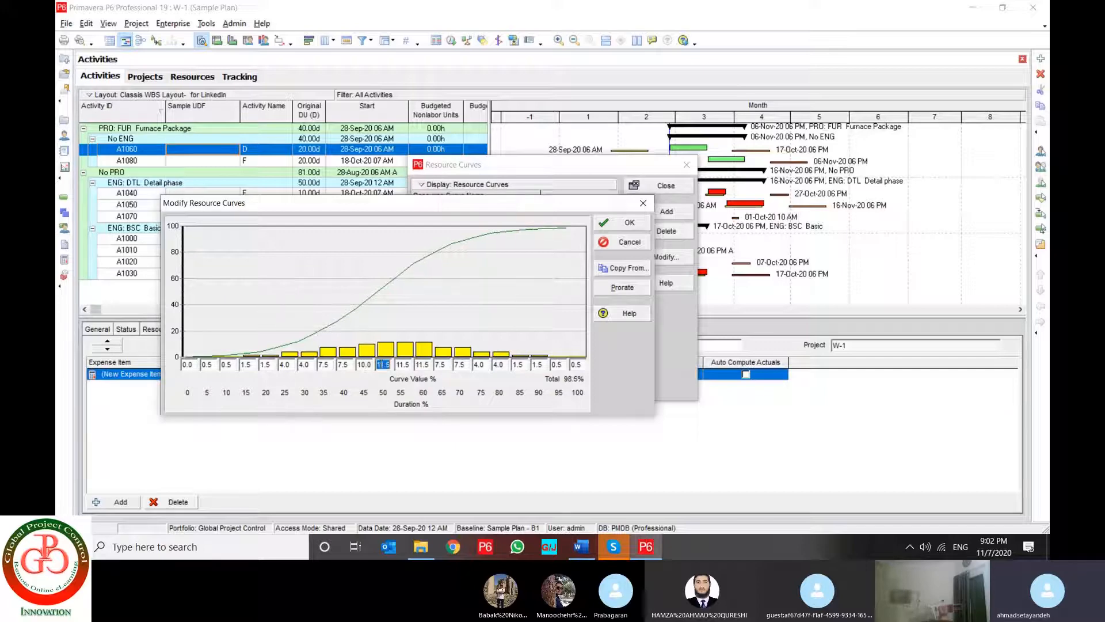
text(10)
key(Tab)
text(10)
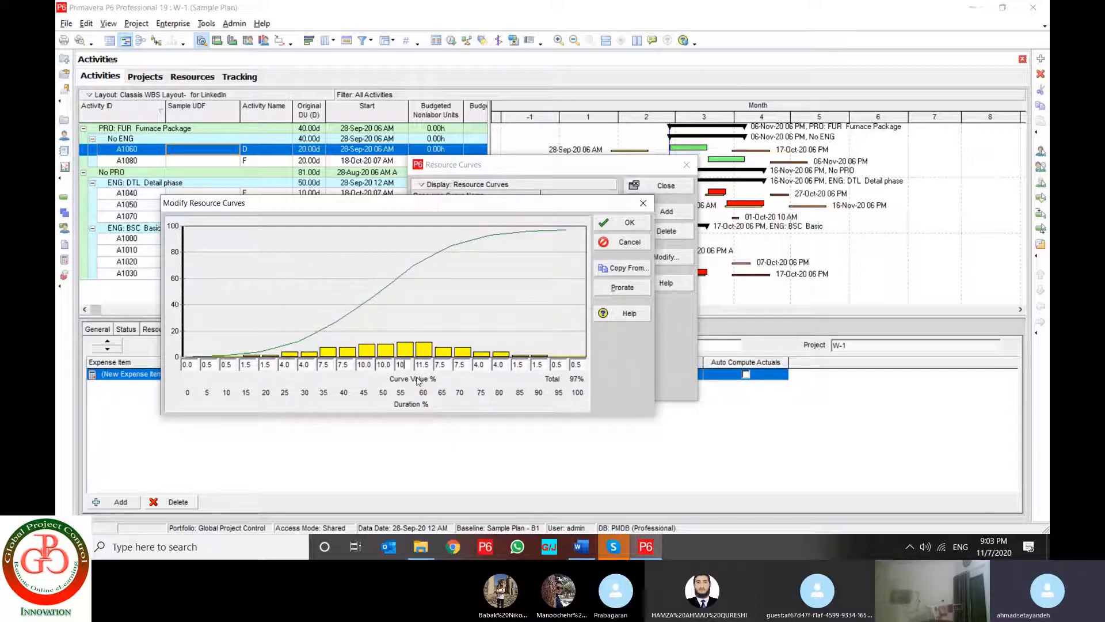
key(Tab)
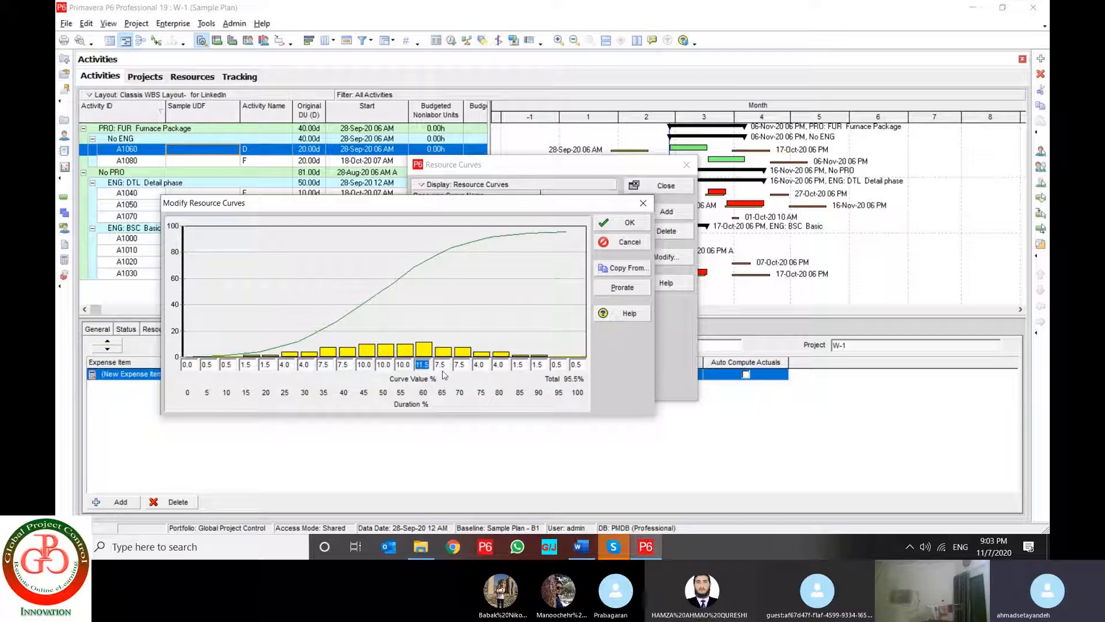
text(10)
key(Return)
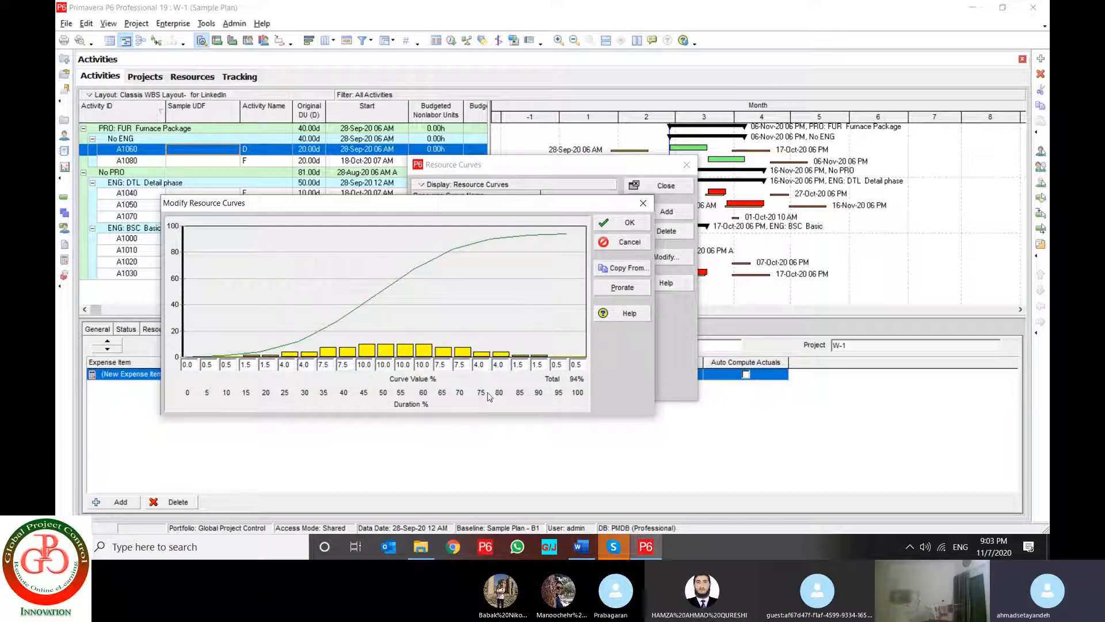
- Set the curve value at 100% duration to 6 and prorate the curve's distribution
double_click(575, 365)
text(6)
click(560, 364)
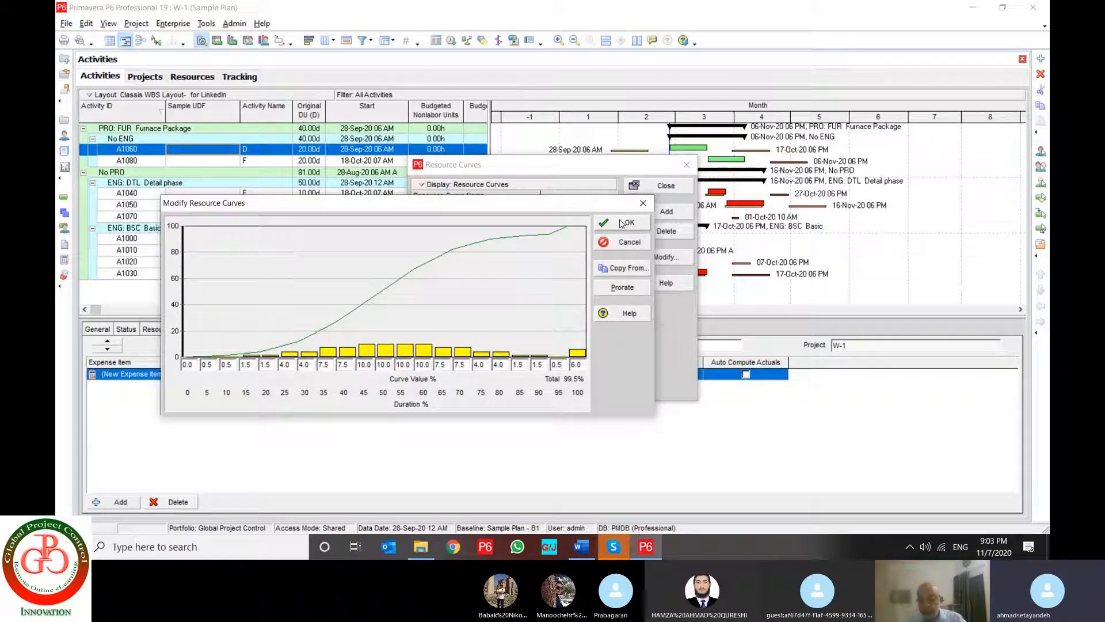
click(622, 288)
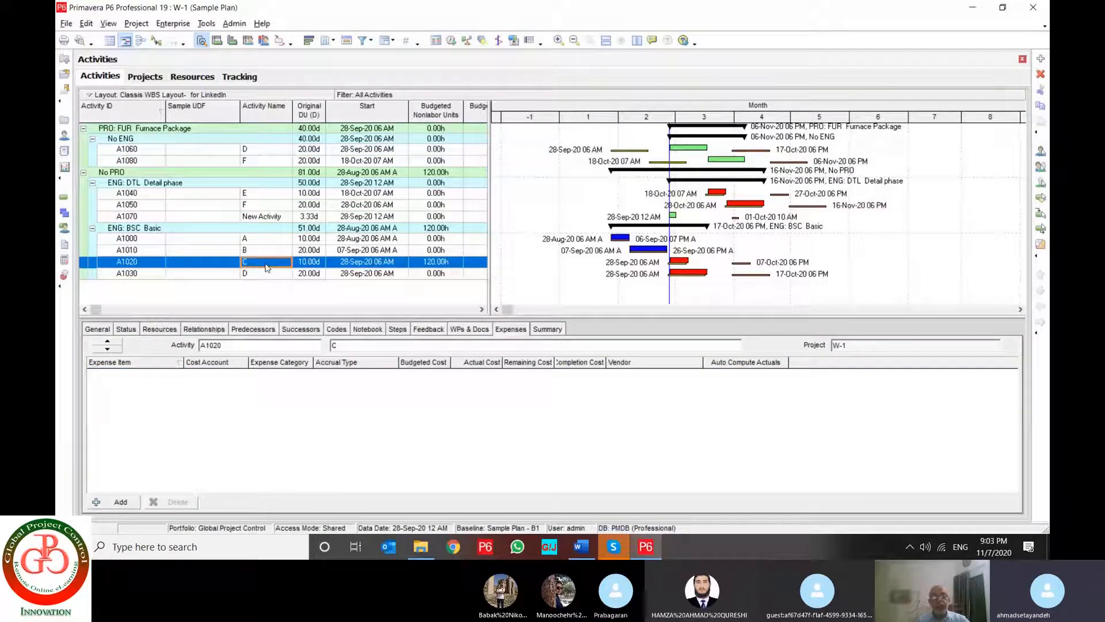
- Show the Curve column for activity A1020's resources and assign the Sample Webinar Curve to R-3.R-2 - Practice
click(257, 329)
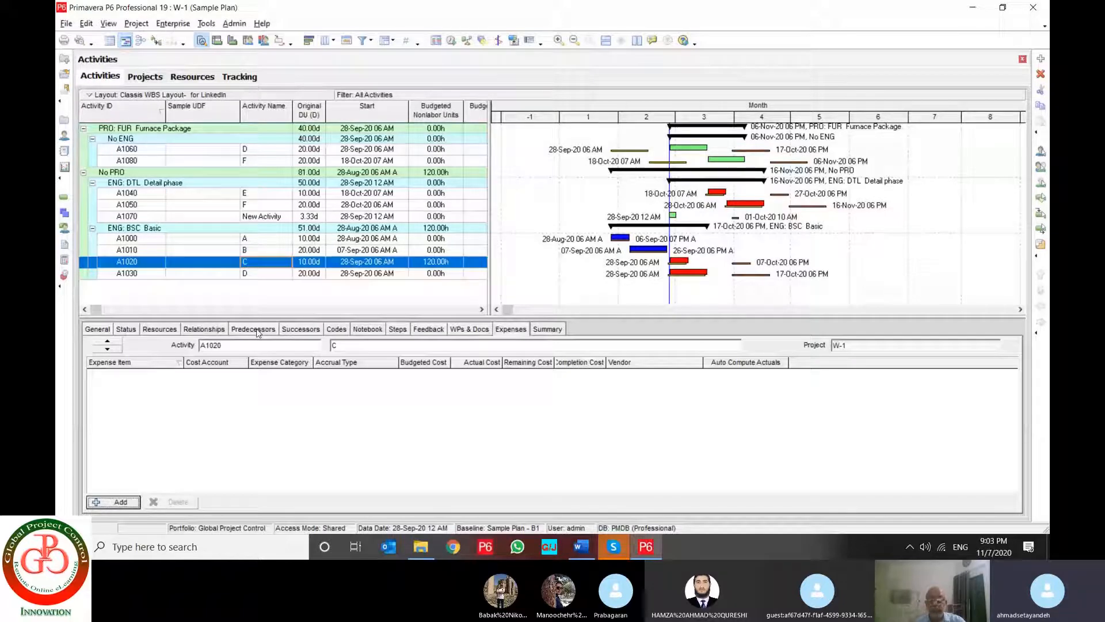
click(160, 329)
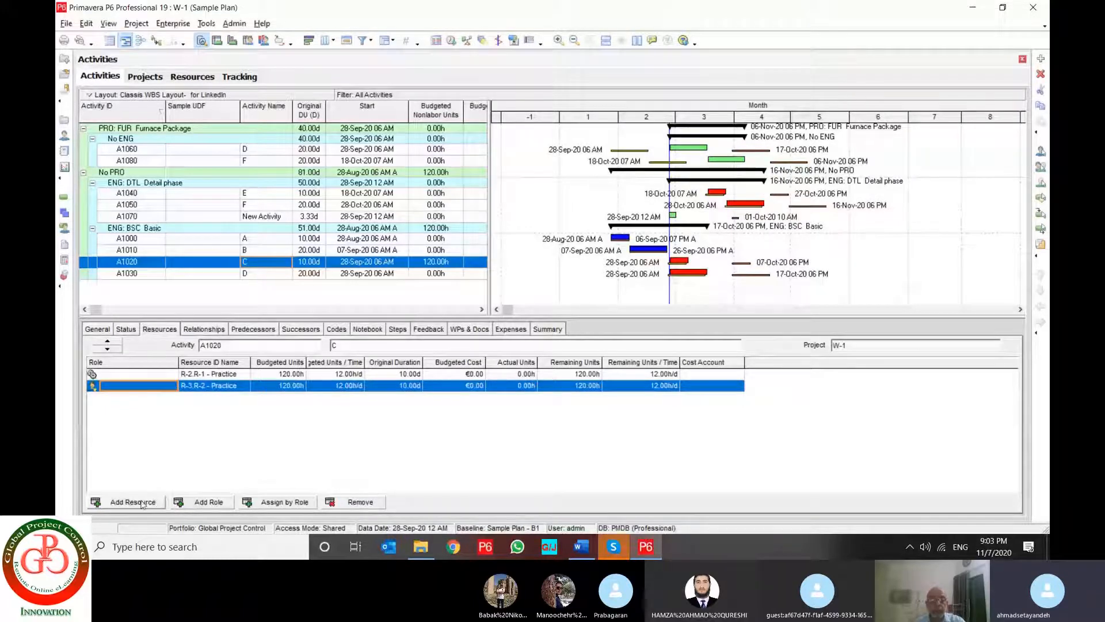
click(143, 504)
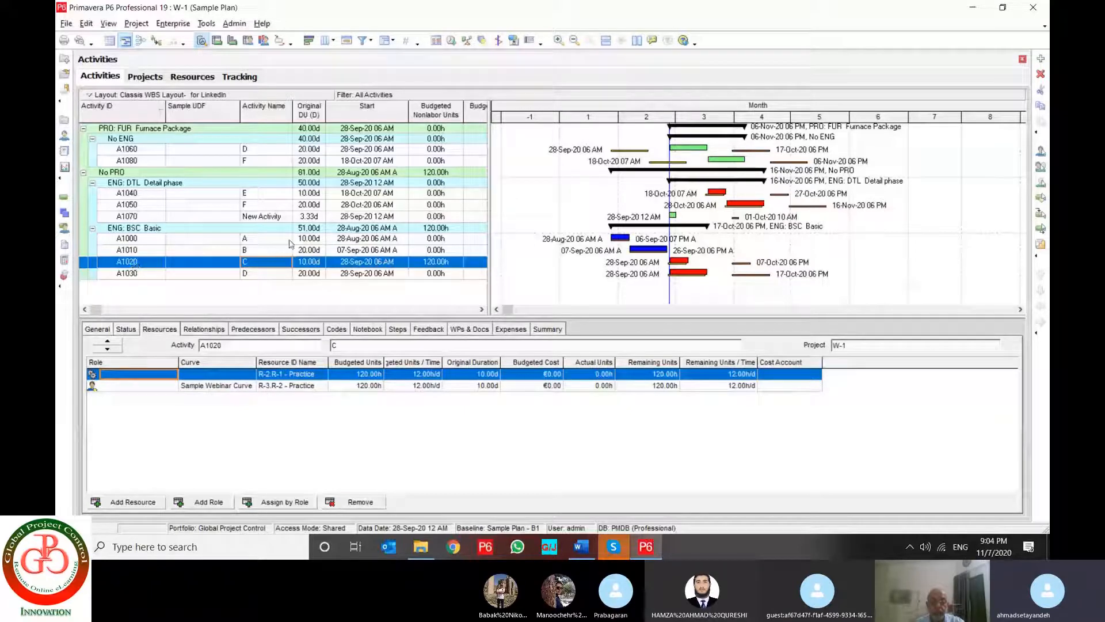
- Schedule the project with the data date 28-Sep-20 12 AM
click(172, 23)
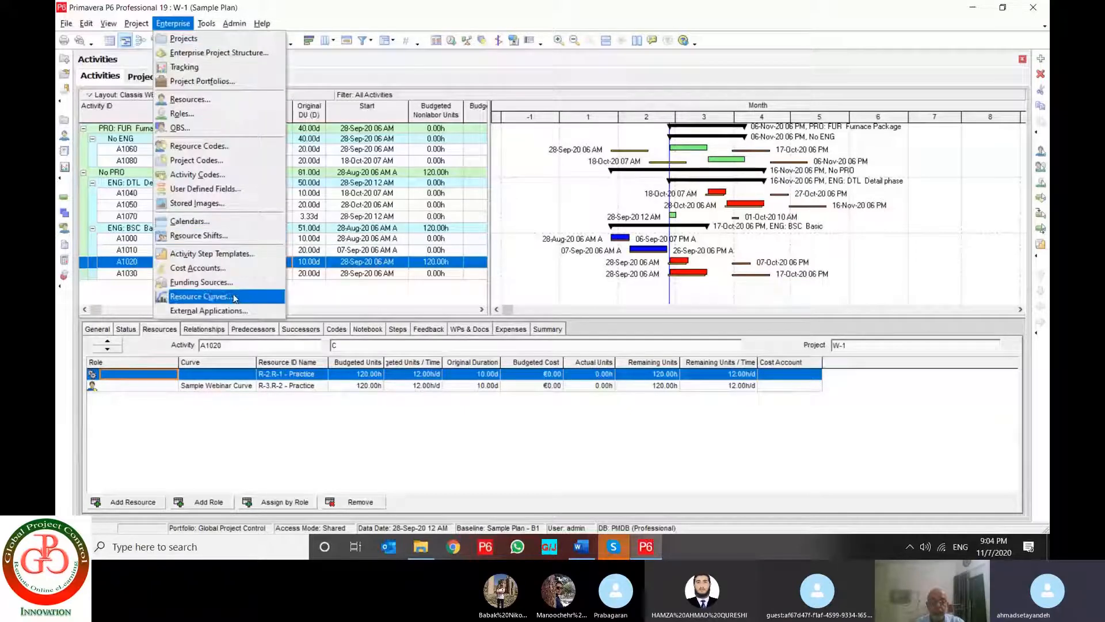
click(206, 23)
click(230, 38)
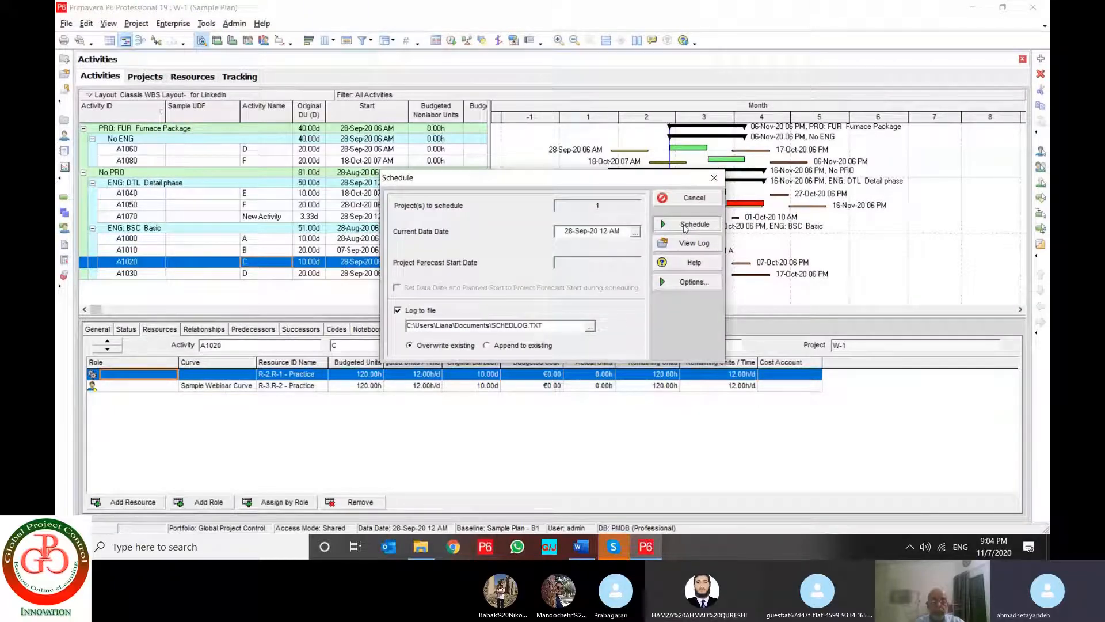
click(686, 224)
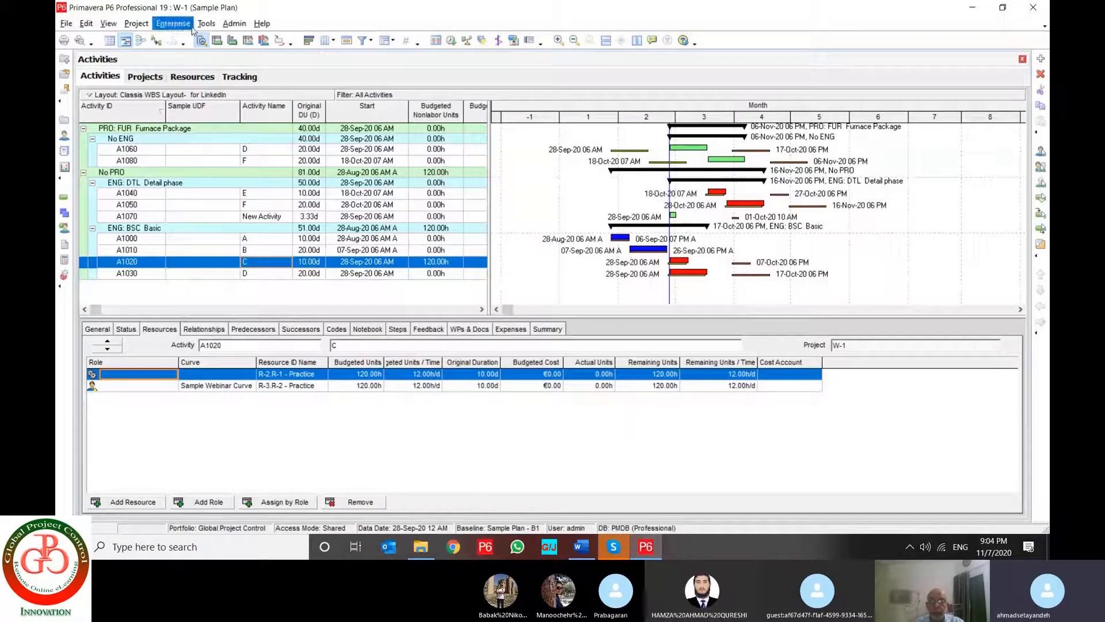
- Set the scheduling options to use Progress Override for progressed activities and reschedule the project
click(173, 23)
mouse_move(208, 24)
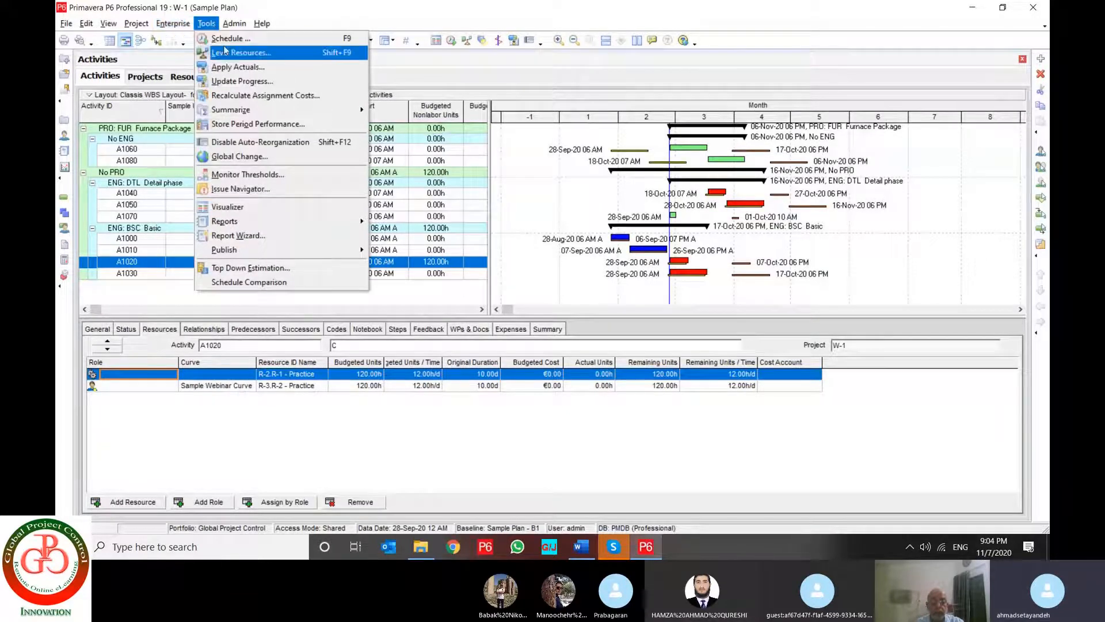
click(227, 38)
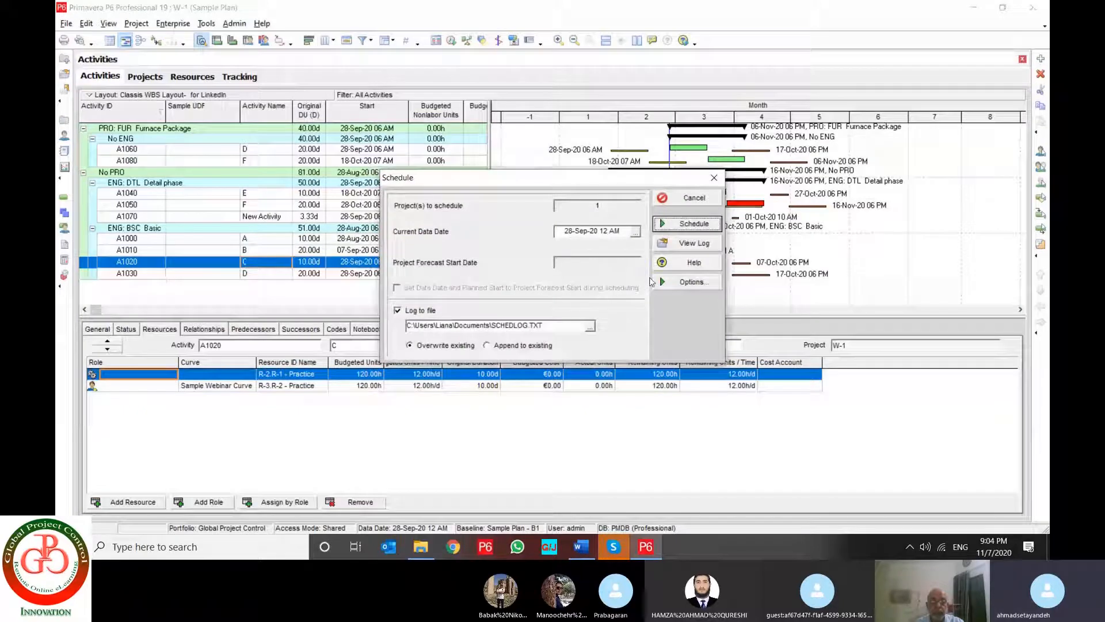
click(693, 283)
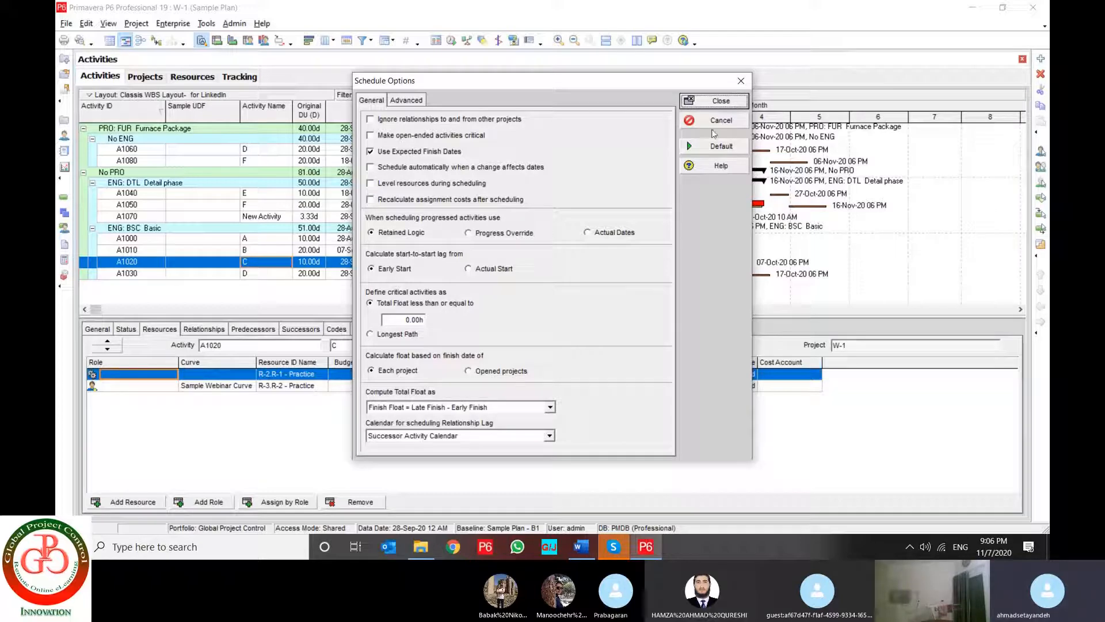
drag(558, 86, 324, 95)
click(249, 246)
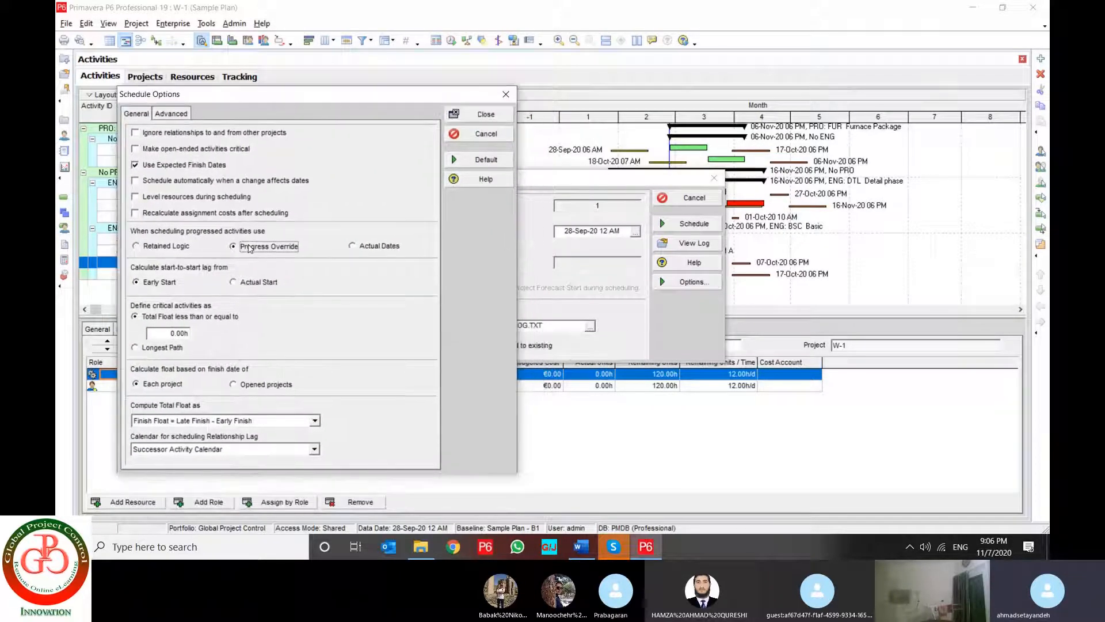
click(478, 116)
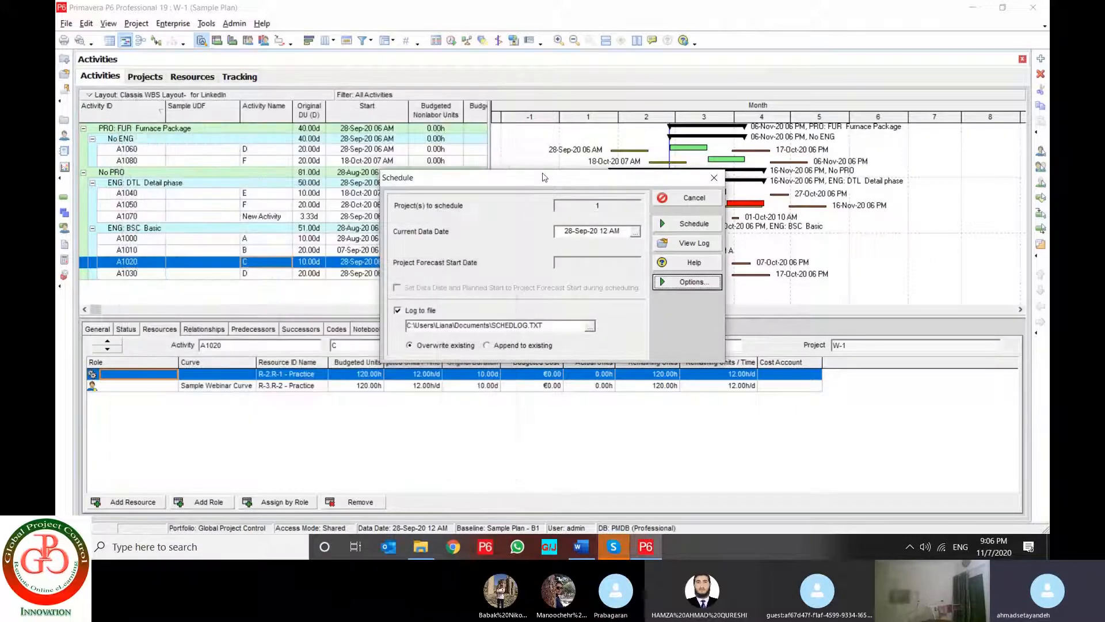
click(667, 224)
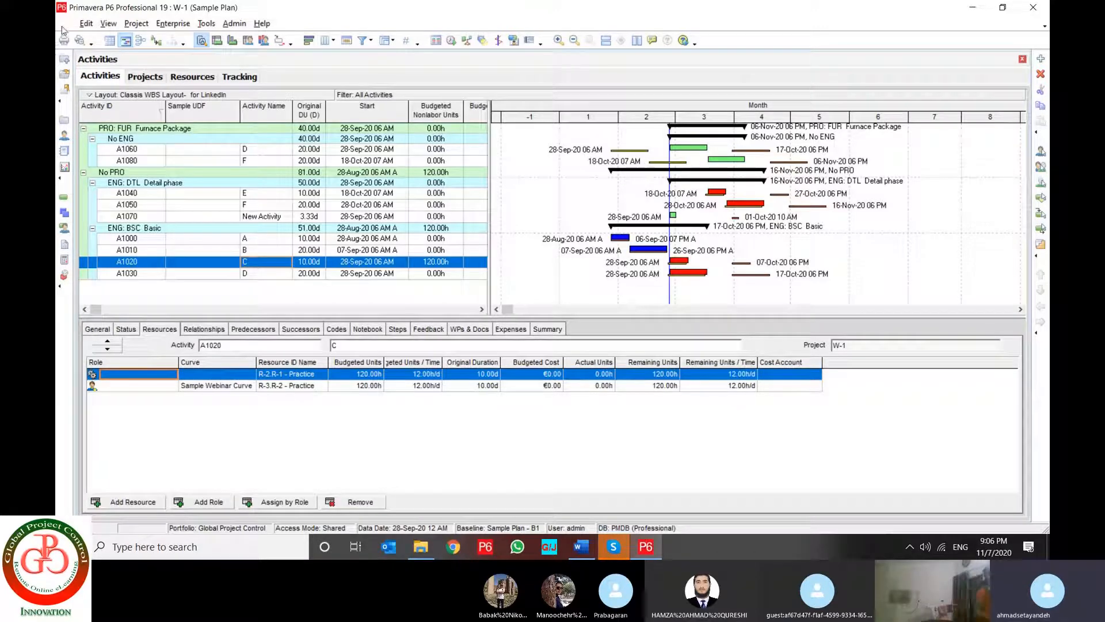
- Reopen the scheduling options to check the progressed-activities setting and cancel out of them
click(452, 43)
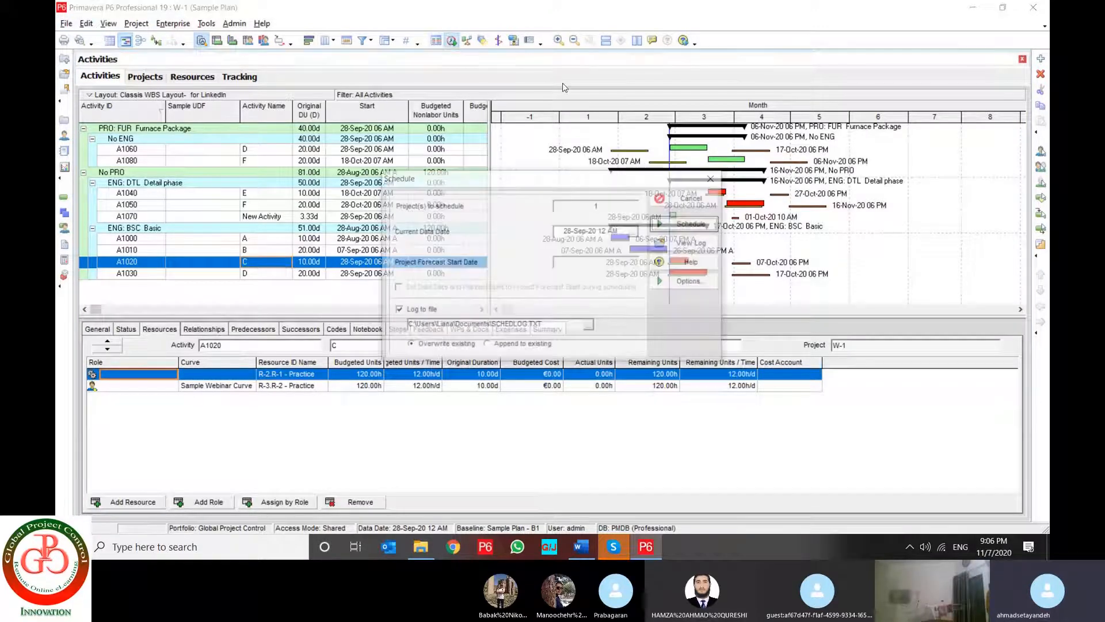
drag(653, 184, 560, 157)
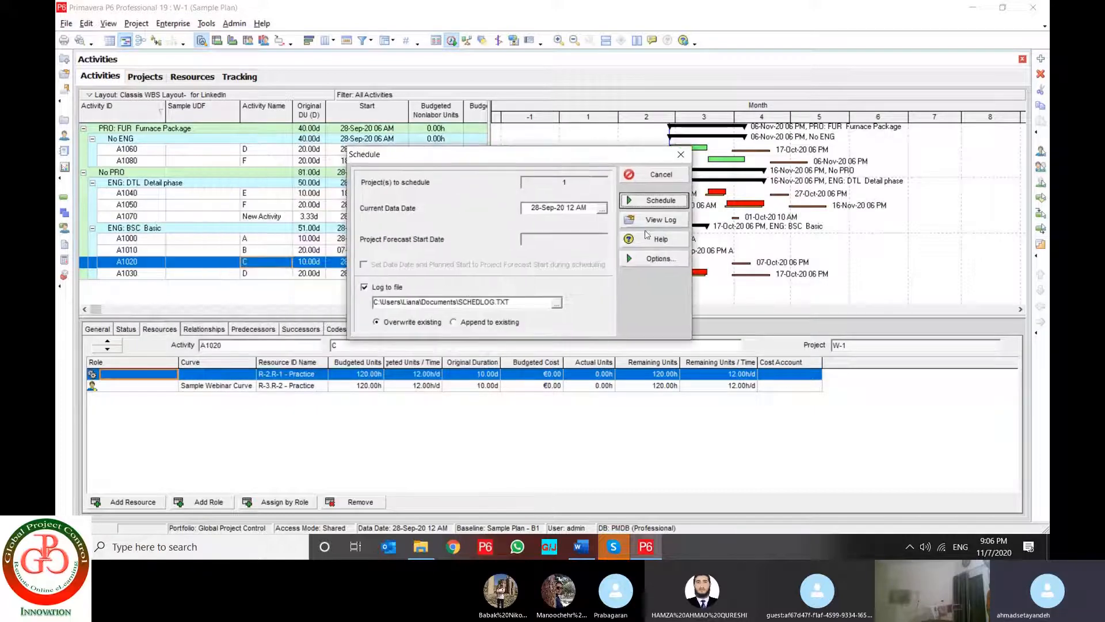
click(660, 259)
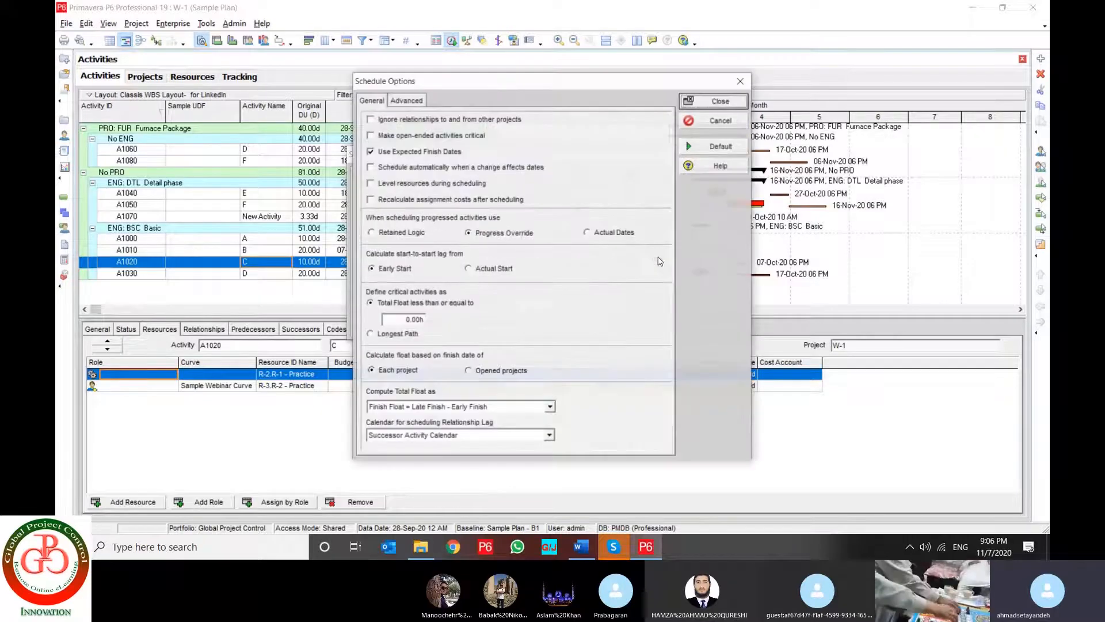
click(730, 121)
- Examine the schedule log's settings, statistics, warnings on missing predecessors and successors, and critical activities, and close the log and scheduling dialog
click(662, 221)
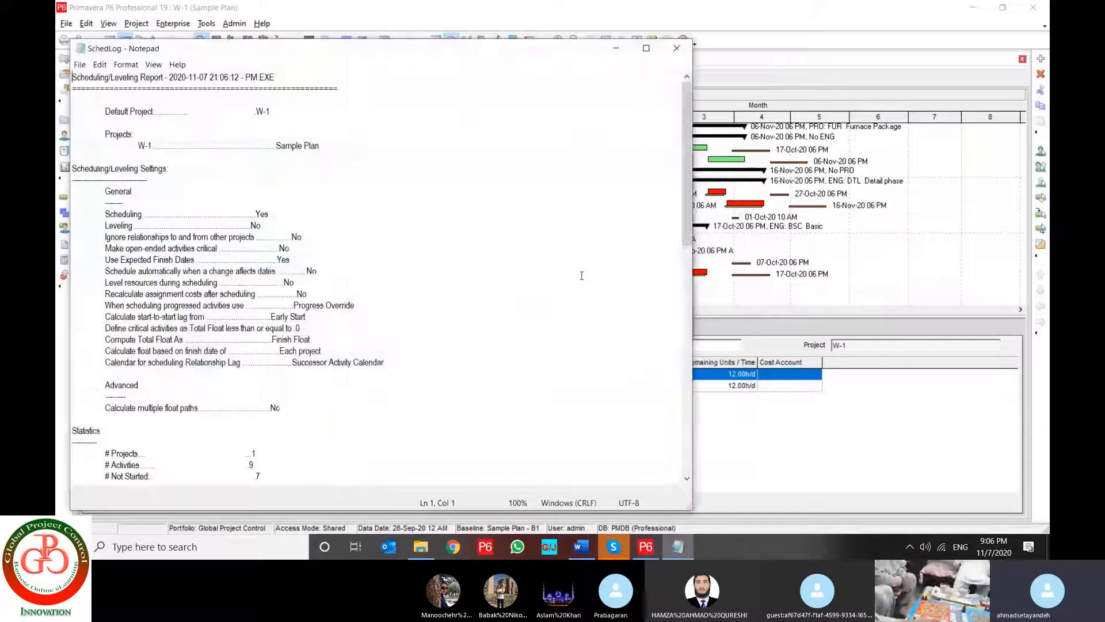
scroll(423, 318, down, 12)
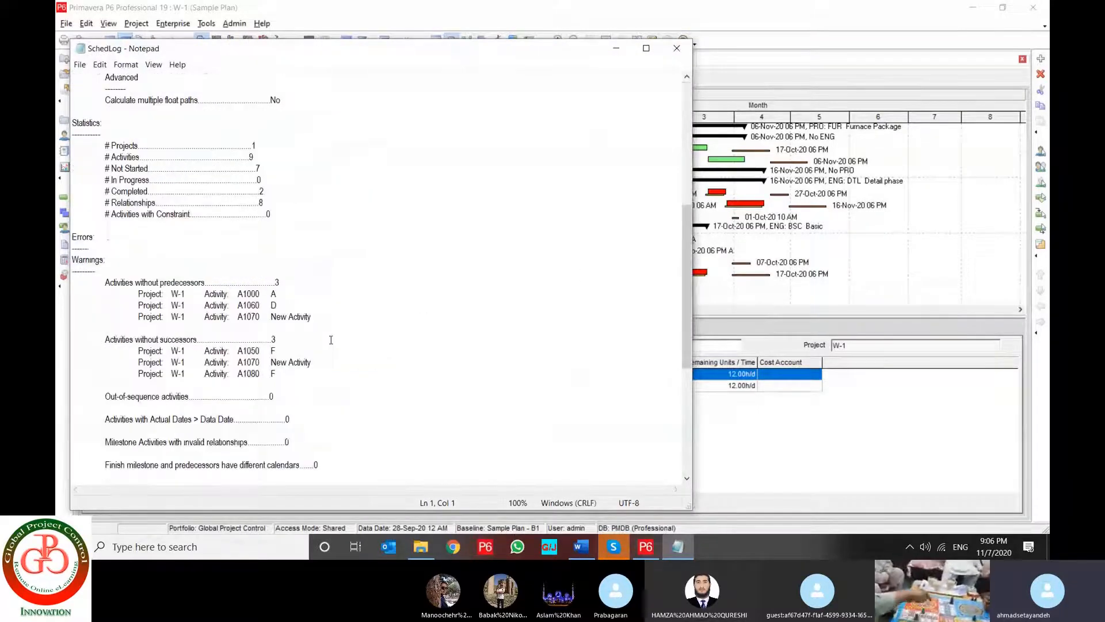
drag(105, 179, 266, 183)
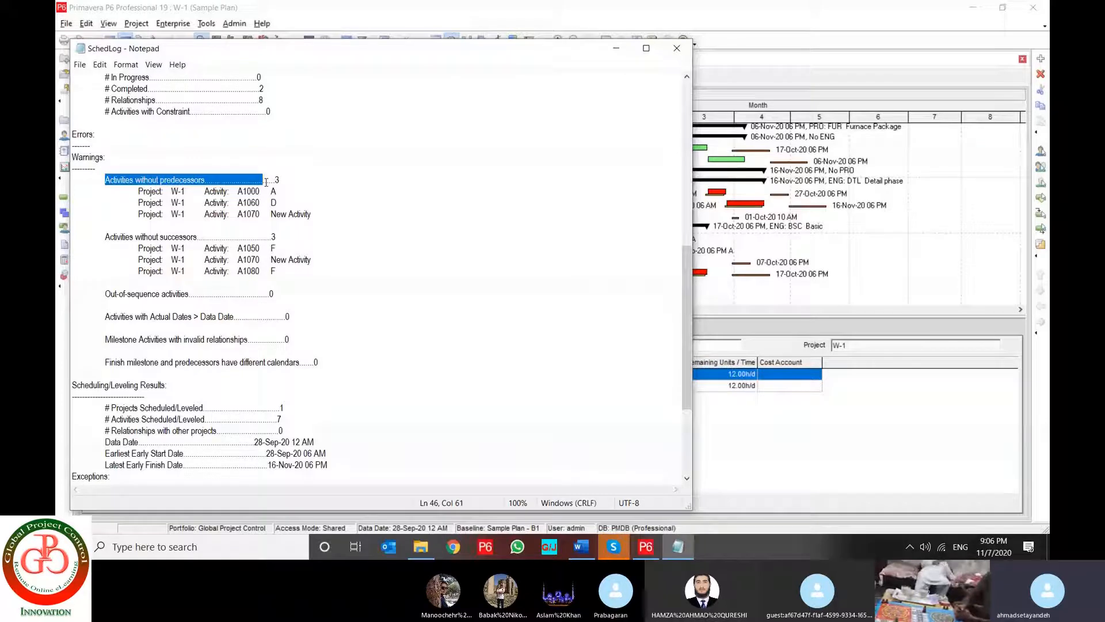
drag(266, 183, 292, 274)
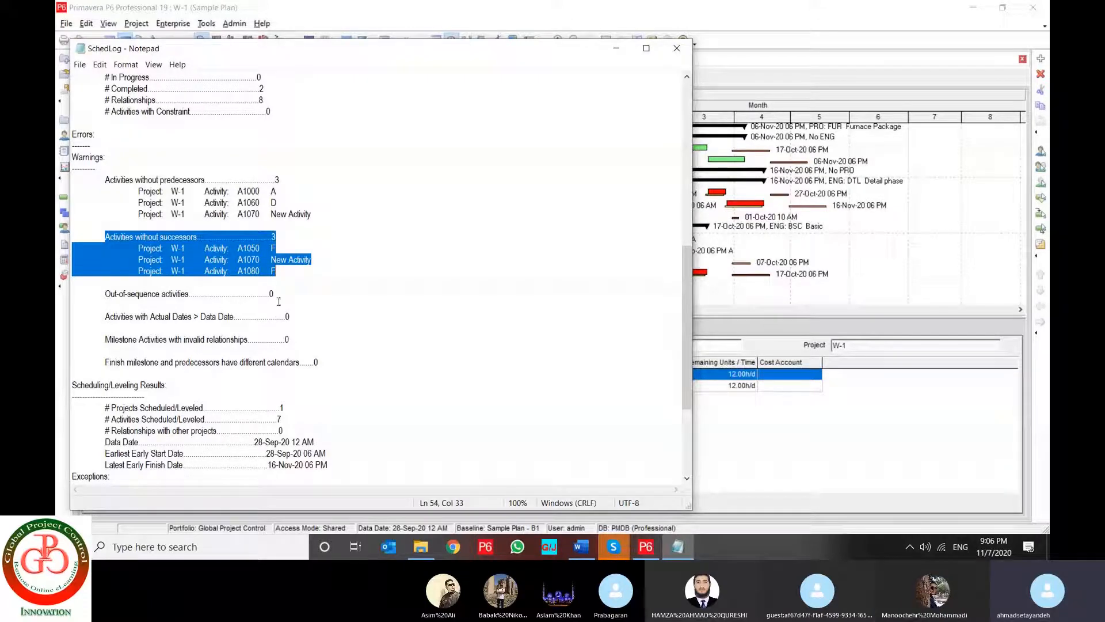
scroll(278, 302, down, 5)
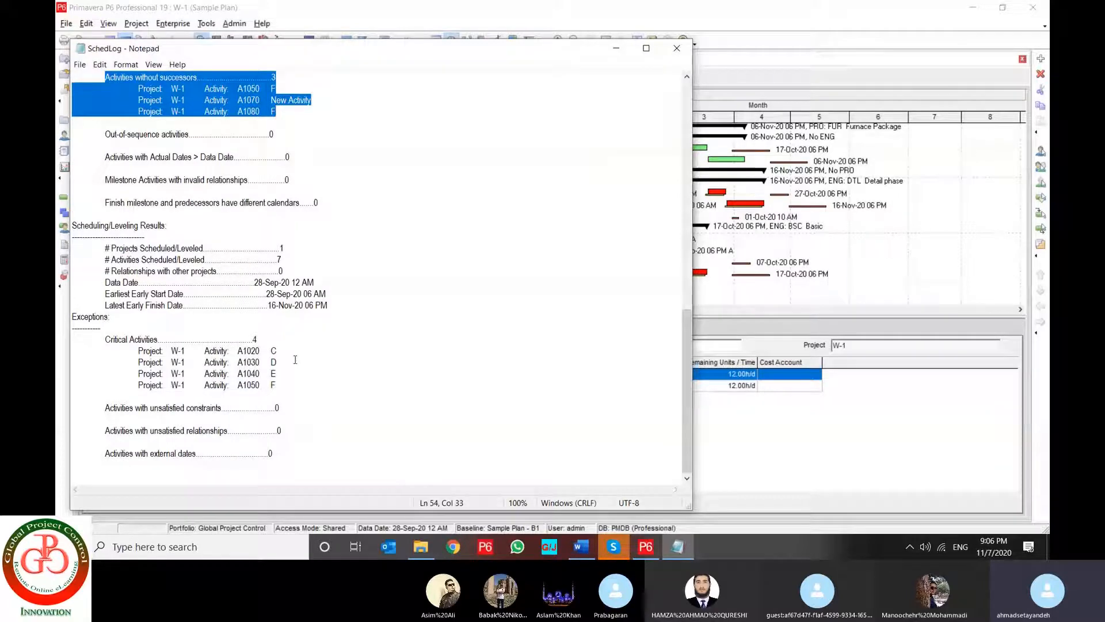
scroll(295, 359, up, 7)
scroll(338, 384, up, 7)
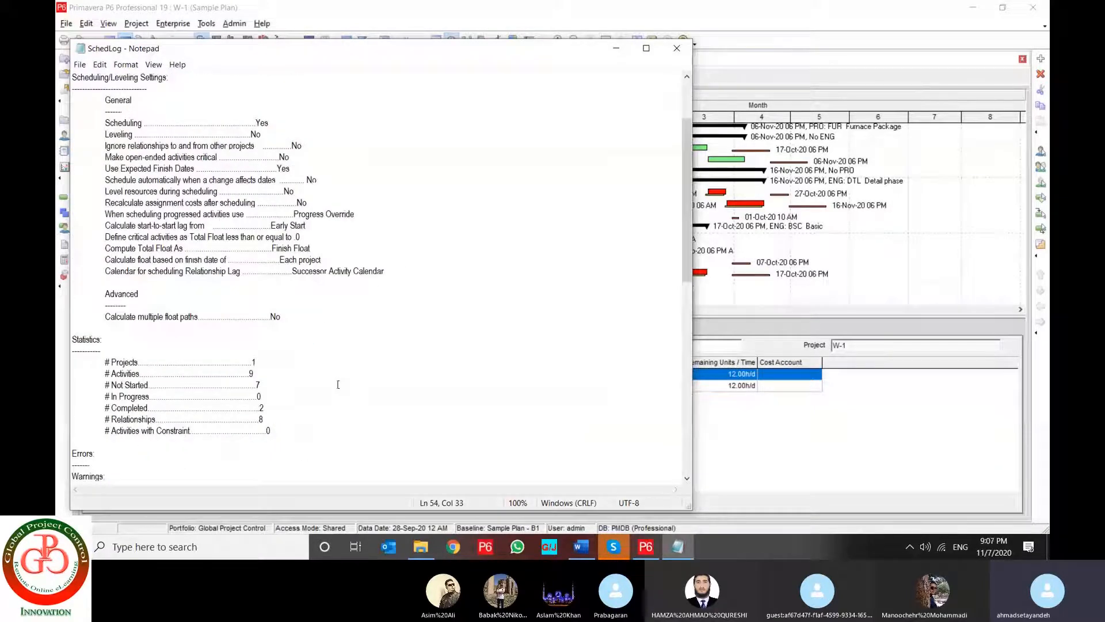
scroll(338, 385, up, 3)
click(675, 53)
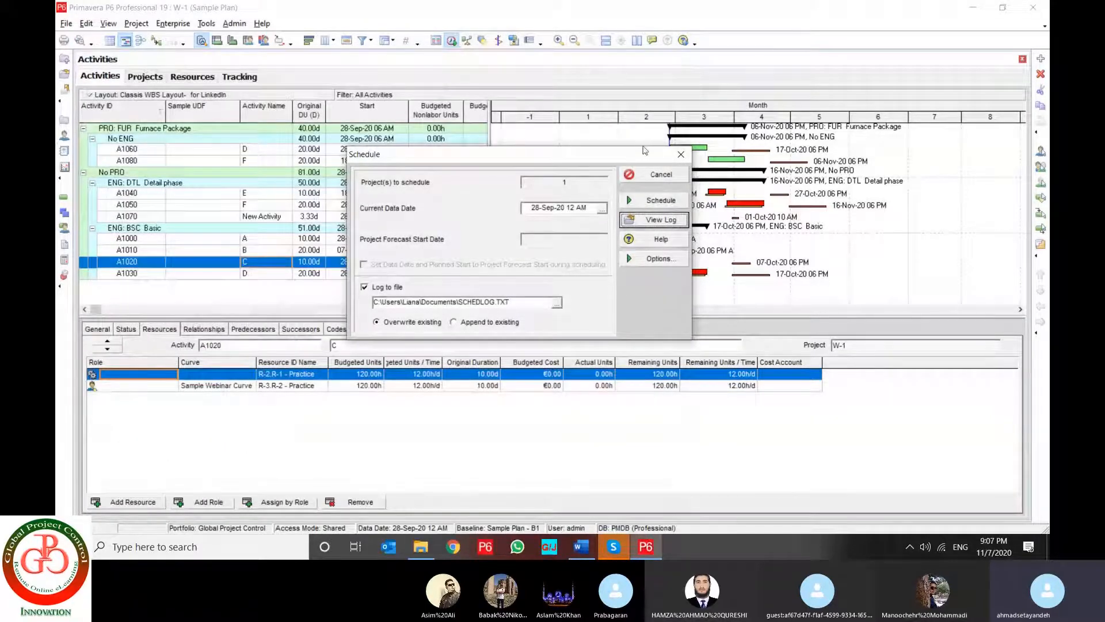
click(662, 178)
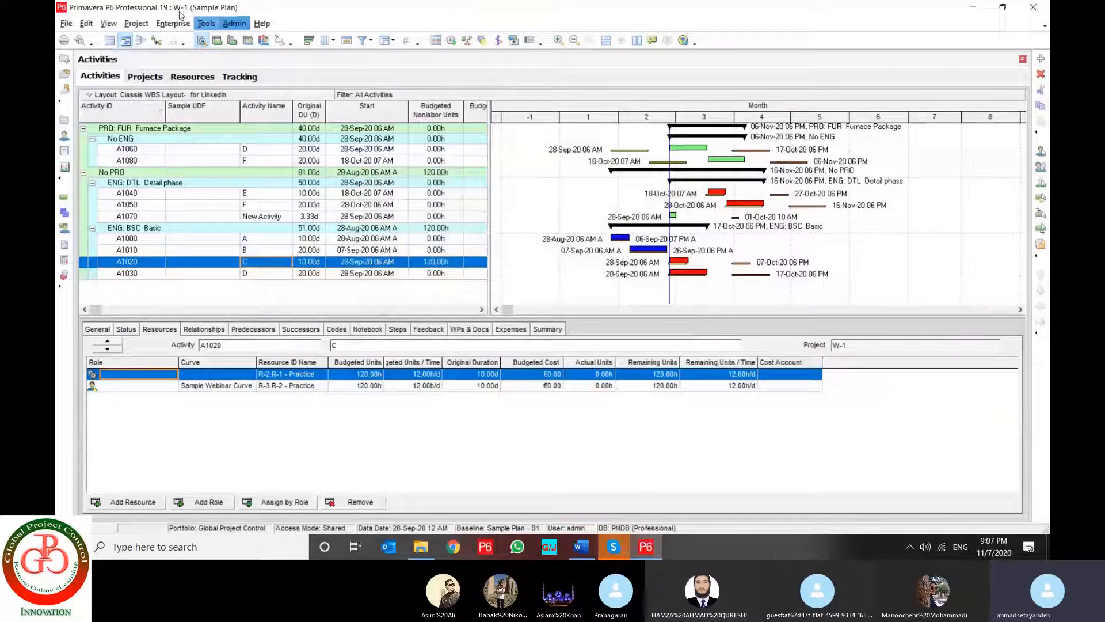
- Open the resource leveling settings and view the fields available as leveling priorities
click(201, 23)
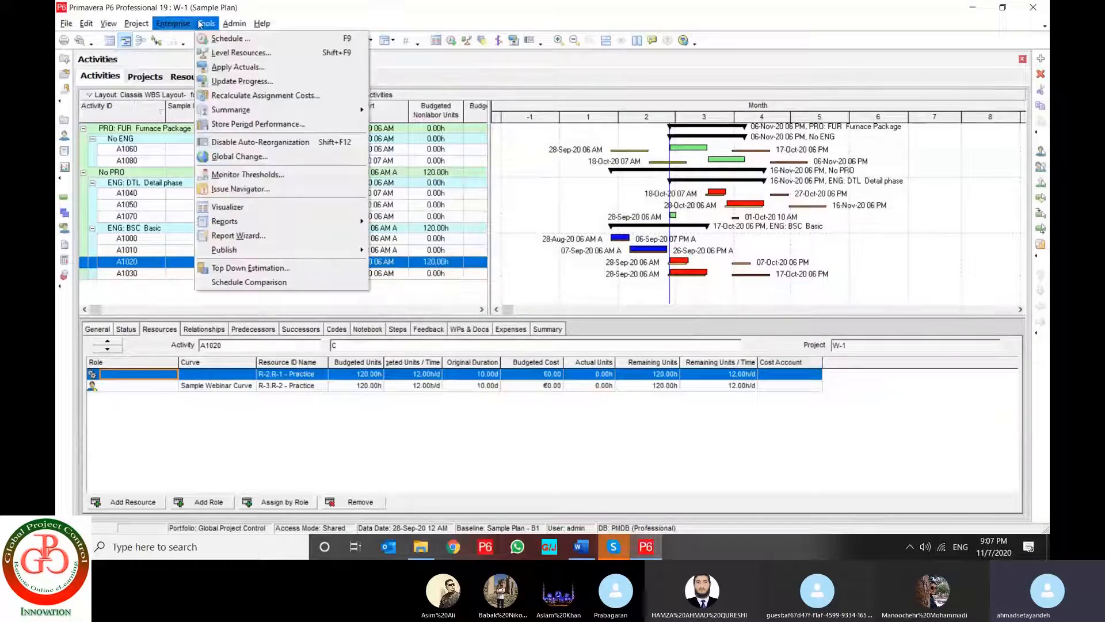
click(240, 53)
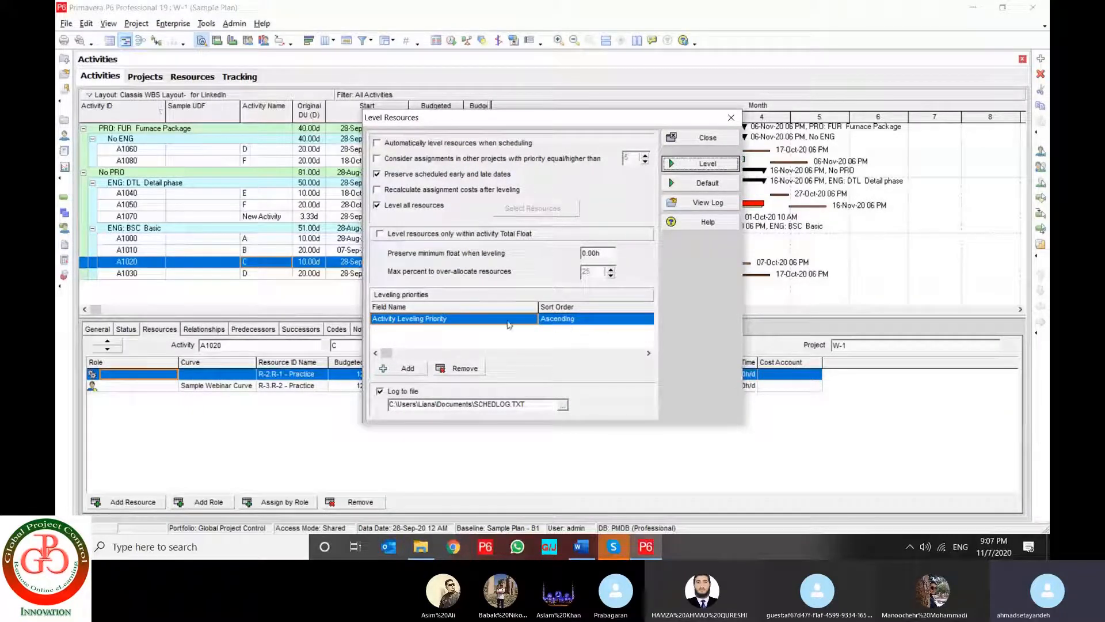
click(401, 321)
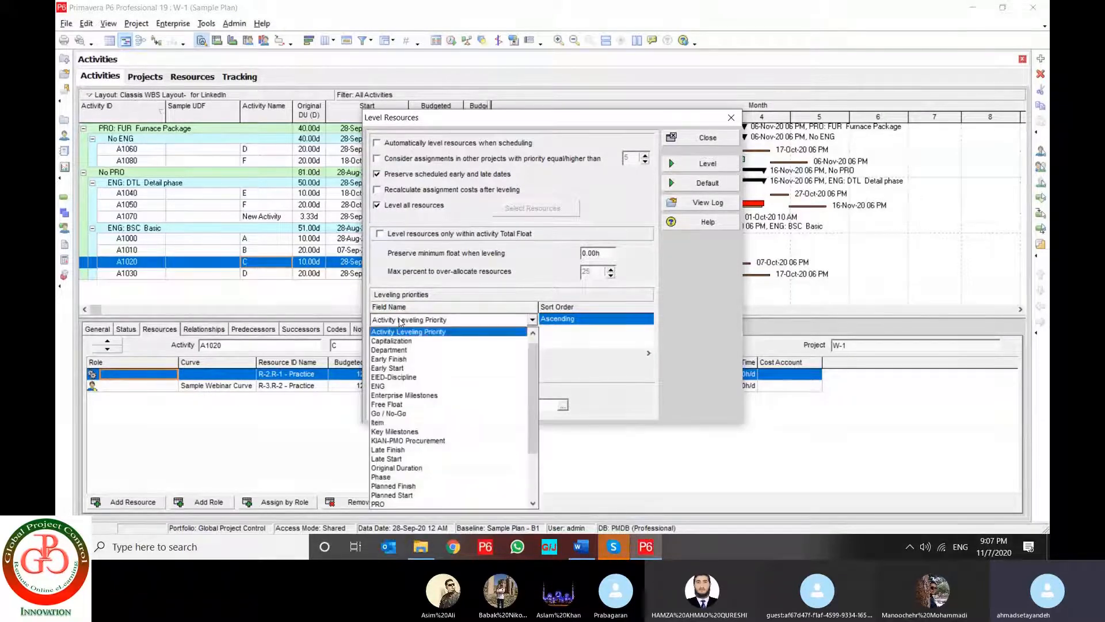
click(400, 323)
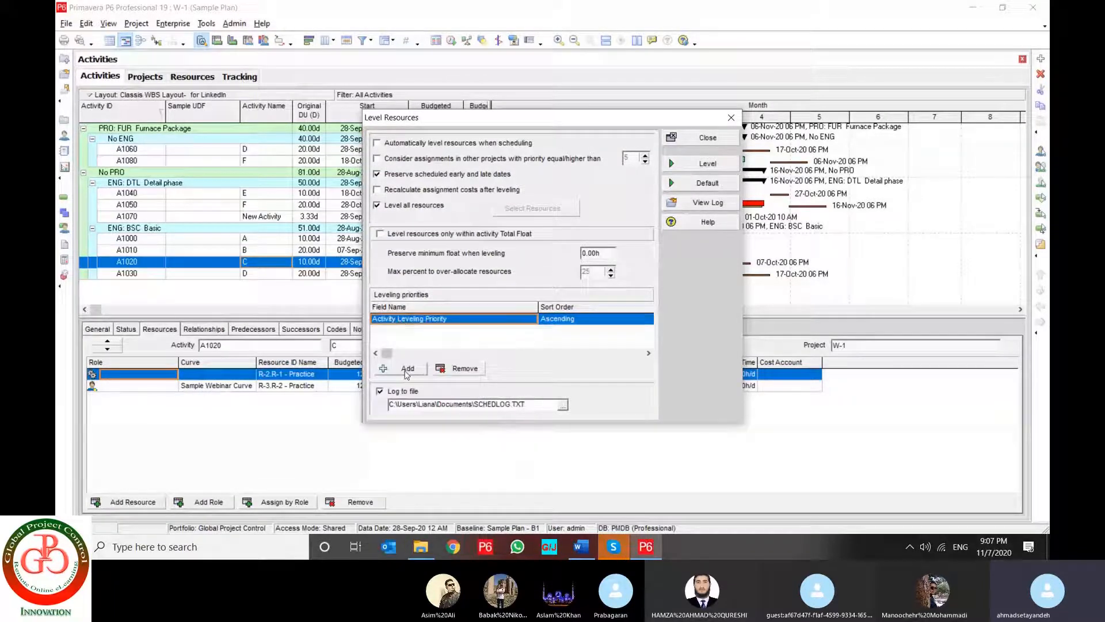
- Level all the project's resources and display the resource usage profile below the activity chart
click(715, 166)
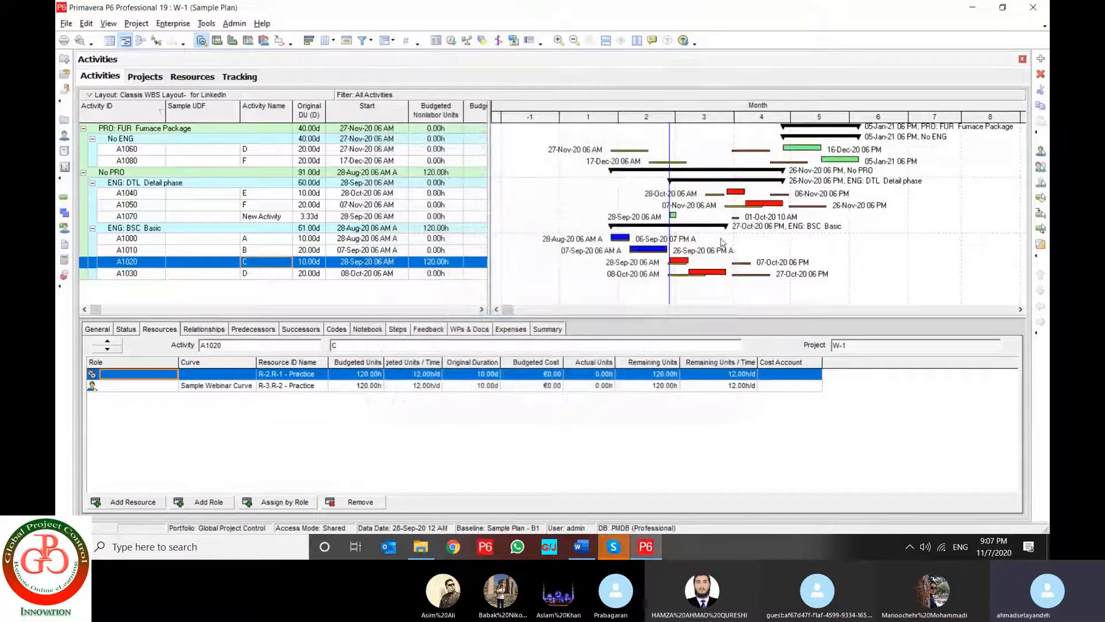
click(821, 251)
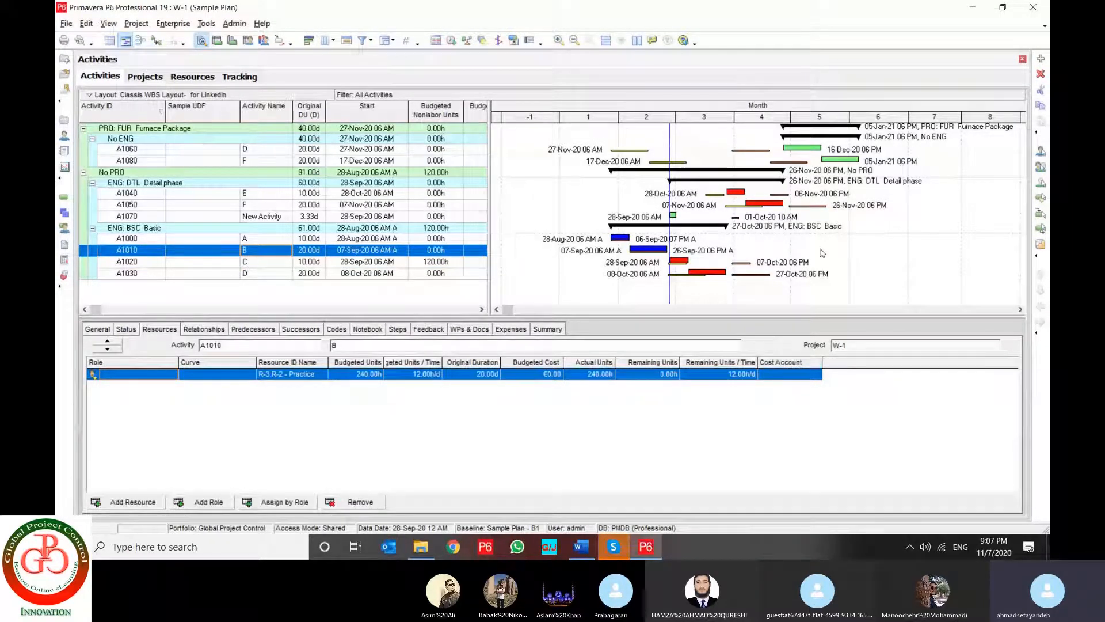
click(263, 41)
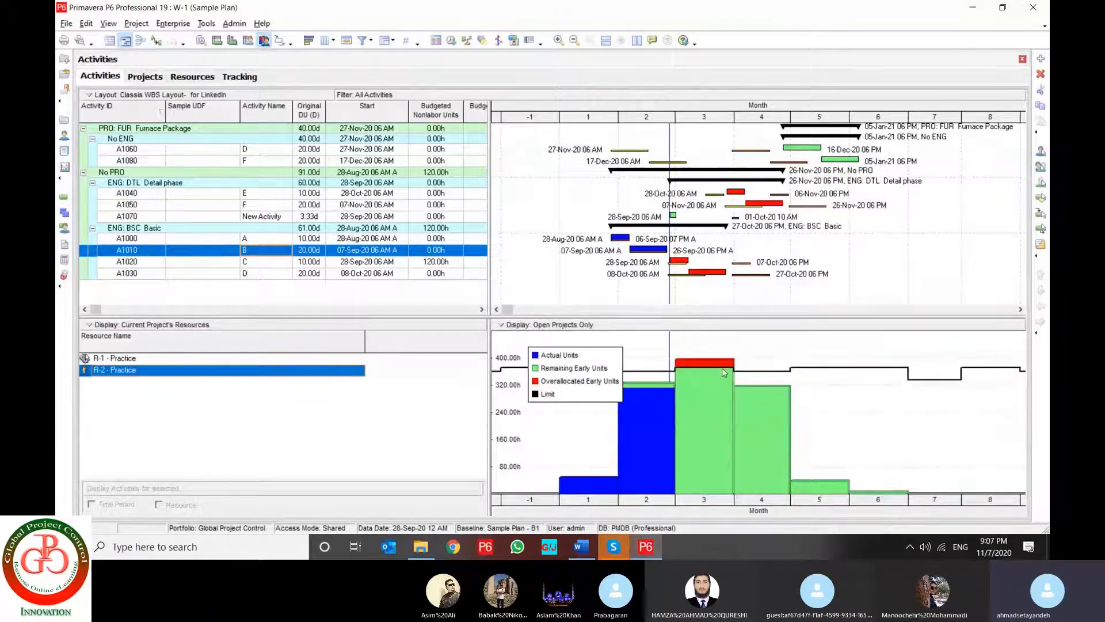
- Reschedule the project with the 28-Sep-20 data date and run the resource leveling again to compare the R-2 - Practice profile
click(452, 41)
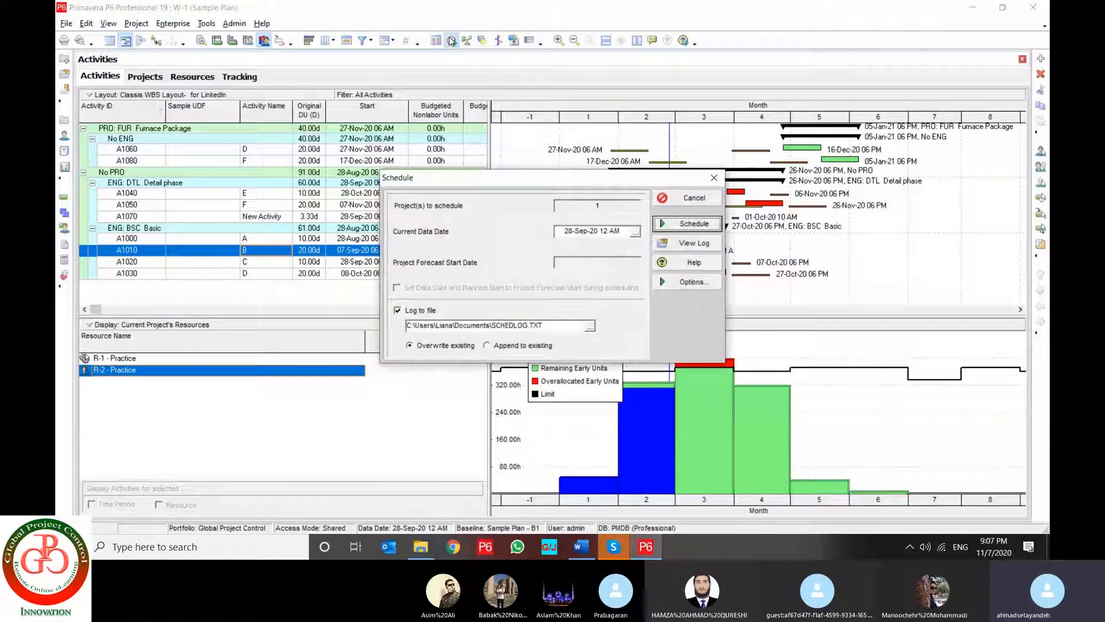
key(Return)
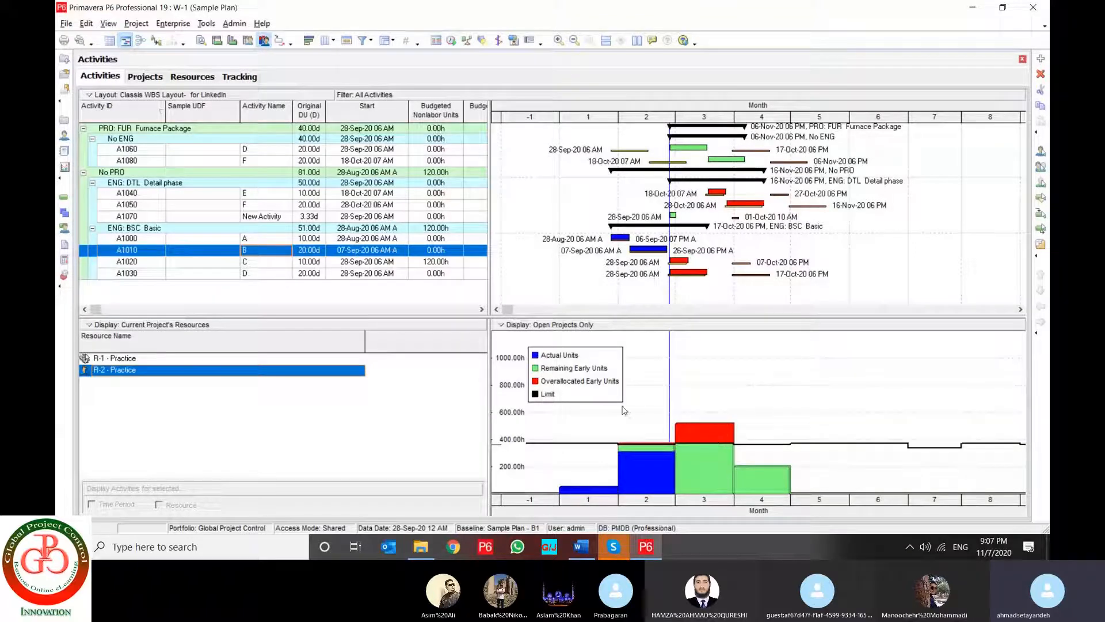
click(201, 24)
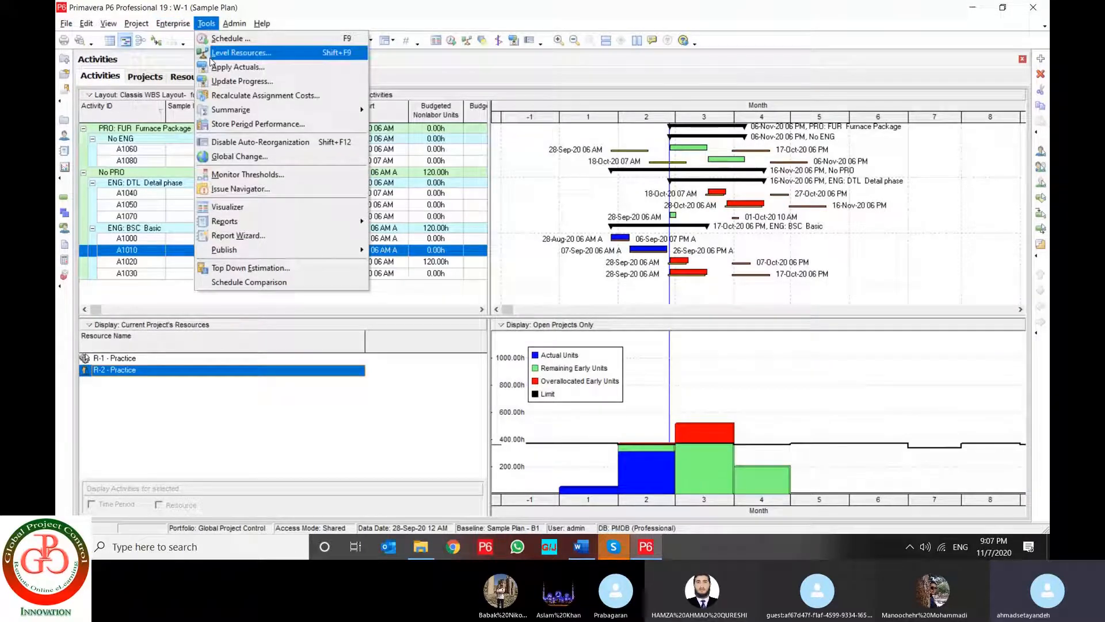
click(230, 54)
click(708, 163)
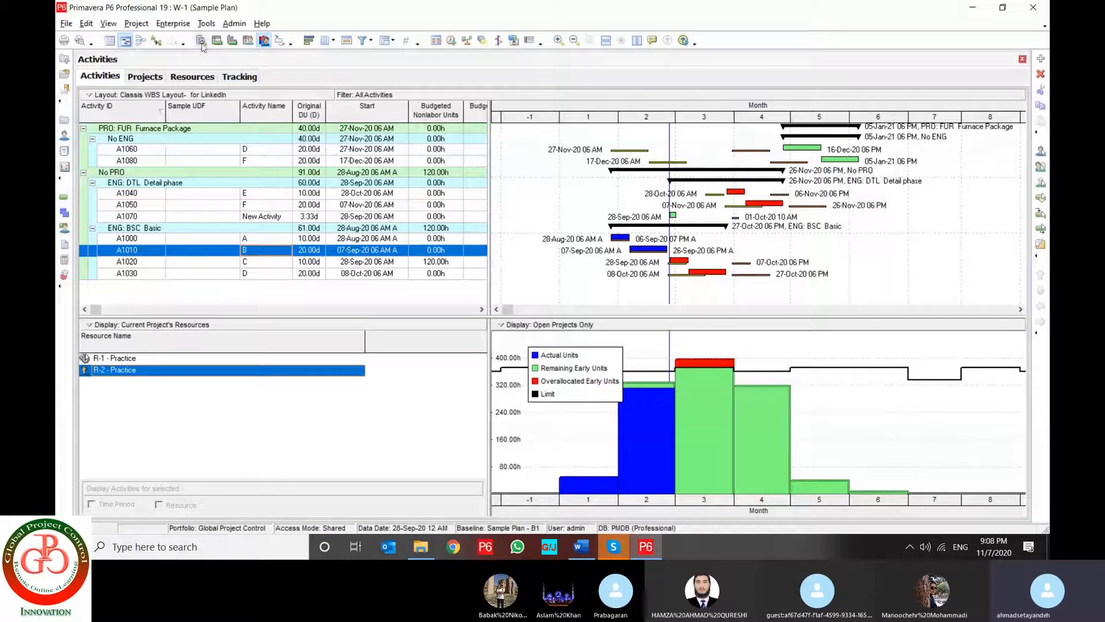
click(179, 23)
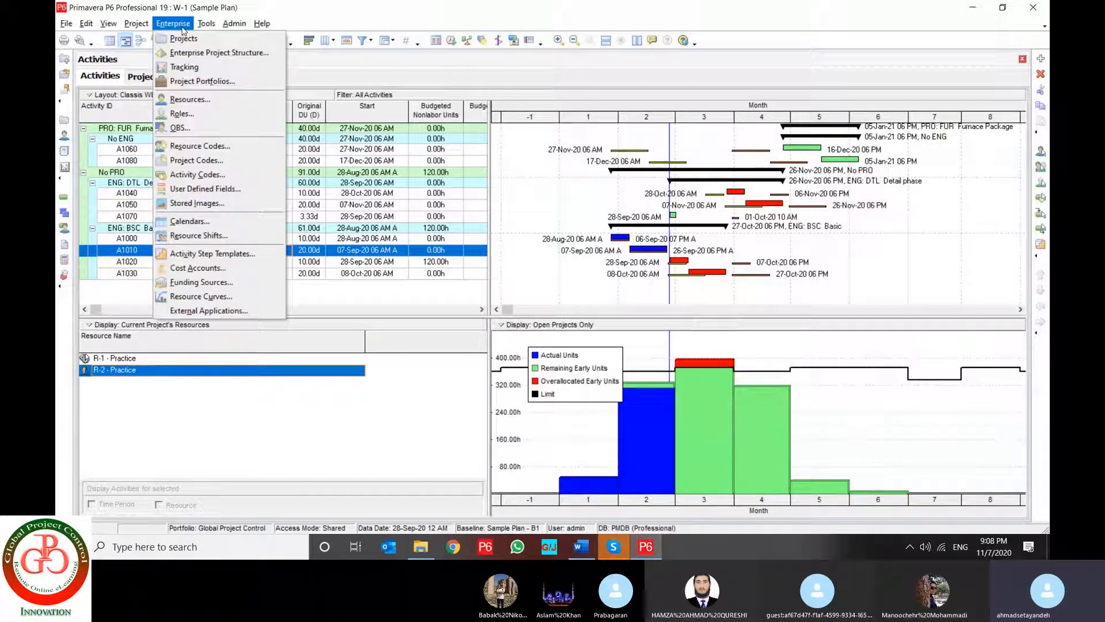
mouse_move(200, 24)
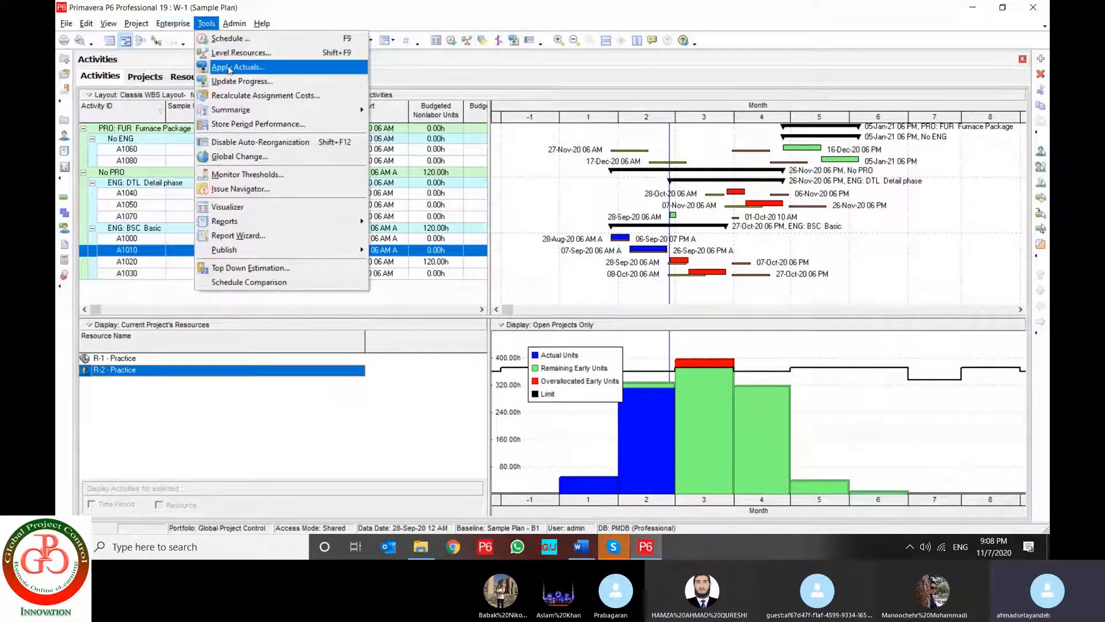
click(350, 19)
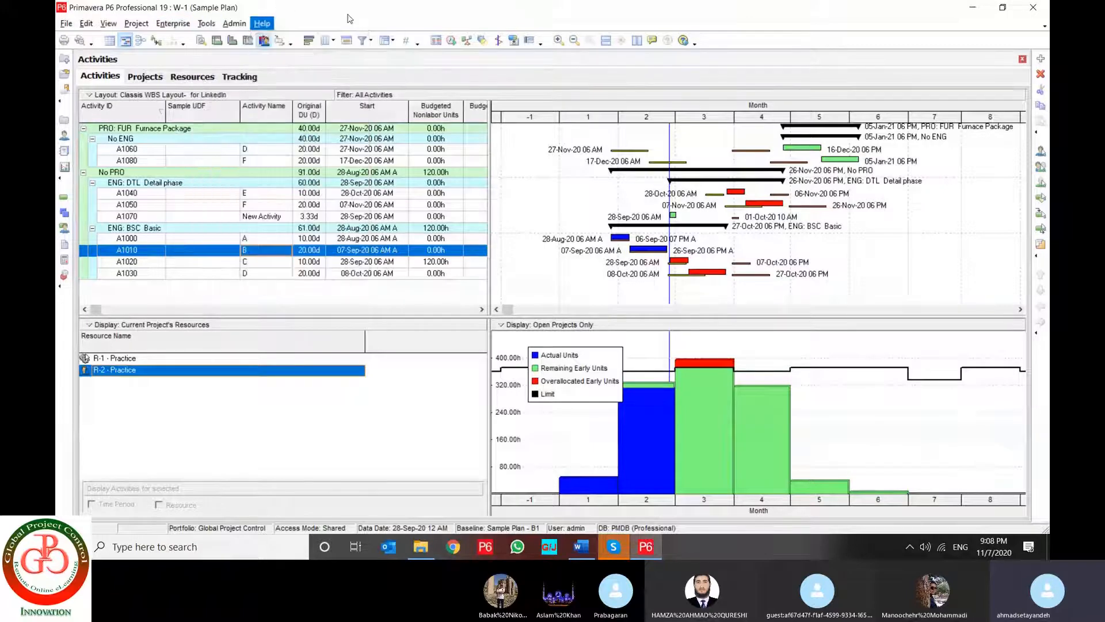
- Reschedule the project and widen the activity table to expose the labor units and percent complete columns
click(452, 40)
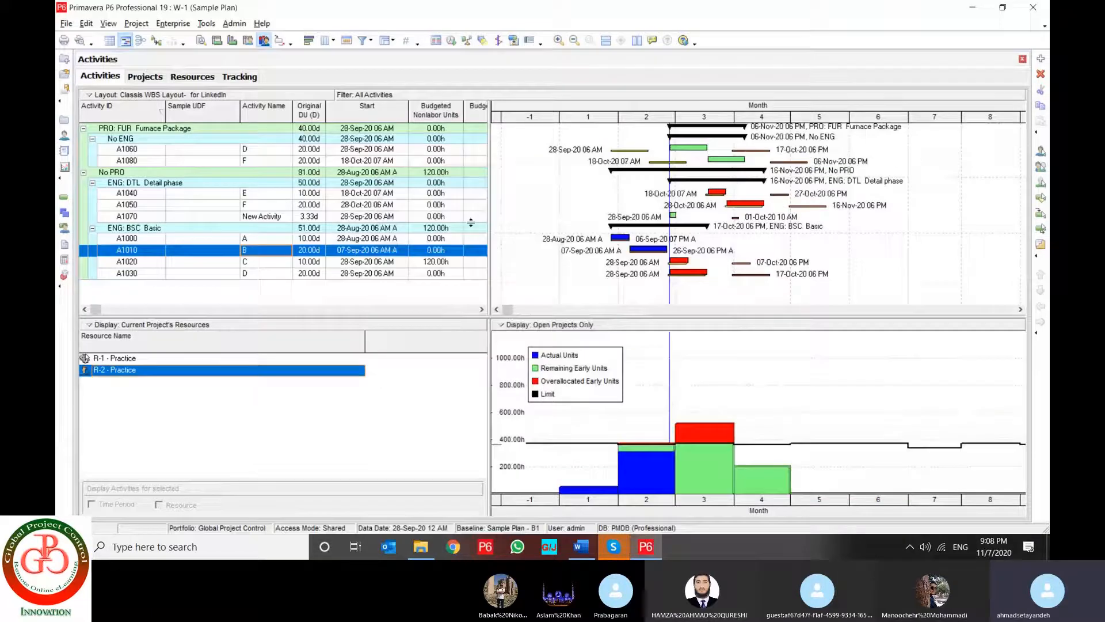
drag(729, 247, 729, 247)
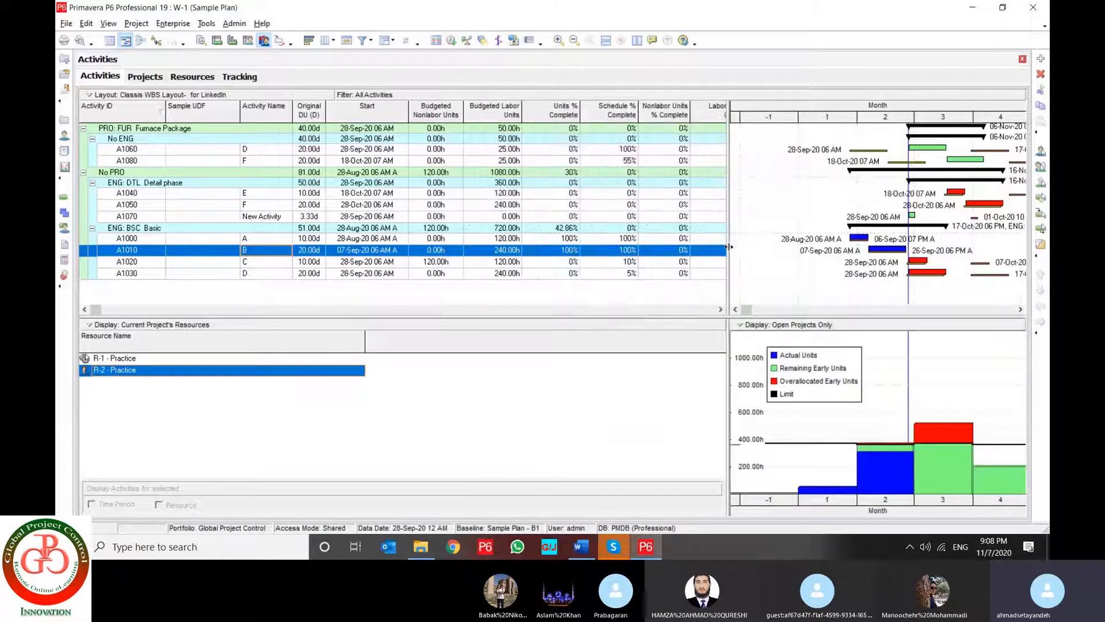
click(503, 176)
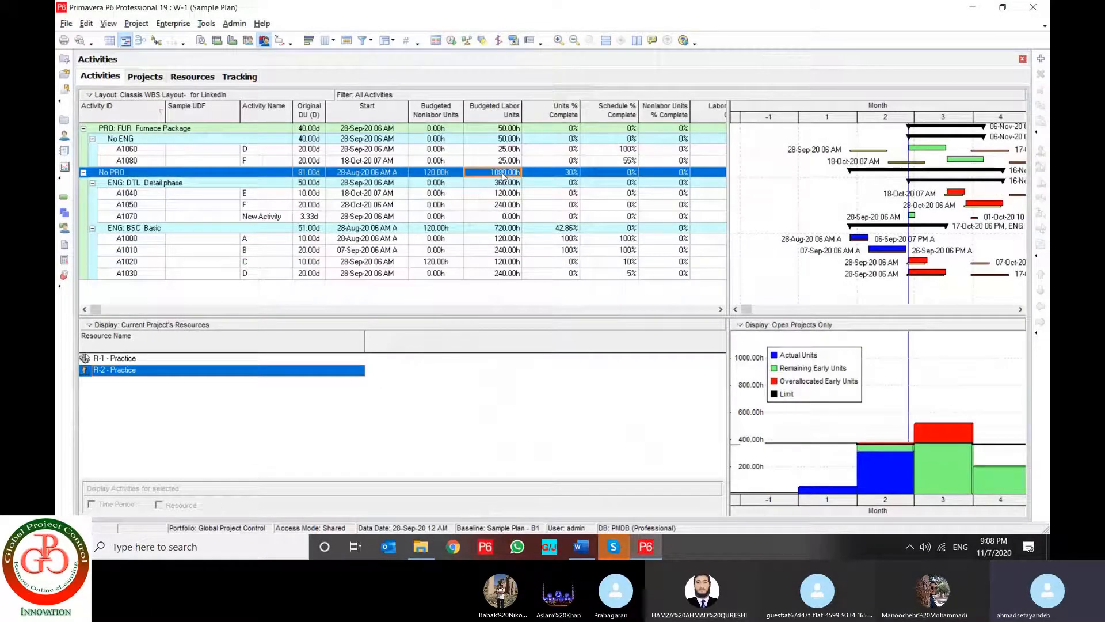
- Open the Apply Actuals settings, view the new data date's calendar for the Sample Plan project, and cancel out
click(168, 27)
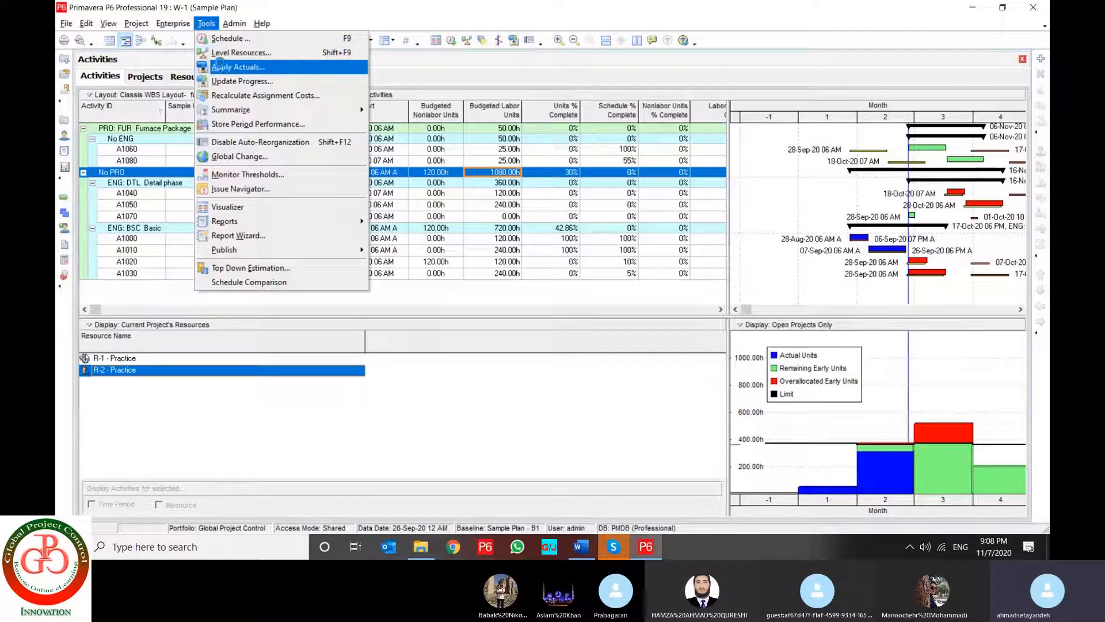
key(Escape)
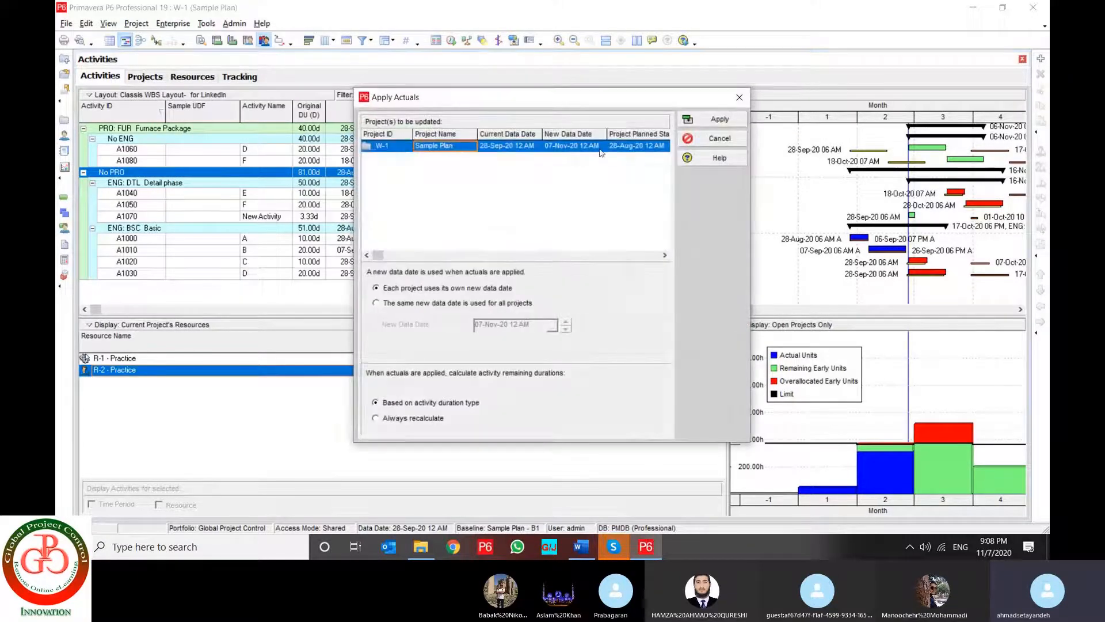
click(601, 152)
click(601, 148)
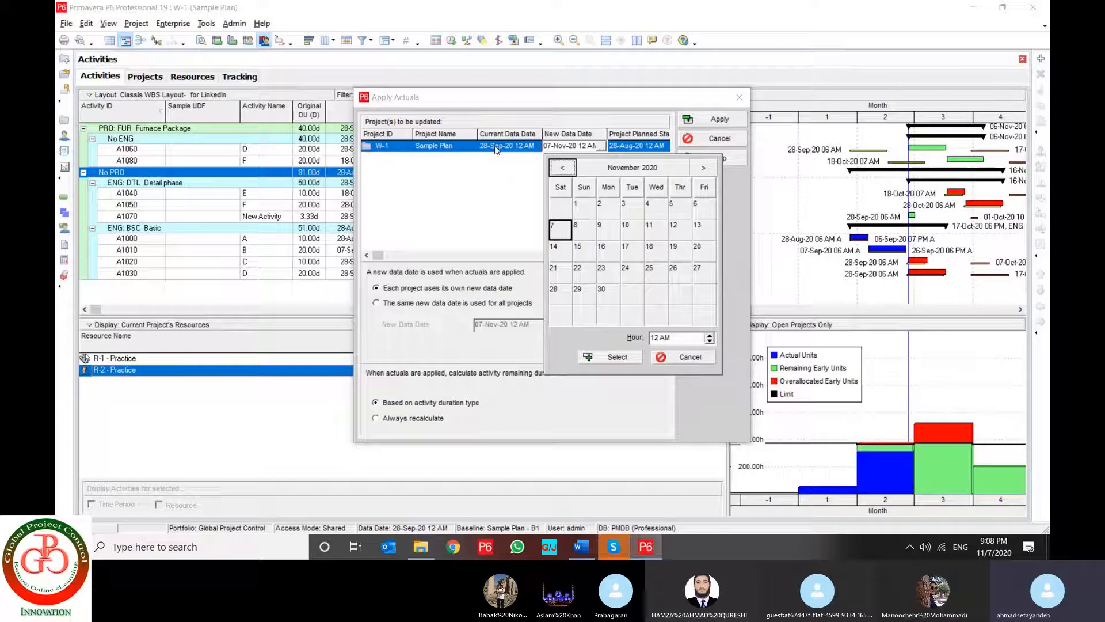
click(690, 357)
click(718, 139)
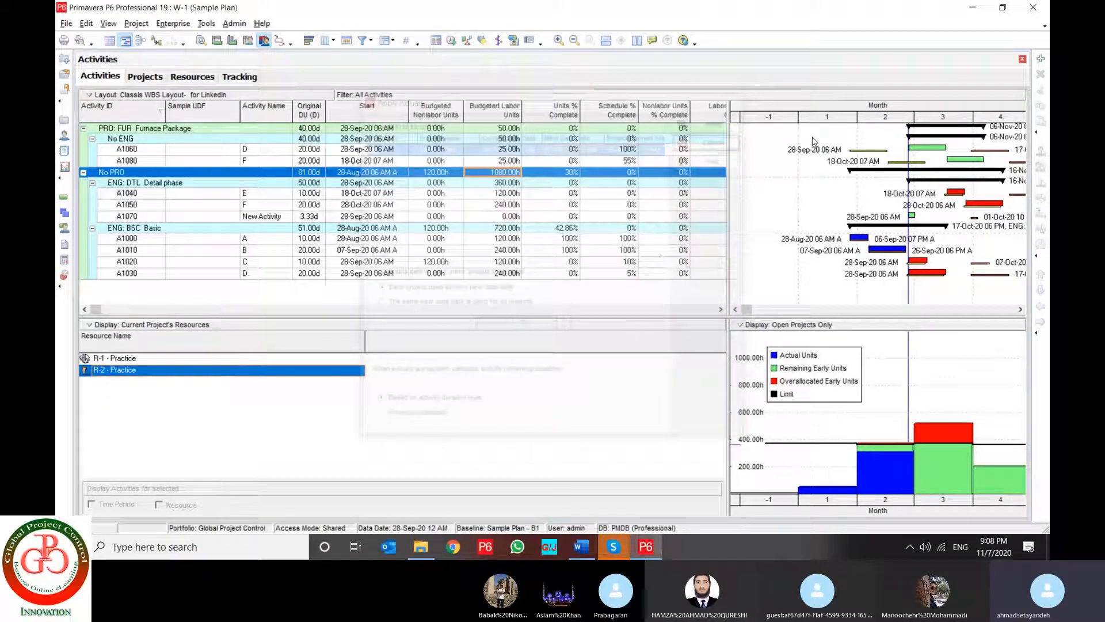
- Switch the Gantt timescale to primary calendar dates with a Year/Month interval, widen the months and give the chart more room
right_click(847, 119)
click(887, 171)
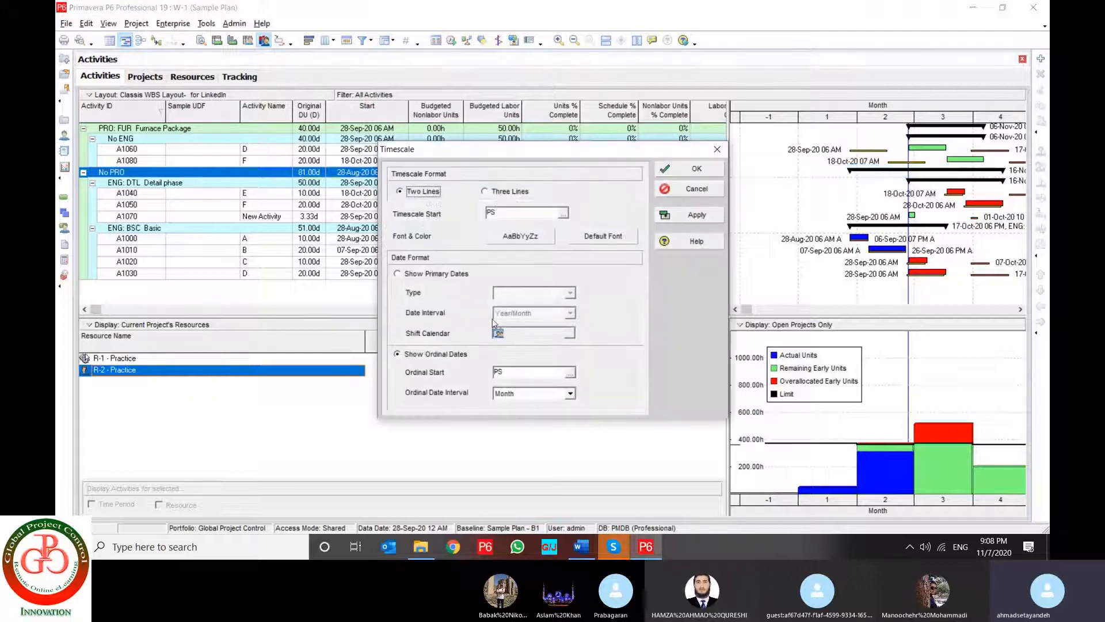
click(428, 274)
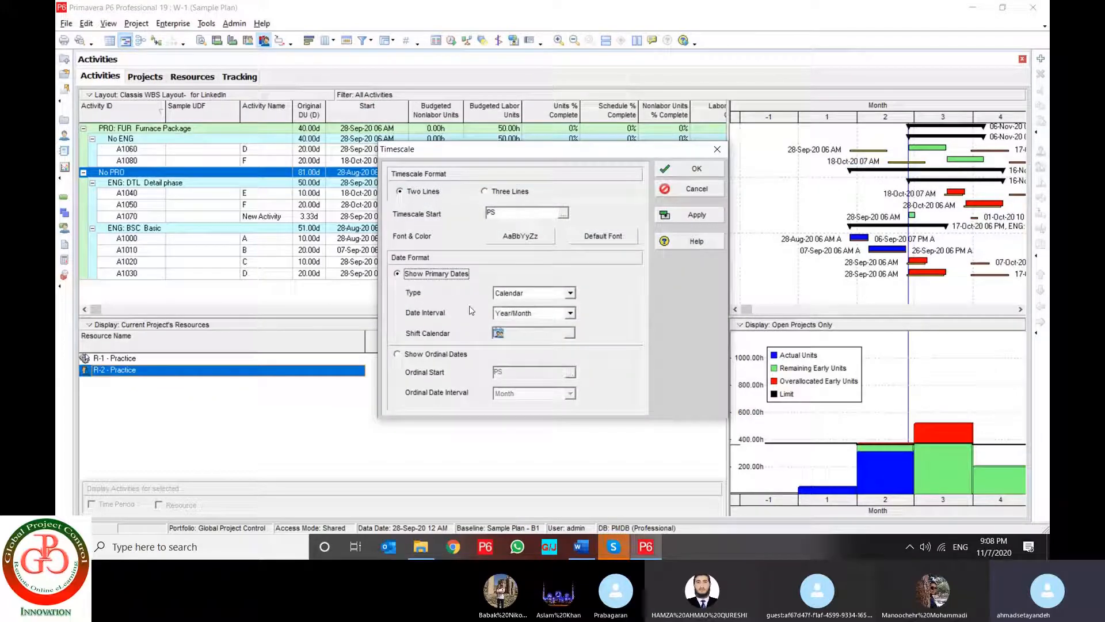
click(690, 214)
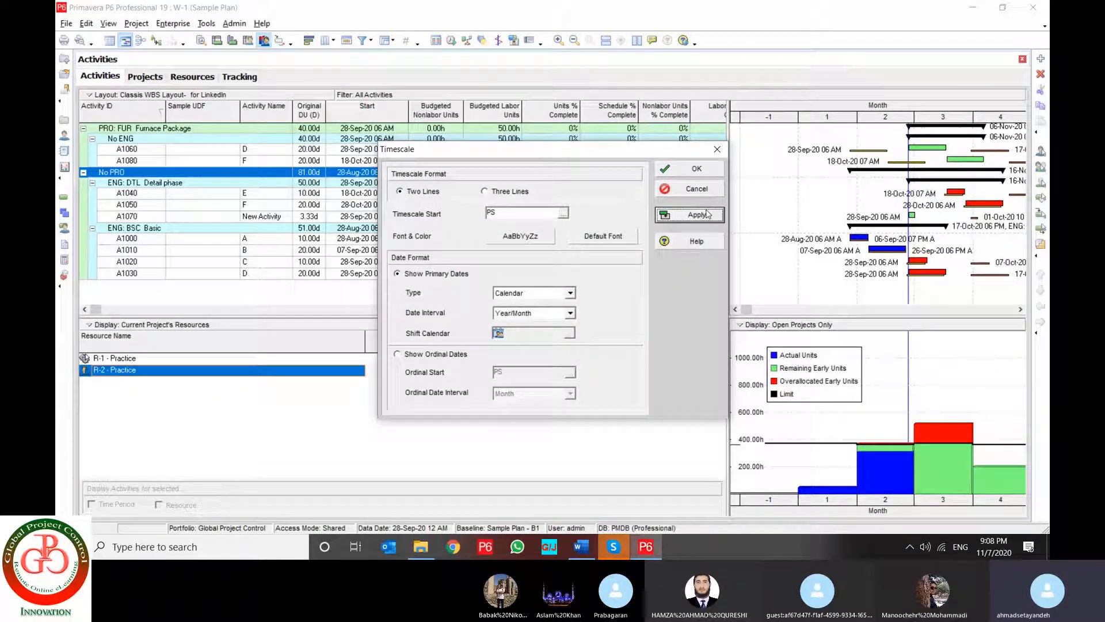
click(693, 168)
drag(776, 119, 846, 119)
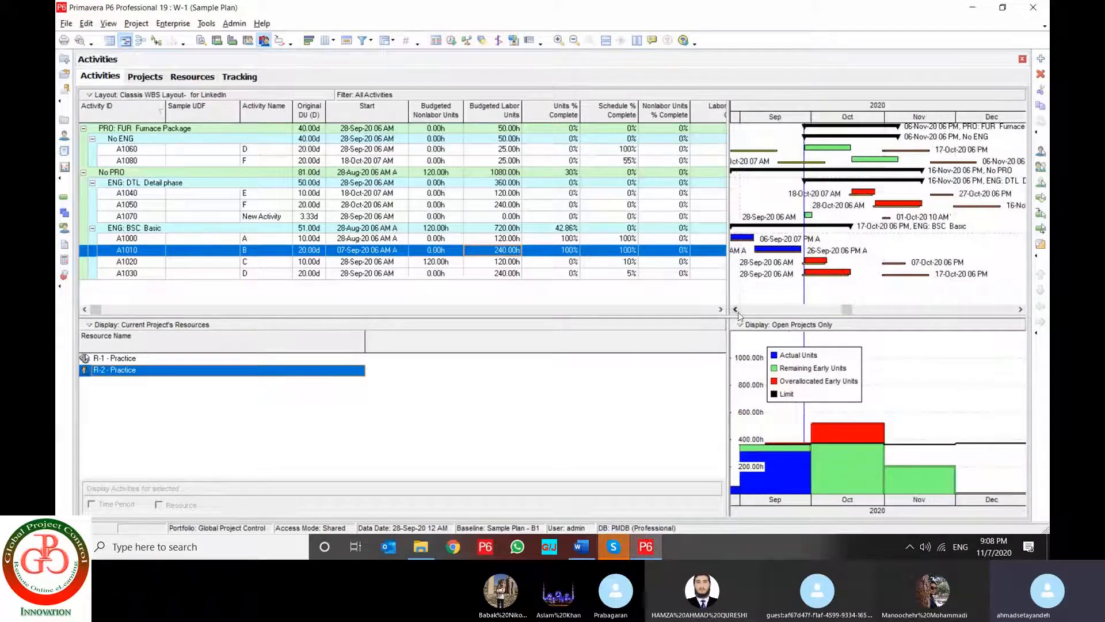
drag(729, 300, 691, 299)
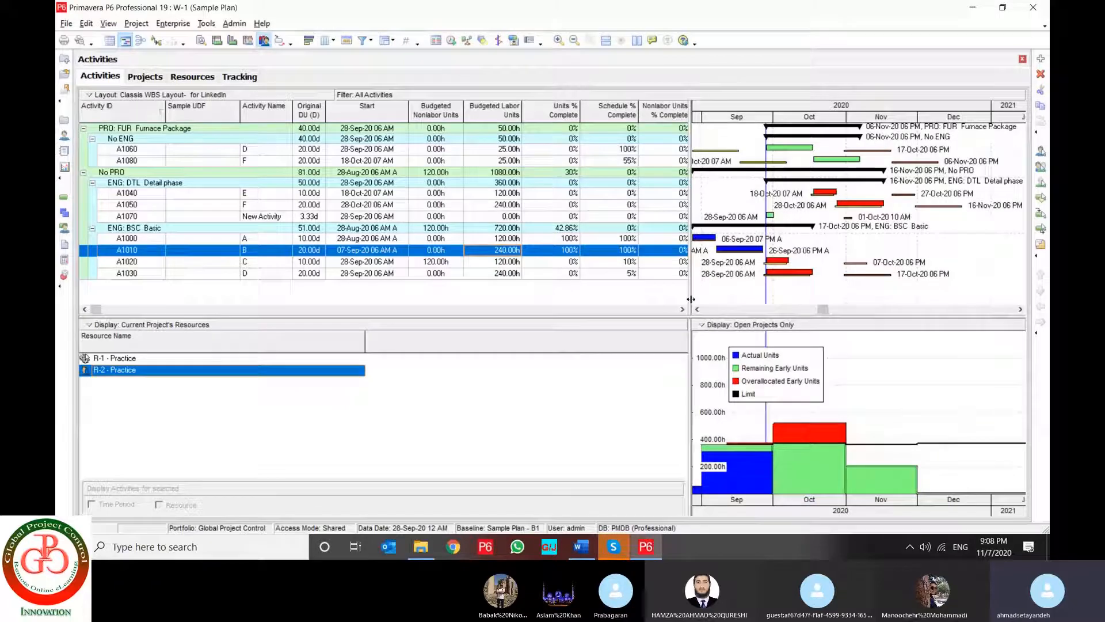
- Apply actuals to the Sample Plan project with a new data date of 31-Oct-20, based on activity duration type
click(206, 23)
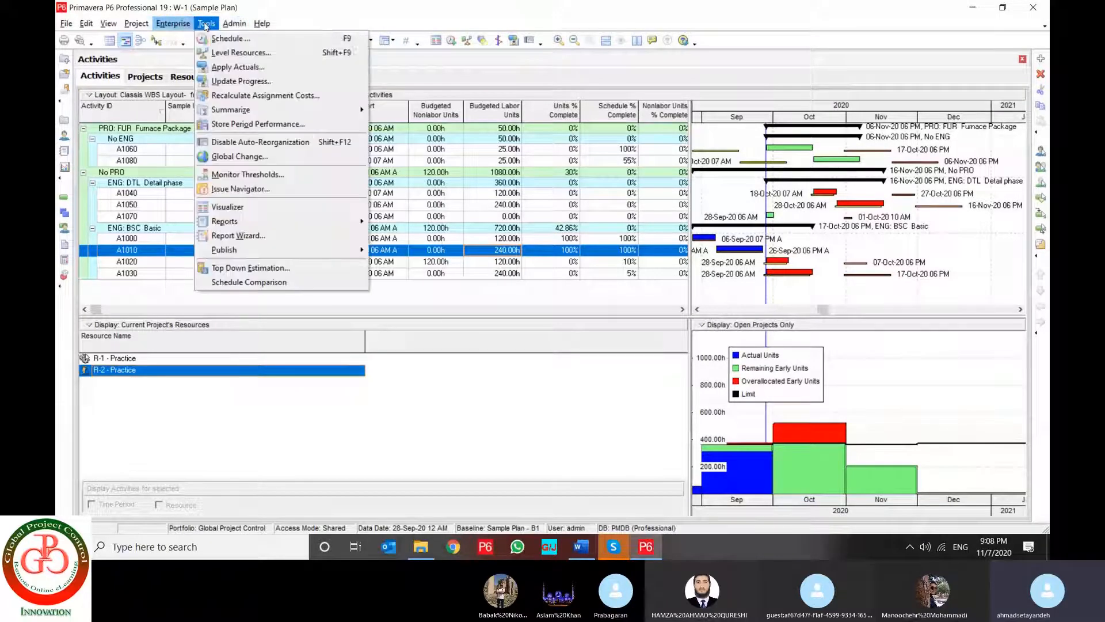
click(236, 68)
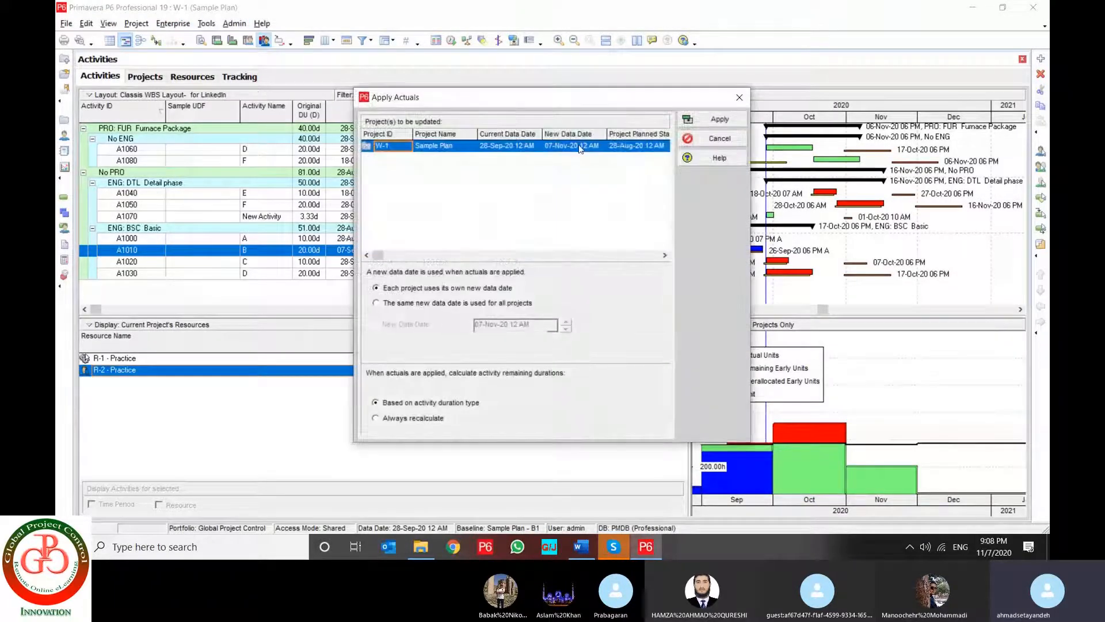
click(595, 147)
click(595, 147)
click(601, 148)
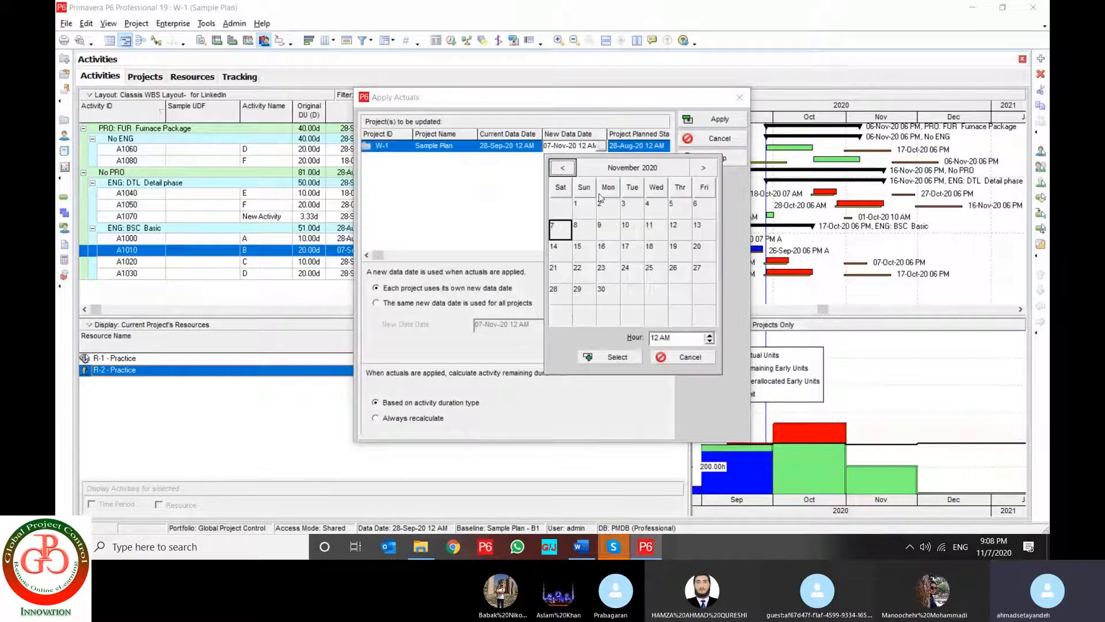
click(562, 168)
click(560, 316)
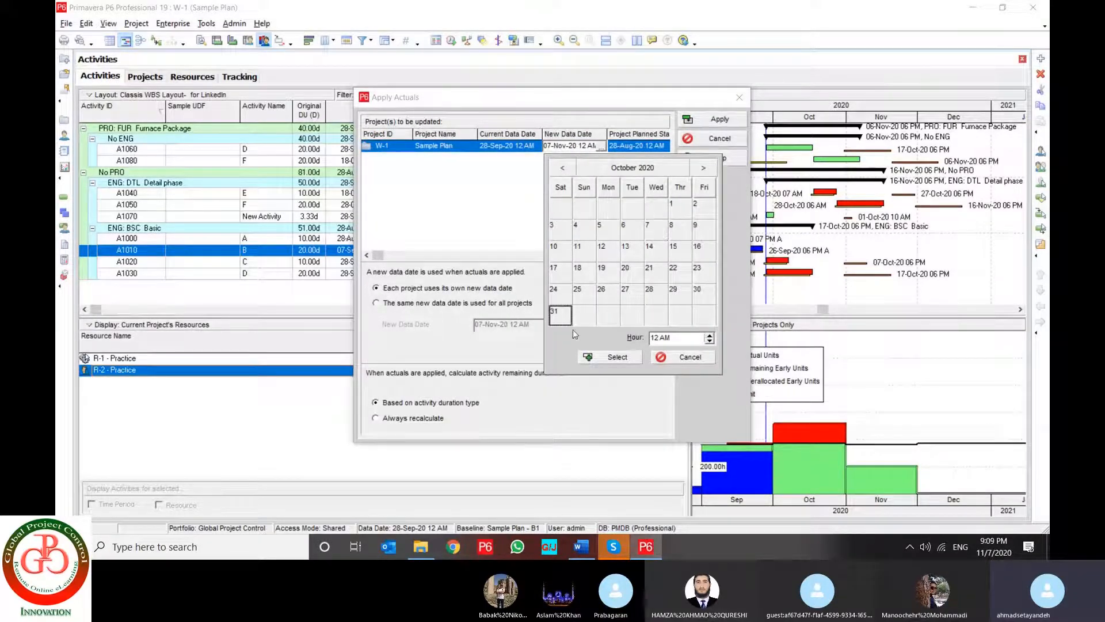
click(615, 358)
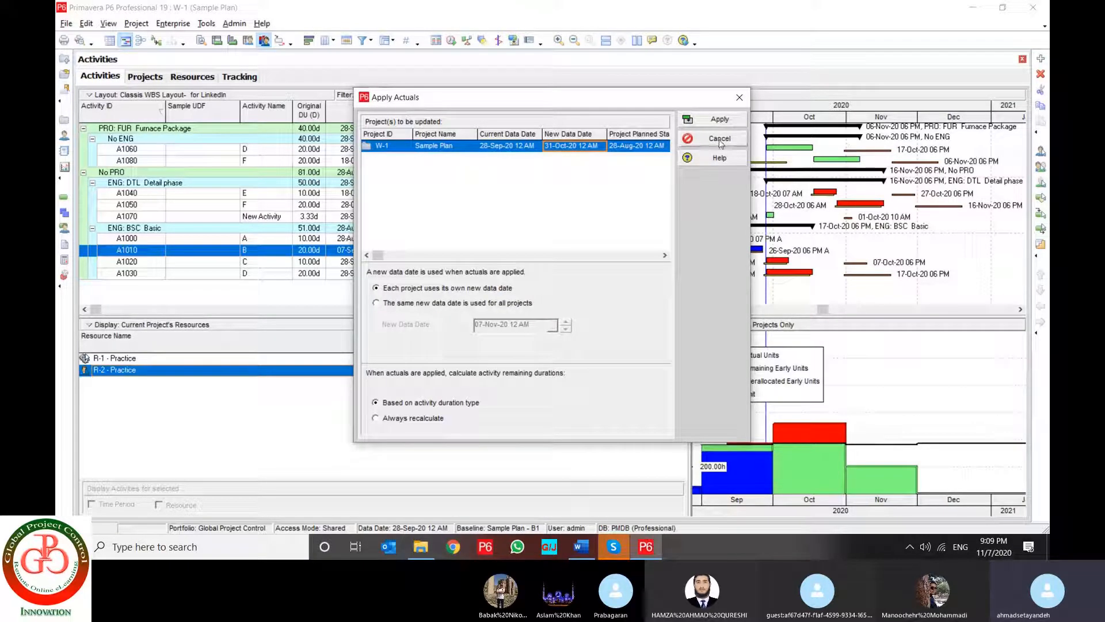
click(718, 120)
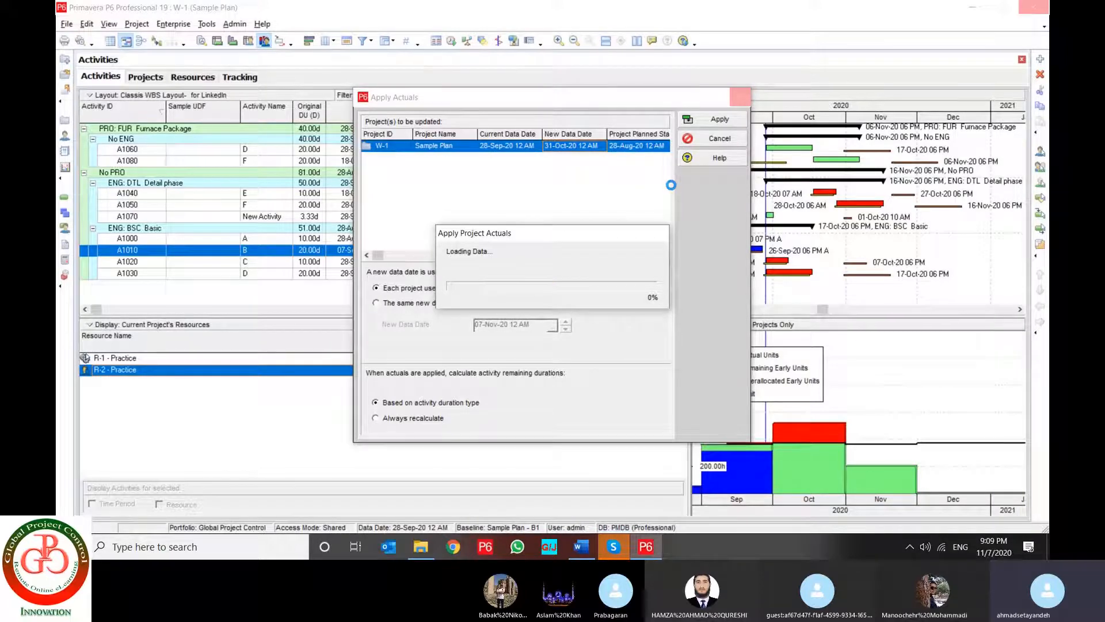
click(624, 290)
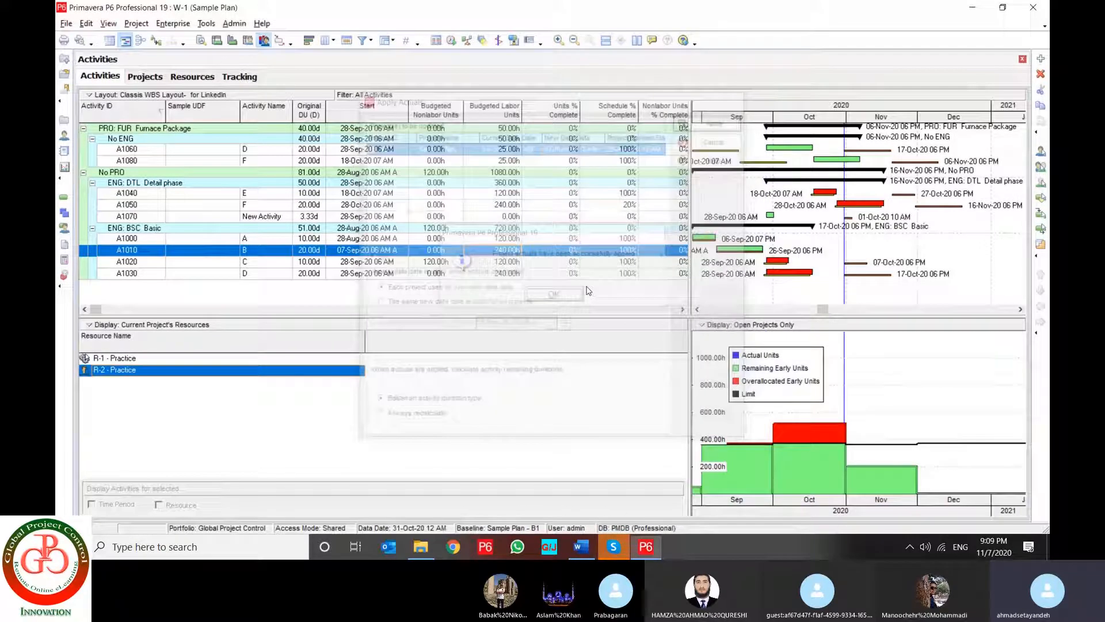
- Compare the Schedule % Complete of activities A1060, A1040, A1050 and A1000 to A1030 with their bars and the data date
click(623, 150)
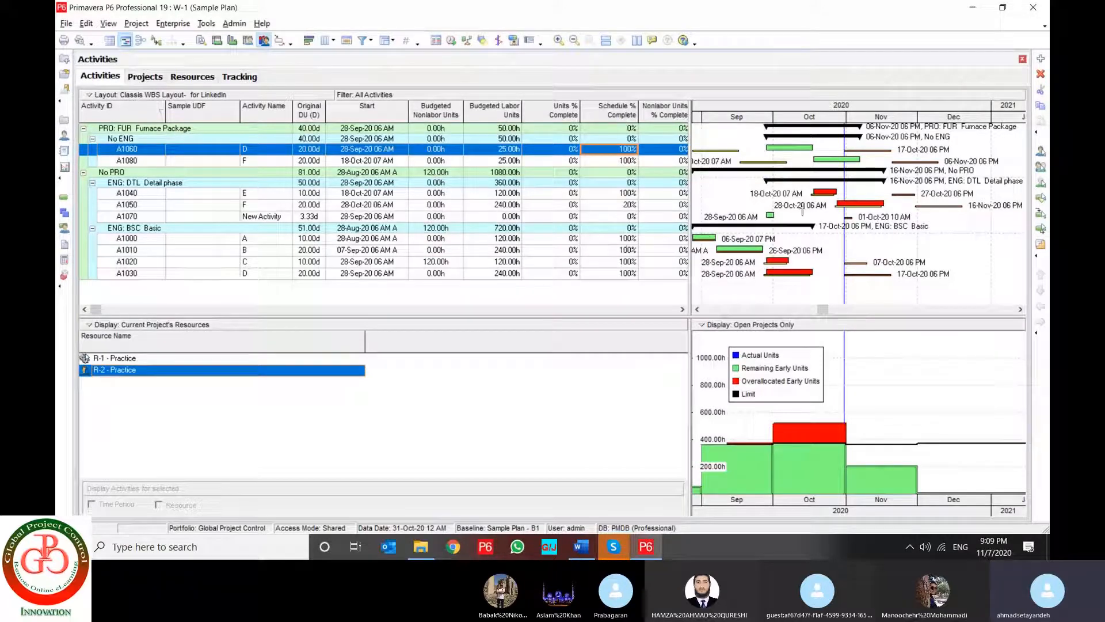
click(620, 196)
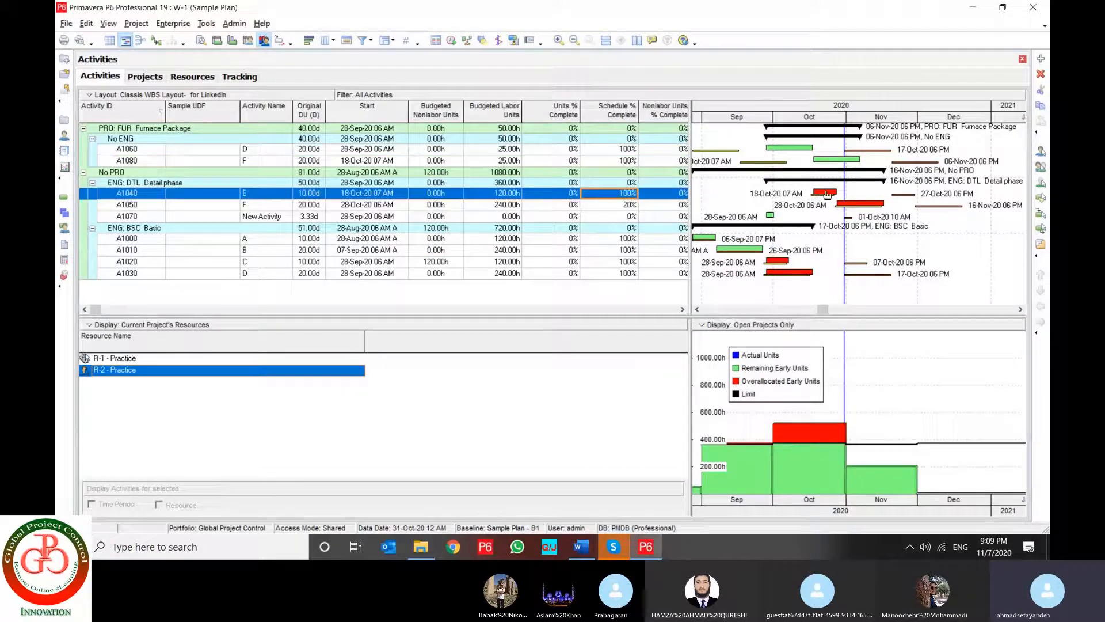
click(623, 207)
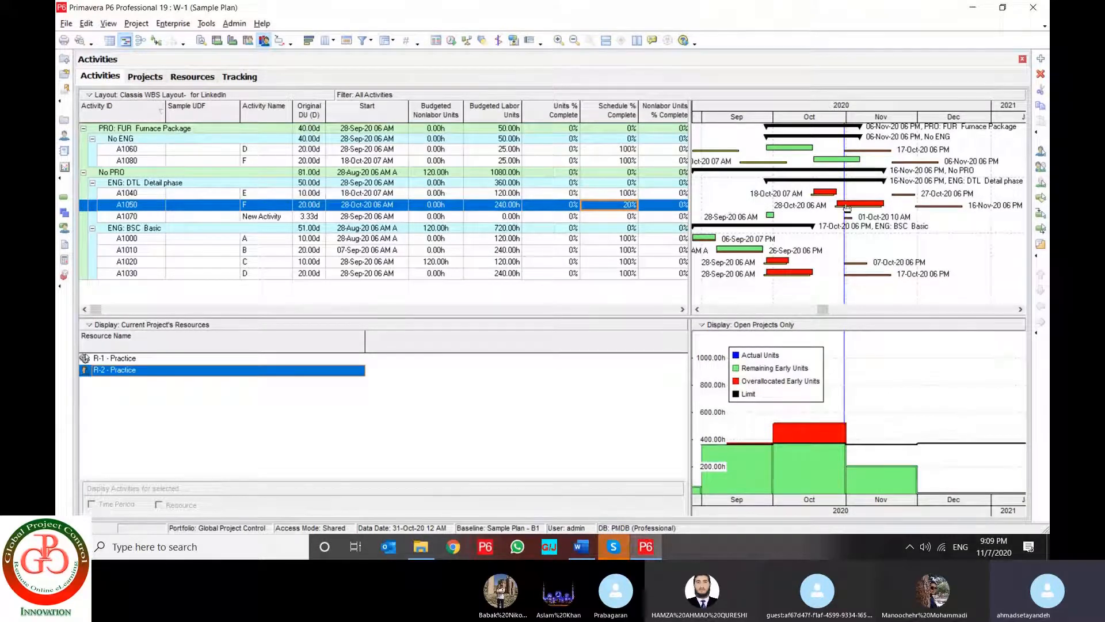
click(627, 240)
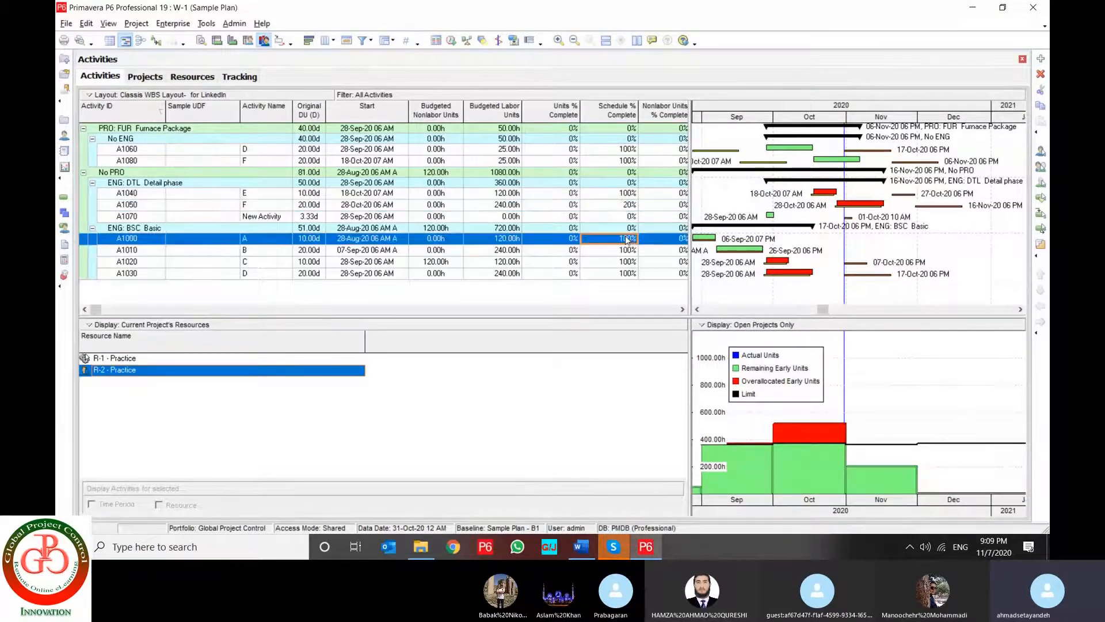
click(625, 251)
click(626, 262)
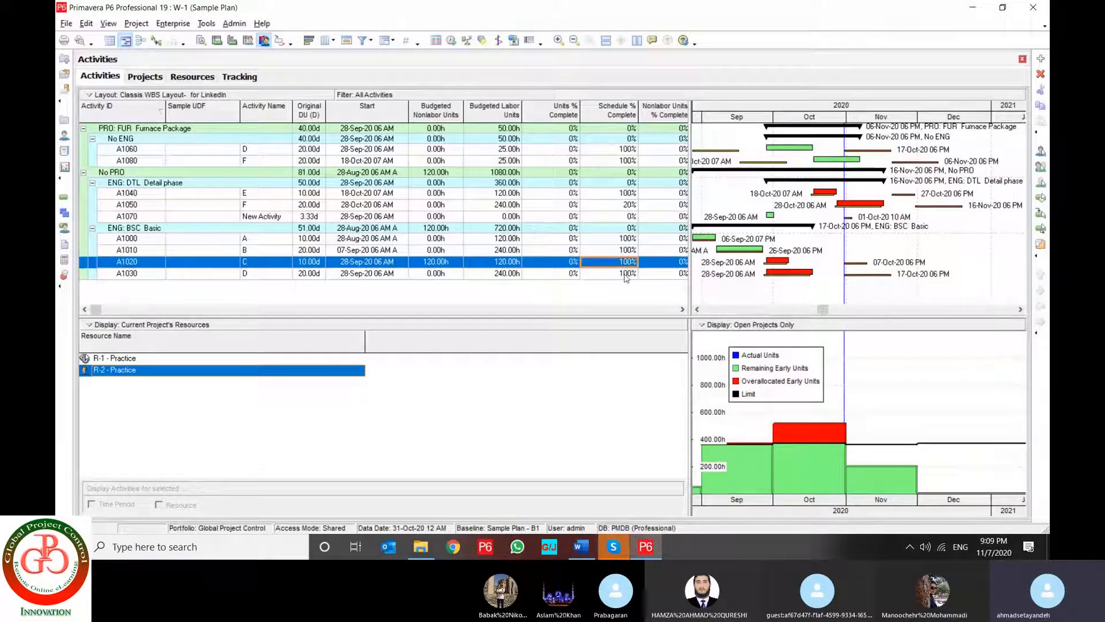
click(627, 274)
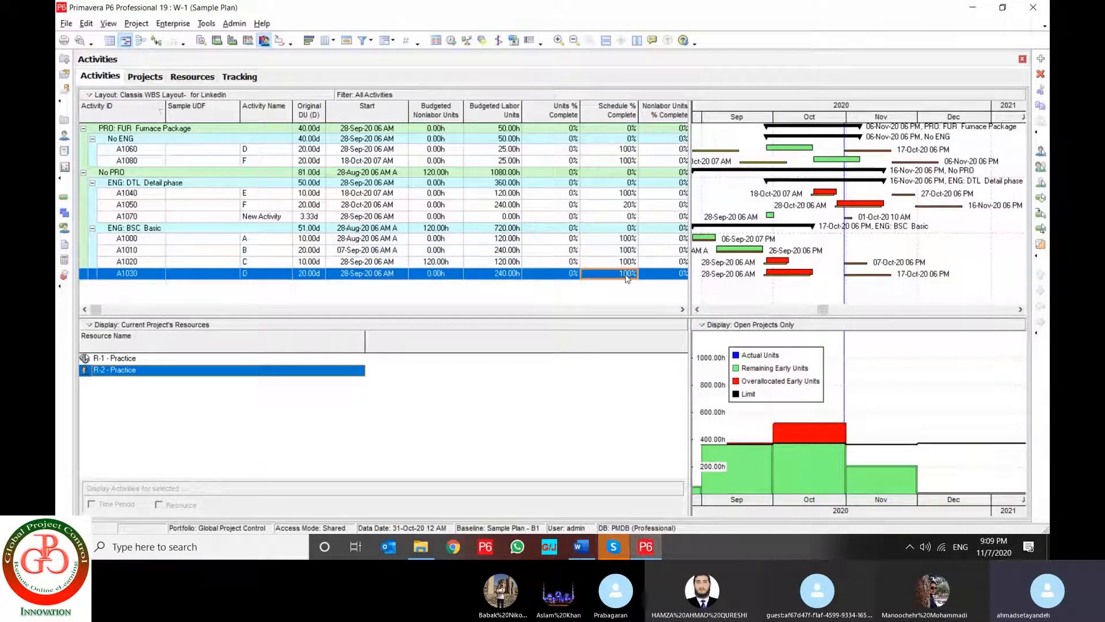
- Open the Update Progress settings for the project, view the progress and duration options, and close them
click(206, 23)
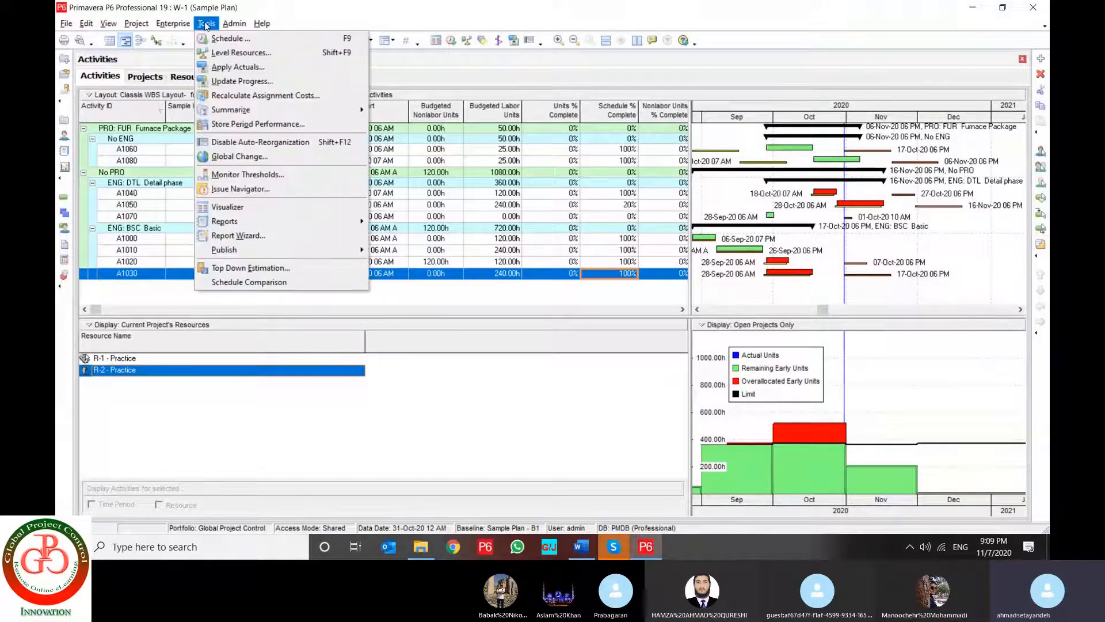
click(230, 82)
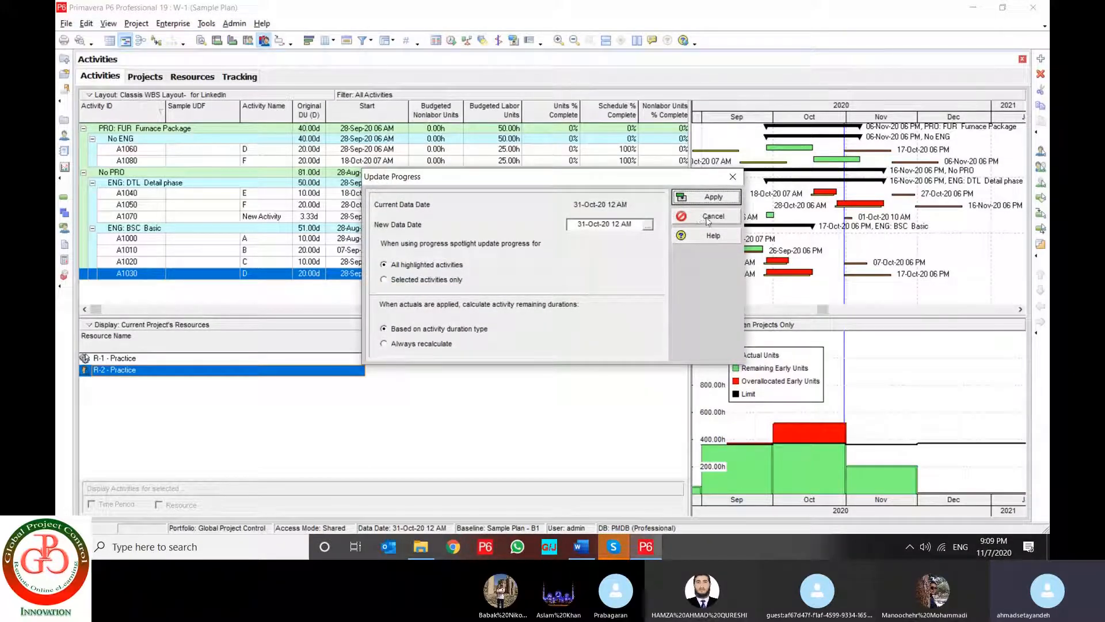
click(710, 197)
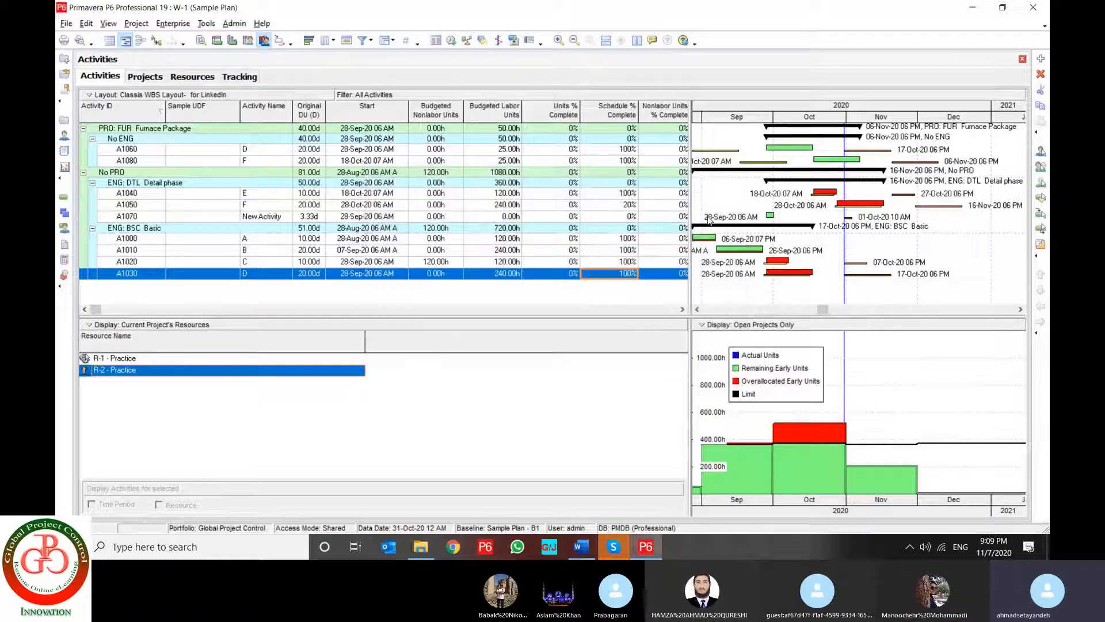
- Update progress to 31-Oct-20 for selected activity A1060 only, based on activity duration type, and reschedule the project
click(426, 151)
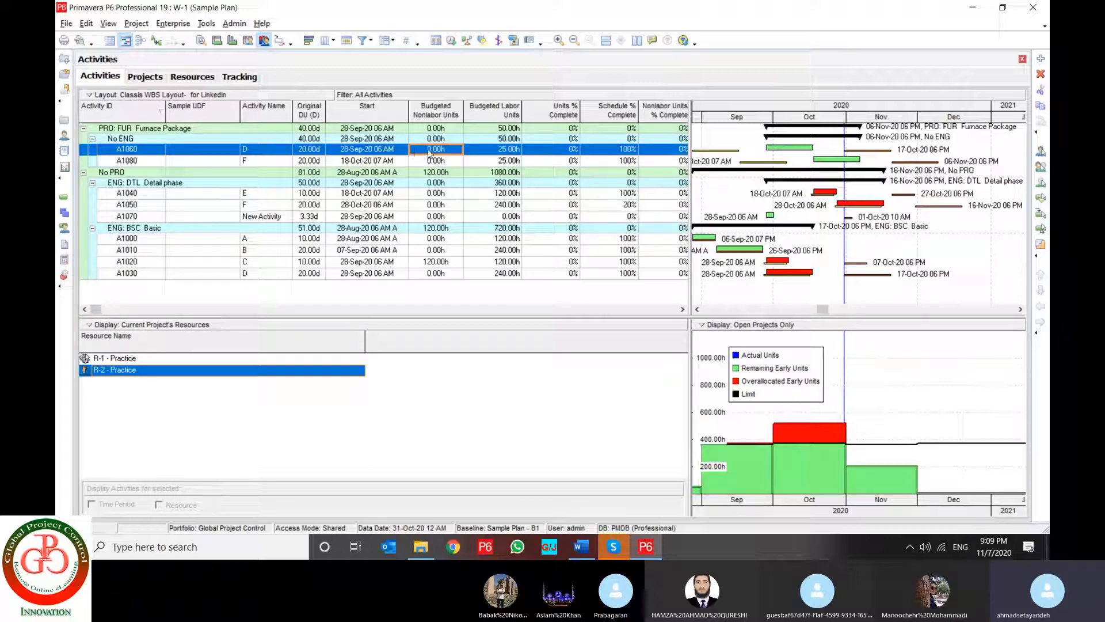
click(207, 25)
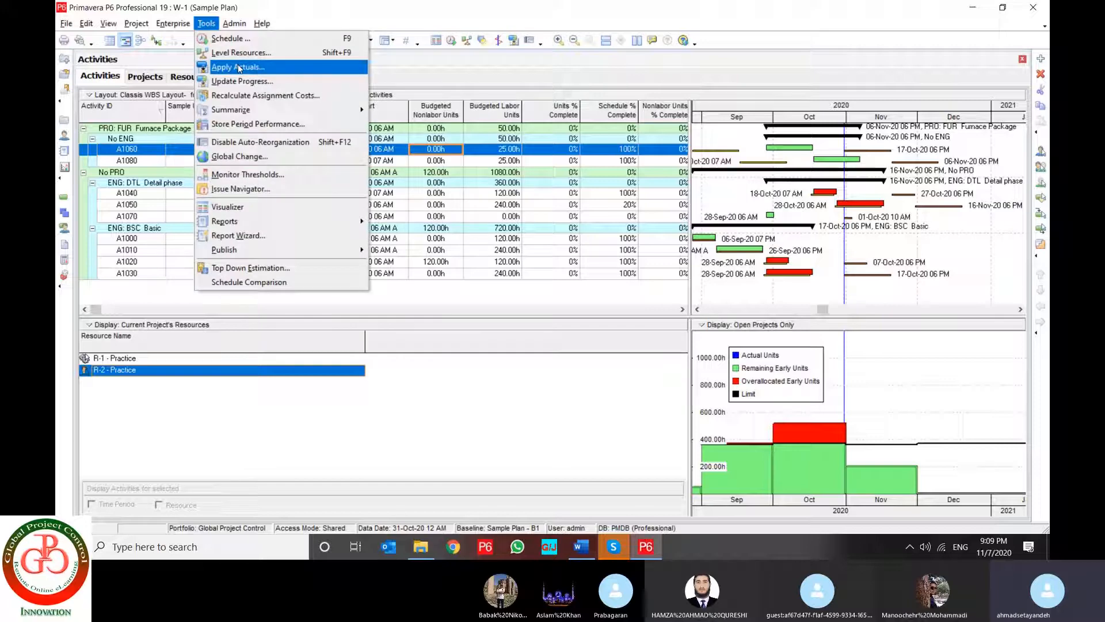
click(244, 81)
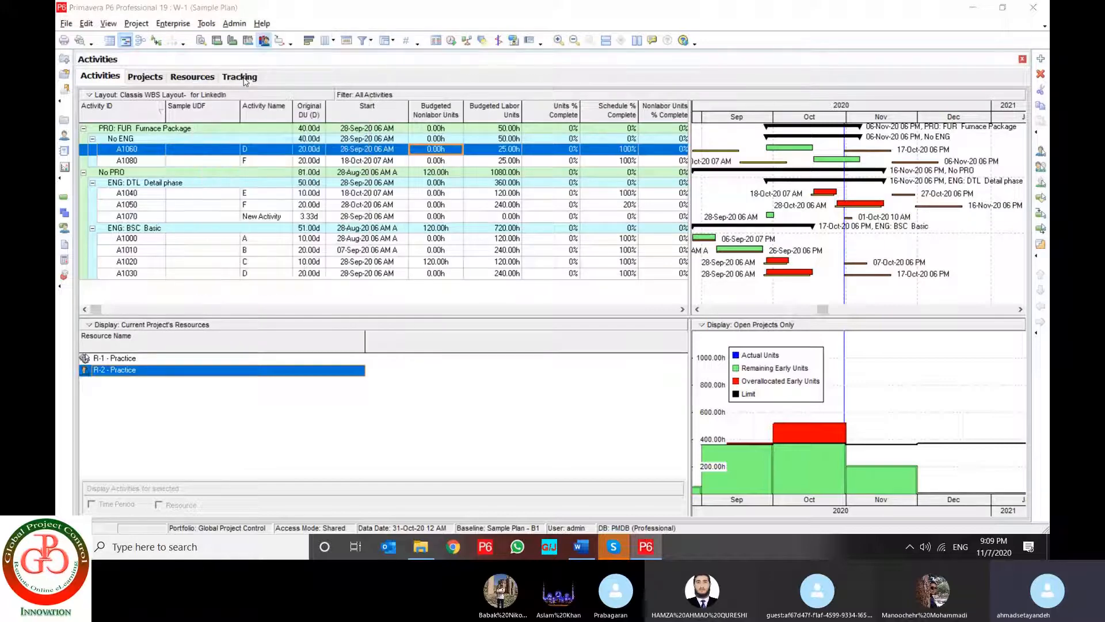
click(411, 266)
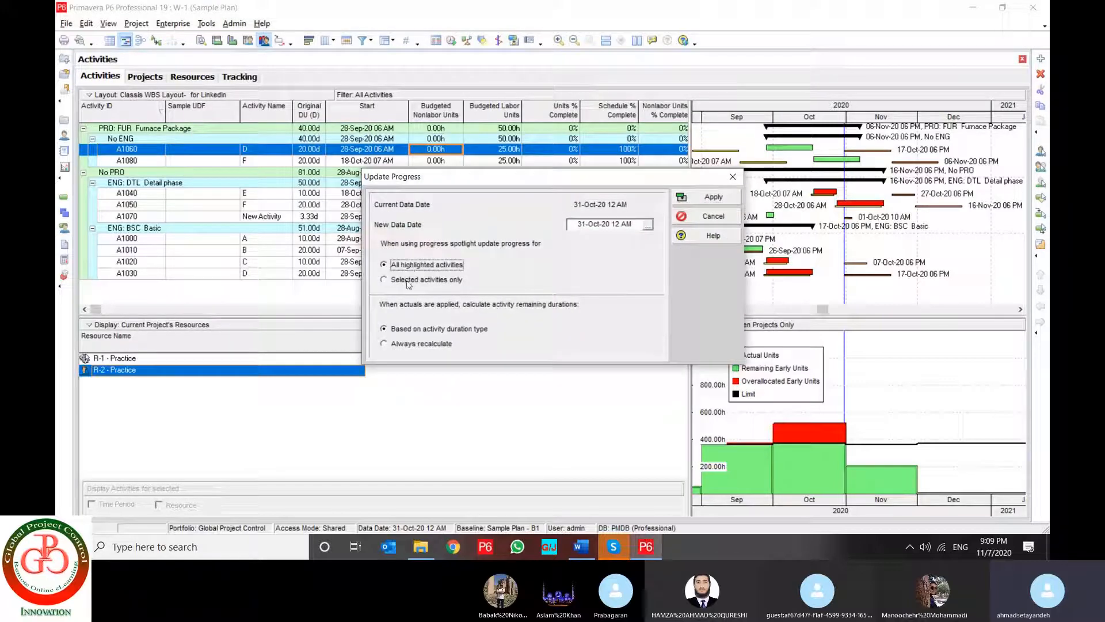
click(409, 280)
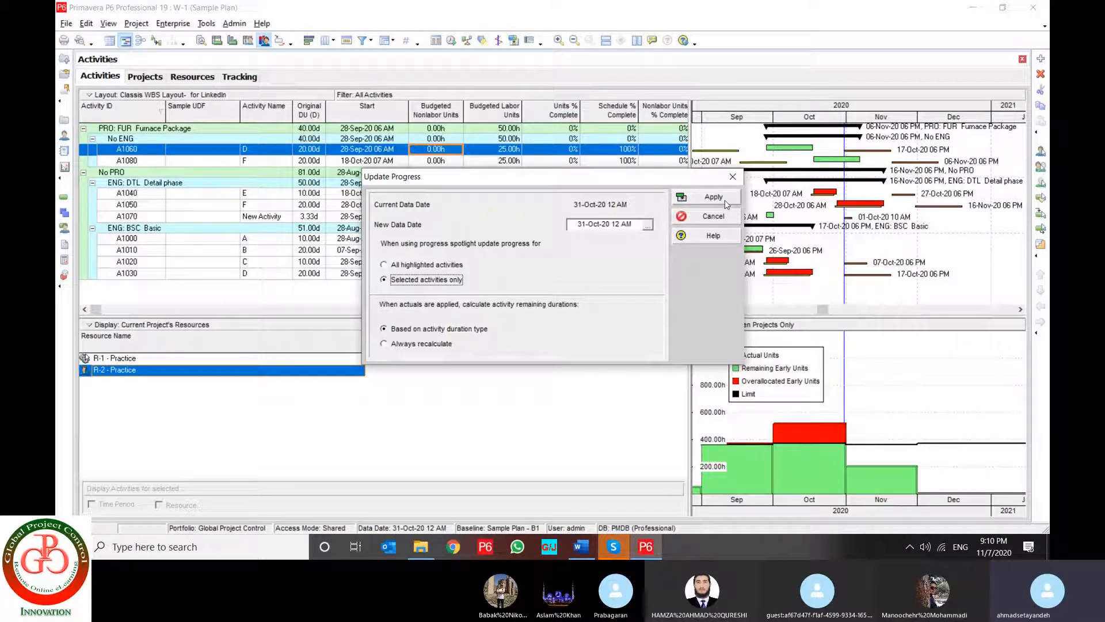
click(724, 201)
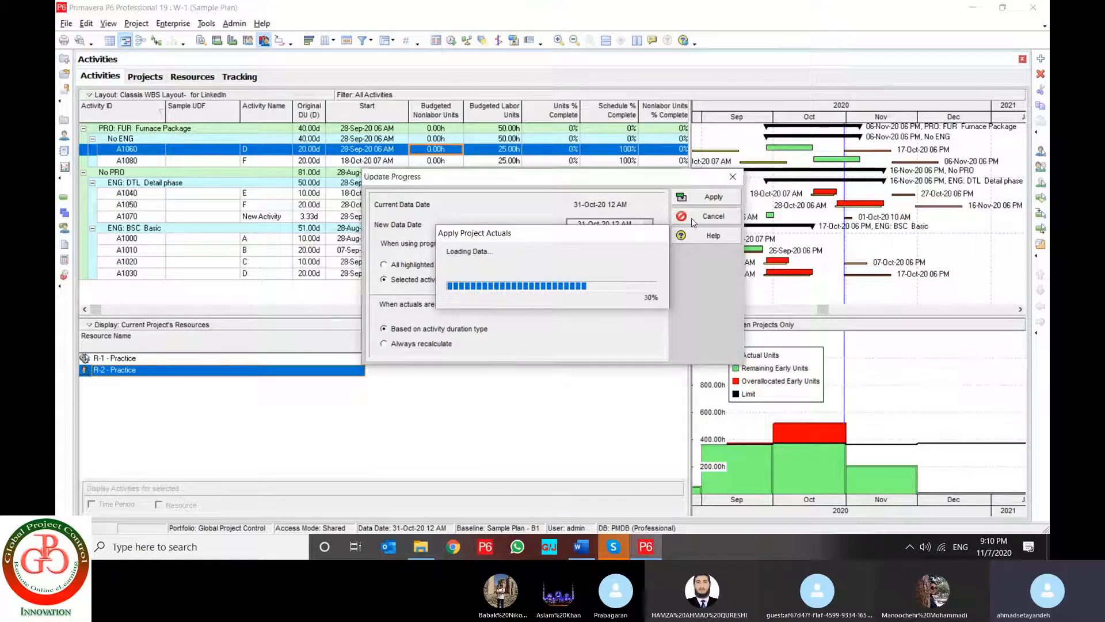
click(574, 303)
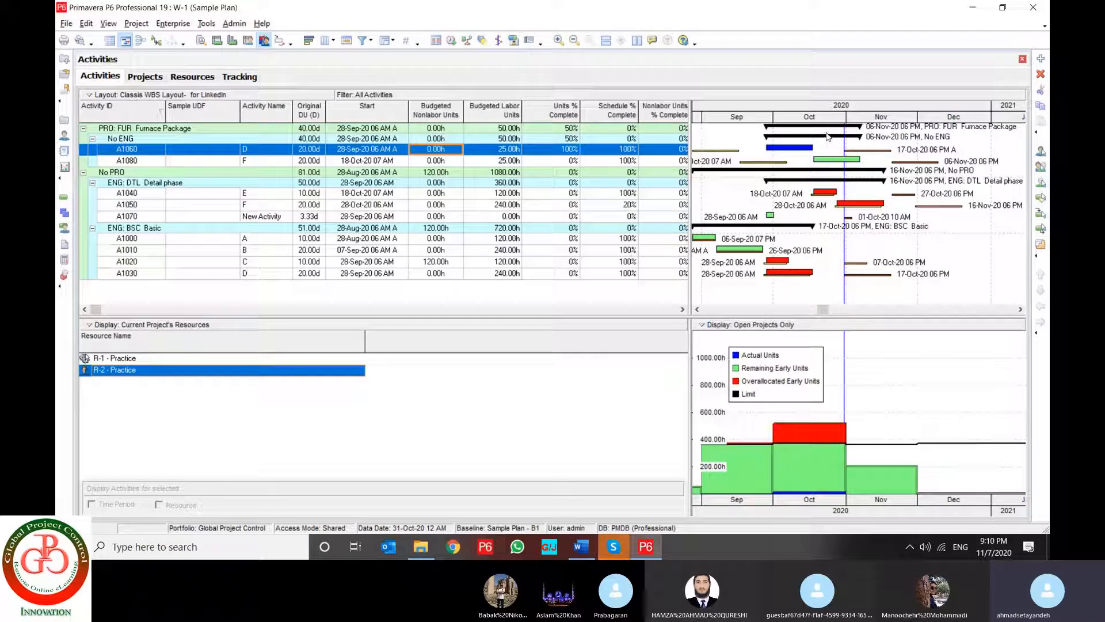
key(F9)
key(Return)
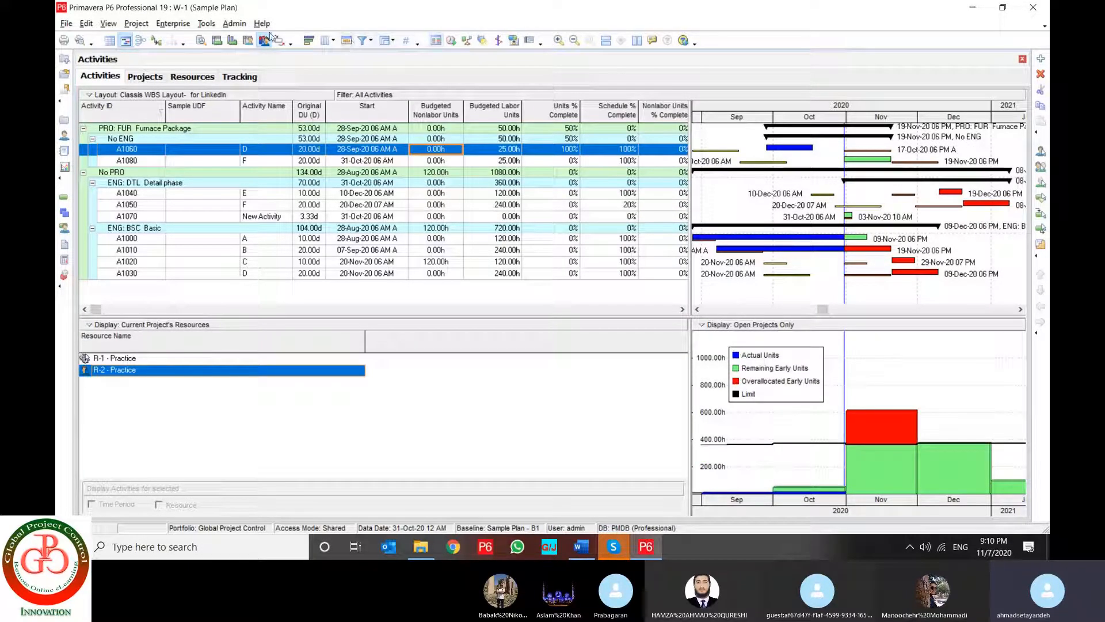
- Run the progress update again for selected activity A1060 only, after opening the new data date's calendar
click(205, 24)
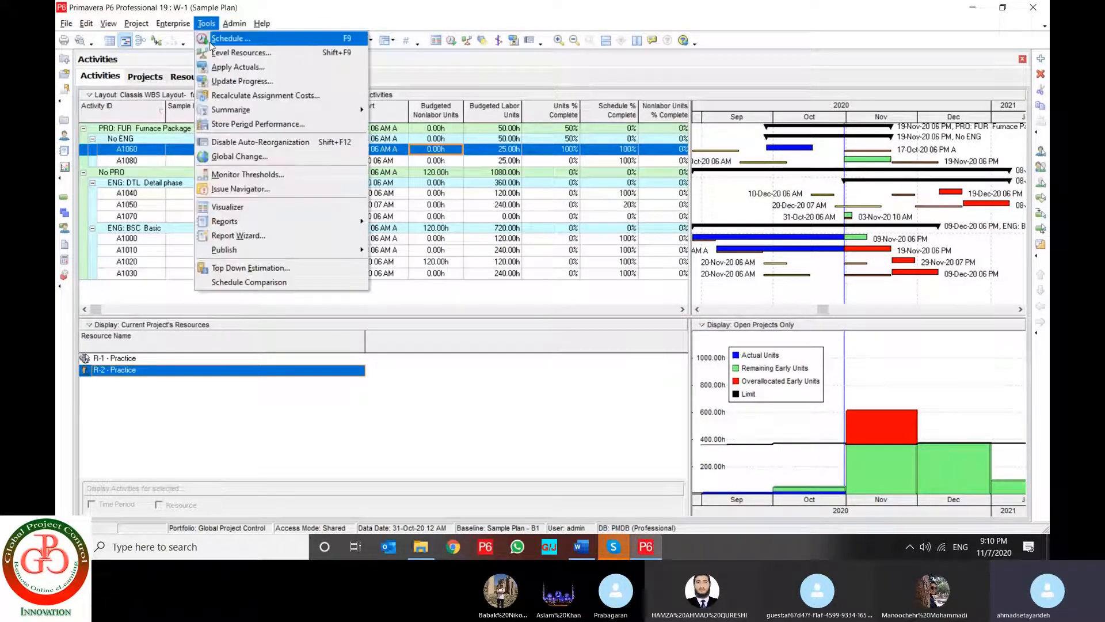
click(220, 82)
click(647, 225)
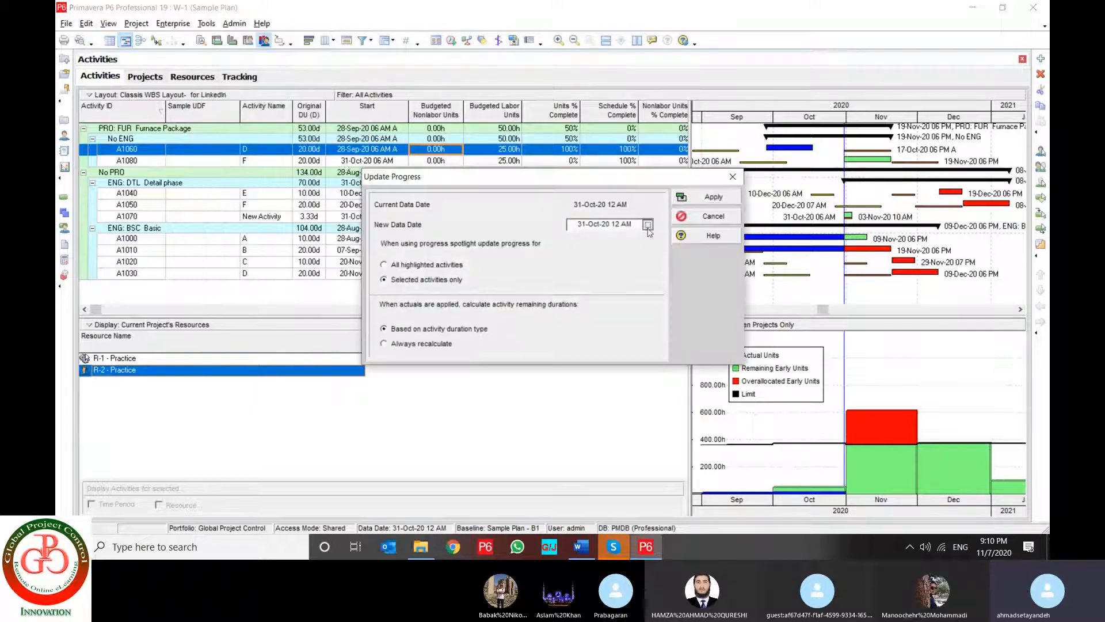
click(586, 247)
click(713, 436)
click(713, 197)
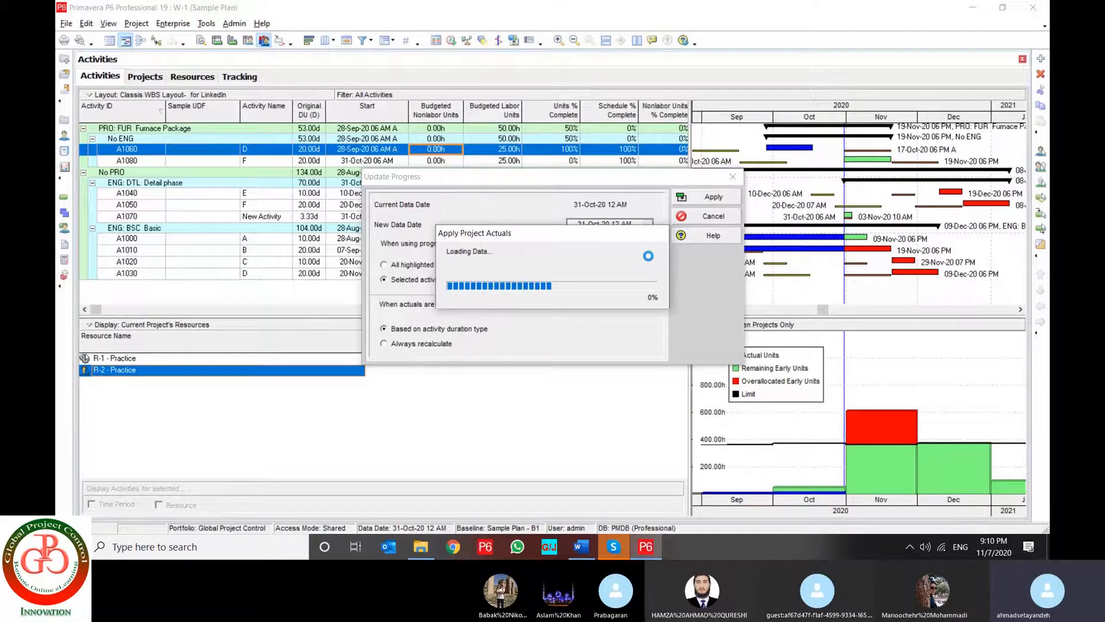
click(562, 293)
- Reschedule the project with the current data date set to 27-Sep-20 12 AM
click(452, 40)
click(636, 233)
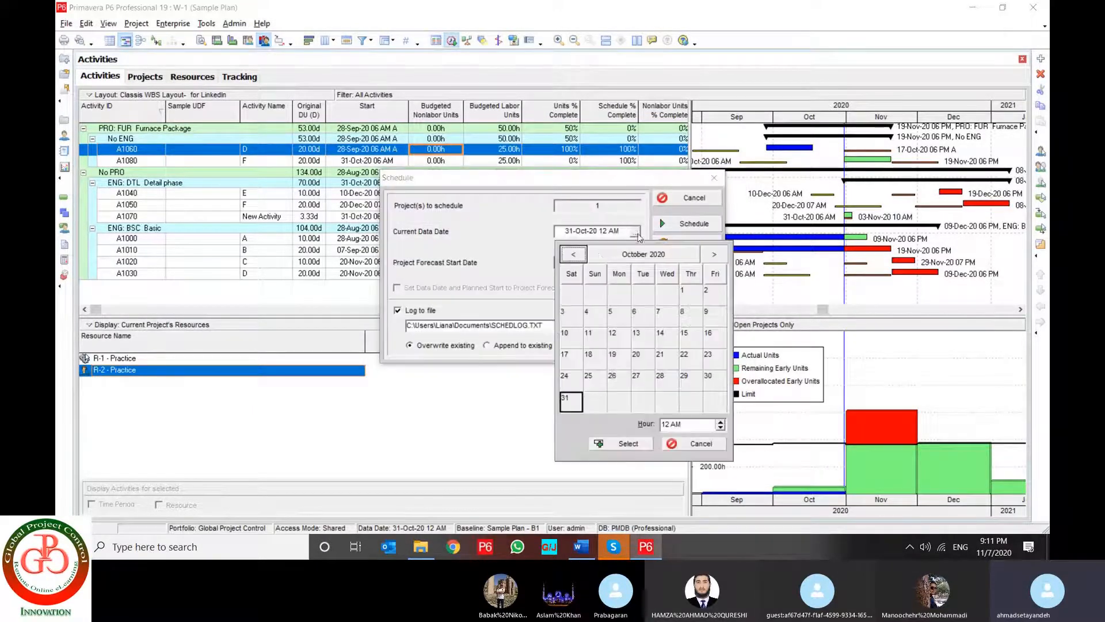
click(574, 253)
click(594, 380)
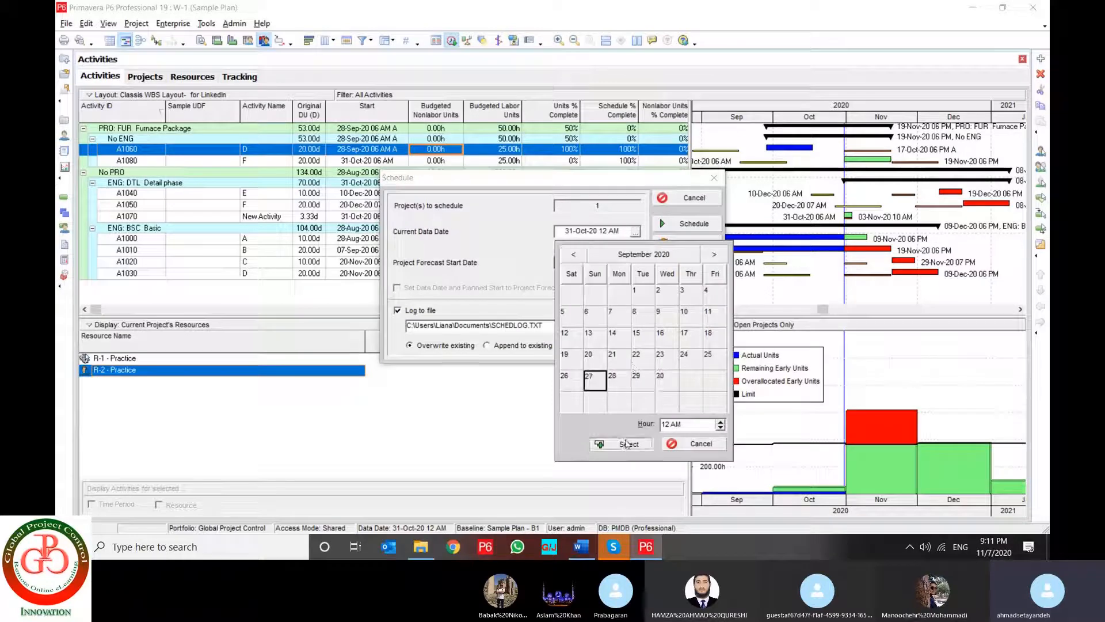
click(626, 444)
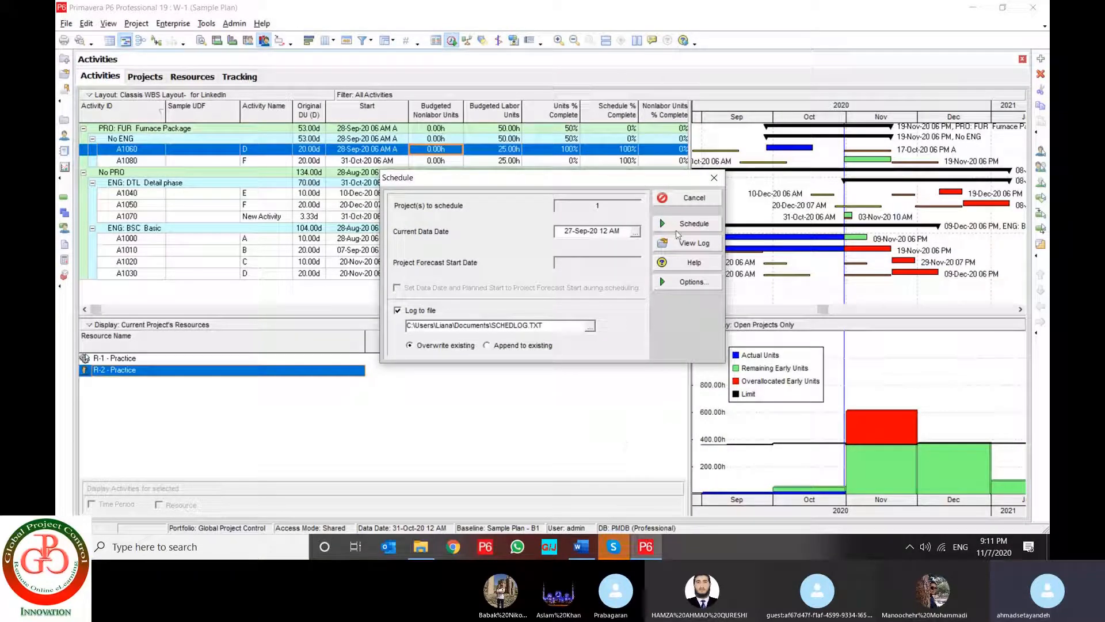
click(677, 228)
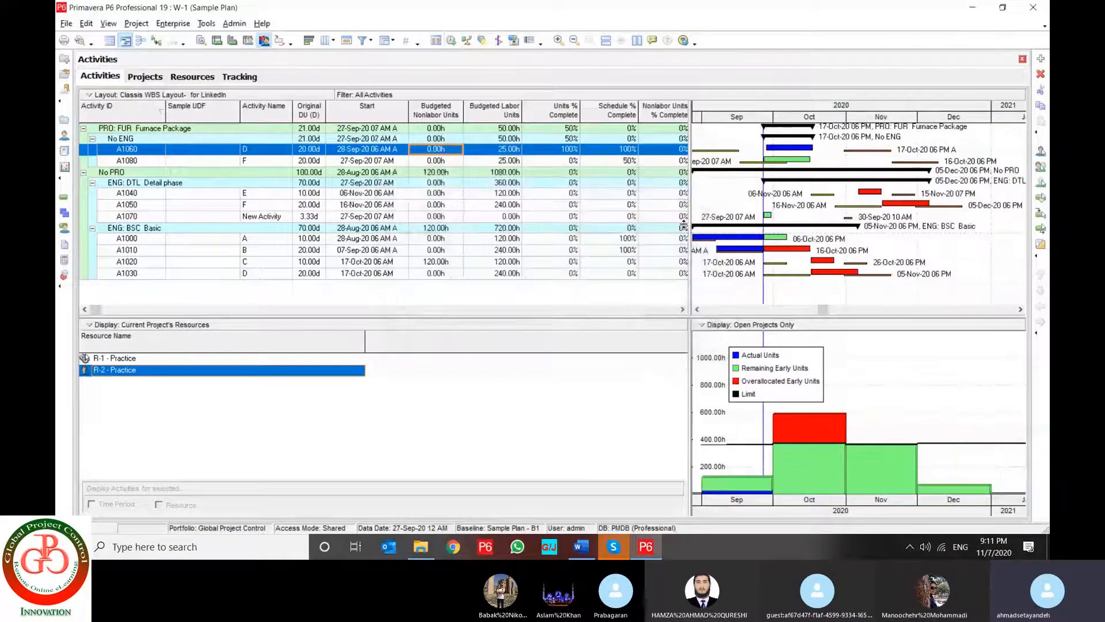
- Recalculate the project's assignment costs with the overtime factor synchronized
click(205, 24)
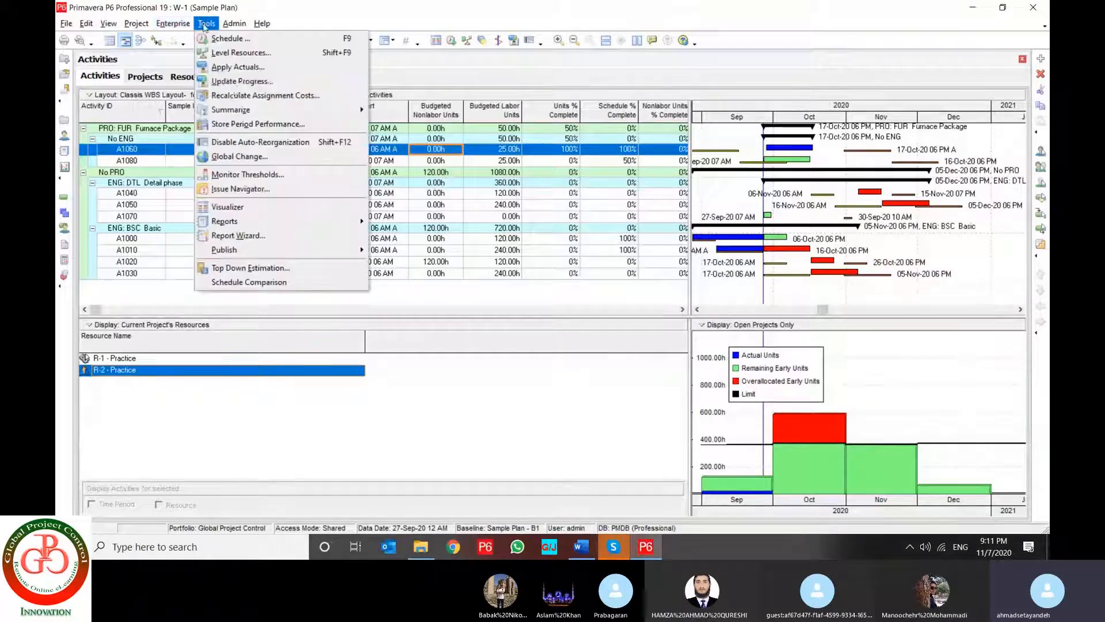
click(259, 96)
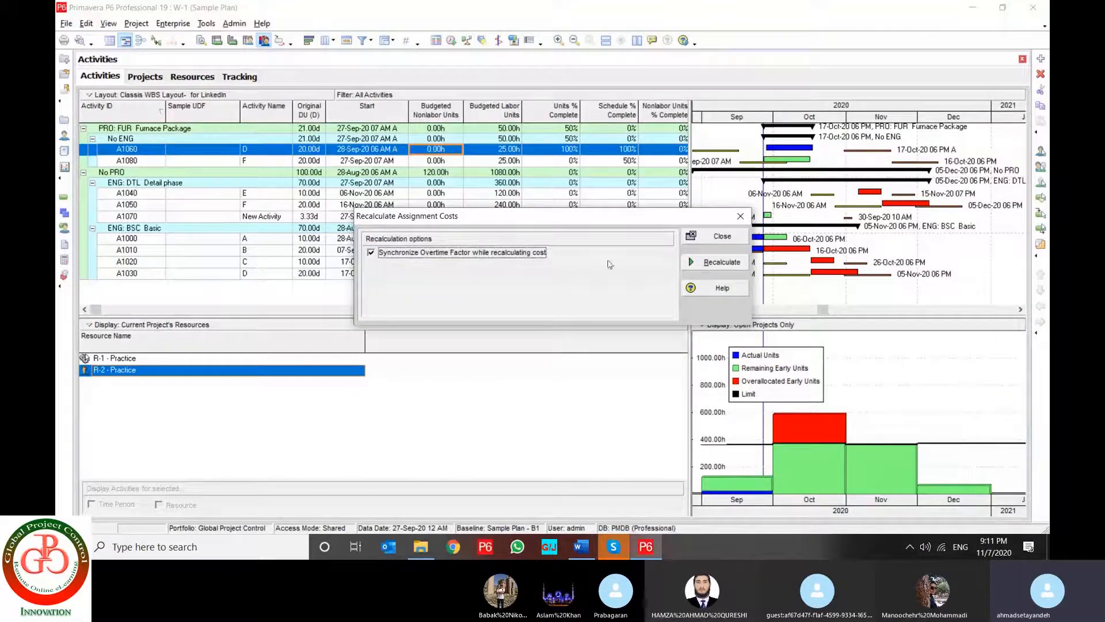
click(732, 265)
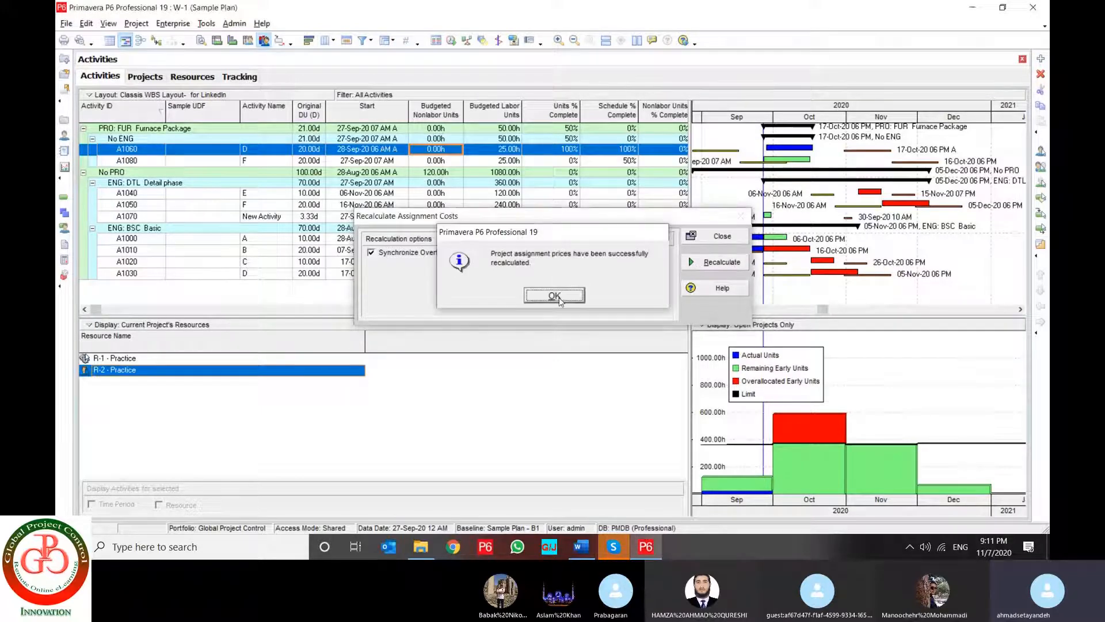
click(560, 299)
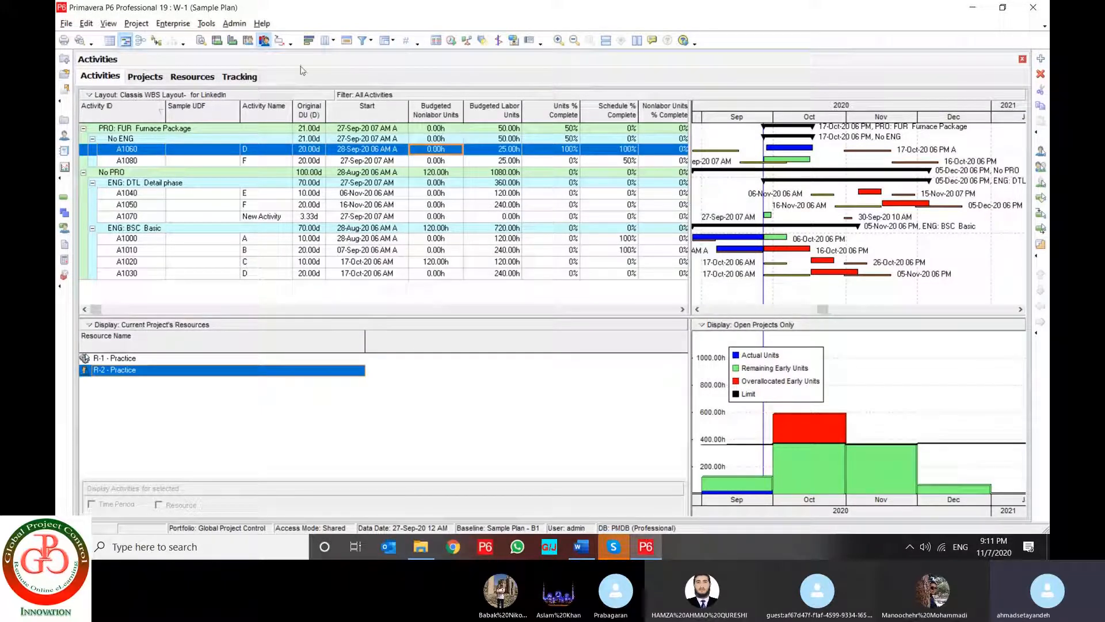
- Add the Actual Labor Cost column to the activity table and place it between Original Duration and Start
click(327, 40)
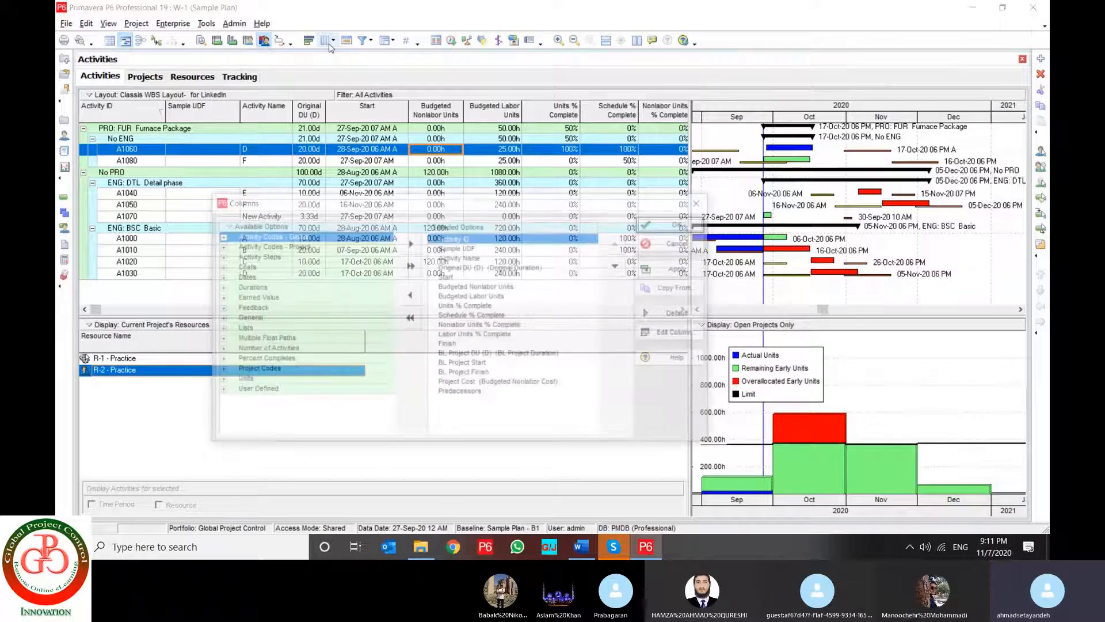
click(469, 325)
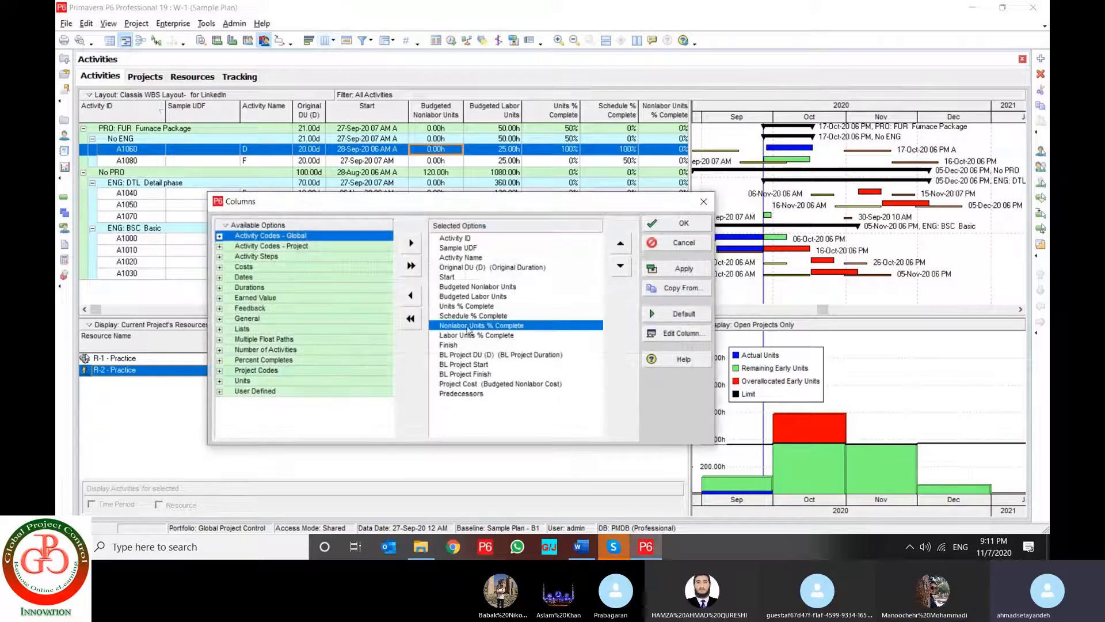
double_click(253, 266)
click(283, 287)
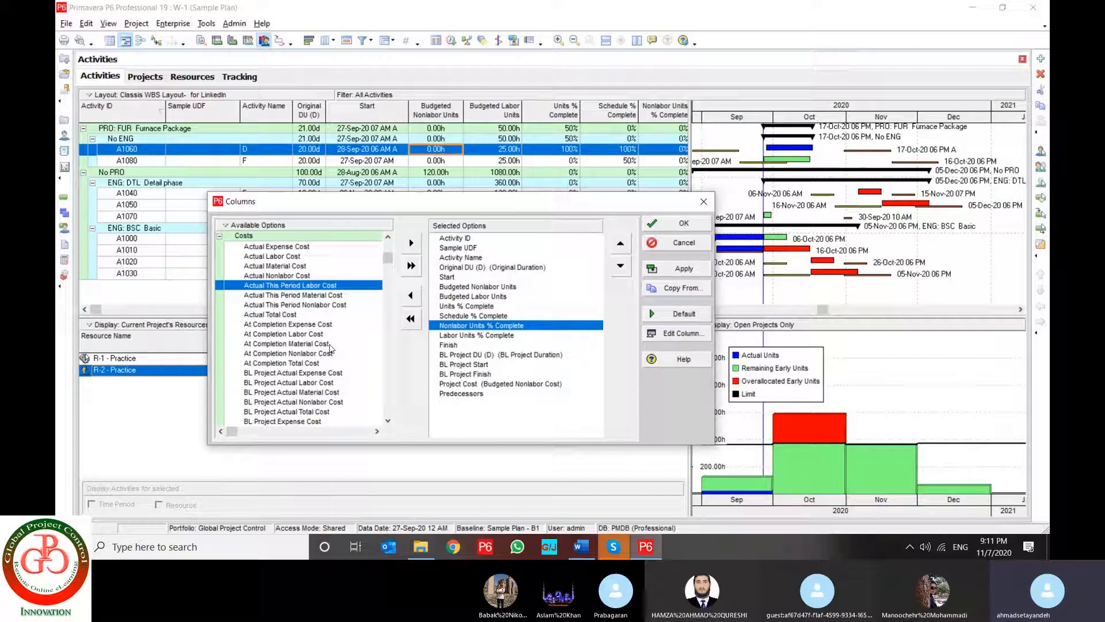
double_click(281, 257)
click(620, 243)
click(620, 243)
click(620, 243)
click(620, 243)
click(620, 244)
click(620, 243)
click(679, 224)
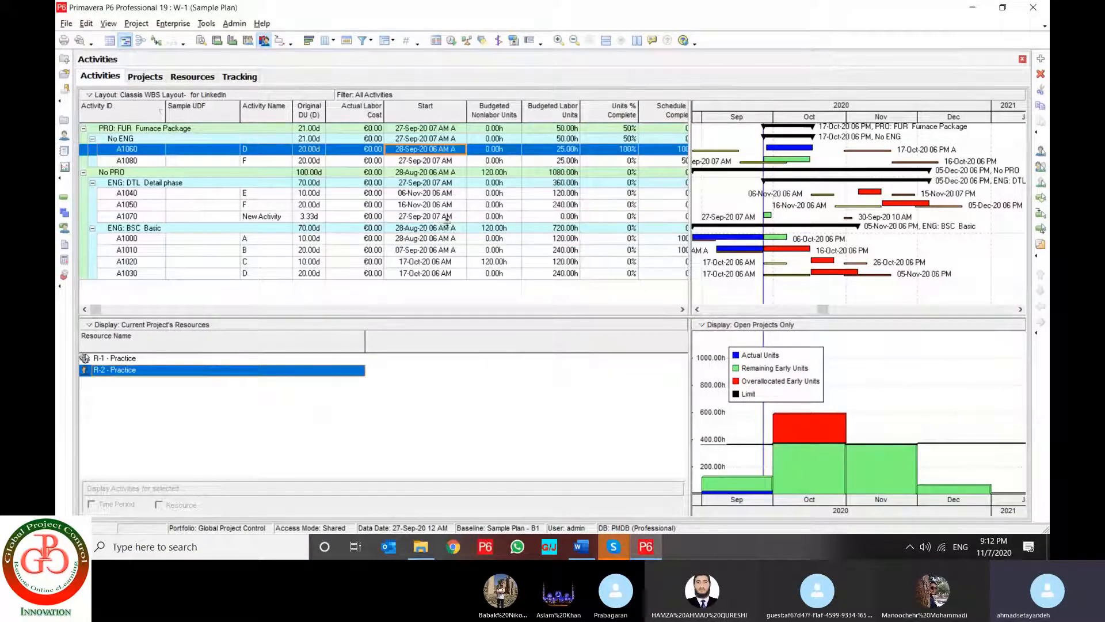
- Try to enter 10 as the budgeted cost of the R-2 - Practice resource assigned to activity A1040
click(367, 195)
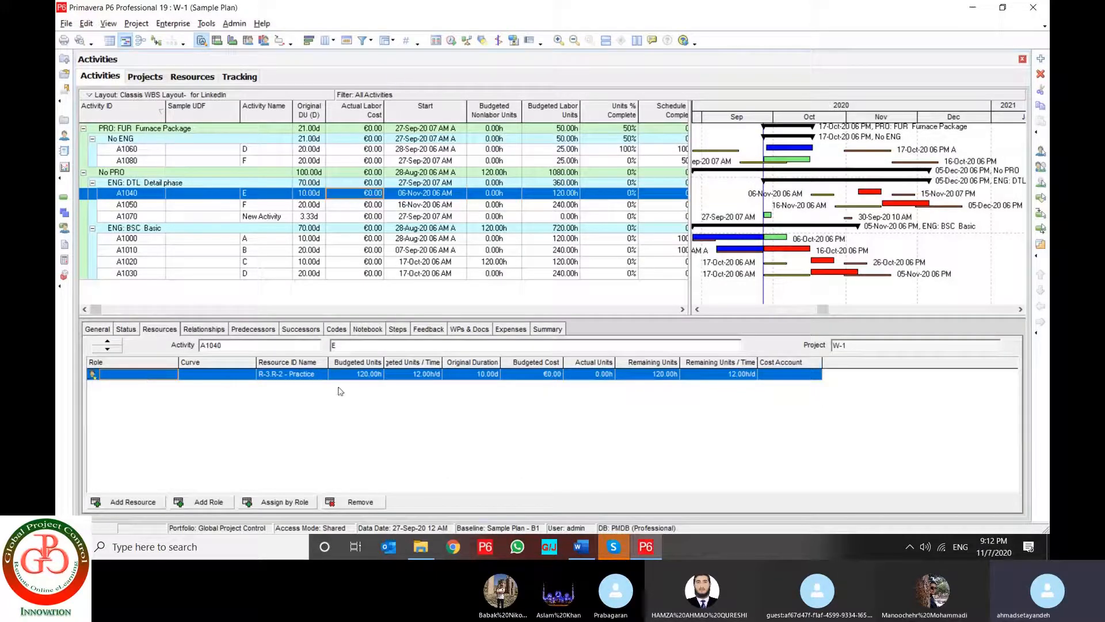
click(560, 373)
click(559, 374)
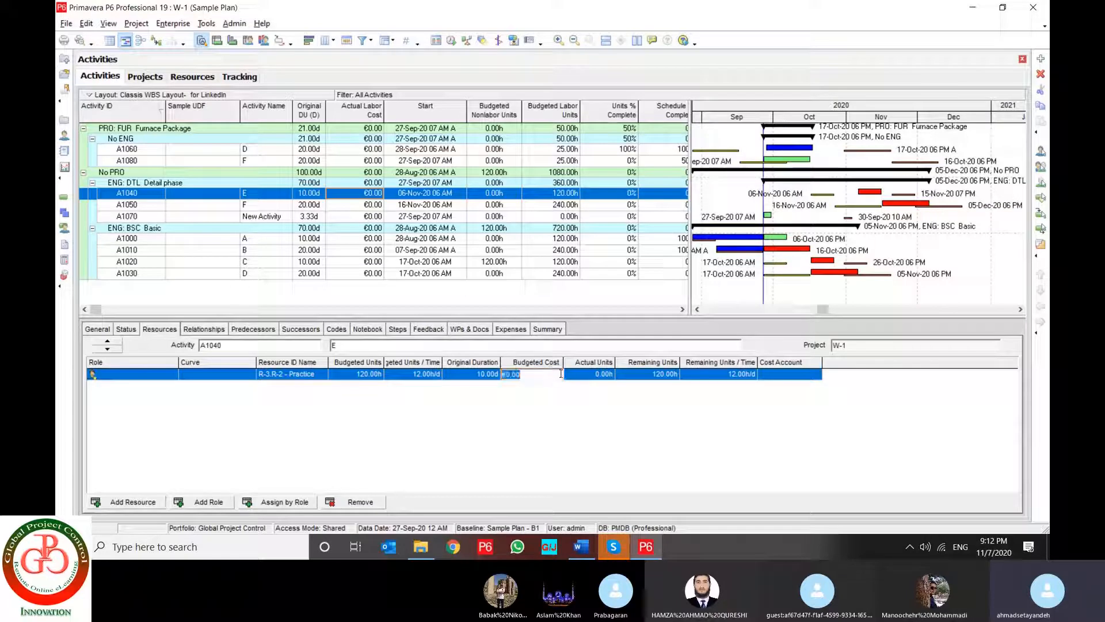
text(10)
key(Escape)
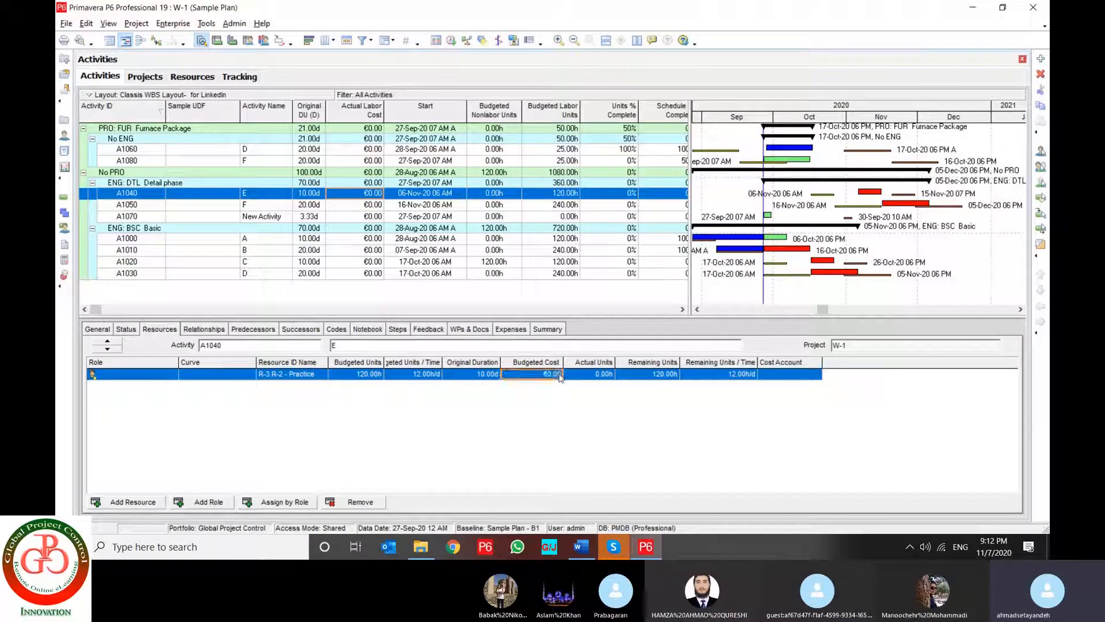
click(539, 378)
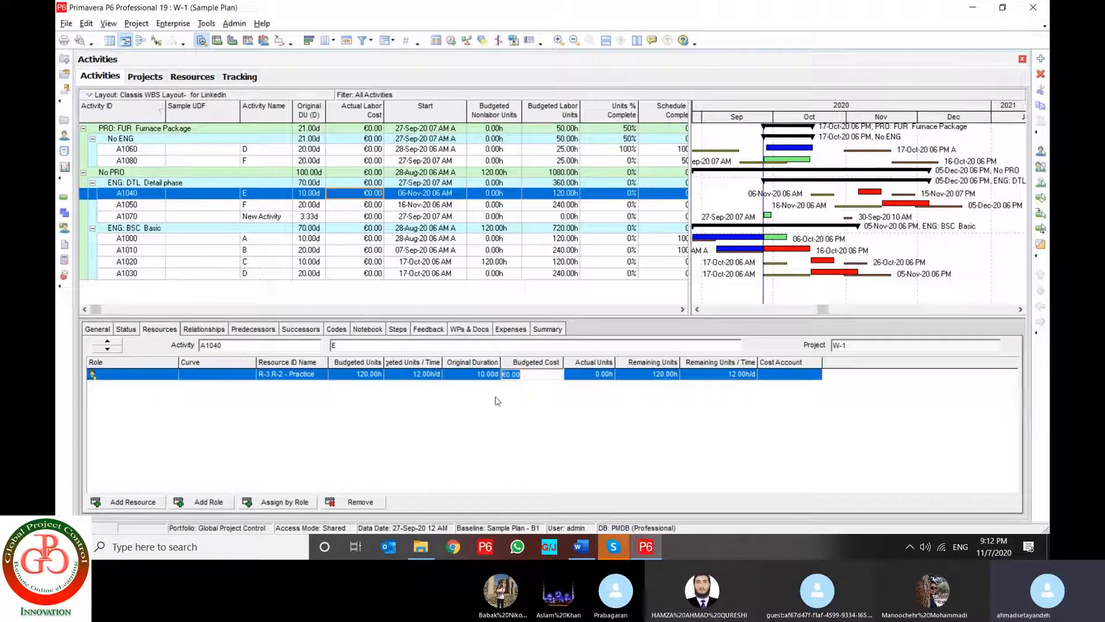
- Set the standard rate of labor resource R-3 (R-2 - Practice) to €100.00/h and return to the activities
click(64, 135)
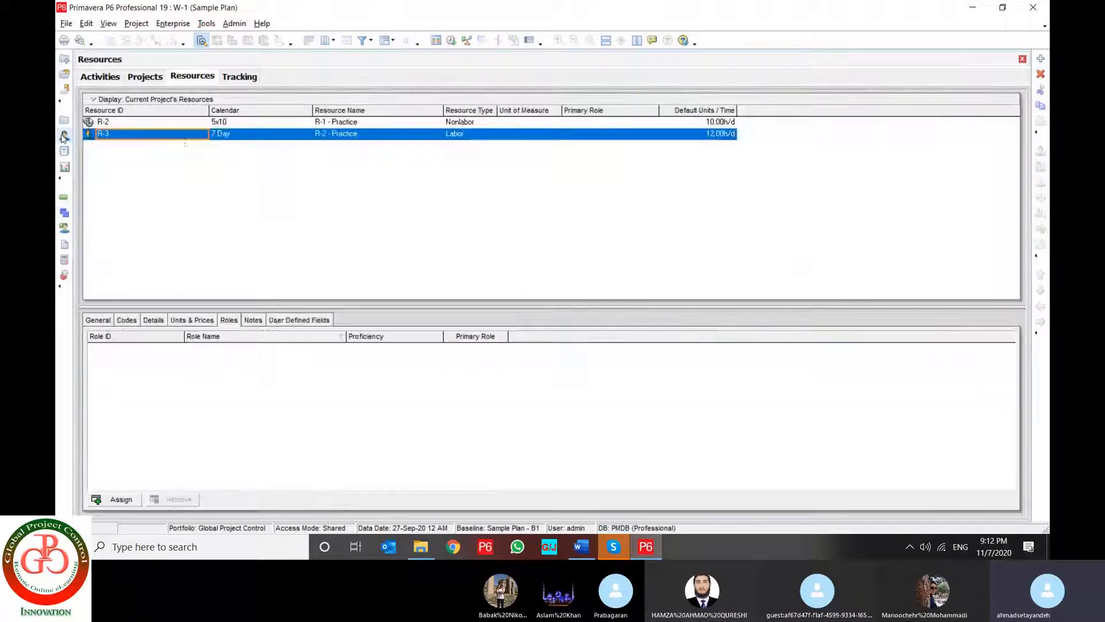
click(196, 321)
click(285, 367)
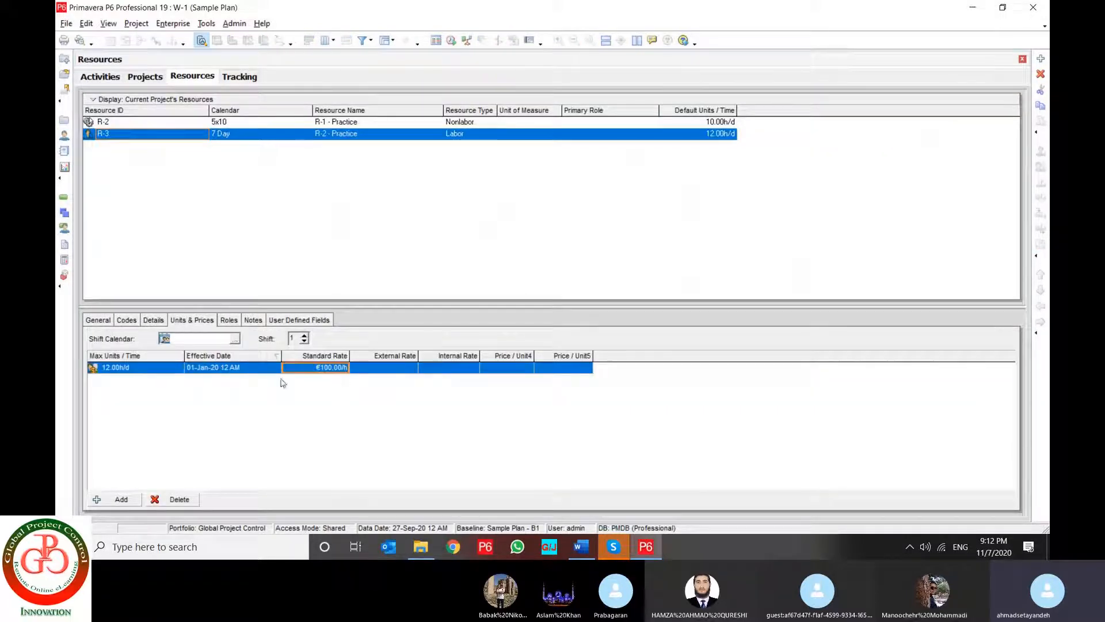
click(64, 197)
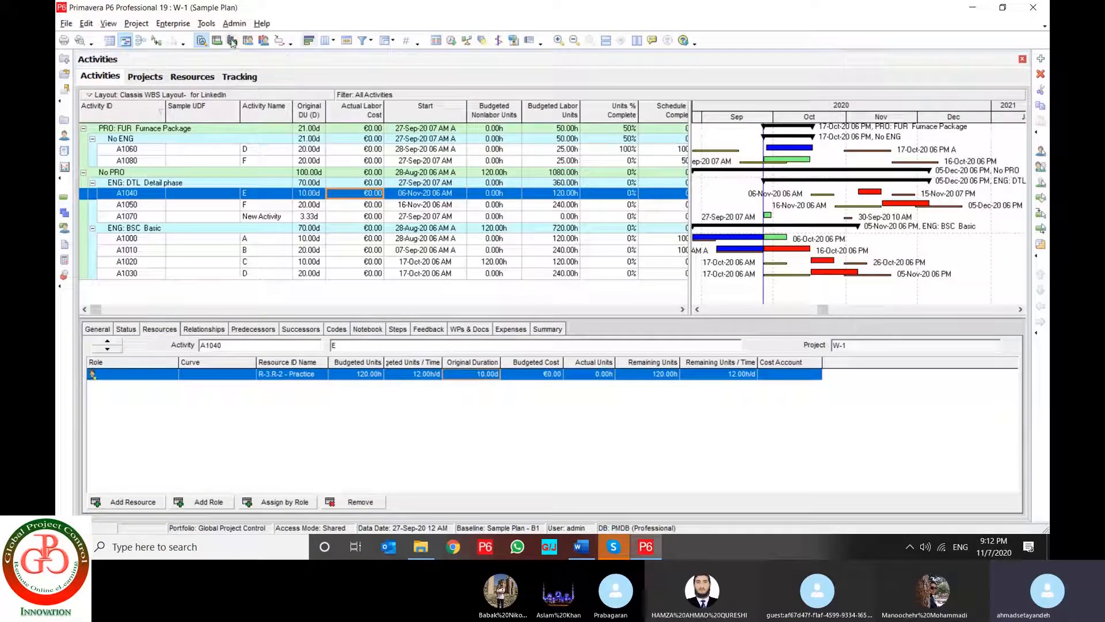
- Recalculate the assignment costs again so they use the labor resource's new standard rate
click(206, 23)
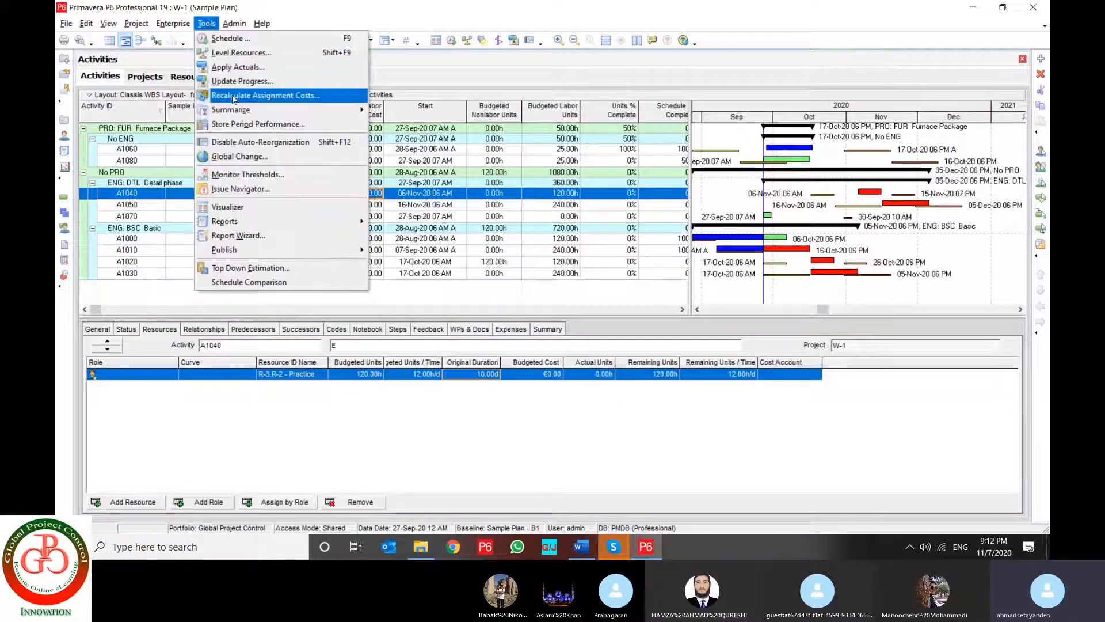
click(233, 97)
click(709, 263)
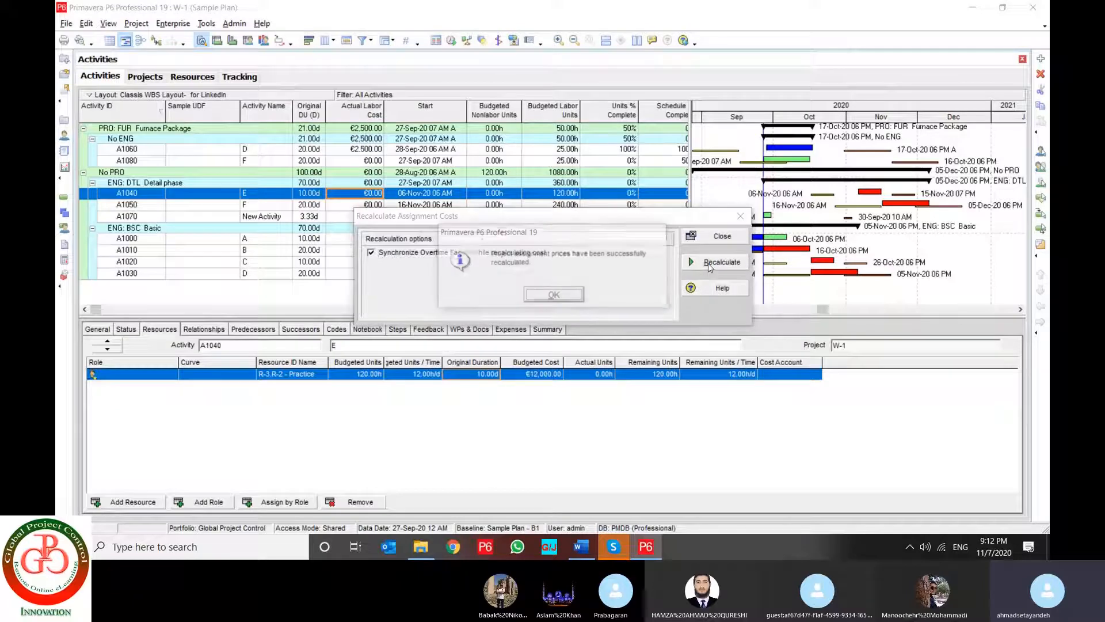
- Dismiss the recalculation message, select activity A1060, and view the Store Period Performance options without storing anything
click(554, 294)
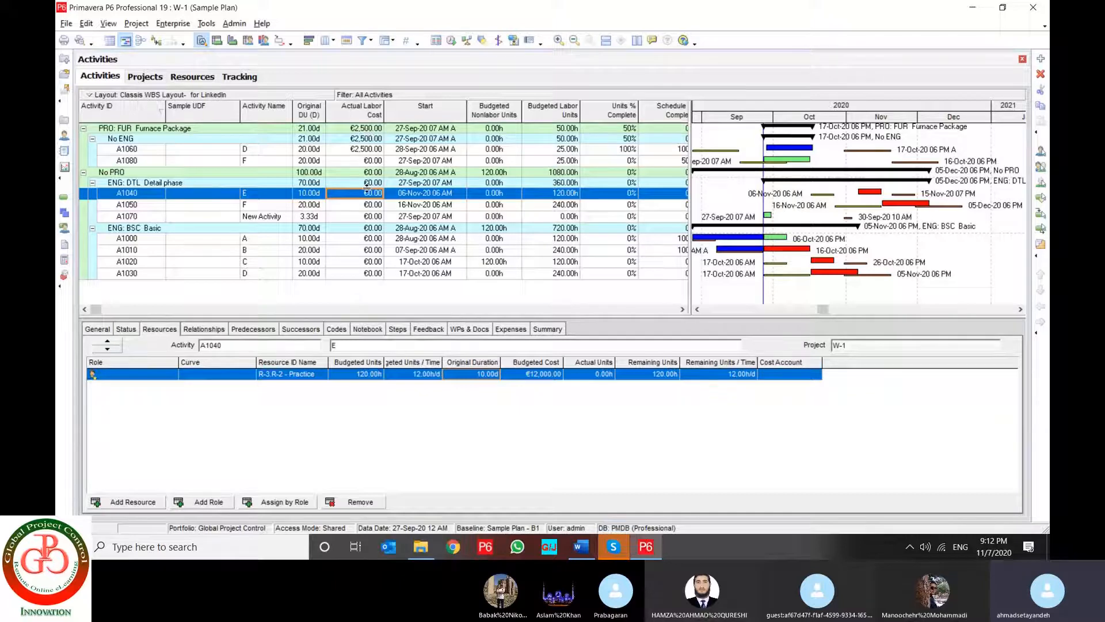
click(365, 151)
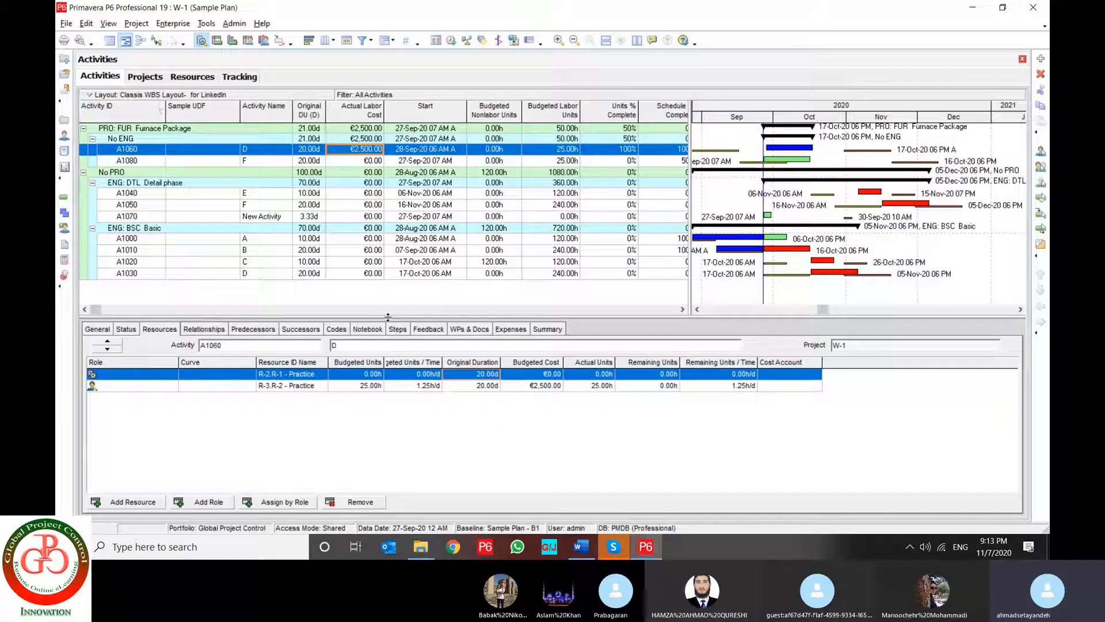
click(212, 25)
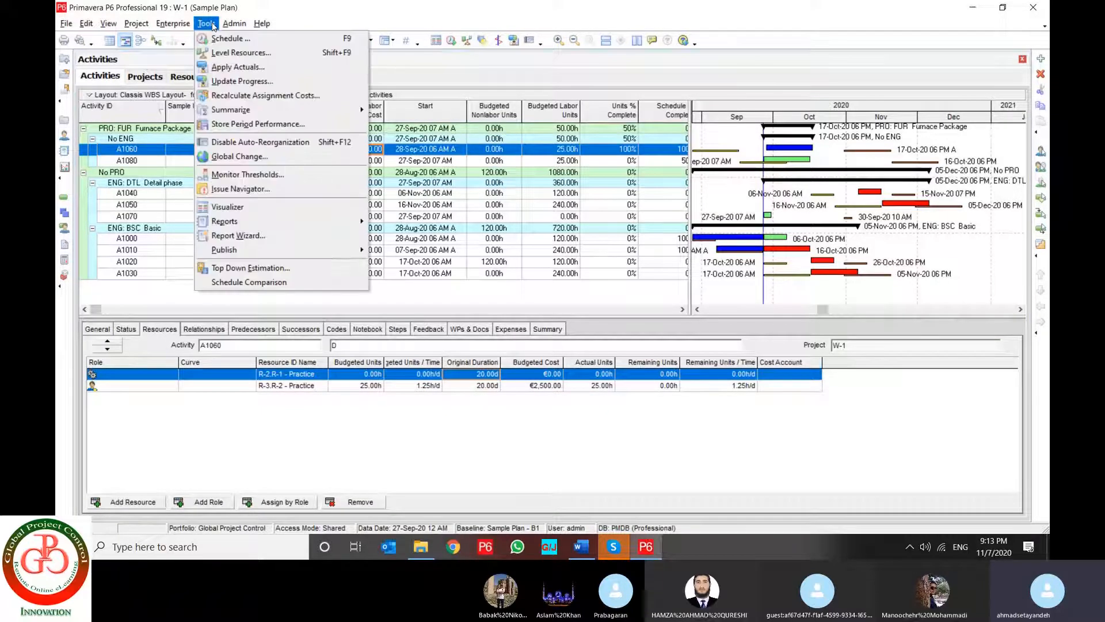
click(257, 126)
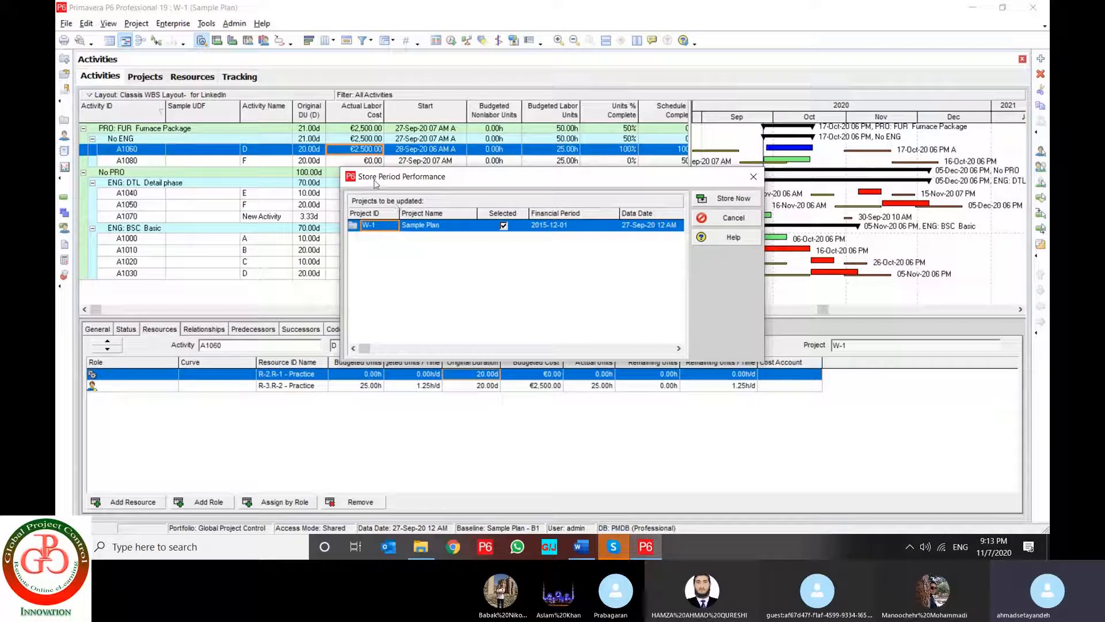
click(726, 218)
- Create a new global change with Activities as its subject area
click(206, 23)
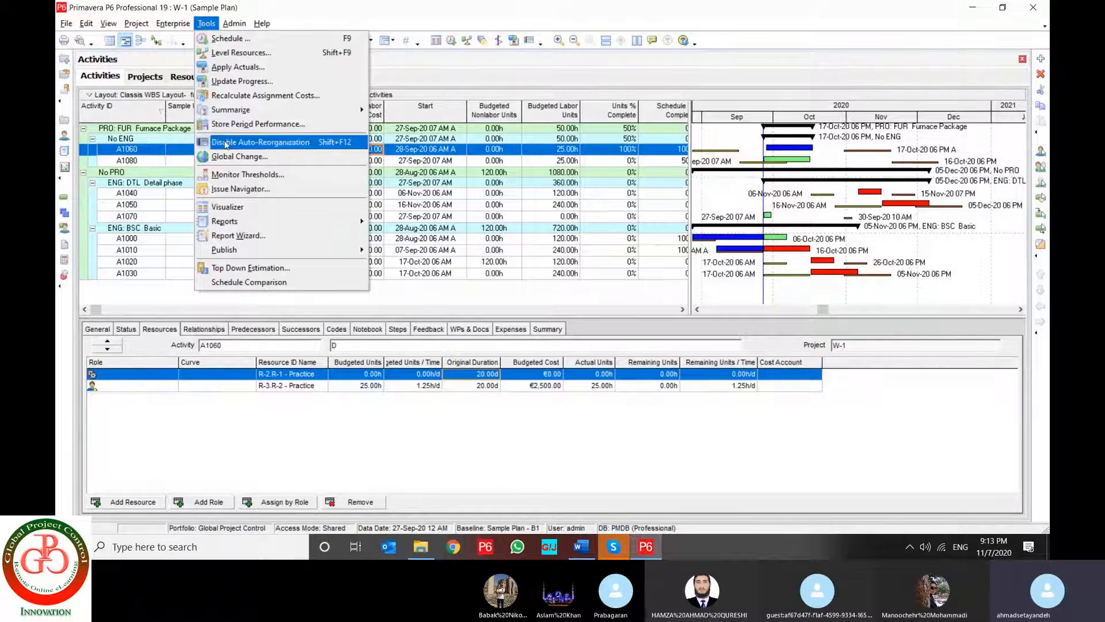
click(262, 158)
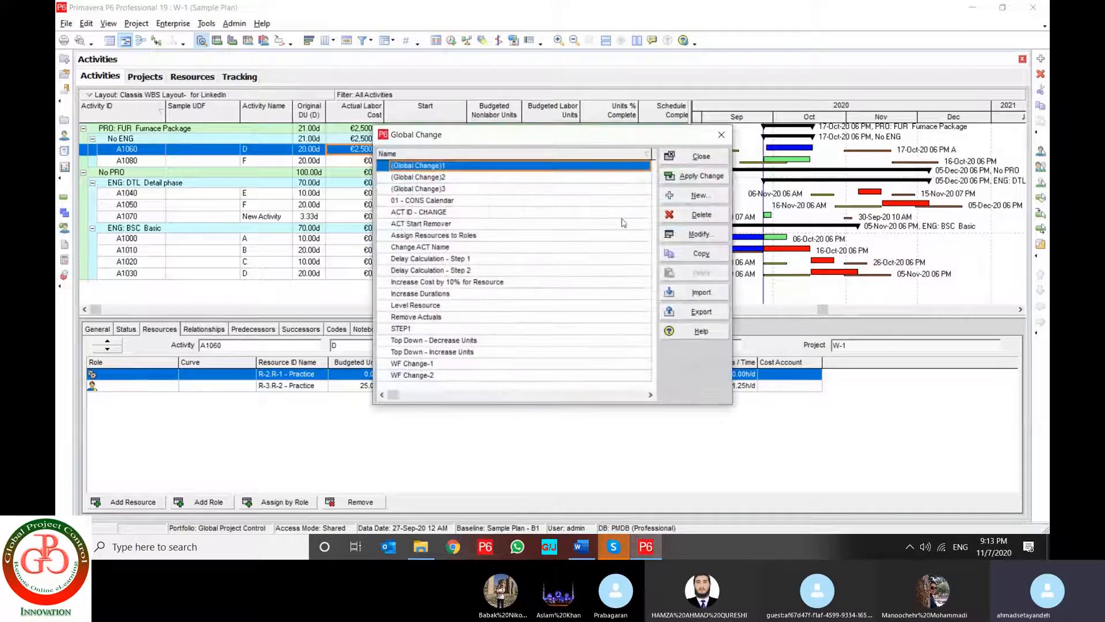
click(693, 196)
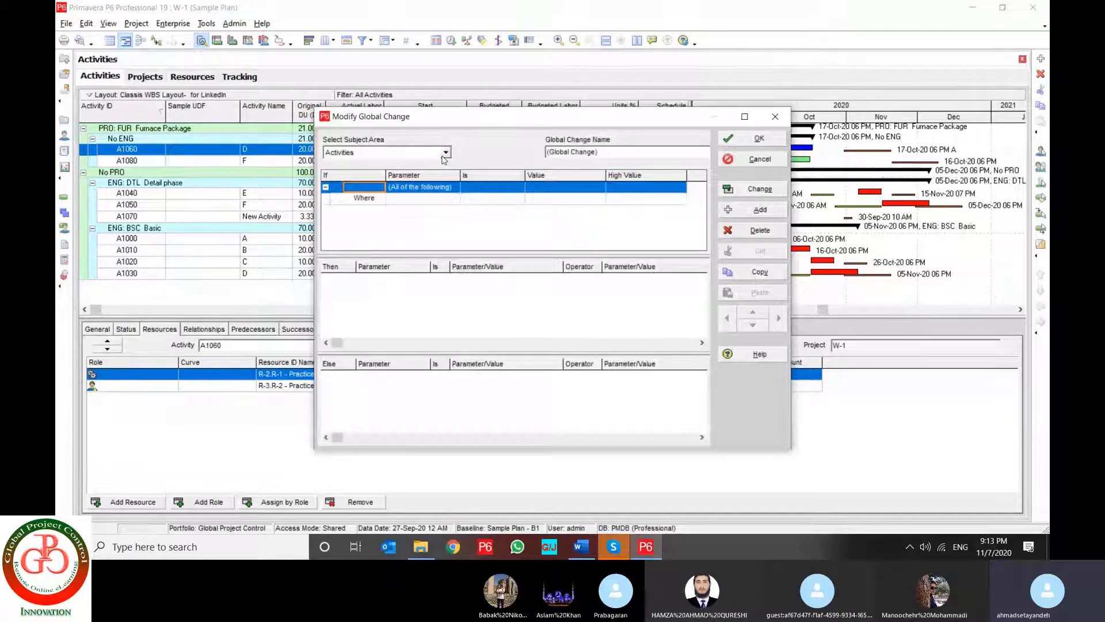
click(444, 154)
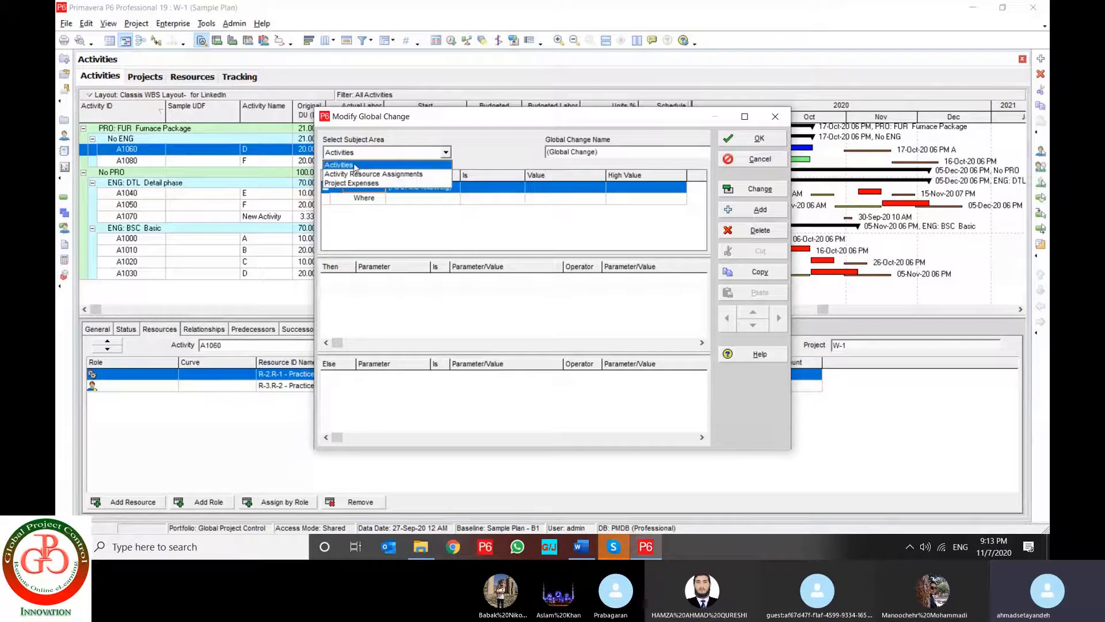
click(355, 166)
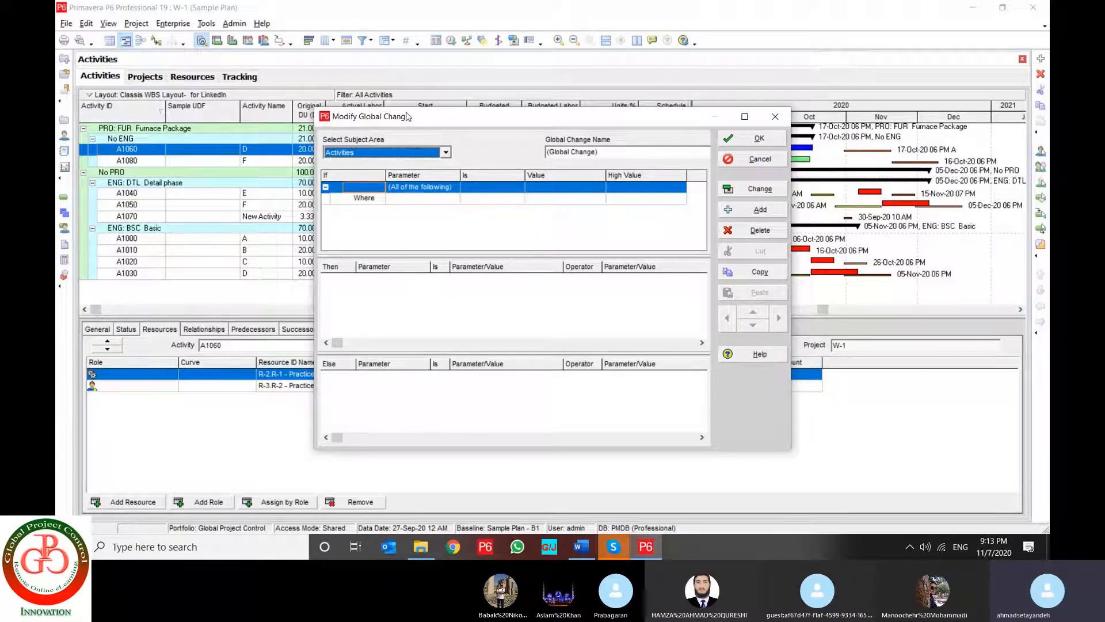
drag(407, 117, 471, 119)
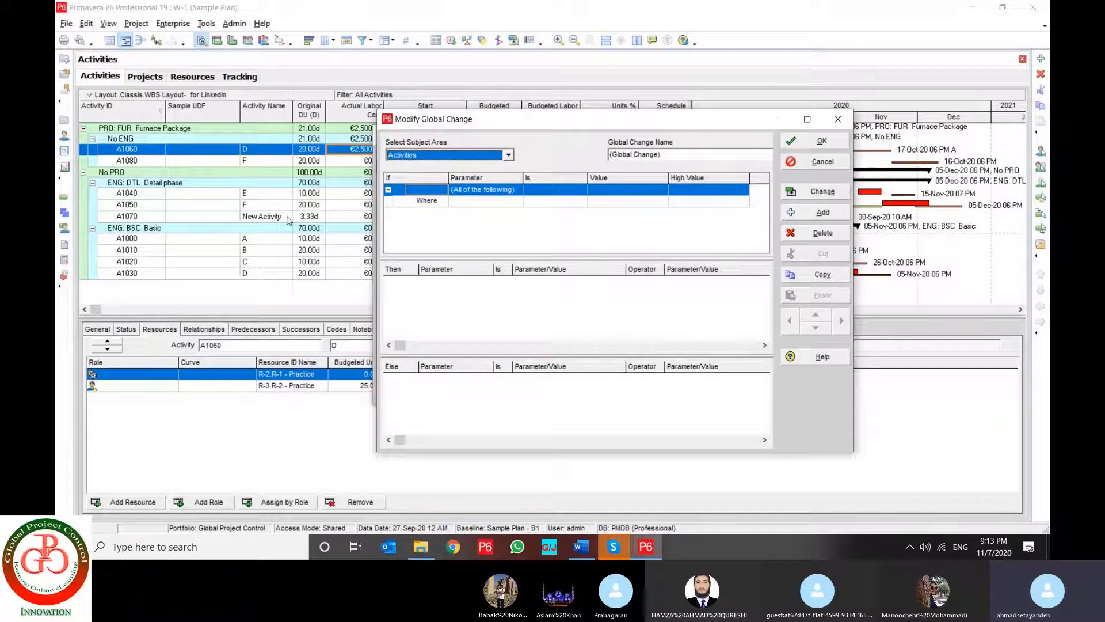
- Define the global change's If condition as Activity Name equals F
click(438, 203)
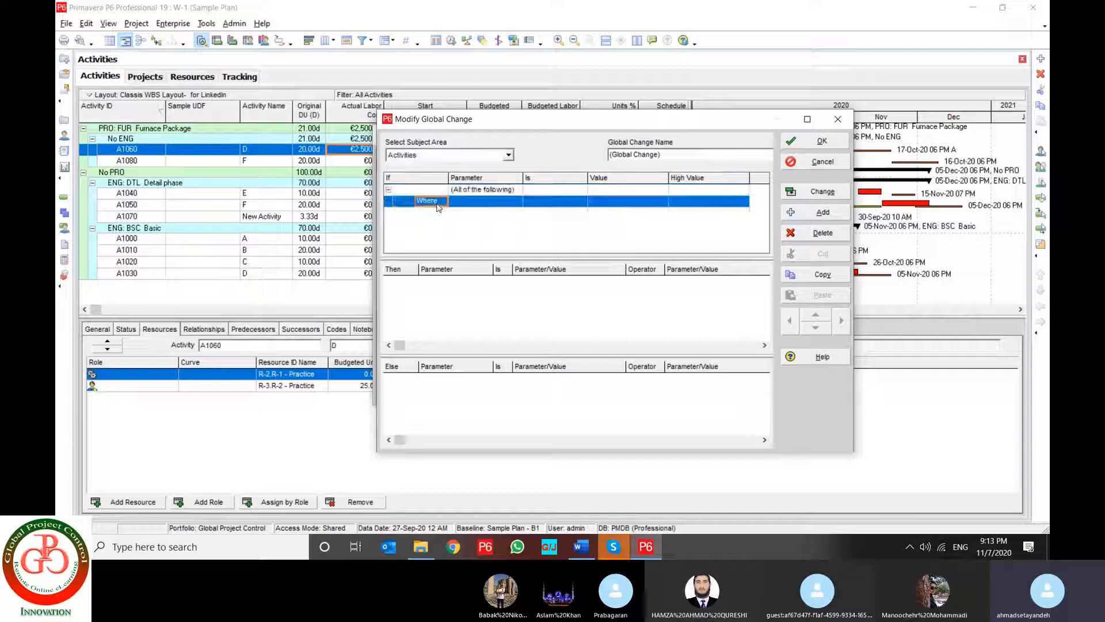
click(505, 204)
click(502, 202)
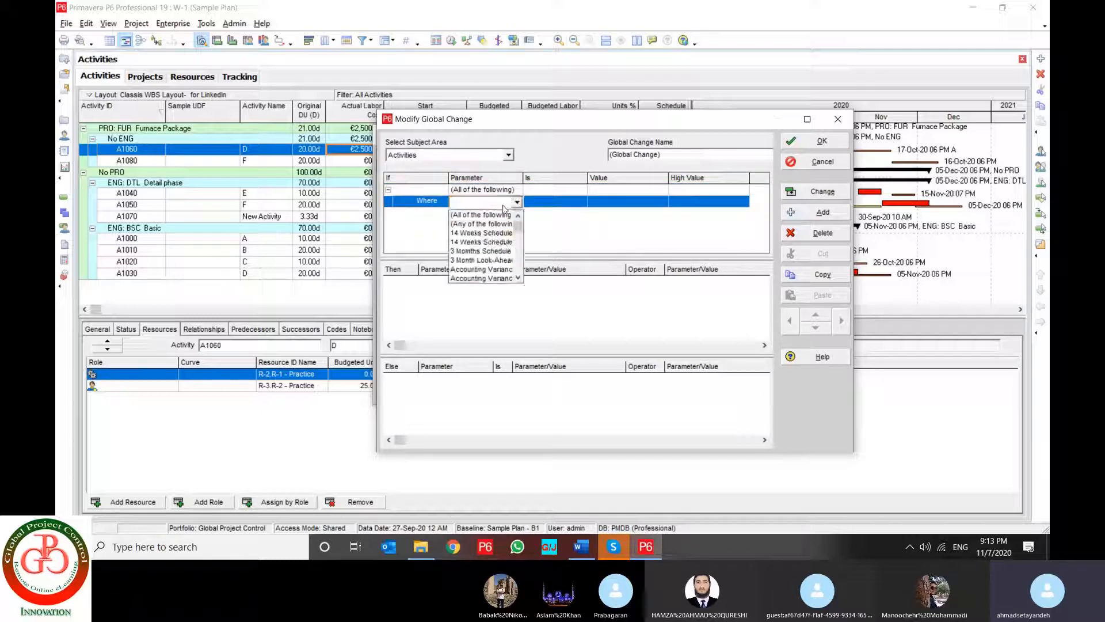
text(act)
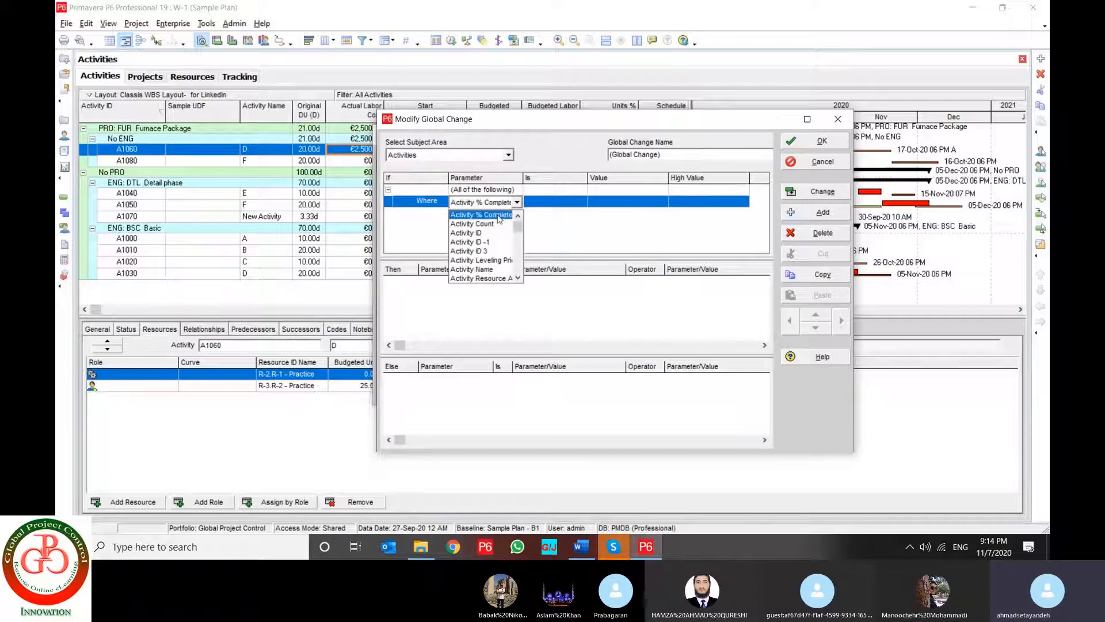
click(487, 269)
click(572, 202)
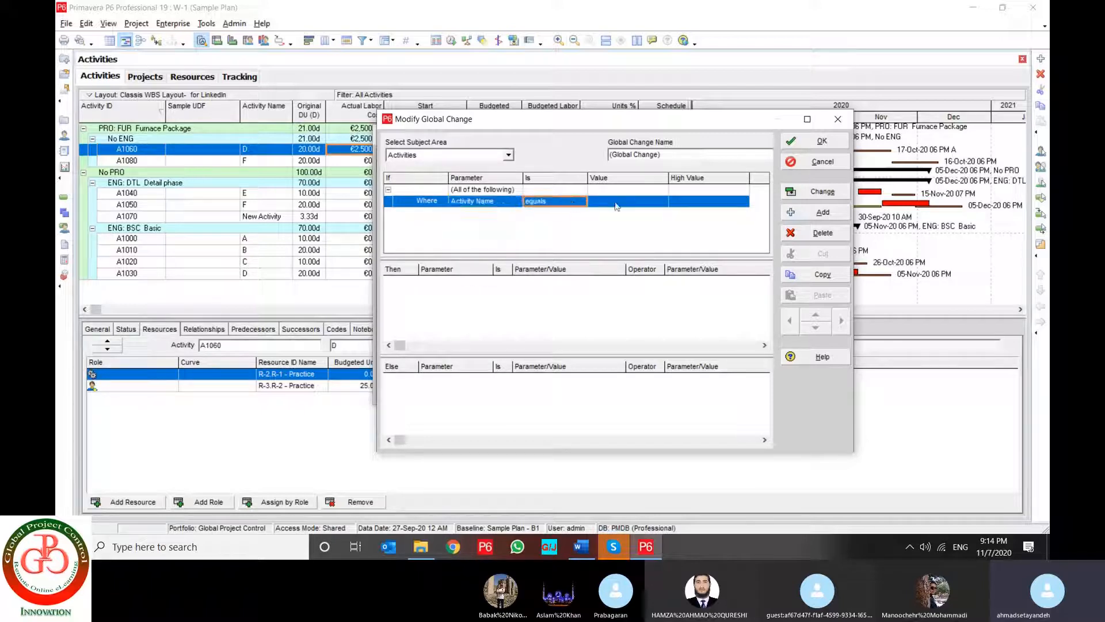
click(616, 202)
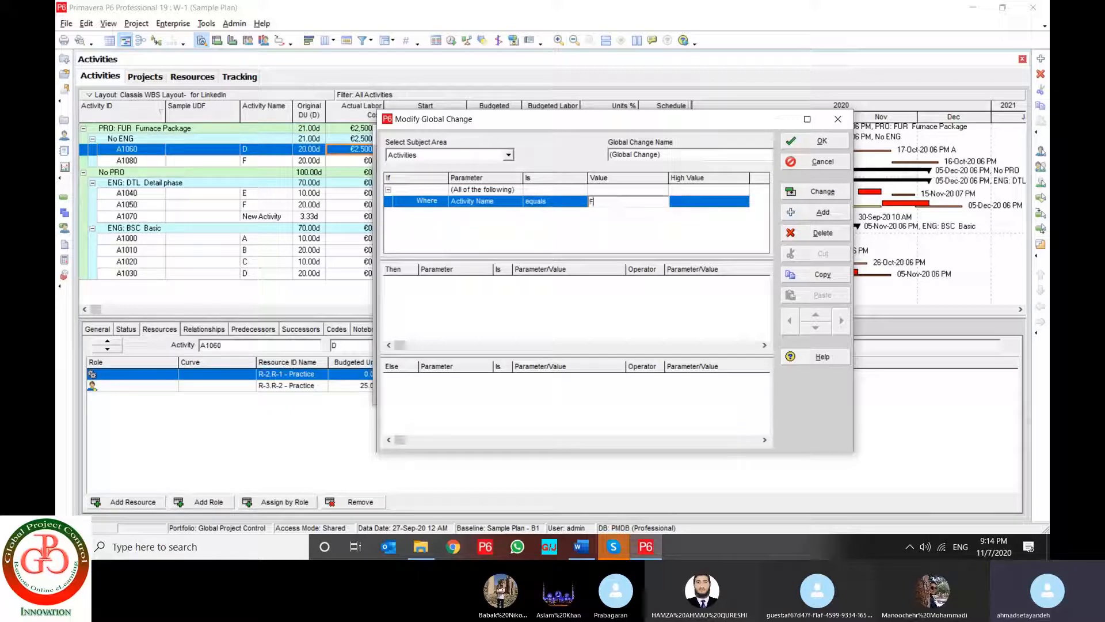
- Add a Then statement to the global change that sets Activity Name to ENGINEERING
click(574, 312)
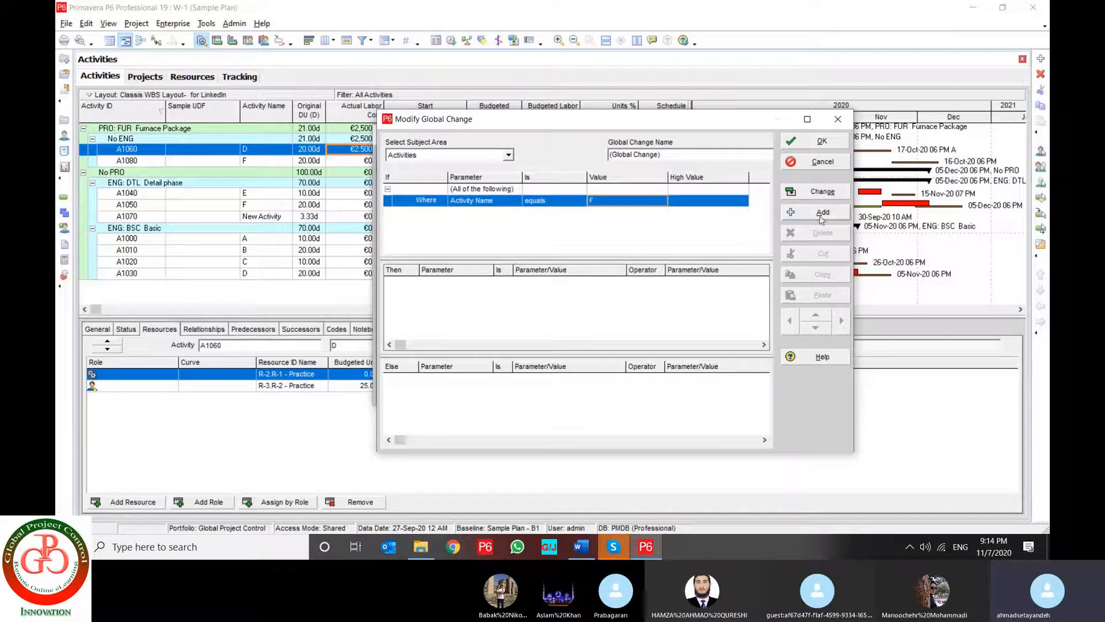
click(822, 213)
click(470, 286)
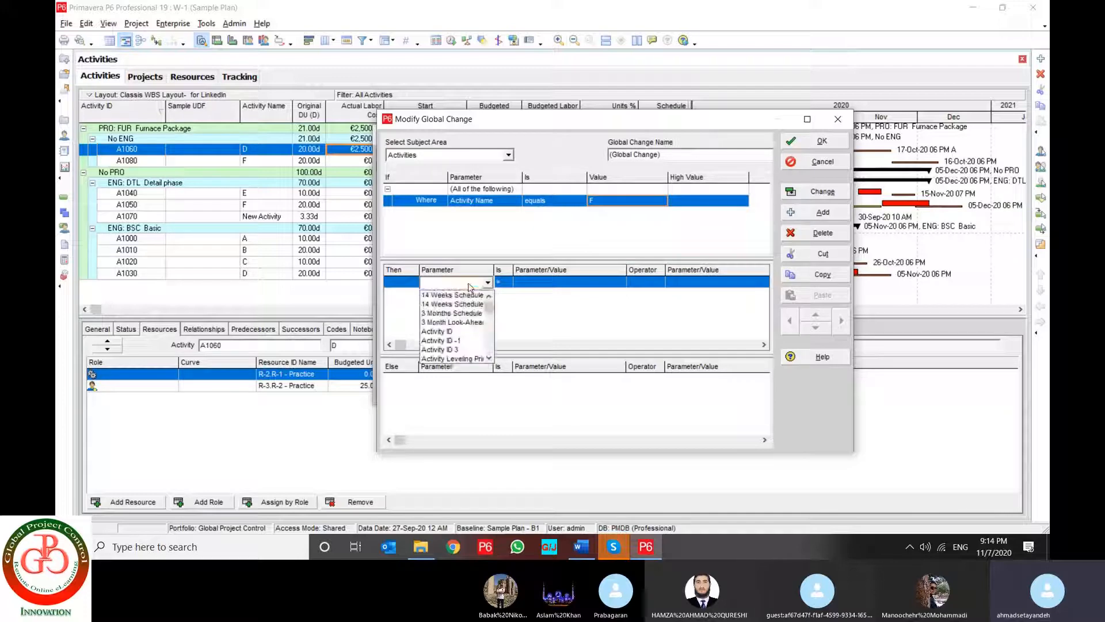
key(a)
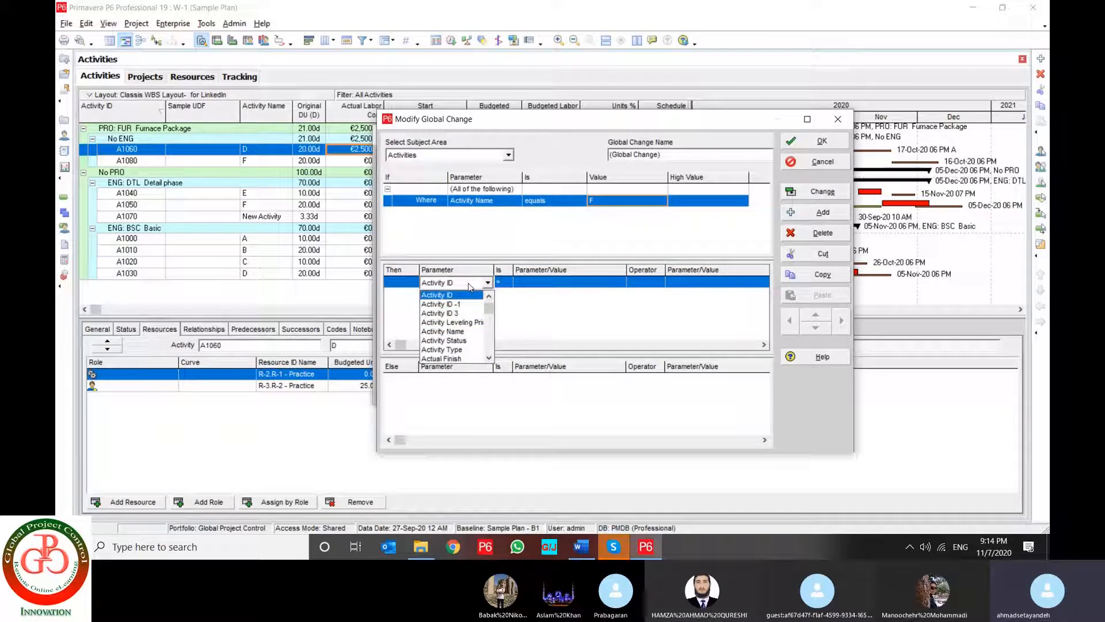
click(468, 333)
click(557, 286)
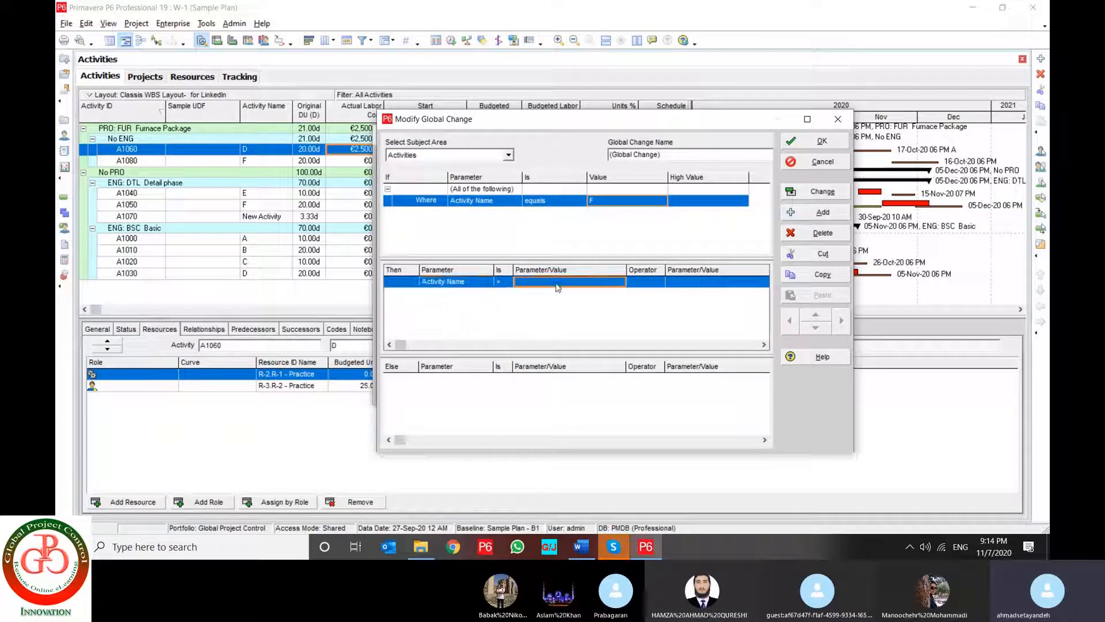
click(557, 287)
click(553, 290)
text(EN)
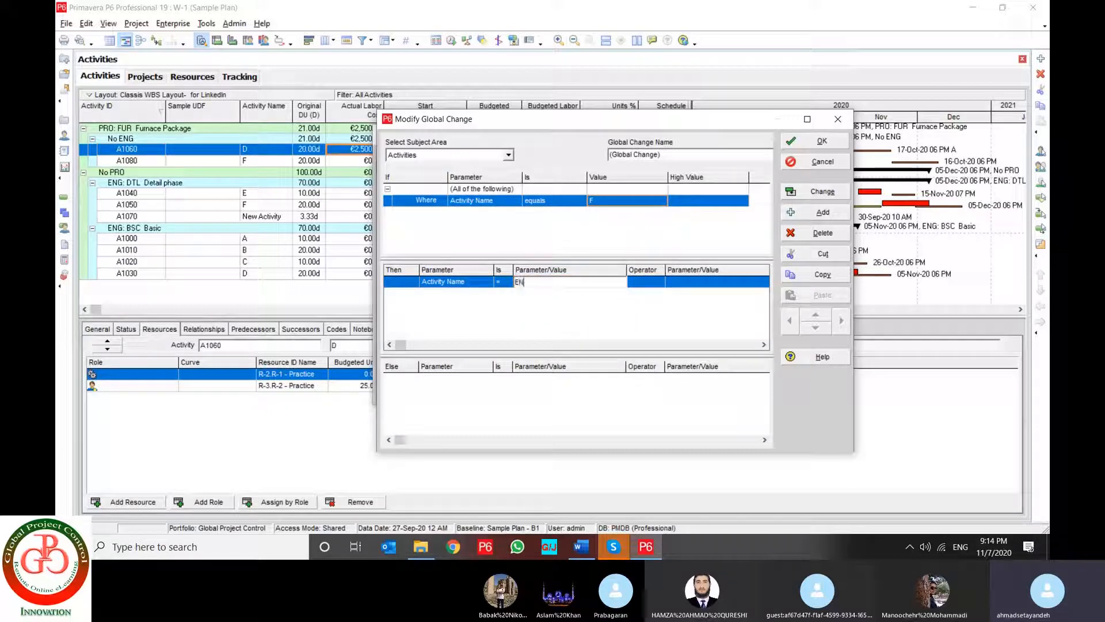
text(GINEERING)
key(Return)
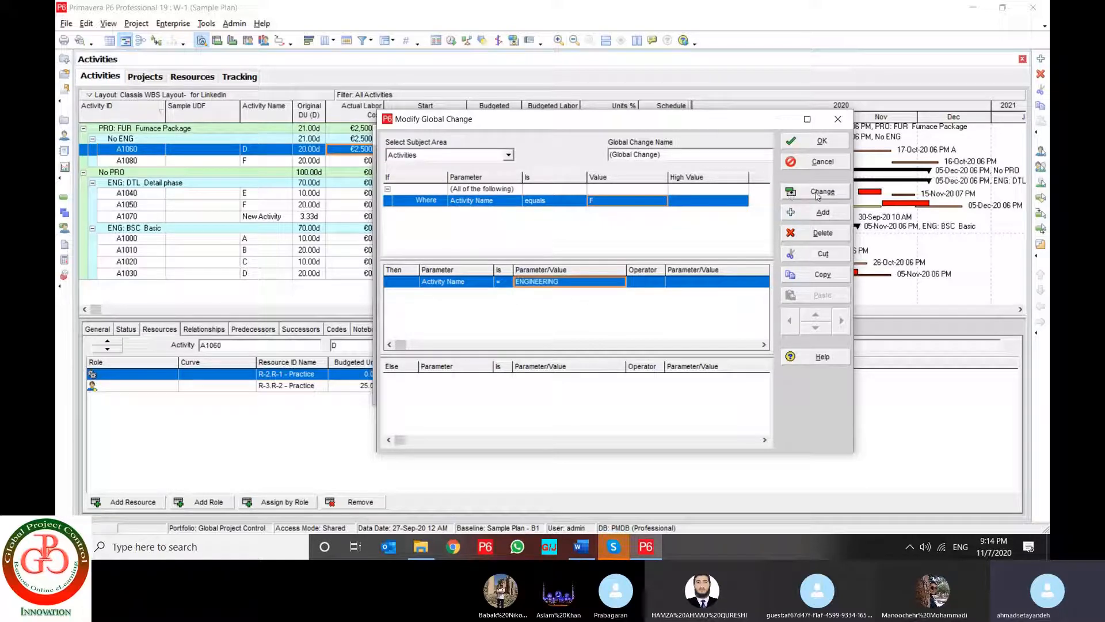
- Run the global change, check the activities and values in its report, and commit the changes without saving the log file
click(843, 194)
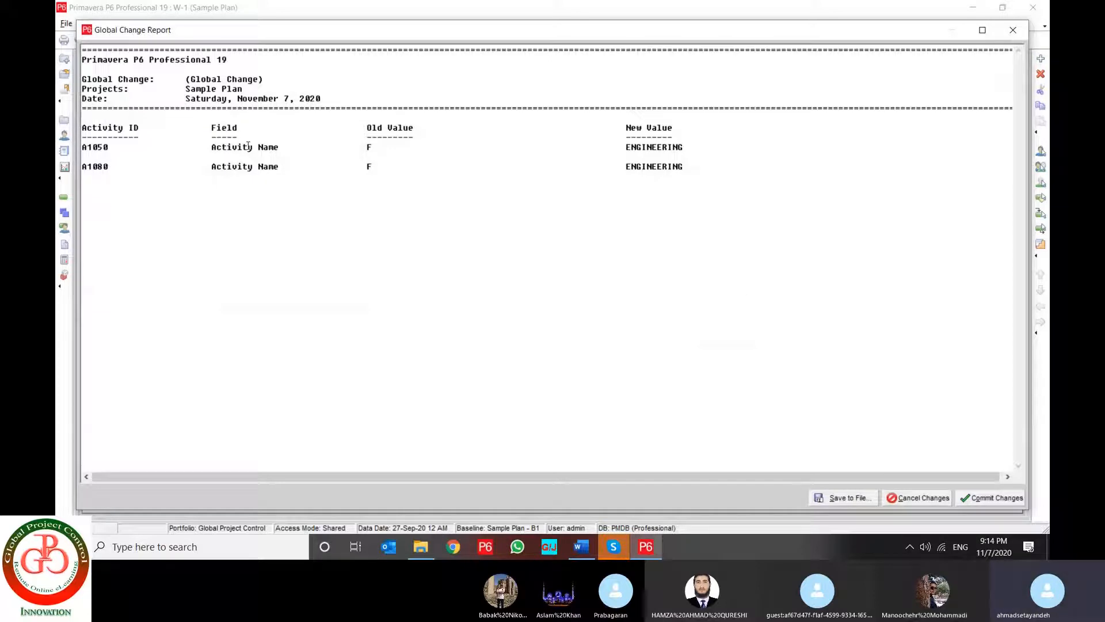
drag(109, 148, 76, 147)
drag(207, 148, 277, 153)
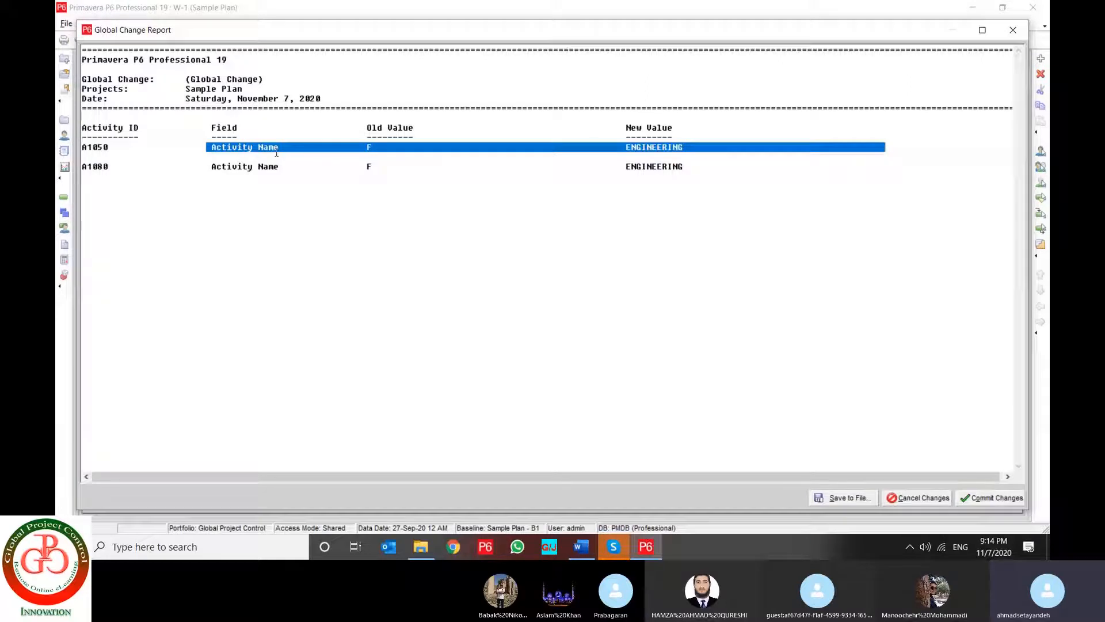
double_click(369, 148)
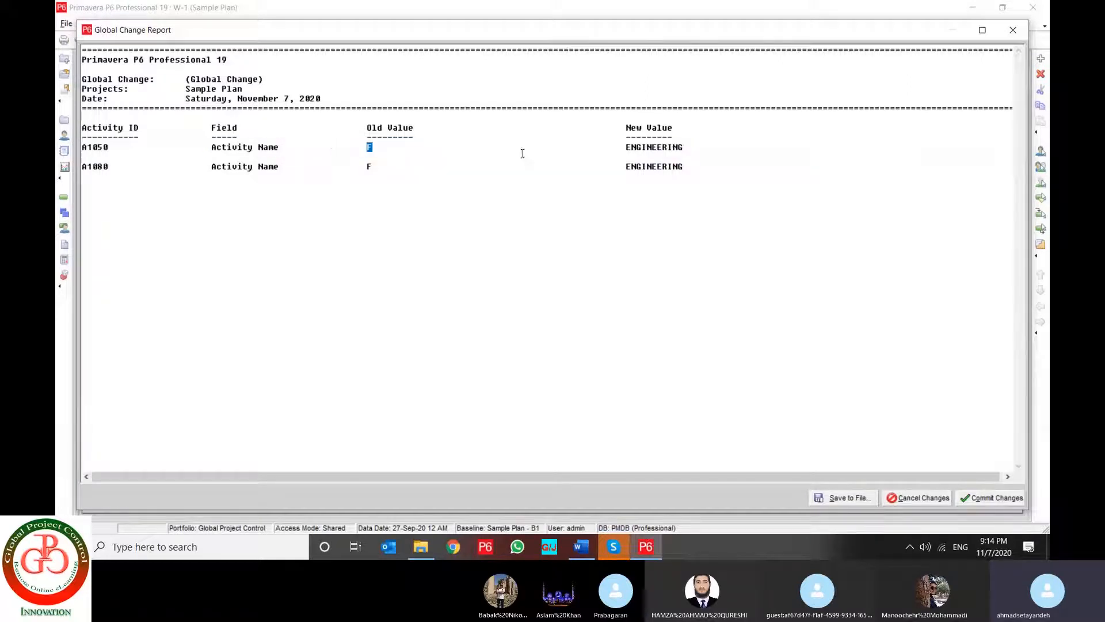
click(986, 500)
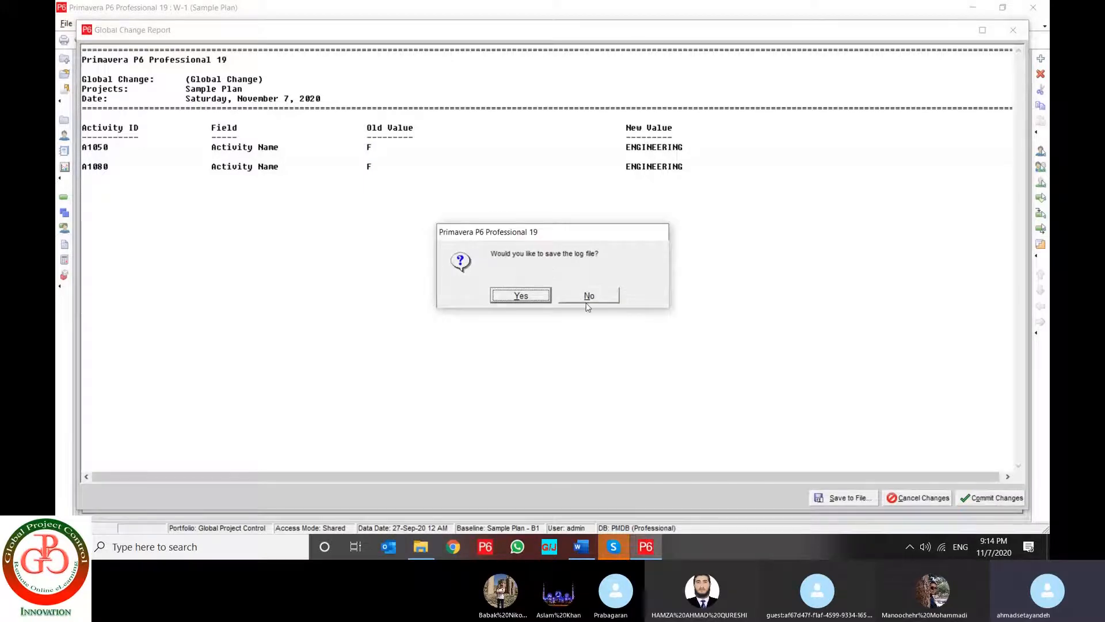
click(588, 297)
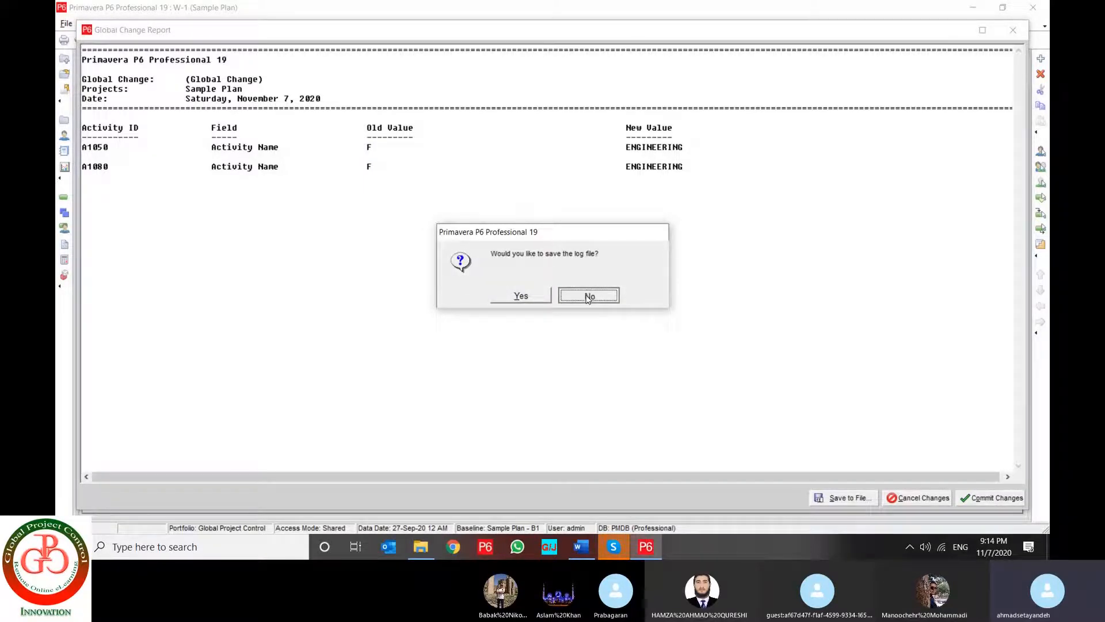
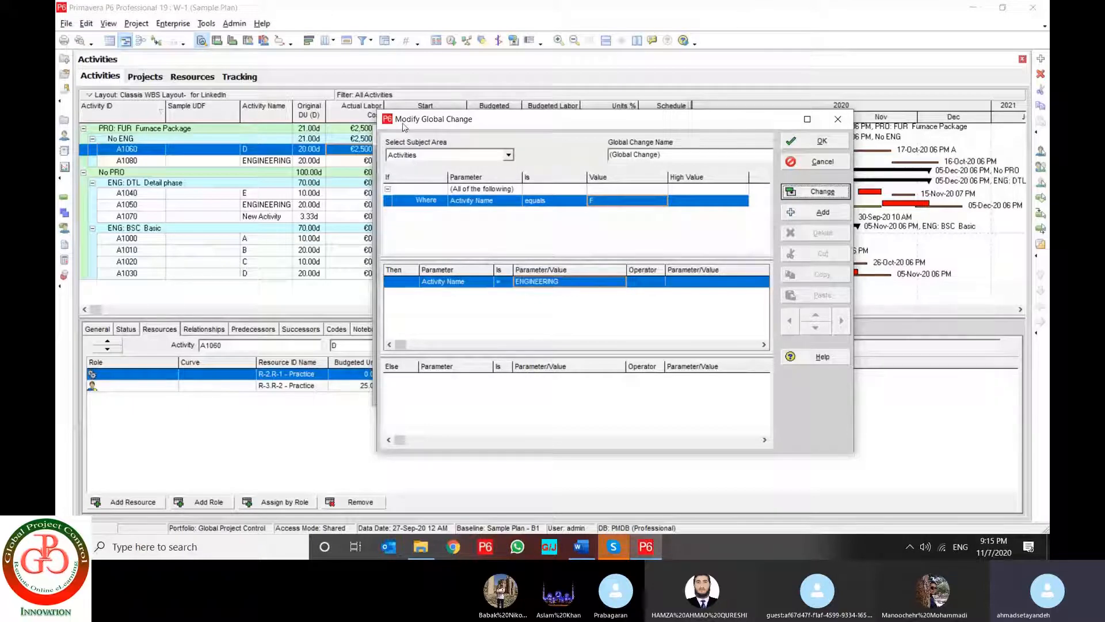
- Check the available subject areas, keep Activities, save the global change definition and close the Global Change list
click(458, 161)
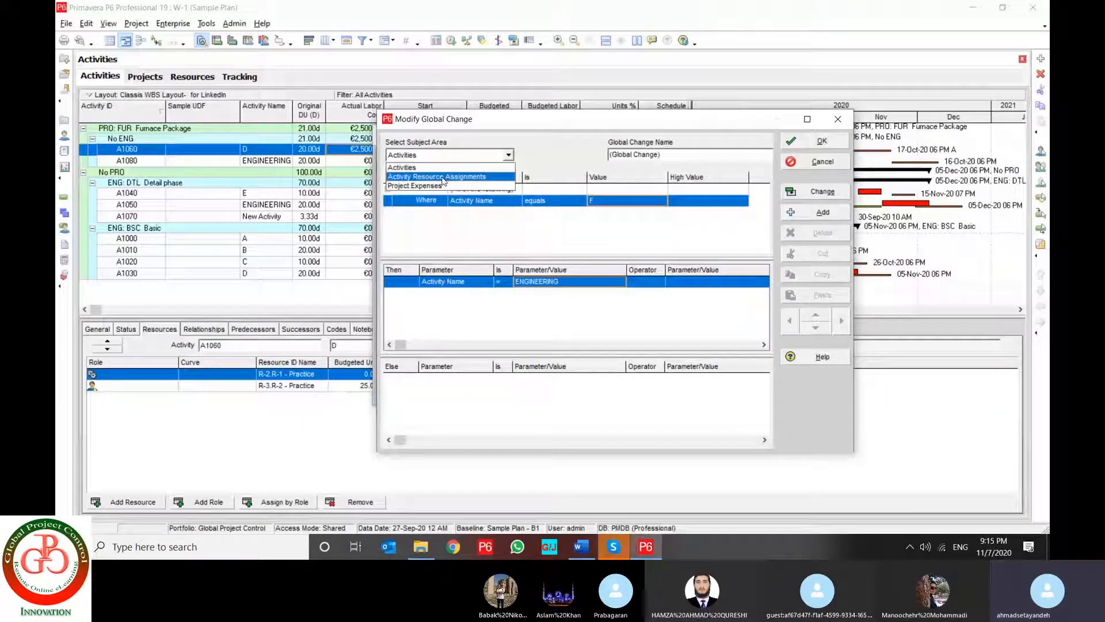
click(568, 156)
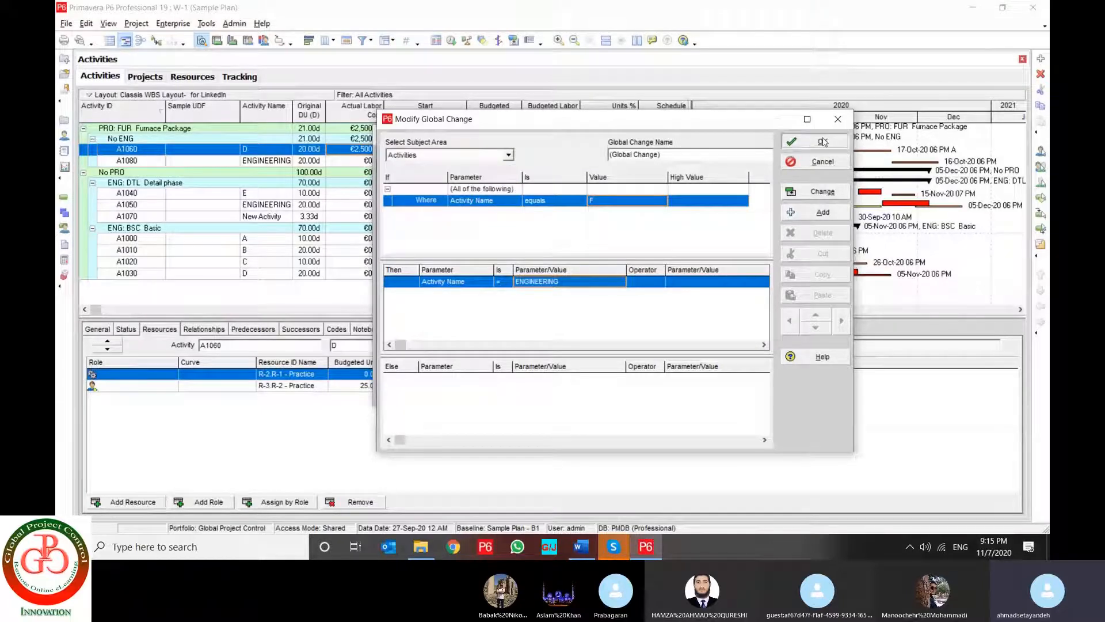
click(823, 142)
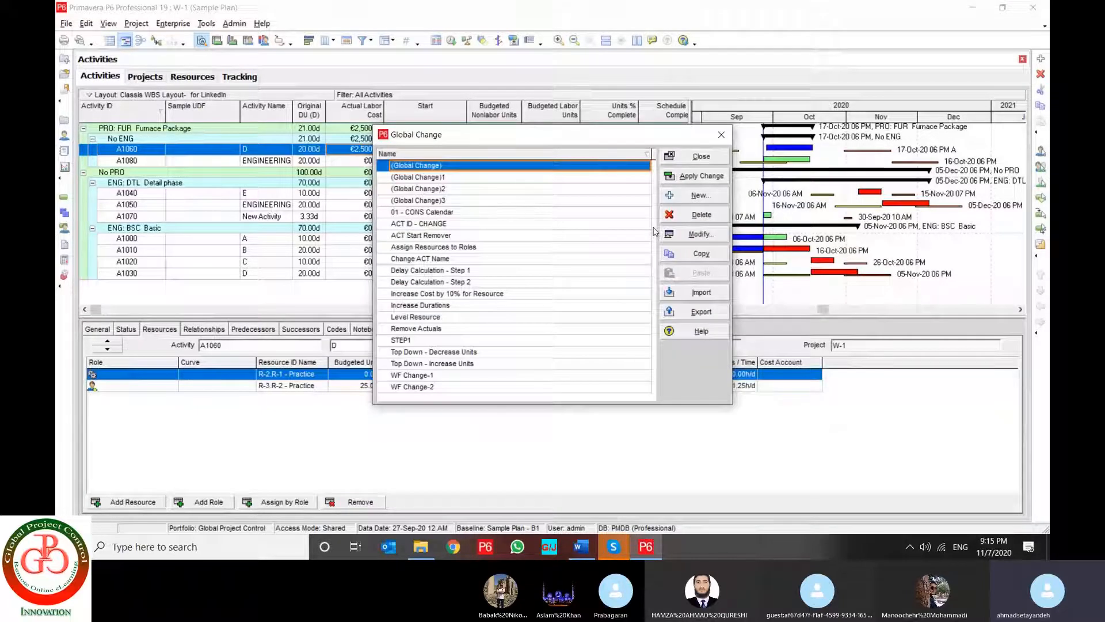
click(698, 159)
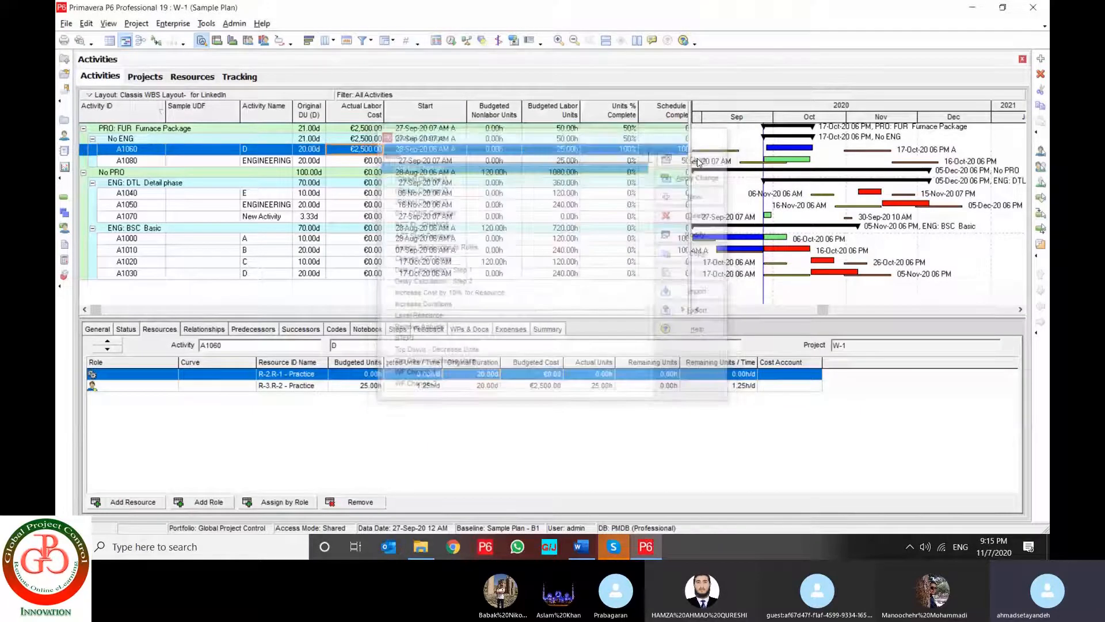
- Monitor the project's thresholds using the original threshold monitor windows
click(206, 23)
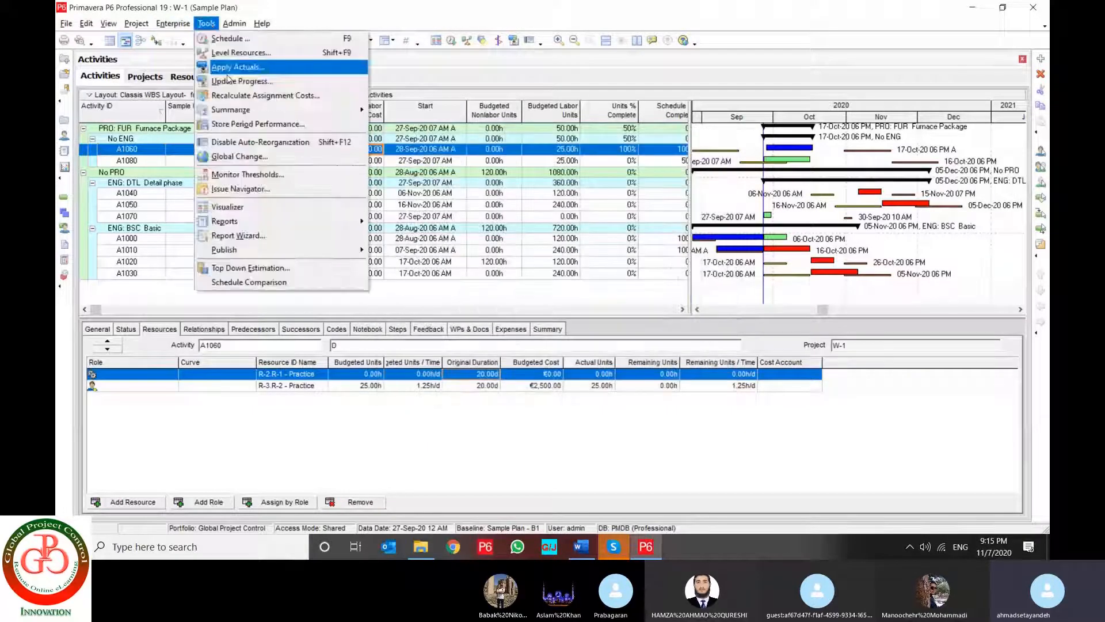
click(280, 178)
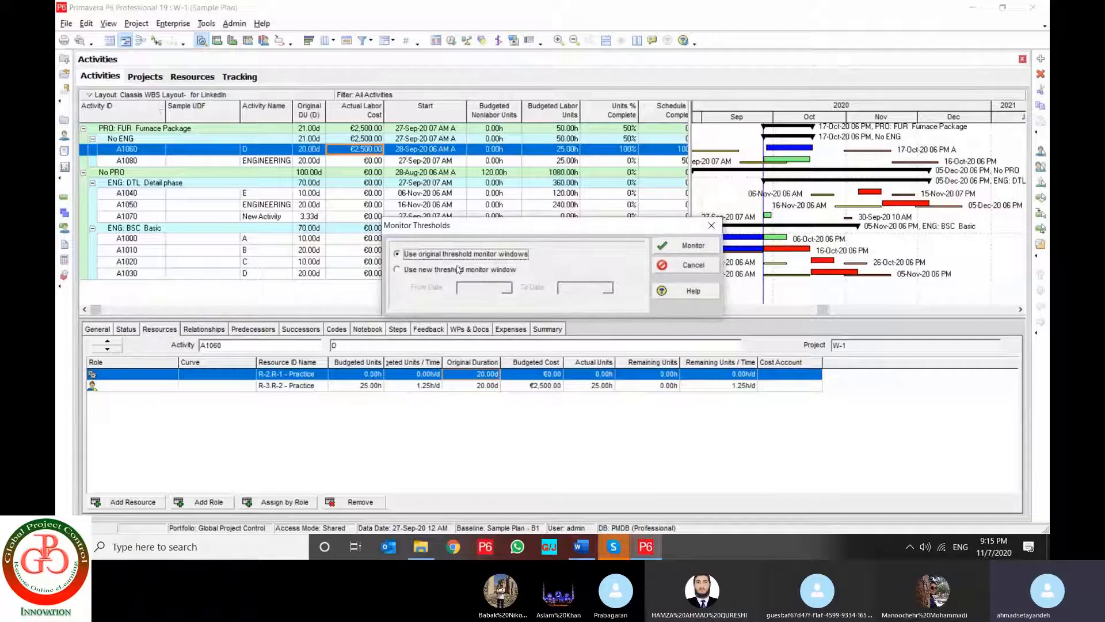
click(662, 246)
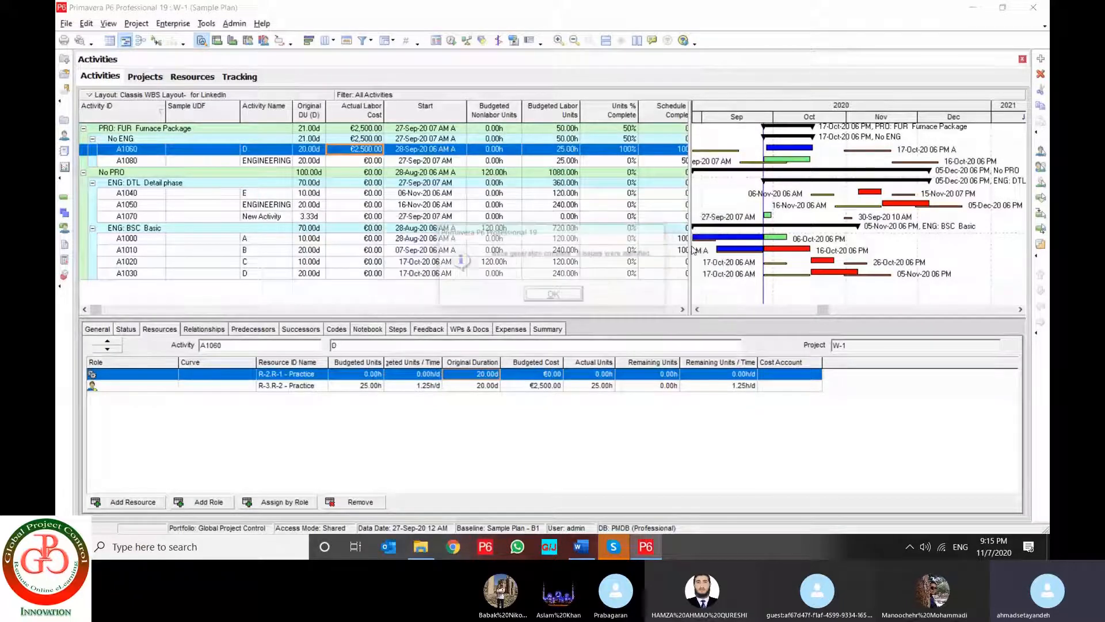
click(553, 295)
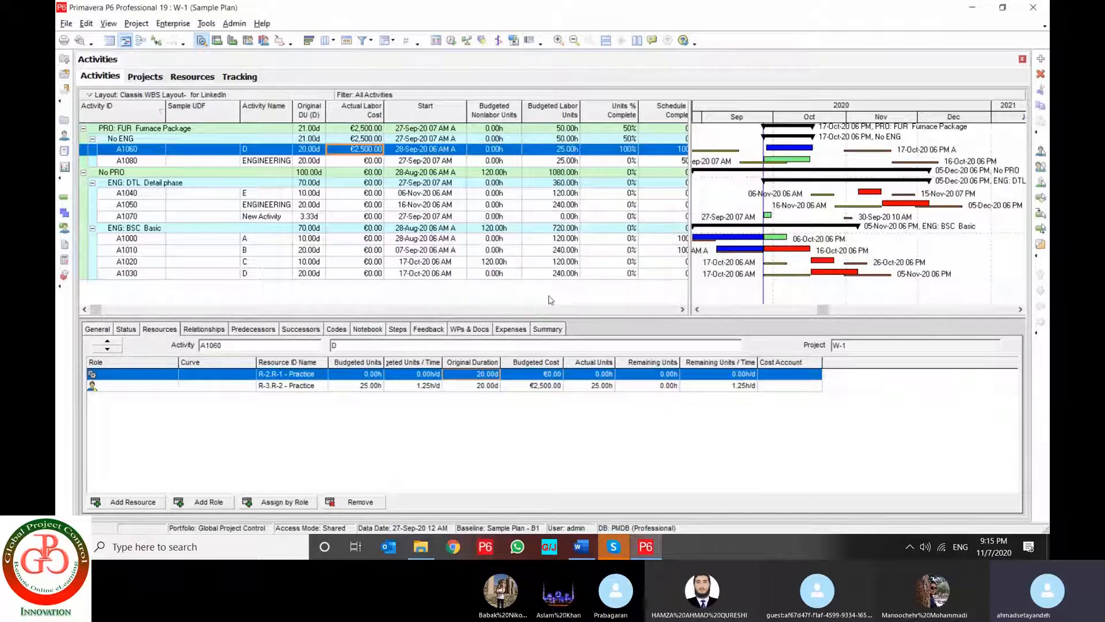
- Open the Issue Navigator and show the WBS element and the activity linked to (New Issue)1
click(173, 23)
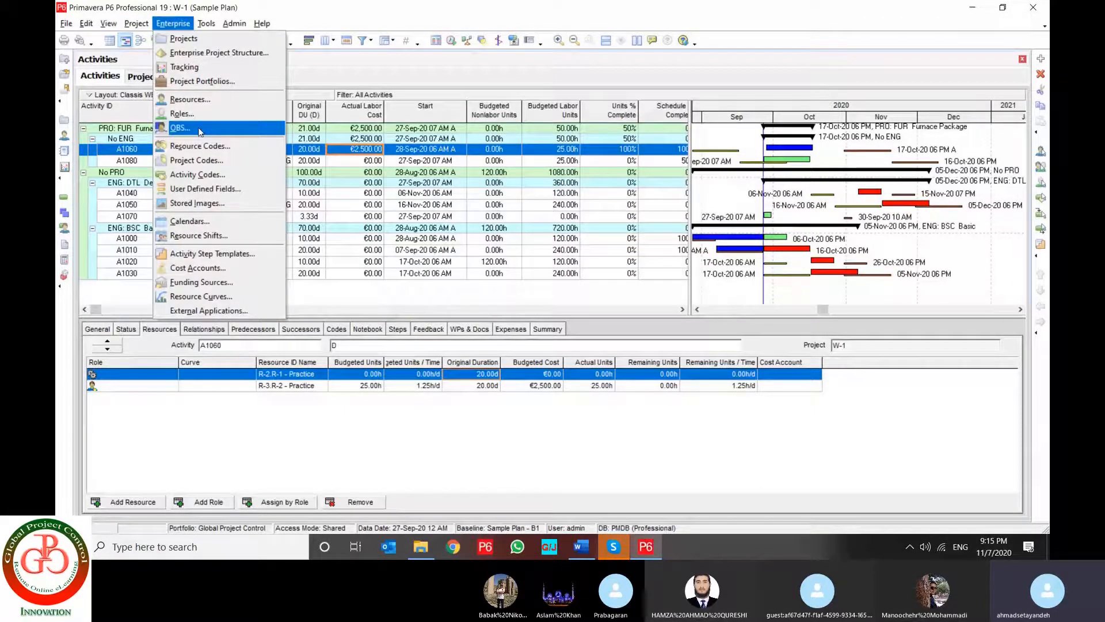
click(217, 24)
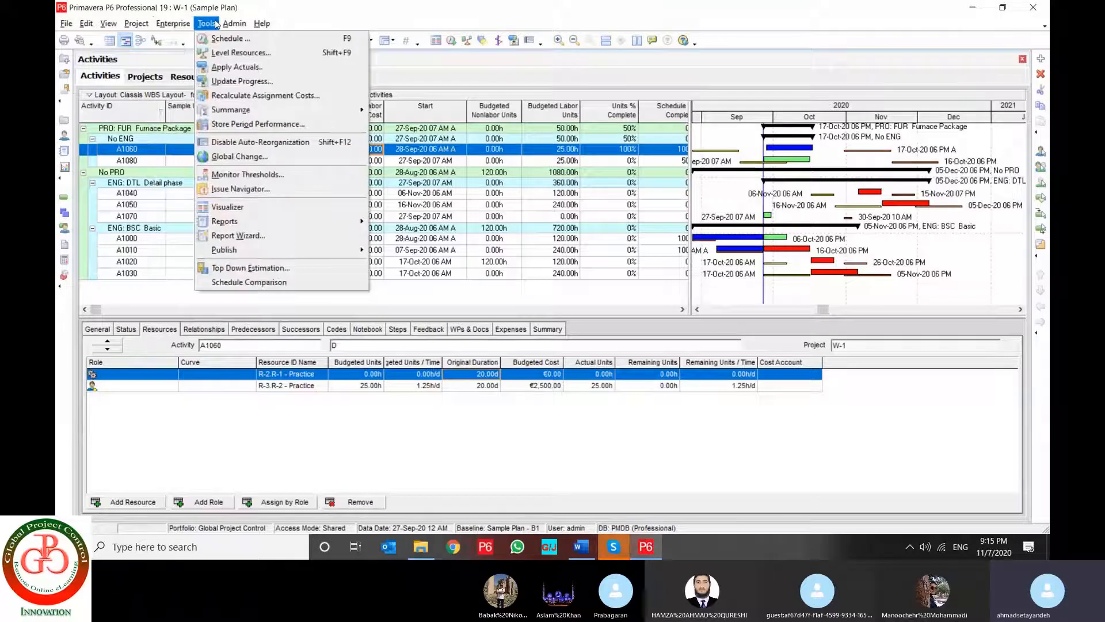
click(249, 190)
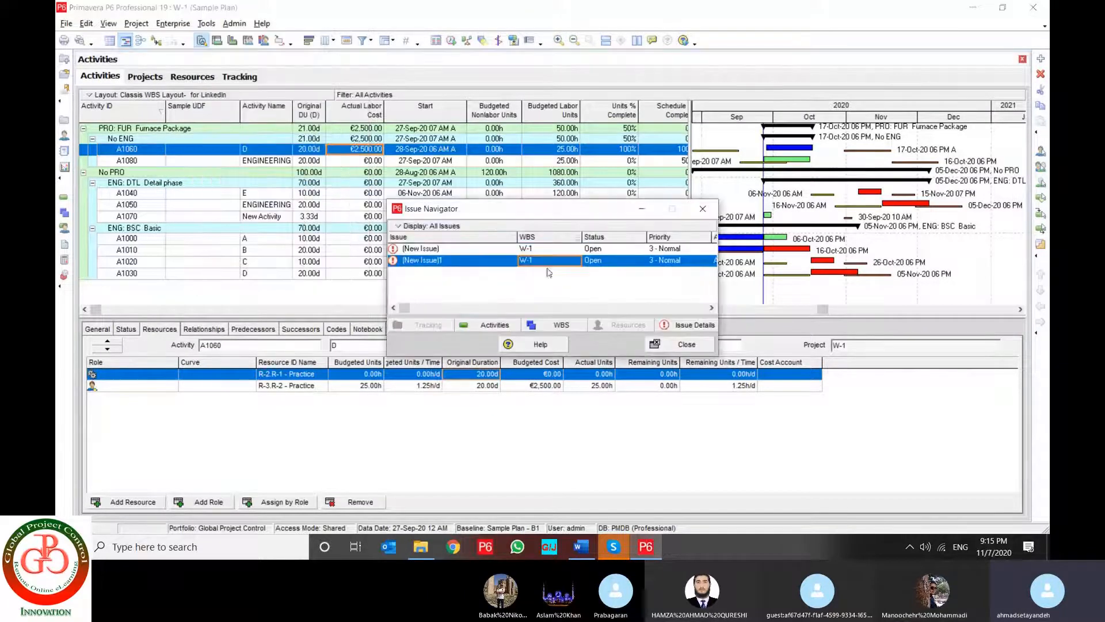
click(548, 325)
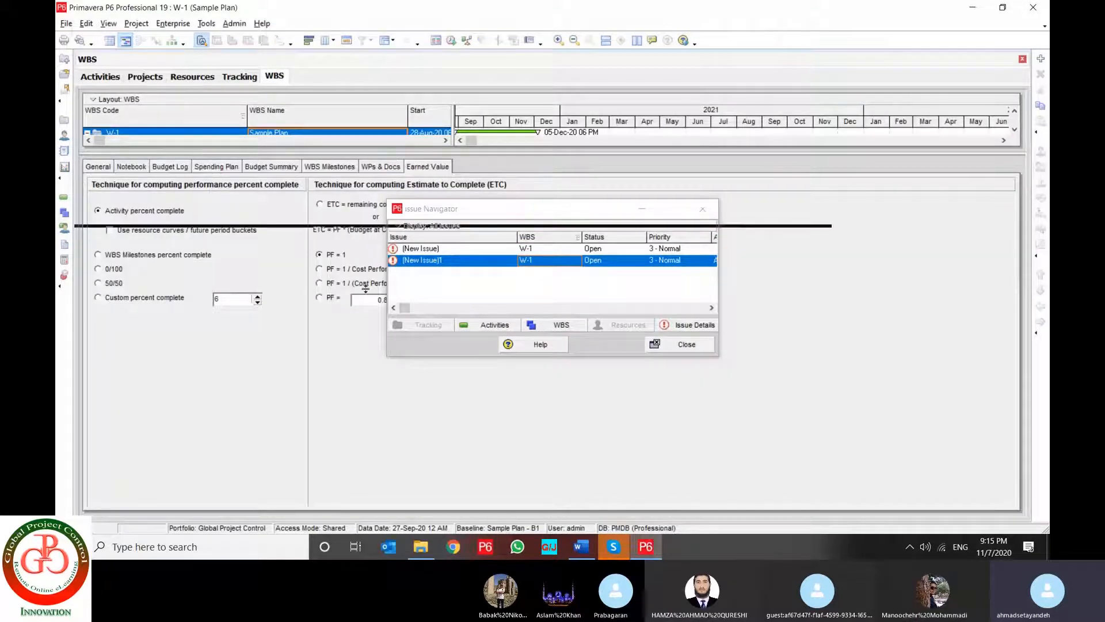
drag(365, 289, 365, 295)
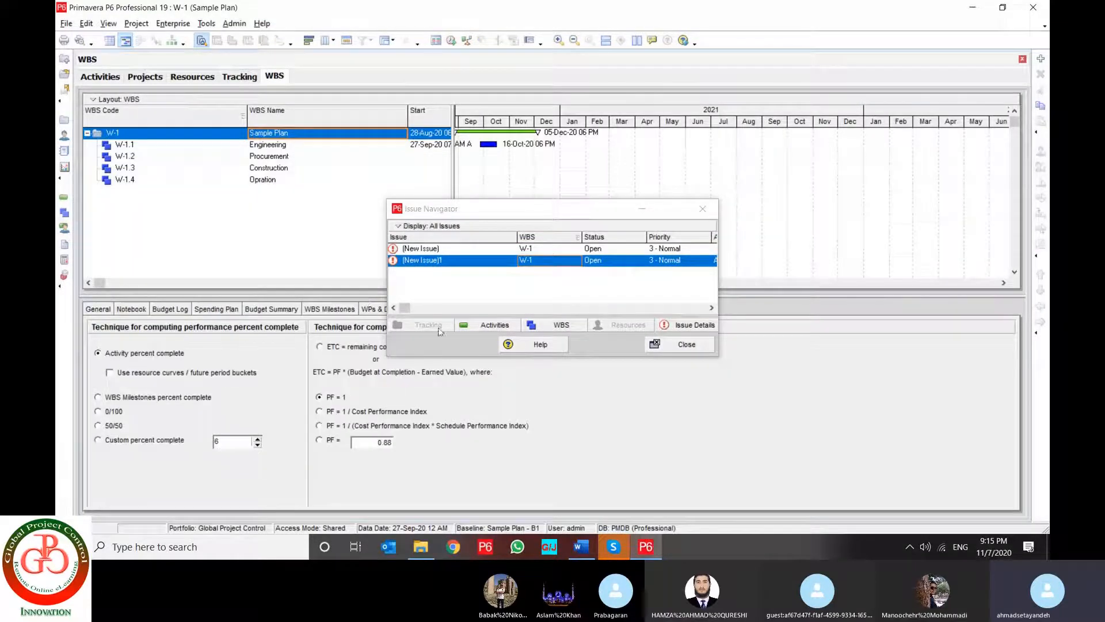
click(486, 327)
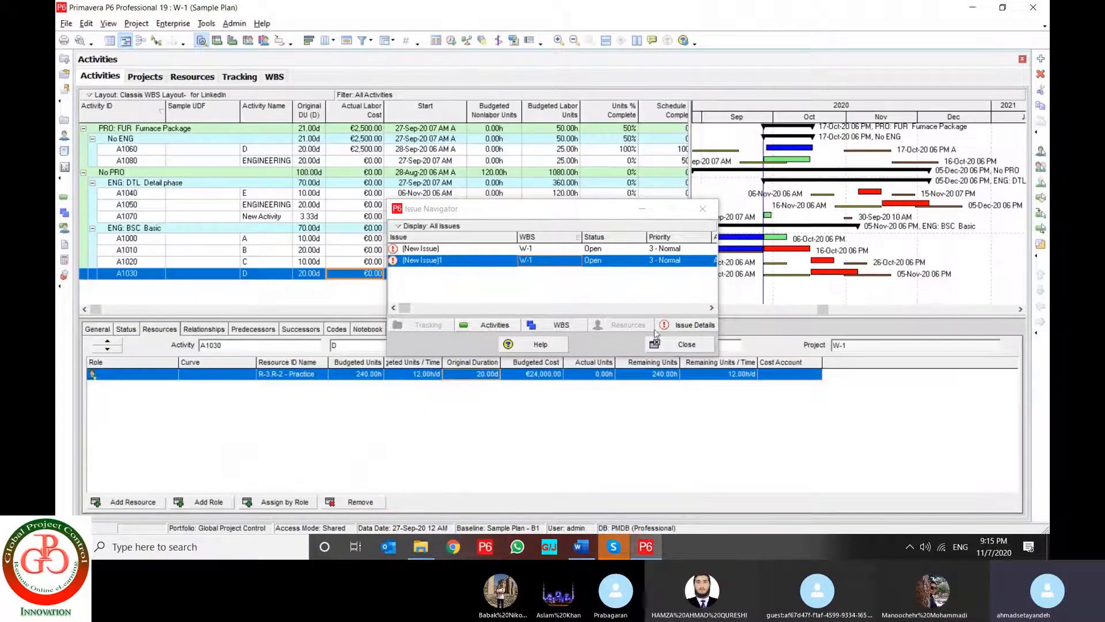
- View the issue details of (New Issue)1, return to its activity and close the Issue Navigator
click(694, 325)
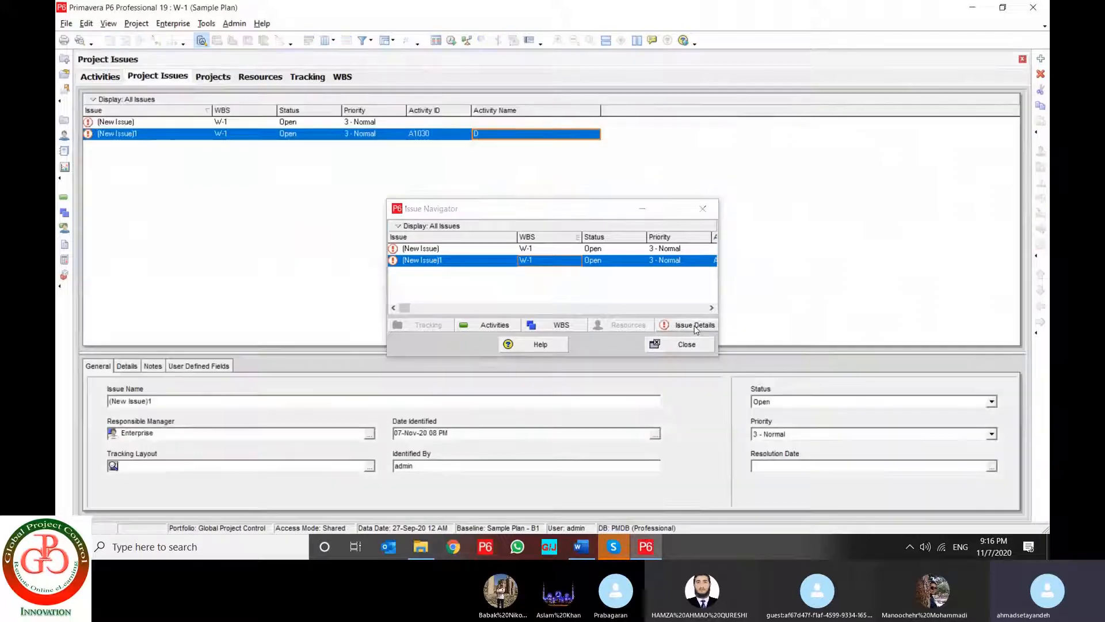
click(533, 326)
click(483, 326)
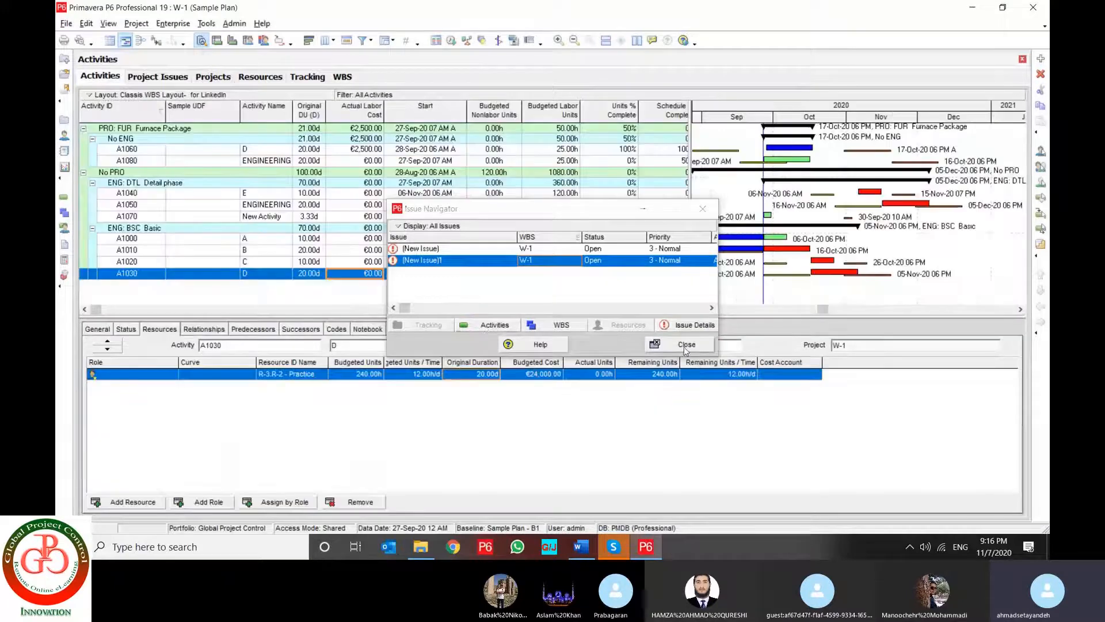
click(683, 346)
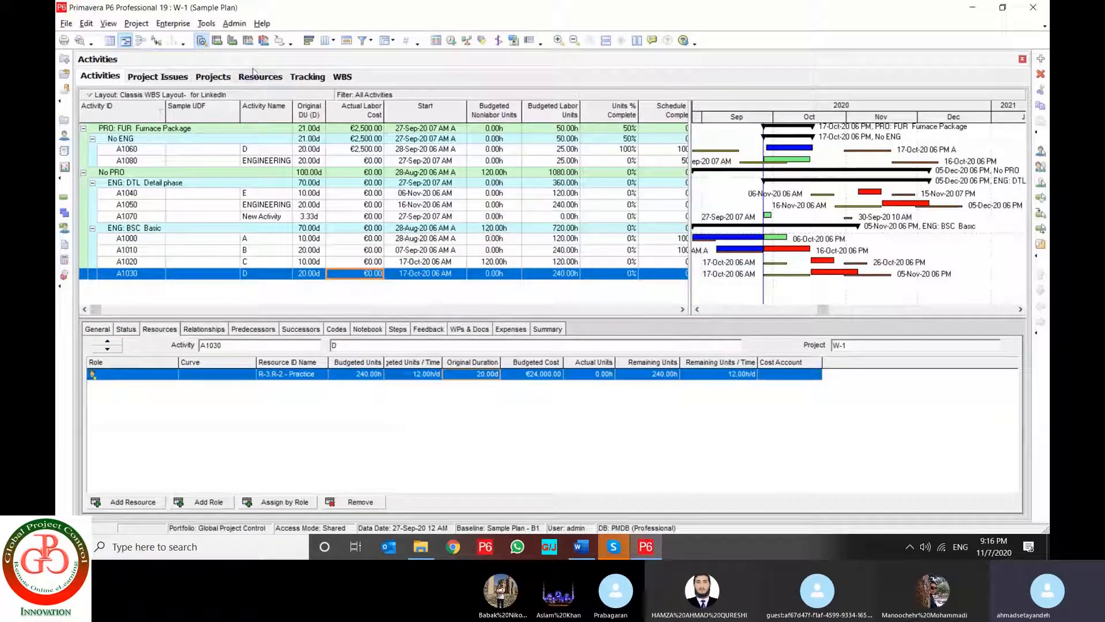
- Open the list of global reports and look through its report groups
click(206, 23)
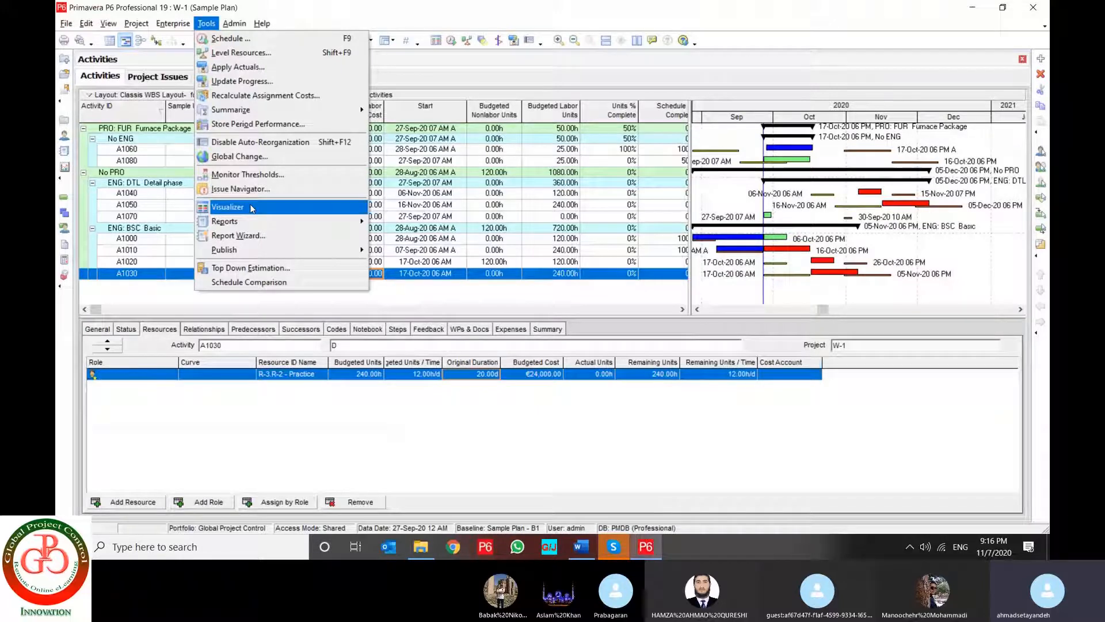
mouse_move(257, 224)
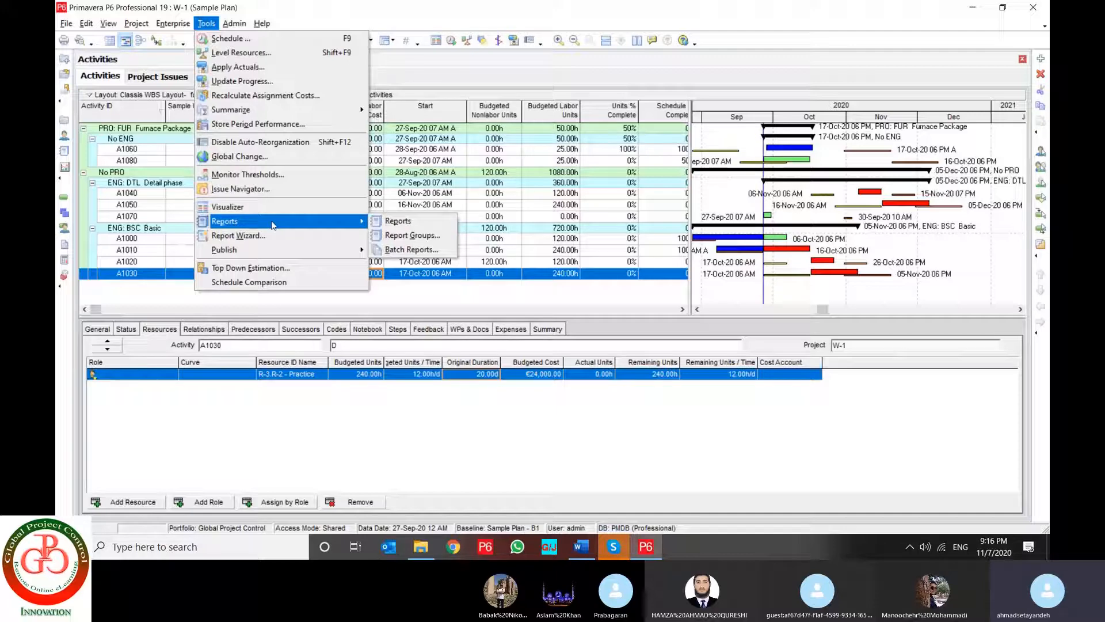
click(399, 221)
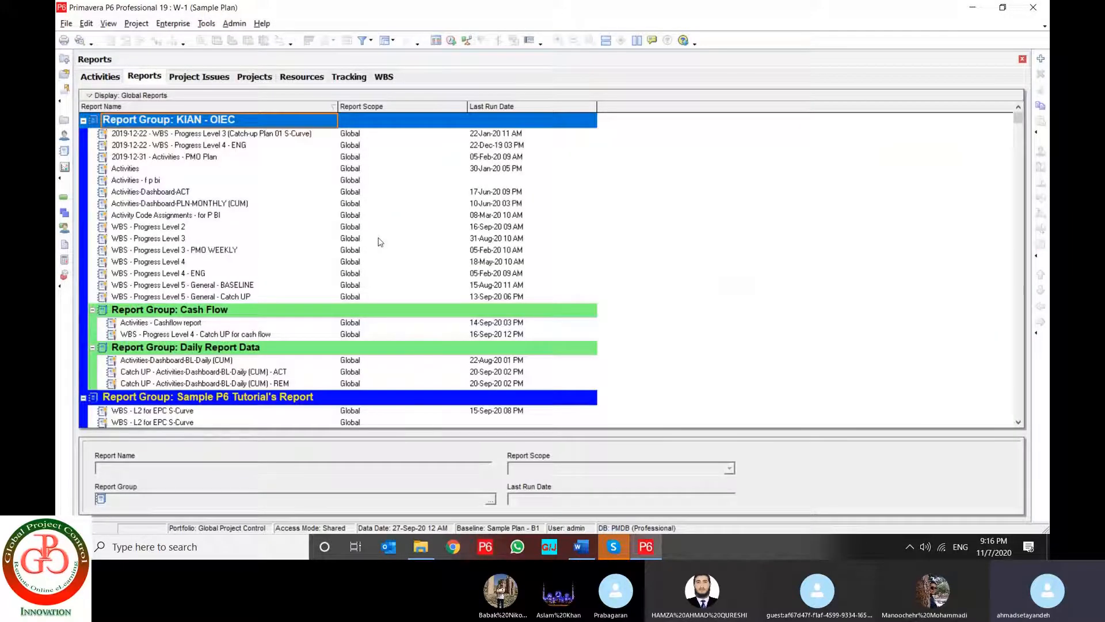
scroll(193, 197, down, 6)
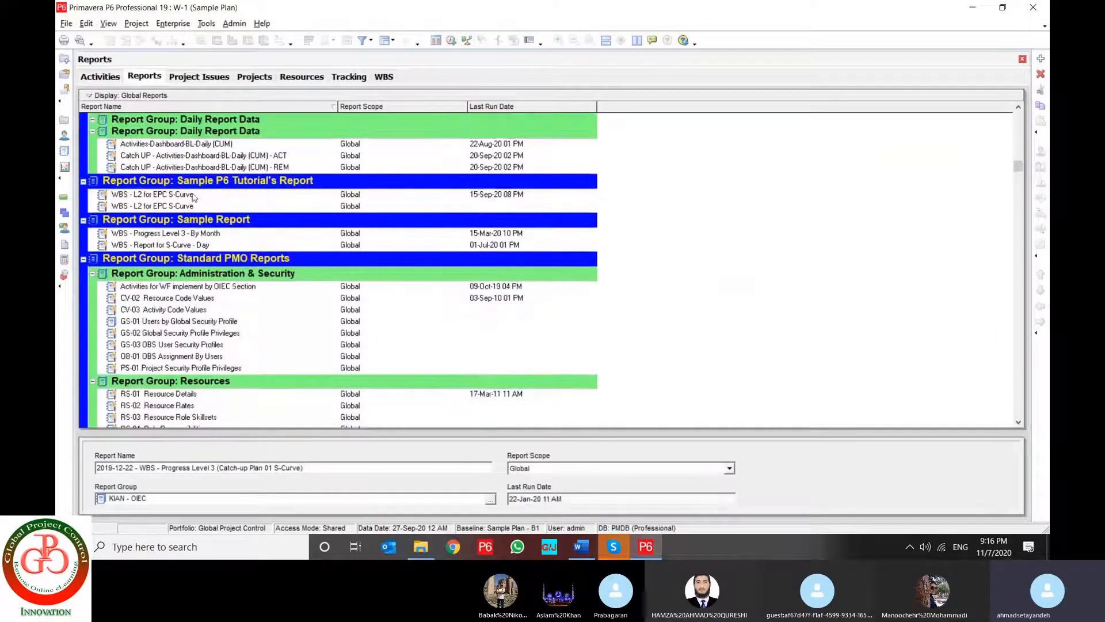
scroll(193, 197, up, 4)
scroll(193, 197, up, 2)
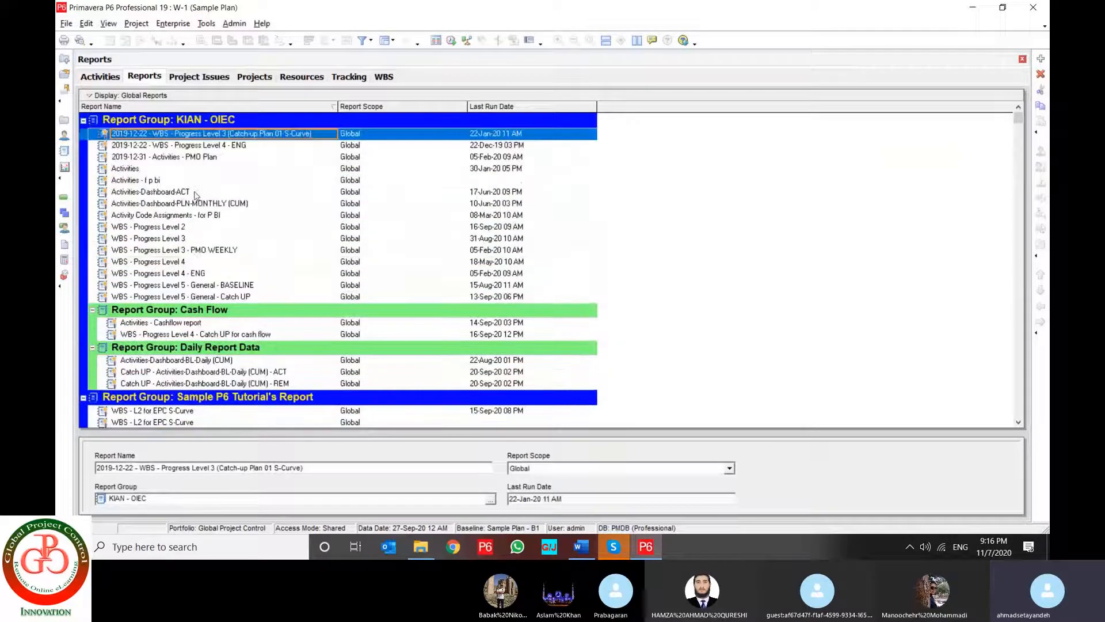
- Start a new report in the Report Wizard and look through the subject areas available for it
click(1041, 58)
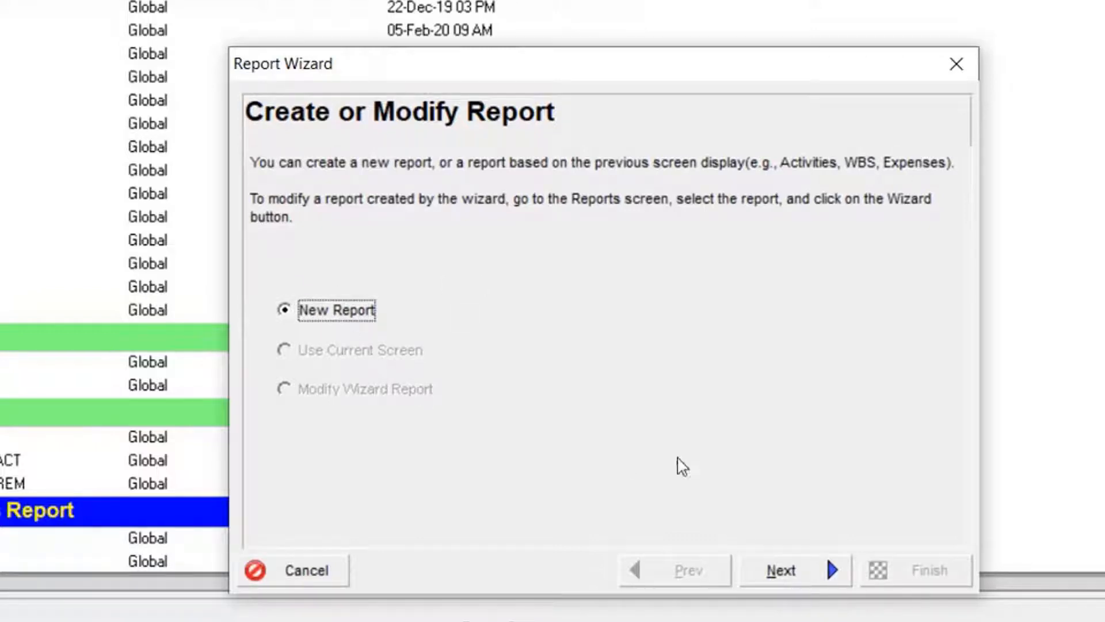
click(808, 572)
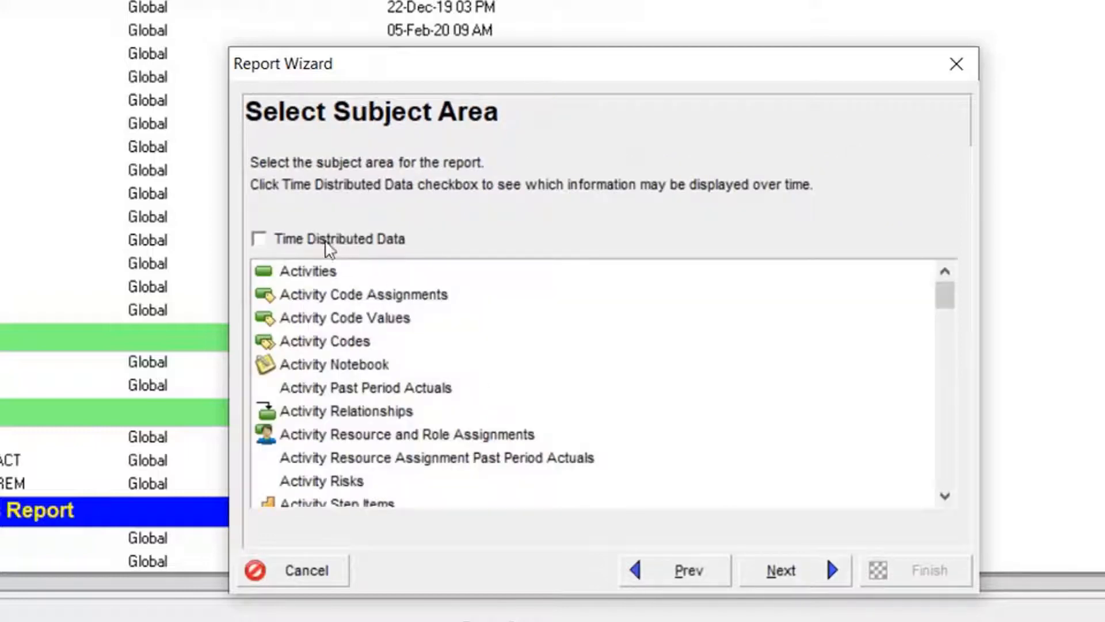
click(319, 273)
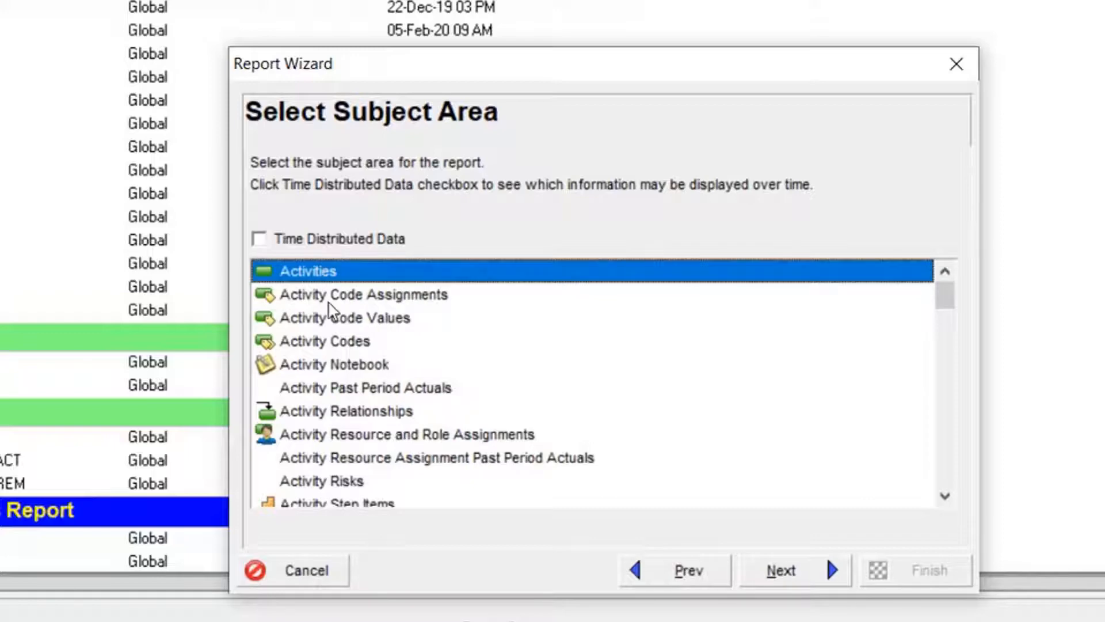
click(335, 338)
click(343, 437)
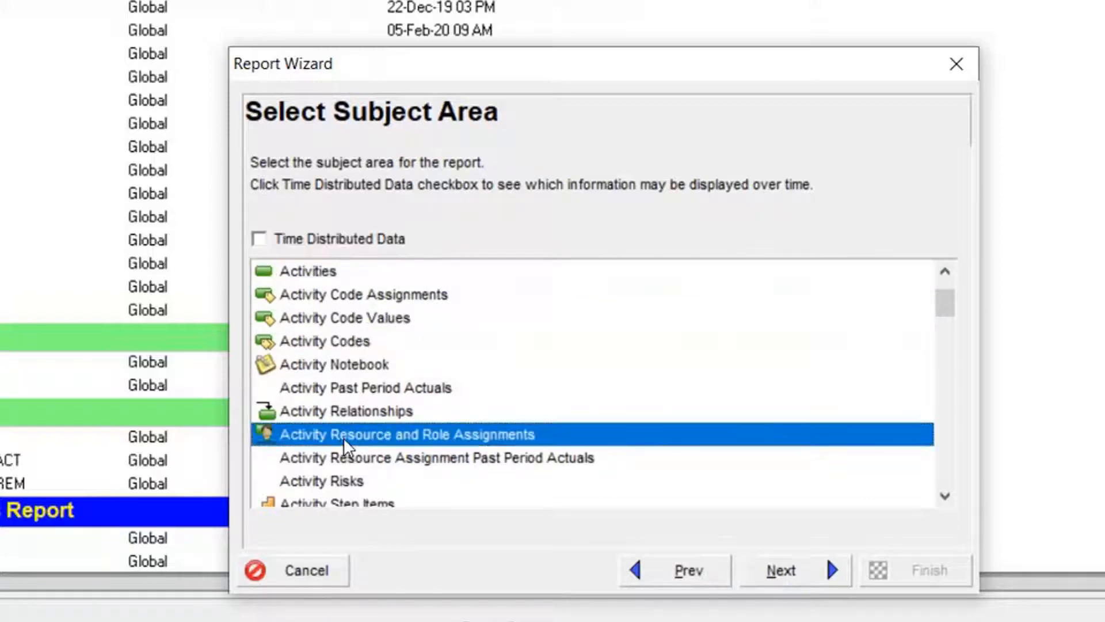
scroll(343, 437, down, 4)
click(340, 279)
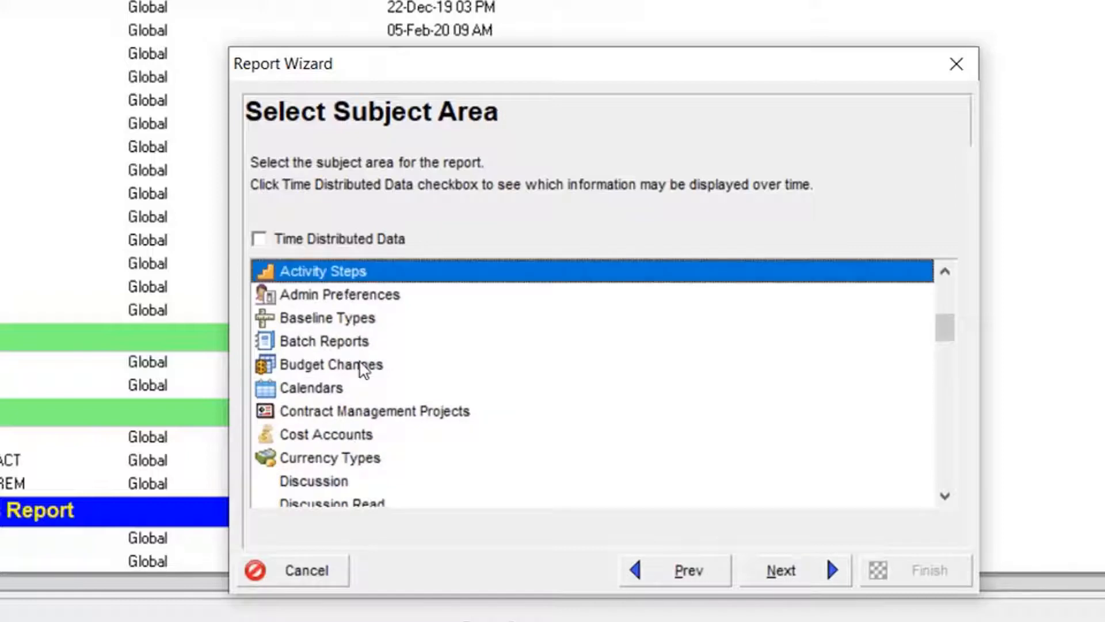
scroll(362, 369, down, 6)
scroll(362, 377, down, 6)
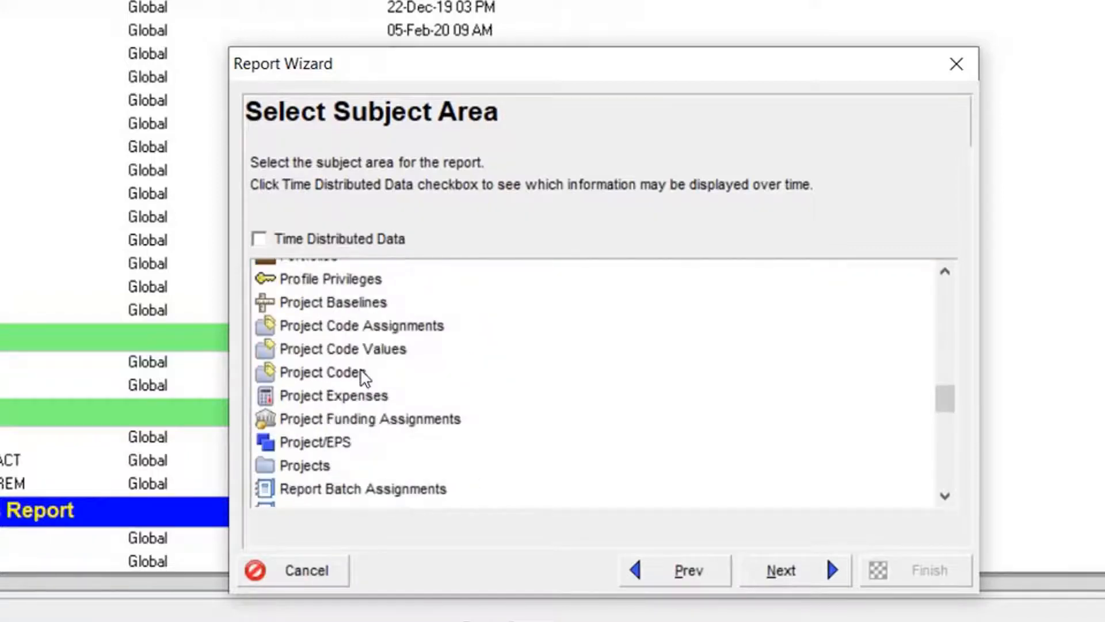
scroll(363, 377, up, 4)
scroll(352, 366, up, 15)
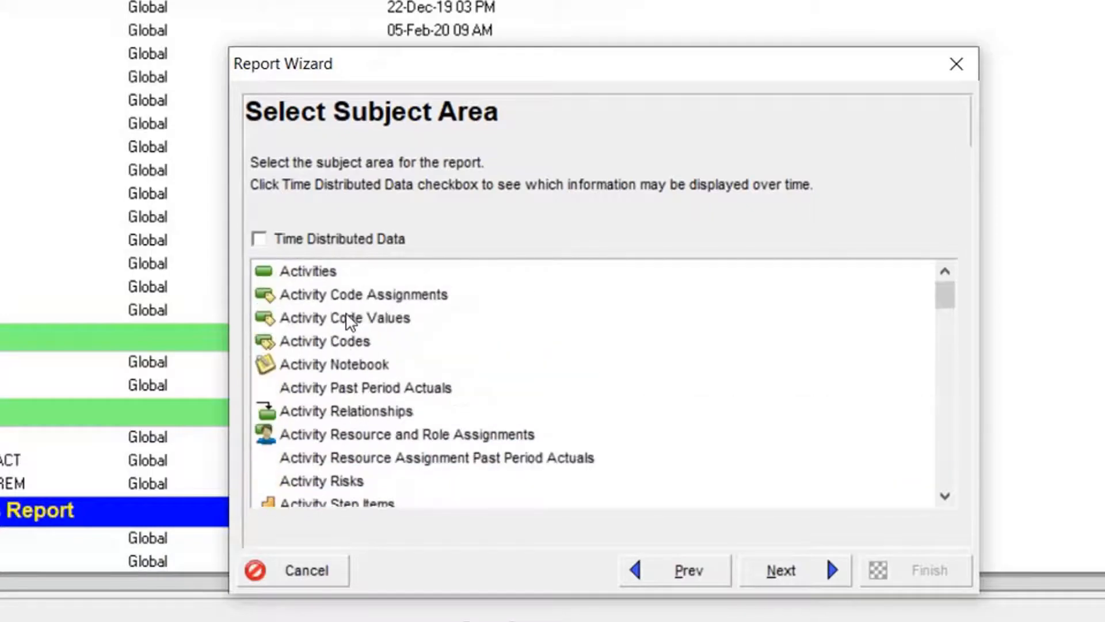
- Check which additional subject areas an Activities report can include, and return to the subject area selection
click(339, 276)
click(772, 576)
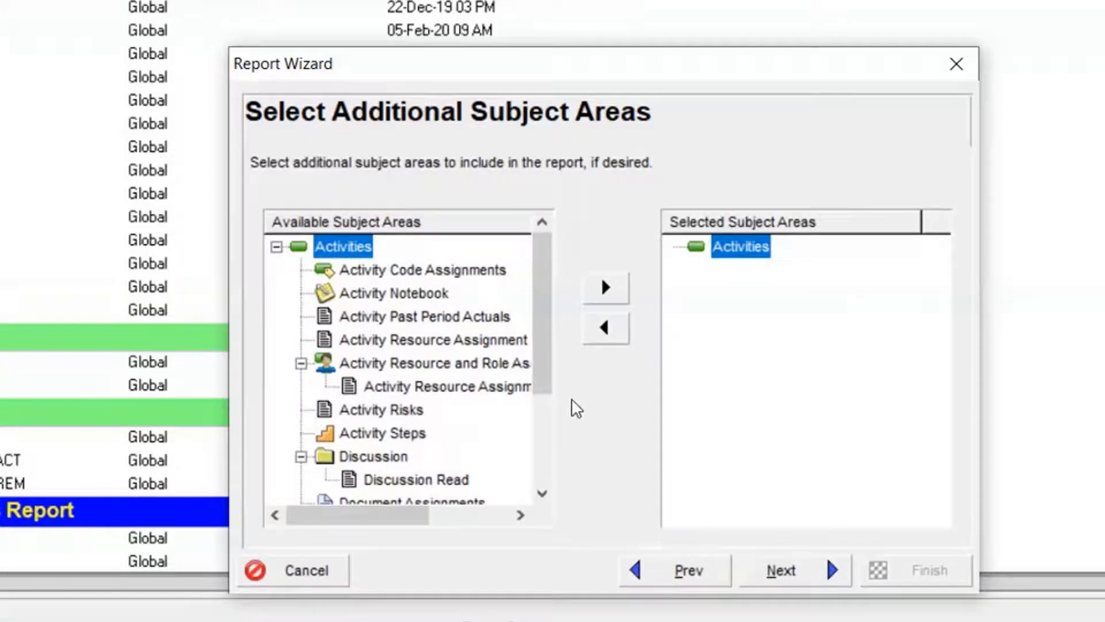
click(469, 347)
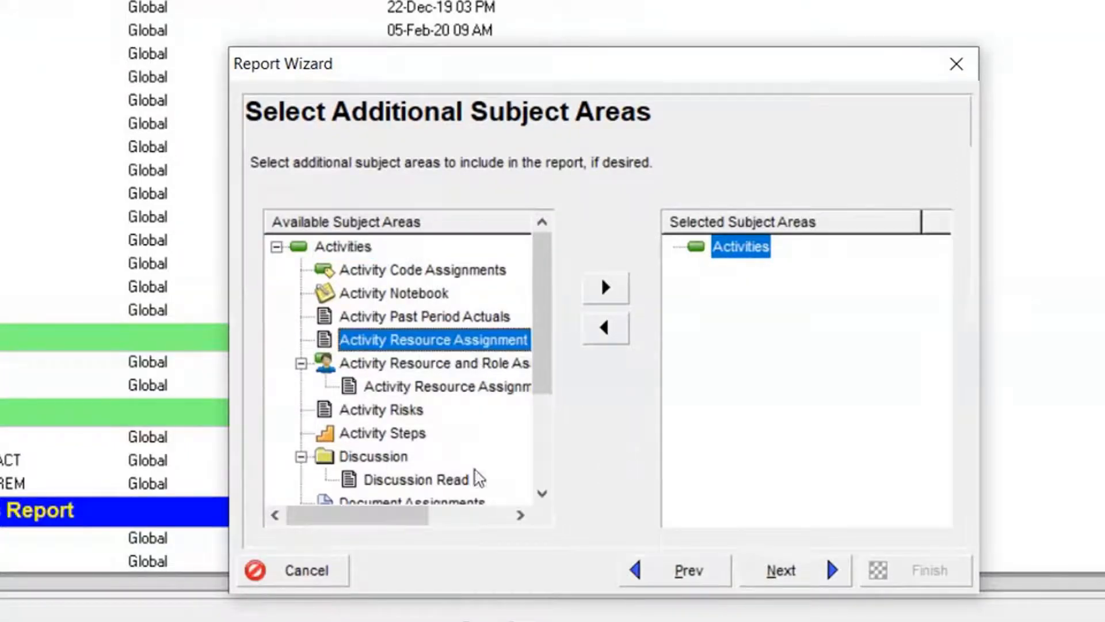
click(697, 570)
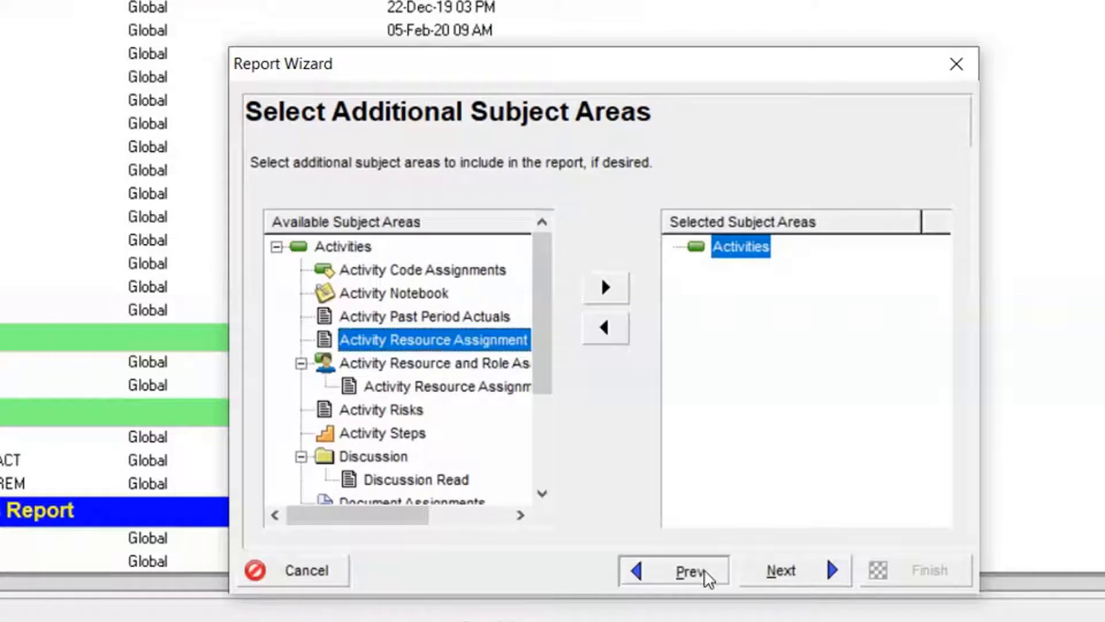
- Enable Time Distributed Data for the report and choose WBS as its subject area
click(290, 242)
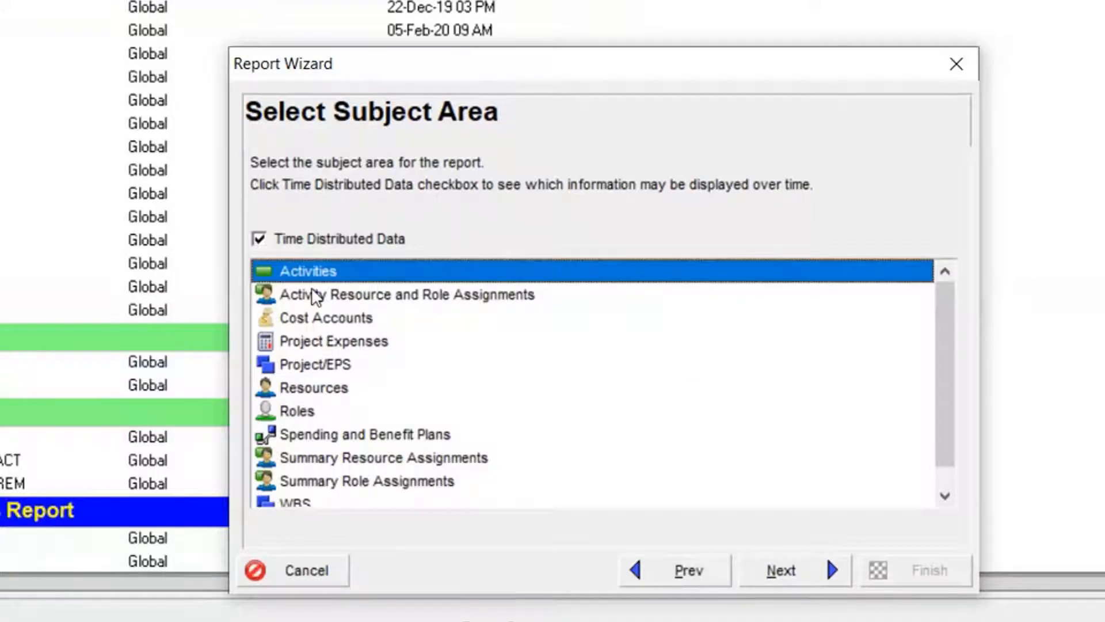
scroll(354, 491, down, 1)
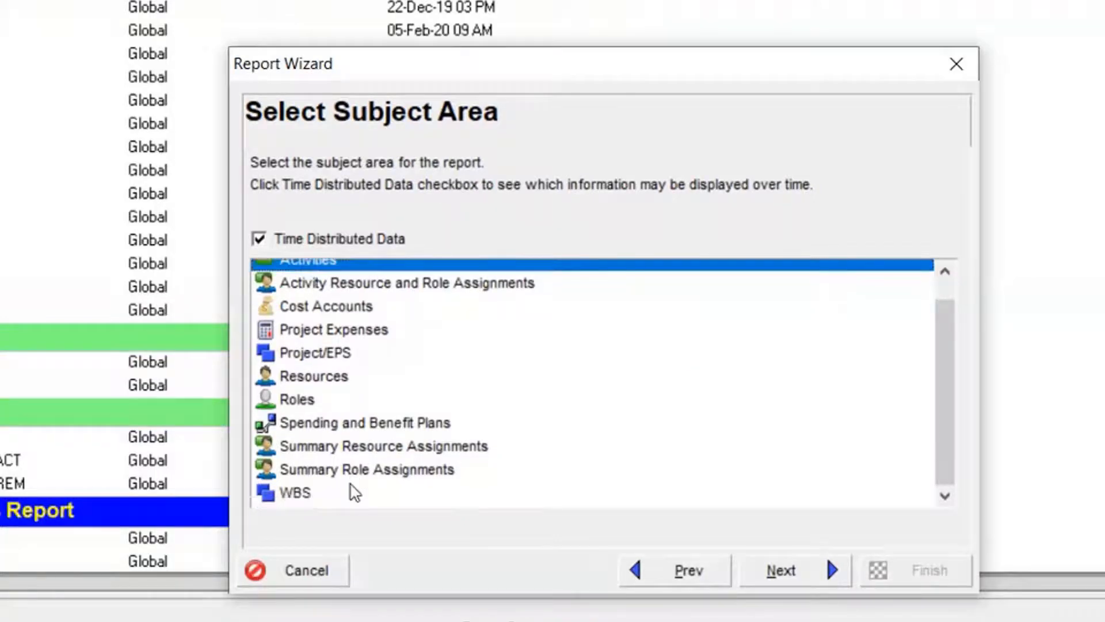
click(353, 491)
click(784, 570)
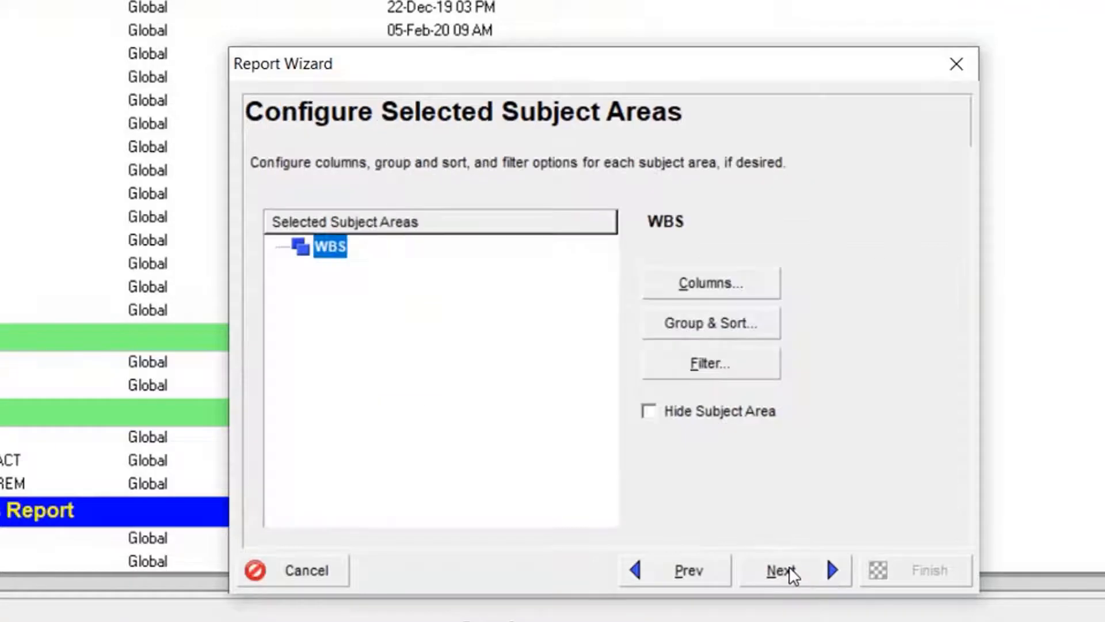
- Examine the available columns and the grouping and sorting options of the WBS subject area without changing them
click(729, 281)
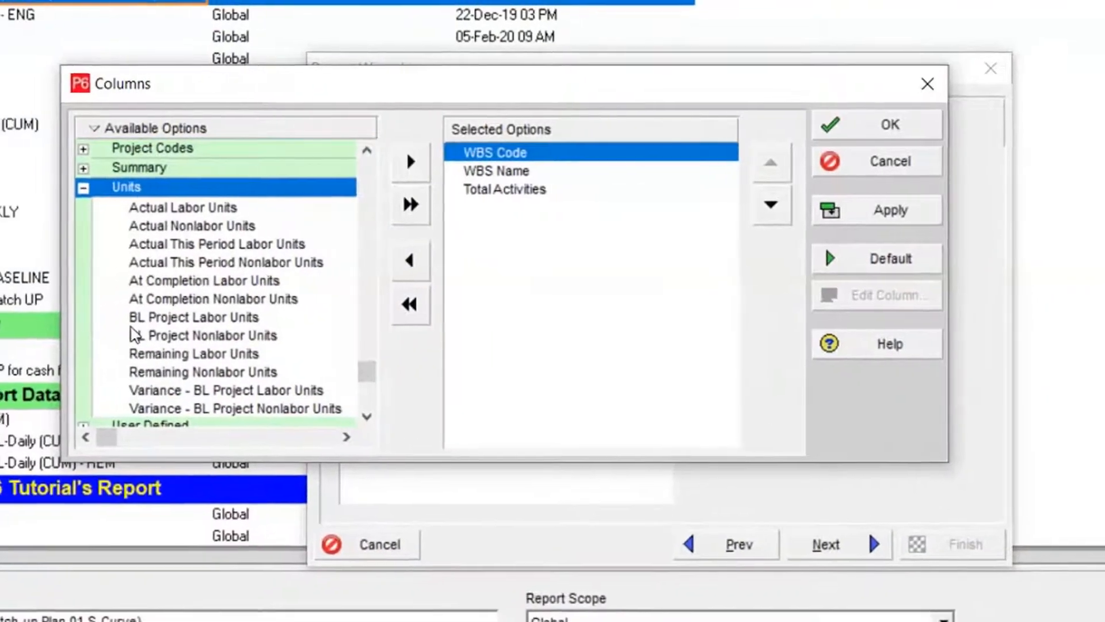
double_click(127, 186)
double_click(138, 149)
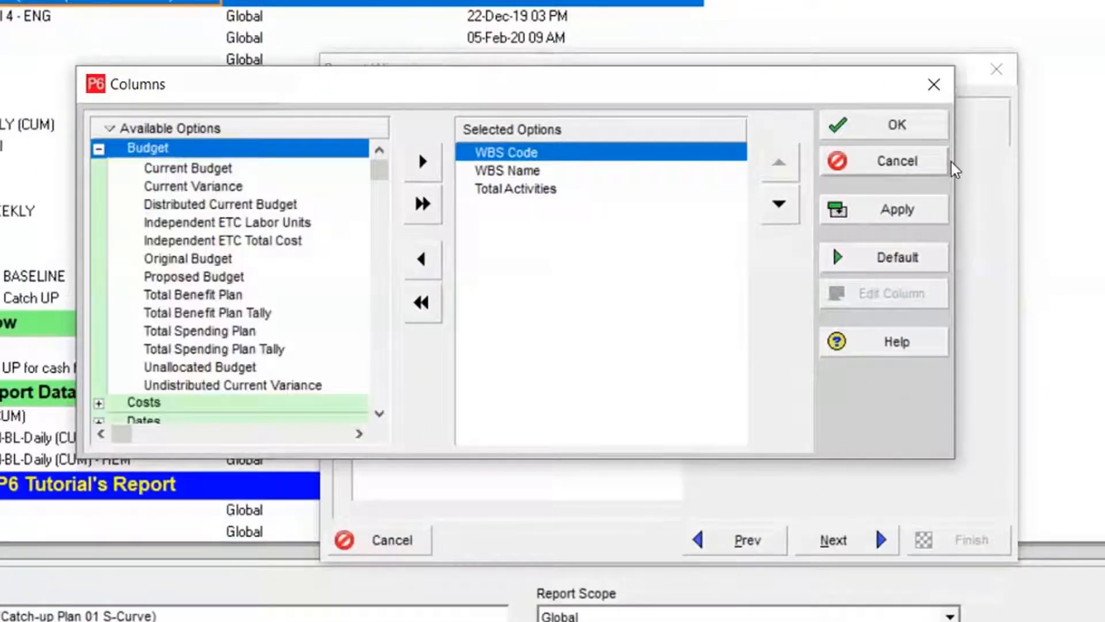
click(912, 173)
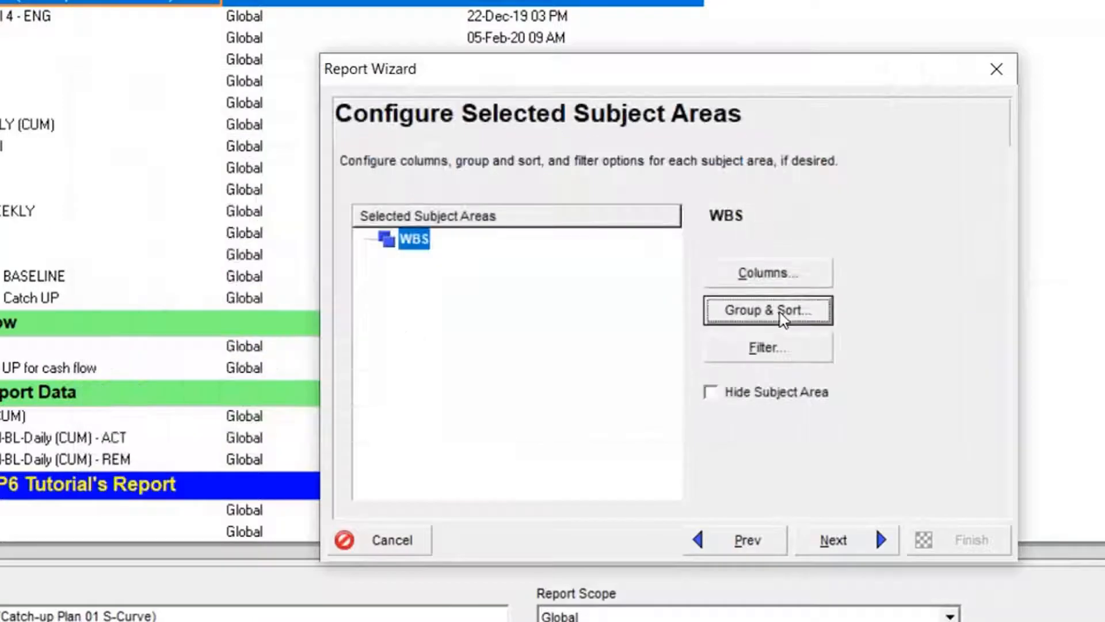
click(781, 313)
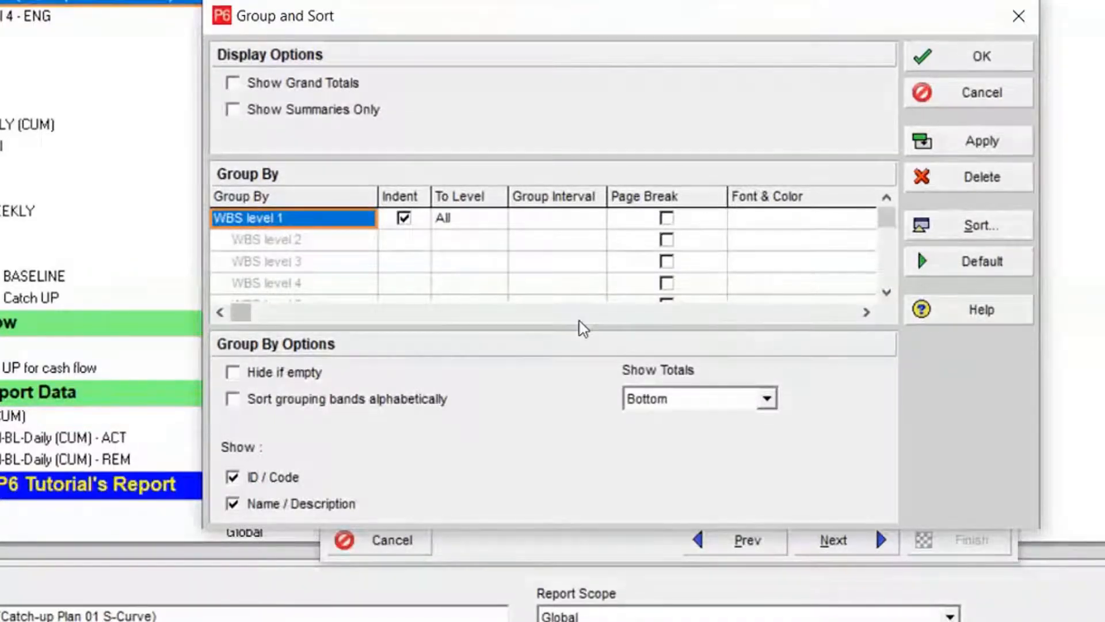
click(969, 57)
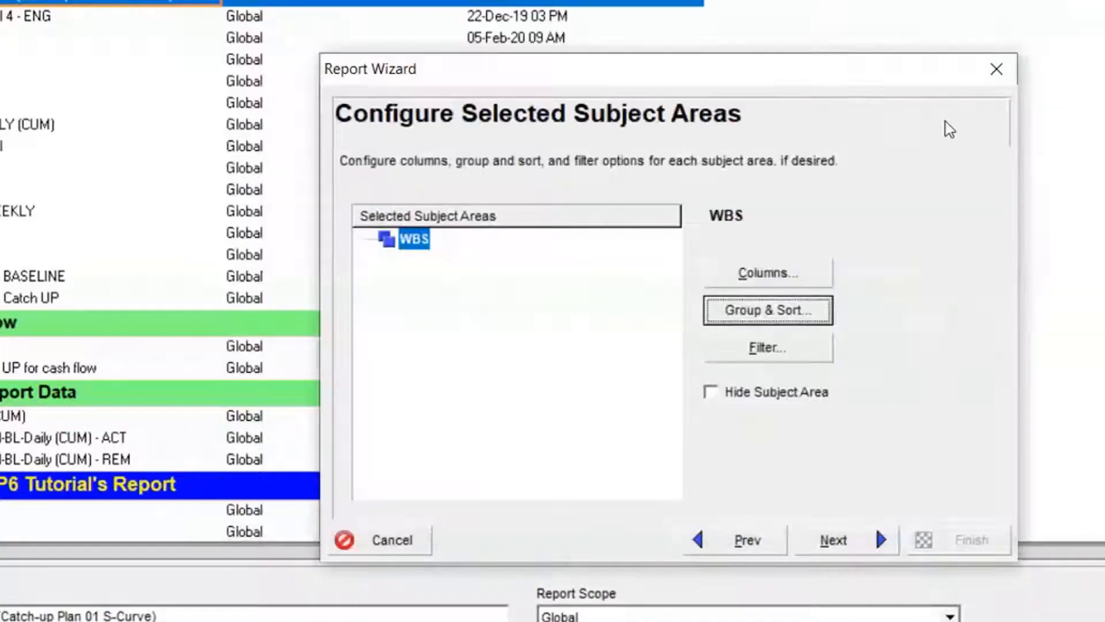
- Add a new condition on the WBS Path parameter to the WBS subject area's filter
click(785, 345)
click(919, 228)
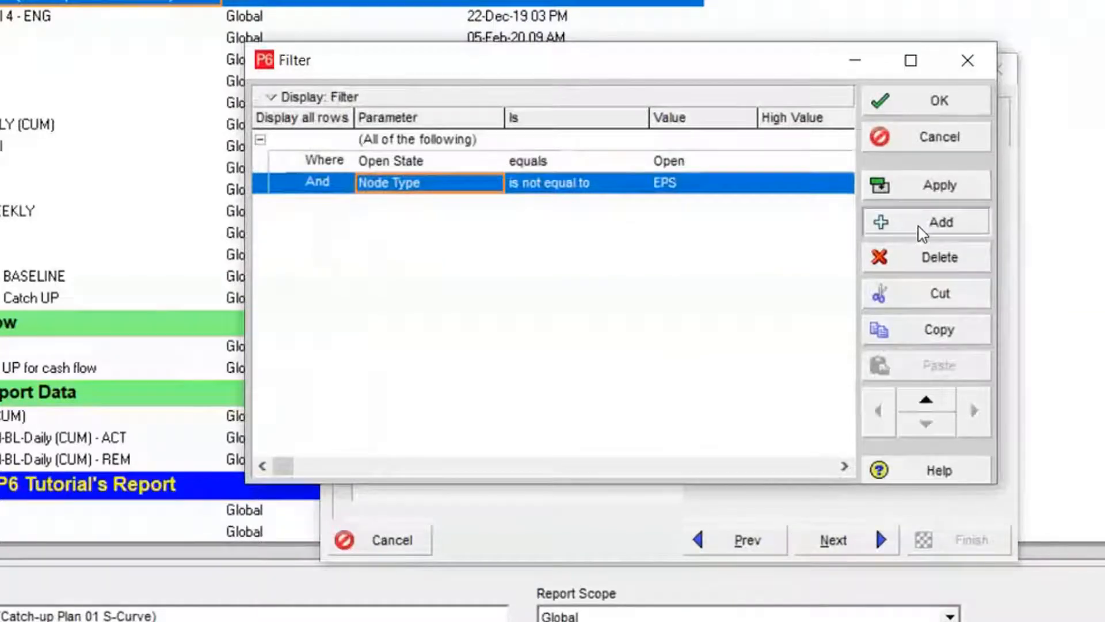
click(450, 206)
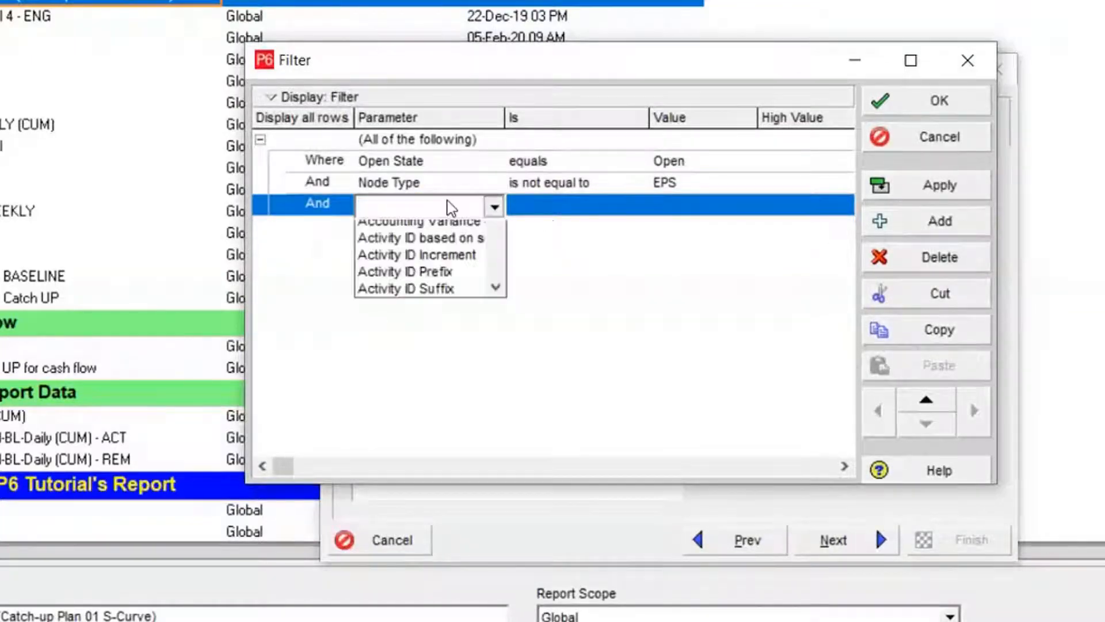
key(w)
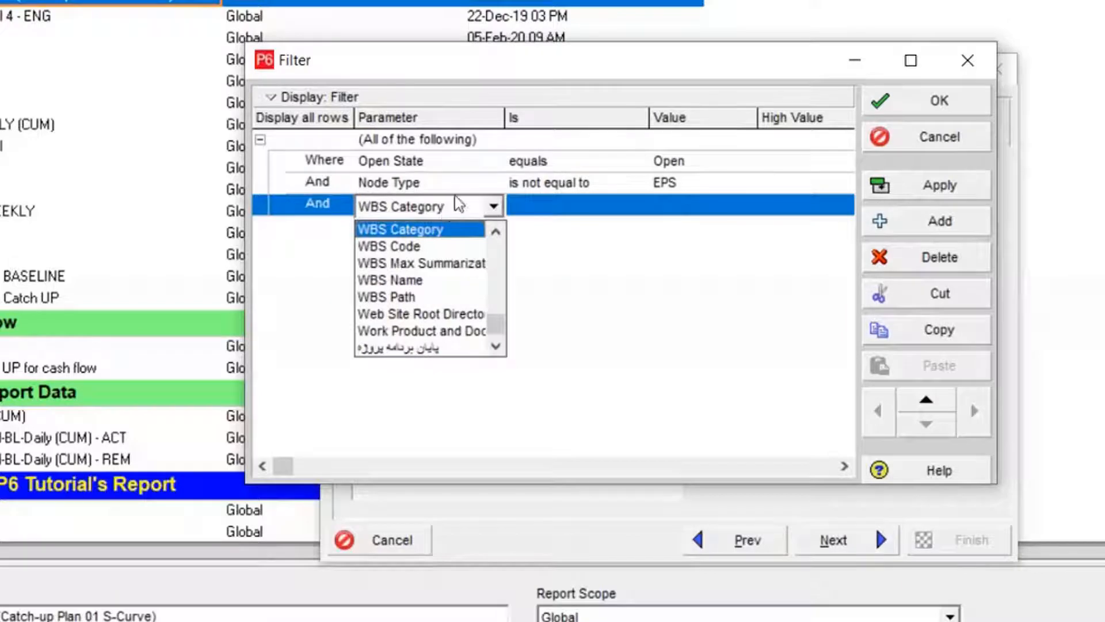
click(448, 299)
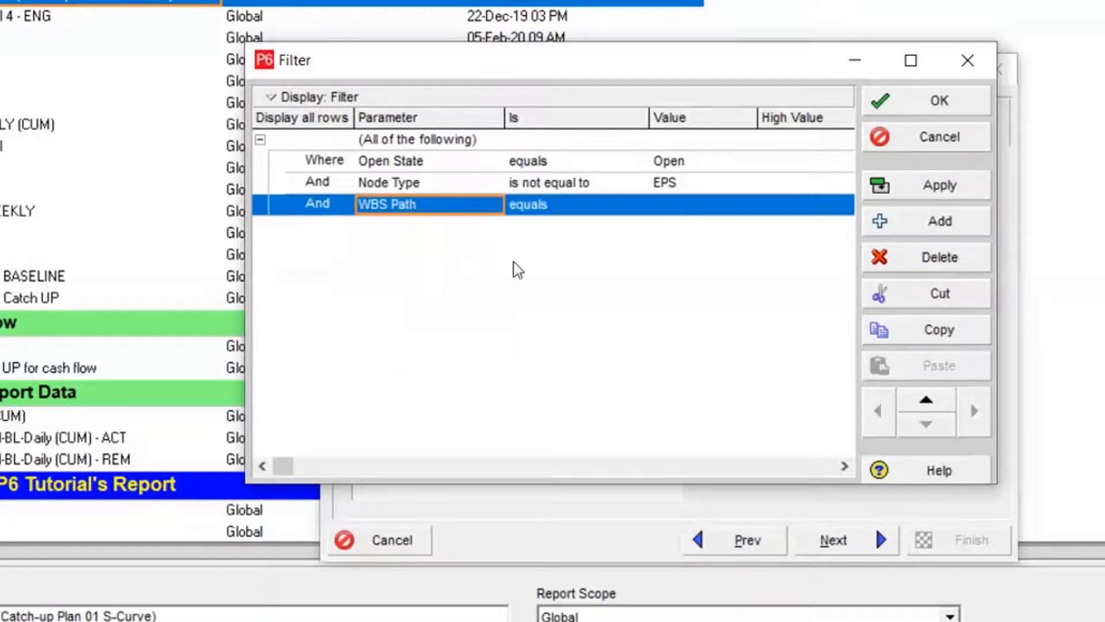
- Set the WBS Path condition's value to Engineering (W-1.1) under the W-1 Sample Plan and accept the filter
click(692, 206)
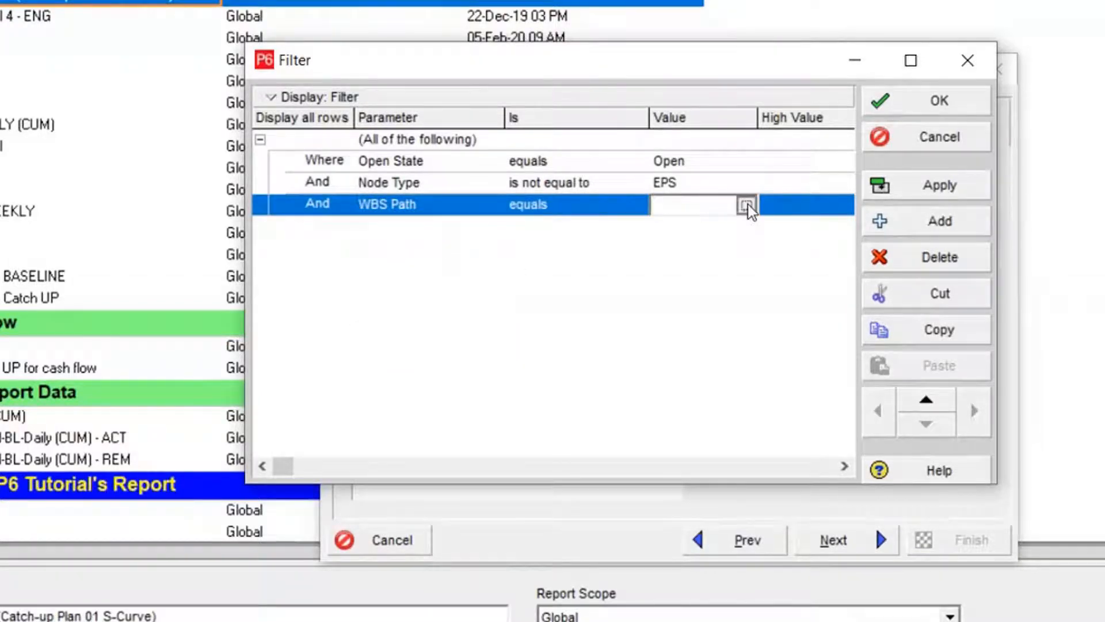
click(748, 205)
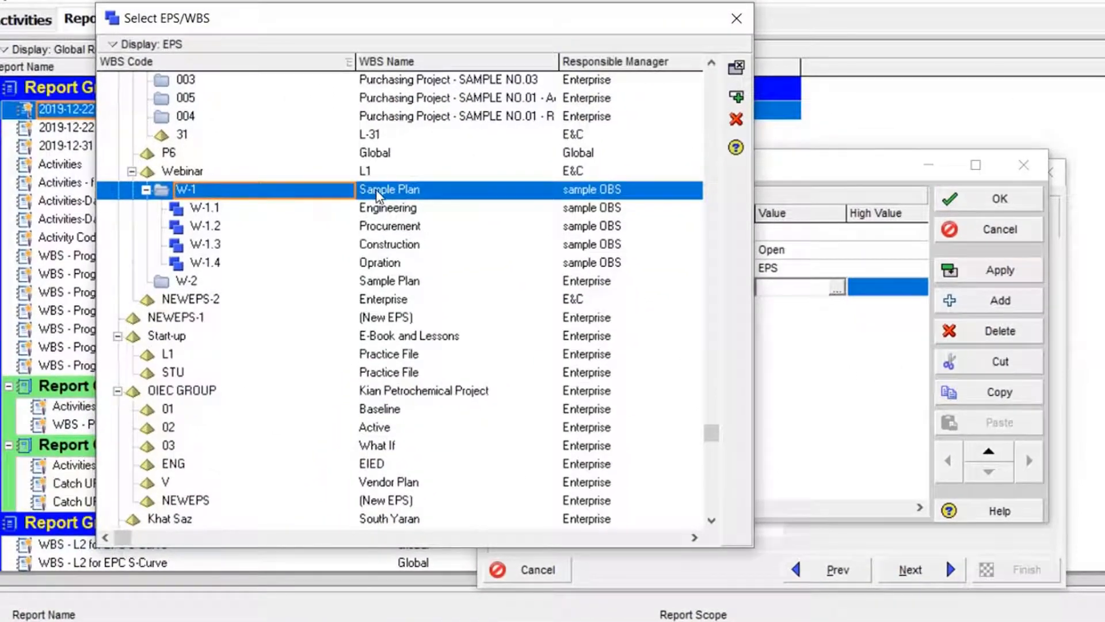
click(386, 208)
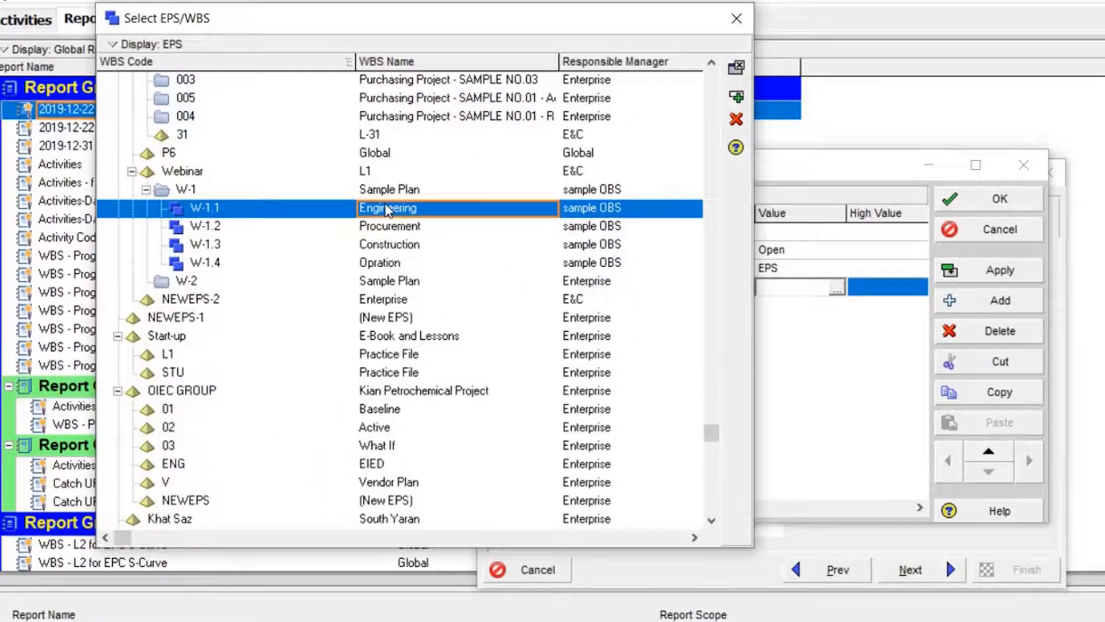
double_click(386, 208)
click(1000, 199)
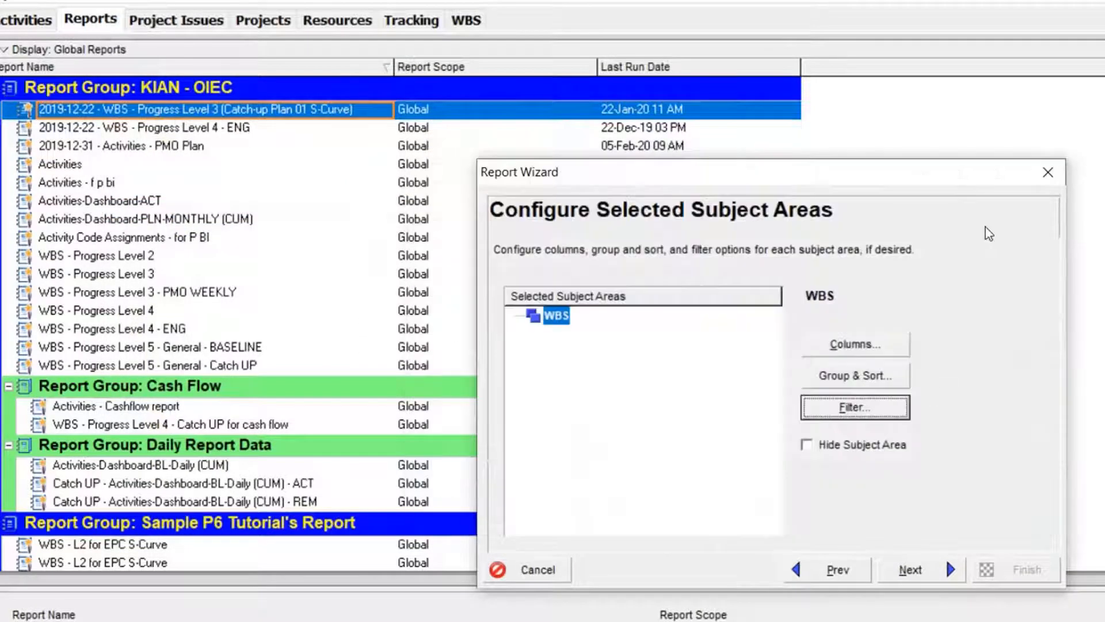
- Advance to the report's date options and examine the timescale's start, finish, date interval and date format settings
click(910, 570)
click(582, 309)
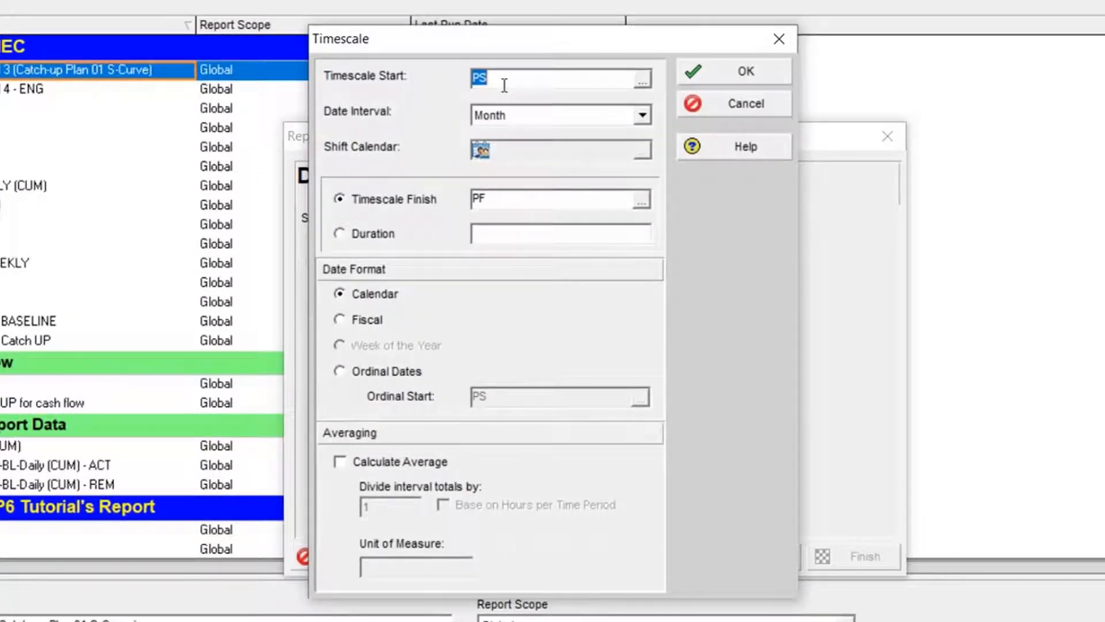
click(640, 125)
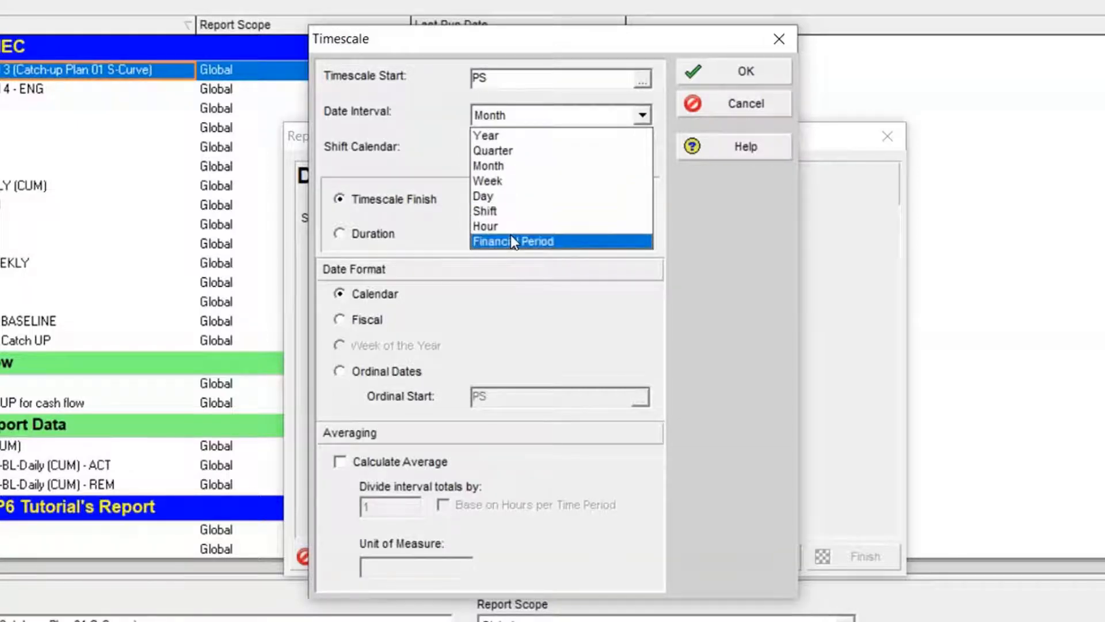
click(511, 306)
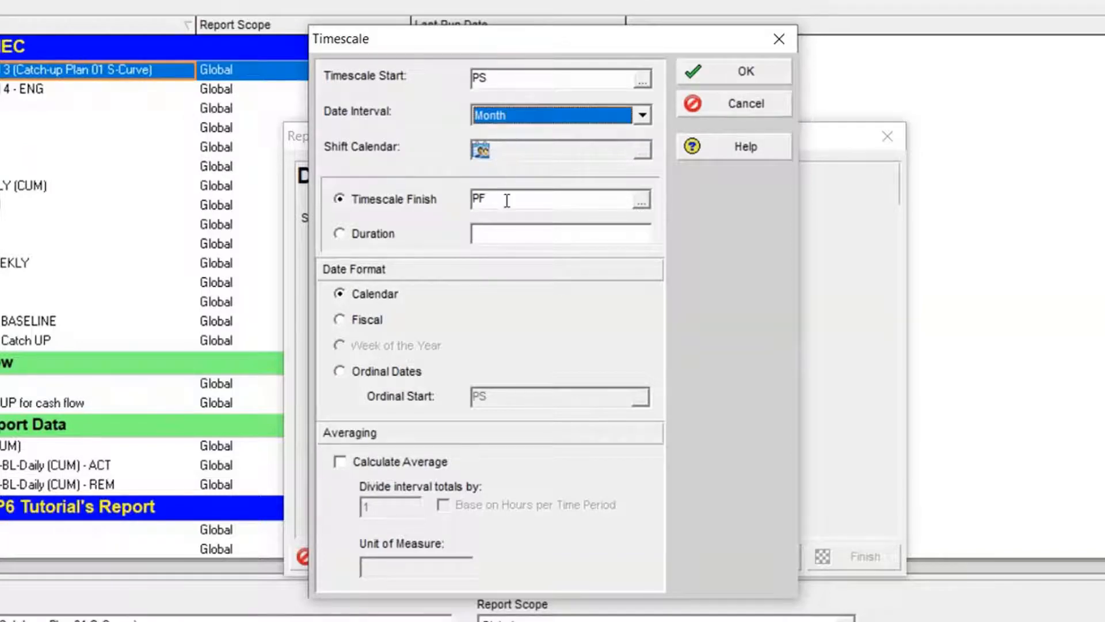
click(364, 294)
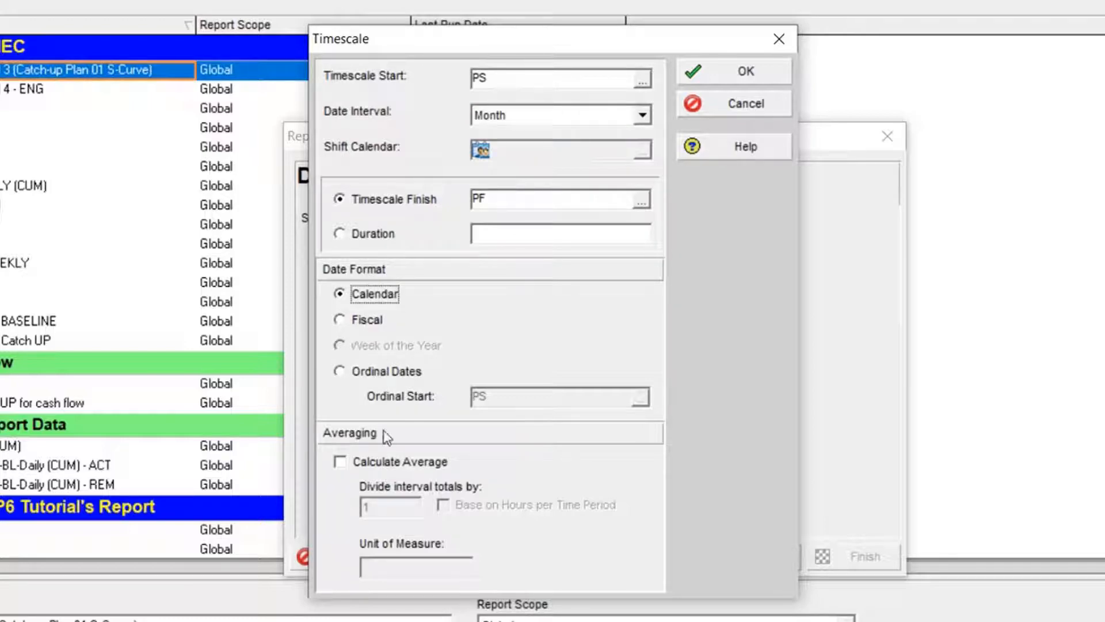
click(747, 105)
- Add the cumulative unit fields Cum Actual Labor Units and Cum Actual Nonlabor Units to the report's time interval fields
click(571, 286)
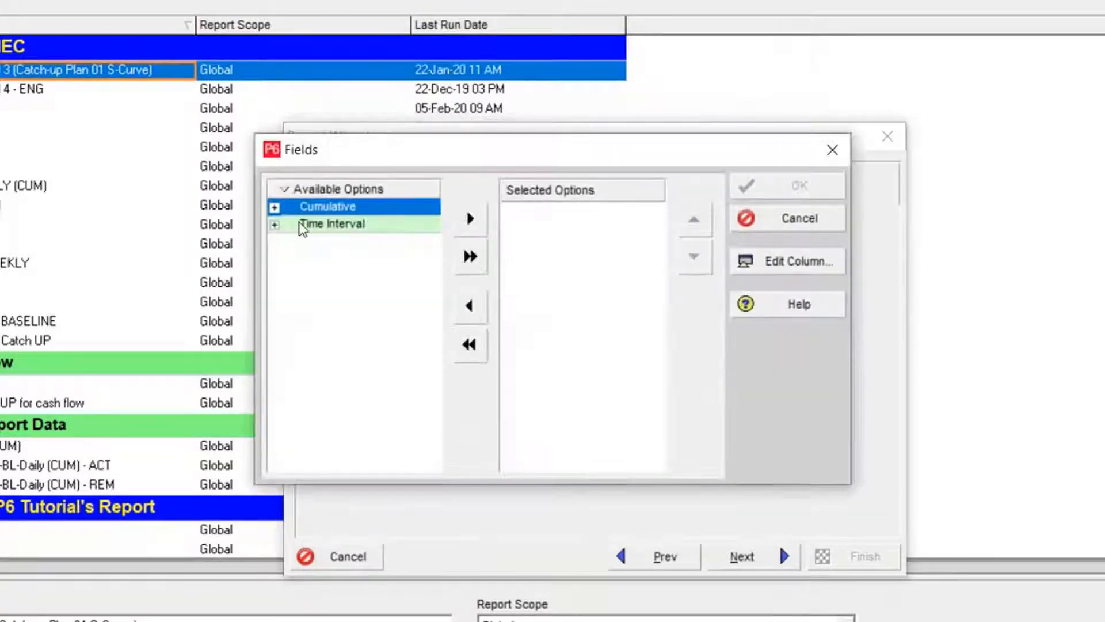
click(275, 225)
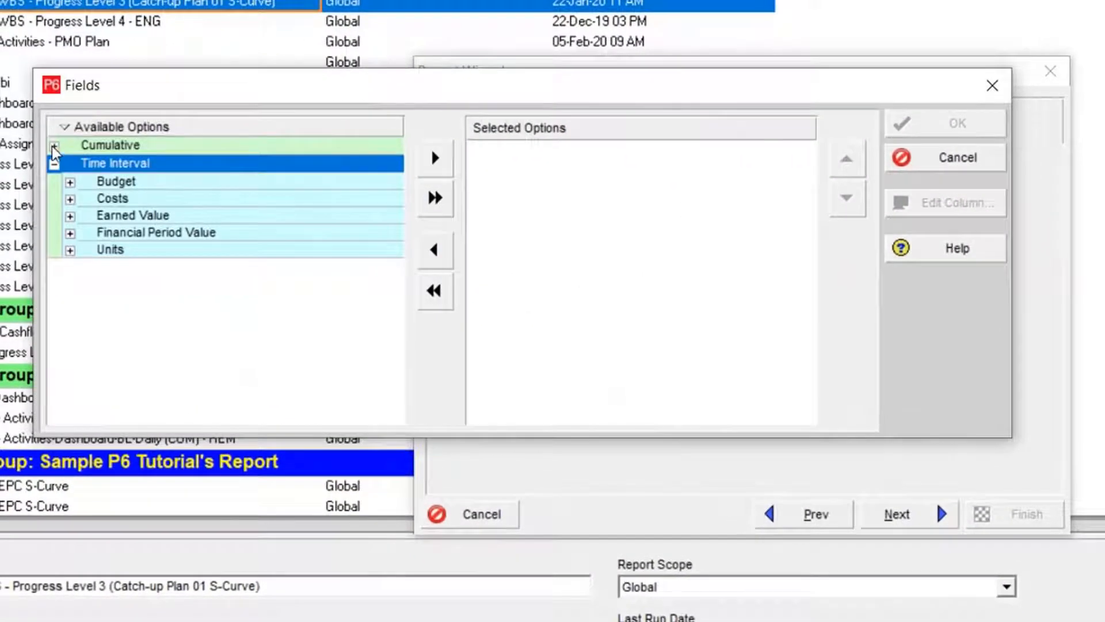
click(55, 147)
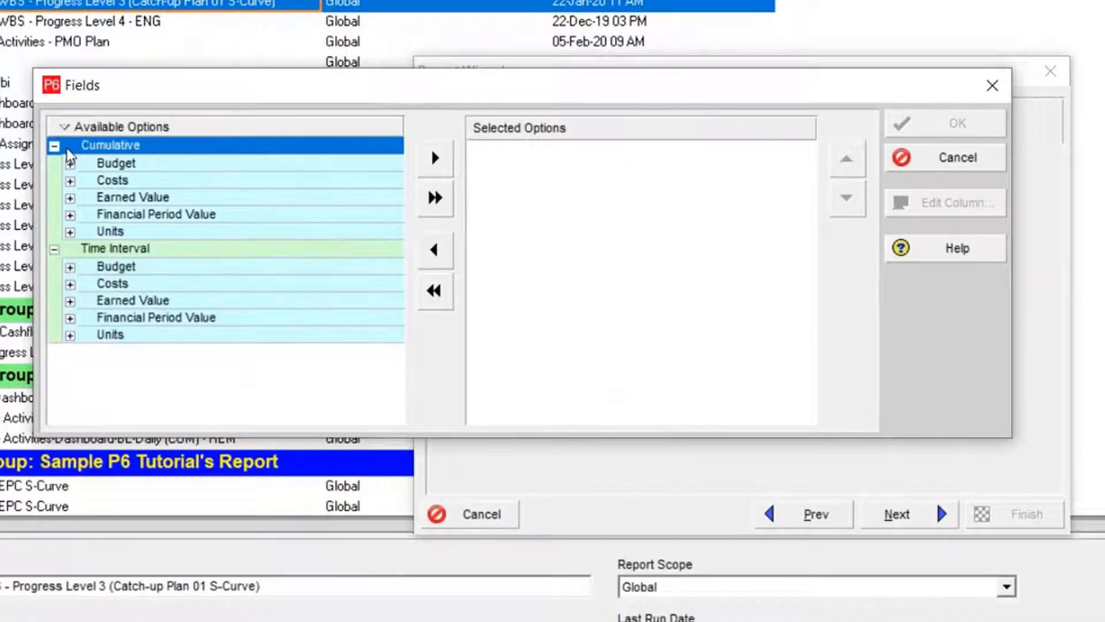
click(122, 248)
double_click(148, 164)
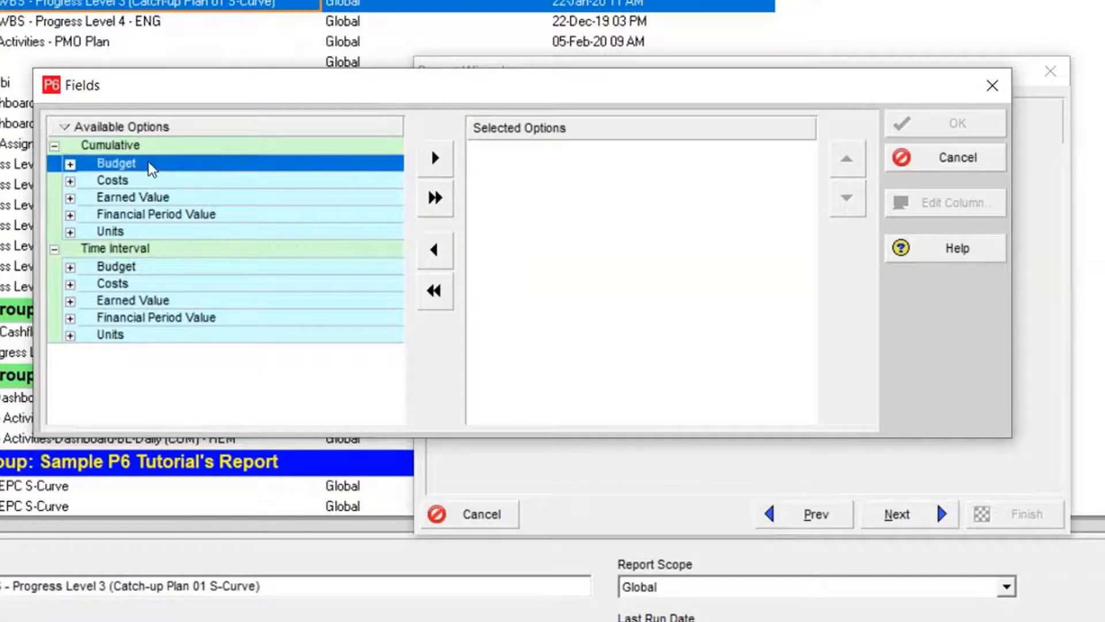
click(185, 232)
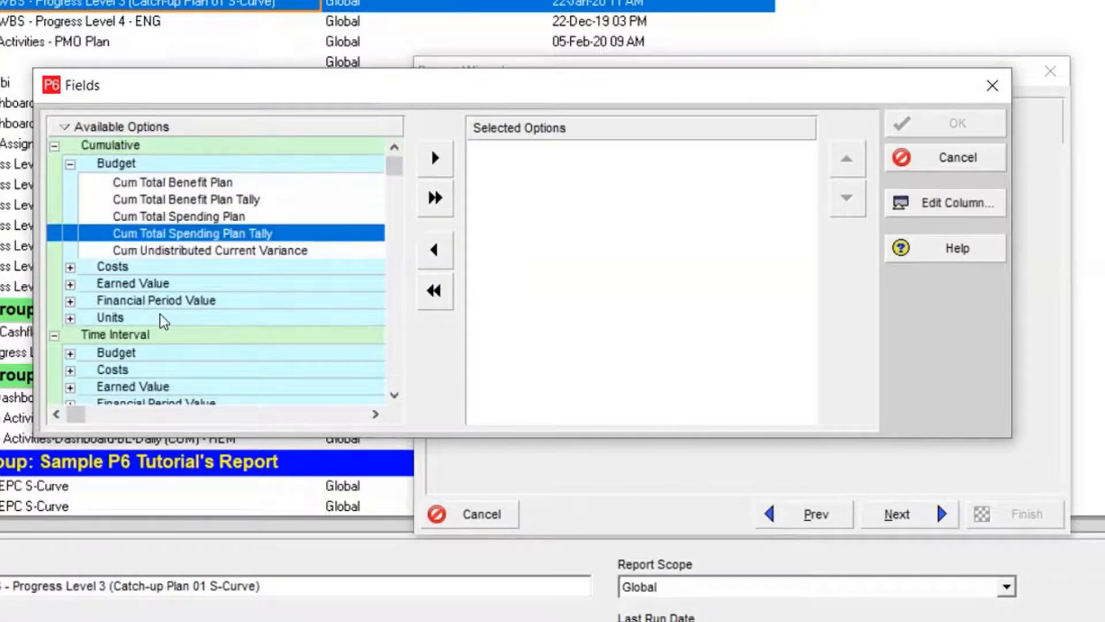
click(157, 316)
double_click(154, 318)
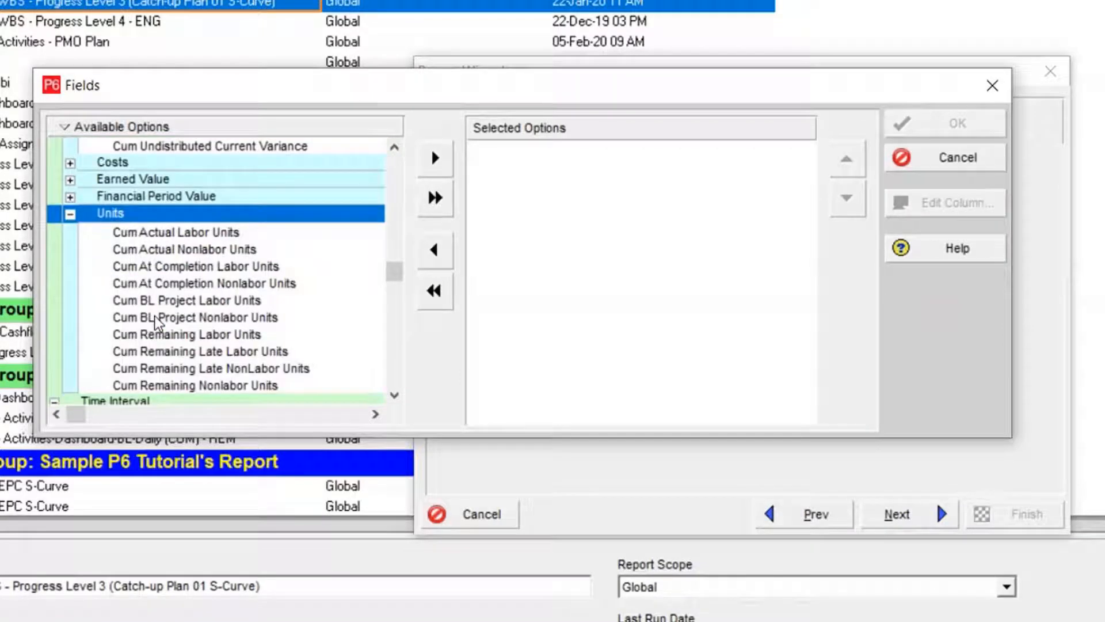
double_click(210, 232)
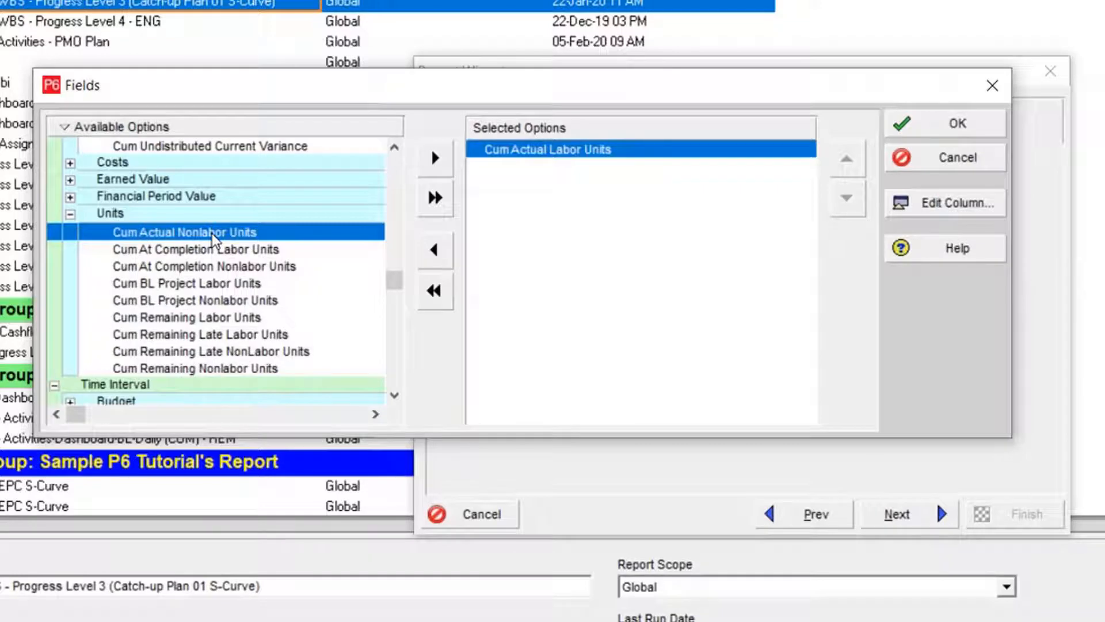
double_click(211, 233)
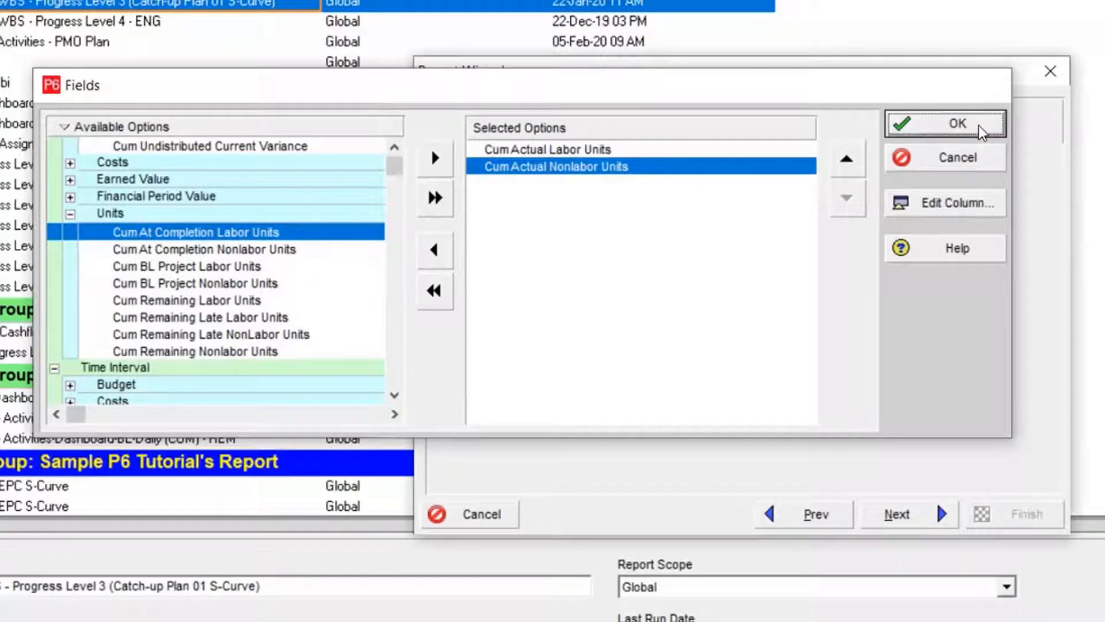
click(979, 125)
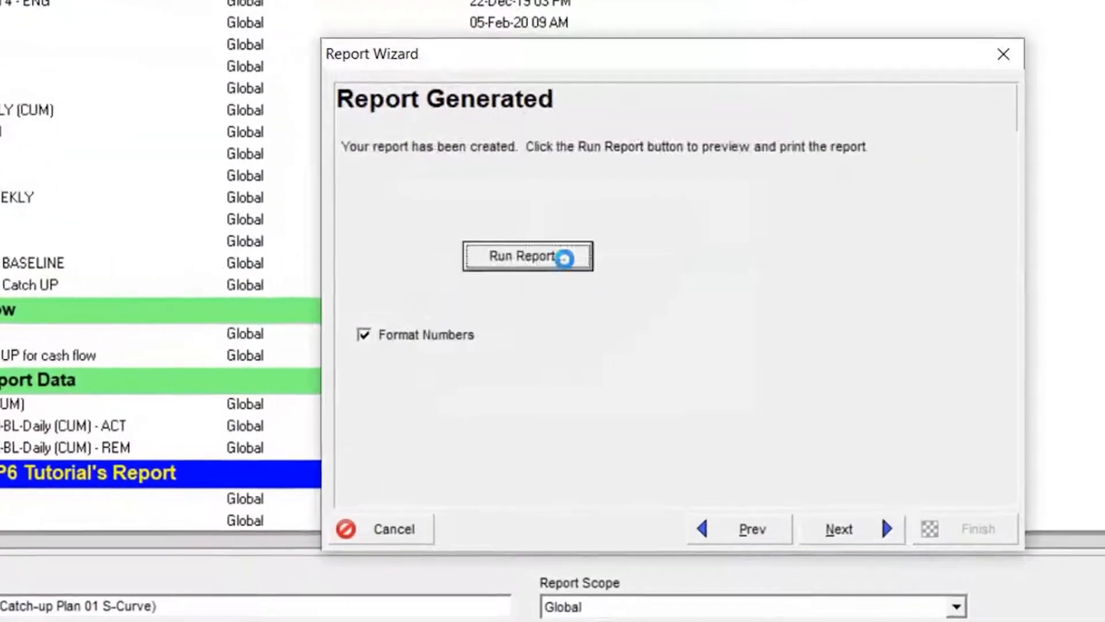
- Run the generated WBS report as a print preview, review both pages and close the preview
click(558, 255)
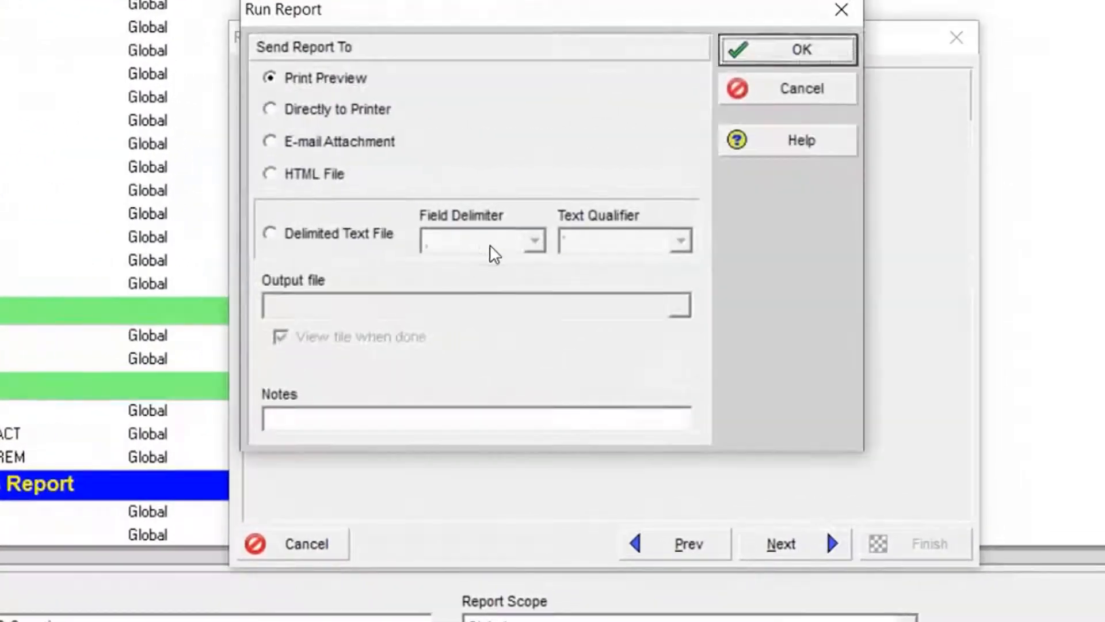
click(829, 60)
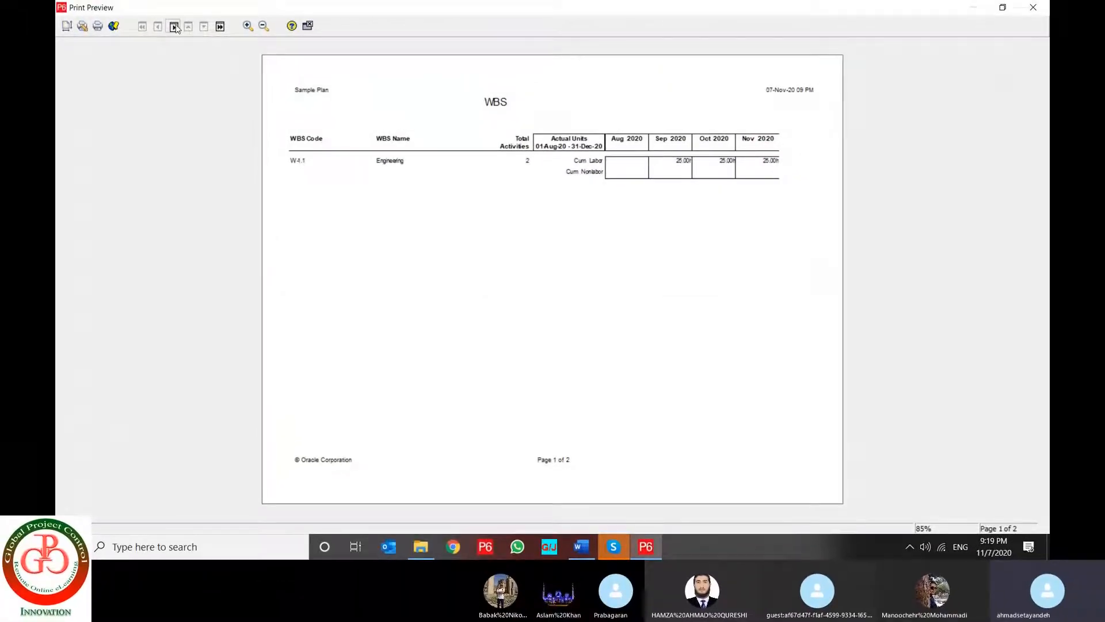
click(173, 27)
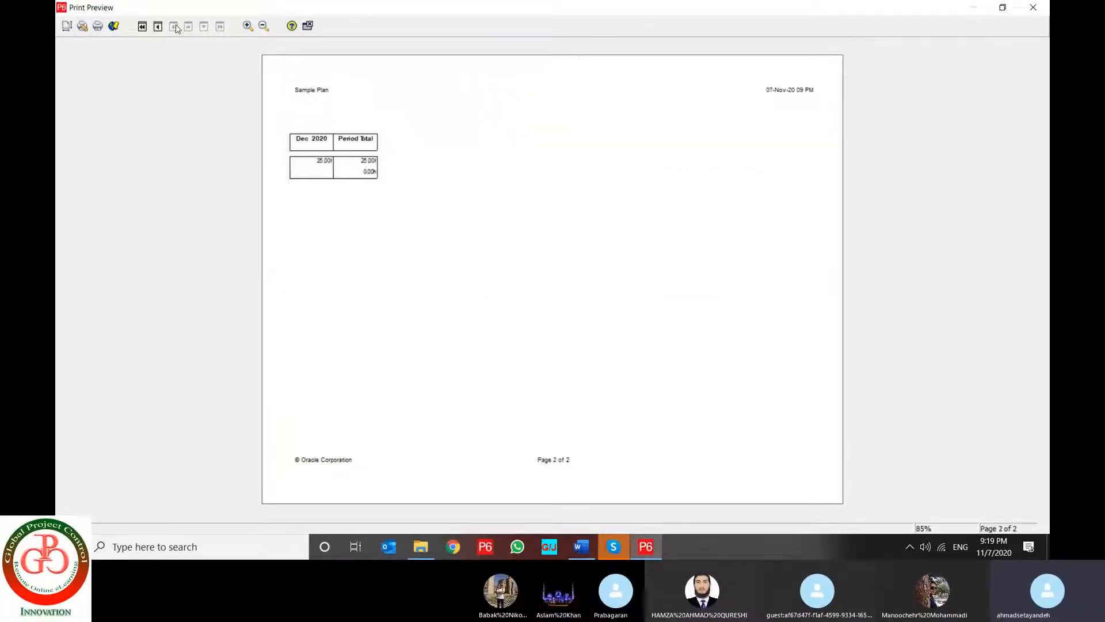
click(308, 26)
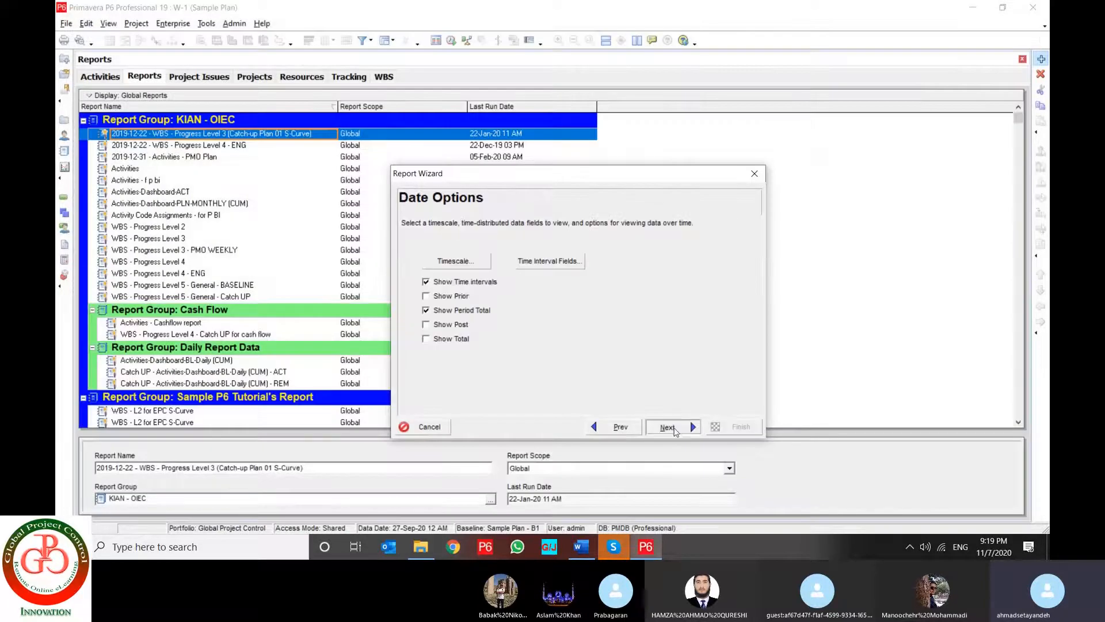
- Run the report to a delimited text file with <Tab> as the field delimiter, view the output in Excel and close it
click(666, 427)
click(666, 426)
click(509, 280)
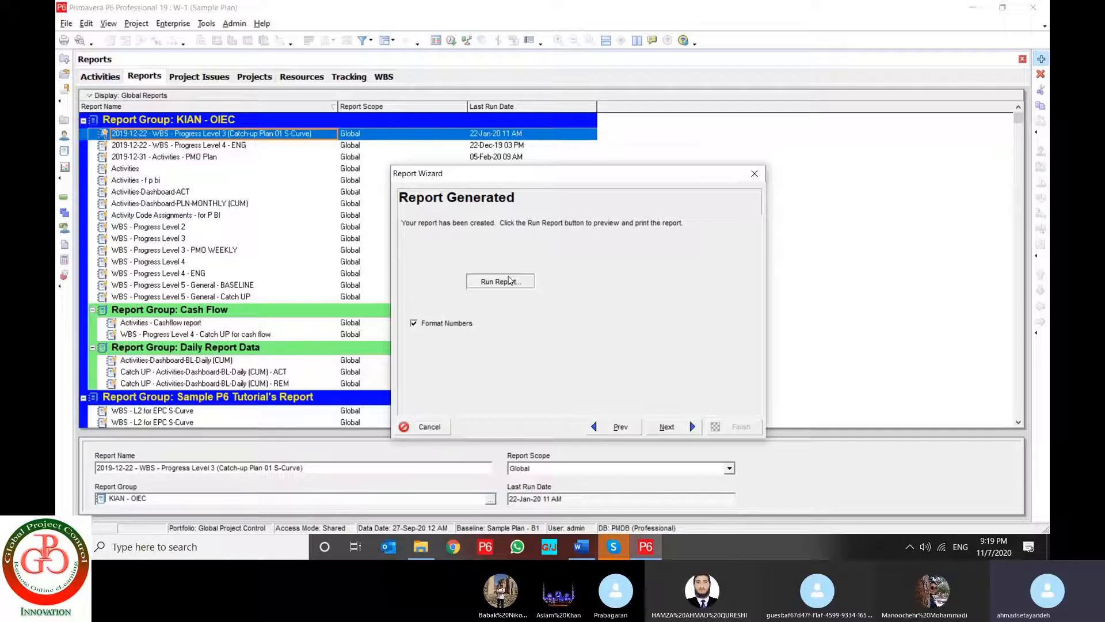
click(543, 275)
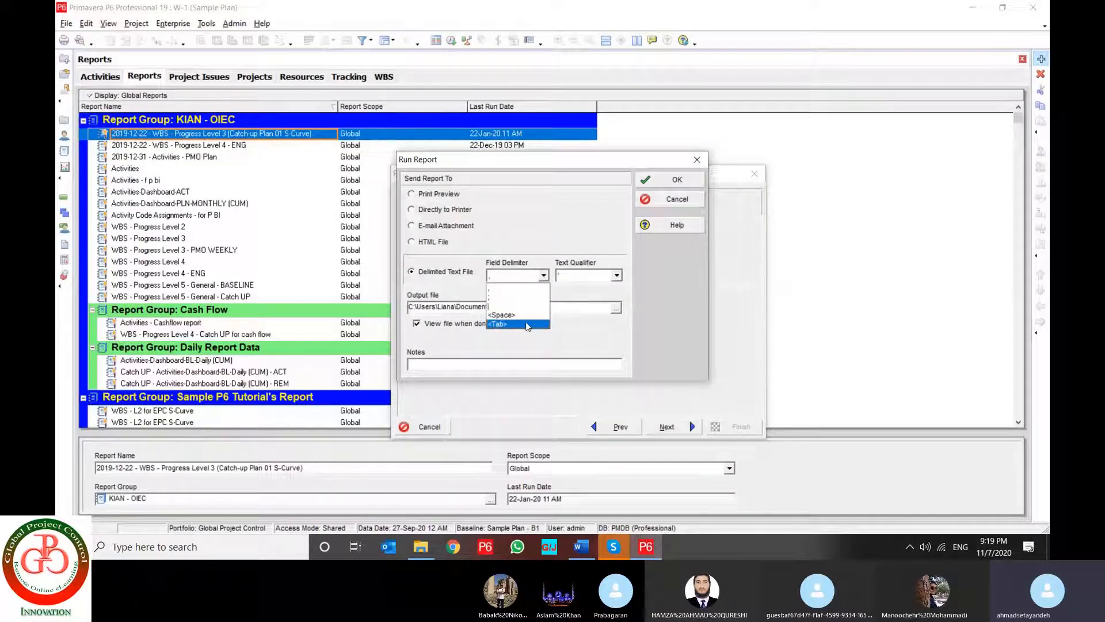
click(528, 326)
click(673, 179)
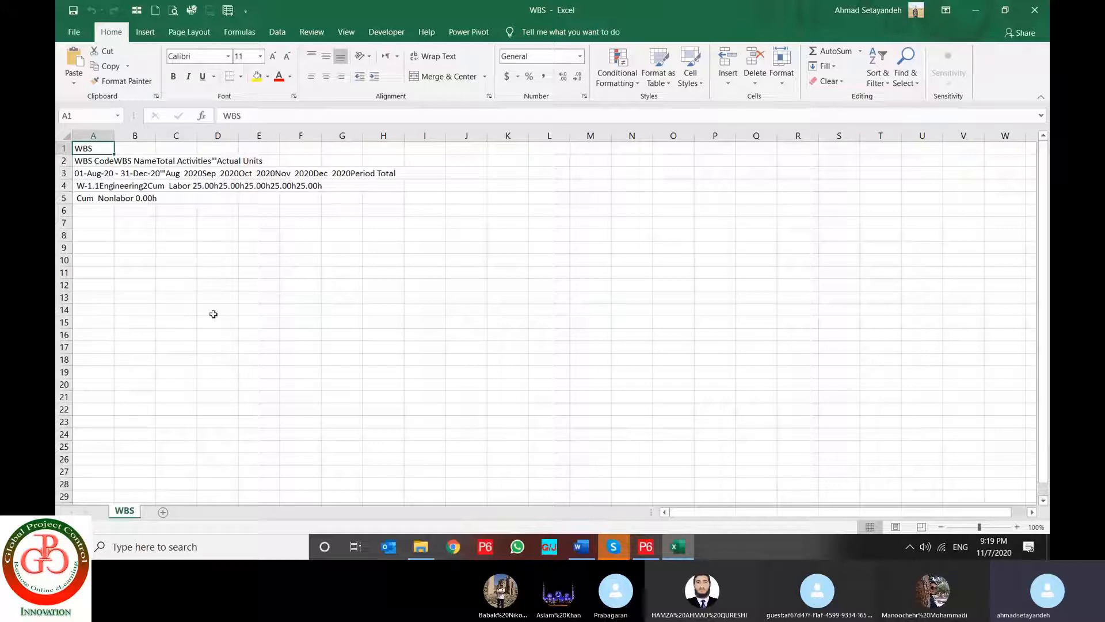
click(1035, 12)
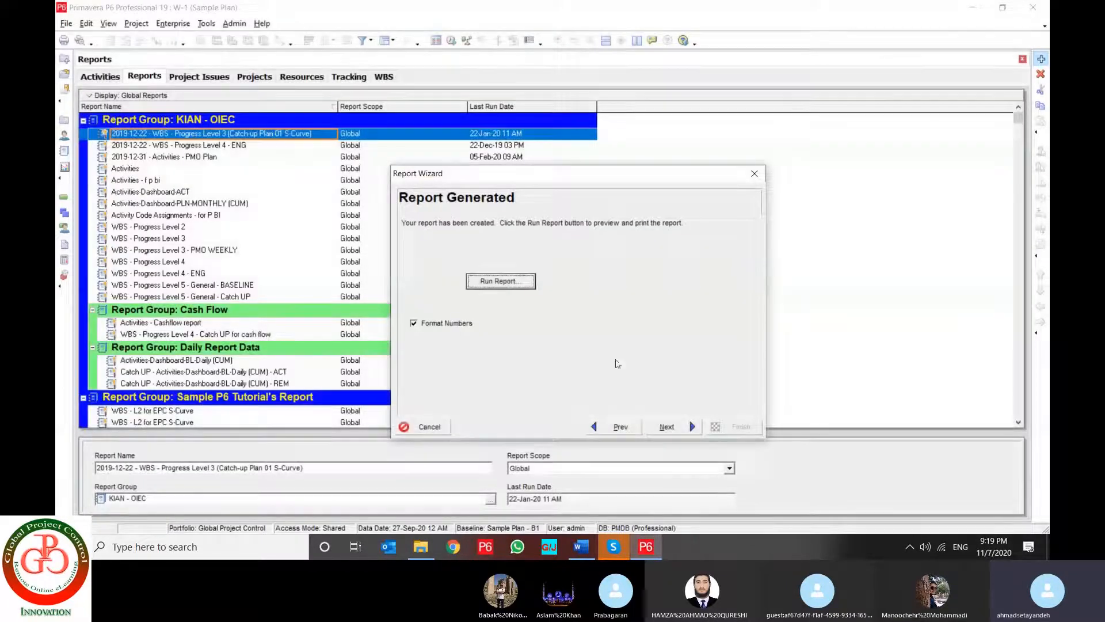
- Save the new WBS report and finish the Report Wizard
click(666, 426)
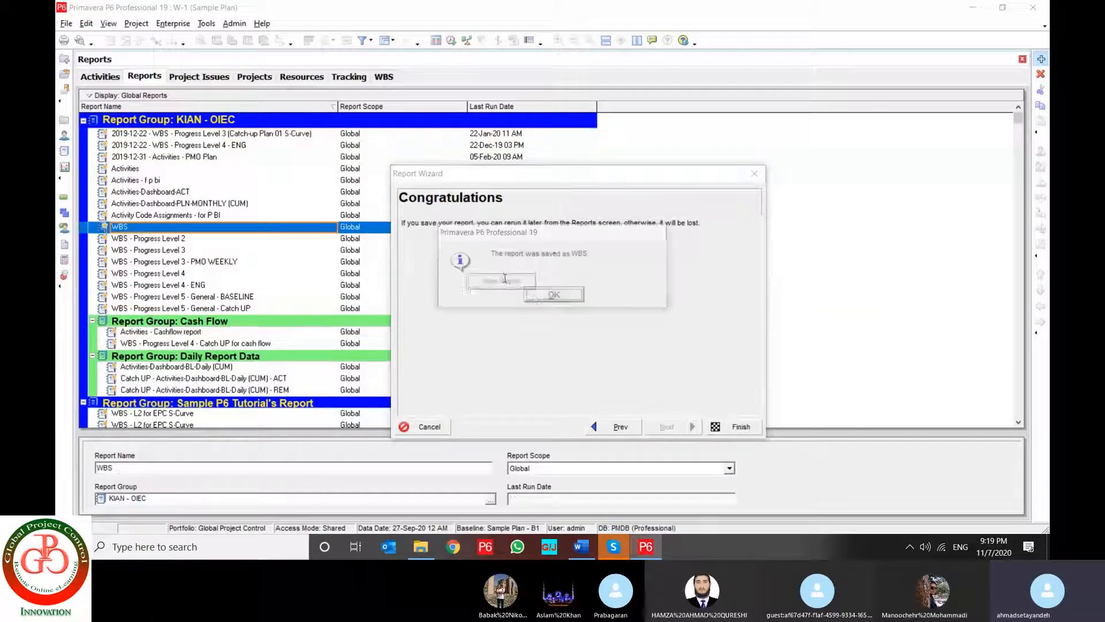
click(557, 299)
click(743, 432)
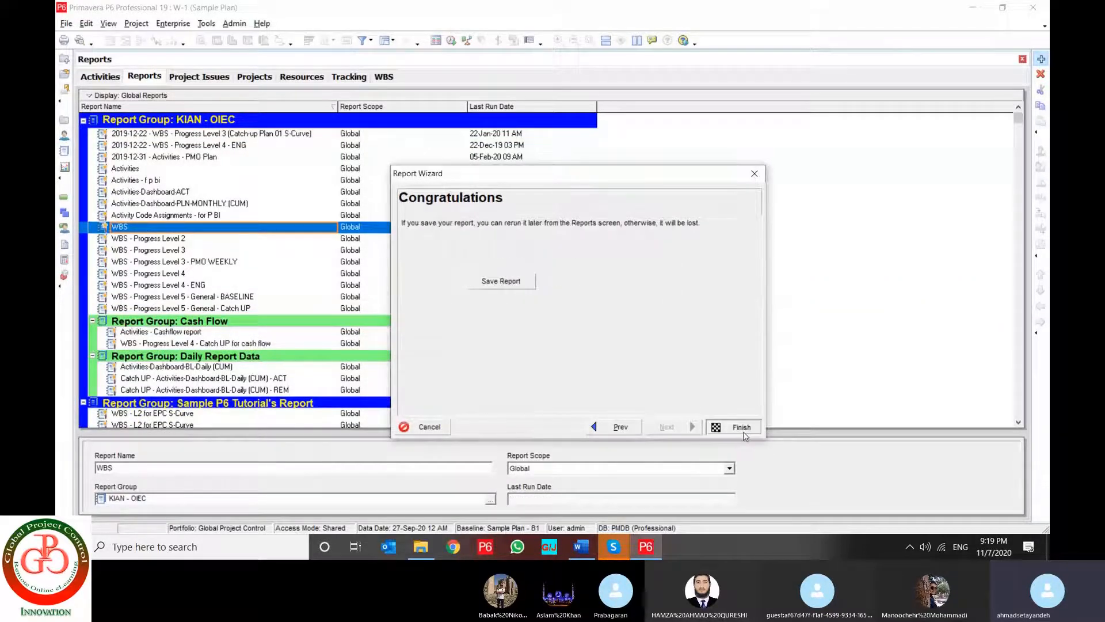
- Examine the commands available for the saved WBS report, including the filter and group-and-sort options of the report list
right_click(160, 228)
mouse_move(172, 233)
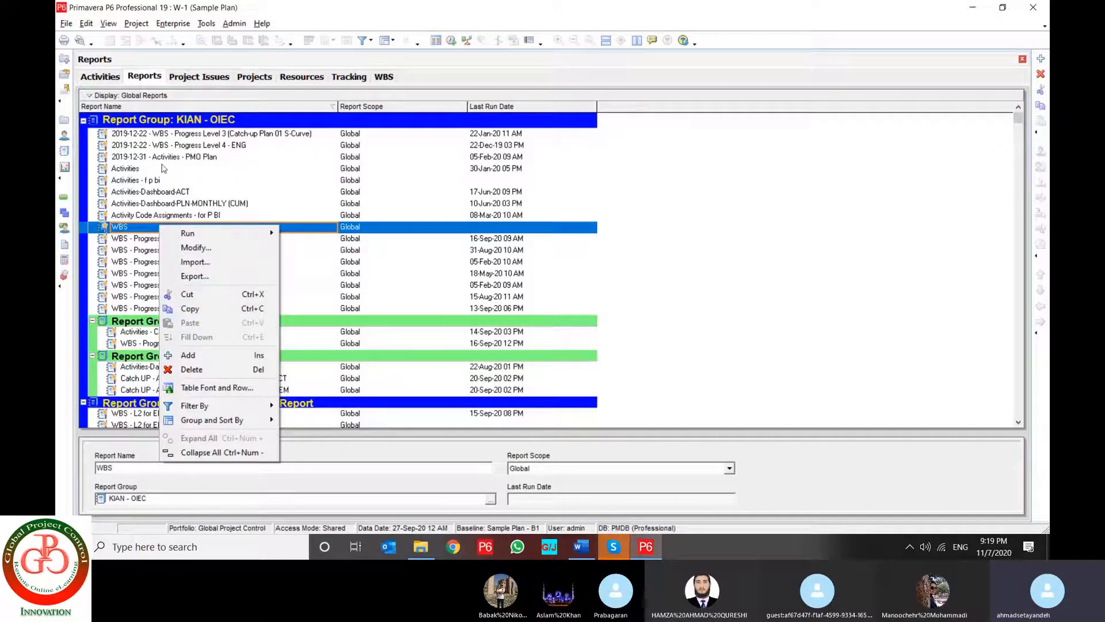
mouse_move(245, 405)
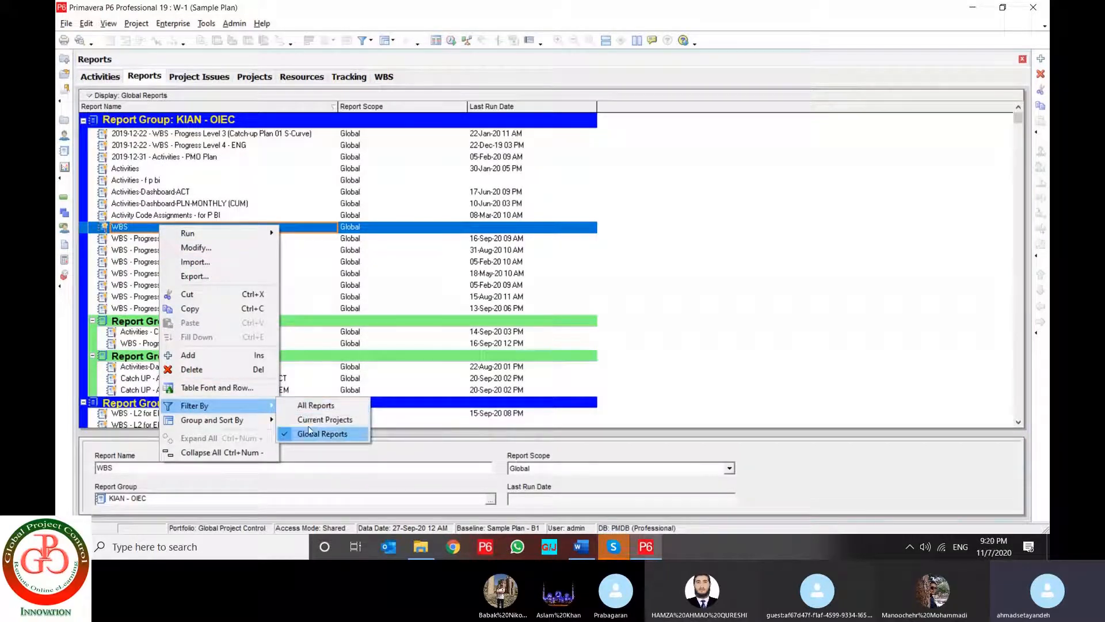
mouse_move(241, 426)
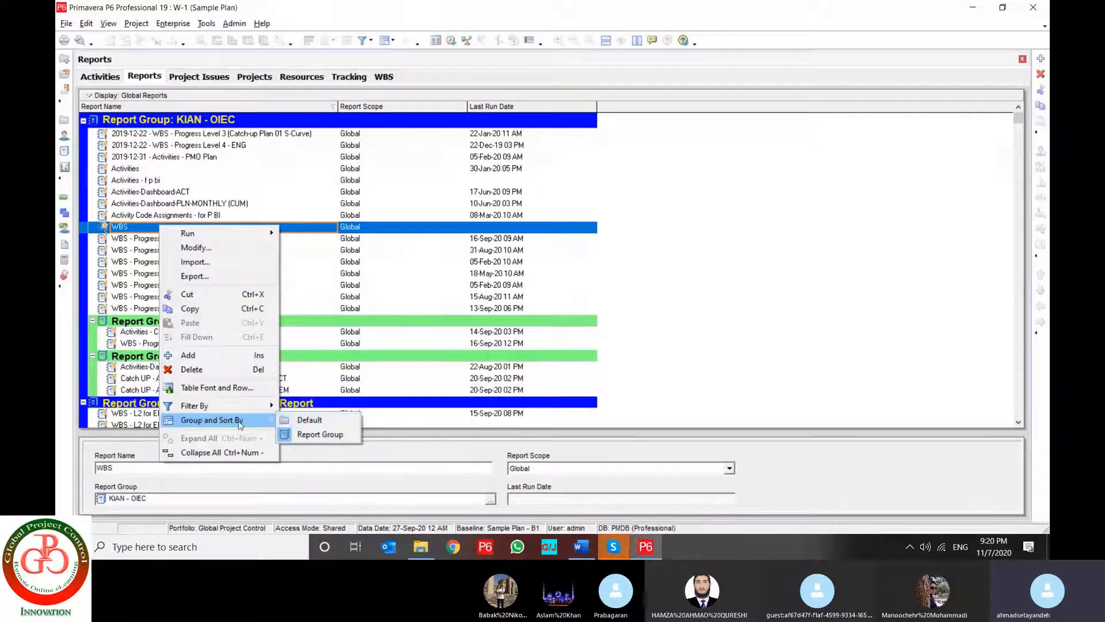
mouse_move(202, 422)
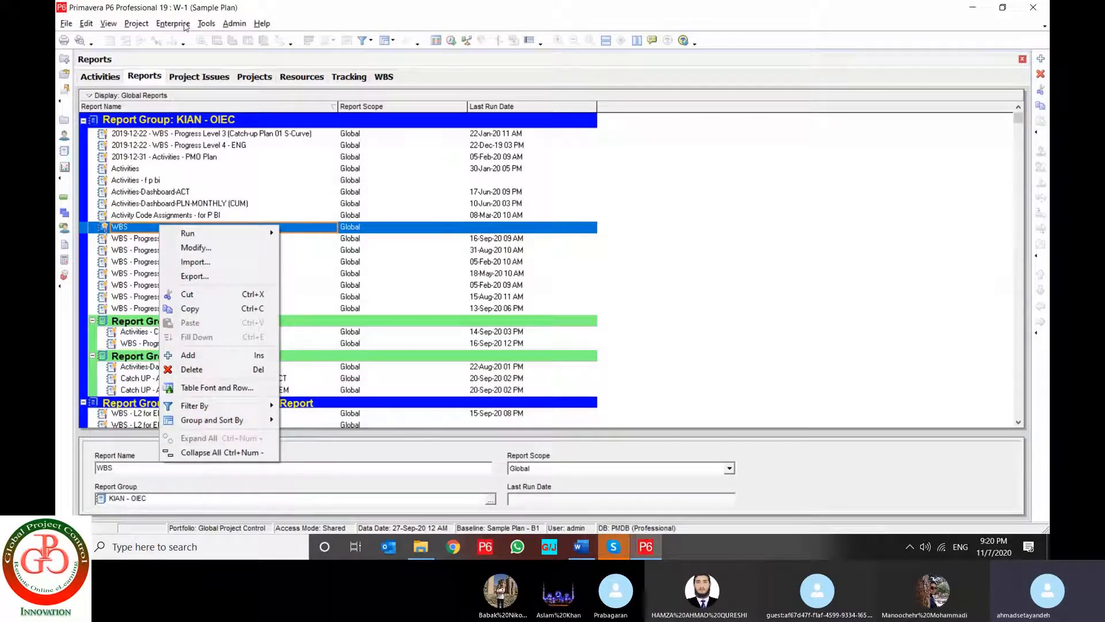
- Add a new report group and nest it under Sample P6 Tutorial's Report in the report group hierarchy
click(206, 23)
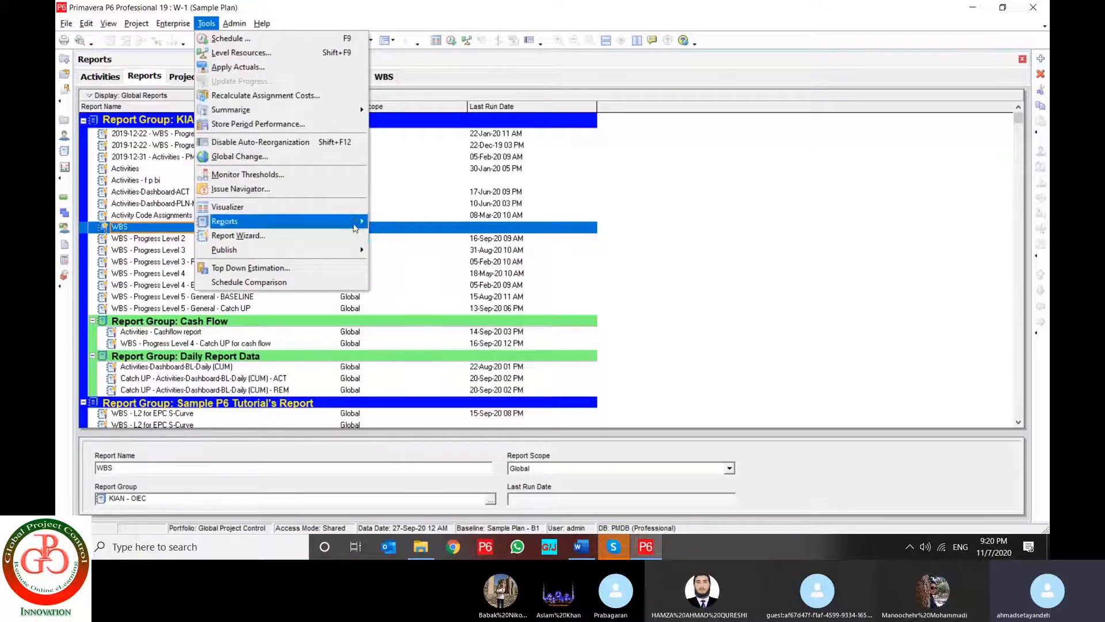
mouse_move(345, 222)
click(426, 237)
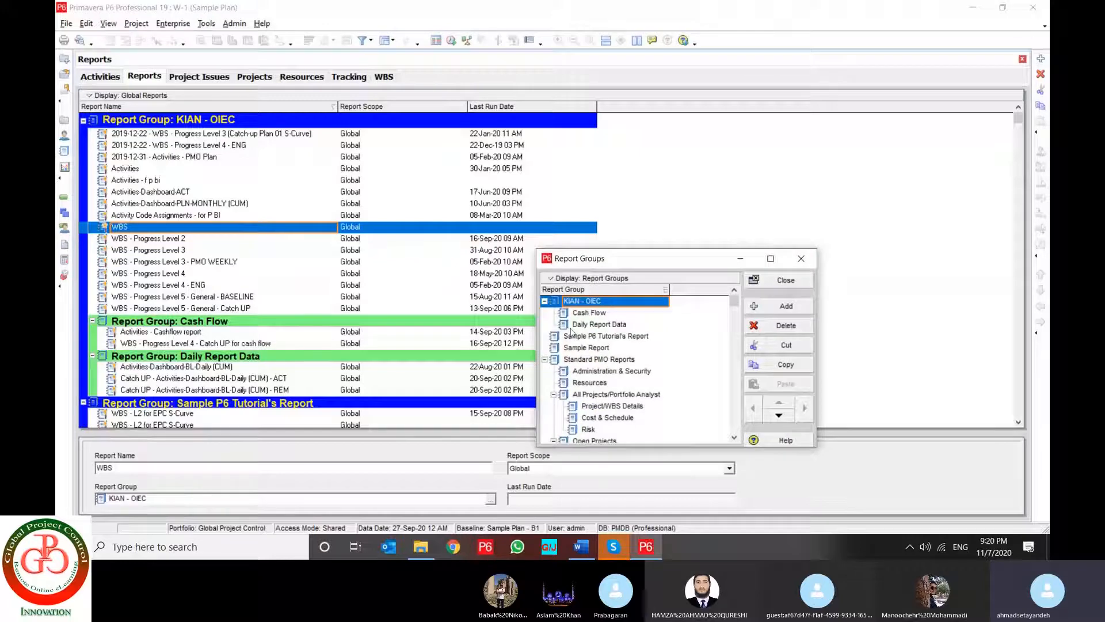
click(572, 324)
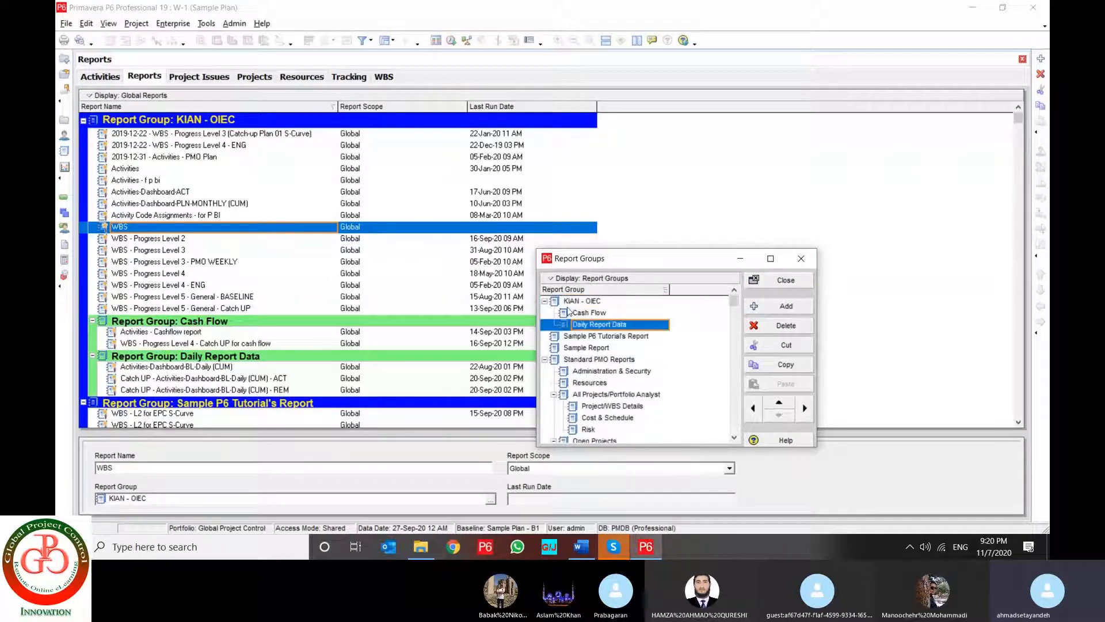
click(544, 301)
click(580, 314)
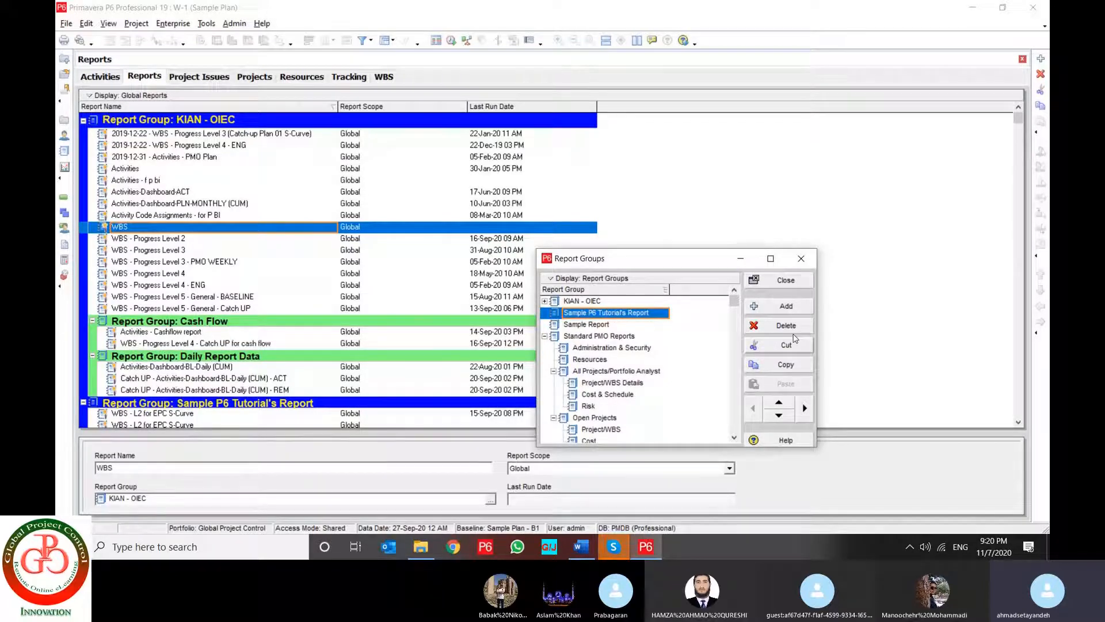
click(787, 309)
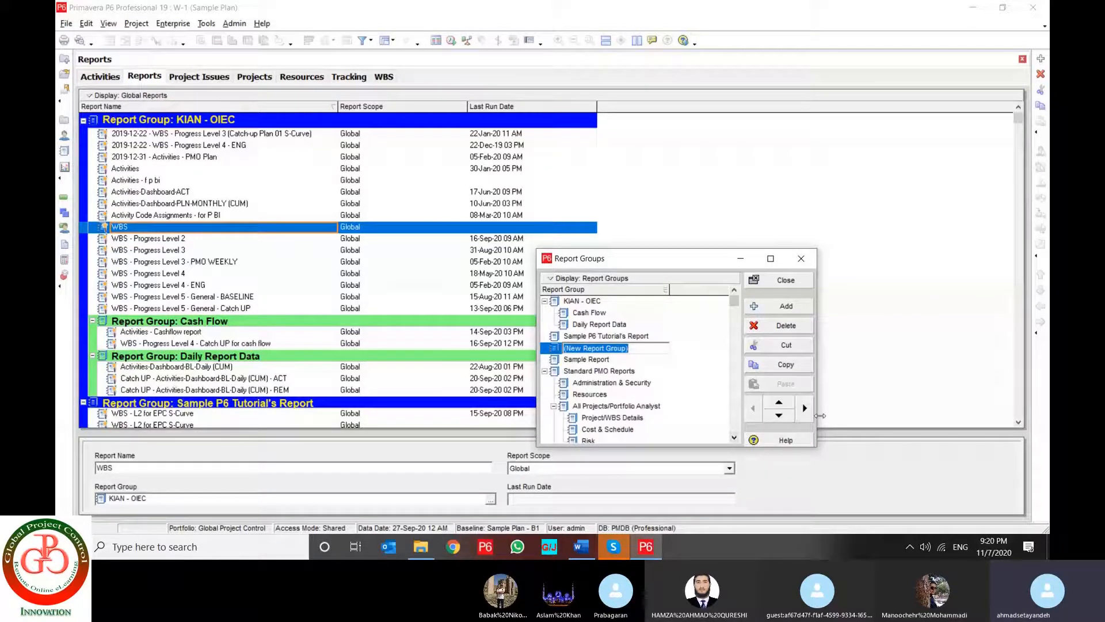
click(806, 413)
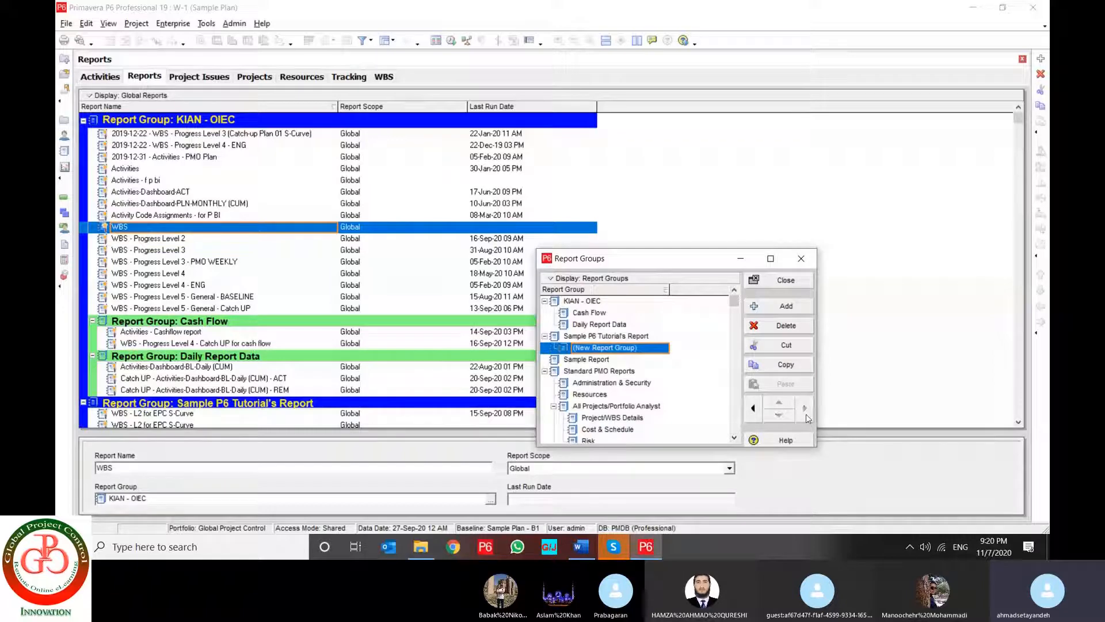
- Add a second report group under Sample P6 Tutorial's Report and locate the new groups in the report list
click(782, 306)
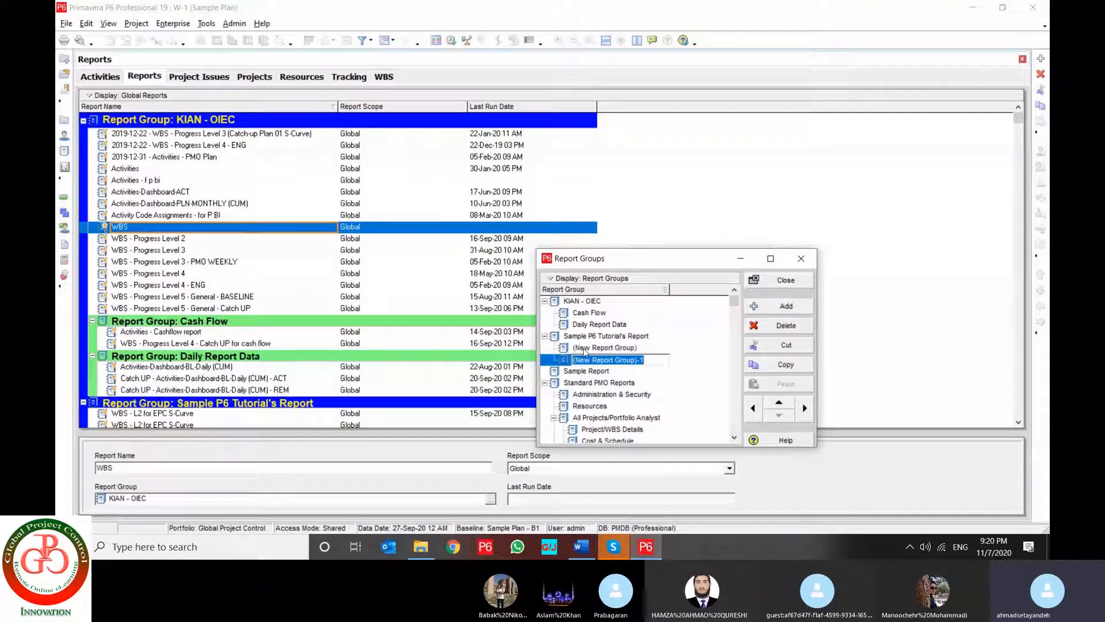
click(589, 361)
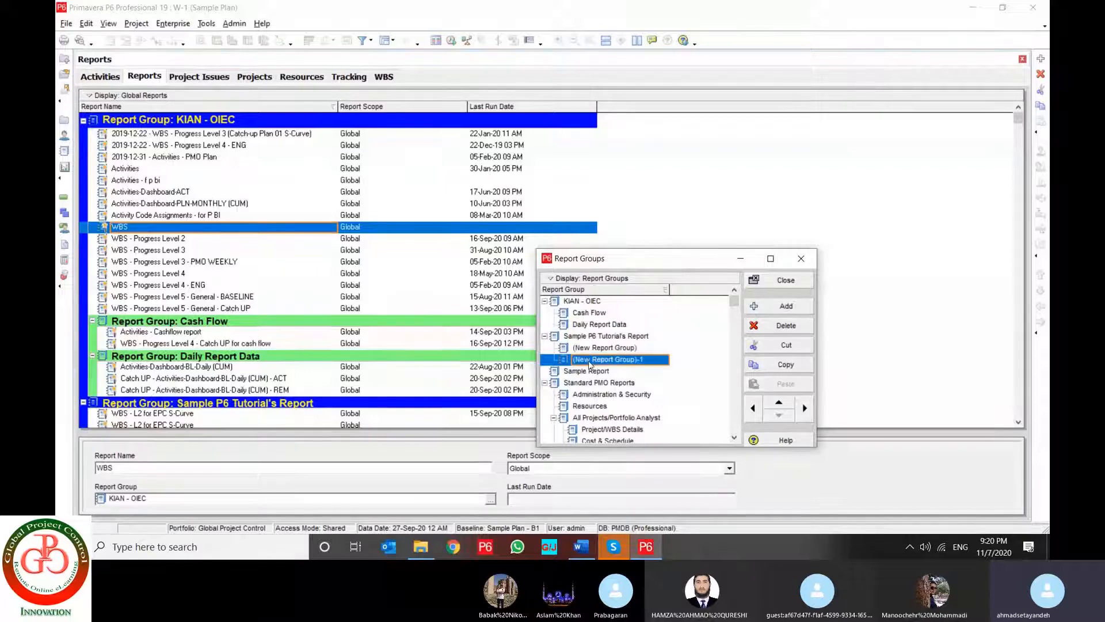
click(232, 275)
scroll(232, 281, down, 3)
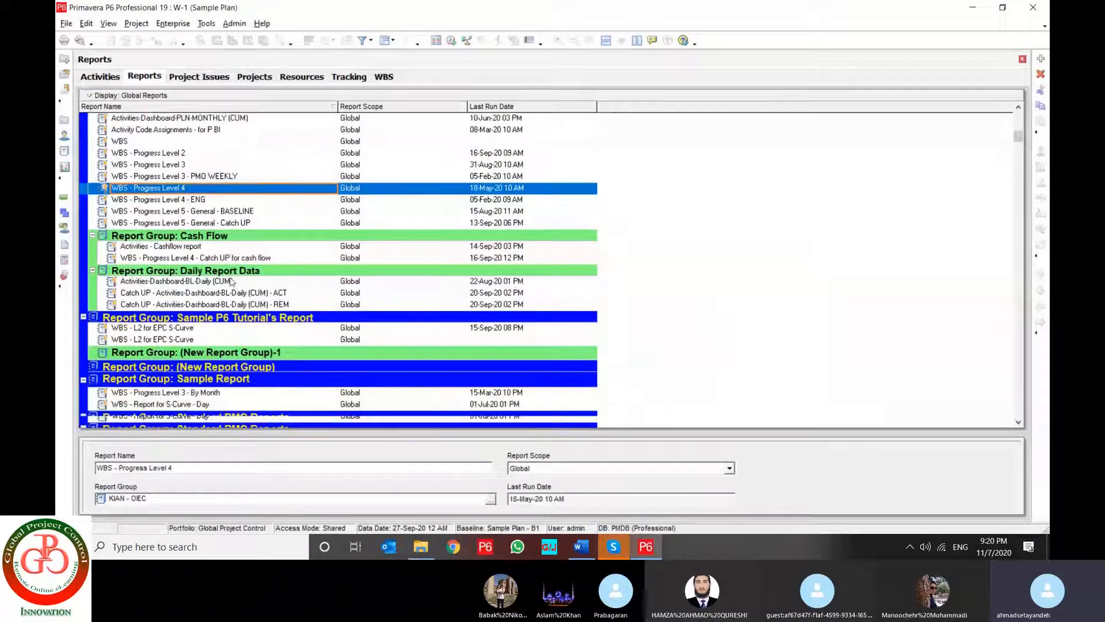
scroll(231, 281, down, 1)
click(205, 318)
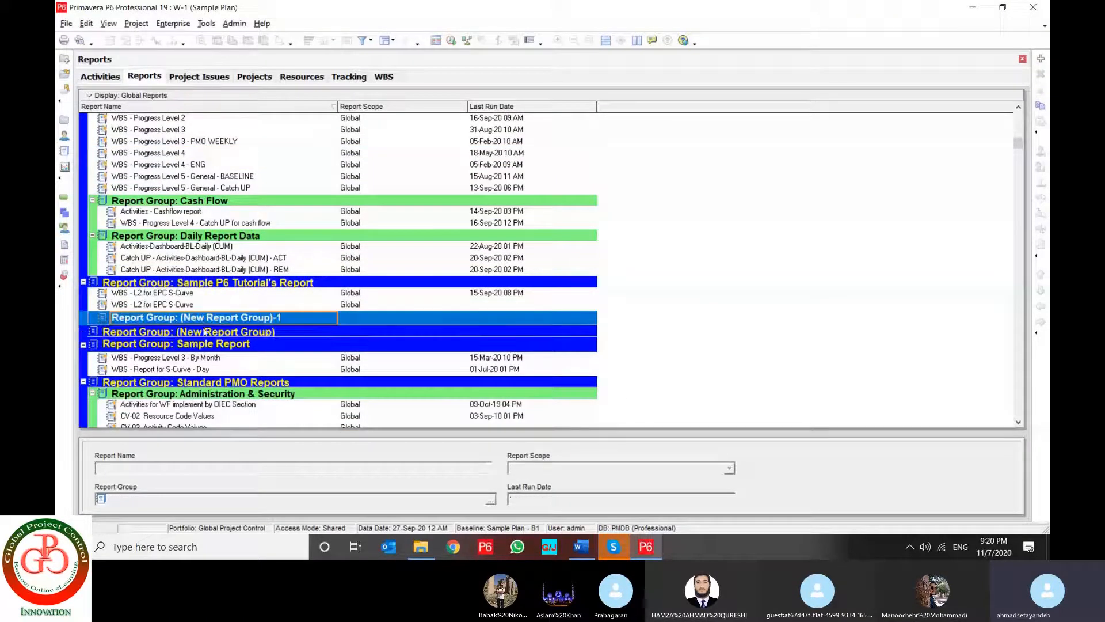
click(204, 332)
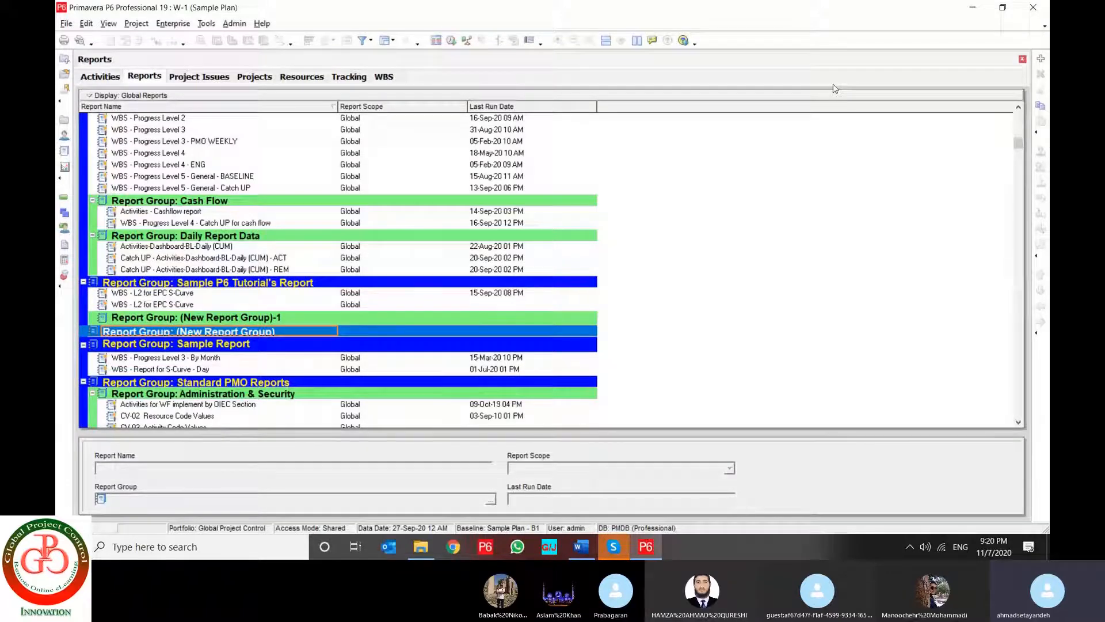
- Create a new report titled Activity Resource and Role Assignments with the Report Wizard, save it and finish the wizard
click(1041, 59)
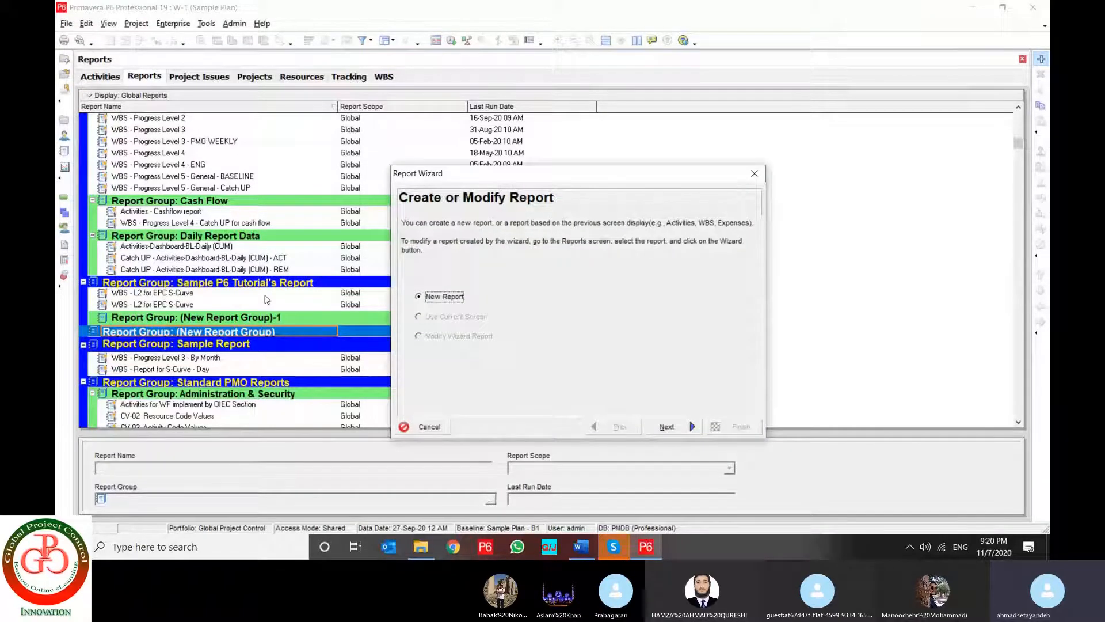
click(667, 426)
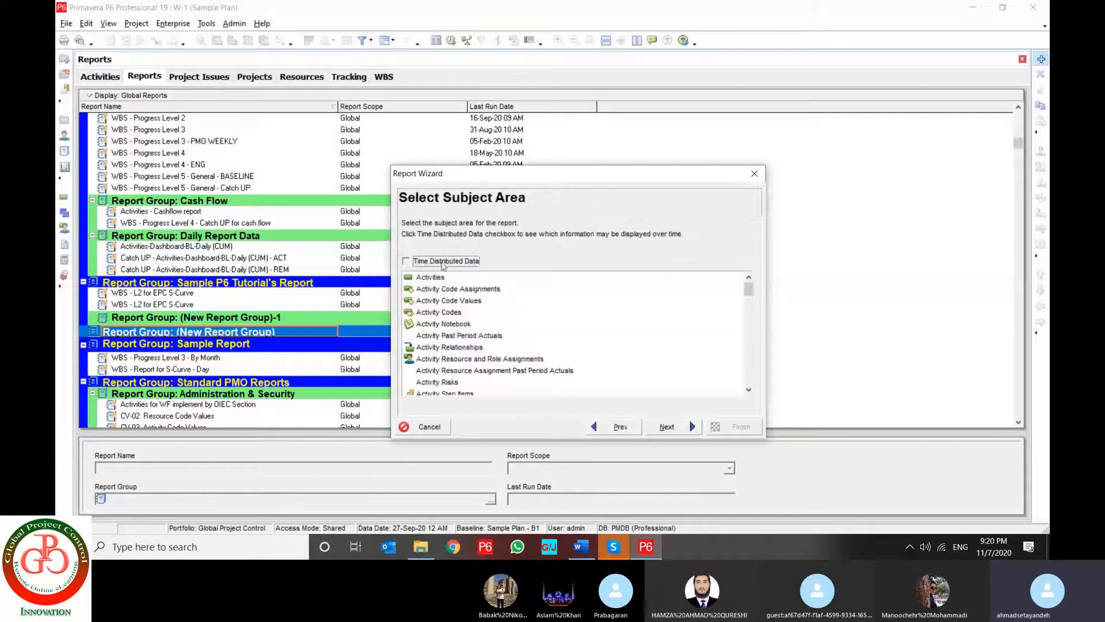
click(668, 426)
click(693, 432)
click(693, 432)
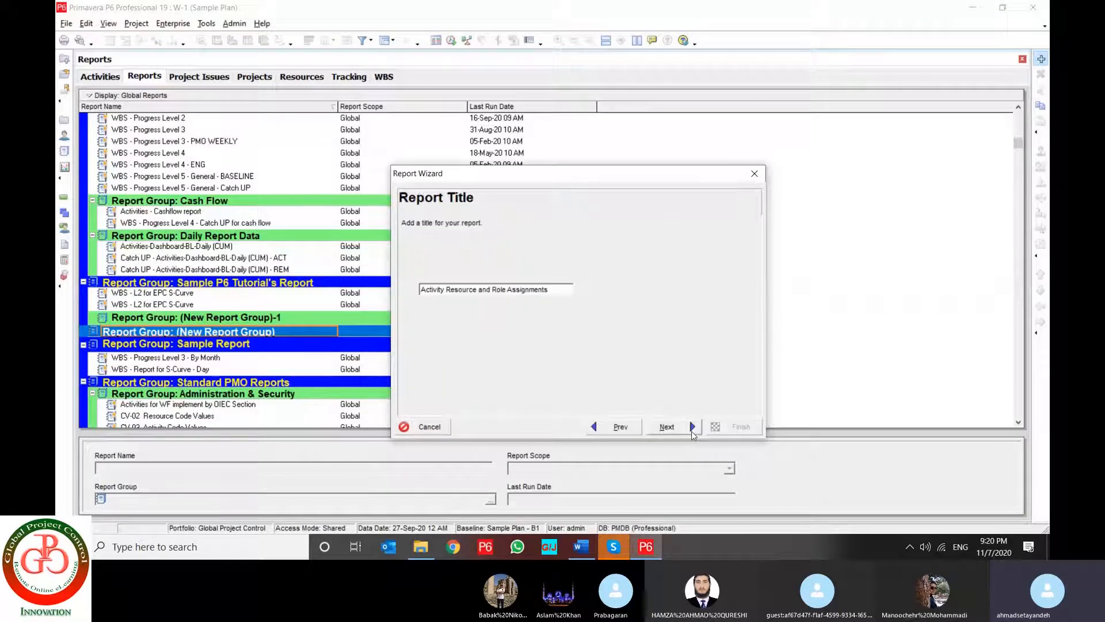
click(692, 432)
click(693, 430)
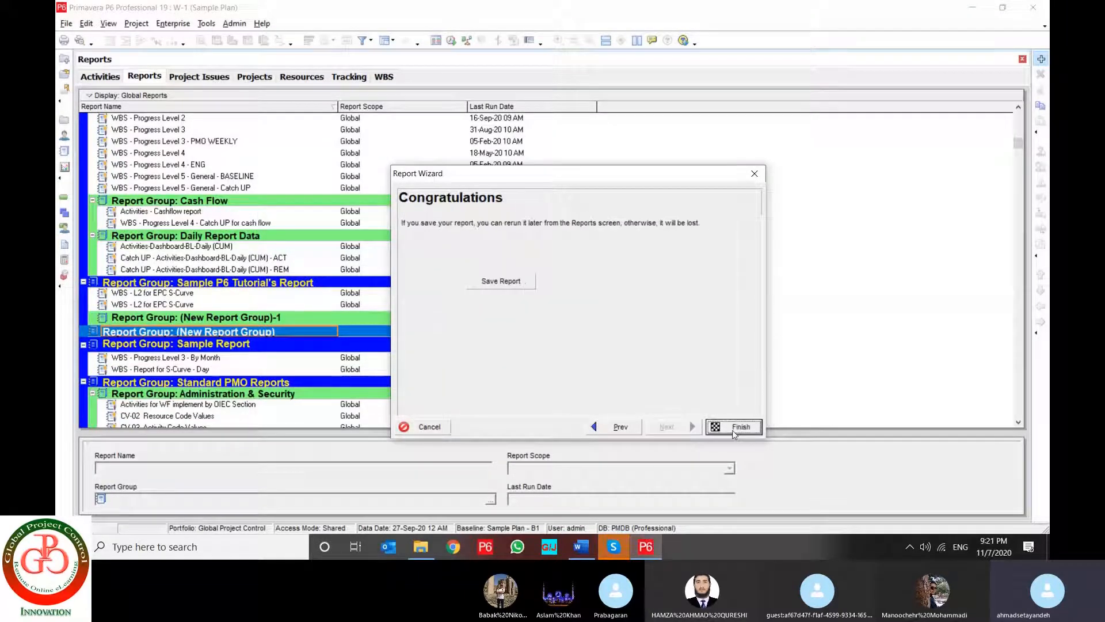
click(740, 427)
click(520, 299)
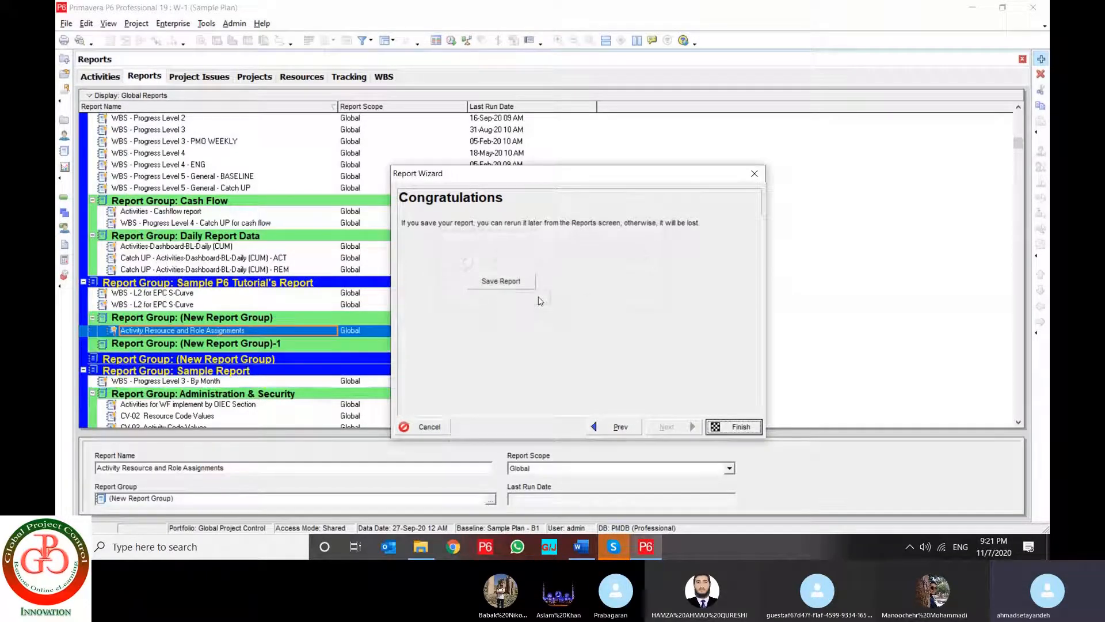
click(554, 295)
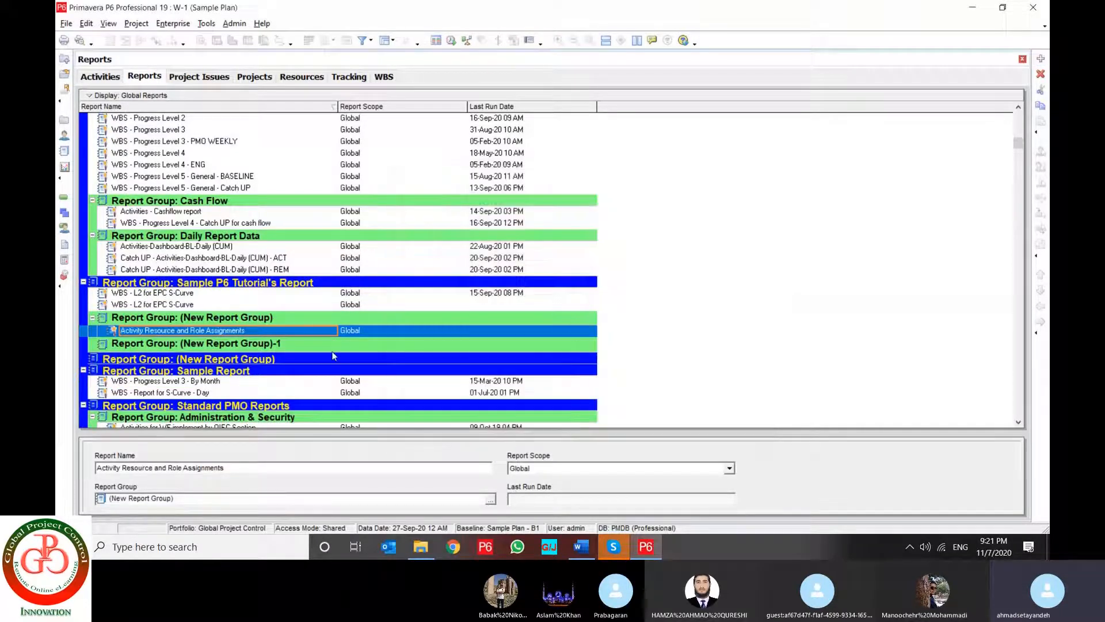
- Examine the two new report groups under Sample P6 Tutorial's Report and the report placed in the first
click(212, 343)
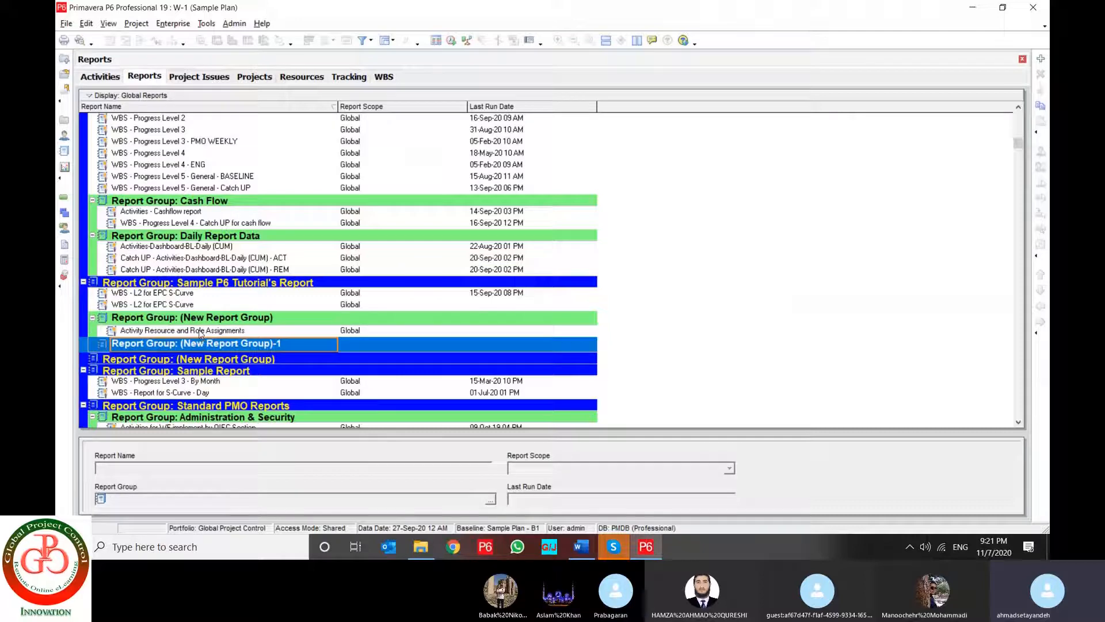
click(203, 331)
click(202, 346)
click(215, 321)
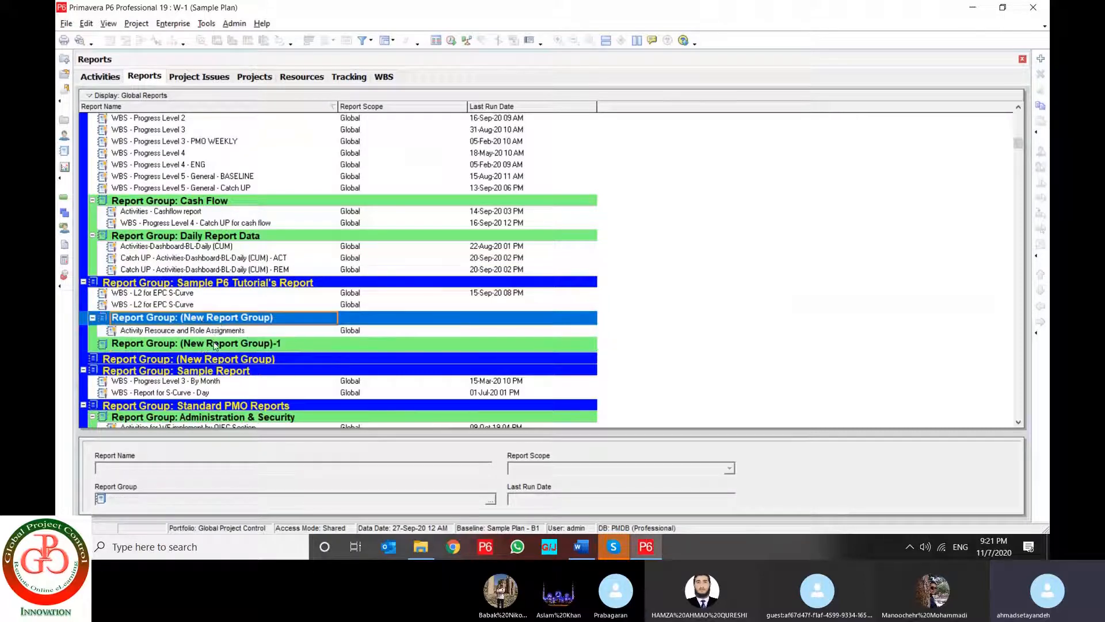
click(213, 344)
click(210, 321)
click(209, 346)
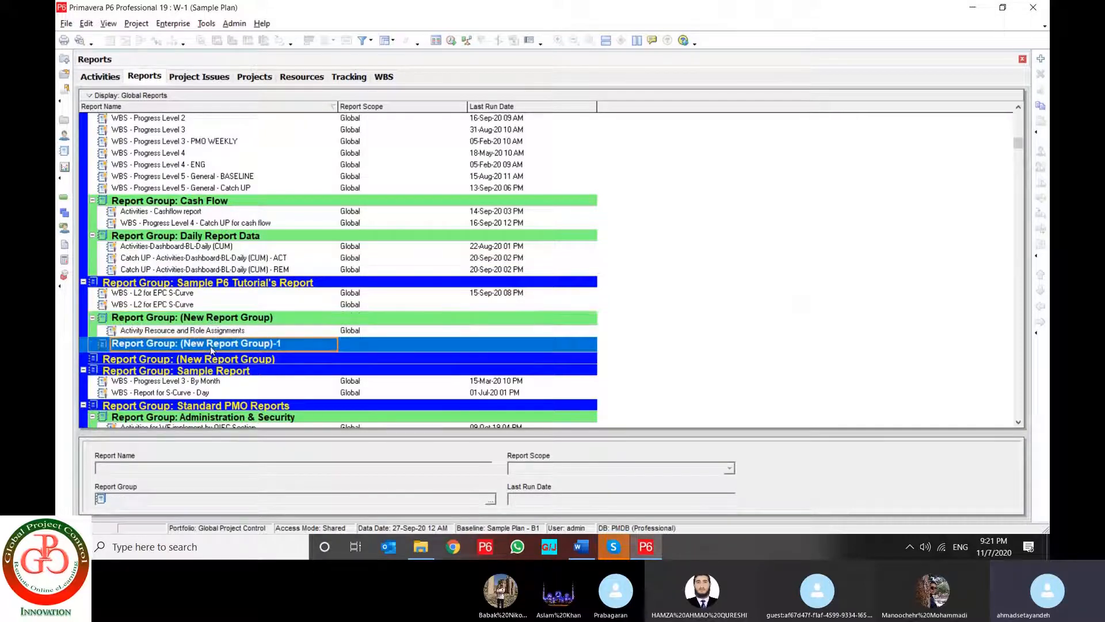
- Switch to the project's activities and open Top Down Estimation
click(206, 24)
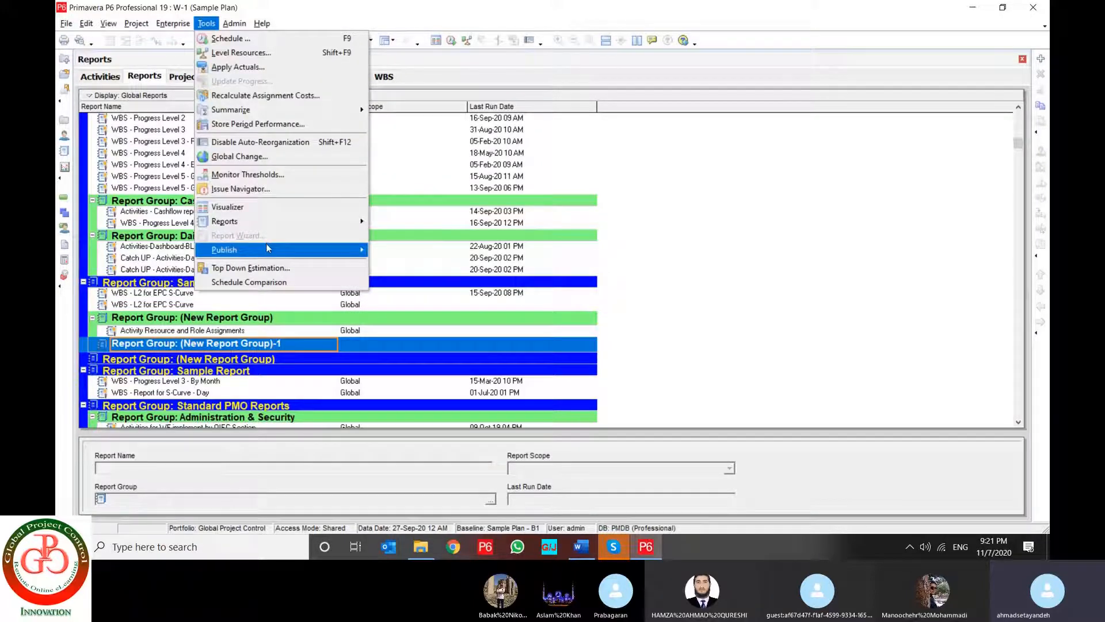
mouse_move(266, 248)
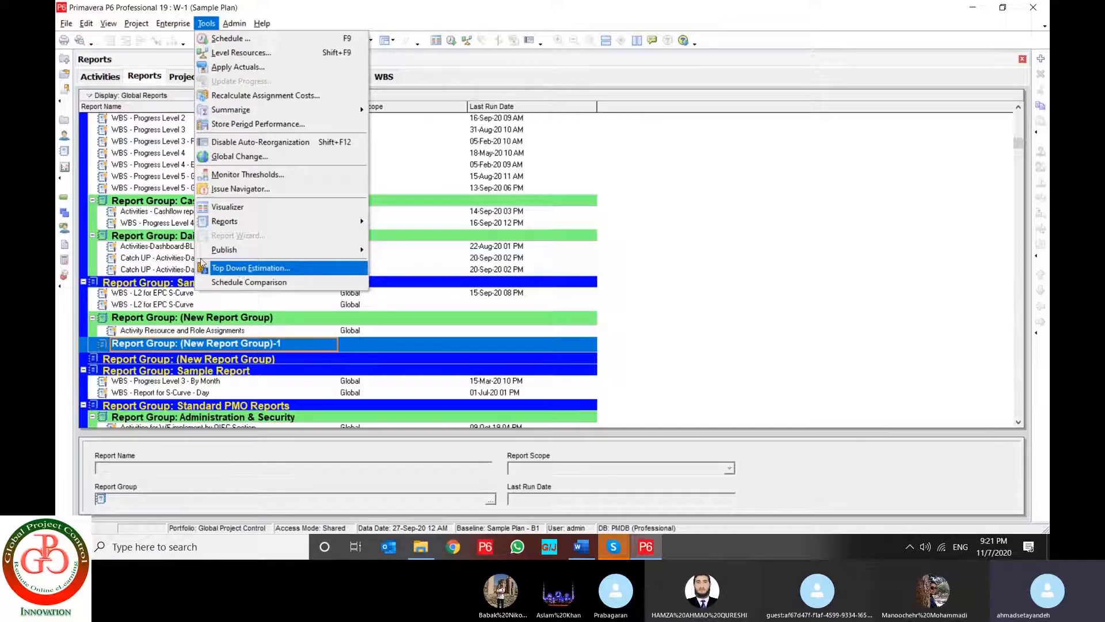
click(64, 199)
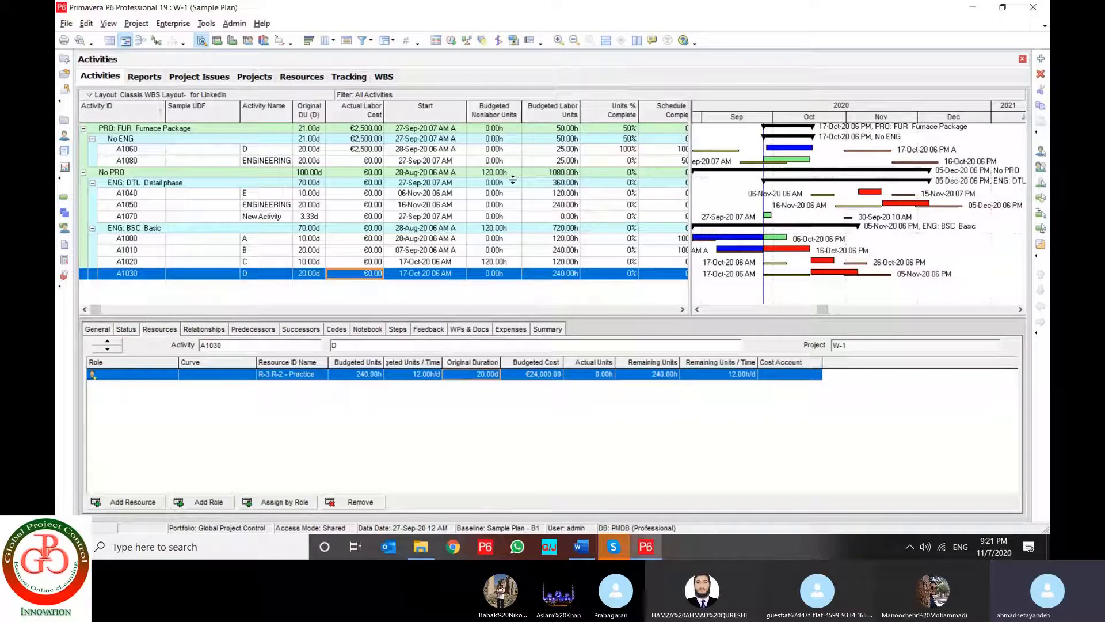
click(513, 181)
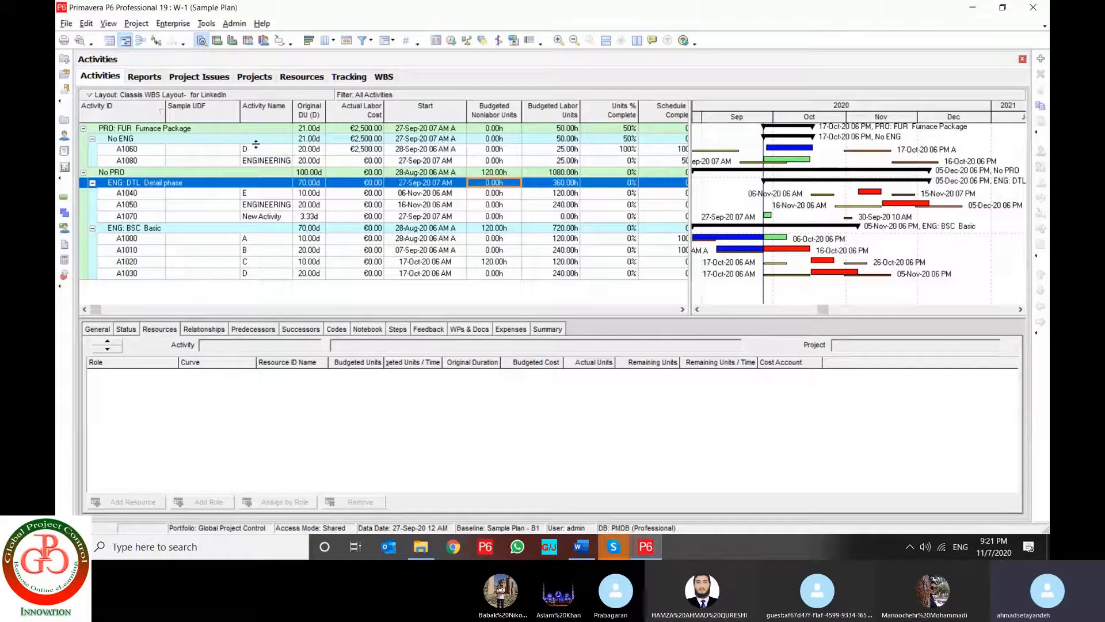
click(206, 24)
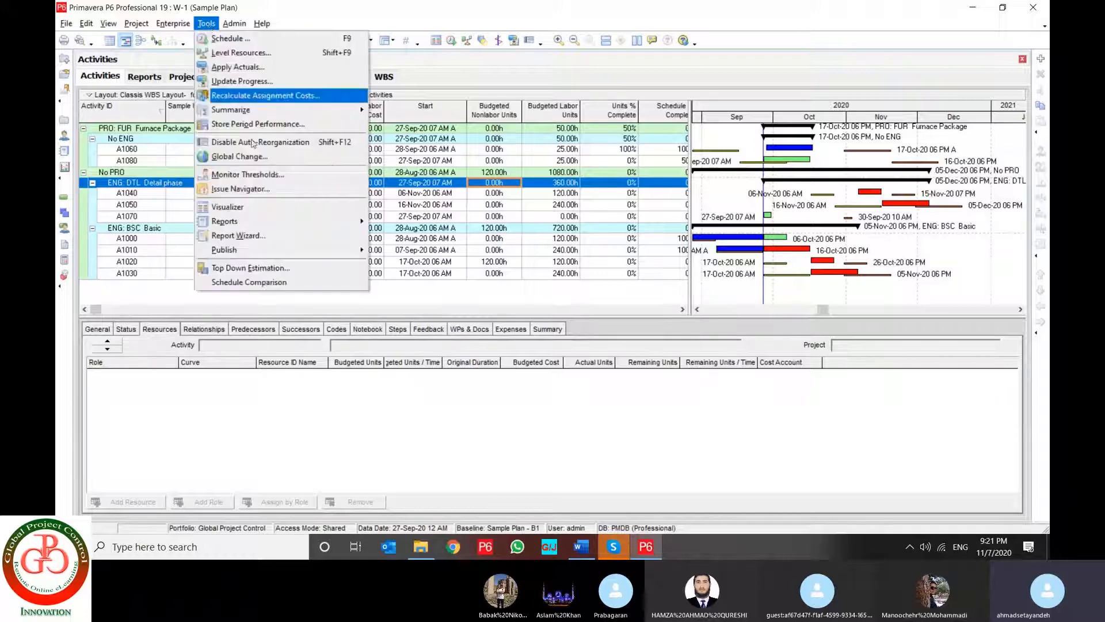
click(266, 270)
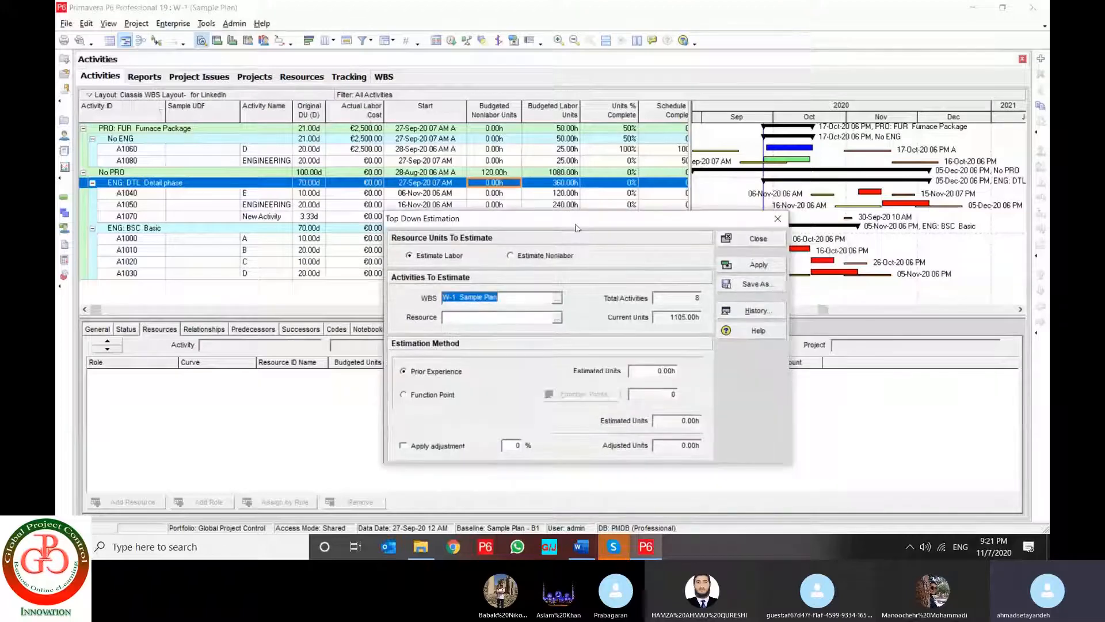
drag(577, 228, 505, 192)
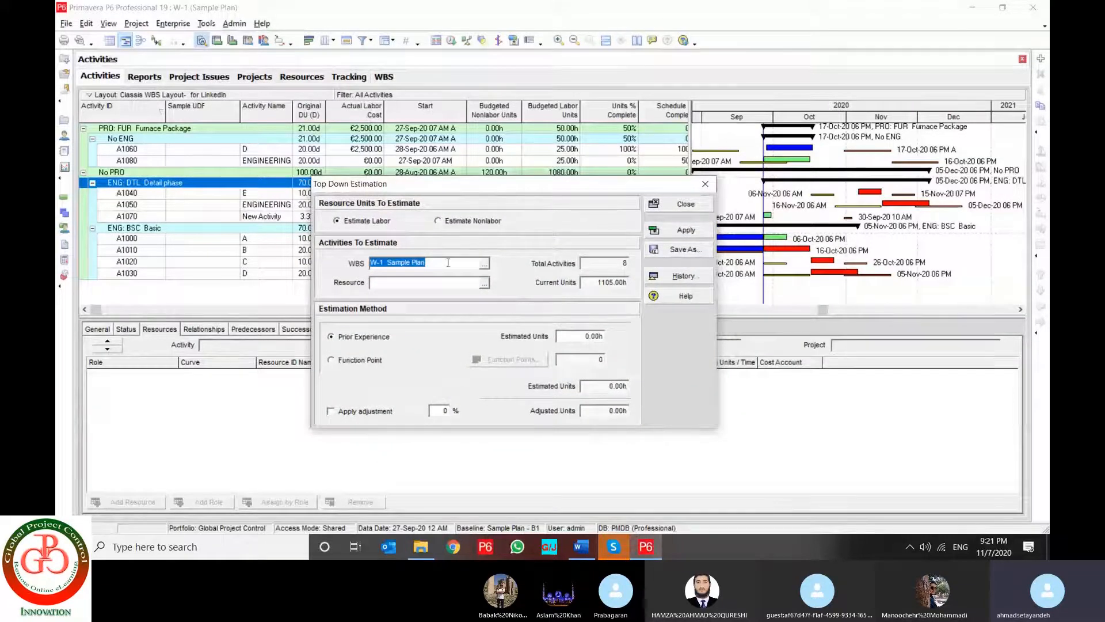
- Set the top-down estimation to resource R-3 (R-2 - Practice) and WBS W-1 Sample Plan
click(454, 221)
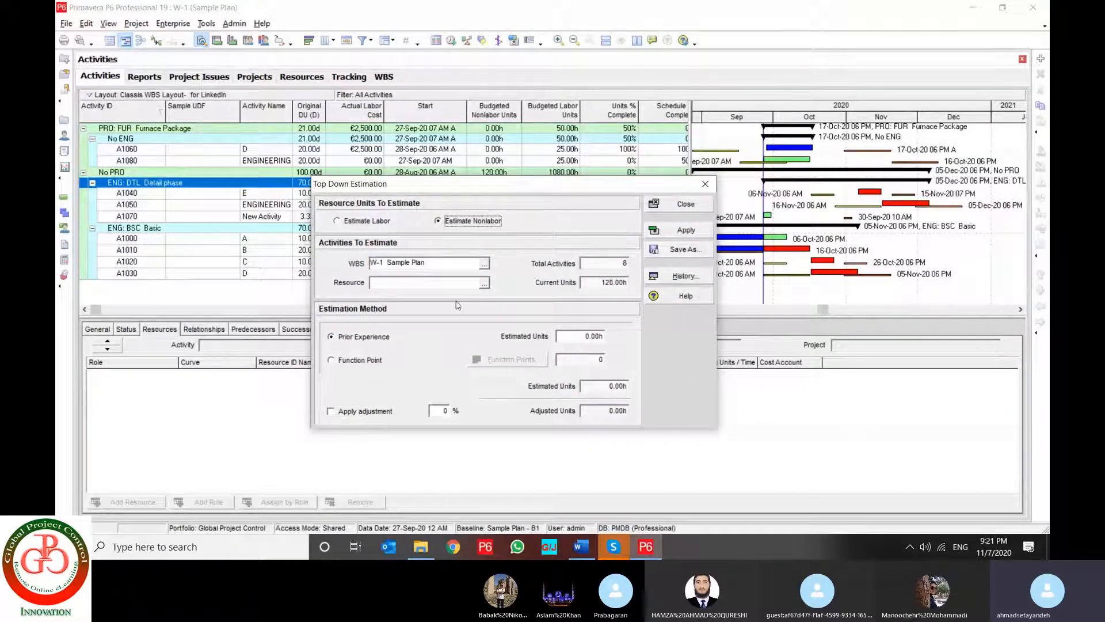
click(484, 283)
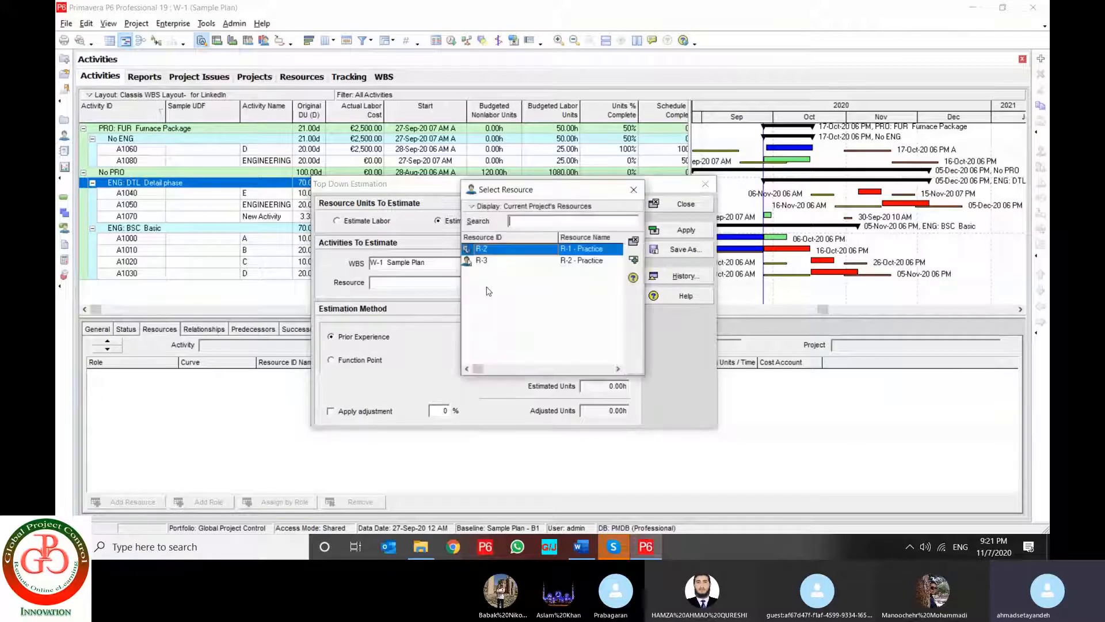
double_click(482, 260)
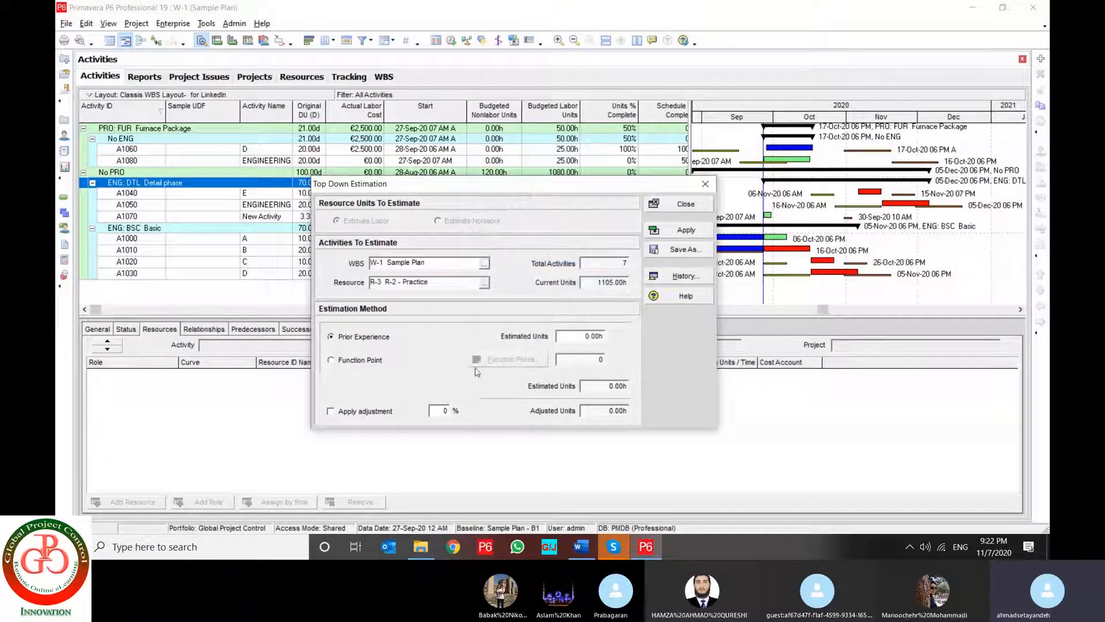
click(485, 264)
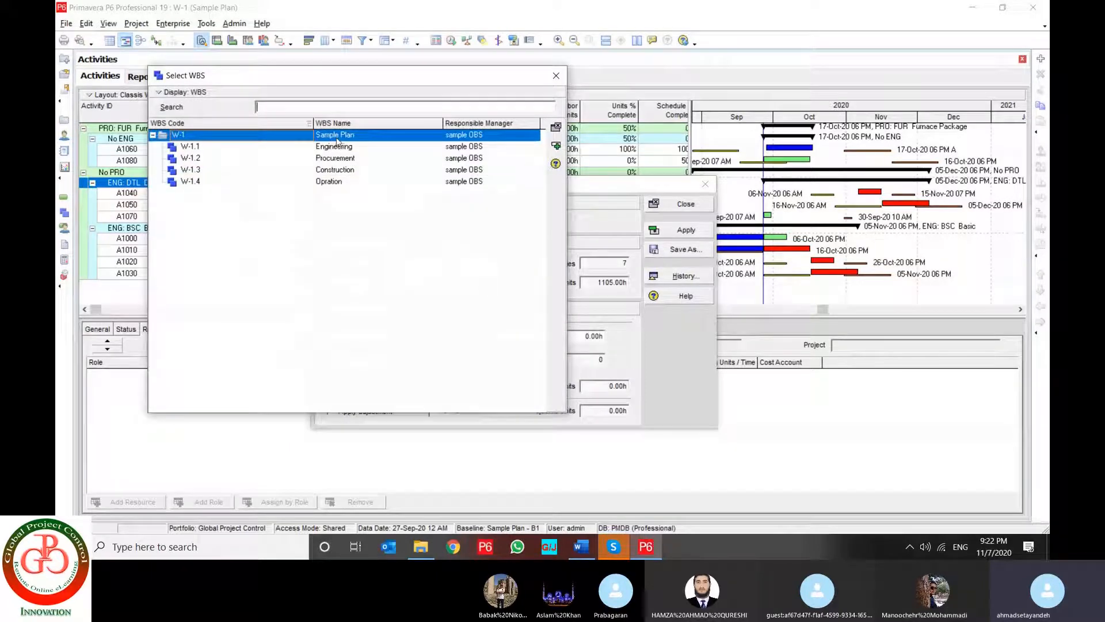
double_click(337, 137)
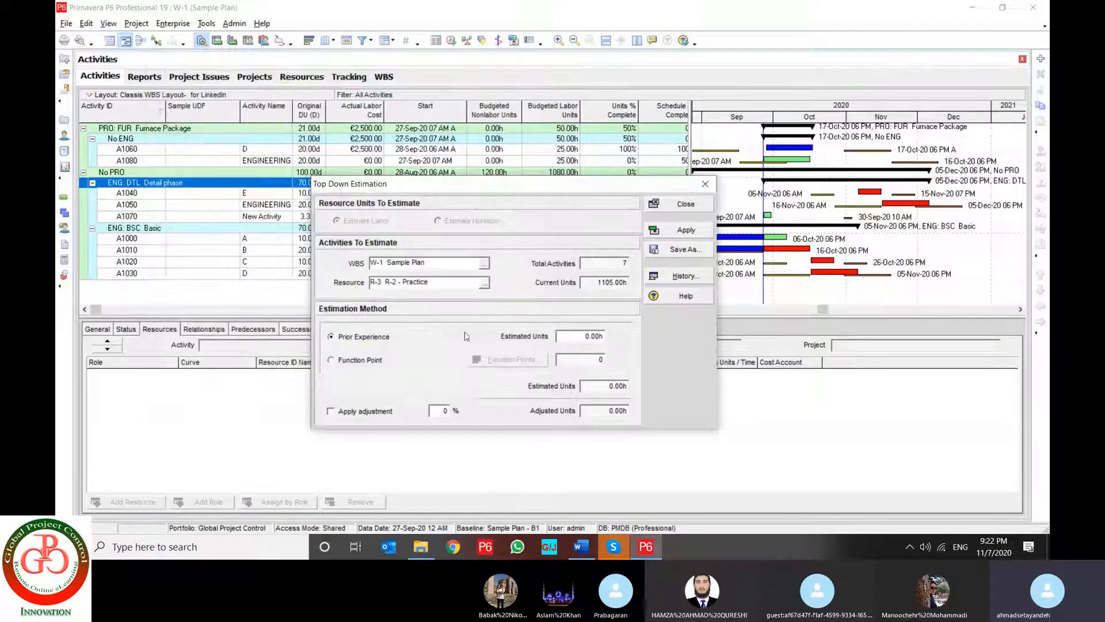
- Set the estimated units to 1000 h by Prior Experience and enable the estimate adjustment
click(570, 335)
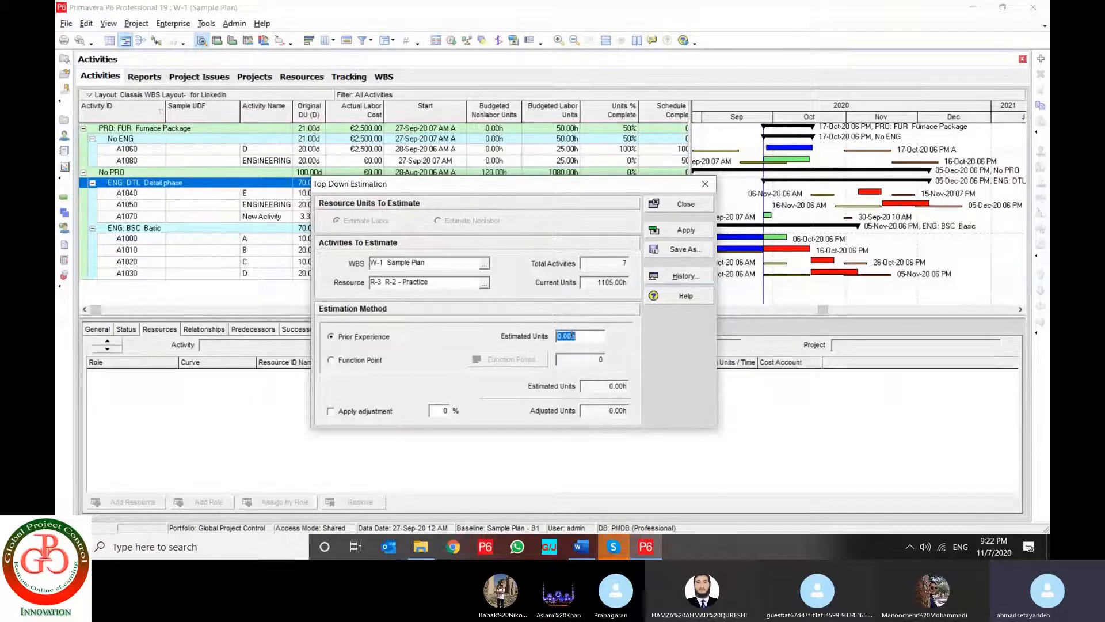
text(1000)
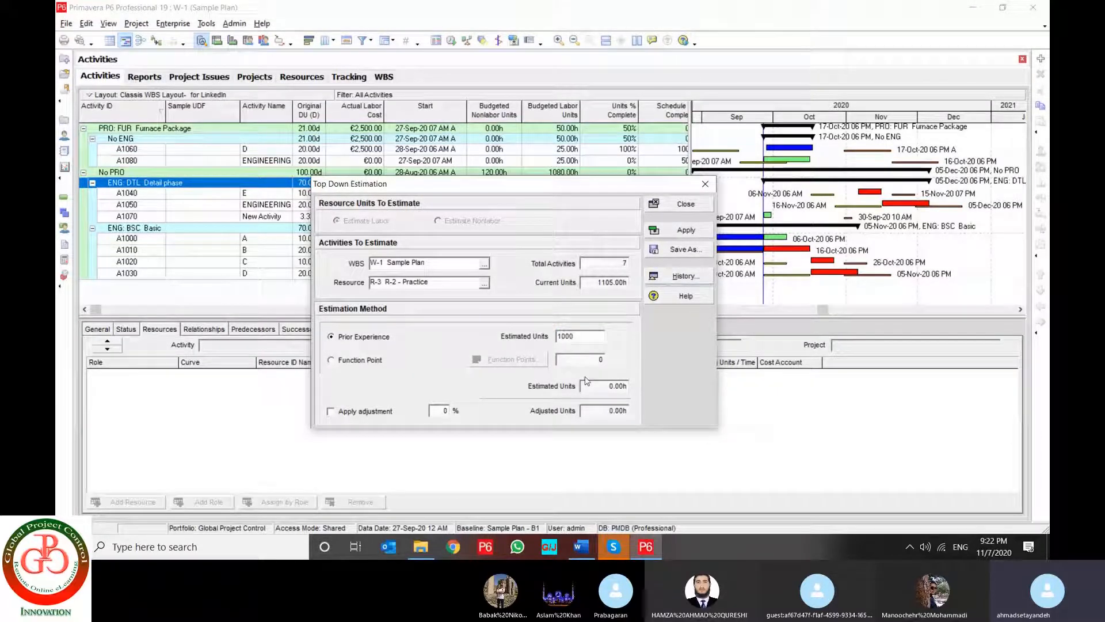
click(373, 412)
key(Tab)
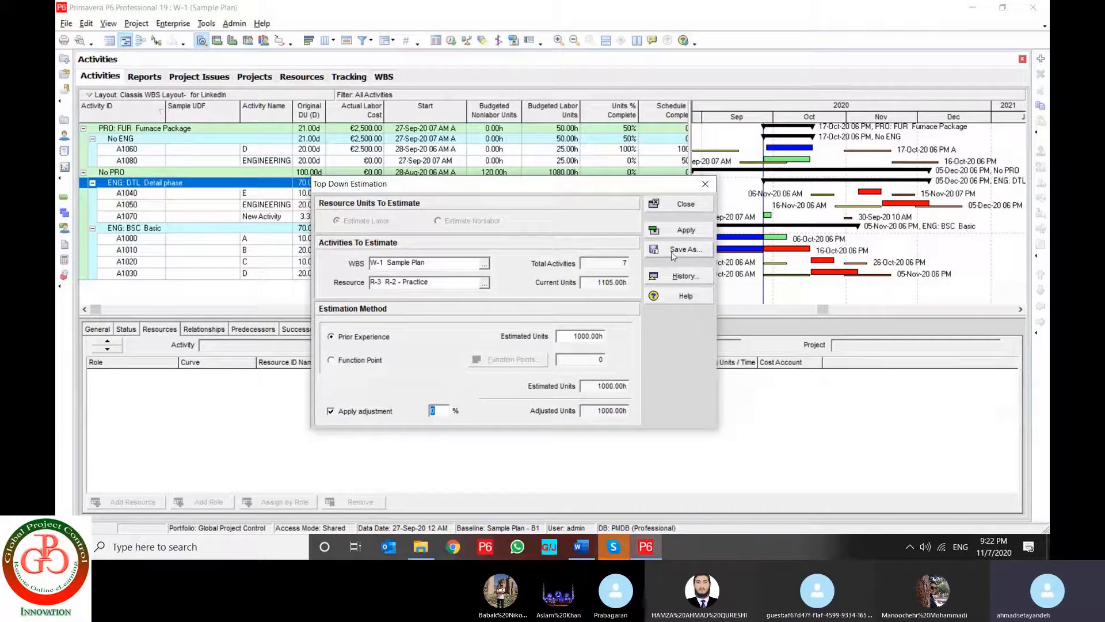
- Apply the estimated units to the current project, confirm it and close Top Down Estimation
click(685, 230)
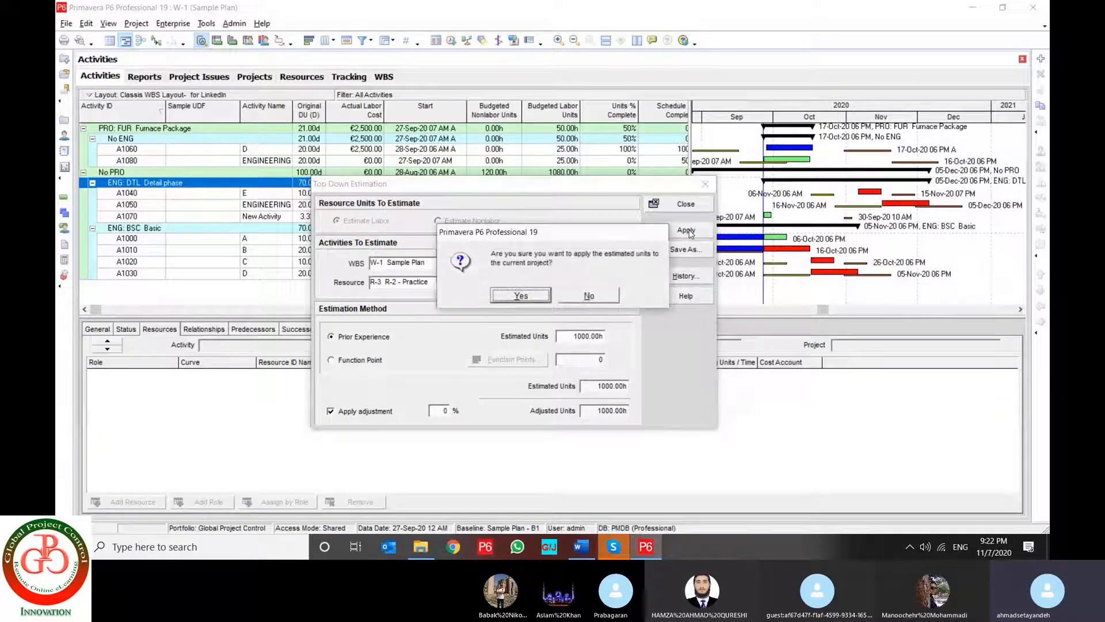
click(534, 296)
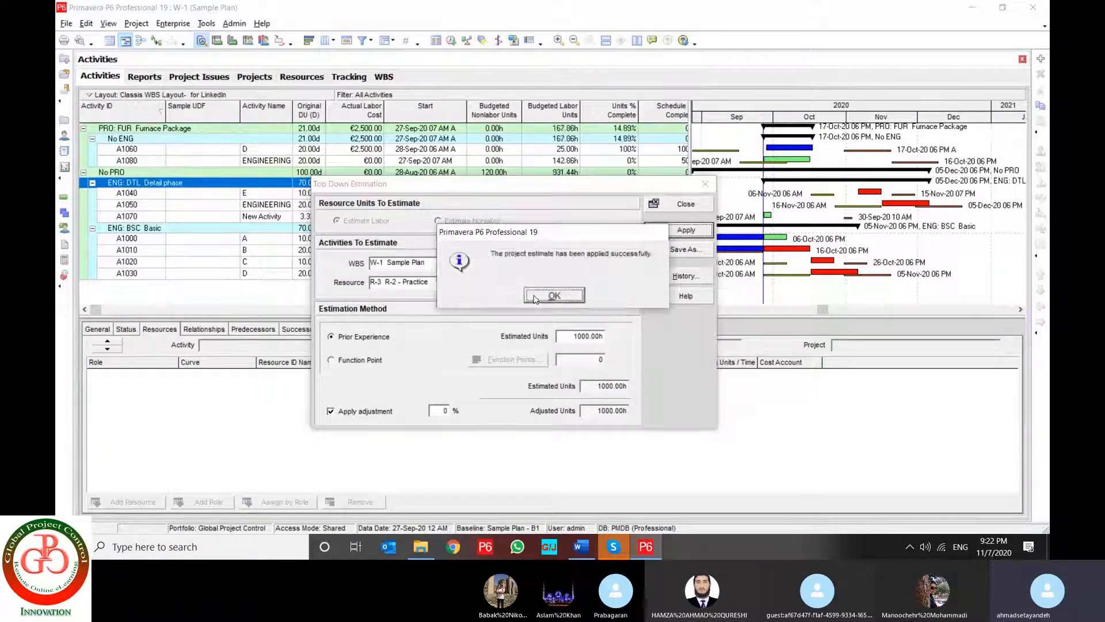
click(555, 296)
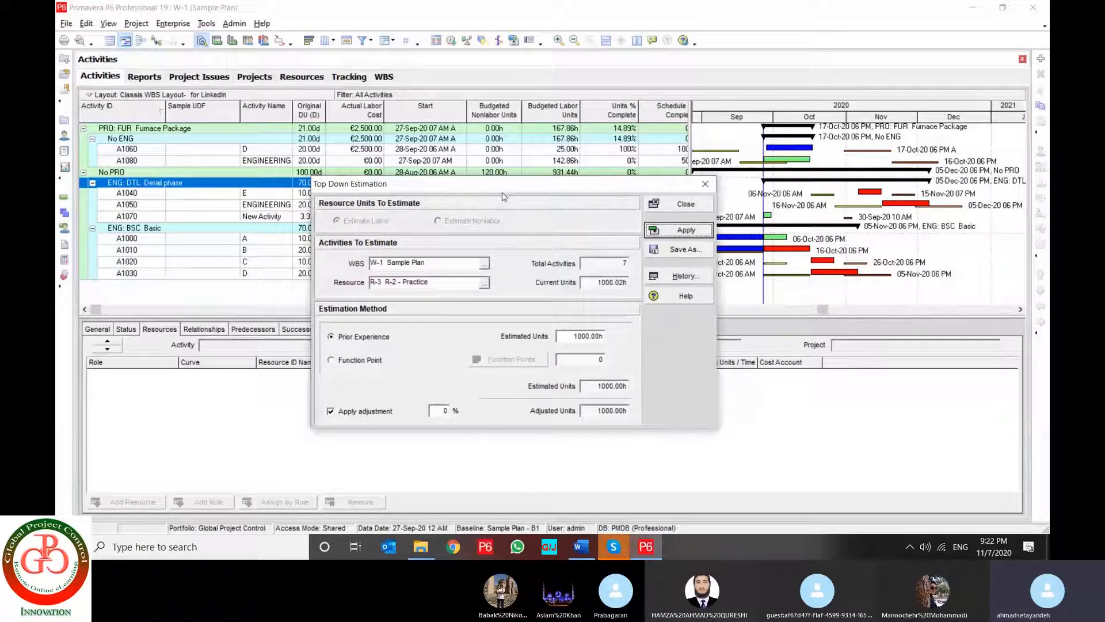
drag(502, 192, 727, 83)
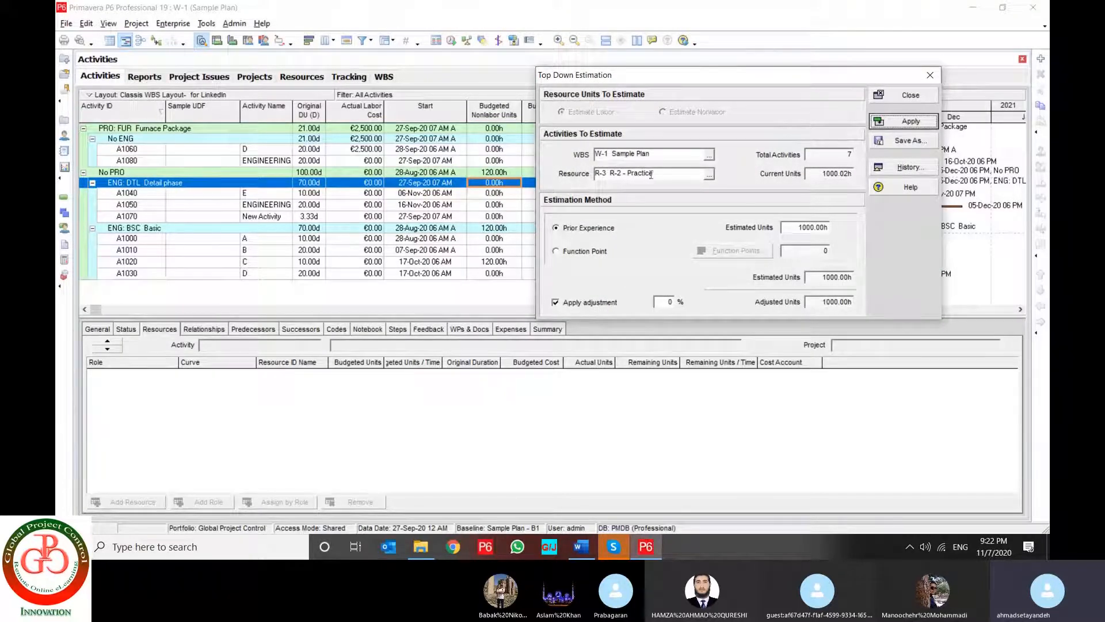
click(813, 228)
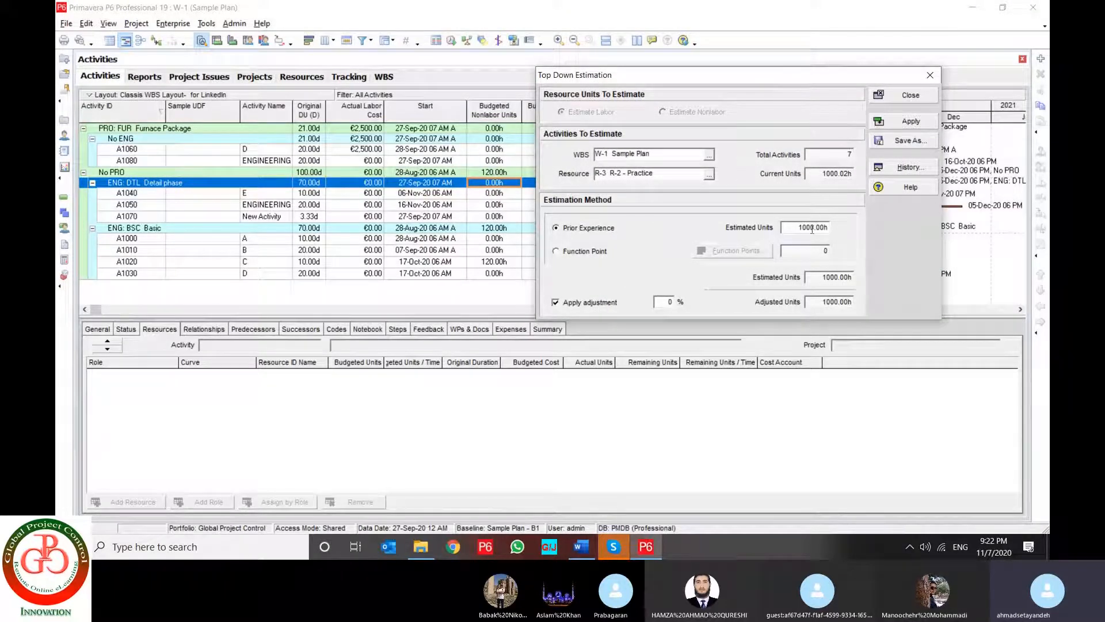
click(910, 95)
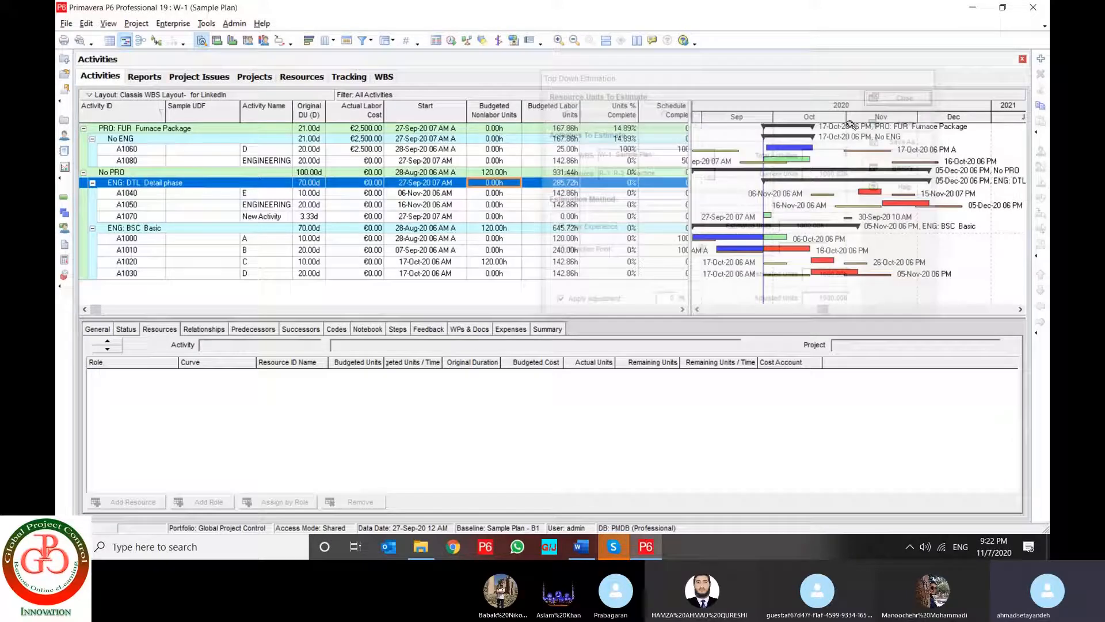
click(115, 96)
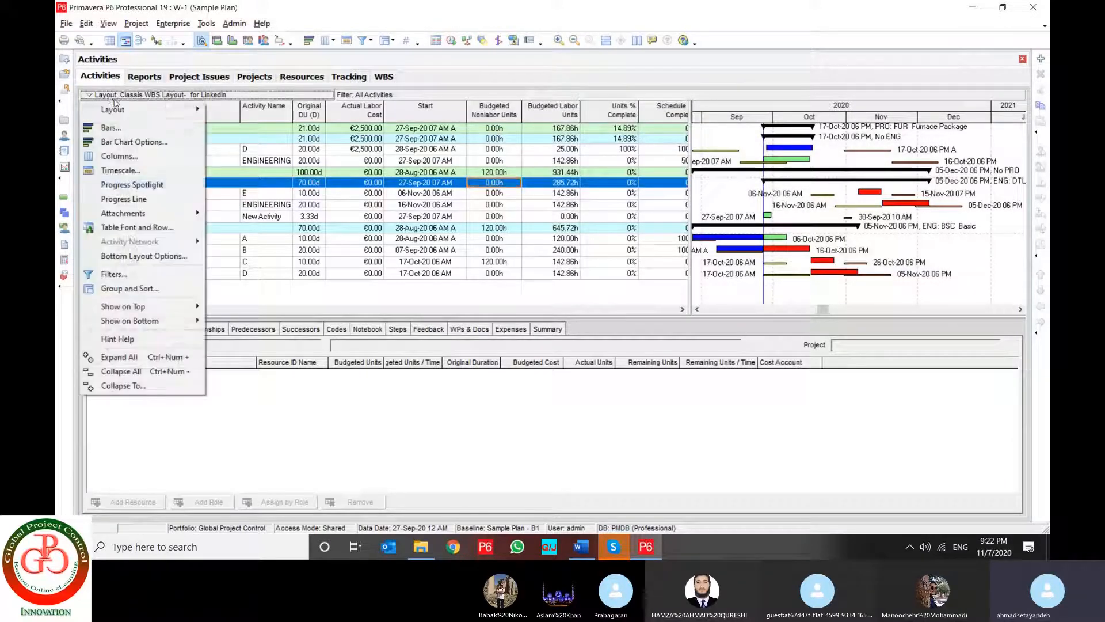
mouse_move(114, 102)
click(252, 115)
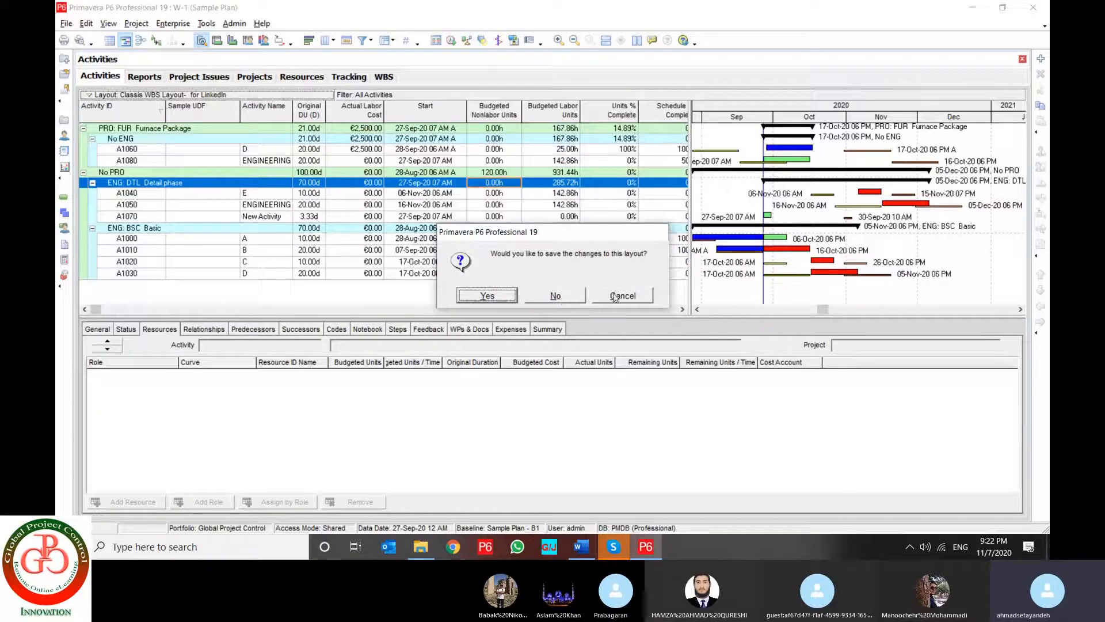
click(614, 296)
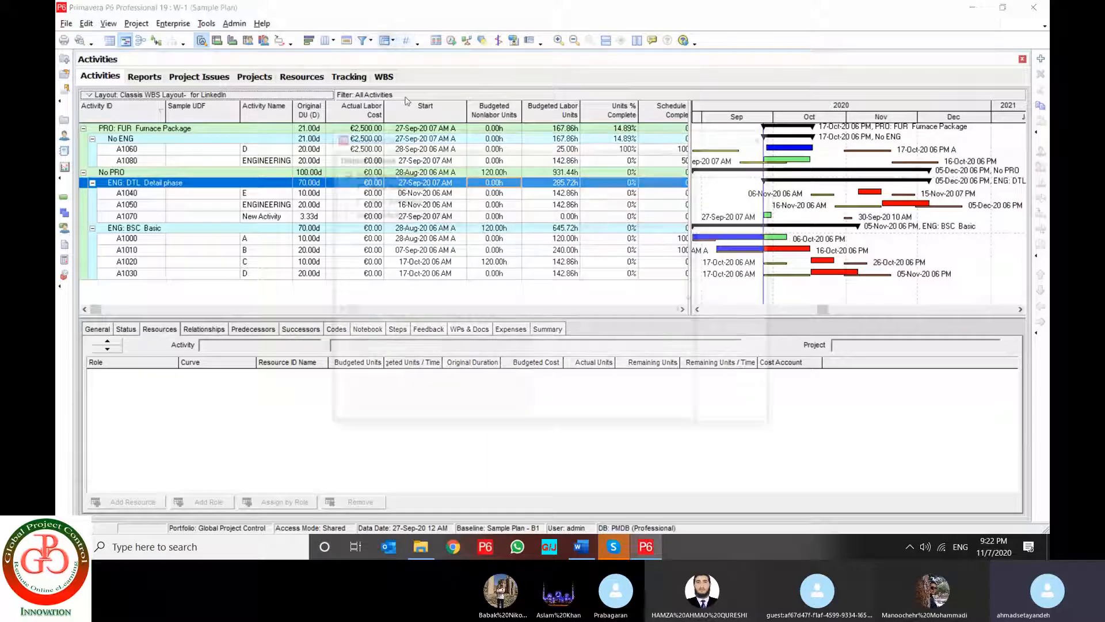
- Group the activities by WBS in place of the PRO and ENG codes
click(408, 42)
click(469, 272)
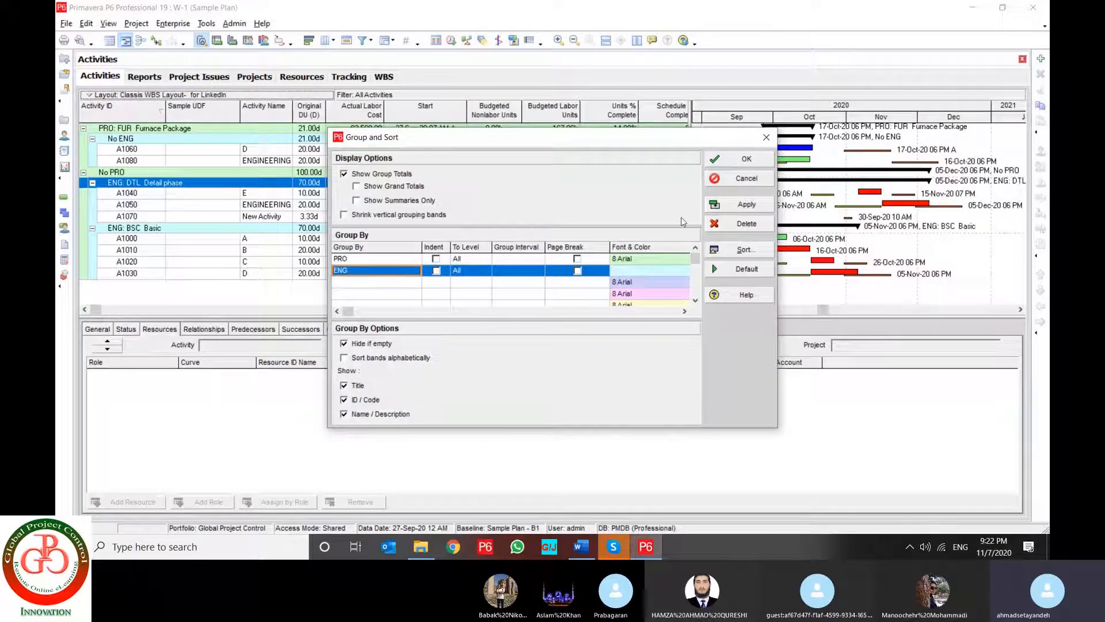
click(401, 259)
click(402, 260)
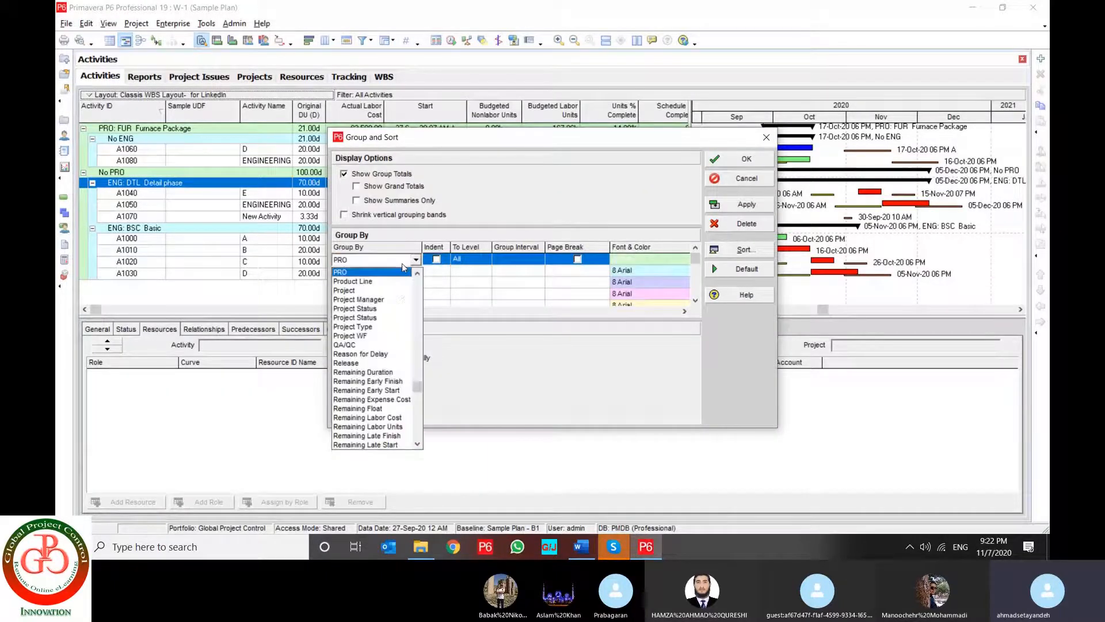
key(w)
click(431, 274)
click(744, 205)
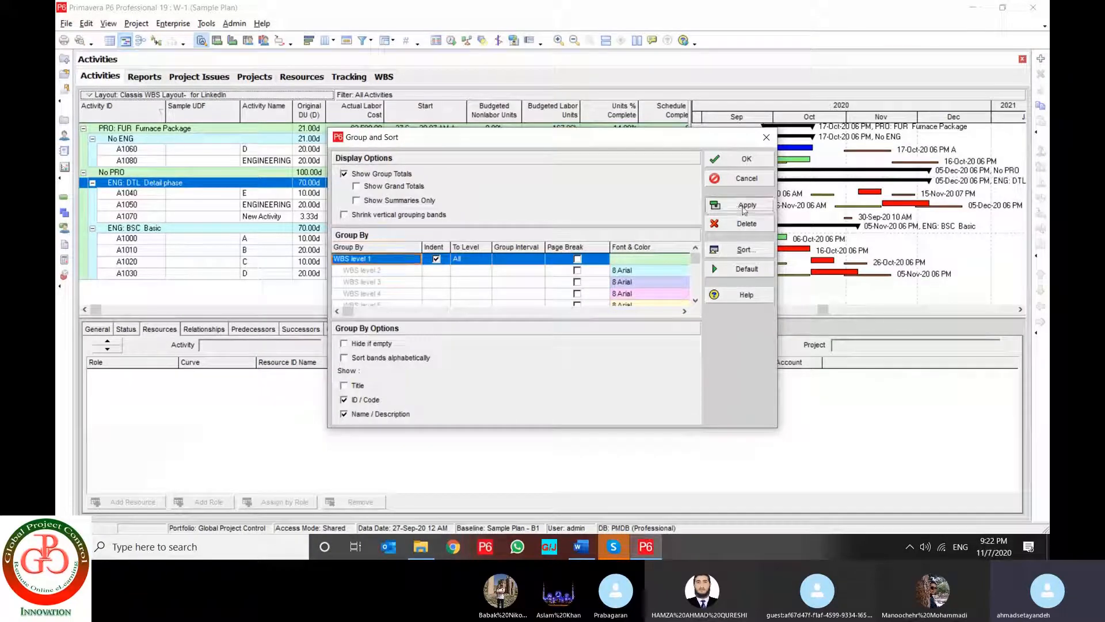
click(746, 159)
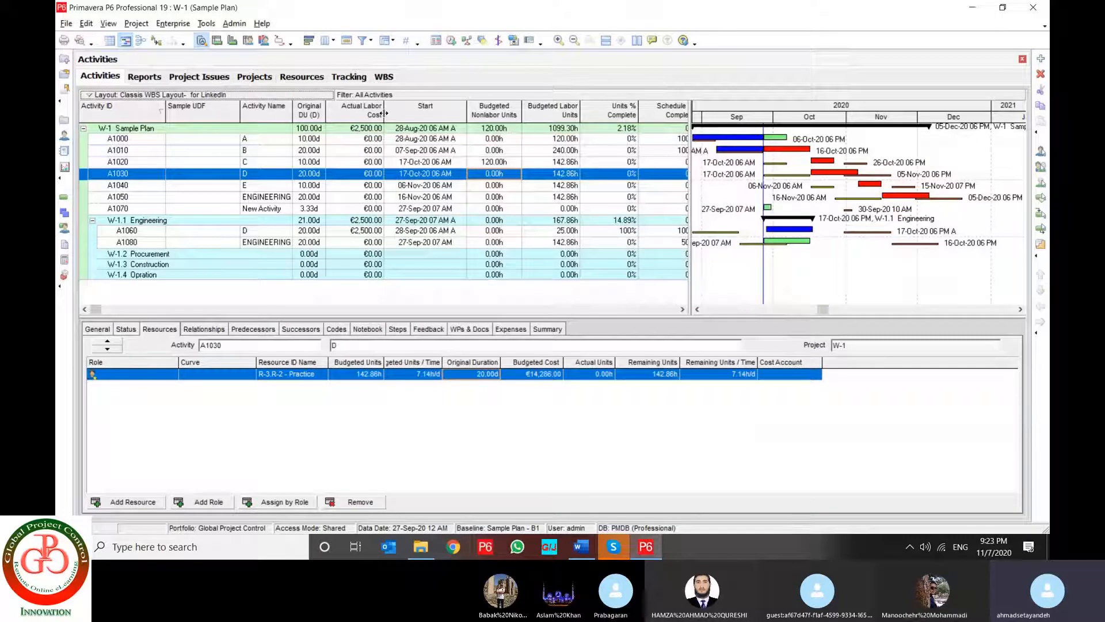
- Examine the budgeted labor units of the Sample Plan total, the Engineering WBS and activity A
click(683, 310)
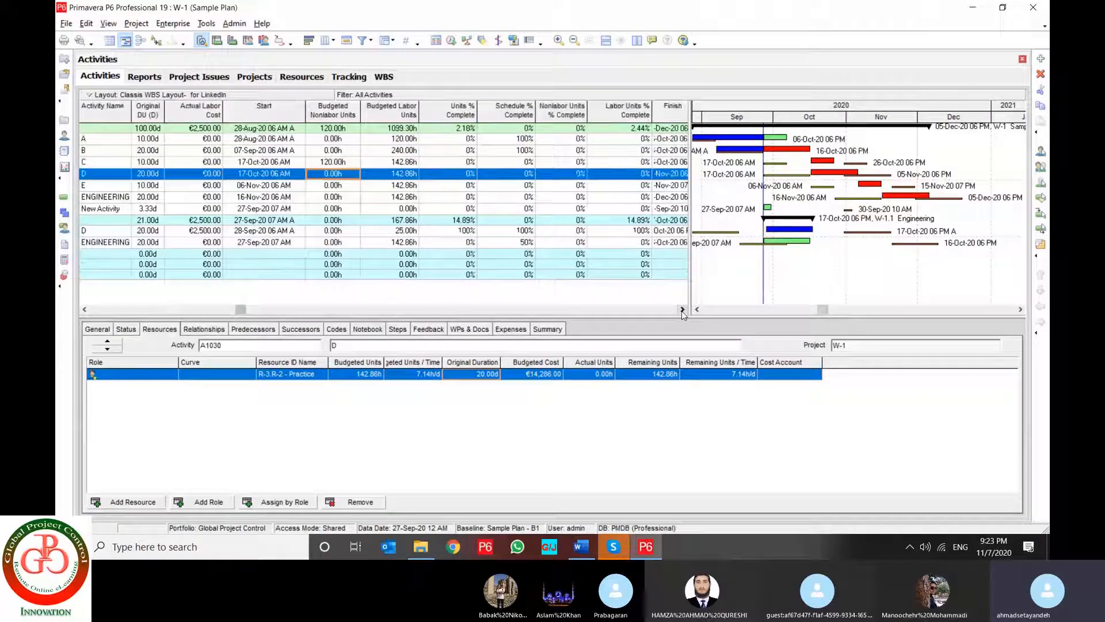
click(394, 130)
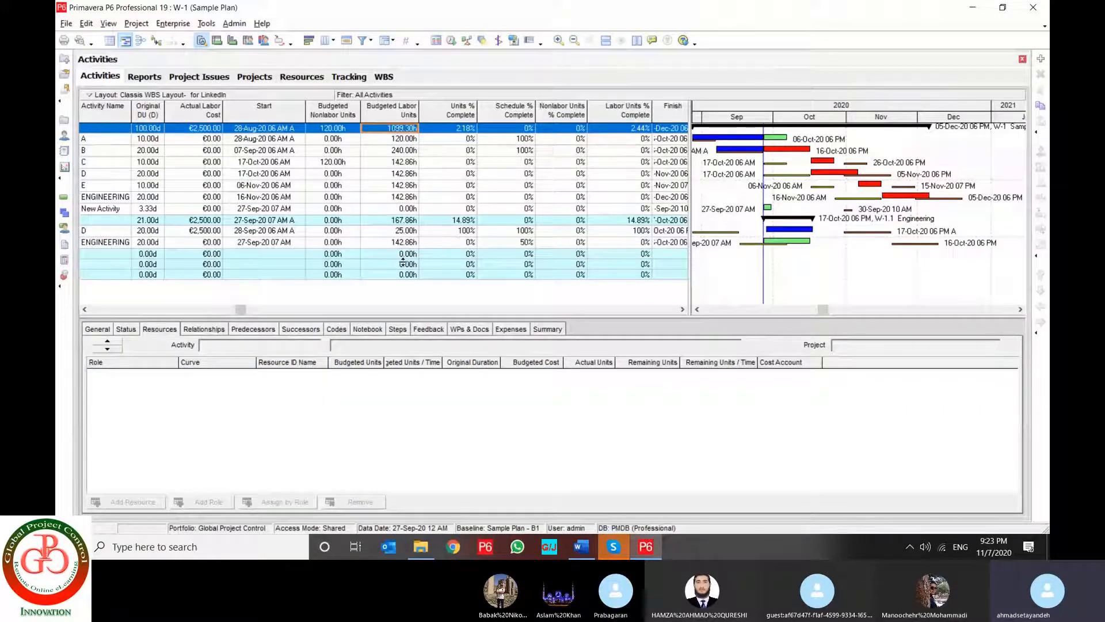
click(399, 220)
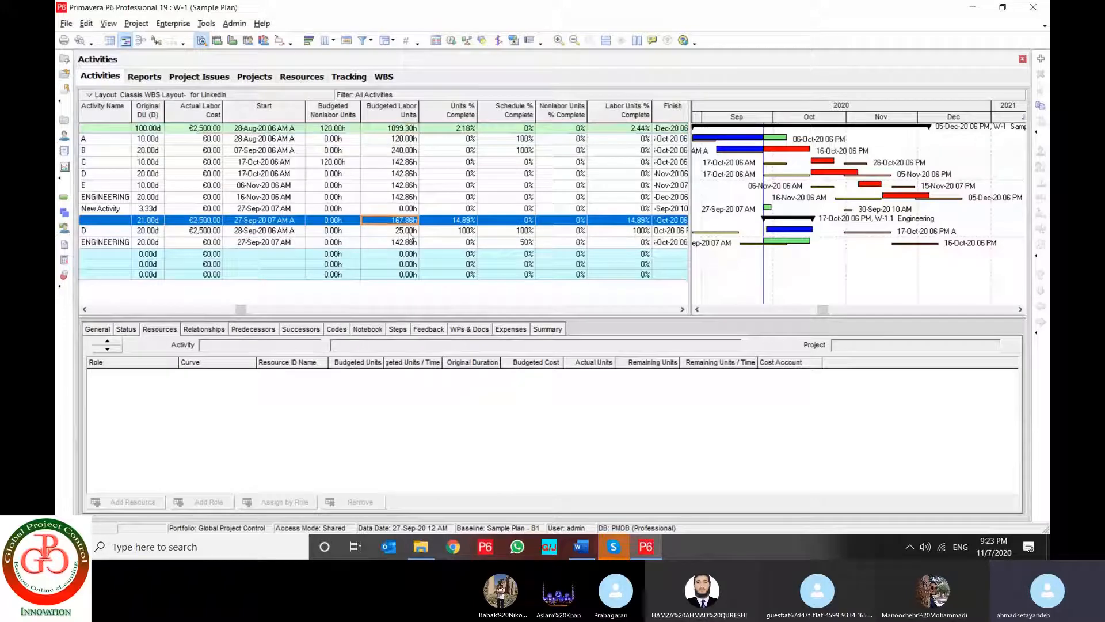
click(373, 140)
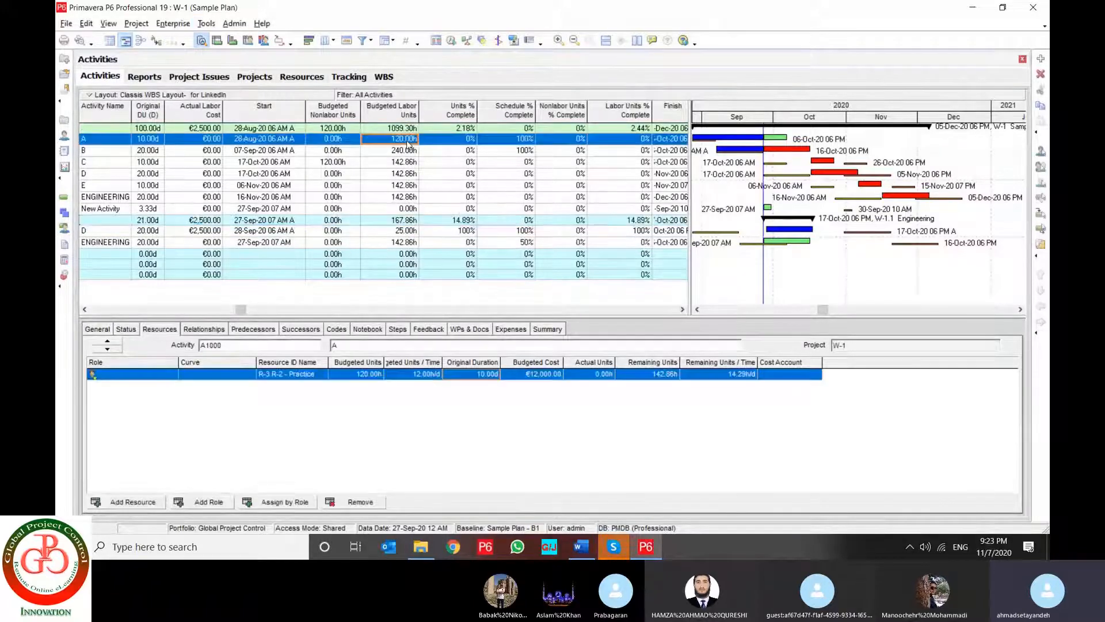
click(349, 142)
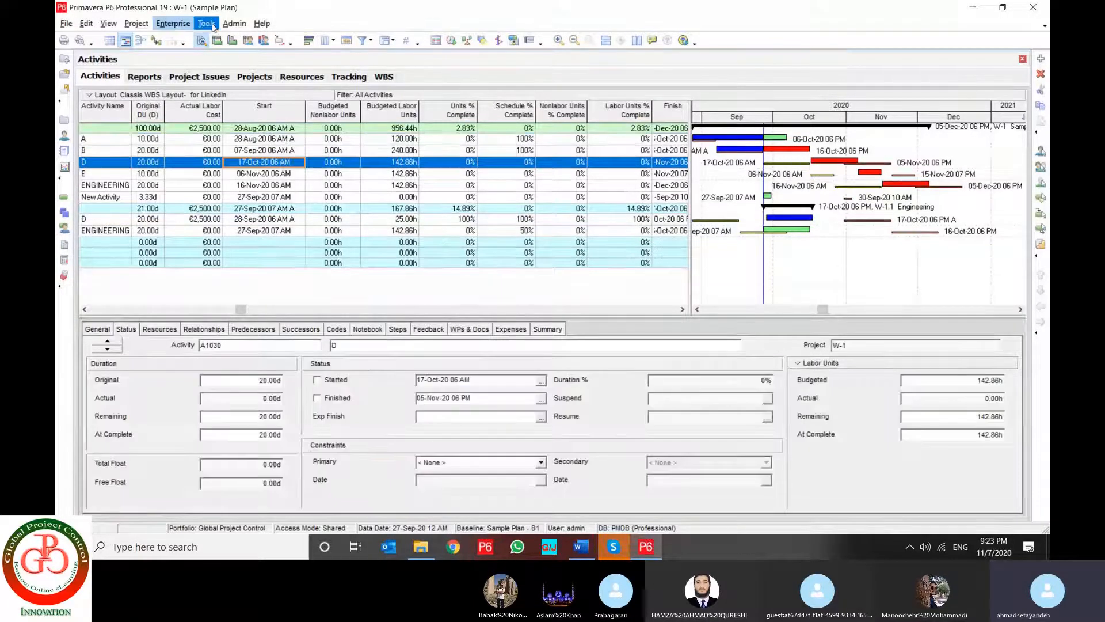
click(213, 27)
click(267, 269)
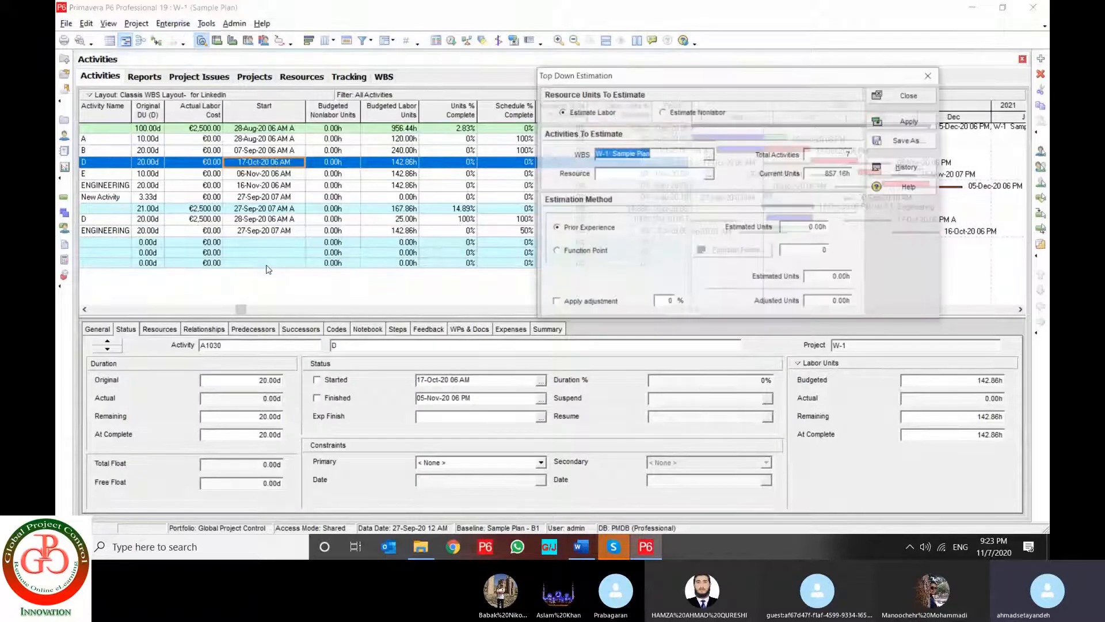
click(687, 113)
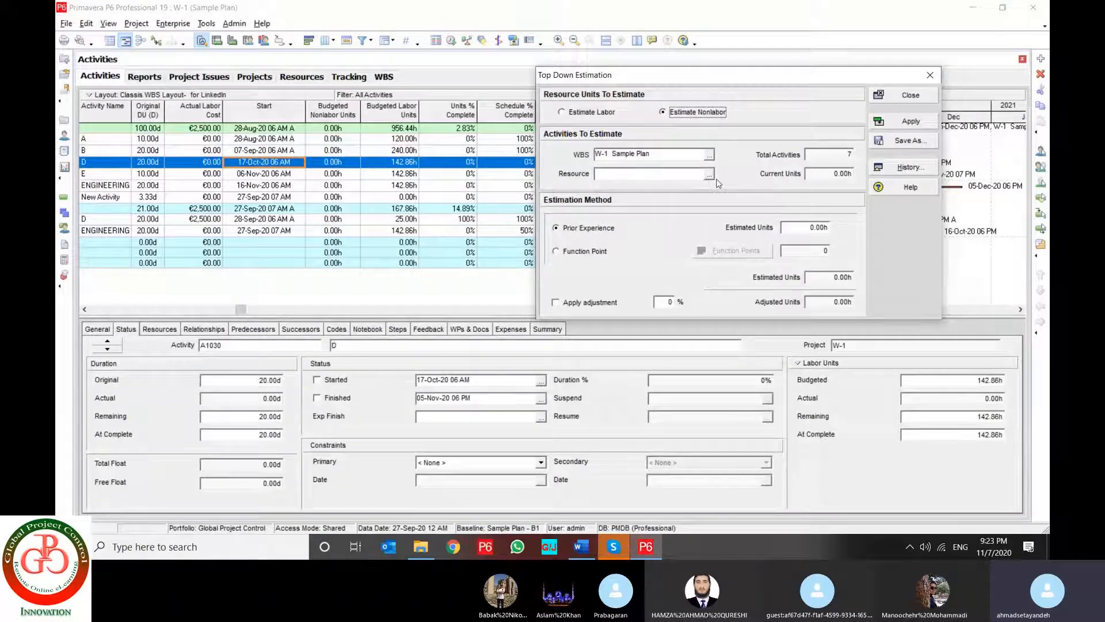
click(710, 155)
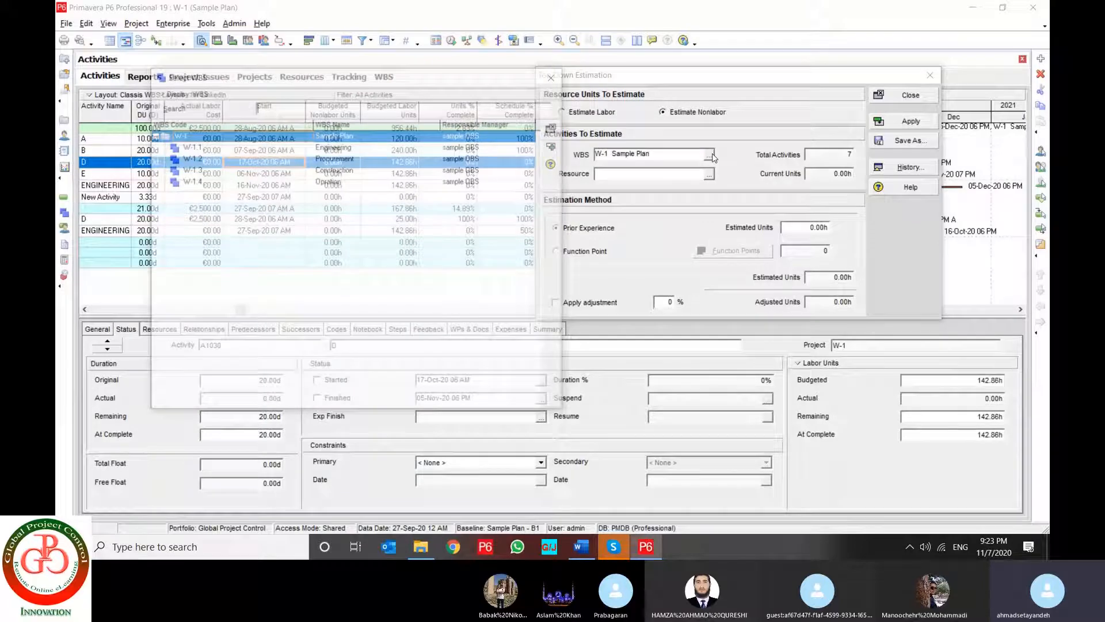
double_click(344, 137)
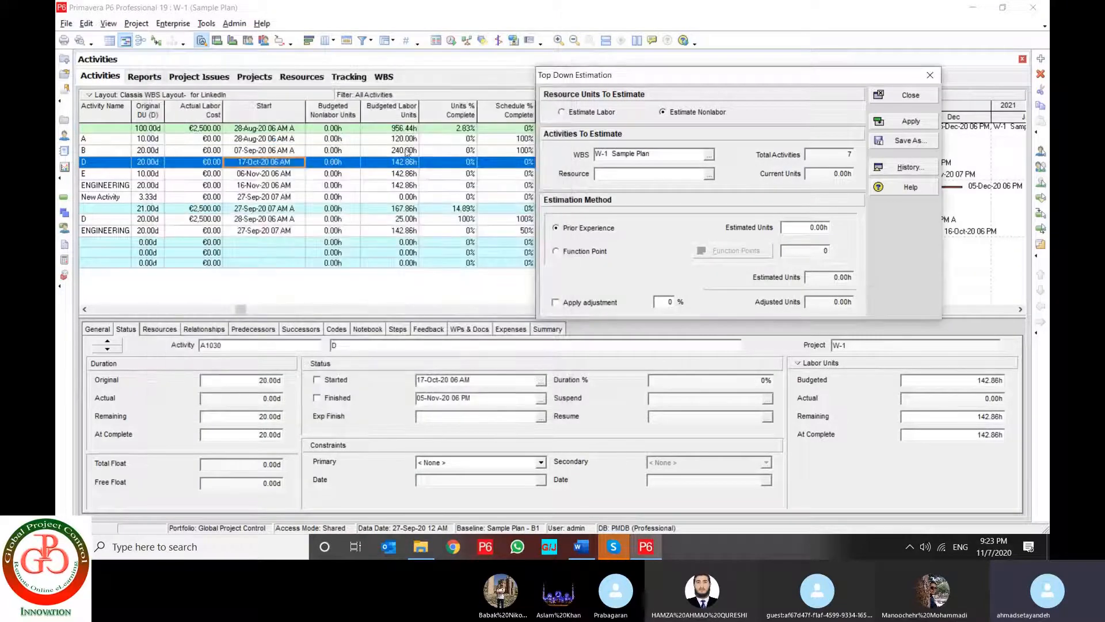
click(709, 174)
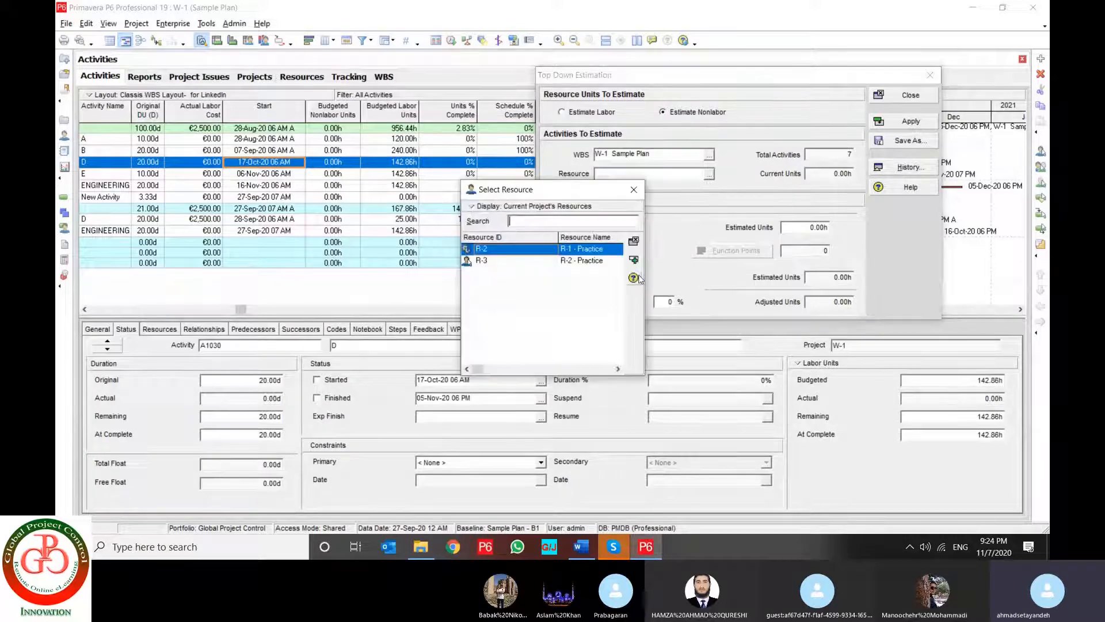
click(633, 243)
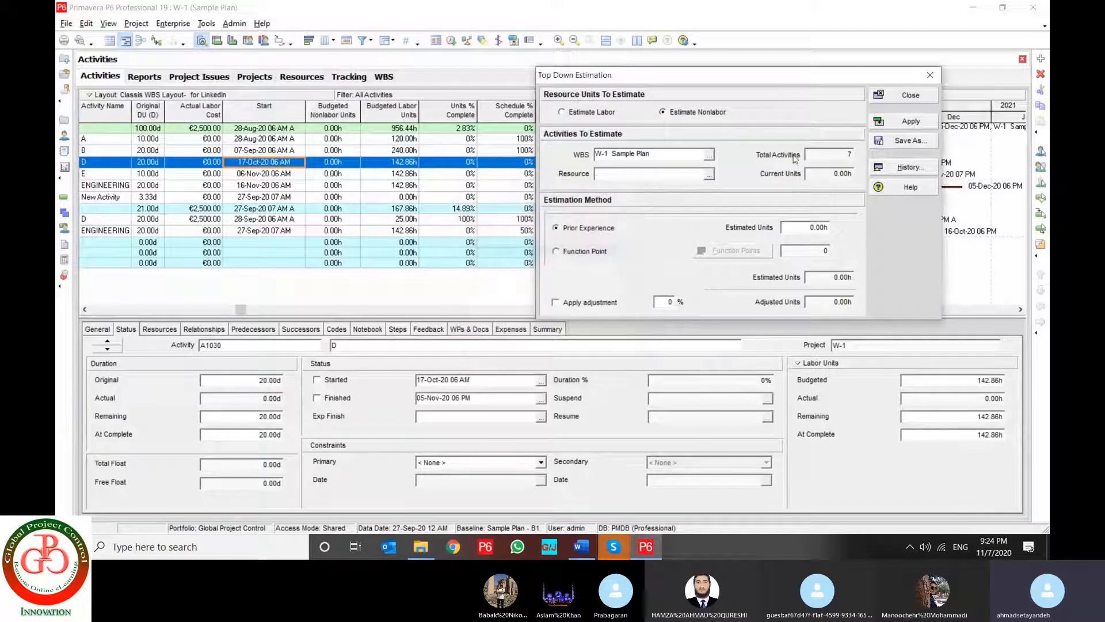
click(879, 119)
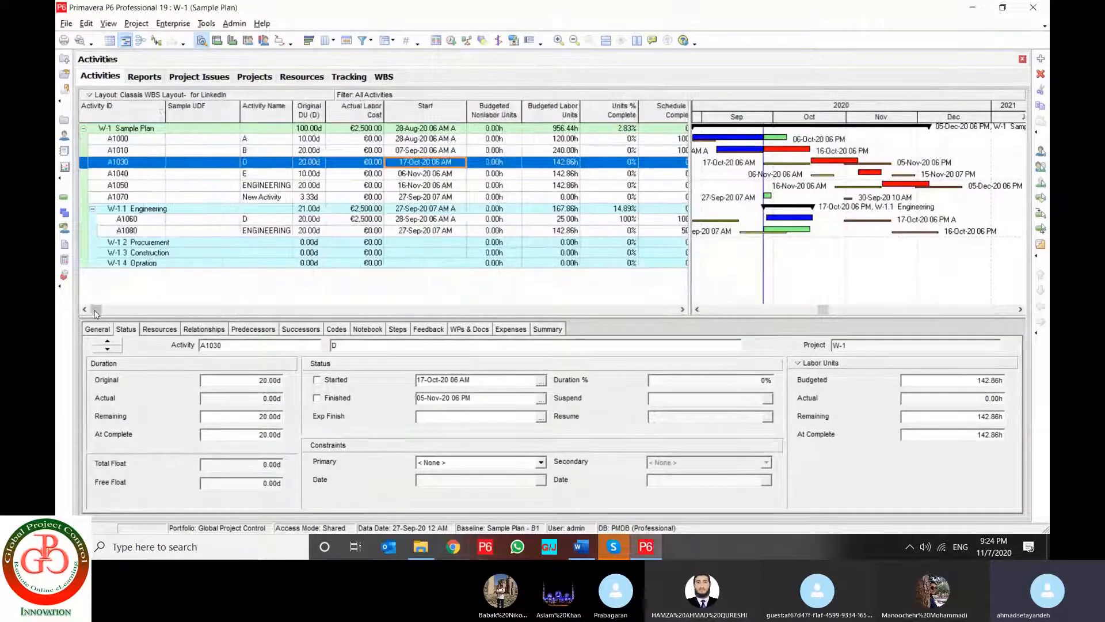
- Open Top Down Estimation and set it to WBS W-1.1 Engineering and resource R-2 (R-1 - Practice)
click(153, 209)
click(206, 23)
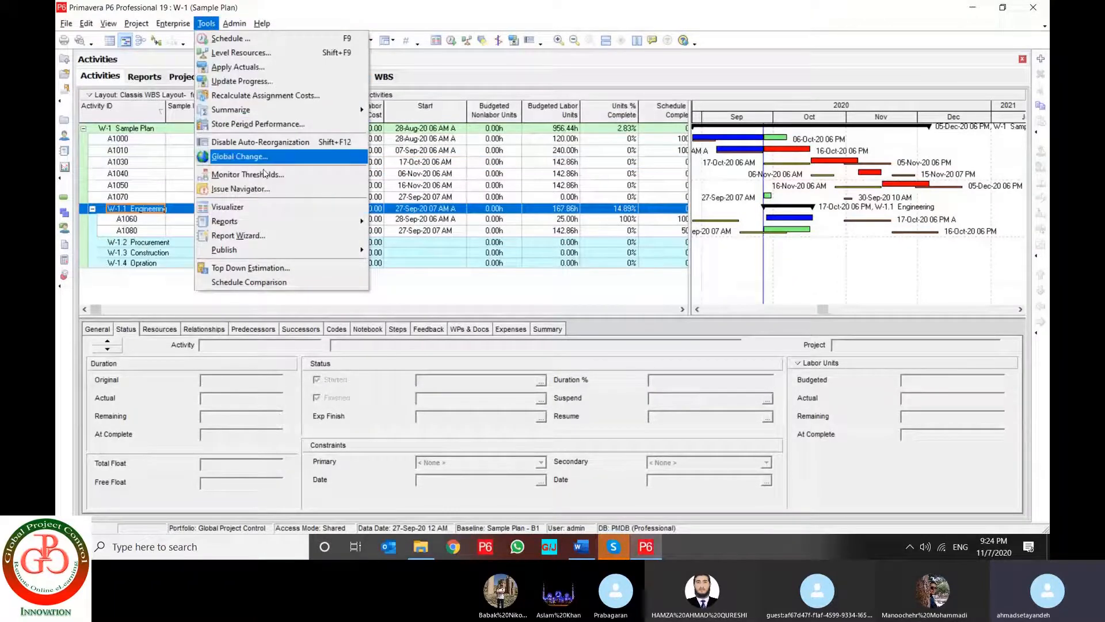
click(277, 272)
click(709, 154)
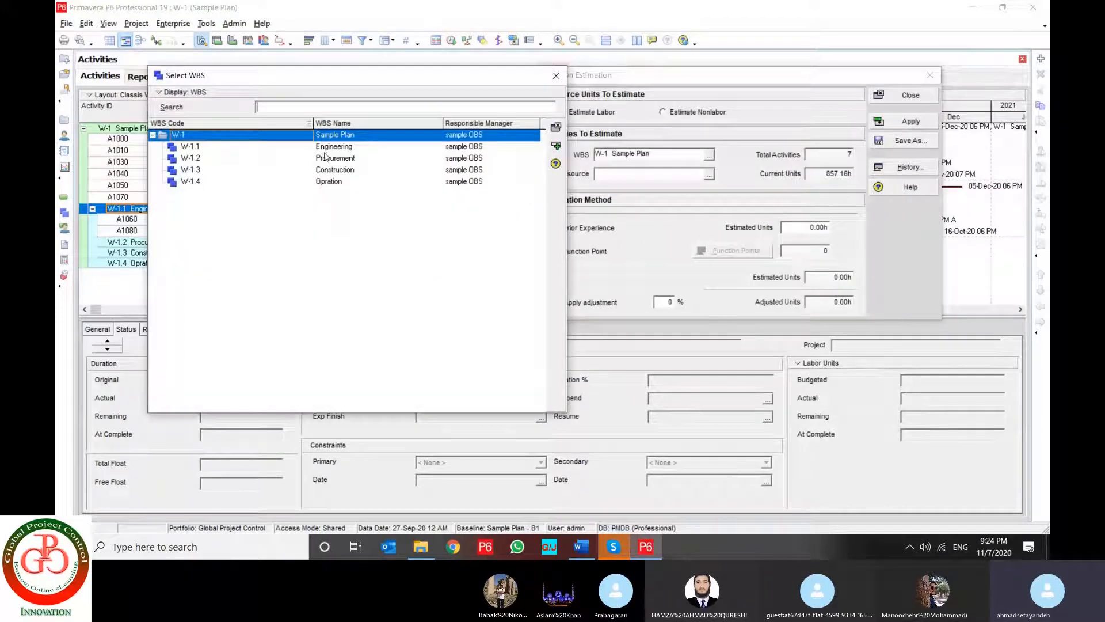
double_click(325, 147)
click(712, 178)
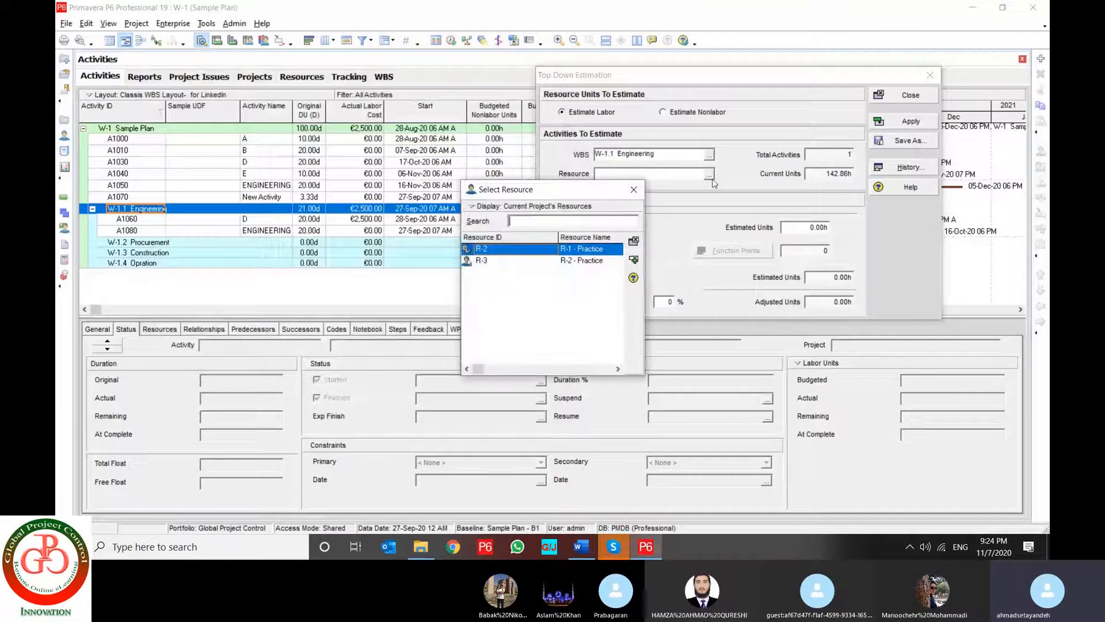
double_click(584, 250)
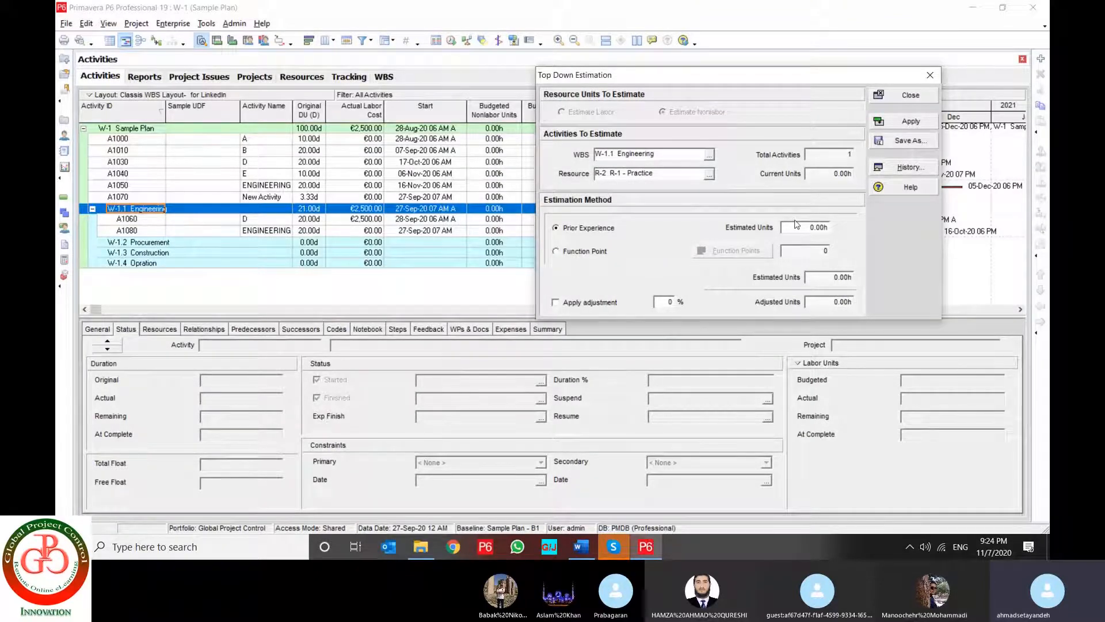
- Set the estimated units to 200 h, apply the estimate to the project and close Top Down Estimation
click(795, 227)
text(200)
click(911, 122)
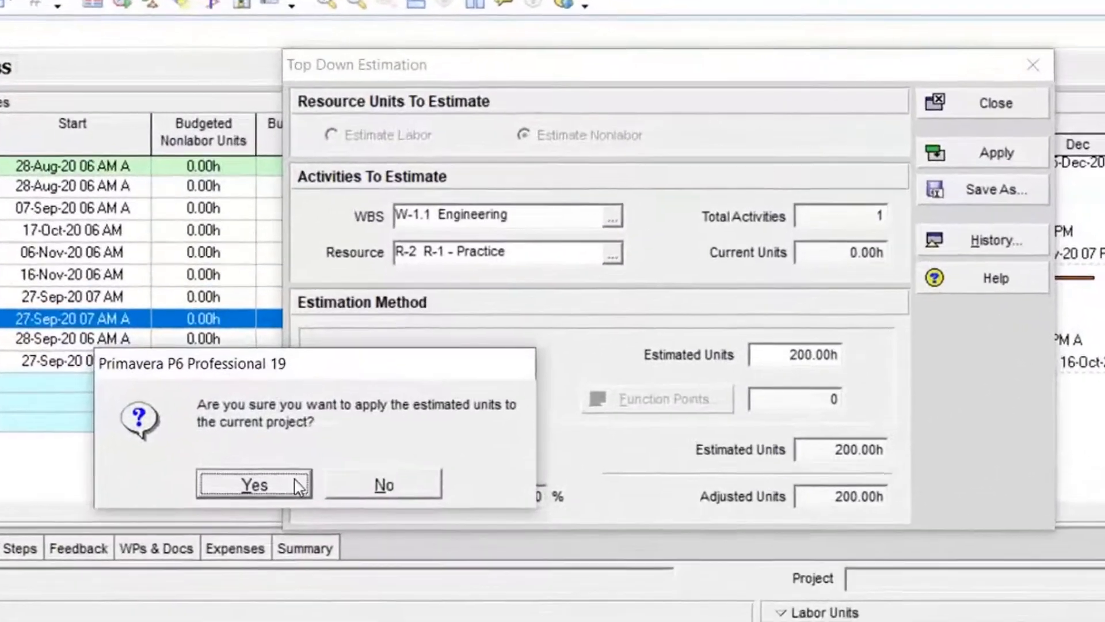
click(380, 421)
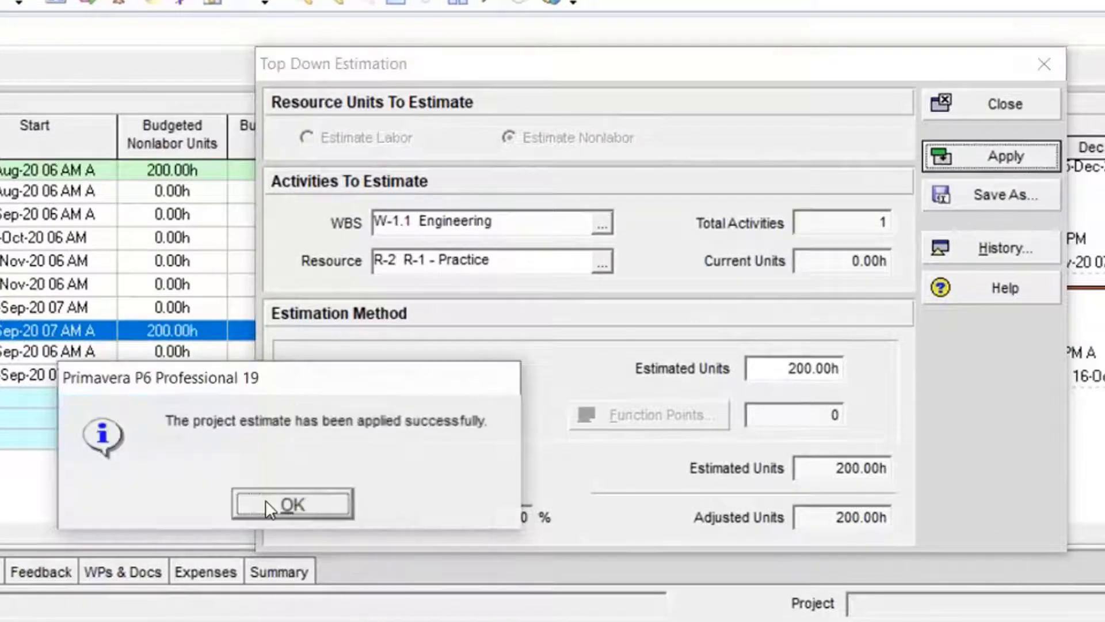
click(279, 507)
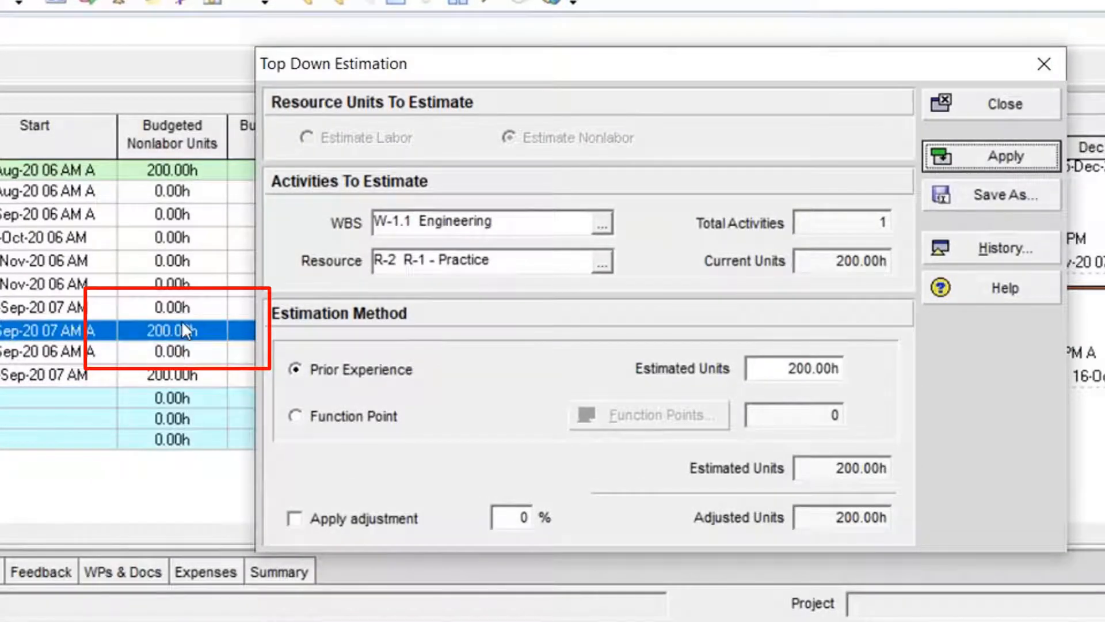
click(984, 108)
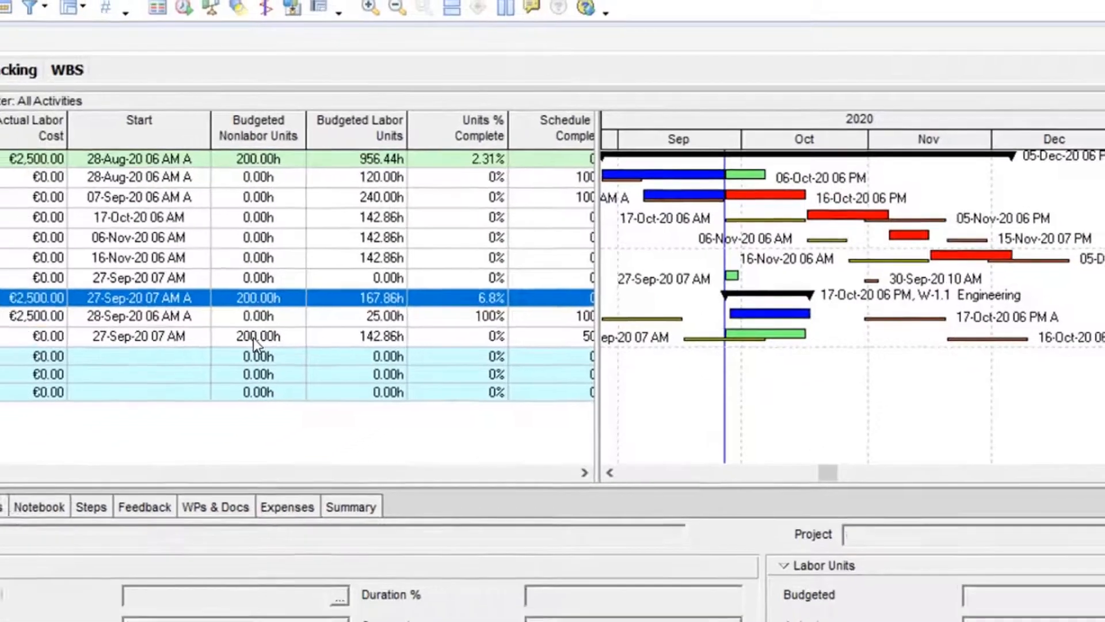
- Check the budgeted nonlabor units of Engineering activities A1080 and A1060
click(165, 375)
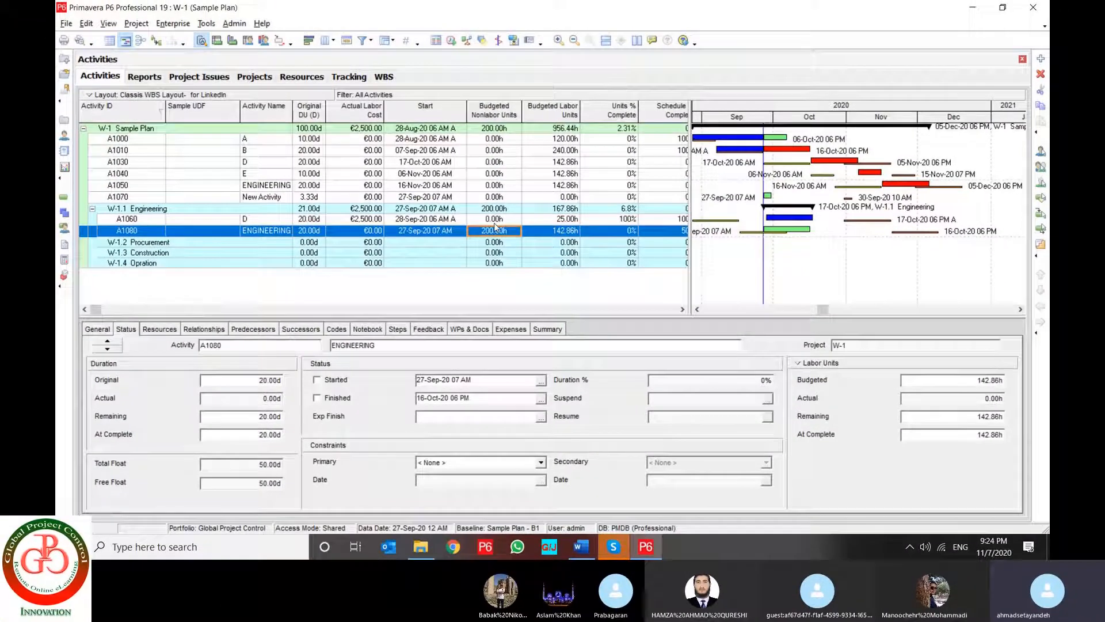
click(493, 223)
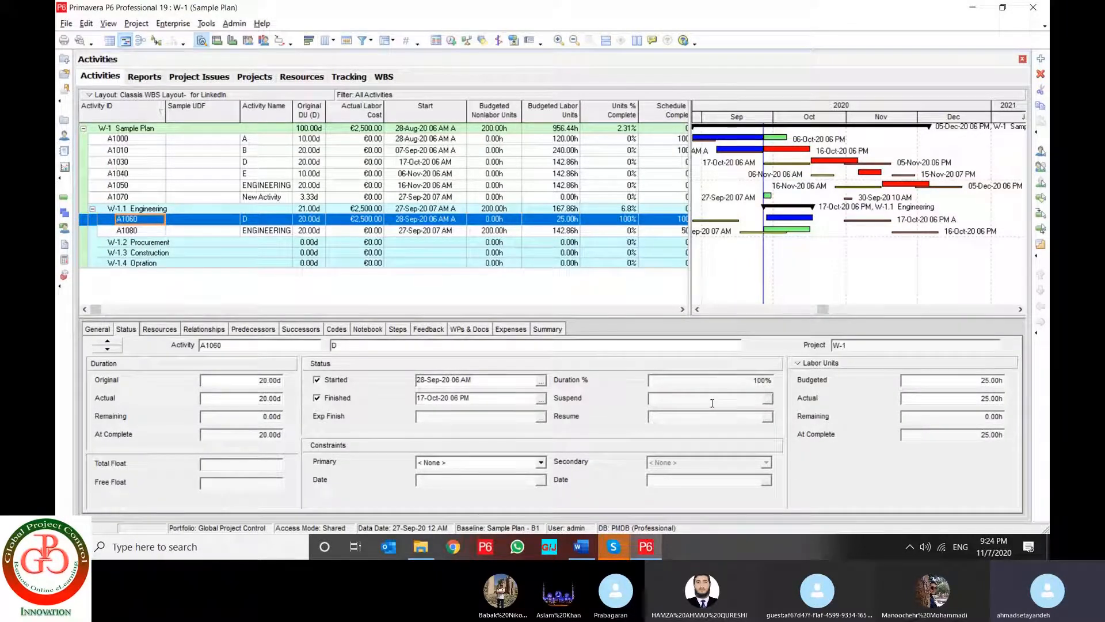
- Compare the budgeted nonlabor units of activity A1080 with those of A1060 once more
click(500, 232)
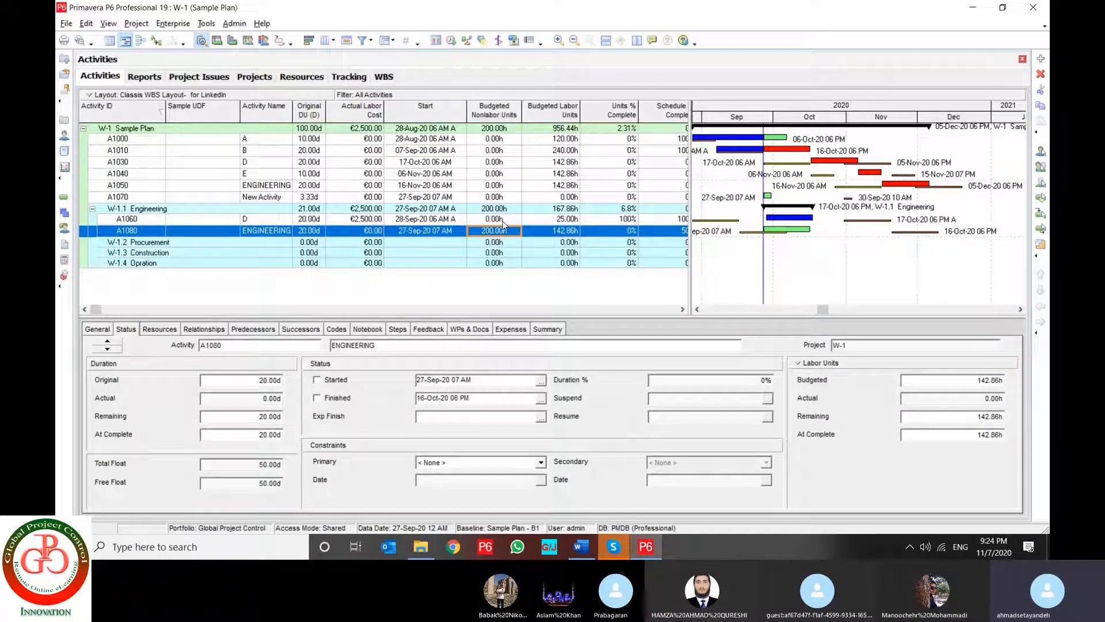
click(502, 221)
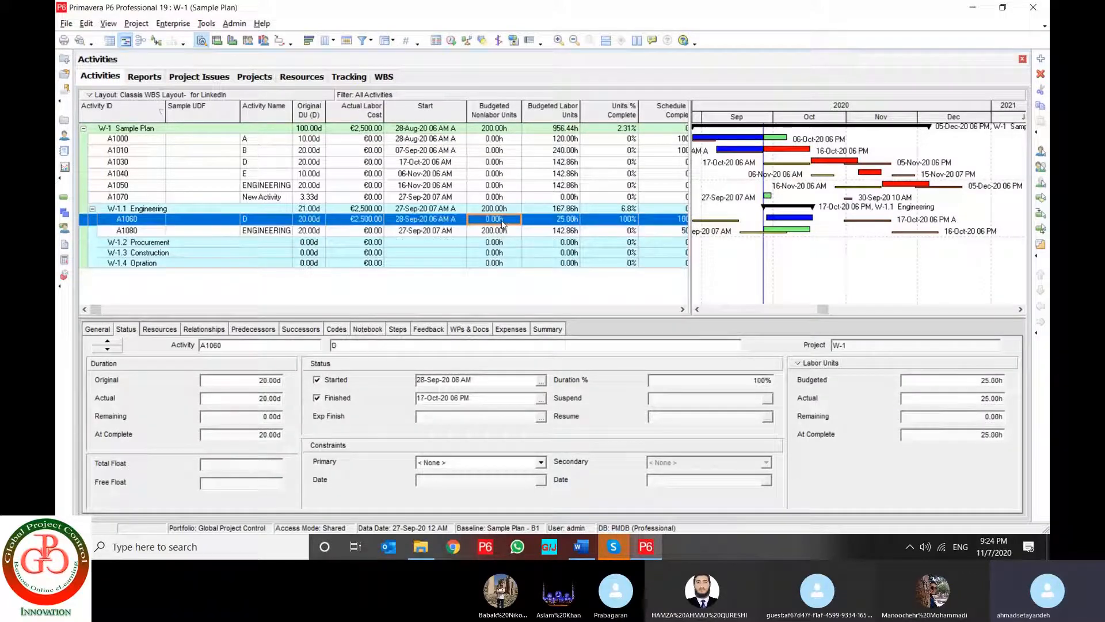
- Switch to the Word document 2nd - PPM E-Course and review its Tools menu overview and Group and Sort Option section
click(579, 547)
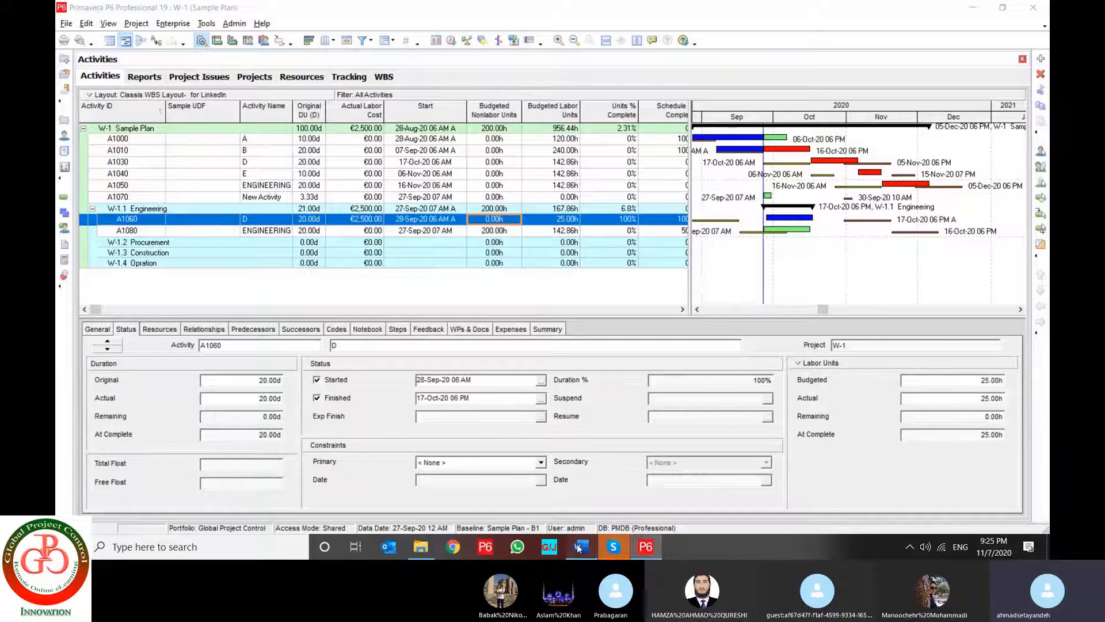
scroll(469, 372, down, 12)
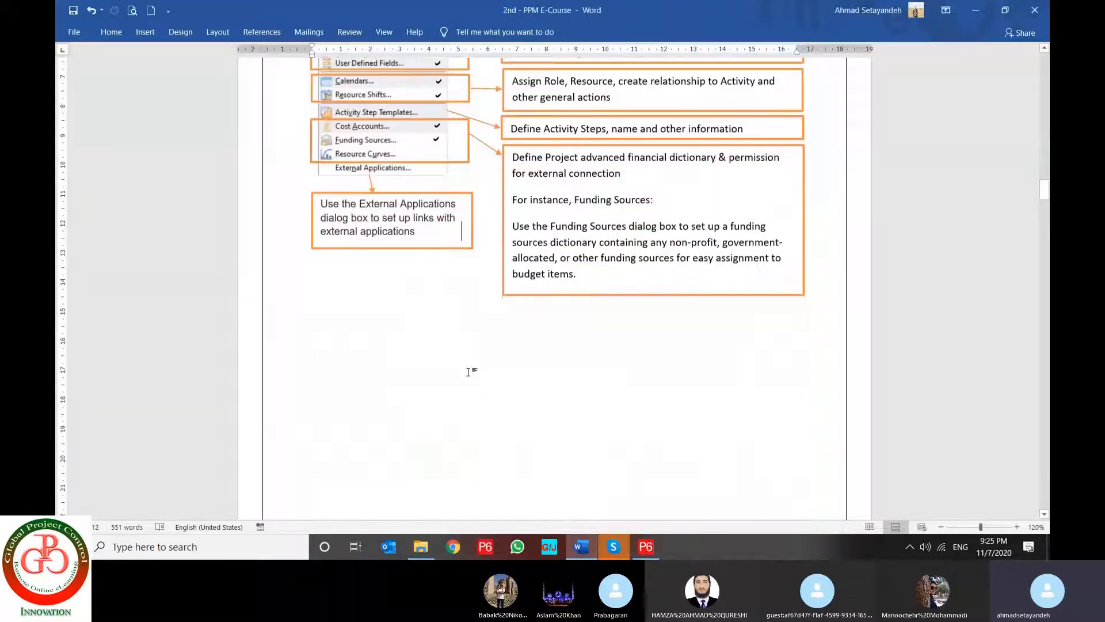
scroll(469, 374, down, 5)
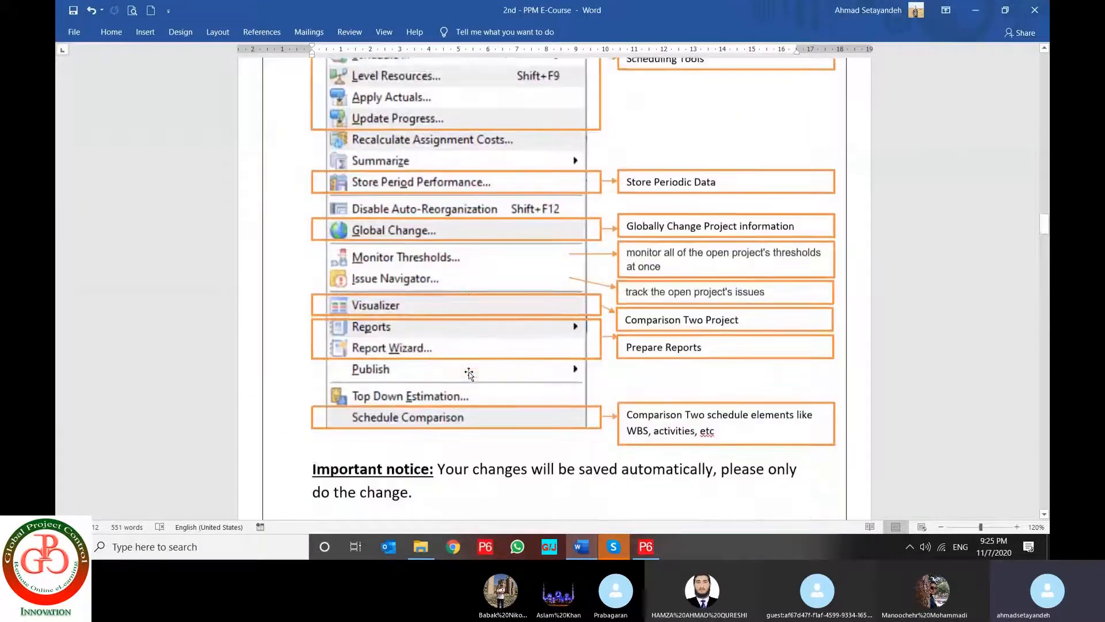
scroll(471, 372, down, 13)
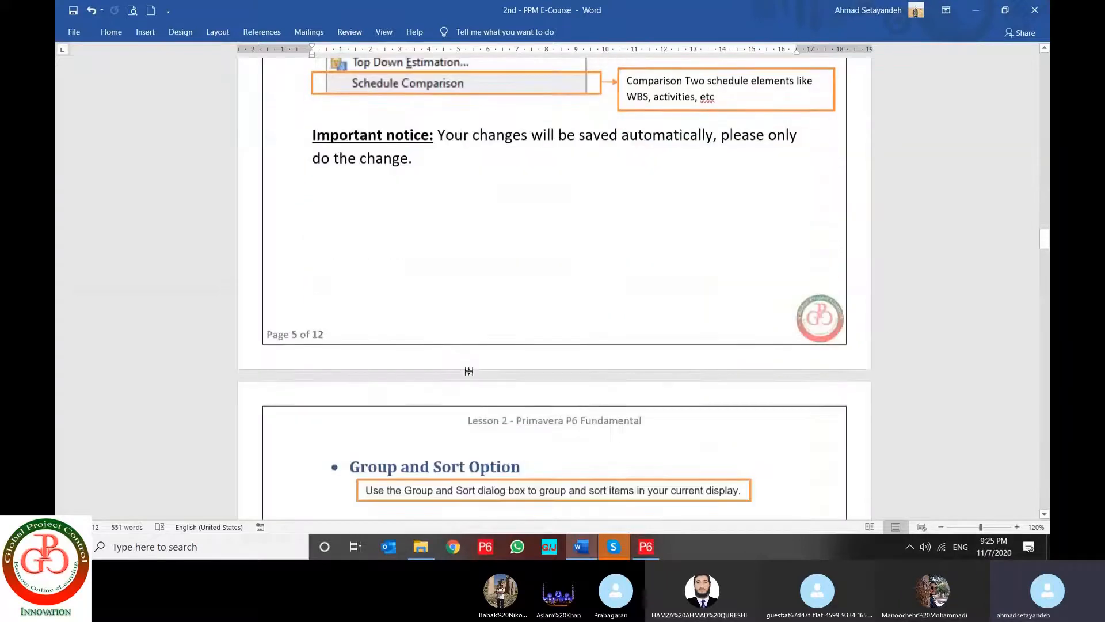
scroll(466, 376, down, 3)
scroll(470, 371, up, 12)
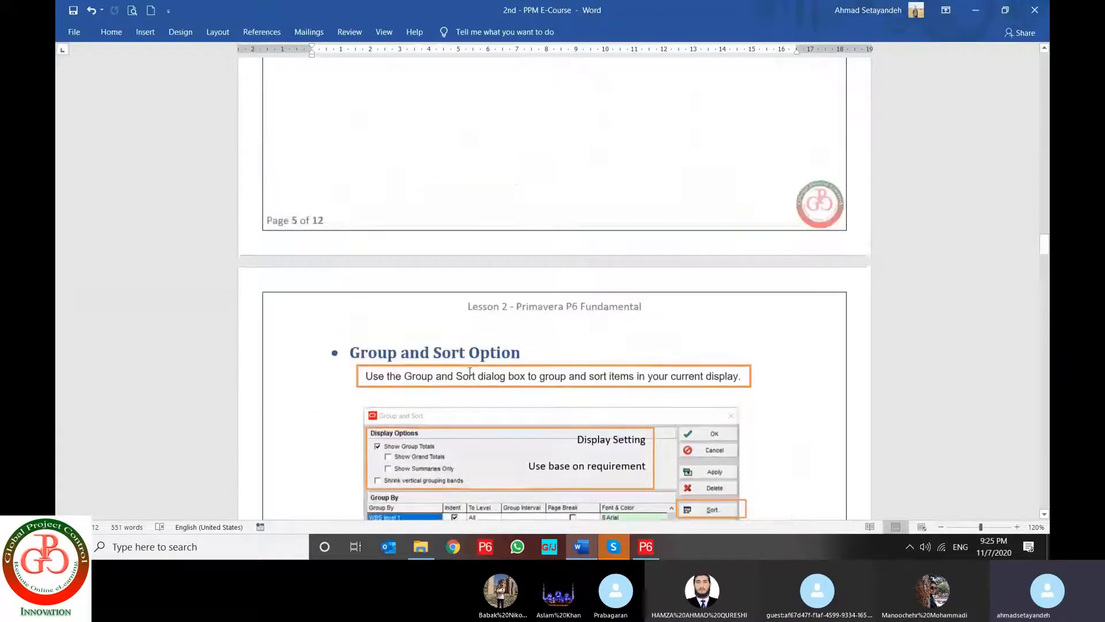
scroll(470, 371, up, 6)
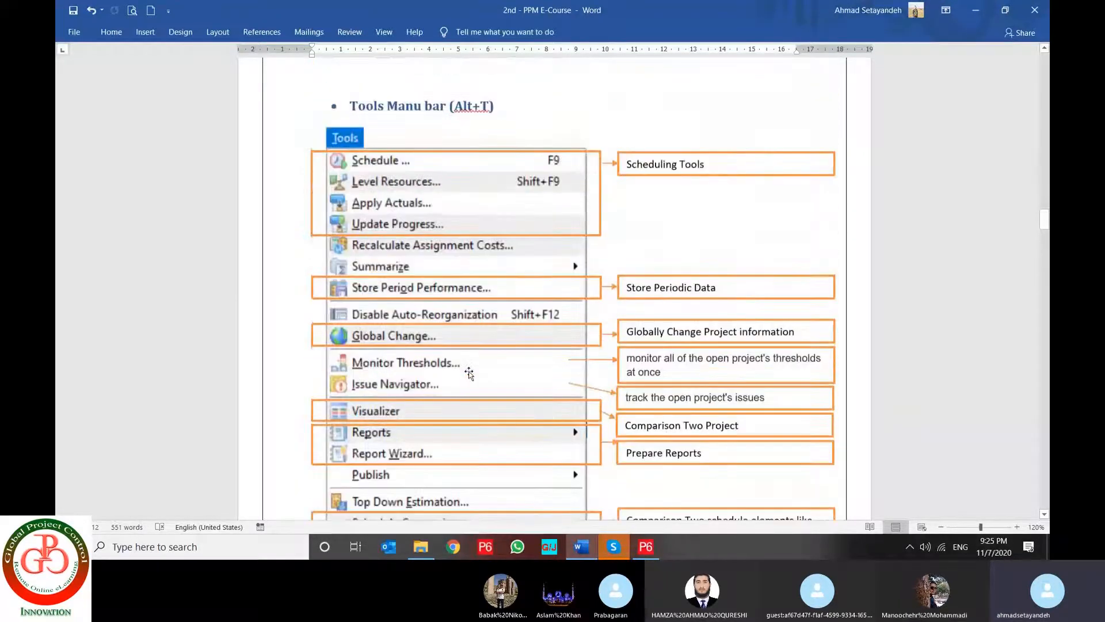
scroll(470, 373, up, 1)
scroll(470, 373, down, 20)
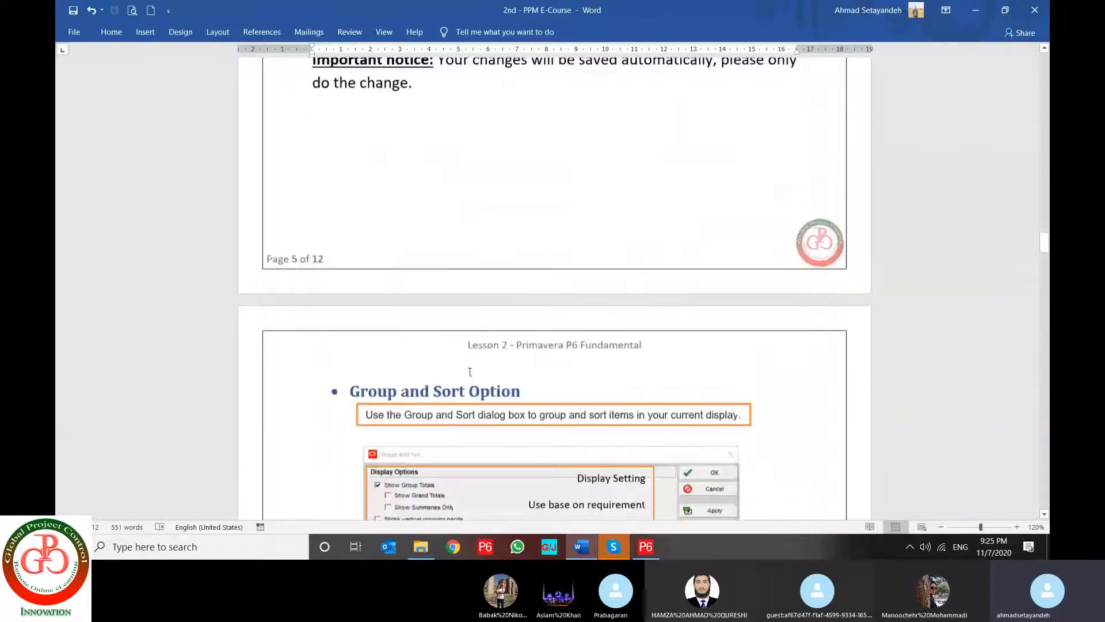
scroll(465, 359, up, 1)
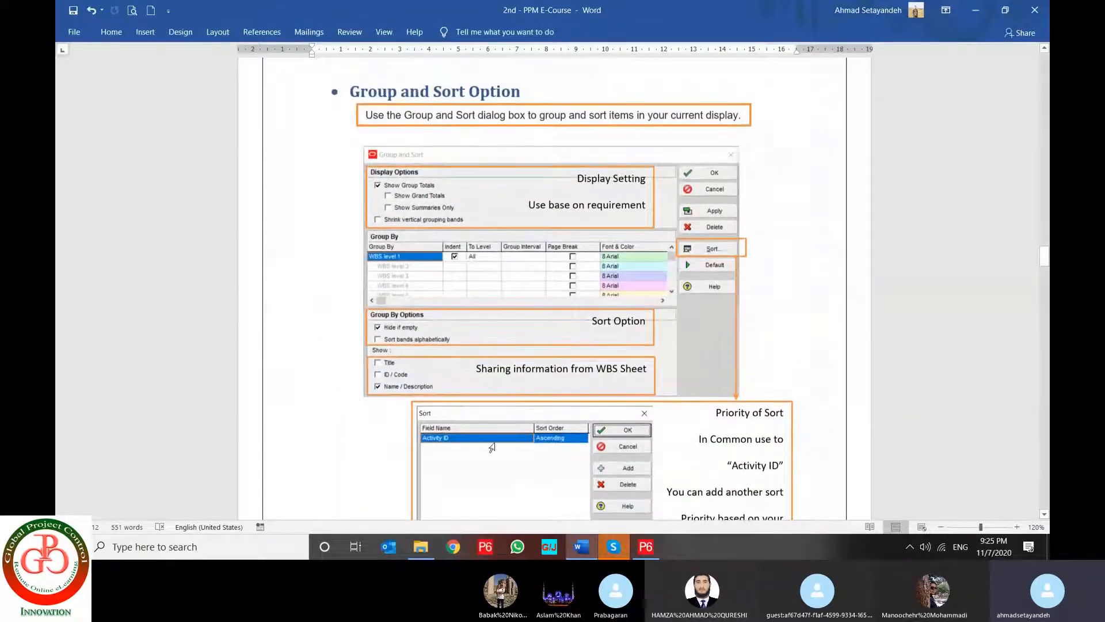
- Return to Primavera P6, open Group and Sort and browse the available Group By fields, keeping WBS for the first level
click(644, 548)
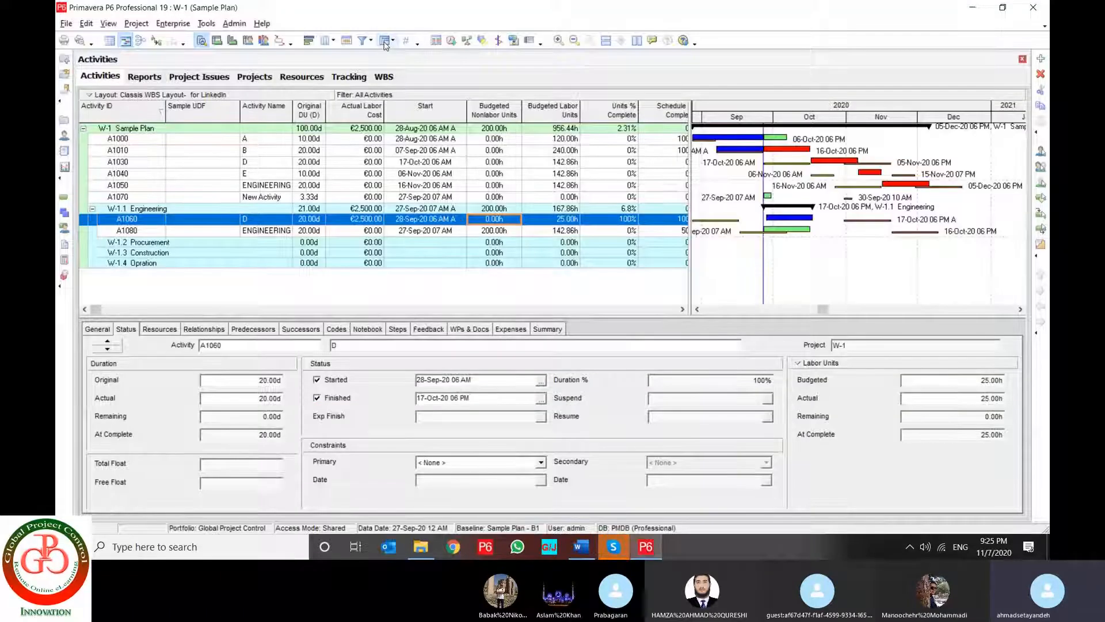
click(384, 41)
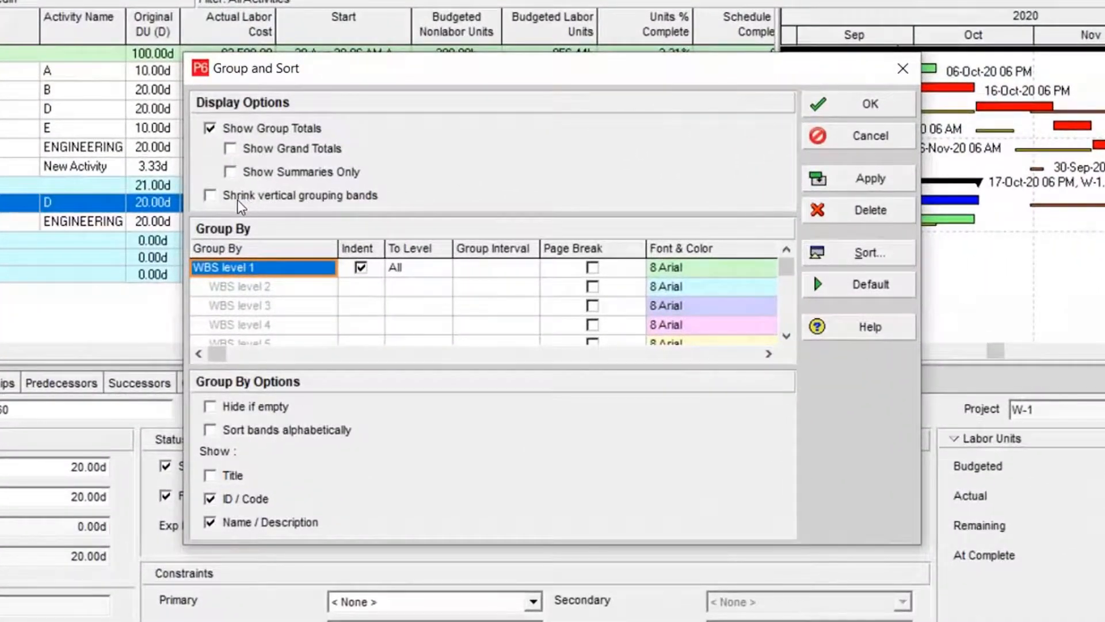
click(276, 269)
scroll(256, 454, up, 12)
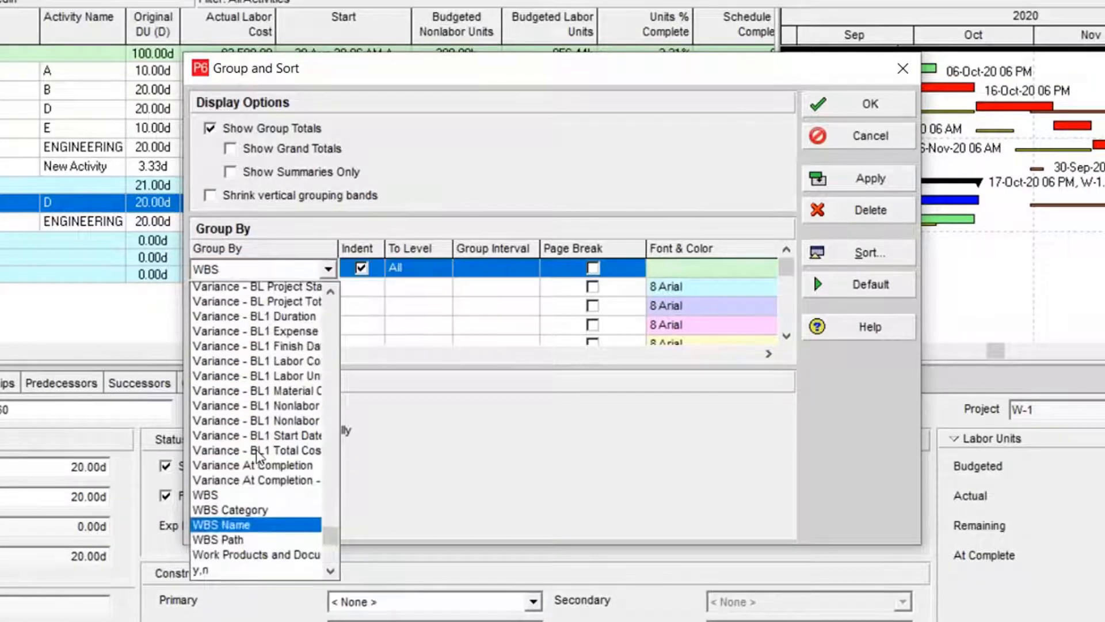
scroll(257, 456, up, 20)
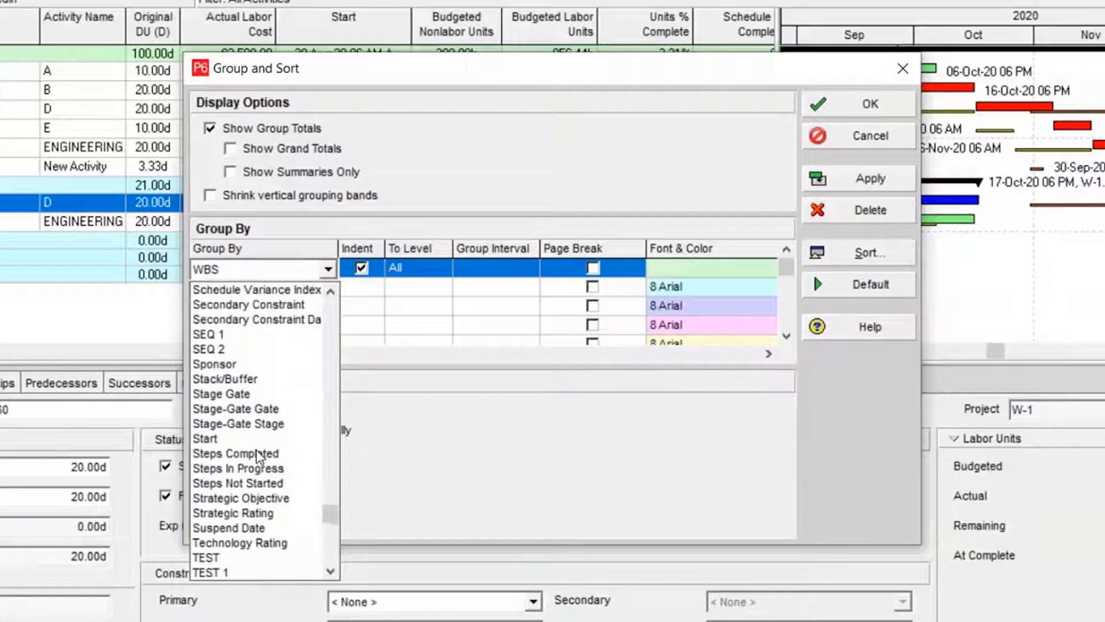
scroll(260, 457, up, 5)
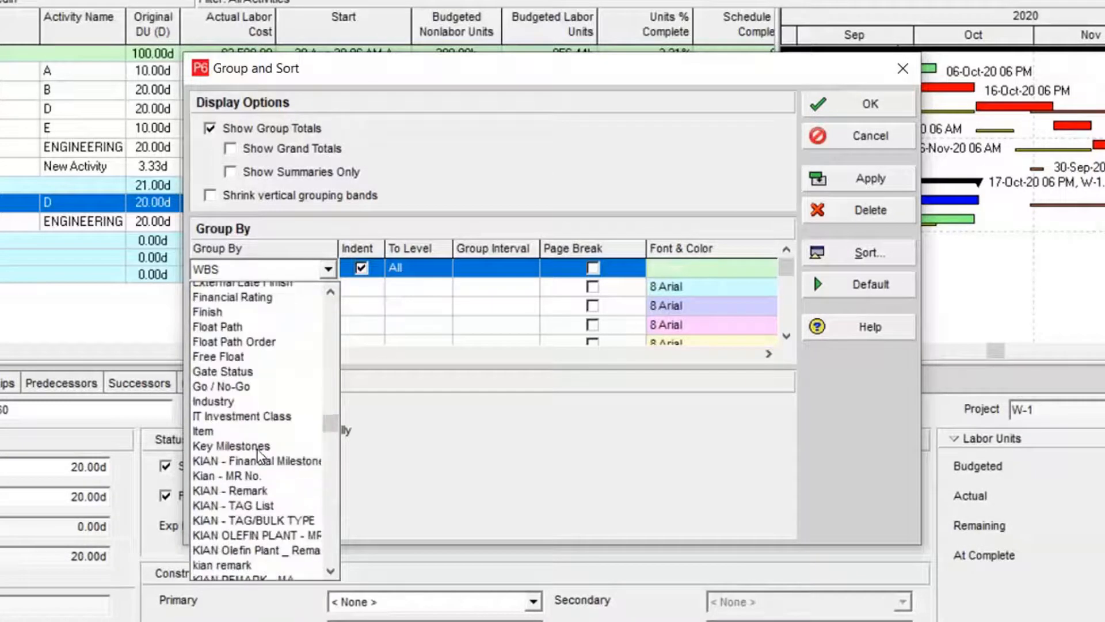
scroll(261, 456, up, 8)
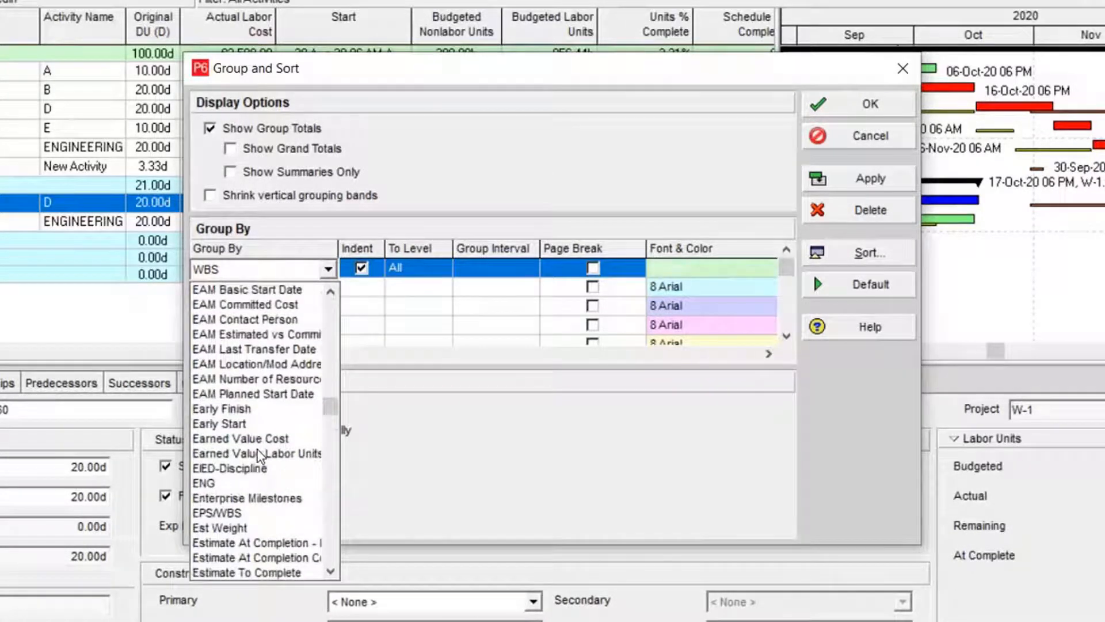
scroll(265, 397, up, 15)
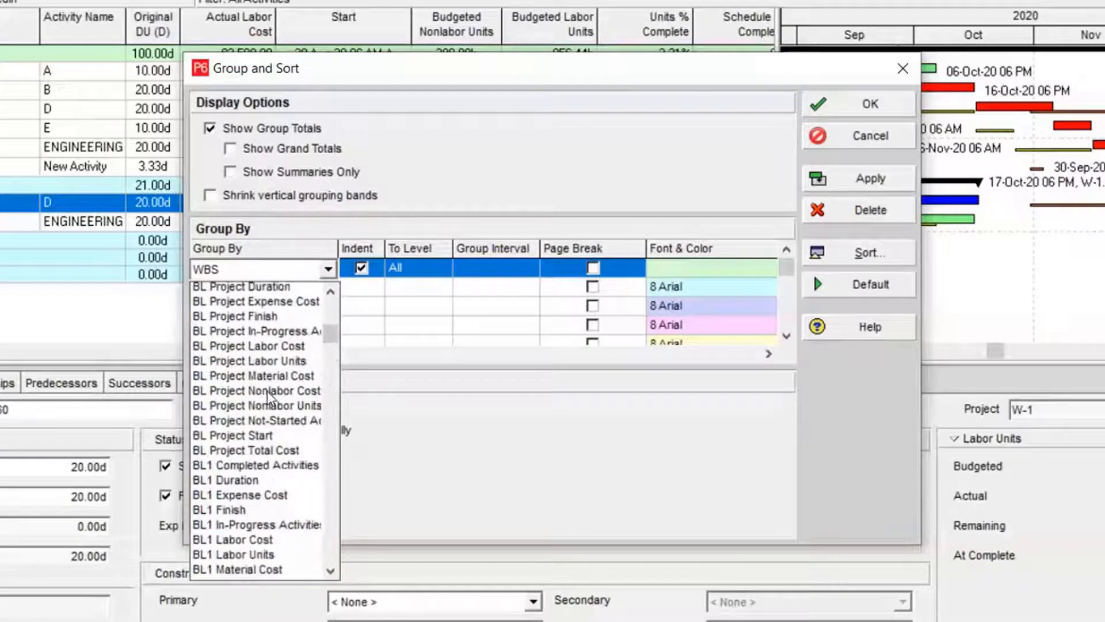
scroll(268, 397, up, 15)
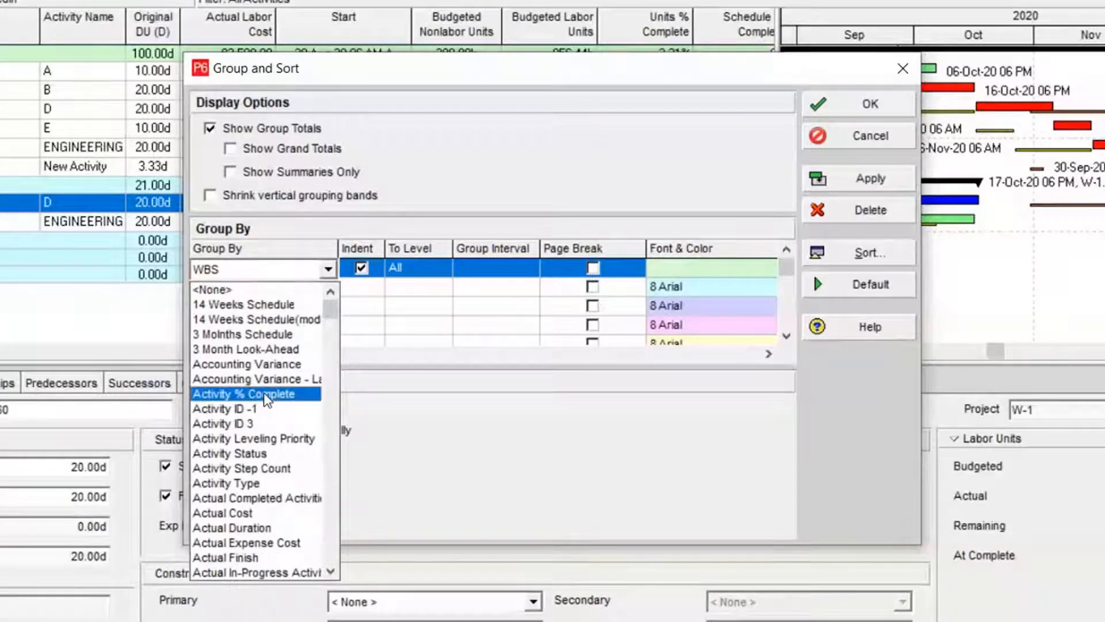
key(w)
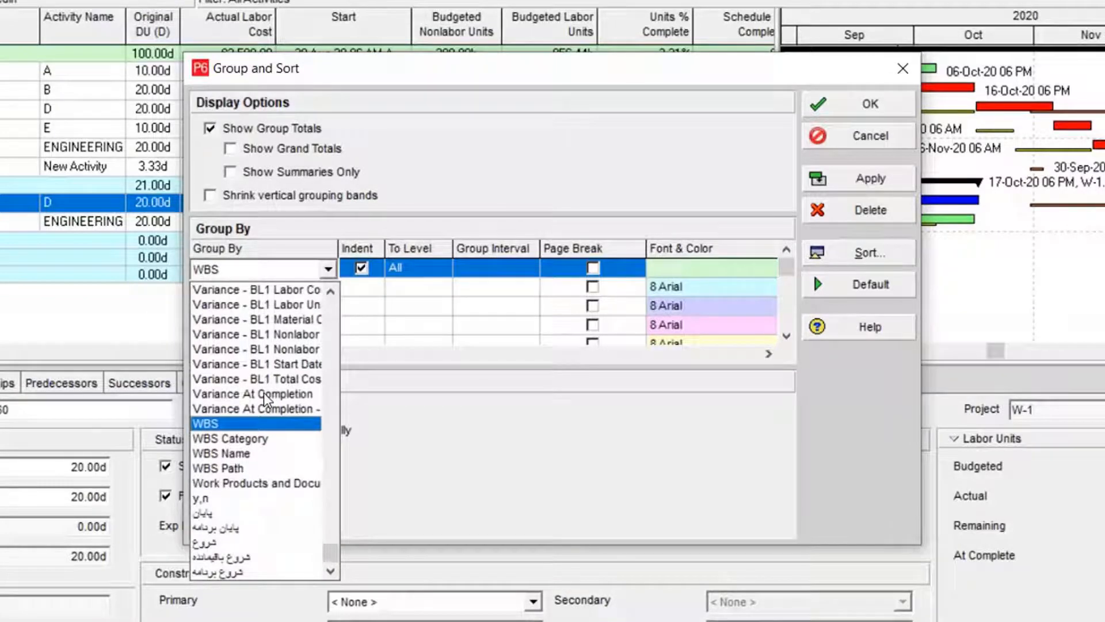
click(273, 426)
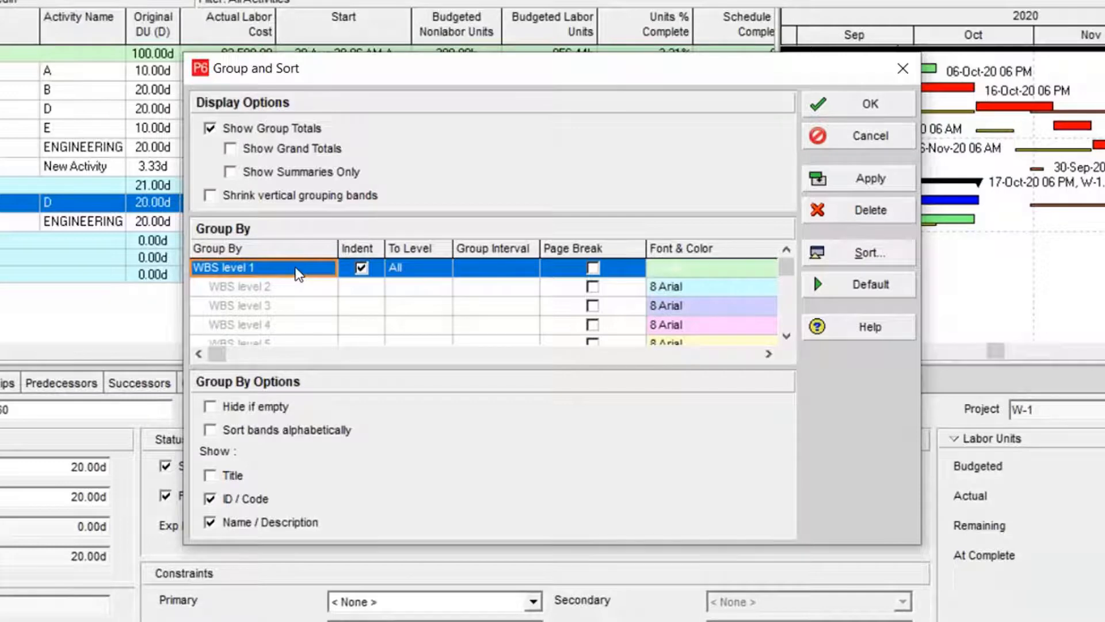
- Group the activities by the ENG code in place of WBS and apply the grouping to the layout
click(299, 274)
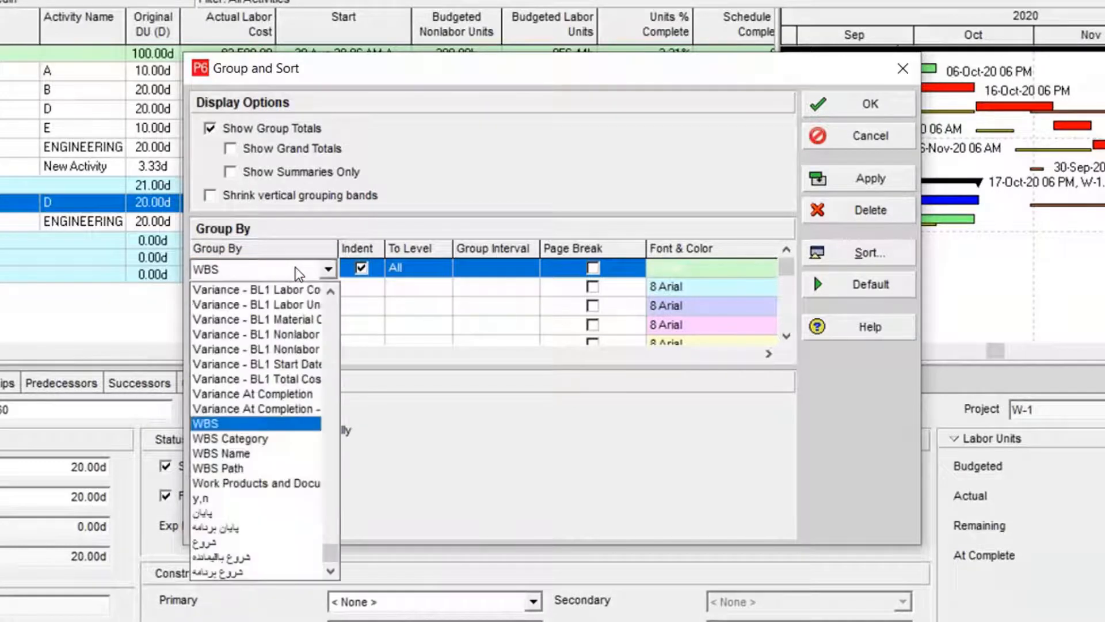
key(e)
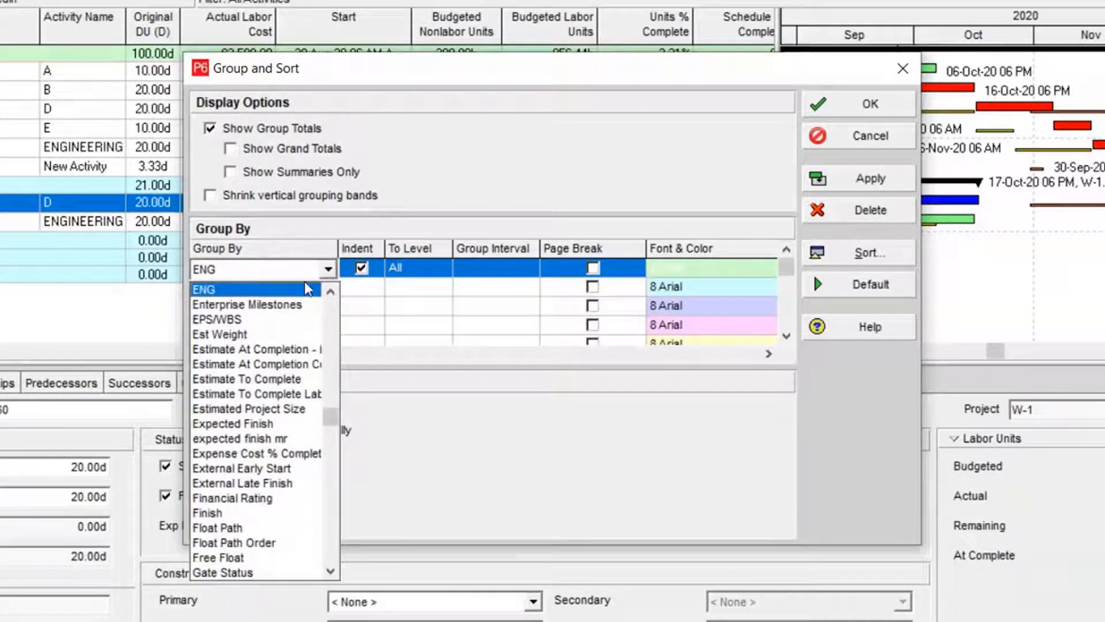
click(307, 289)
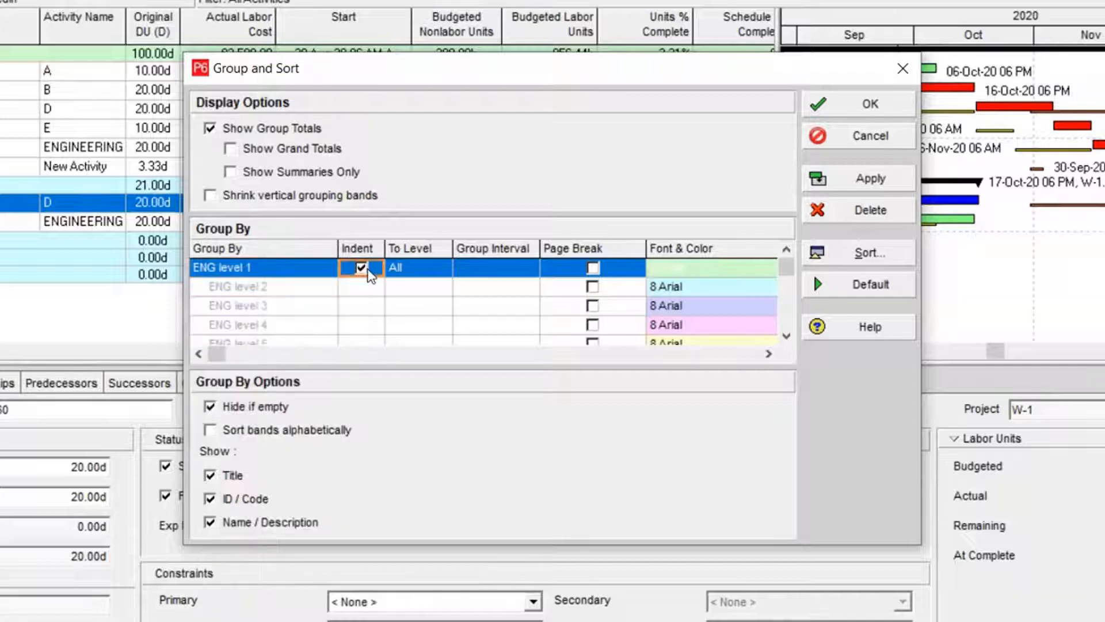
click(898, 178)
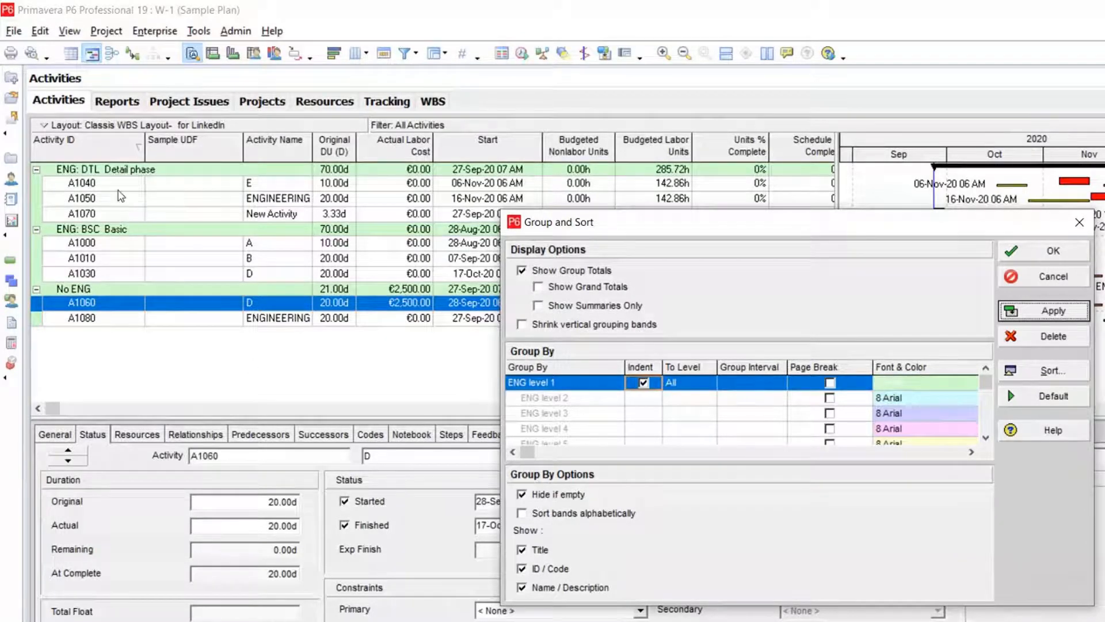
- Turn on shrinking of the vertical grouping bands and apply the display option
click(557, 326)
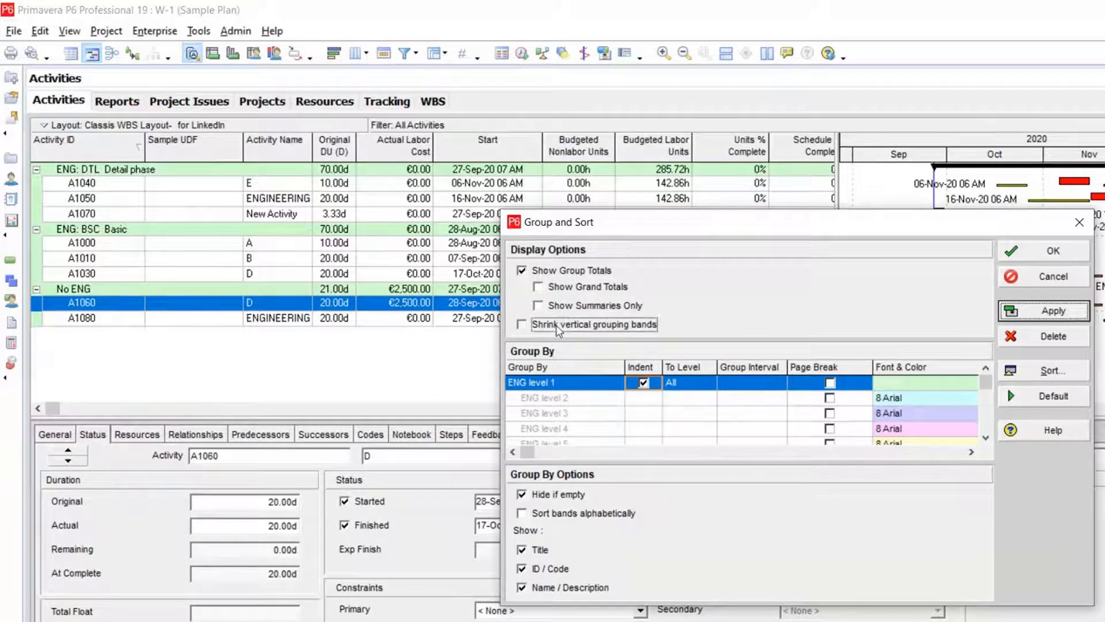
click(557, 326)
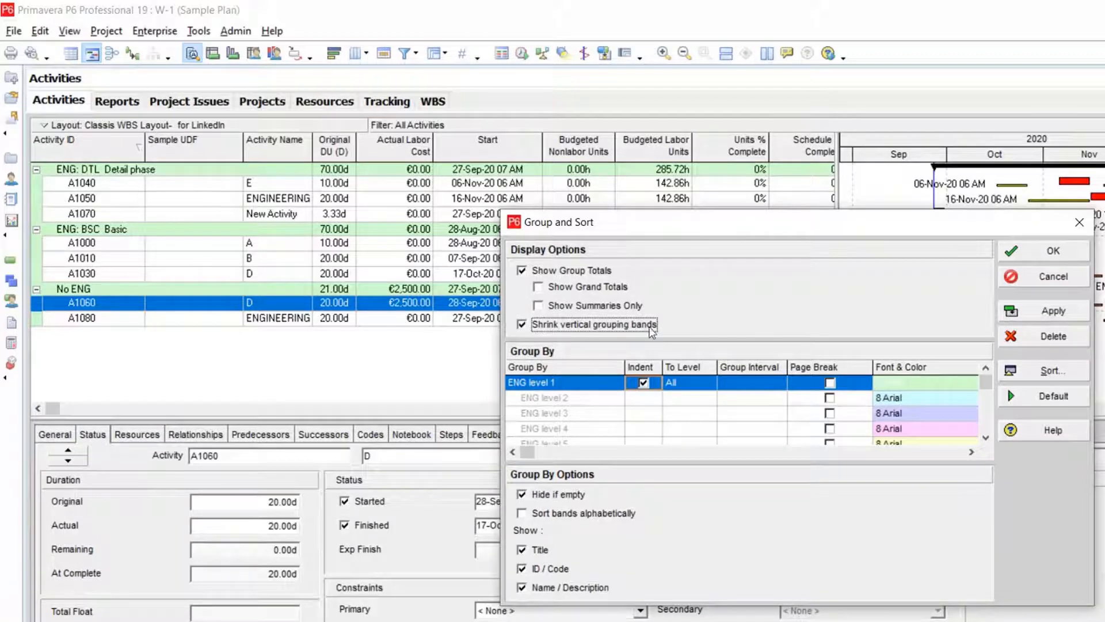
click(1047, 320)
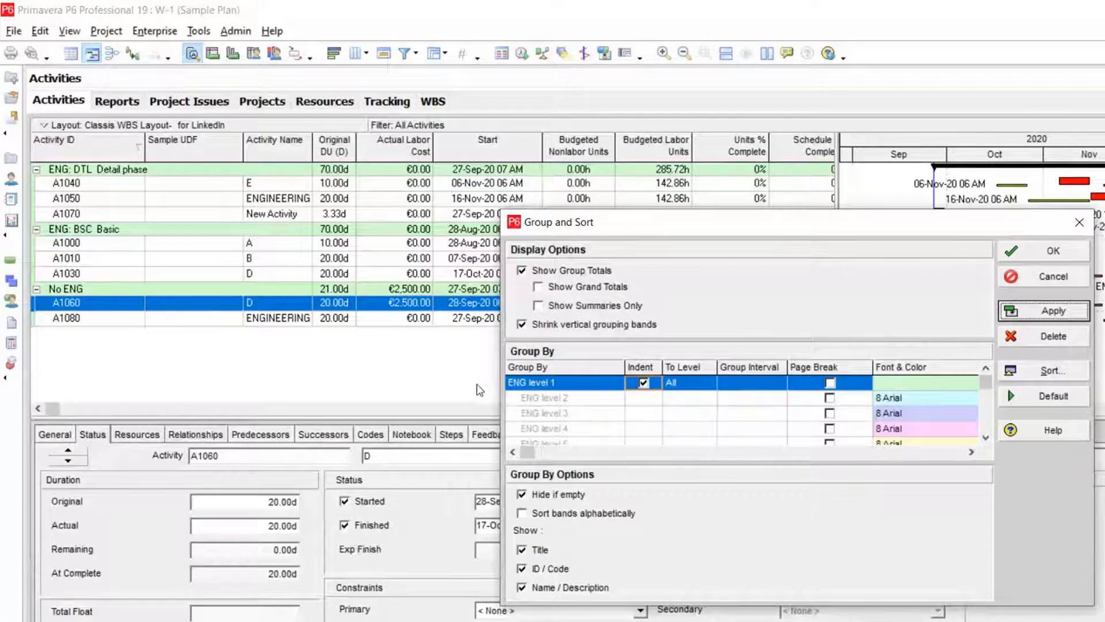
- Group the activities by WBS again, apply it, and turn on hiding of empty bands in the applied grouping
click(547, 384)
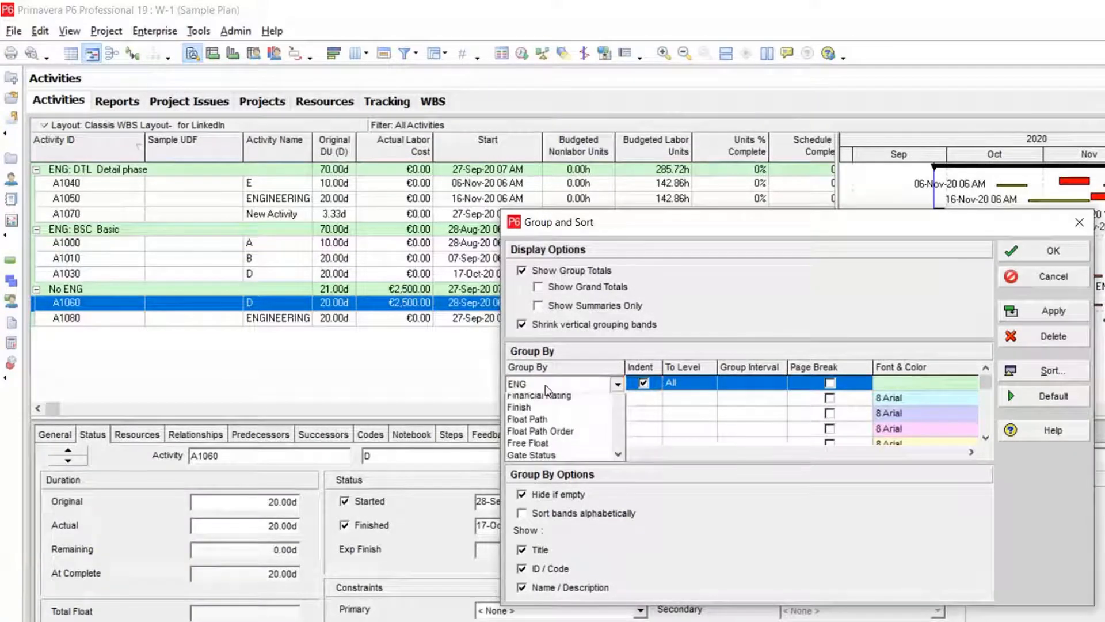
key(w)
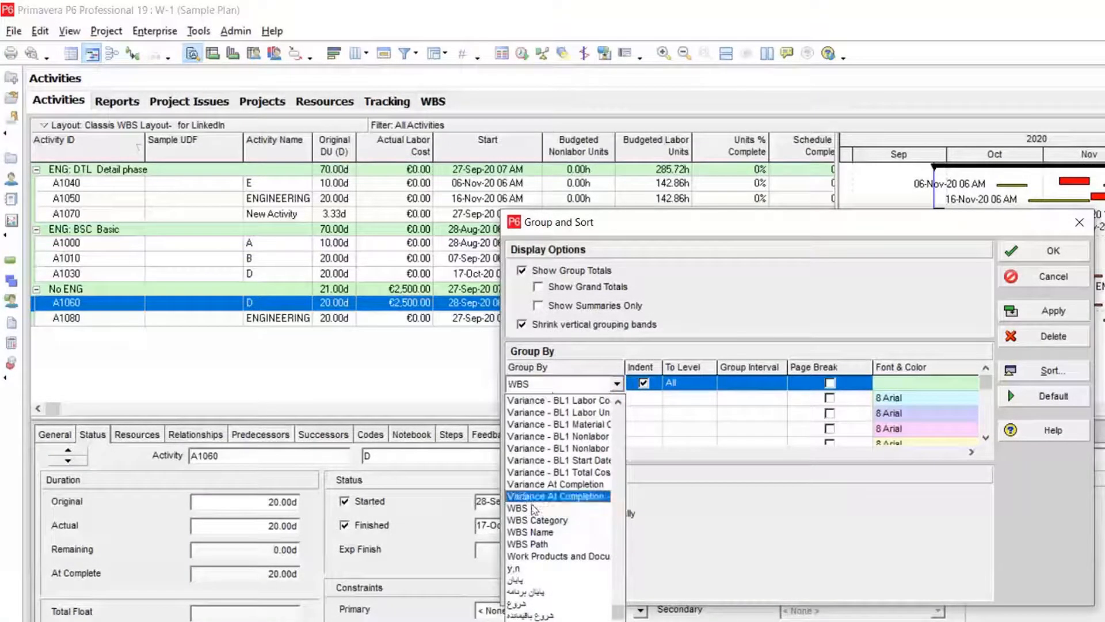
click(532, 508)
click(1052, 311)
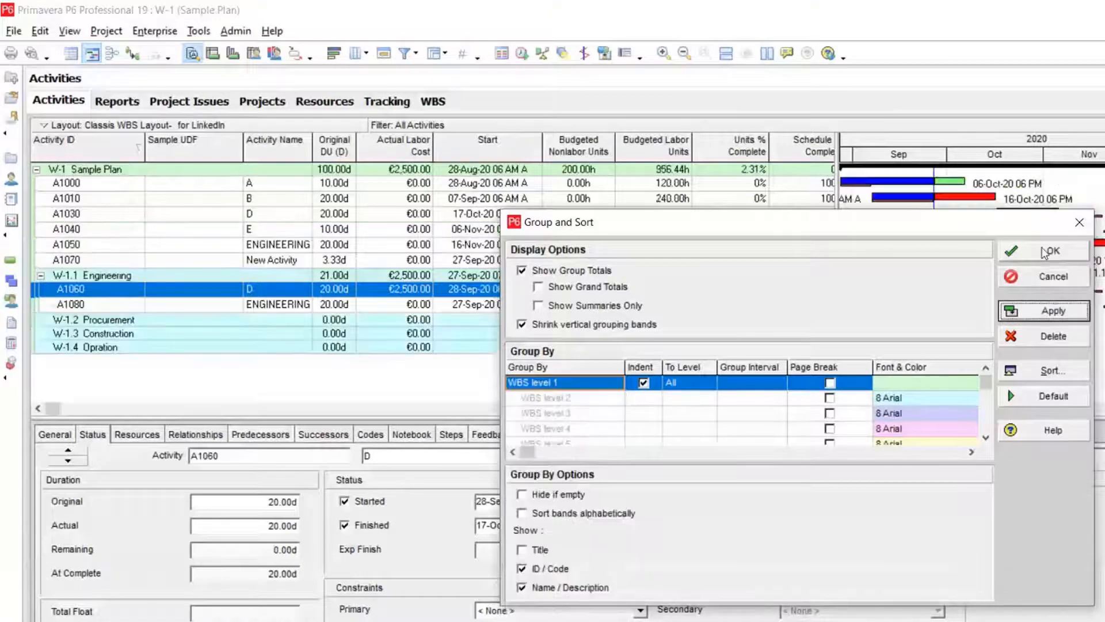
click(556, 497)
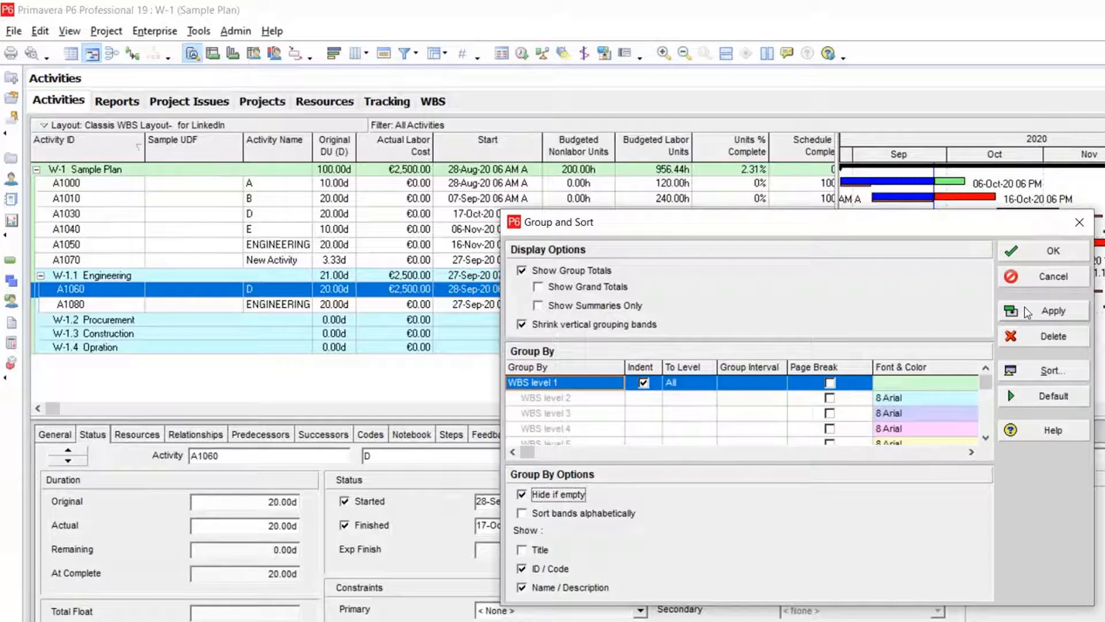
click(1039, 314)
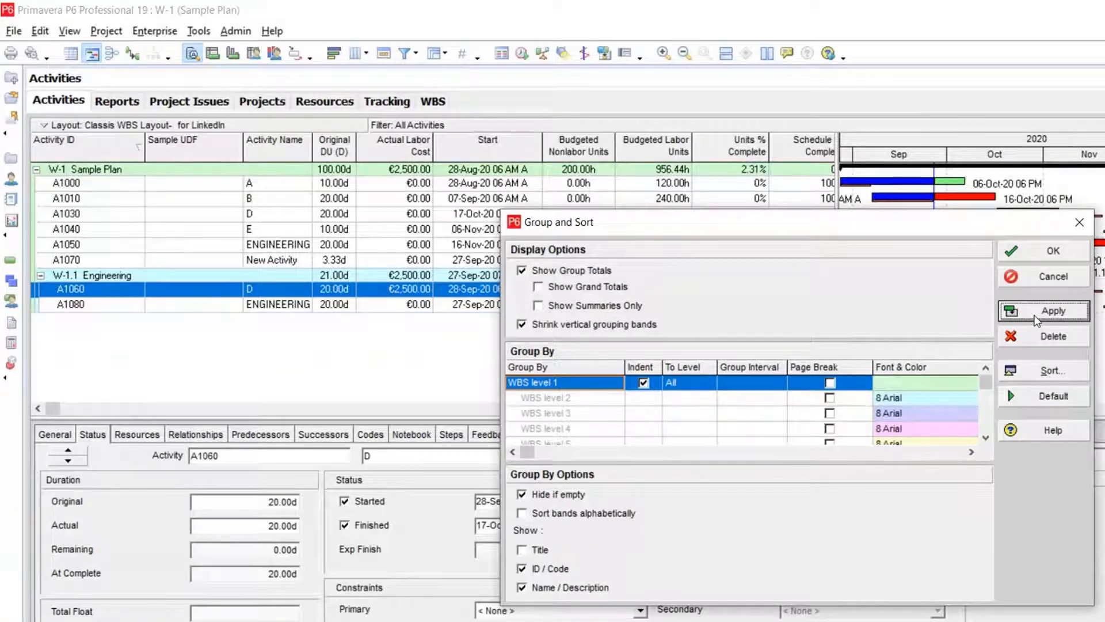
- Turn off hiding of empty bands, turn on alphabetical band sorting and apply both grouping options
click(546, 497)
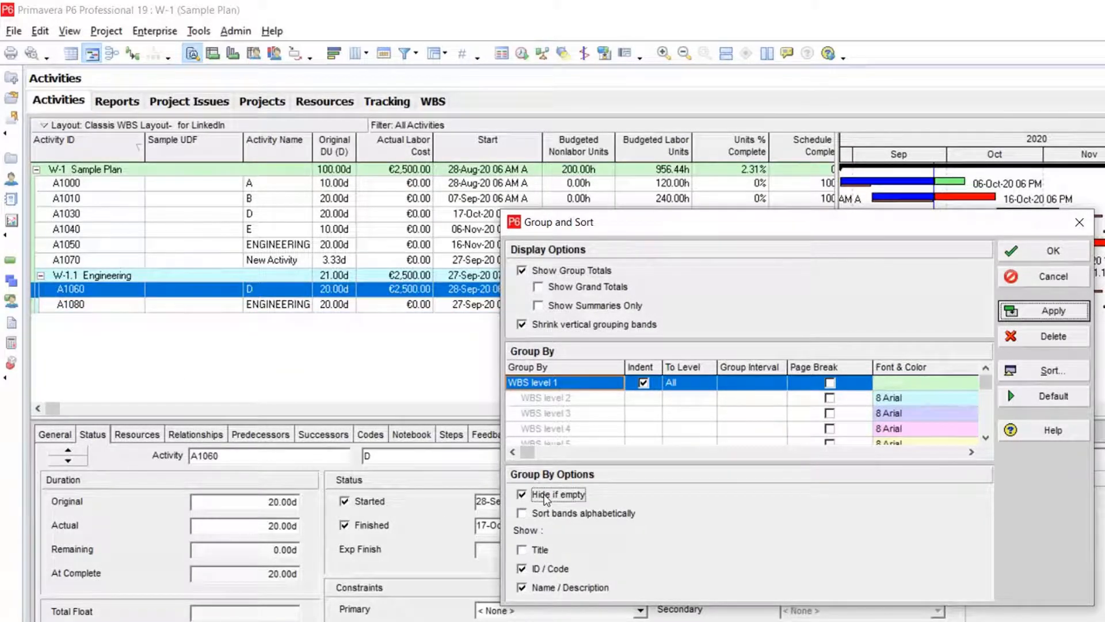
click(540, 518)
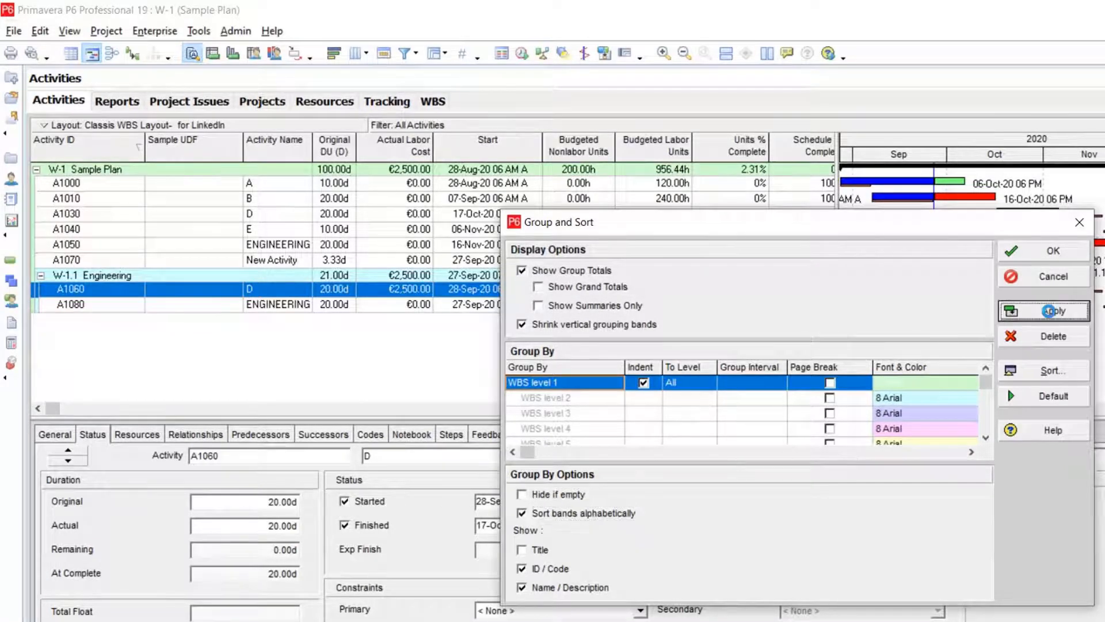
click(1052, 314)
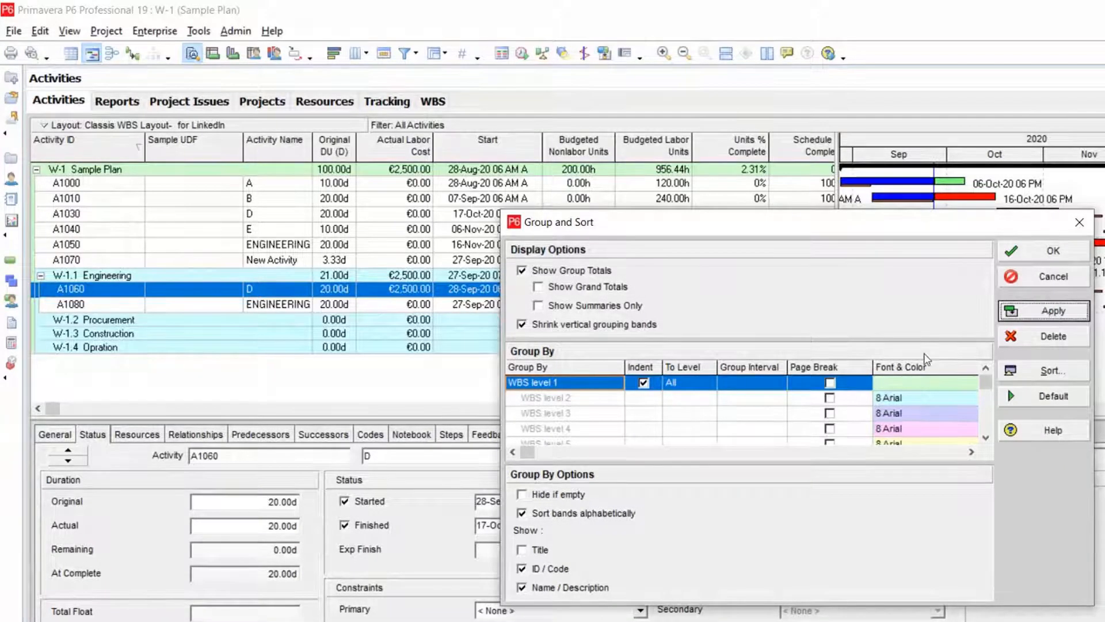
- Apply hiding of empty WBS bands, and apply the grouping again with hiding turned off
click(544, 495)
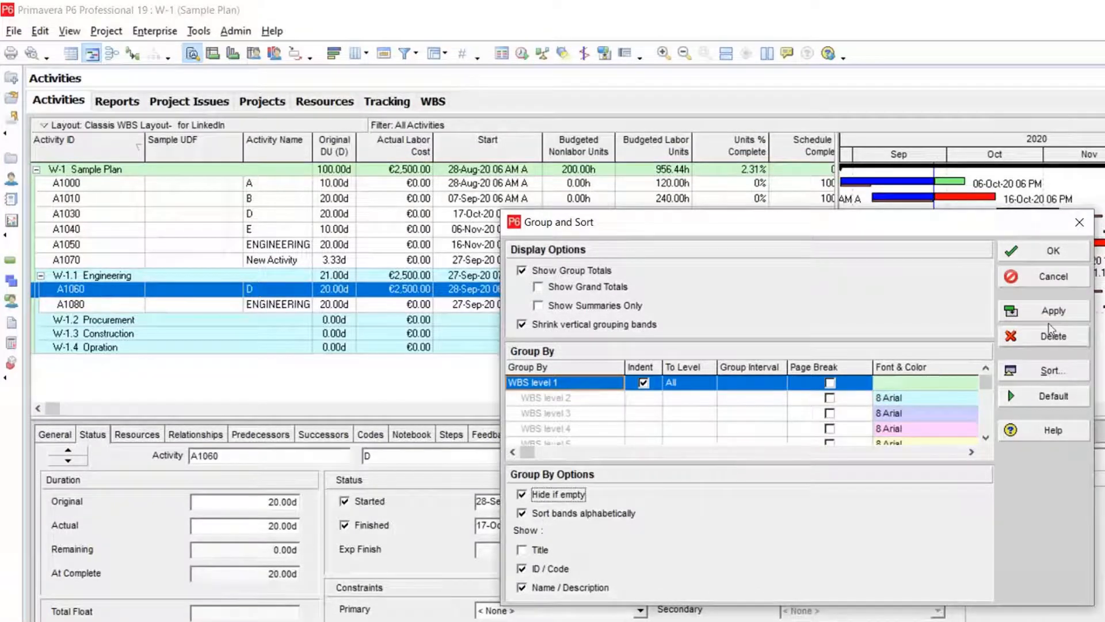
click(1054, 318)
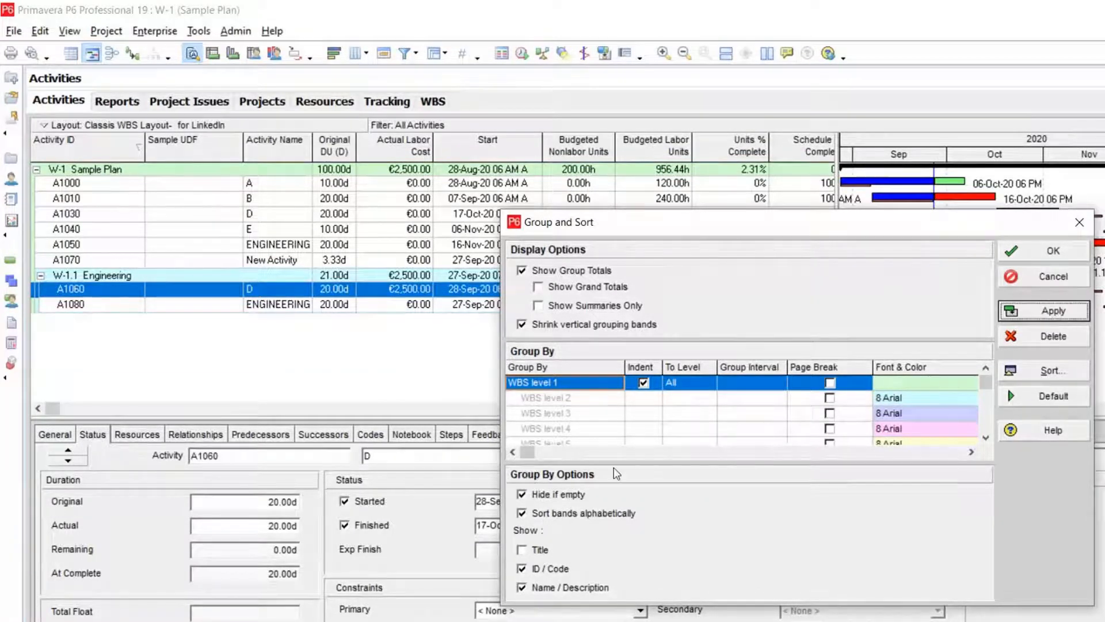
click(556, 496)
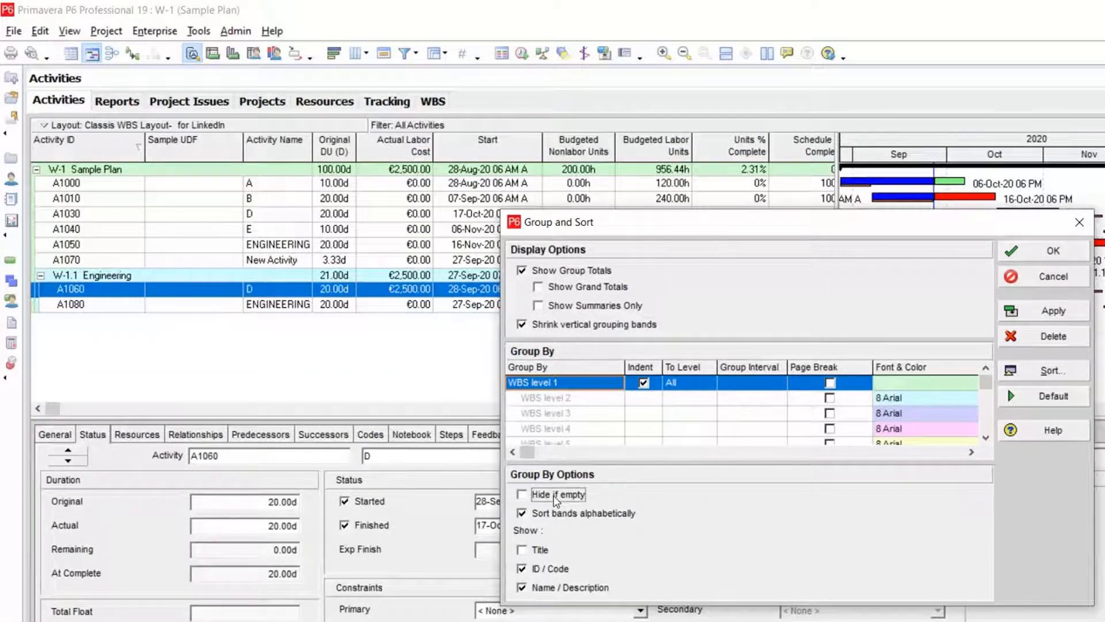
click(1057, 318)
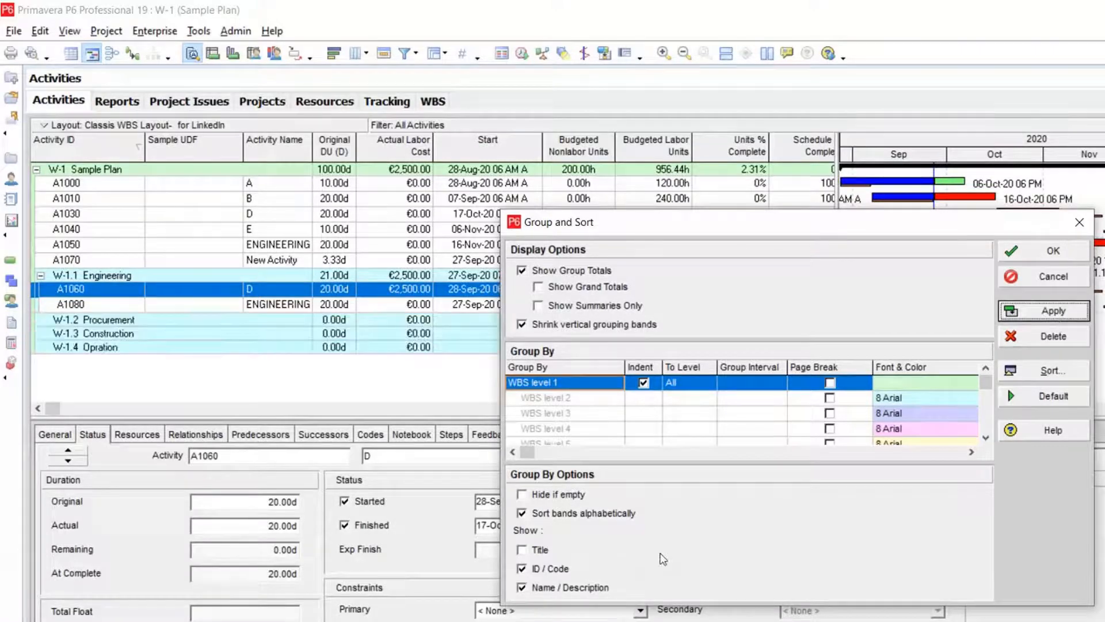
- Turn off alphabetical band sorting, turn on the title in the group bands and apply the options
click(592, 514)
click(521, 549)
click(1043, 310)
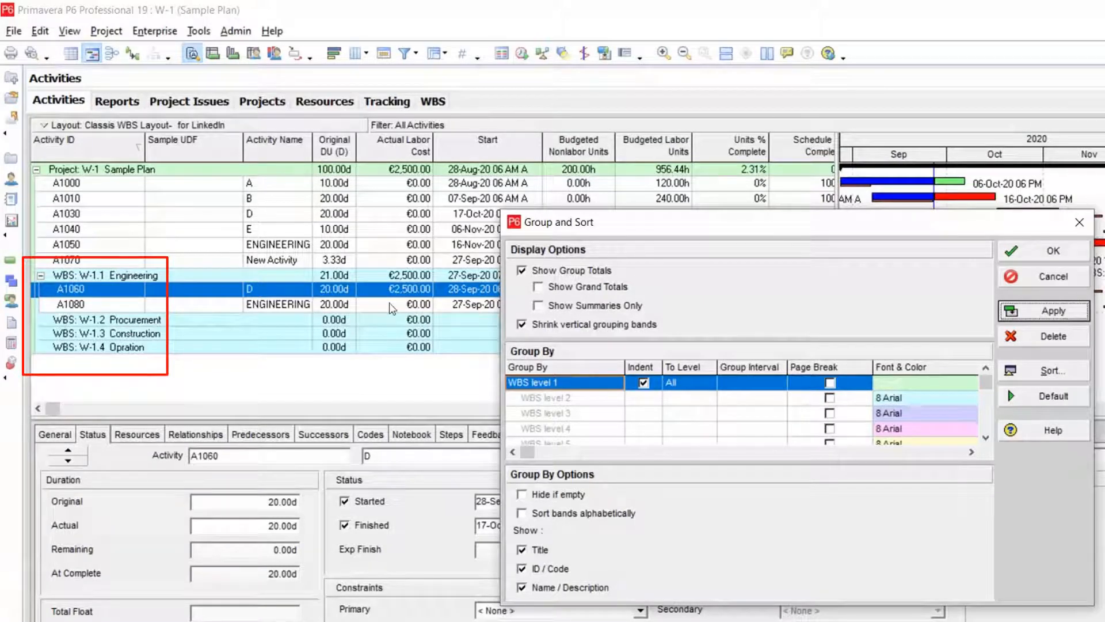
- Remove the ID / Code and the title from the group bands, applying each change and keeping only Name / Description
click(532, 573)
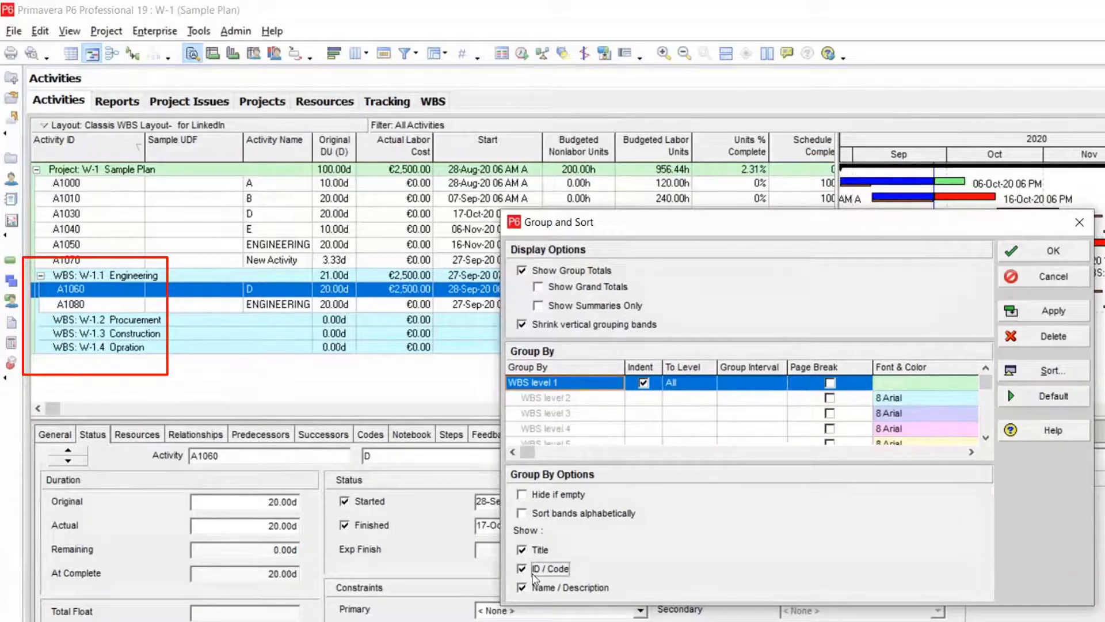
click(533, 573)
click(1045, 311)
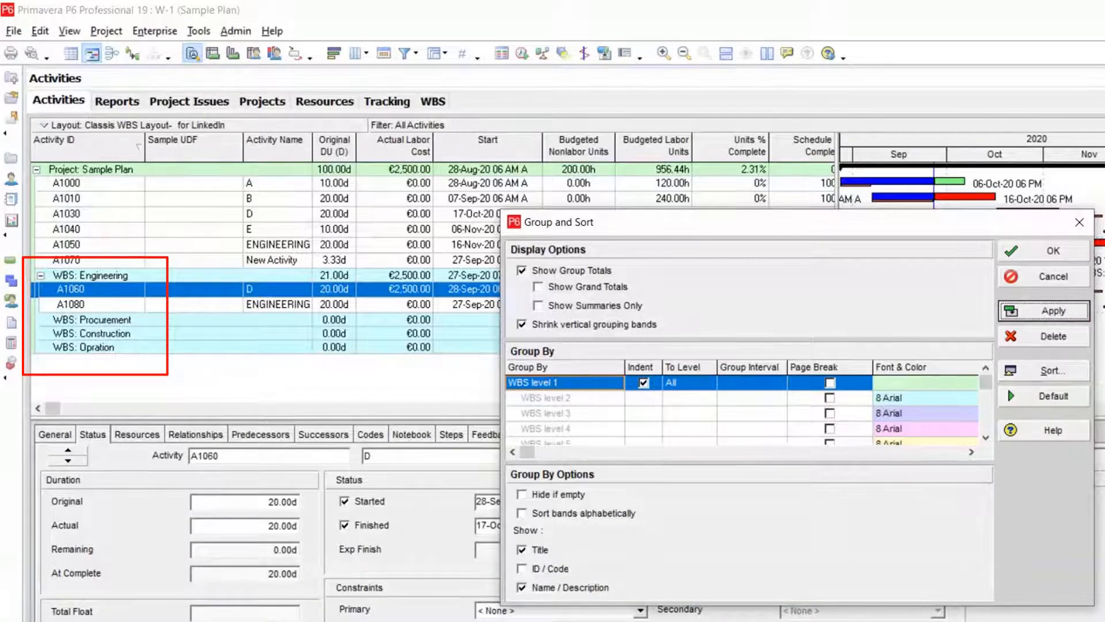
click(522, 550)
click(1050, 311)
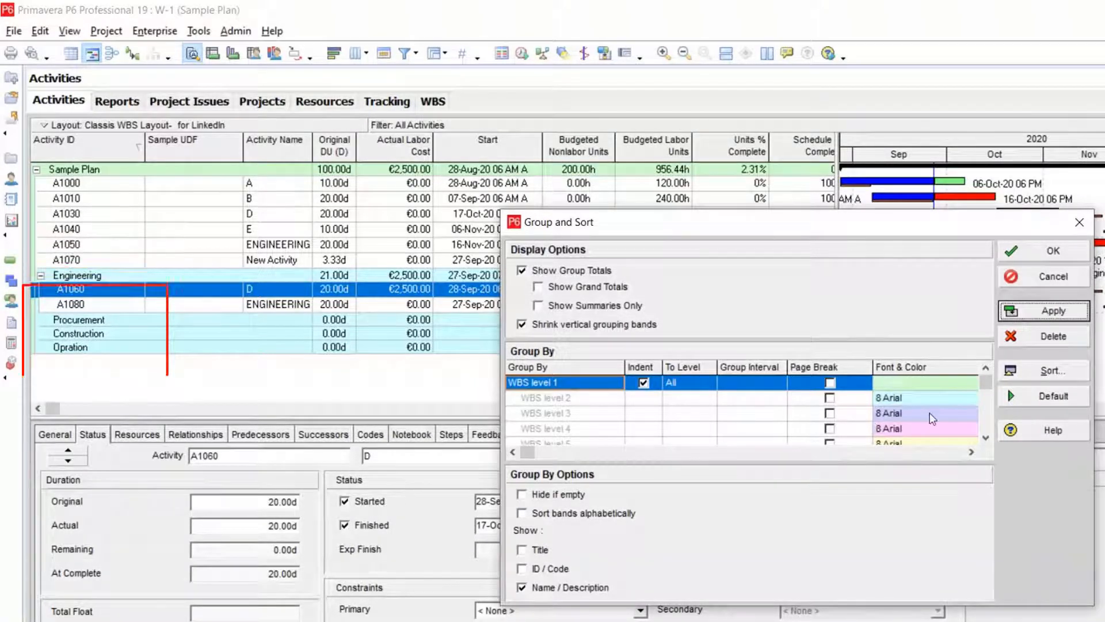
- Set the WBS level 1 band font to size 10, apply it and accept the Group and Sort settings
click(930, 387)
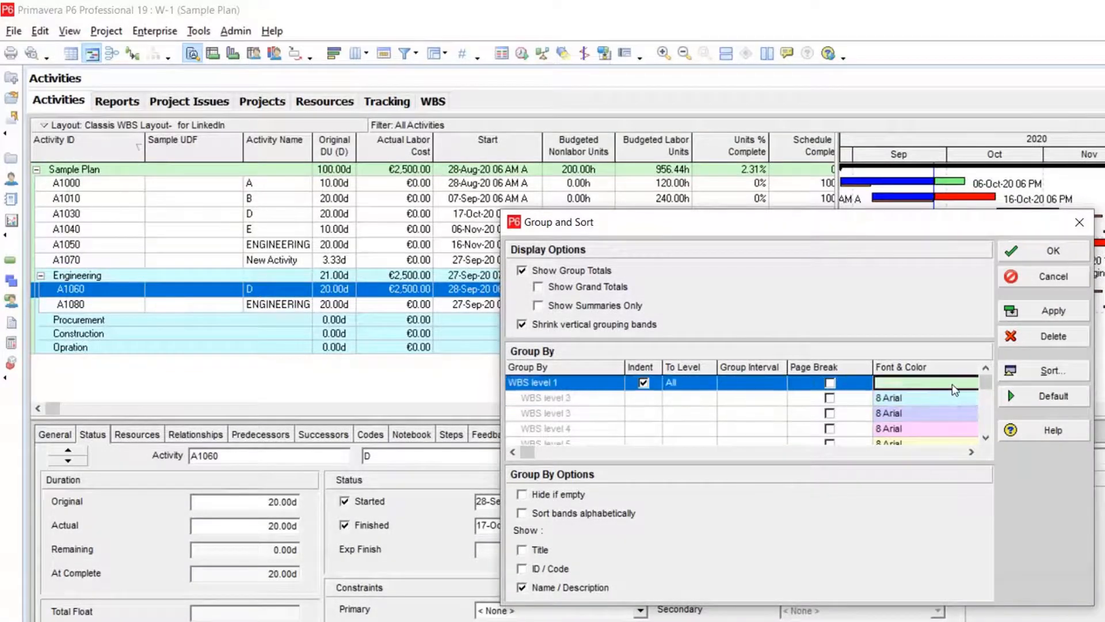
click(931, 390)
click(935, 447)
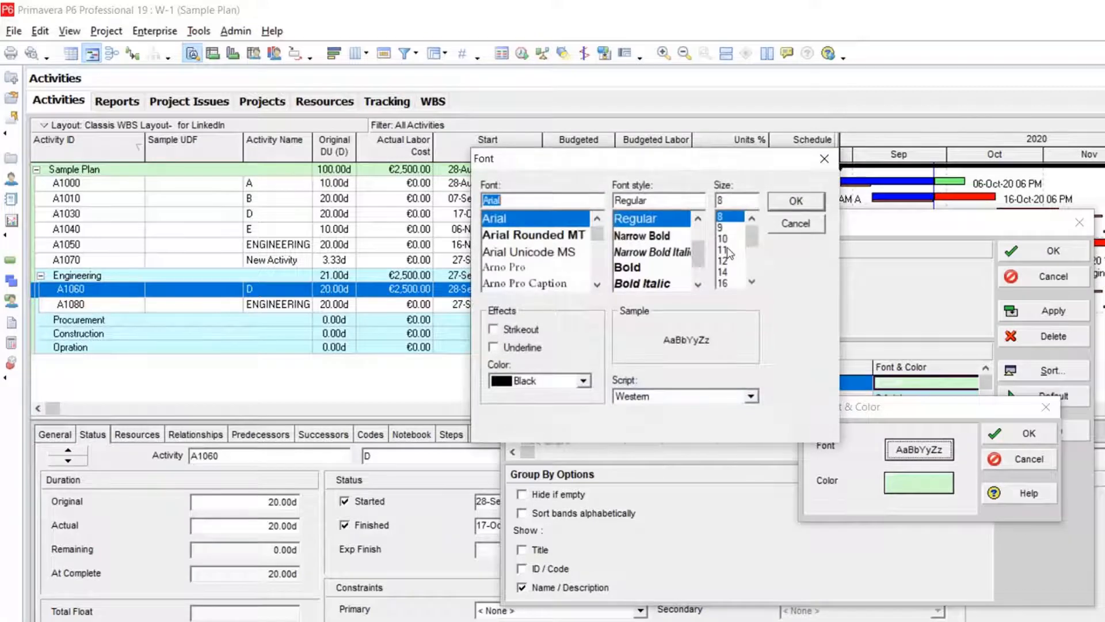
click(723, 238)
click(797, 202)
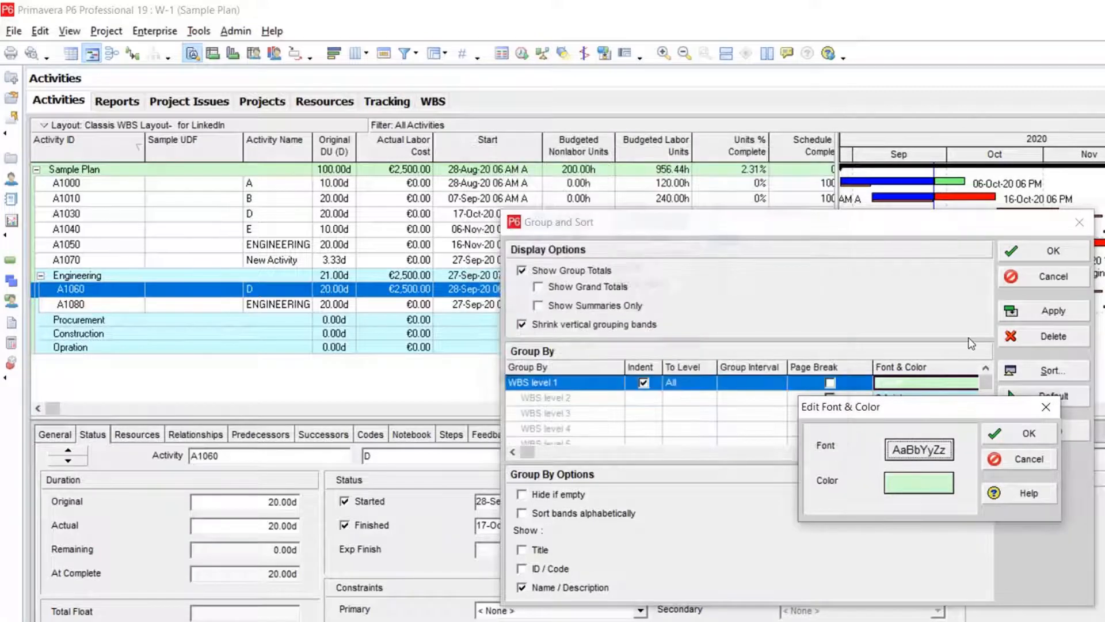
click(1020, 433)
click(1044, 322)
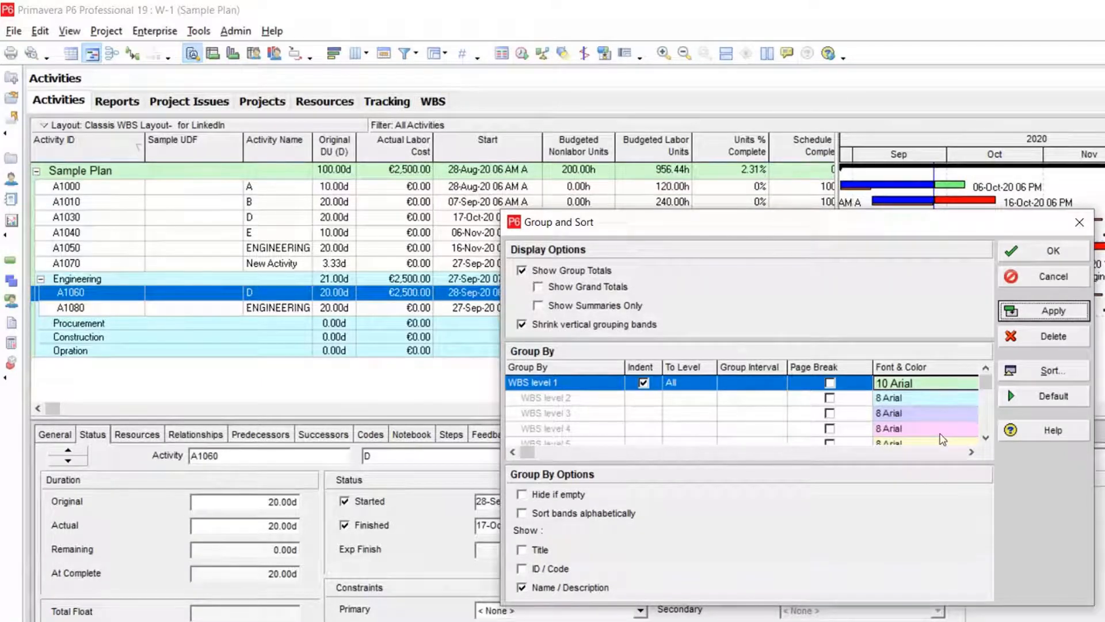
click(986, 438)
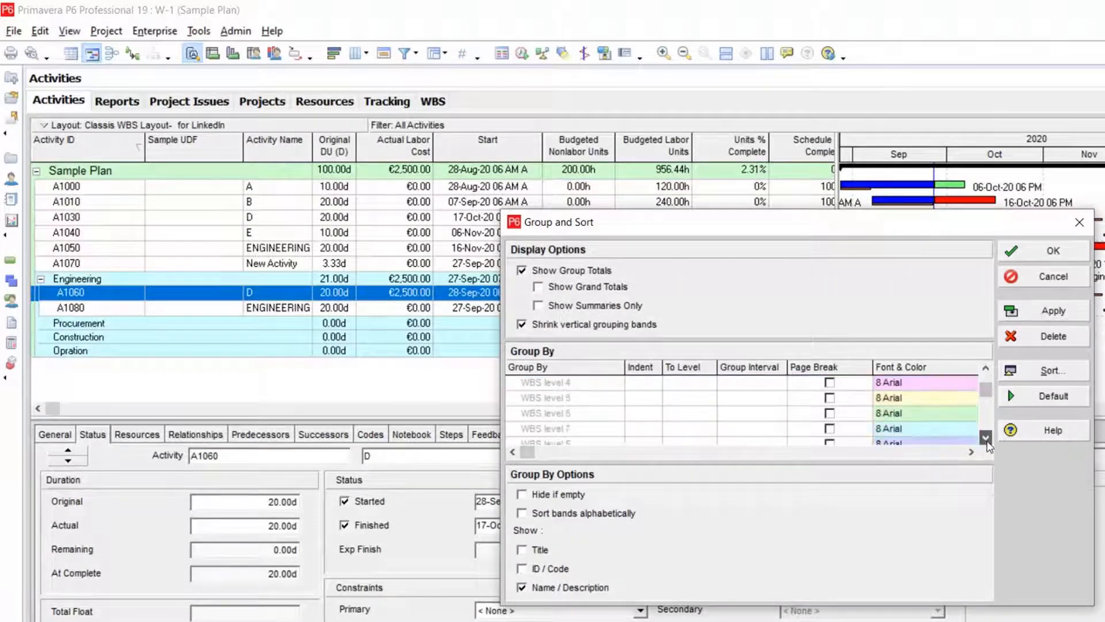
click(986, 438)
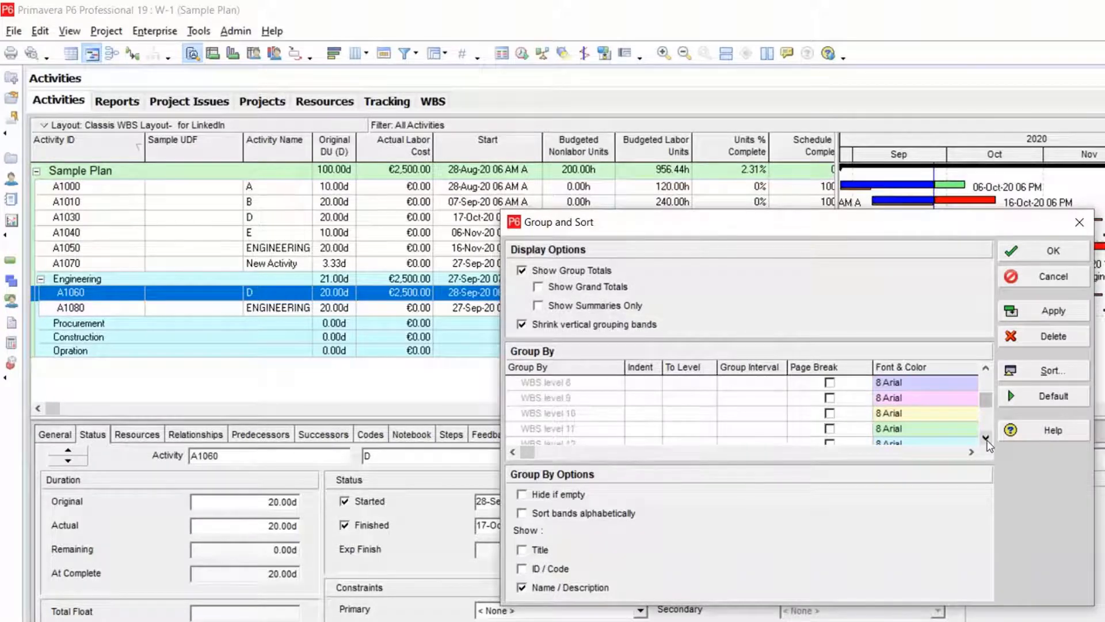
click(986, 438)
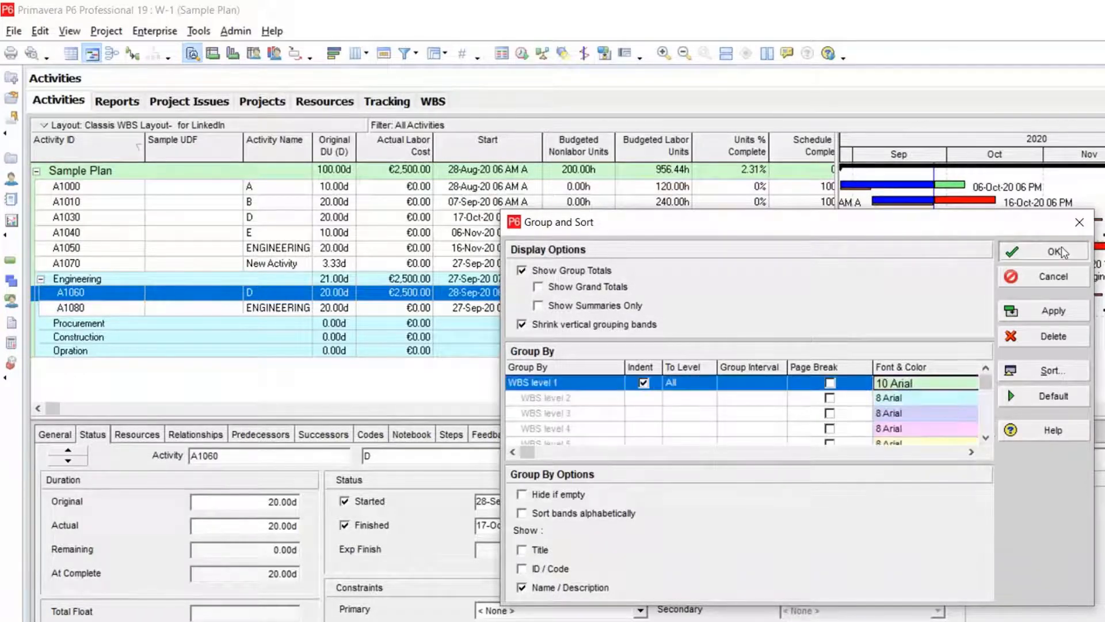
click(1053, 250)
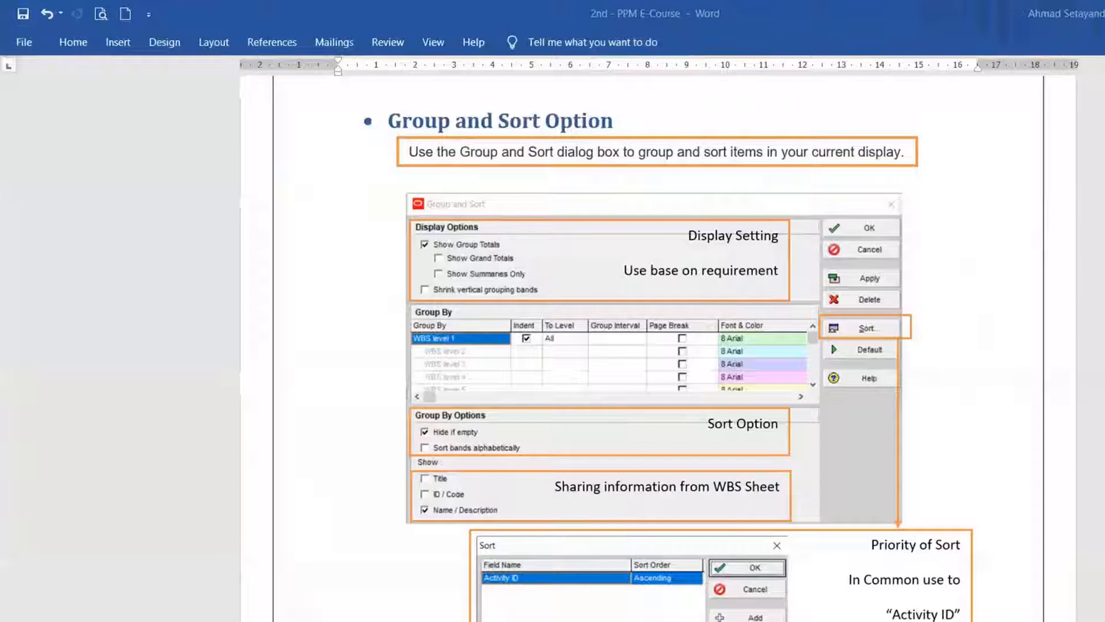
- Consult the sort priority part of the course document and open the Sort settings within Group and Sort in Primavera P6
scroll(674, 467, down, 5)
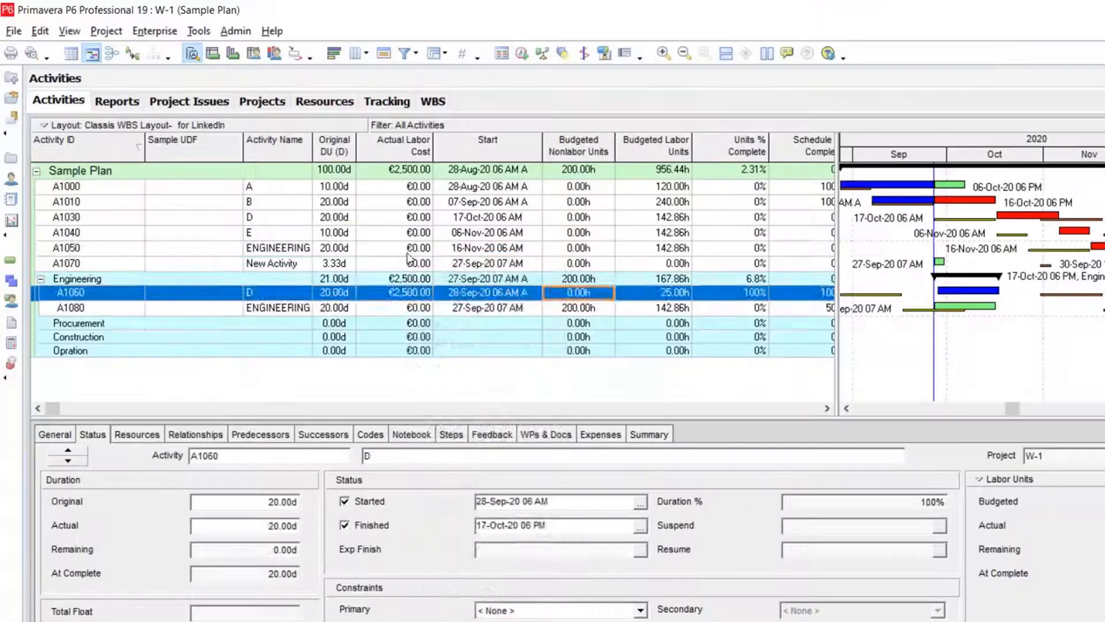
right_click(406, 248)
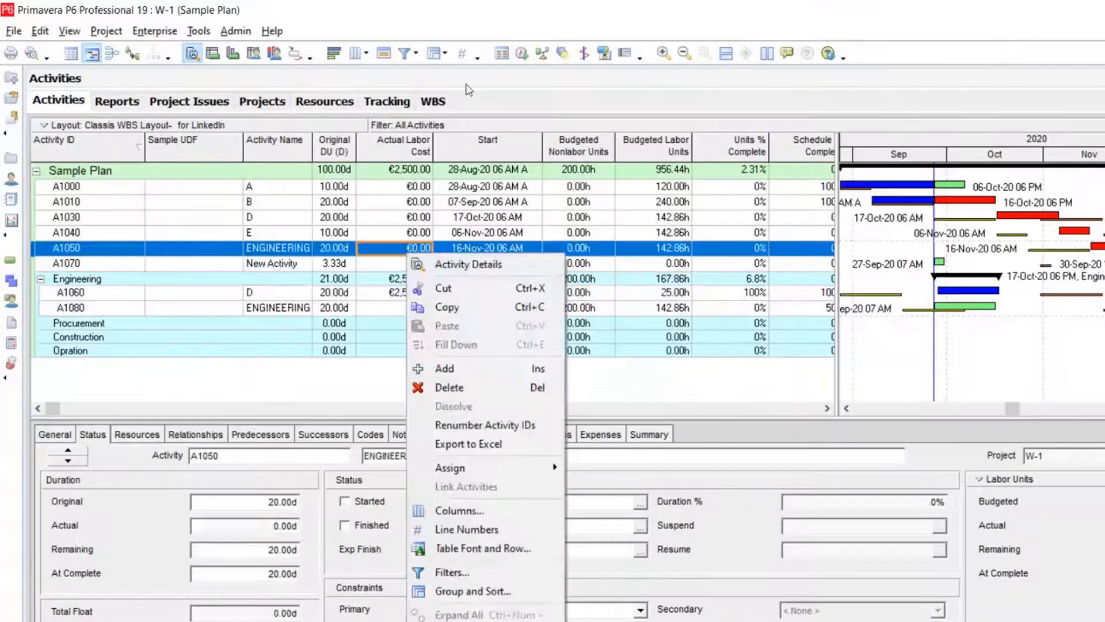
click(437, 57)
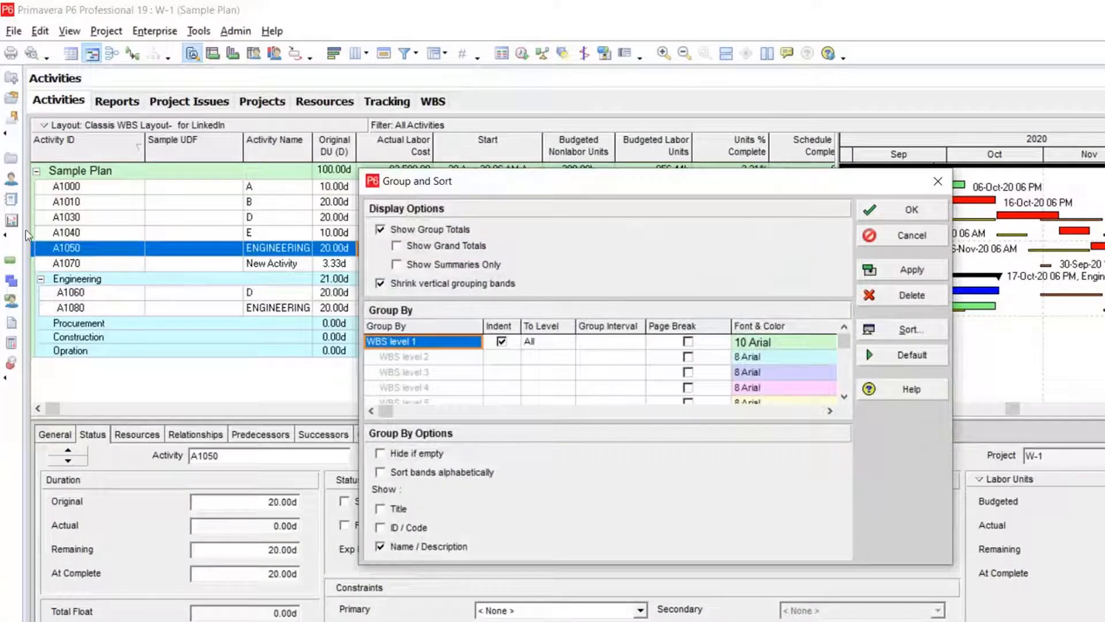
click(892, 330)
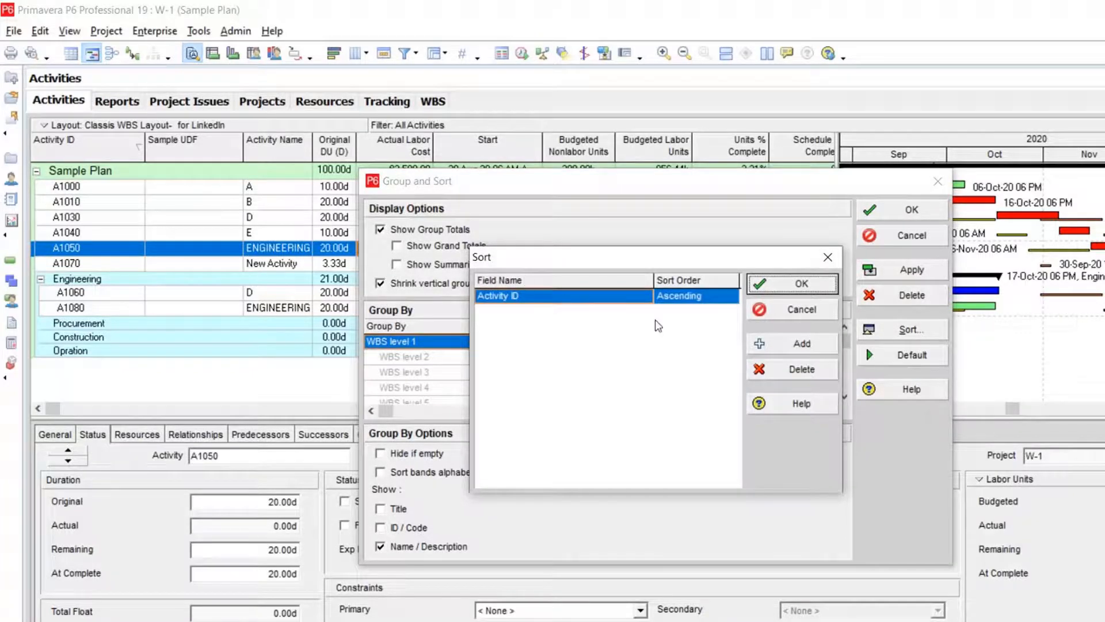
- Add a second sort field row, browse the available field names and delete the empty row
click(778, 348)
click(604, 315)
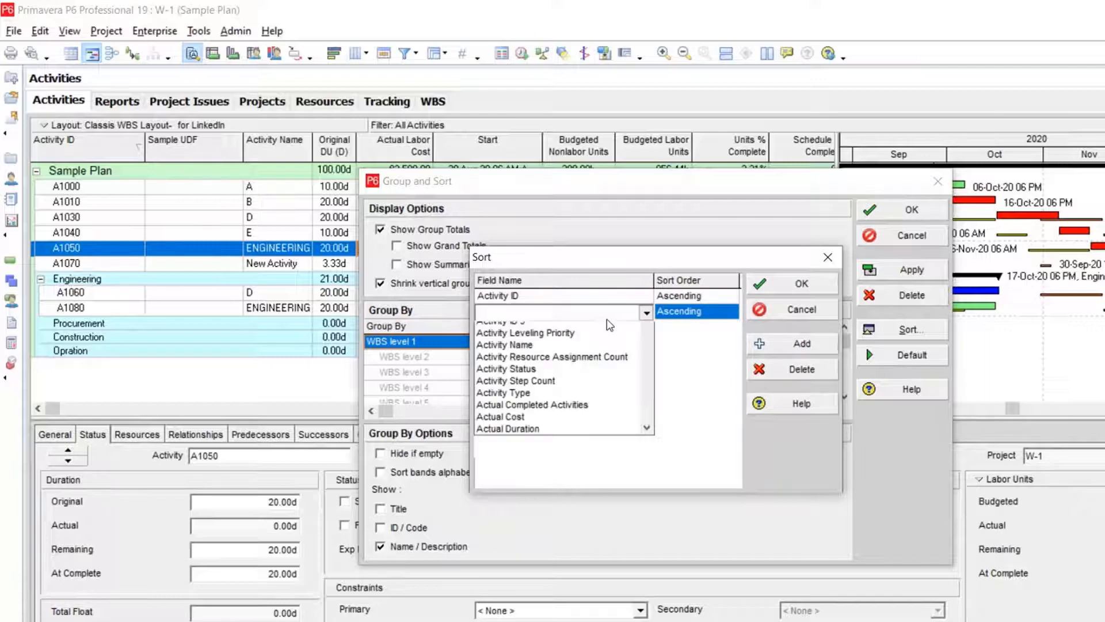
scroll(559, 443, down, 3)
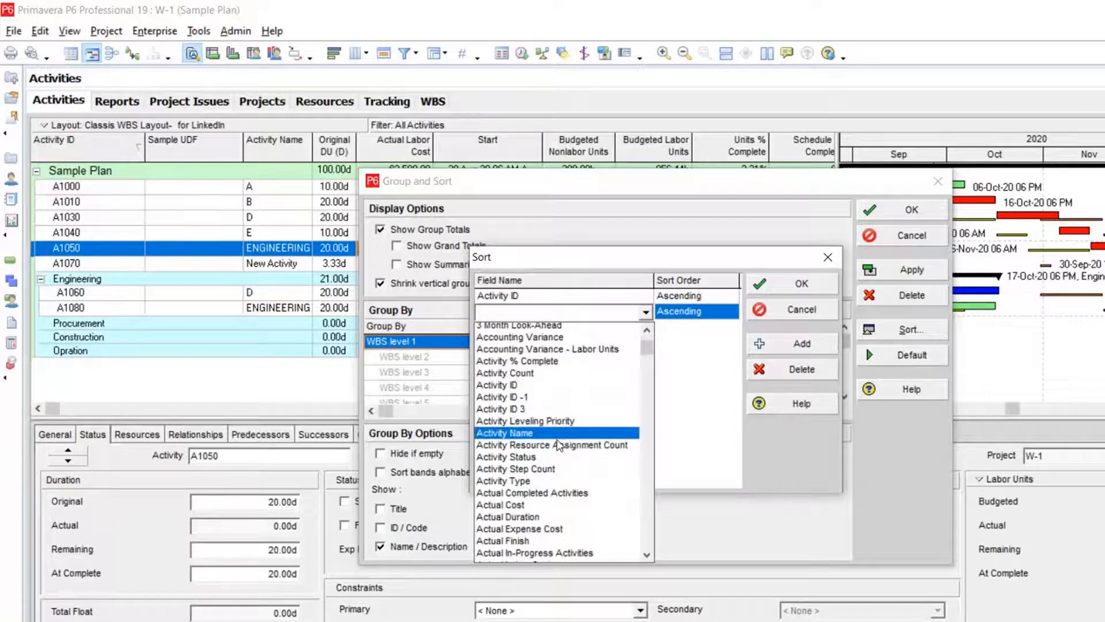
scroll(559, 444, down, 15)
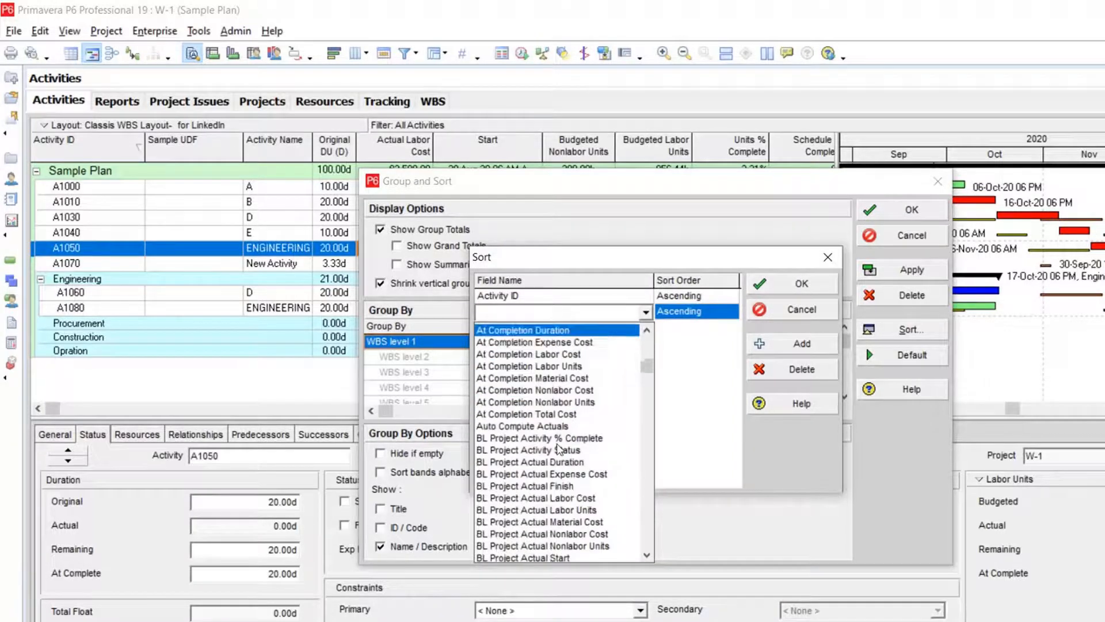
click(721, 421)
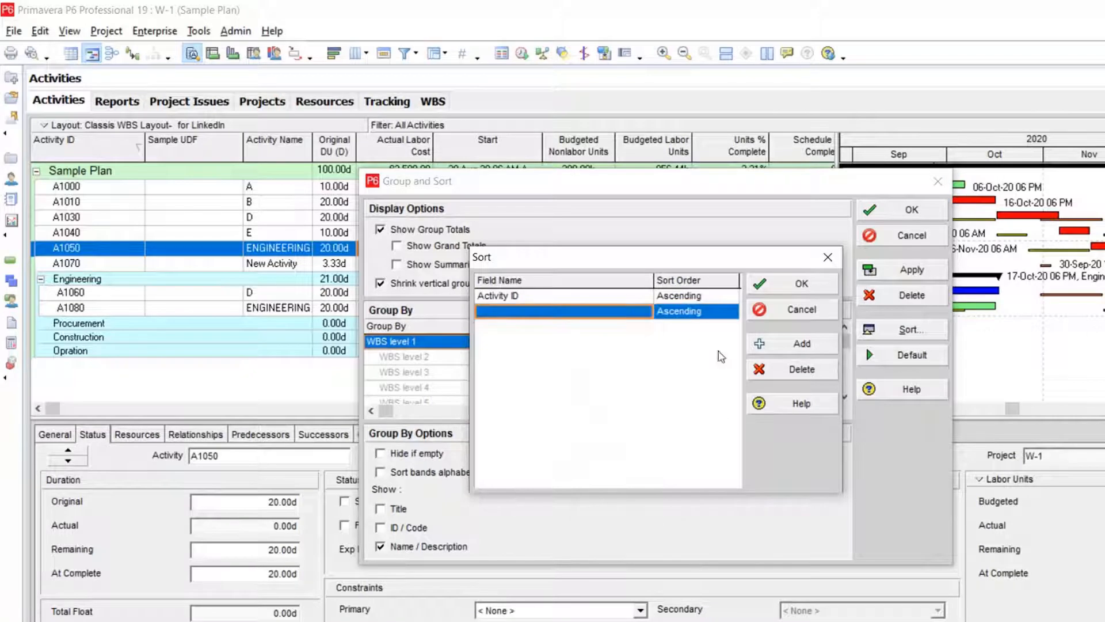
click(714, 314)
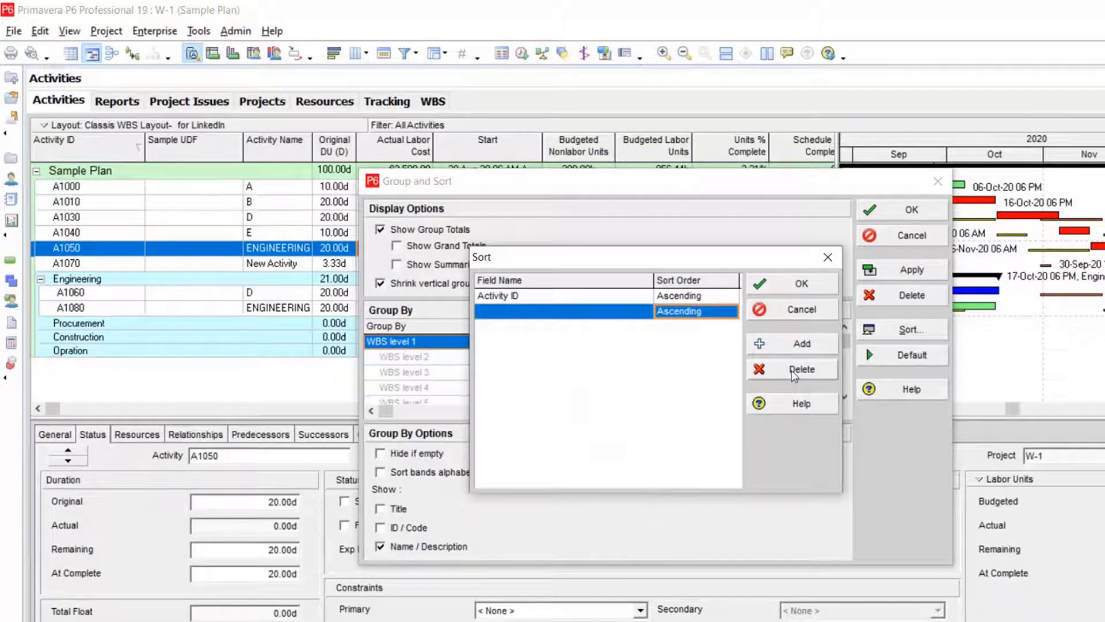
click(793, 371)
- Set the Activity ID sort order to Descending, delete that sort field and apply the sort settings to the layout
click(697, 297)
click(699, 326)
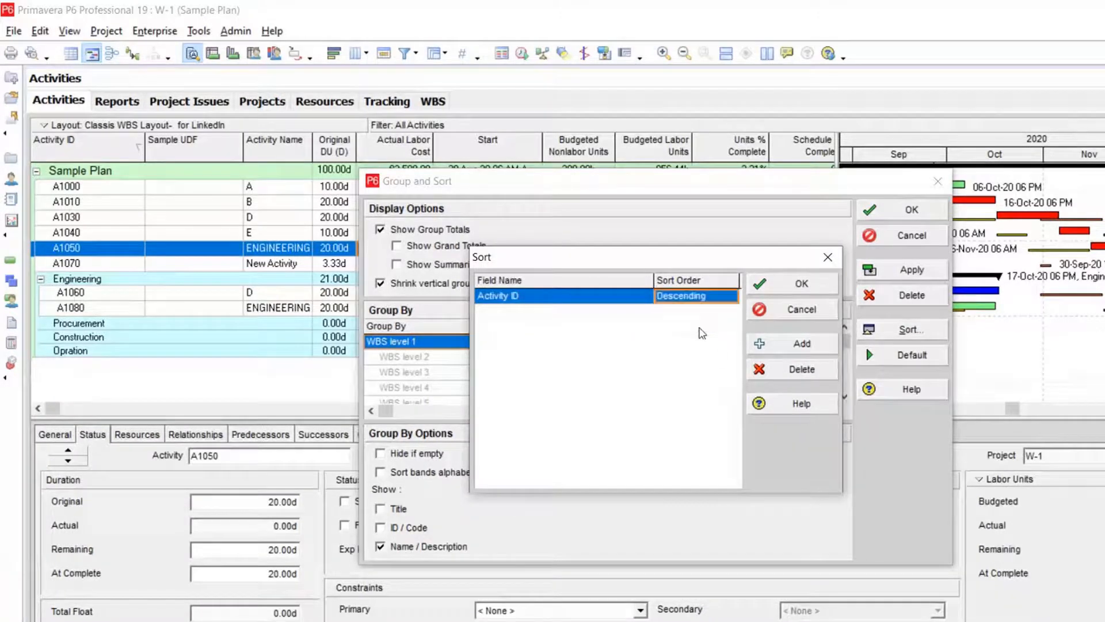
click(800, 369)
click(800, 284)
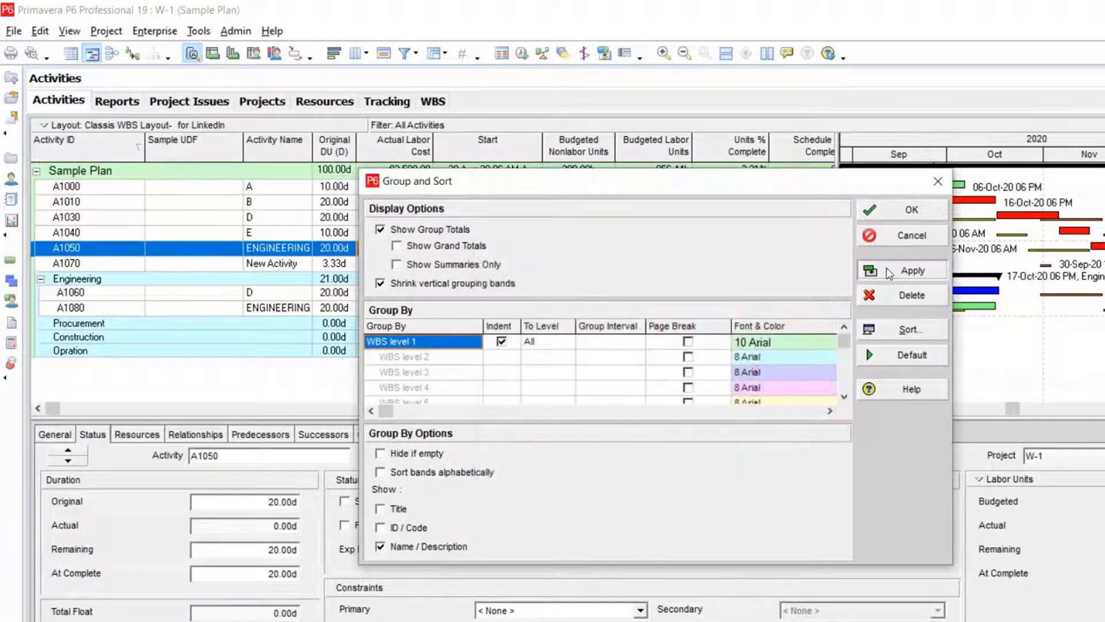
click(890, 273)
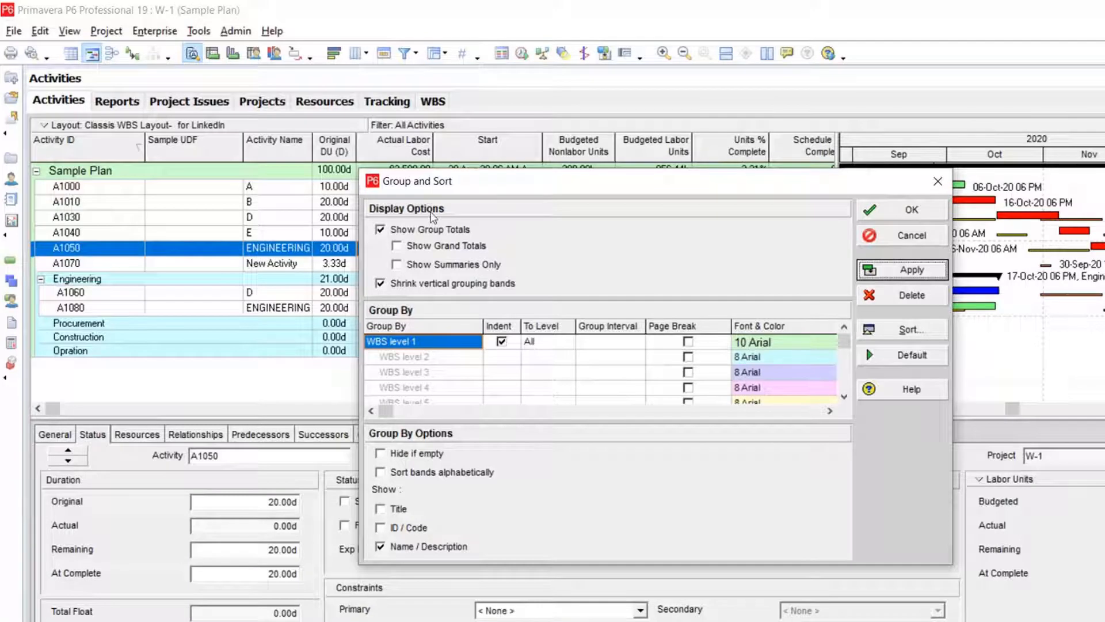
click(904, 330)
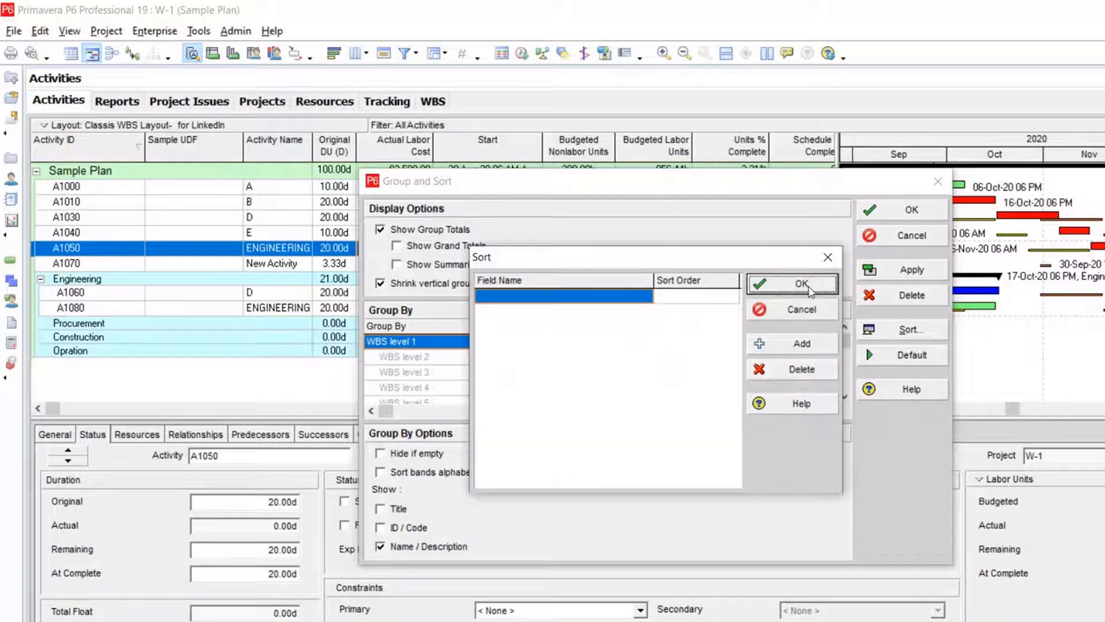
click(802, 284)
click(910, 213)
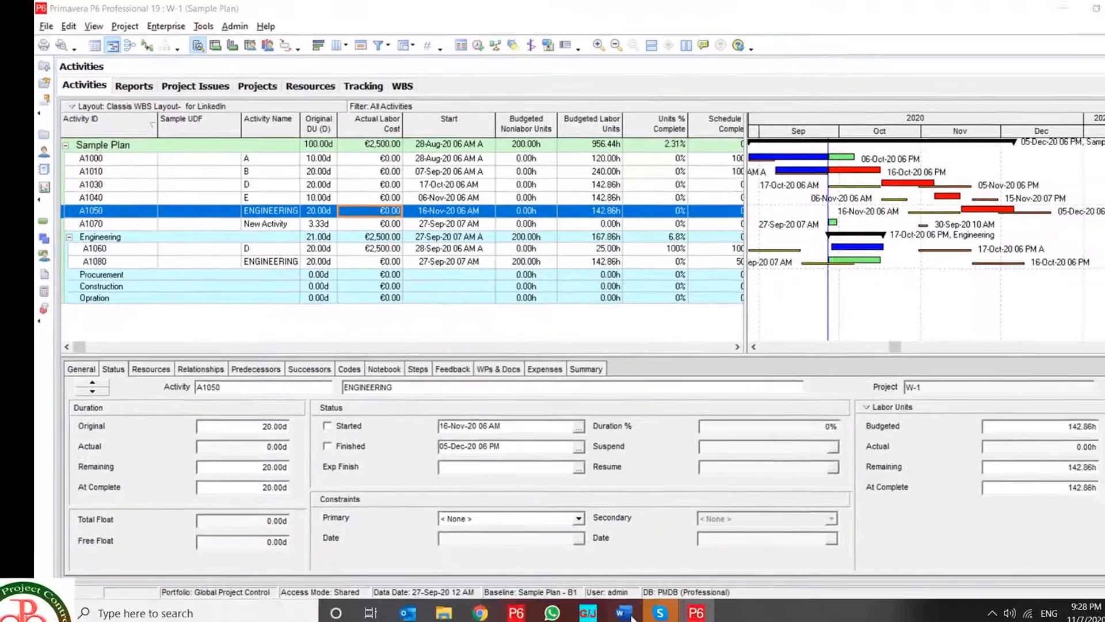
- Switch to the Word course document, read on to the Filter section and return to Primavera P6
click(593, 562)
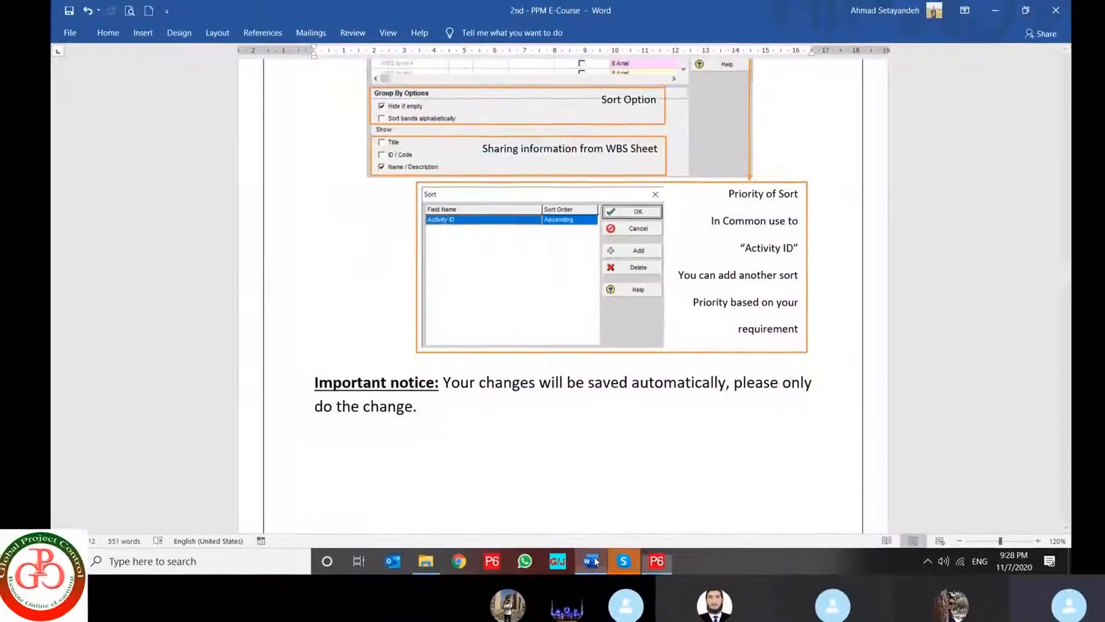
scroll(518, 384, down, 10)
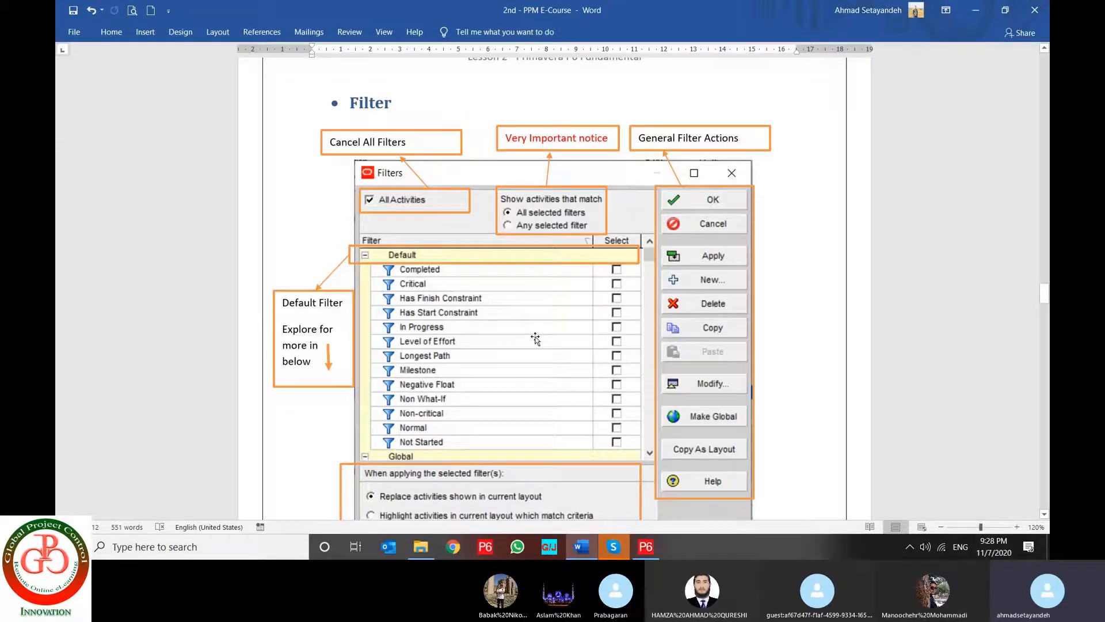
click(976, 12)
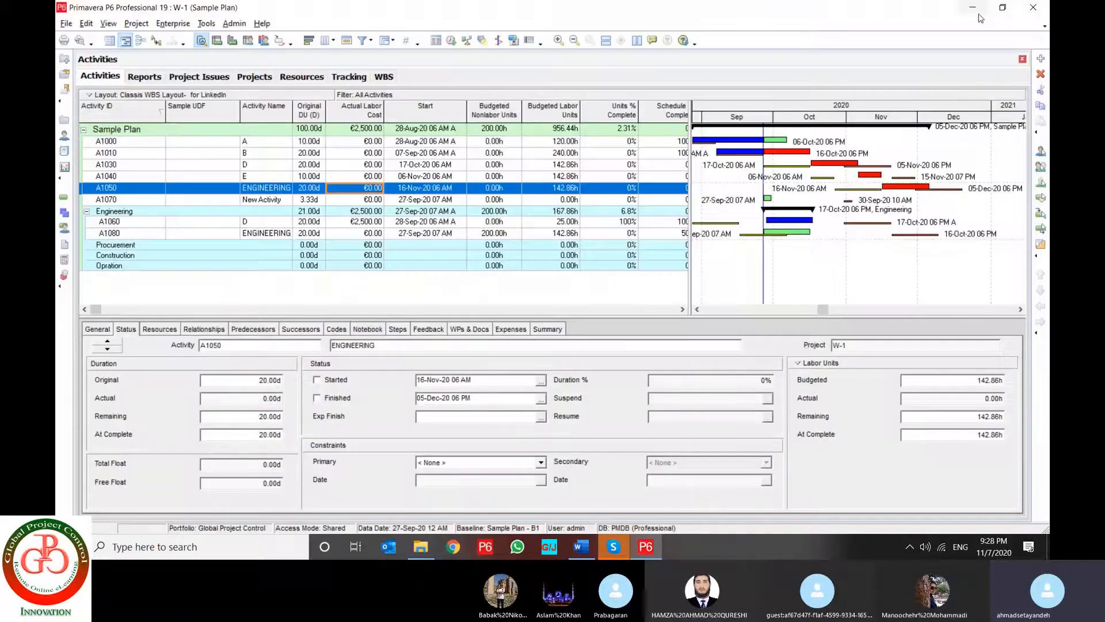
- Open the activity Filters dialog, select the default Critical filter and apply it to the layout
click(362, 45)
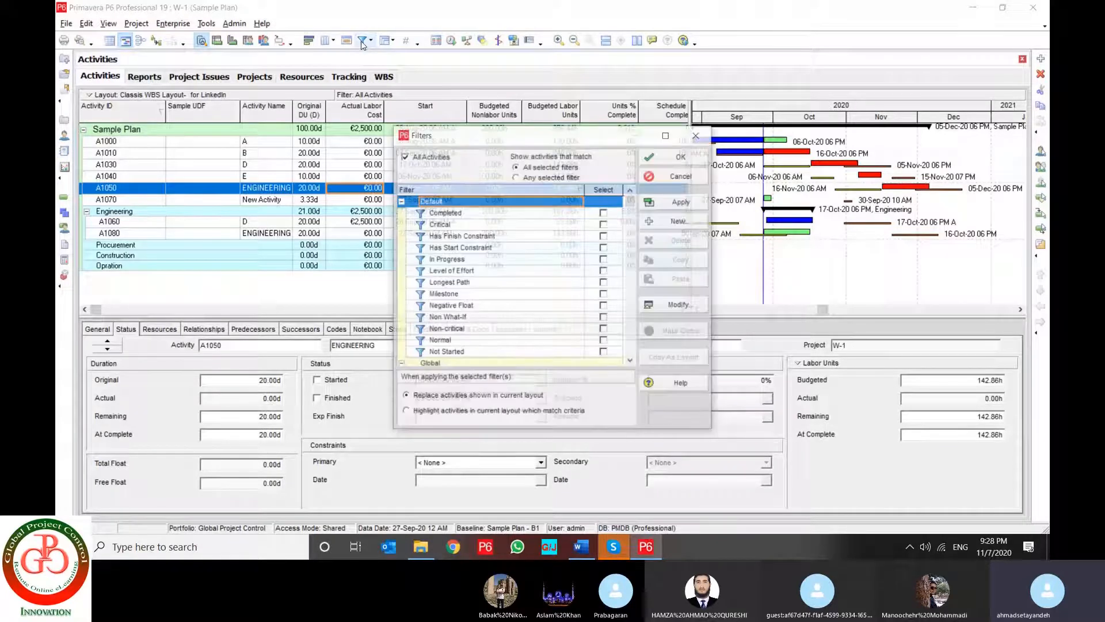
click(500, 227)
click(605, 225)
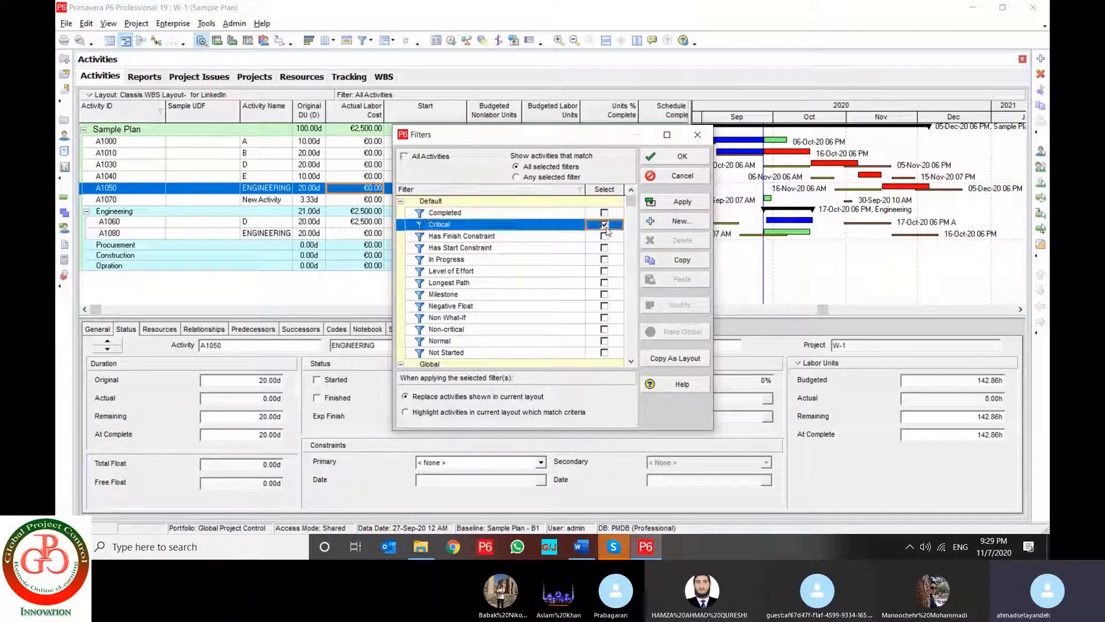
click(689, 207)
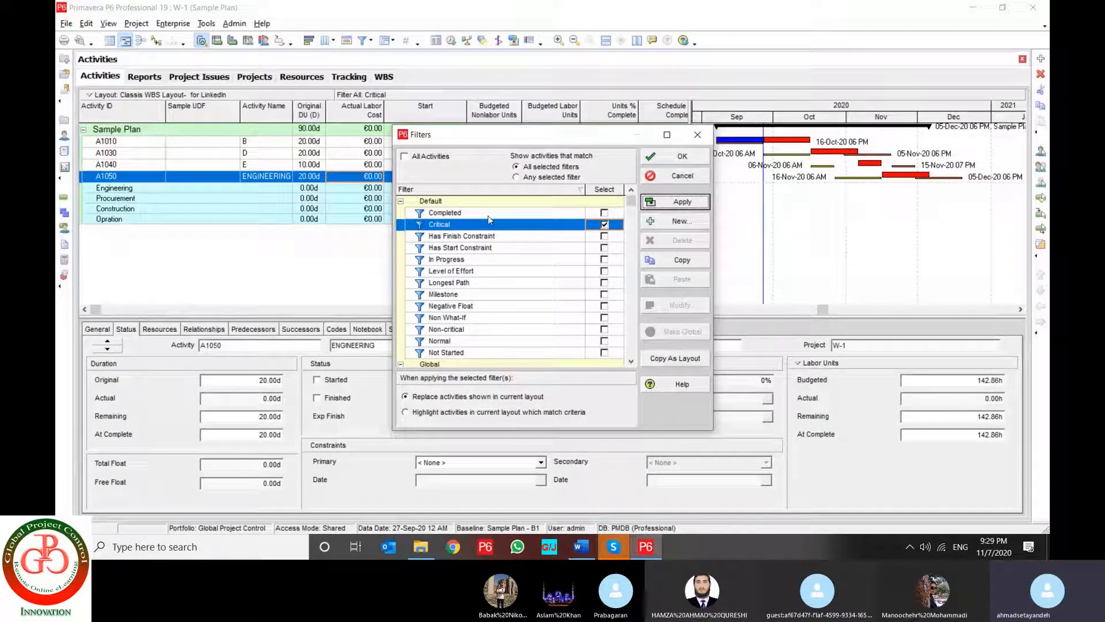
- Deselect the Critical filter, select In Progress instead and apply it to the layout
click(605, 226)
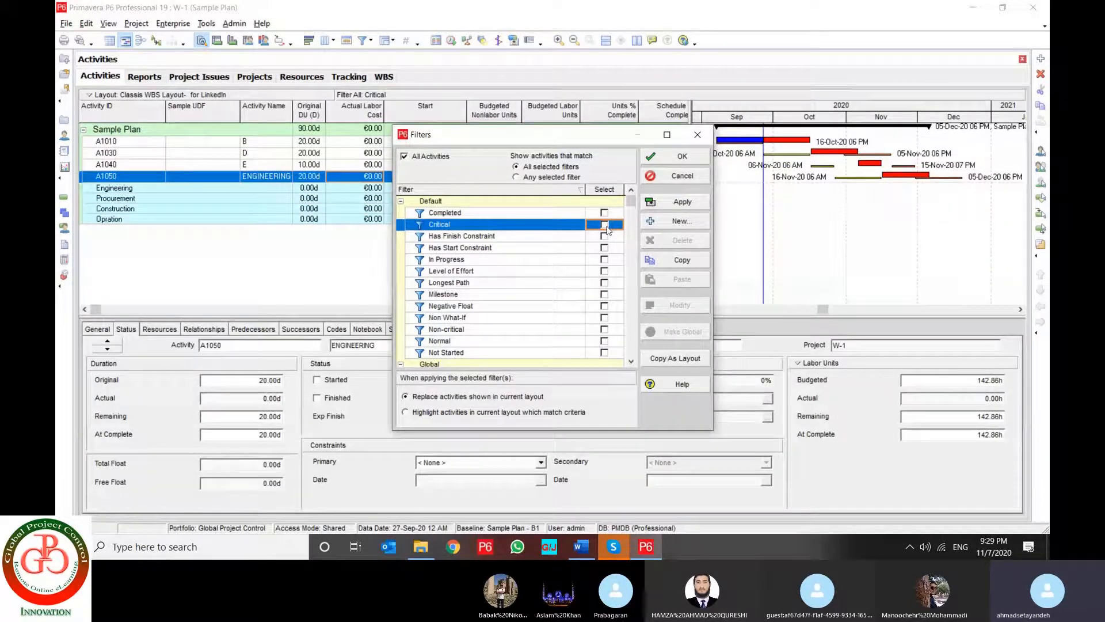
click(604, 260)
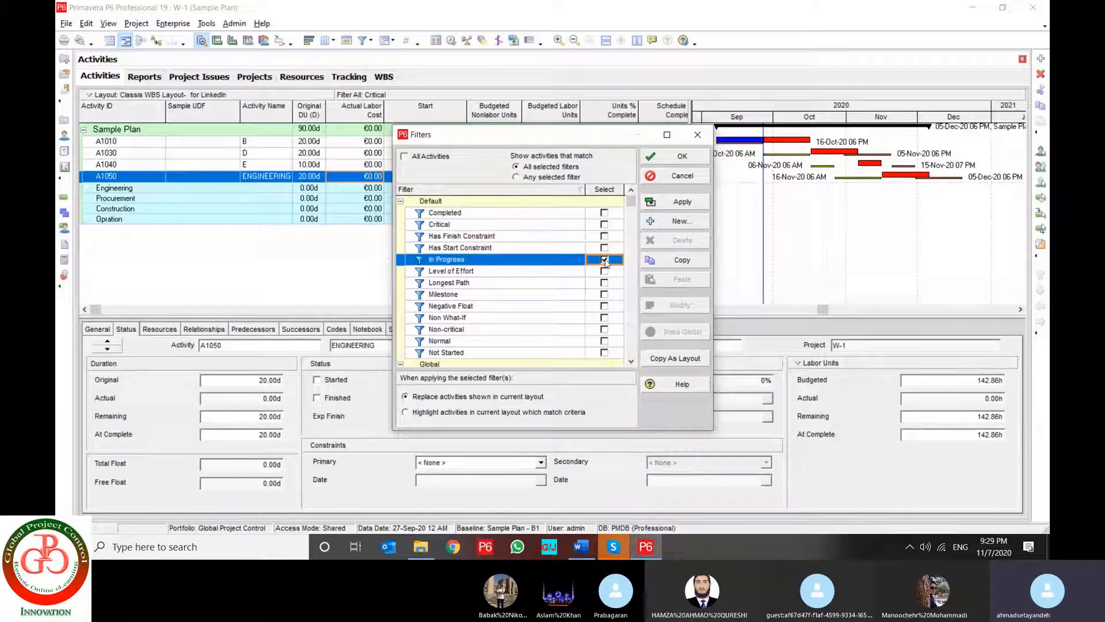
click(658, 205)
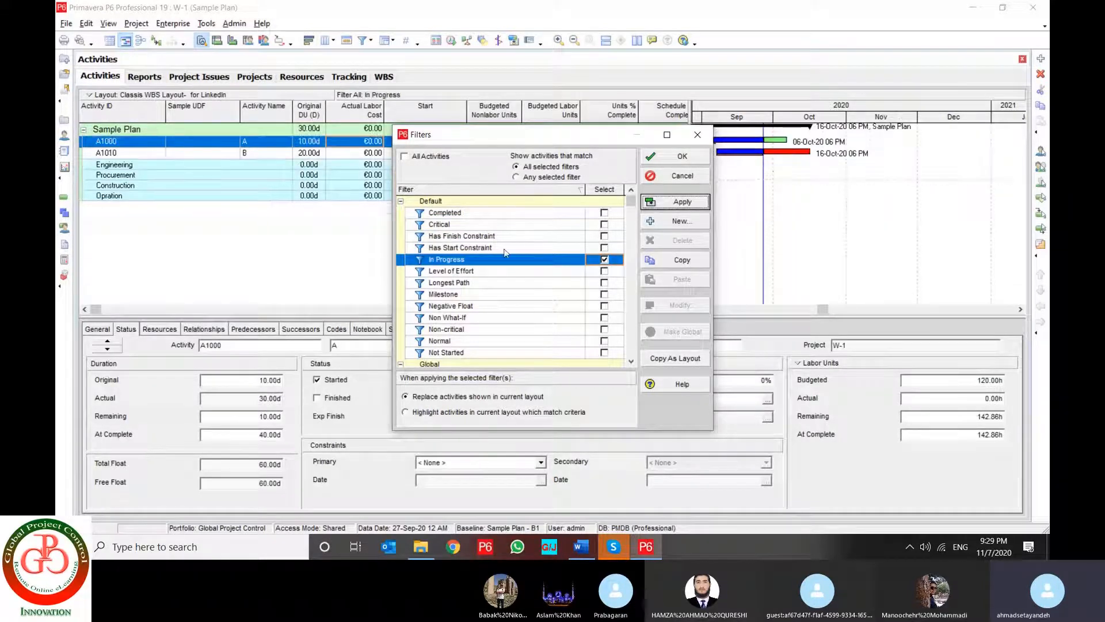
- Replace the In Progress filter with Critical, Longest Path and Milestone, and apply them with all selected filters matching
click(604, 283)
click(604, 259)
click(670, 203)
click(604, 225)
click(604, 282)
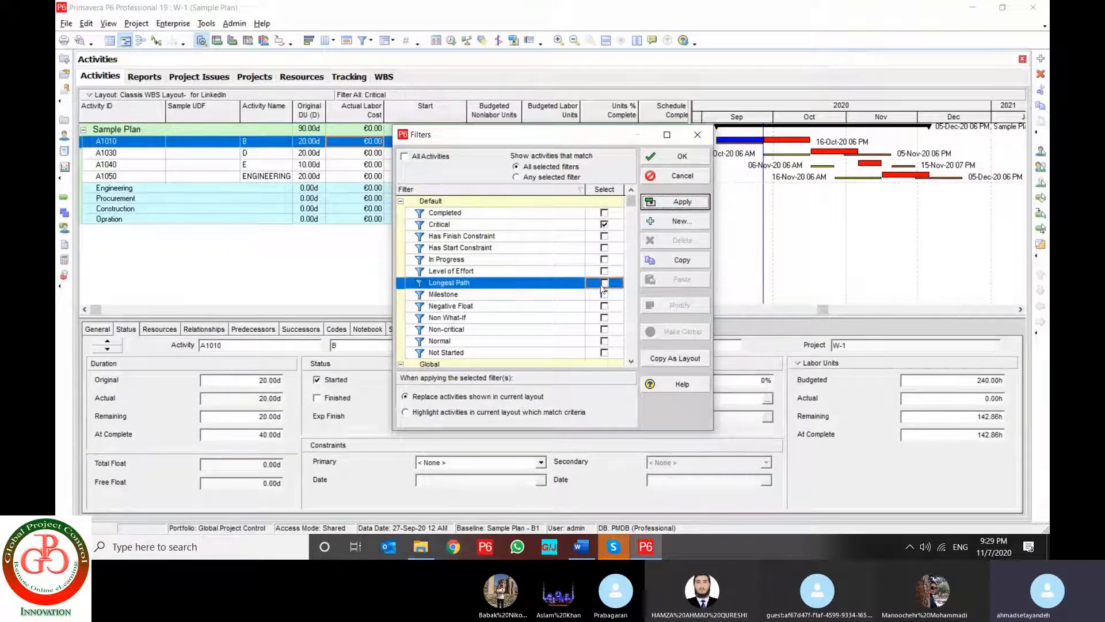
click(605, 294)
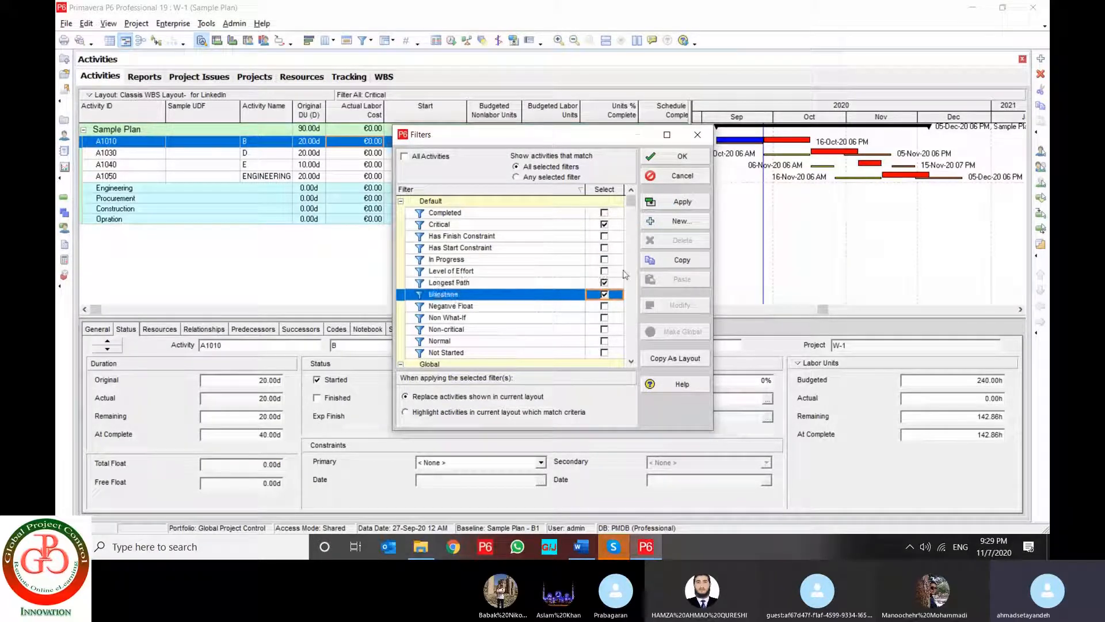
click(671, 201)
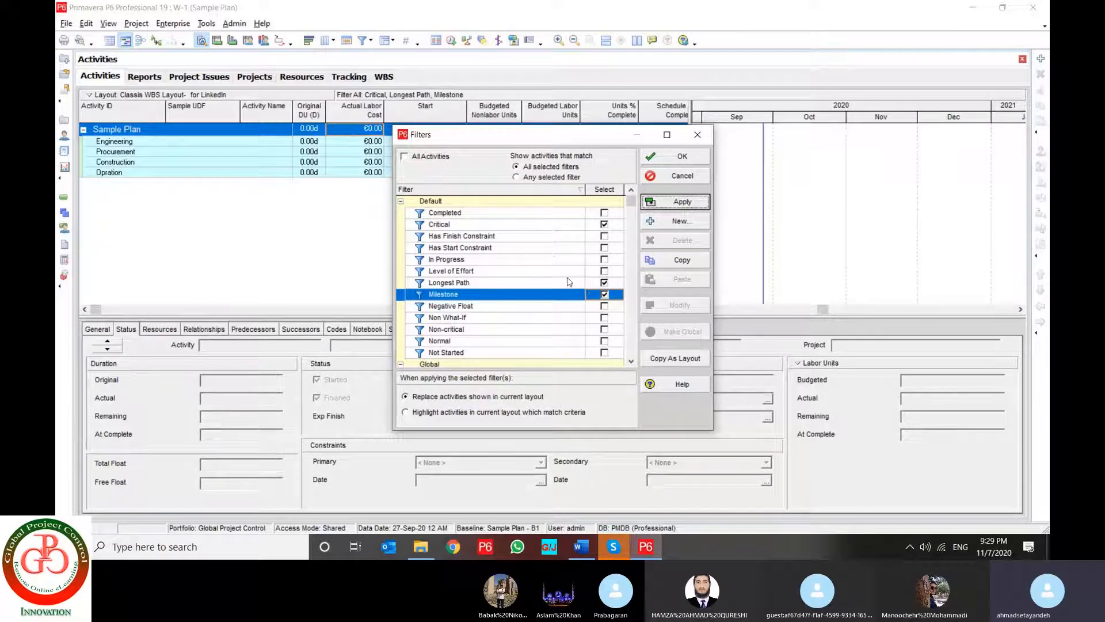
- Switch the filter matching to any selected filter and apply it to the layout
click(604, 225)
click(549, 176)
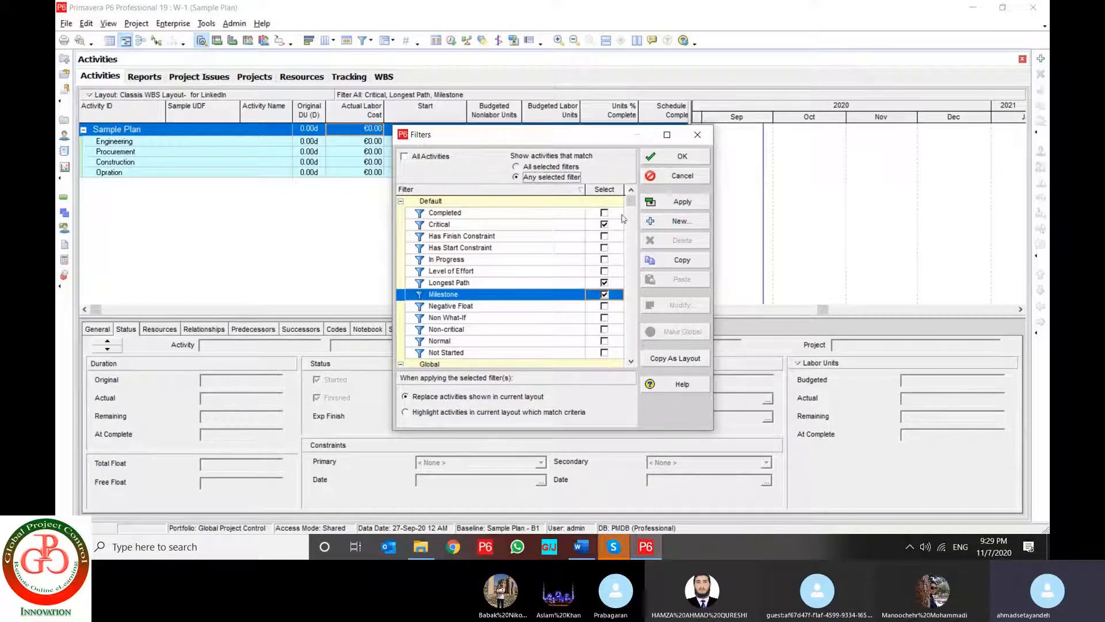
click(681, 201)
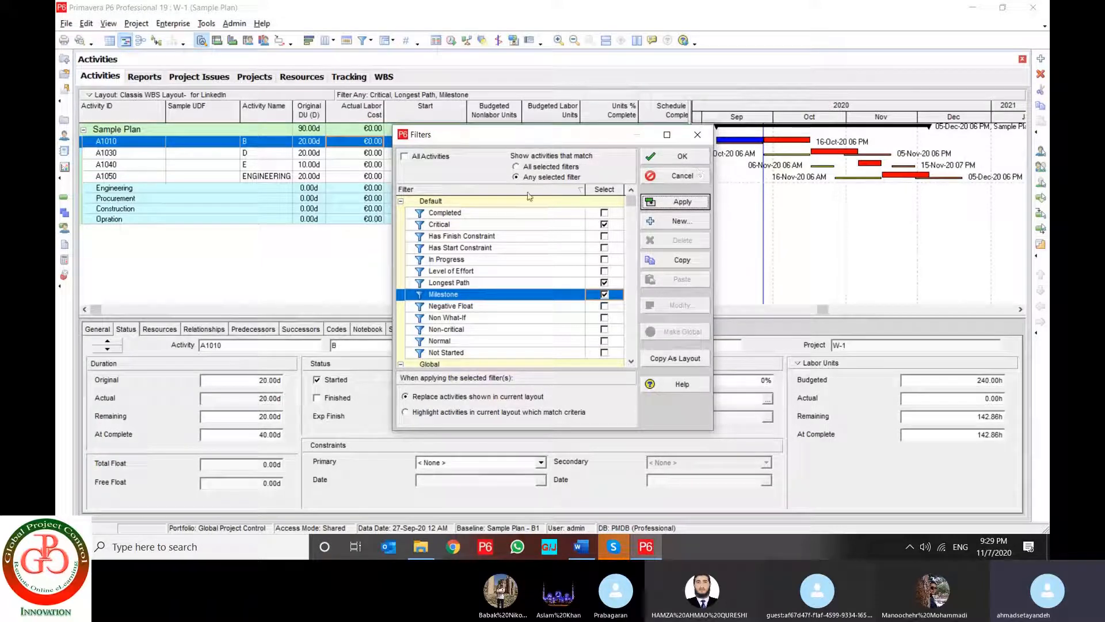
- Browse to the user-defined filters, create a new filter and set its condition parameter to Start
double_click(511, 201)
scroll(518, 296, down, 8)
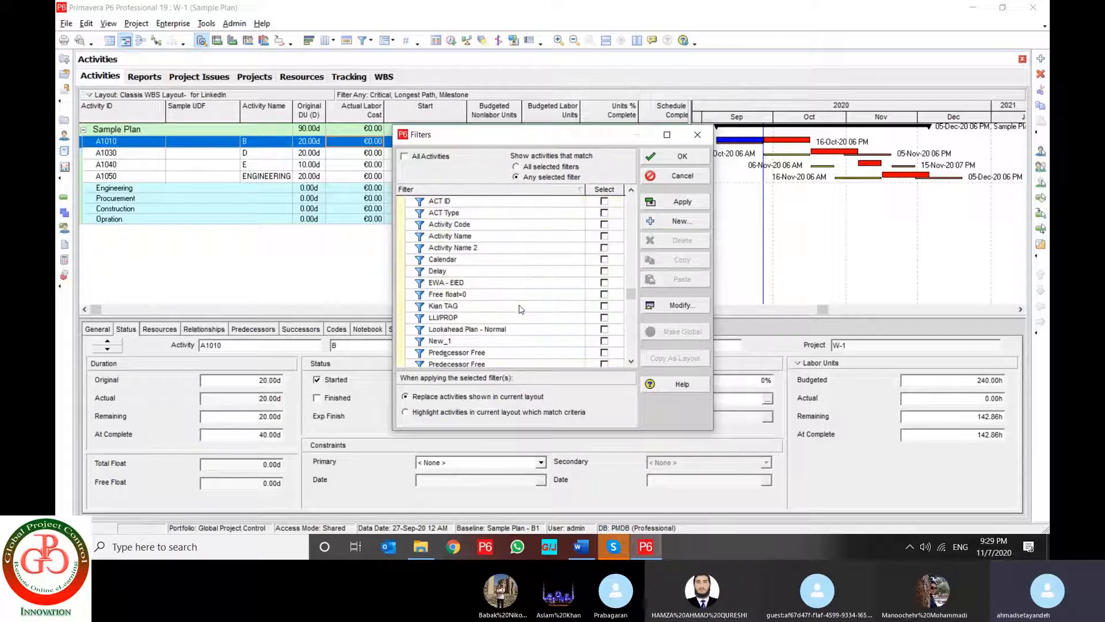
click(504, 331)
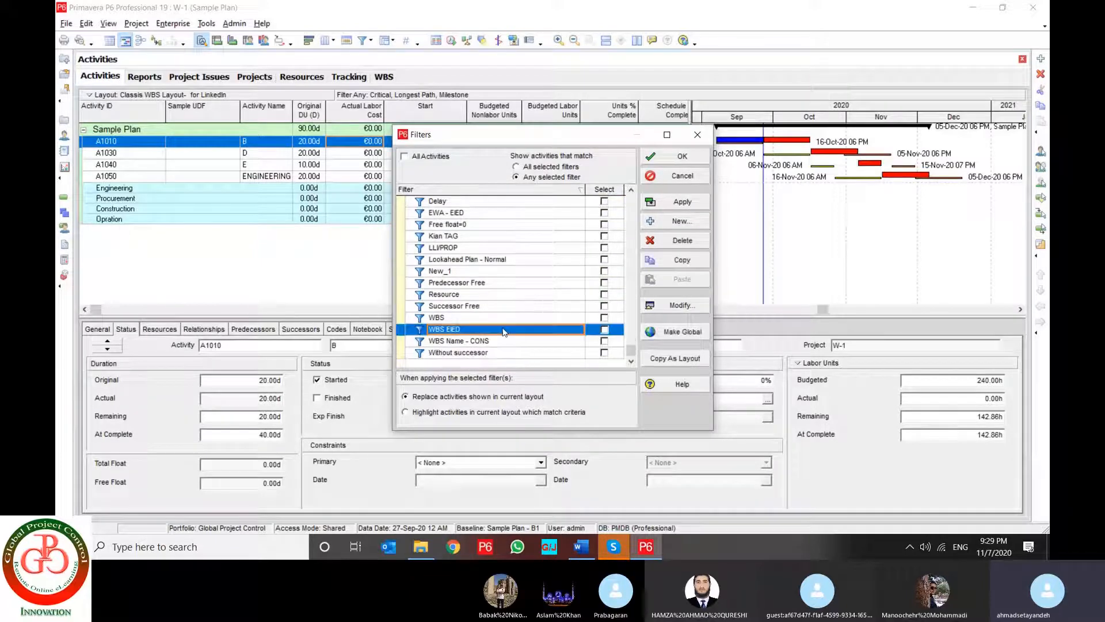
click(668, 222)
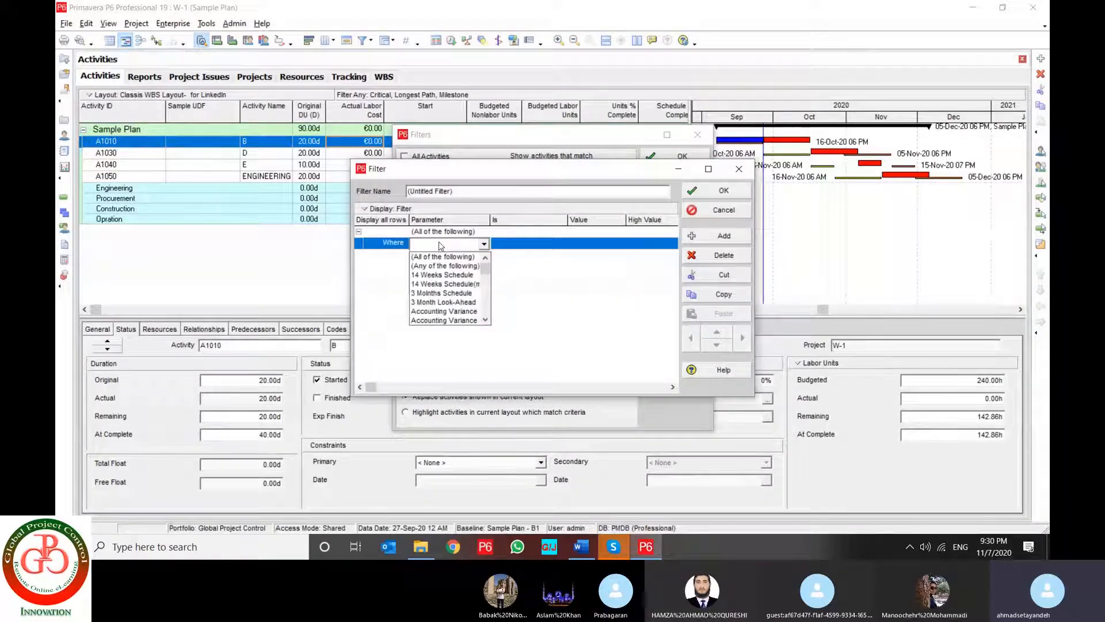
key(a)
key(c)
key(t)
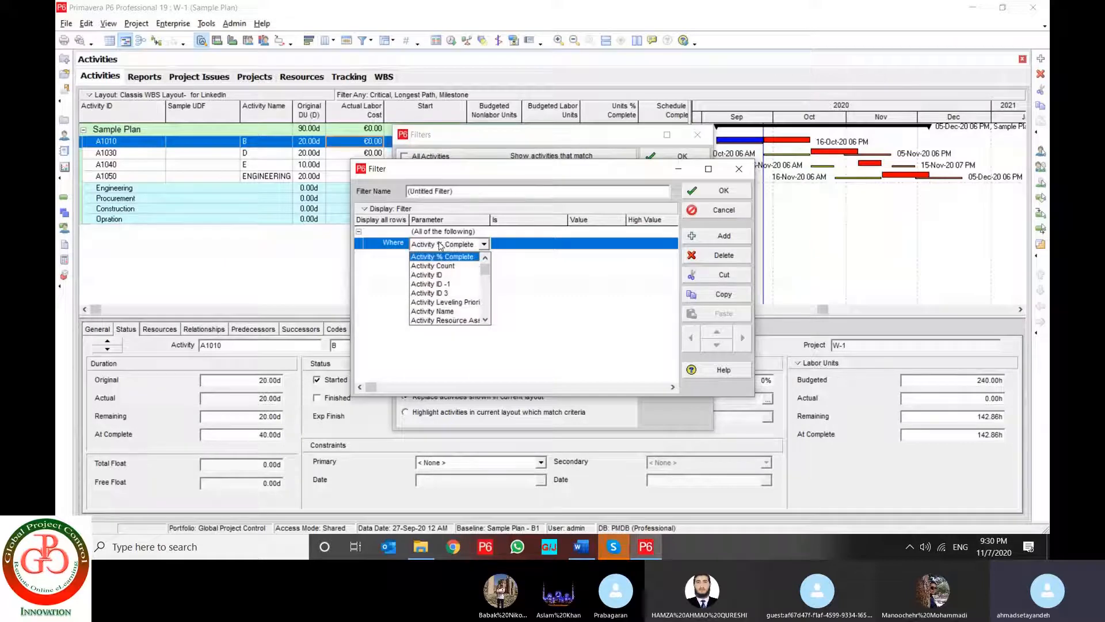
key(s)
key(t)
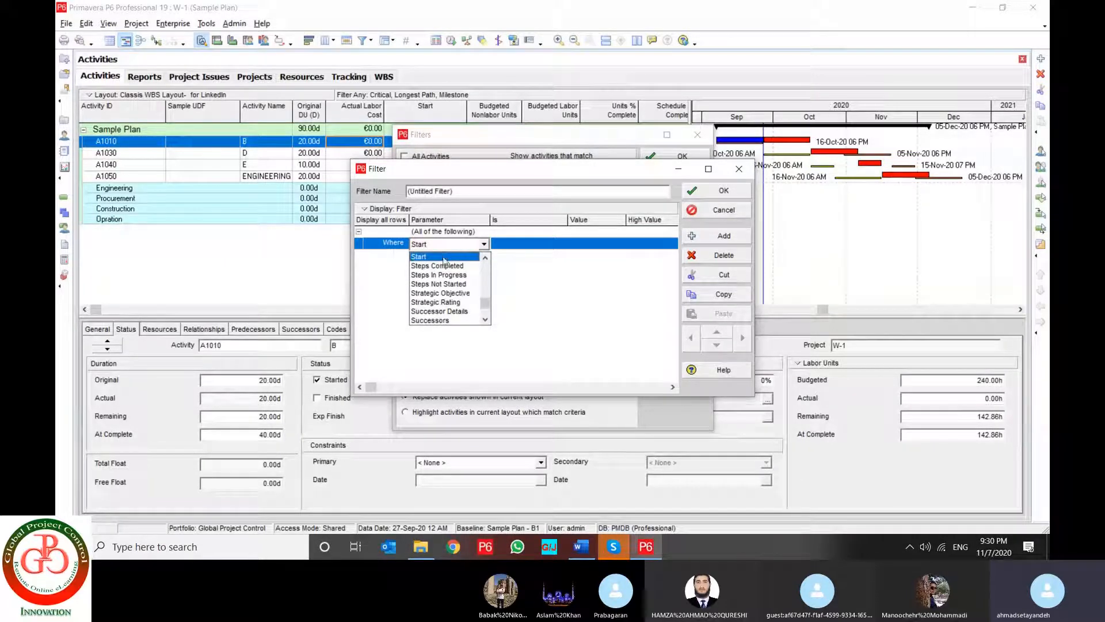
key(Return)
- Set the comparison of the new filter's Start condition to "is greater than"
click(525, 243)
click(525, 247)
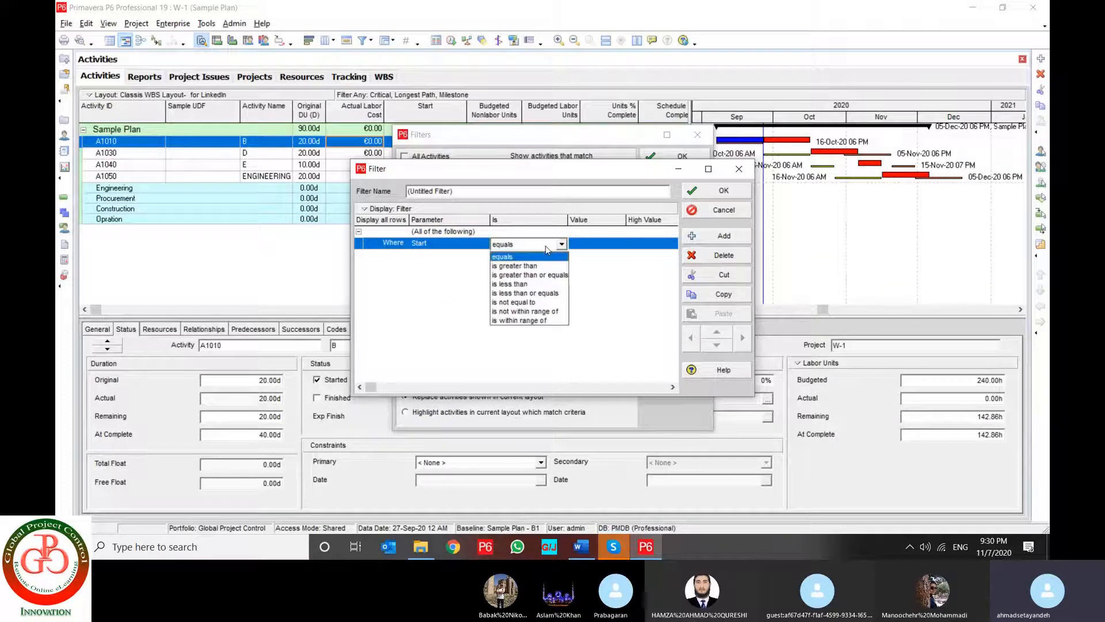
click(543, 264)
- Set the Start condition's value to the custom date 31-Oct-20 12 AM and save the new filter
click(591, 247)
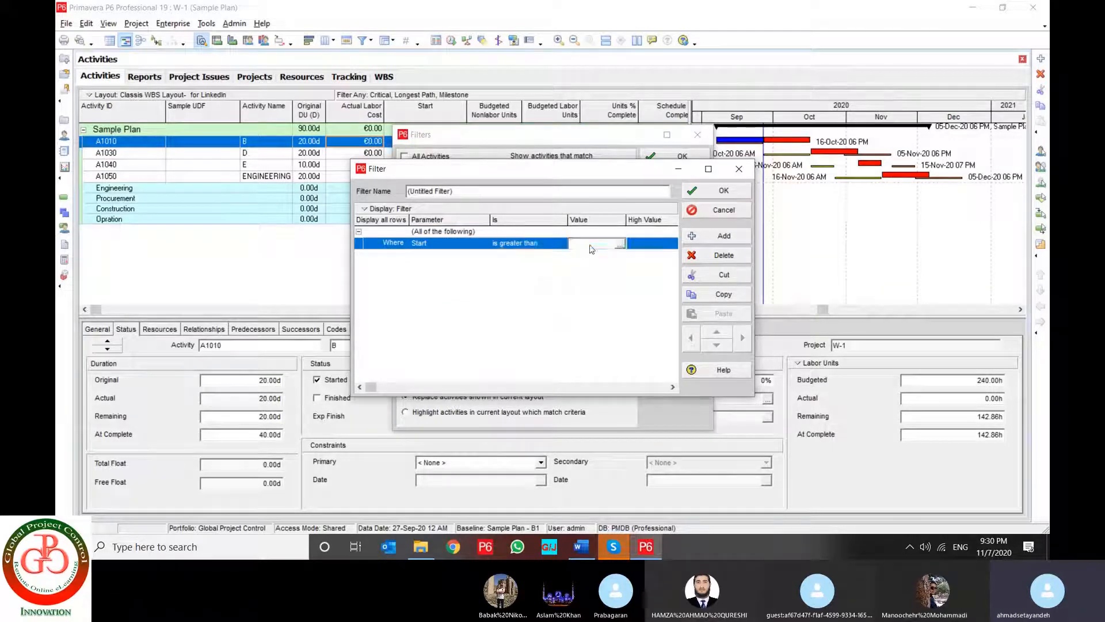
click(619, 244)
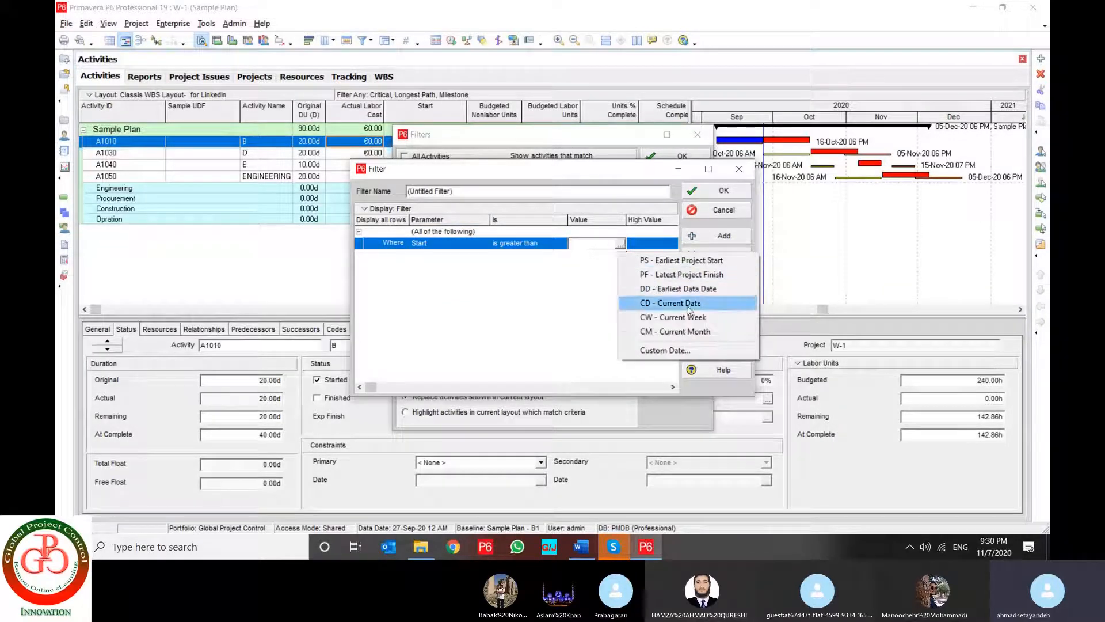
click(662, 350)
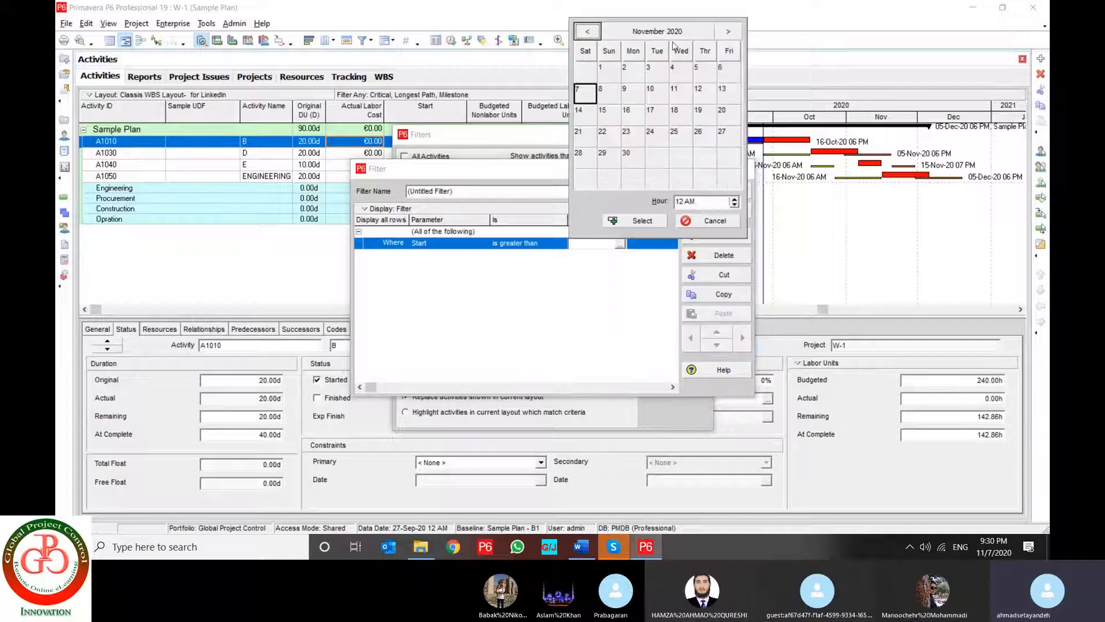
click(728, 31)
click(587, 31)
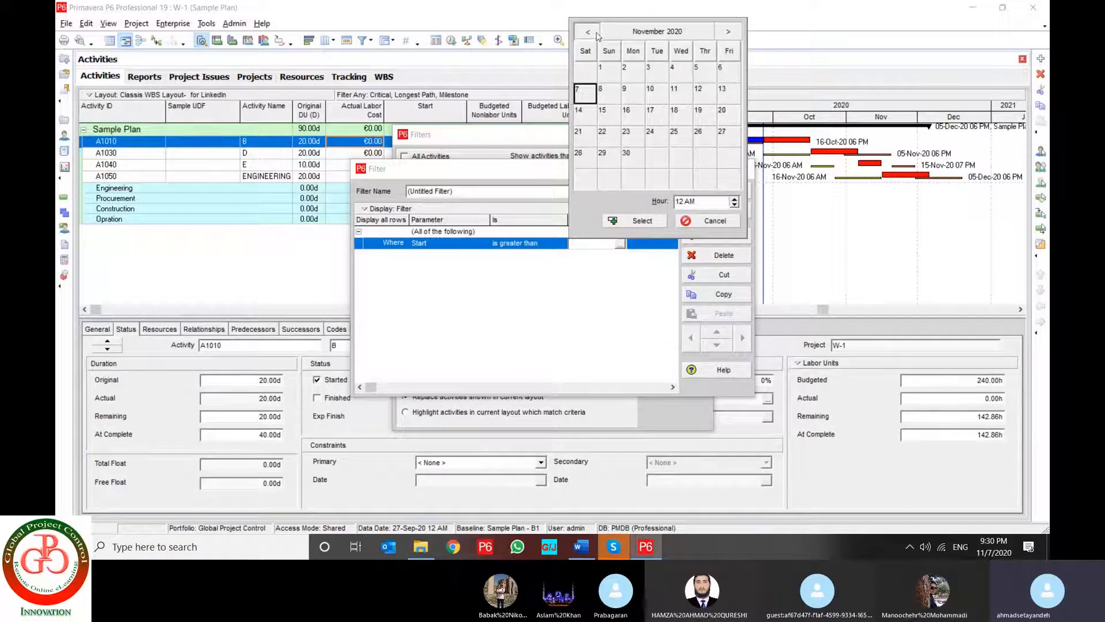
click(587, 31)
click(588, 32)
click(729, 32)
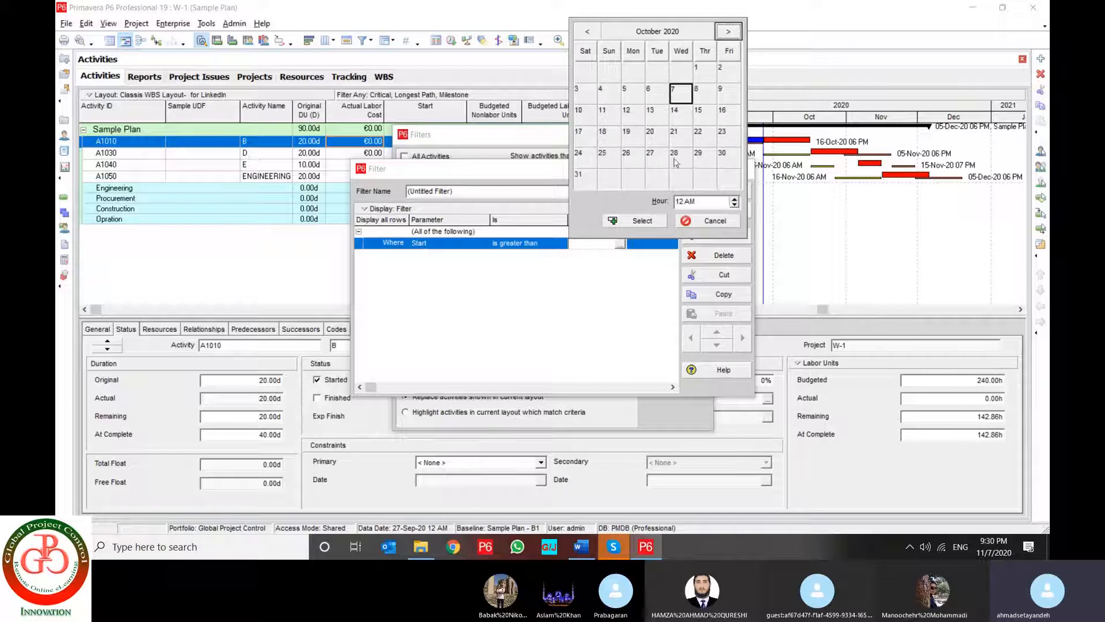
click(578, 174)
click(636, 220)
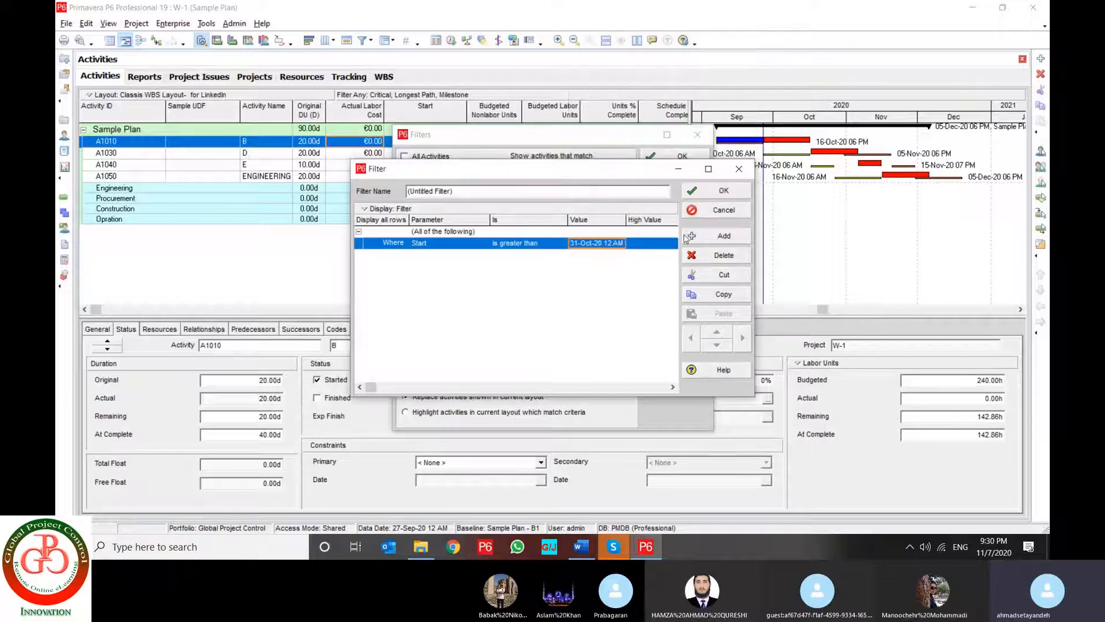
click(725, 192)
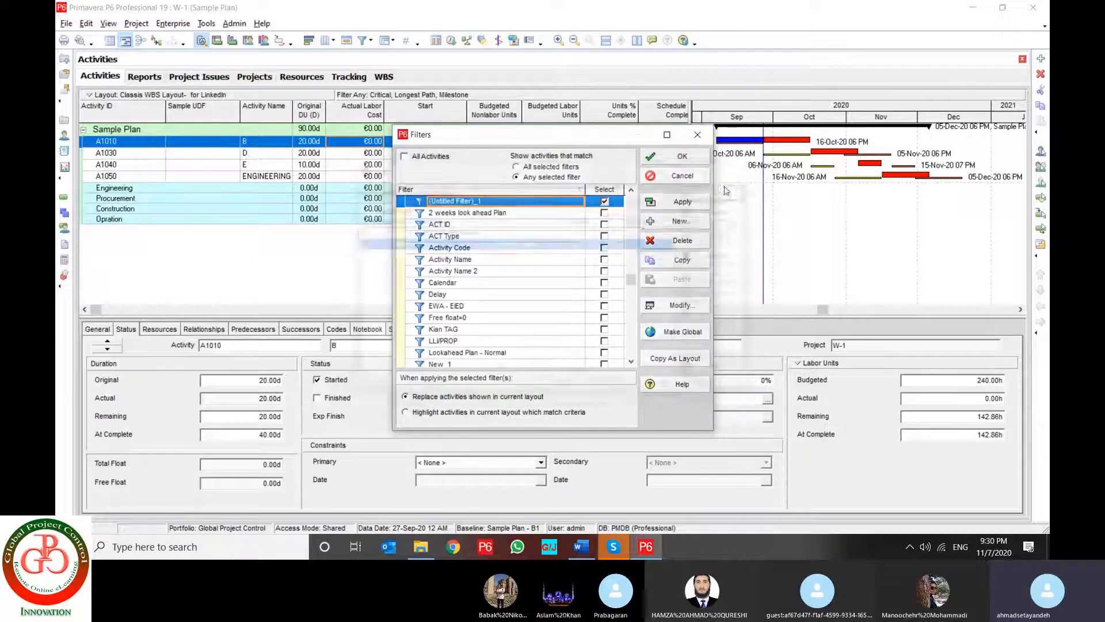
- Apply the new untitled filter with the selected ones, and reapply them with matching set to all selected filters
click(681, 202)
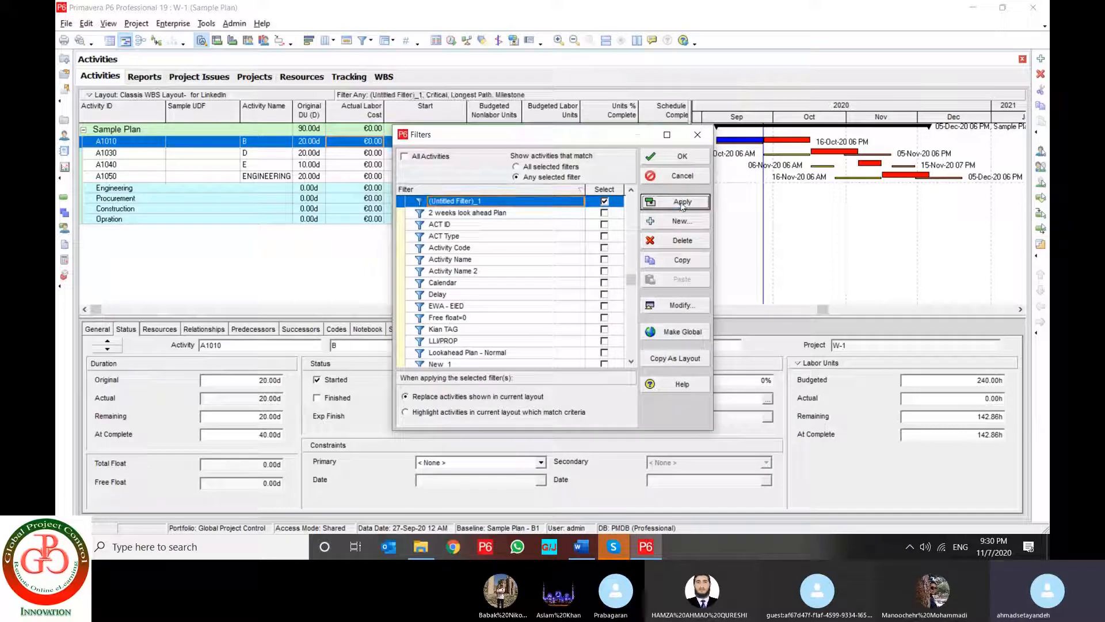
click(572, 212)
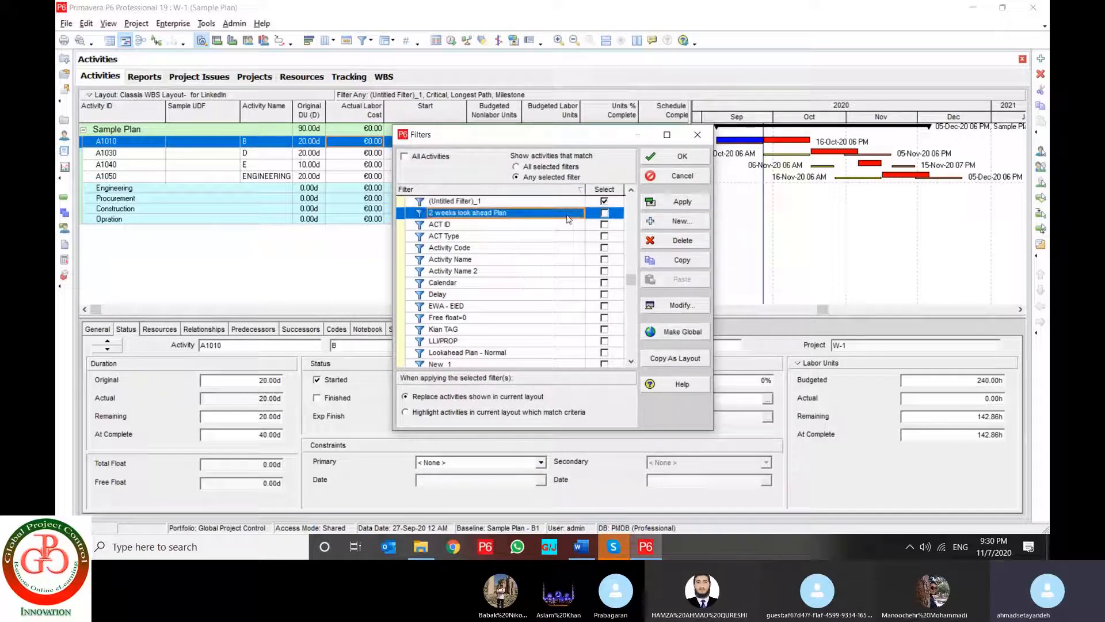
double_click(567, 207)
scroll(591, 225, up, 2)
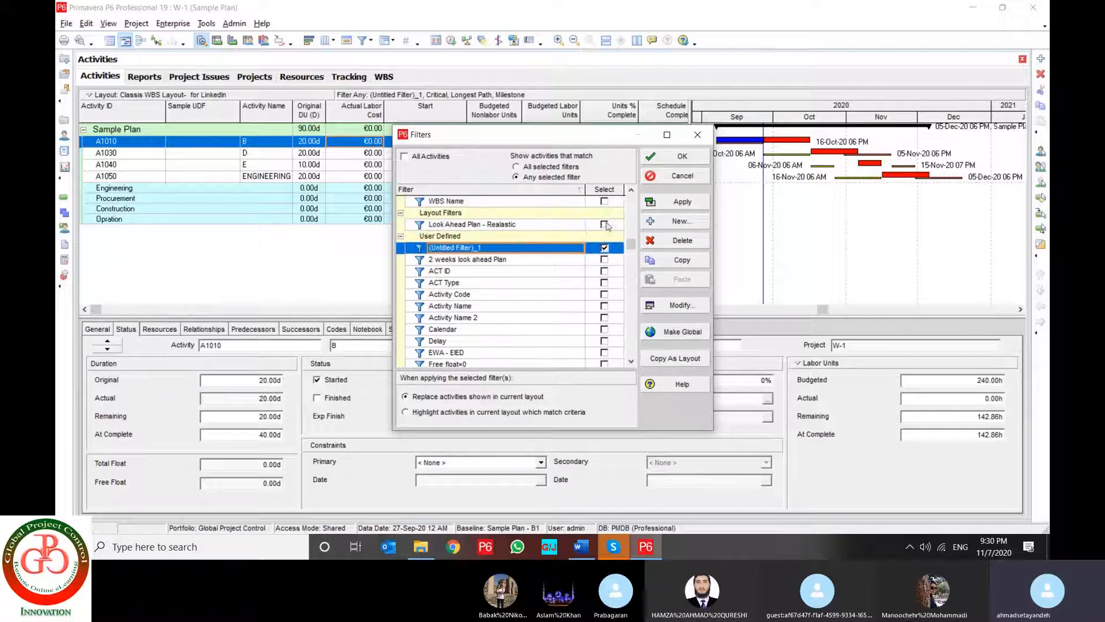
click(547, 167)
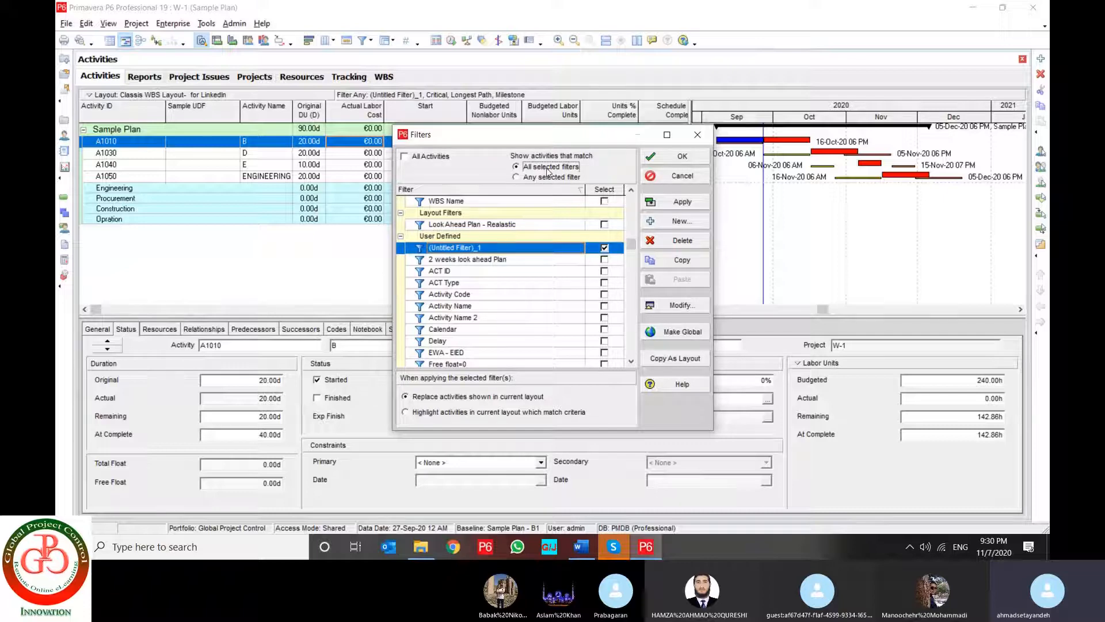
click(679, 201)
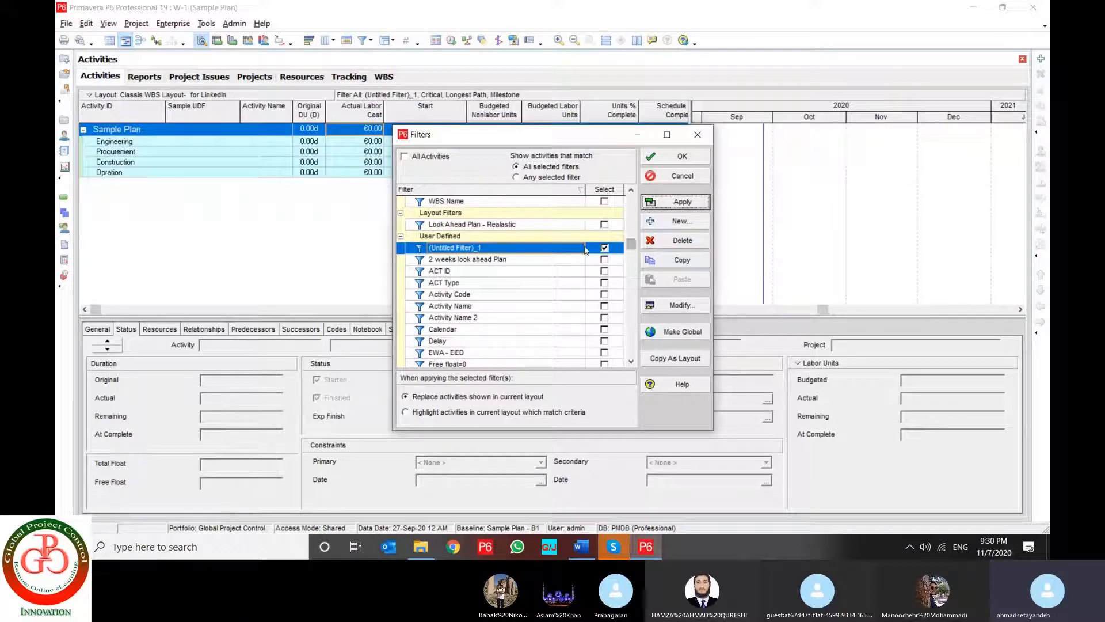
- Modify the untitled filter so its Start value is the custom date 30-Sep-20 12 AM, and save it
click(670, 307)
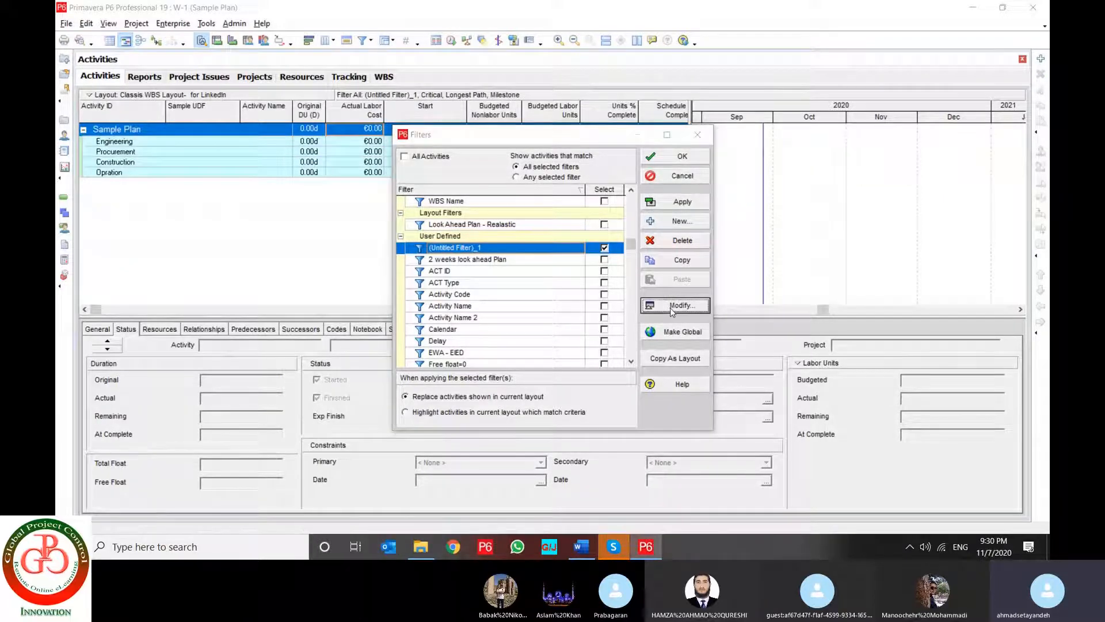
click(607, 244)
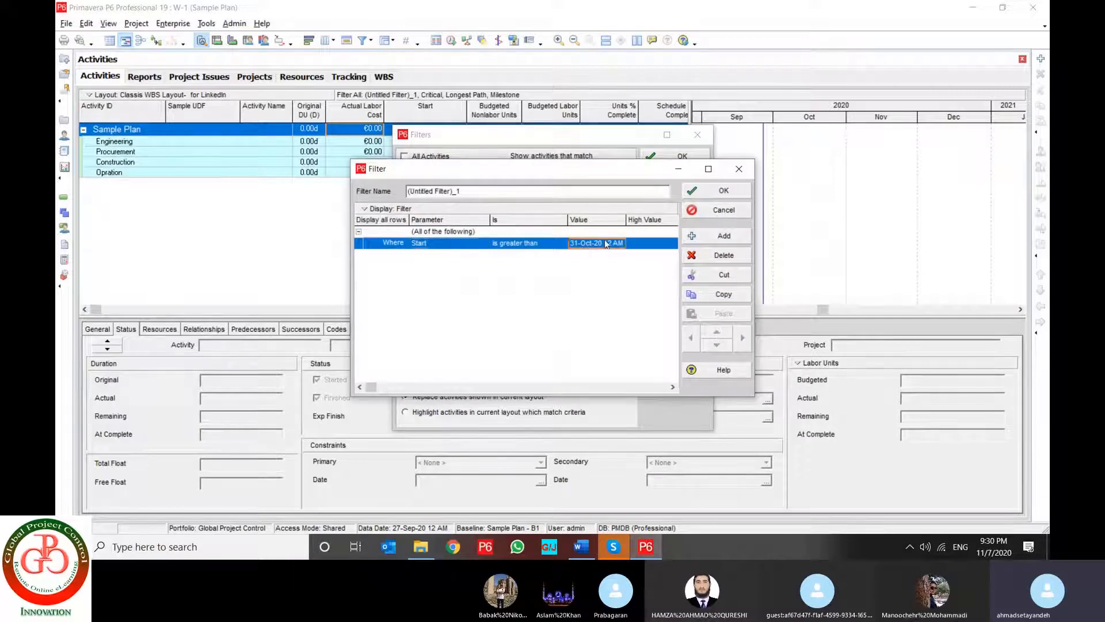
click(606, 244)
click(620, 244)
click(641, 351)
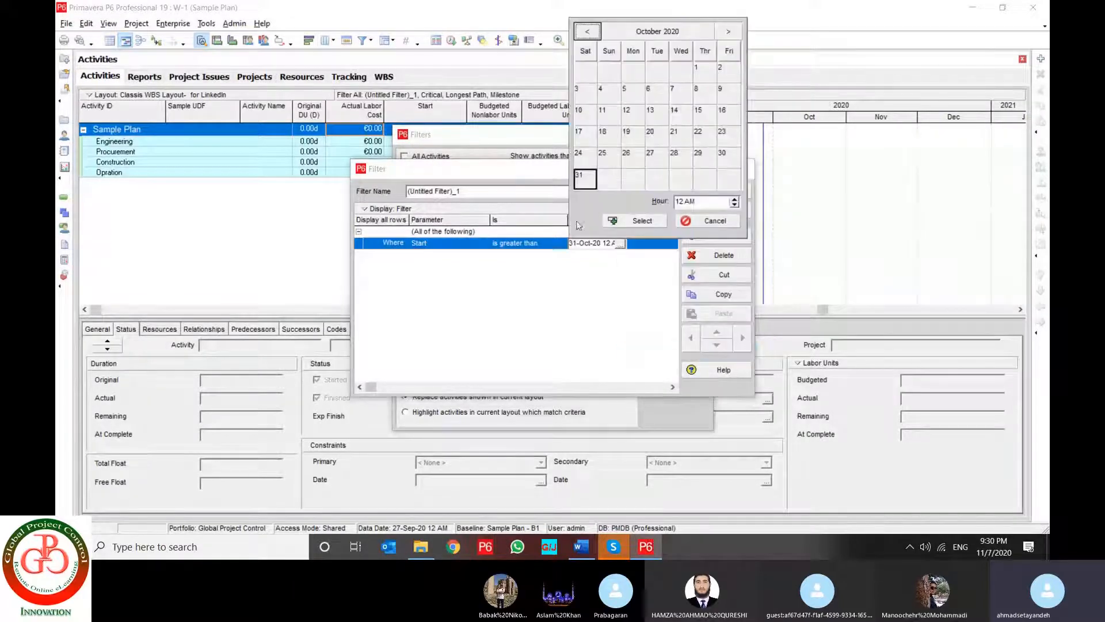
click(587, 31)
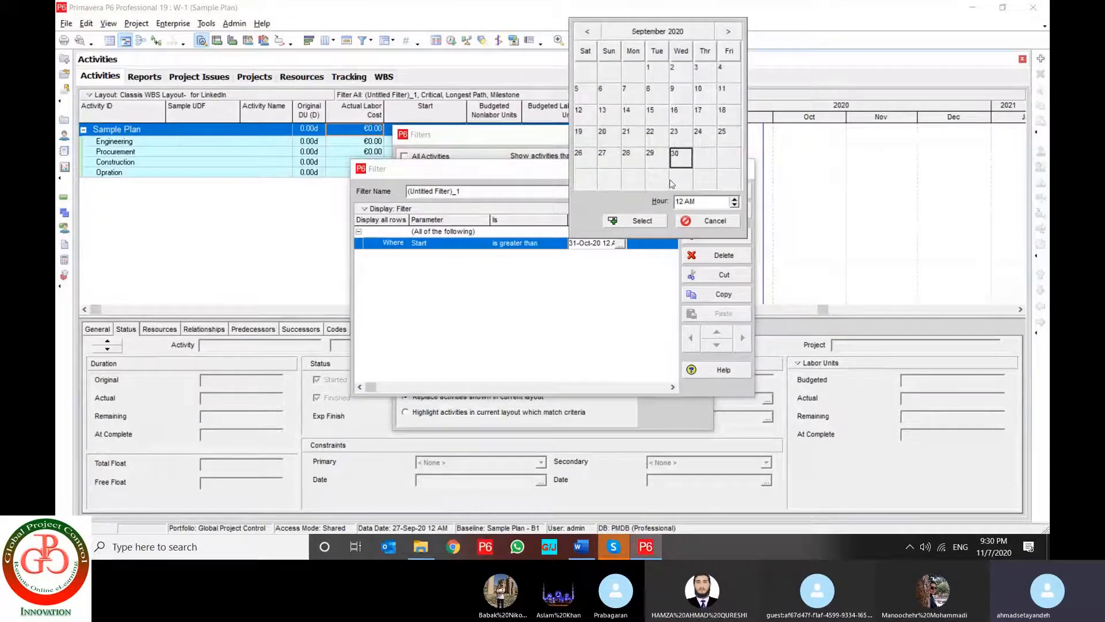
click(642, 219)
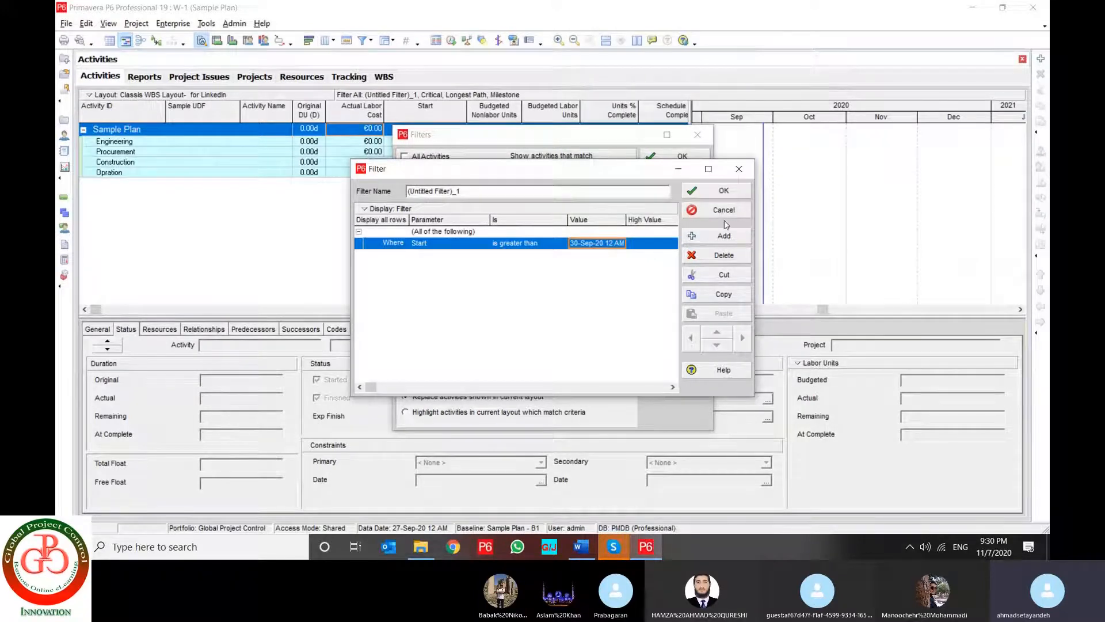
click(723, 196)
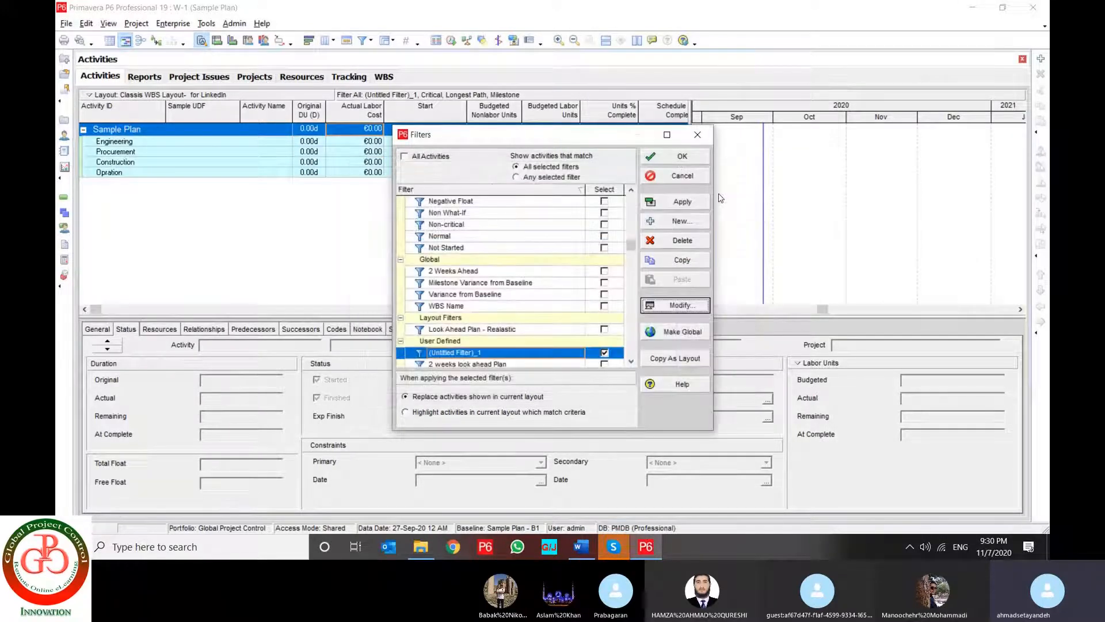
- Reapply the selected filters and check the untitled filter's Start condition without changing it
click(683, 201)
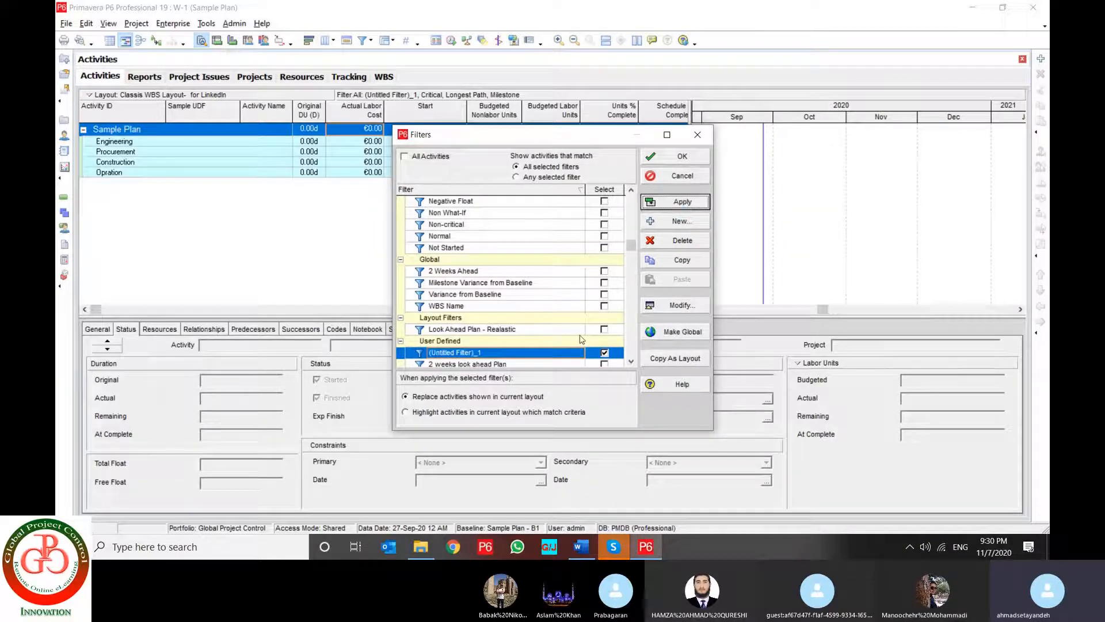
click(665, 305)
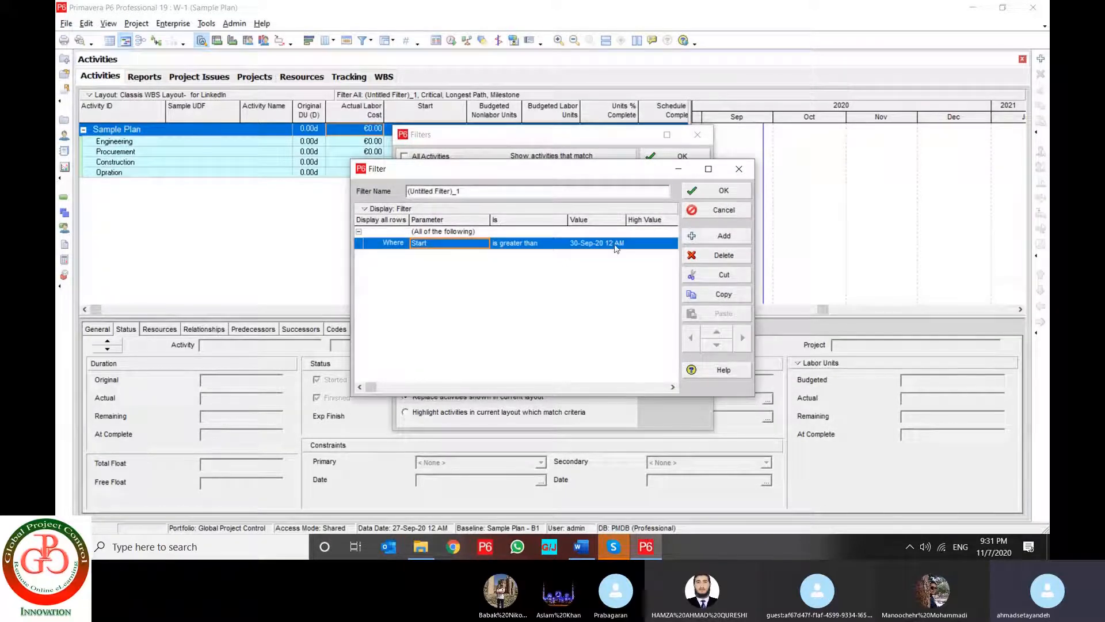
click(719, 210)
- Clear the filters to show all activities, and check the start dates of activities A1030 and A1040
click(404, 156)
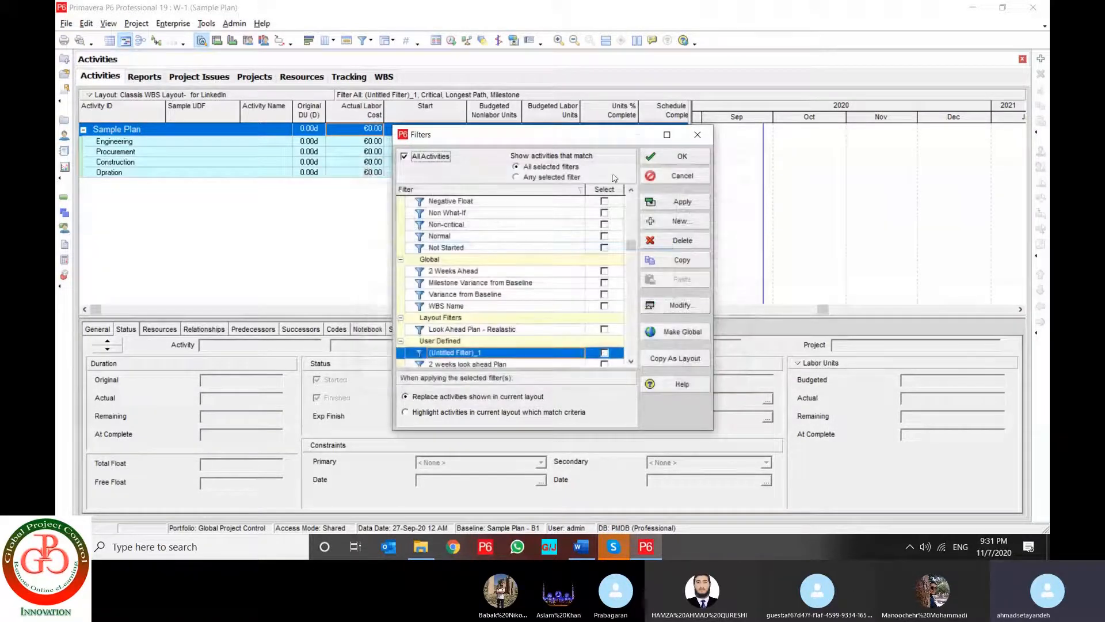
click(682, 201)
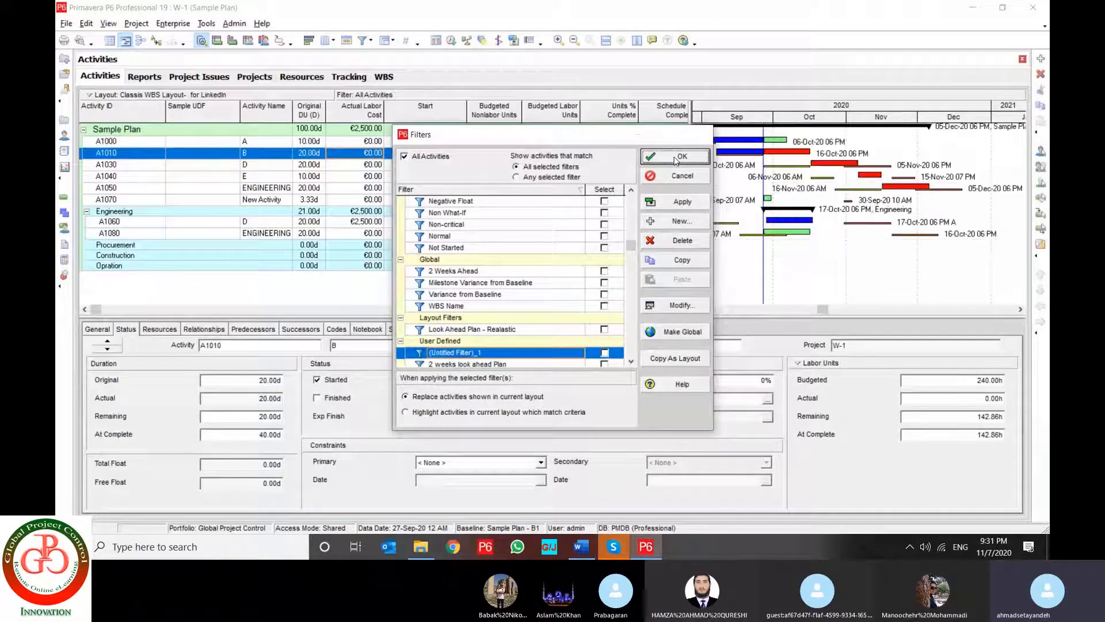
click(676, 158)
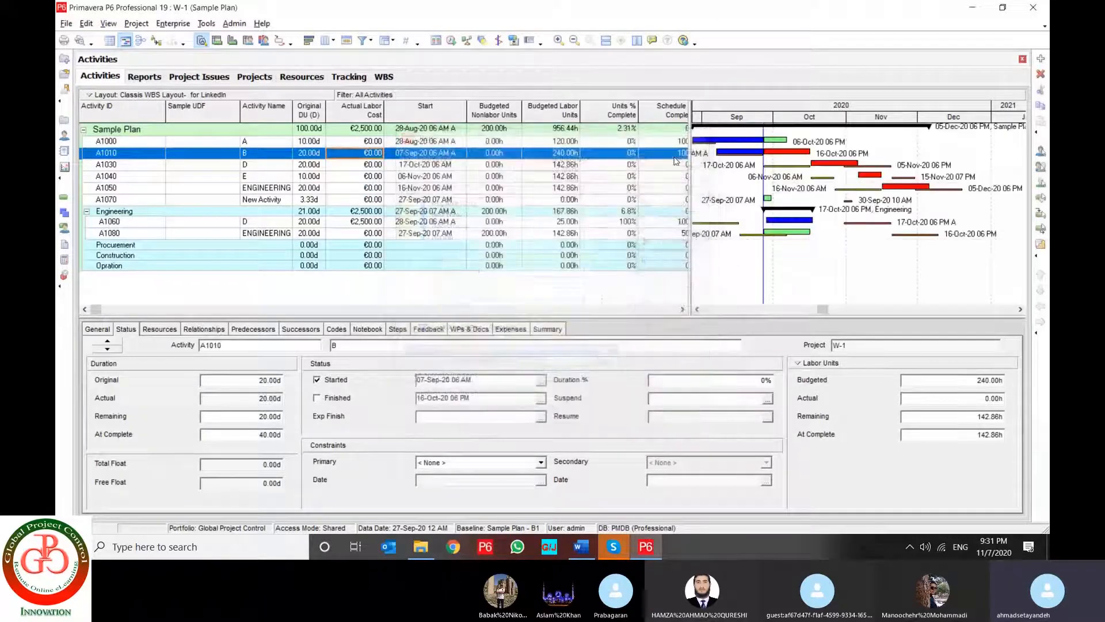
click(448, 165)
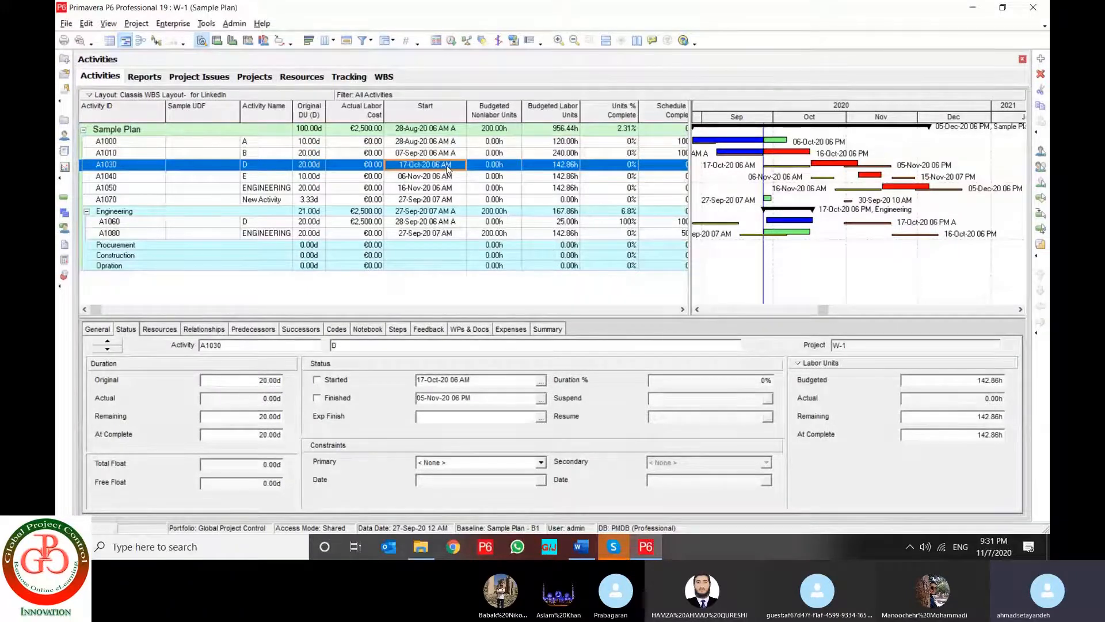
click(871, 177)
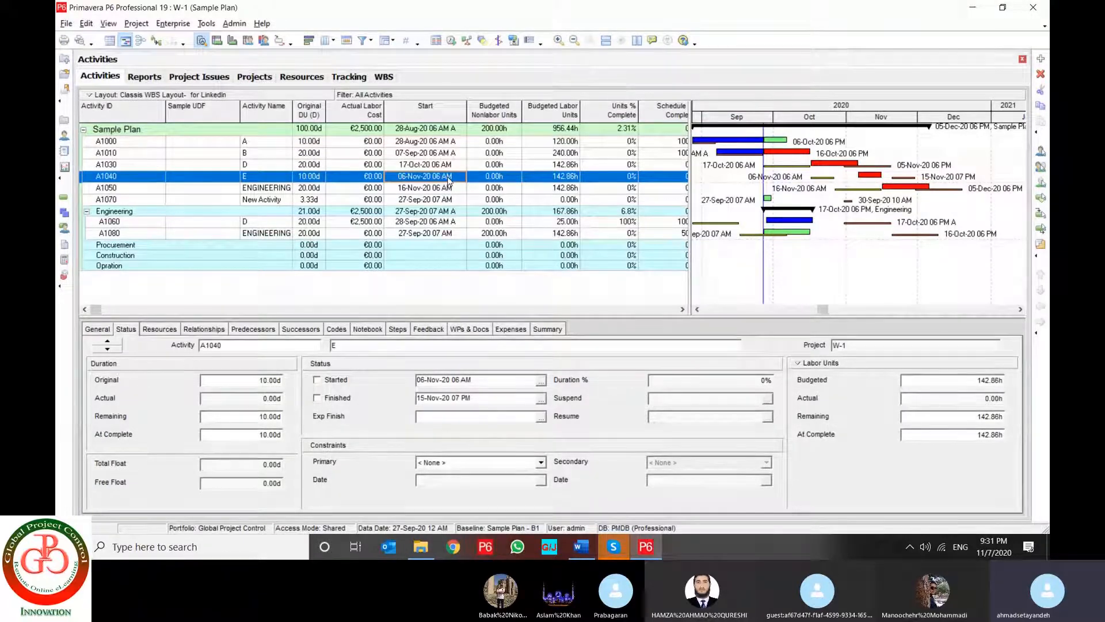
- Modify the untitled filter so its Start value is DD - Earliest Data Date, and save it
click(362, 40)
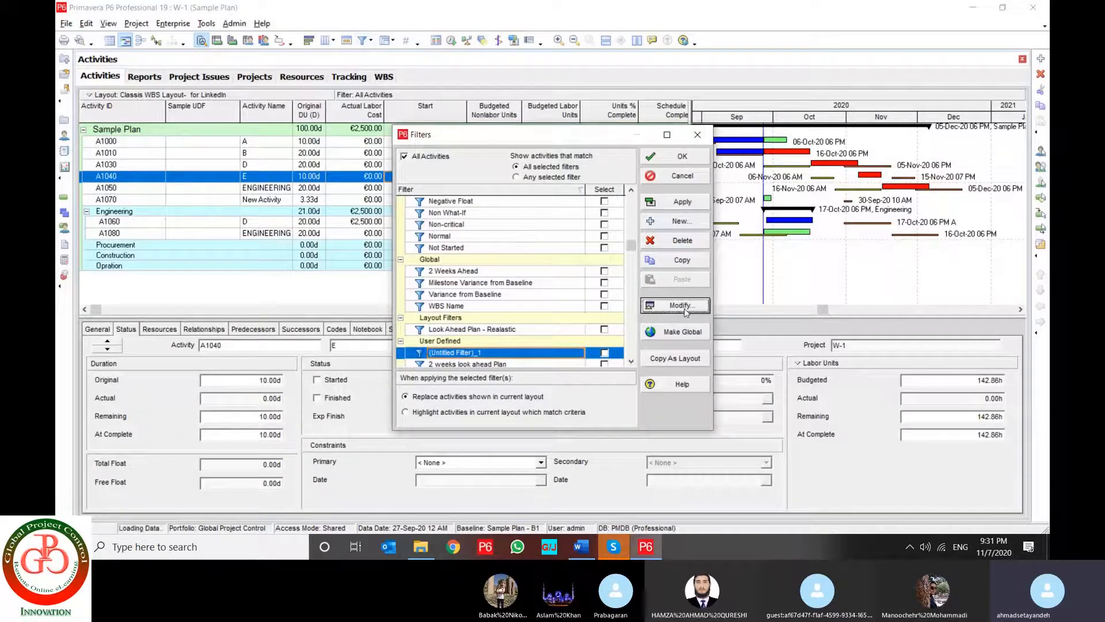
click(670, 312)
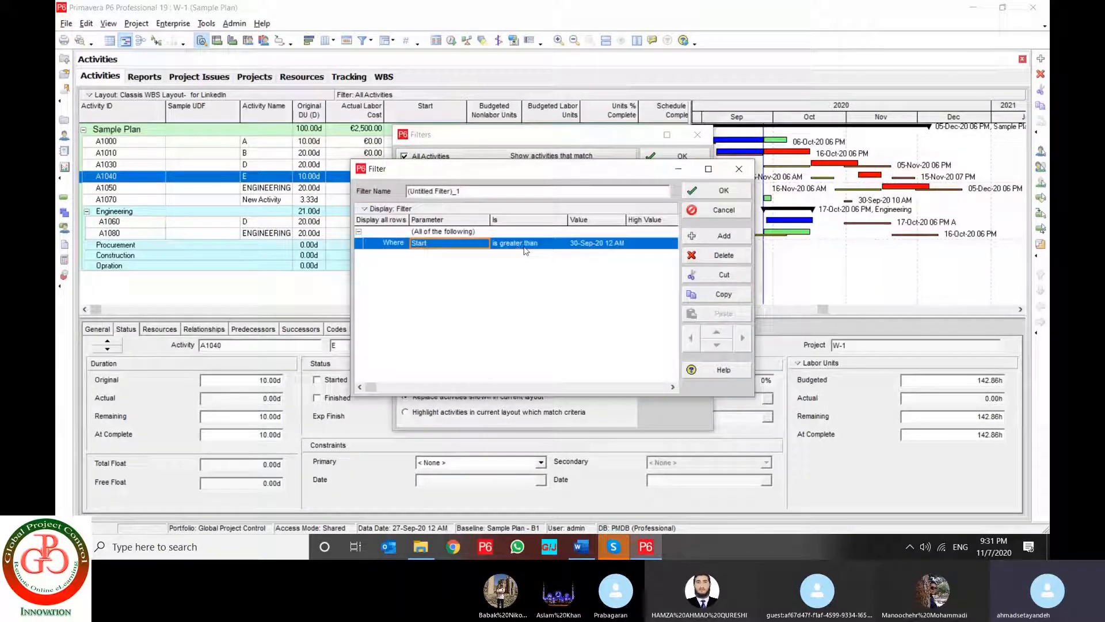
click(614, 244)
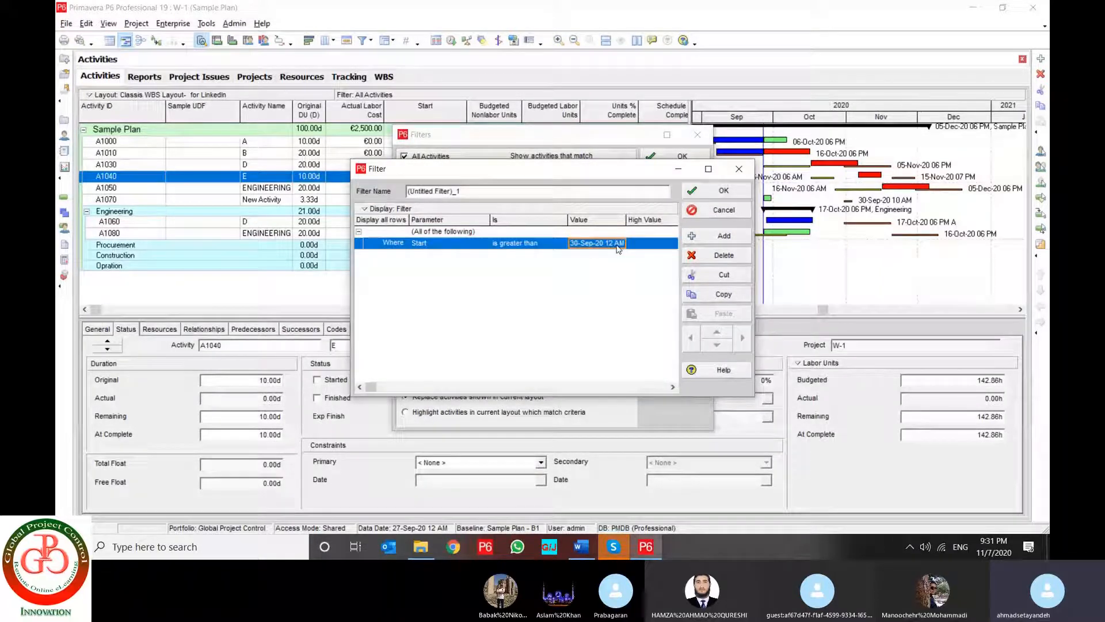
click(614, 244)
click(620, 243)
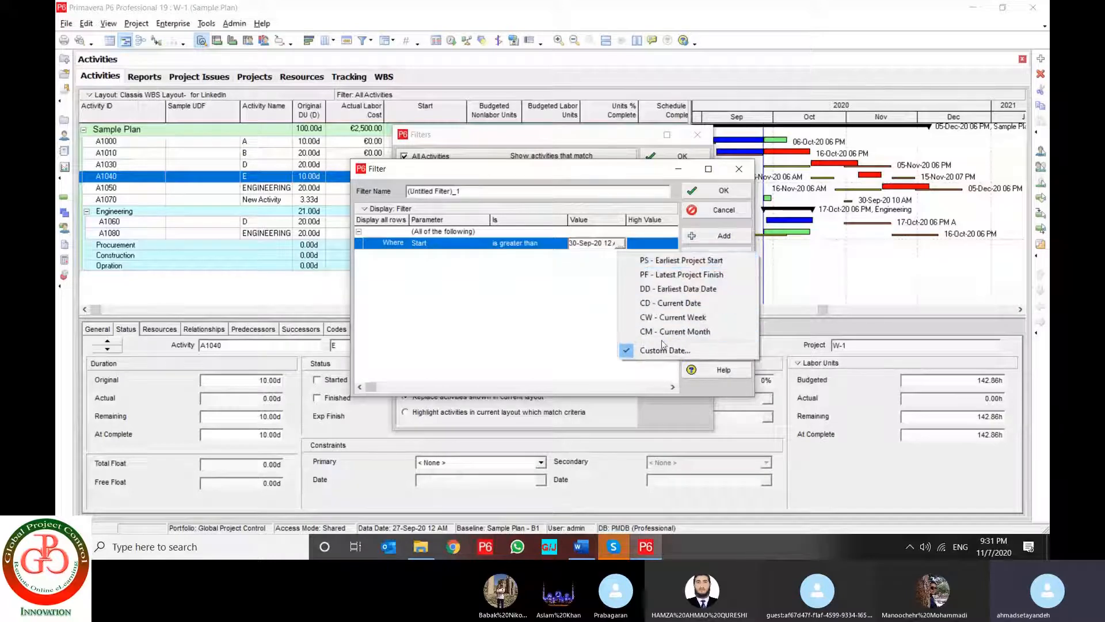
click(674, 289)
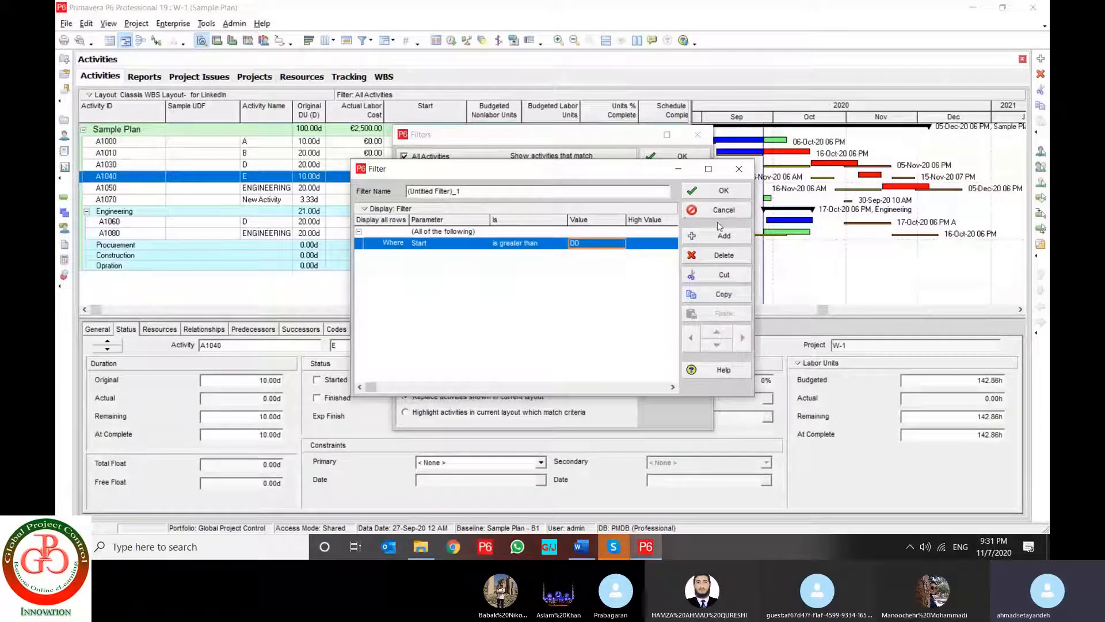
click(715, 191)
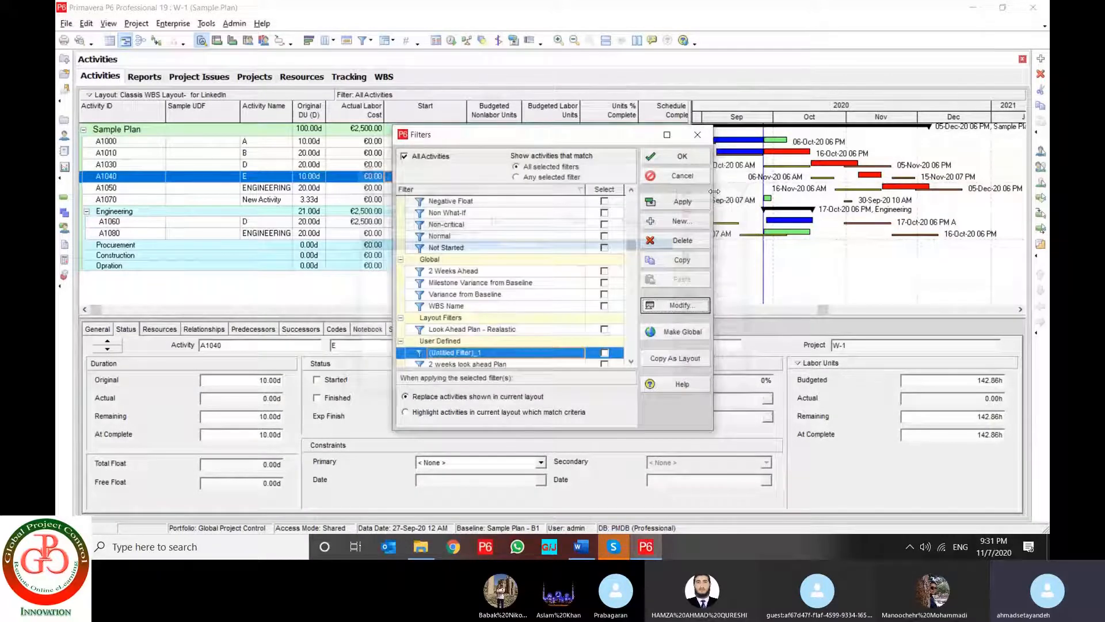
- Apply only the user-defined untitled filter to the activity layout and close the filter list
click(678, 199)
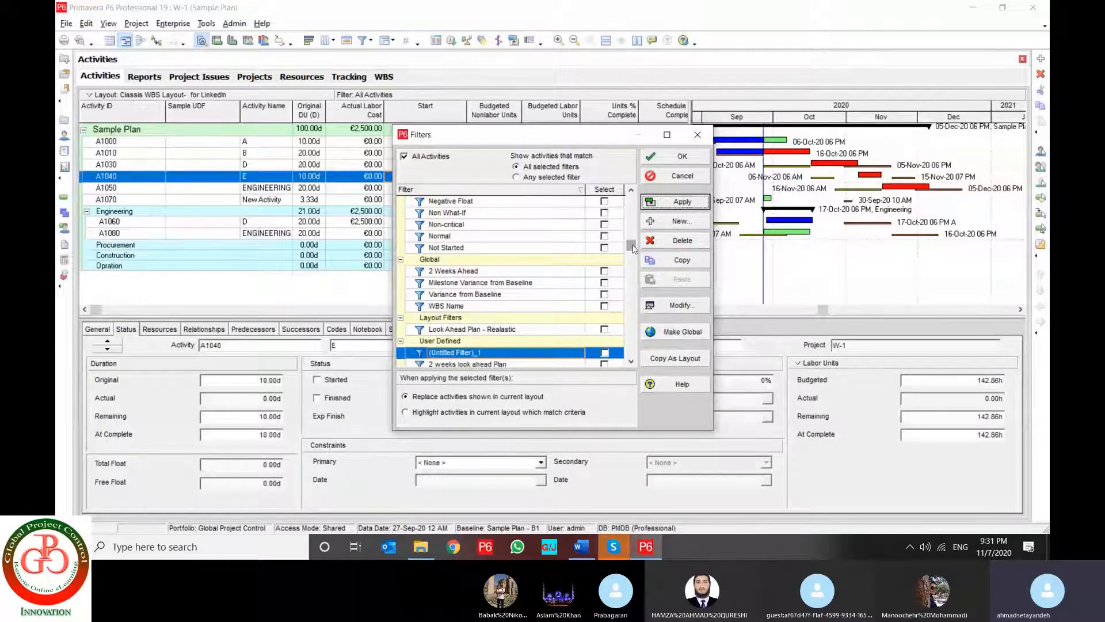
drag(633, 248, 630, 269)
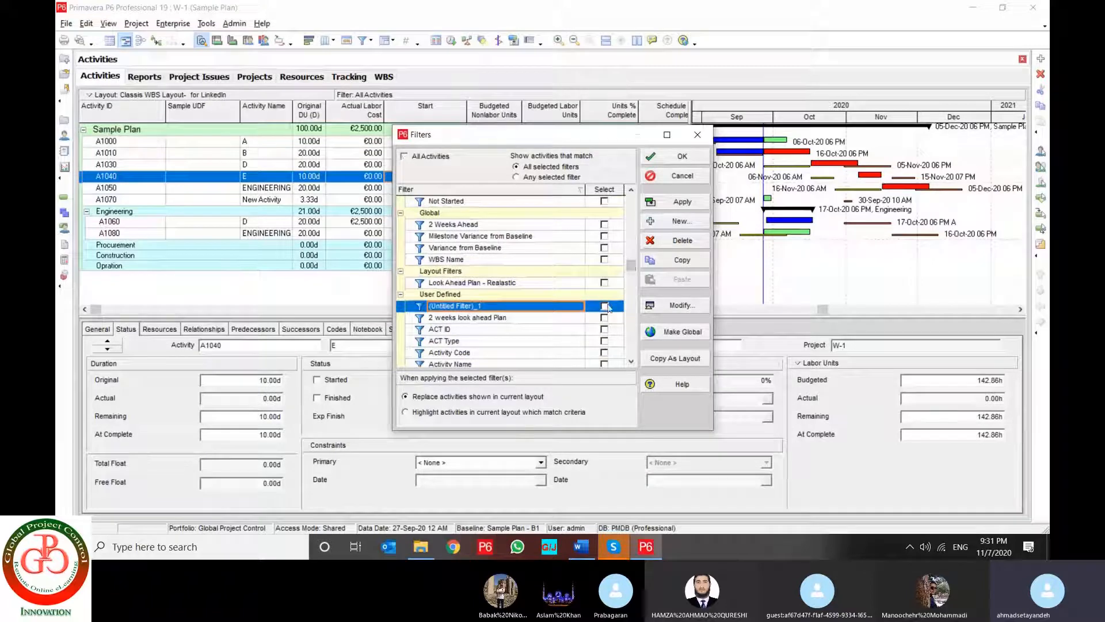
click(604, 306)
click(679, 202)
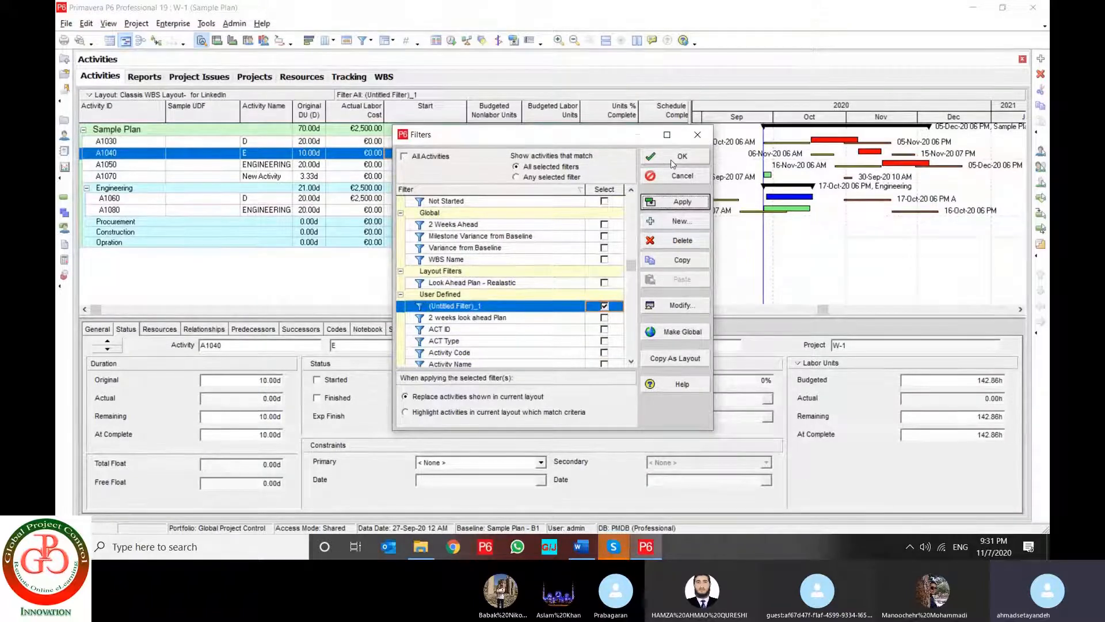
click(674, 163)
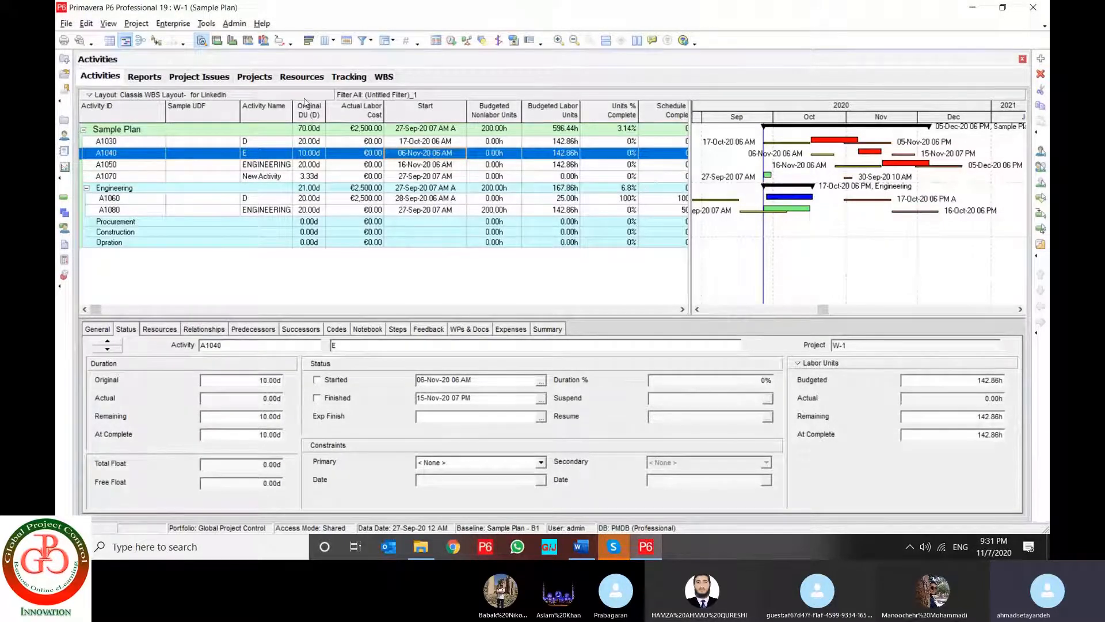
- Set the untitled filter's Start value to the custom date 14-Nov-20 12 AM, save it and reapply the filter
click(362, 40)
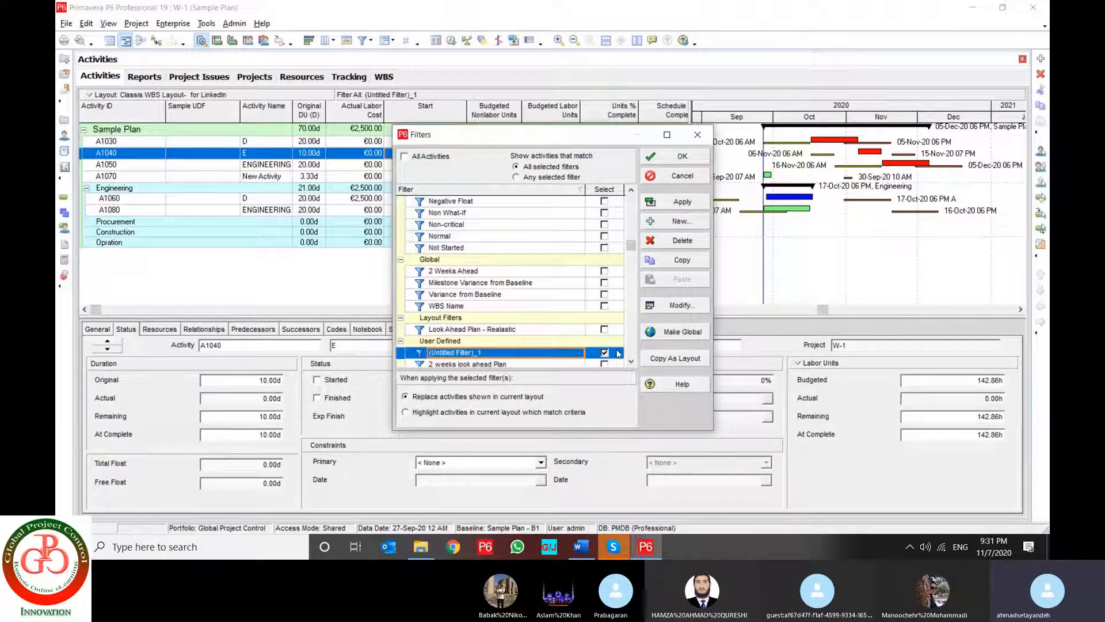
scroll(593, 339, down, 2)
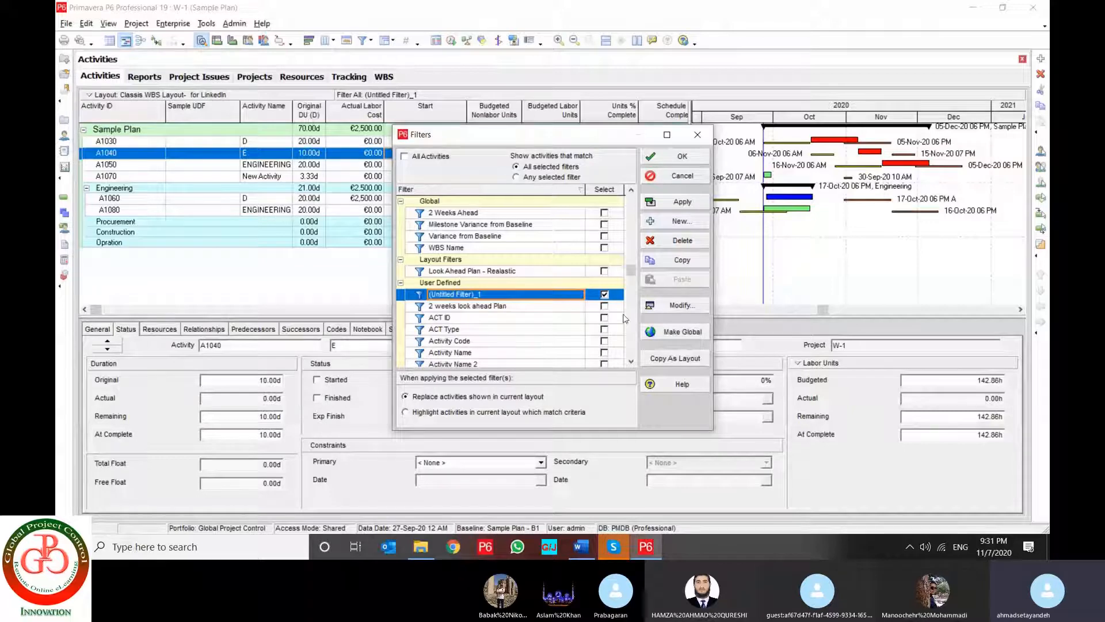
click(669, 308)
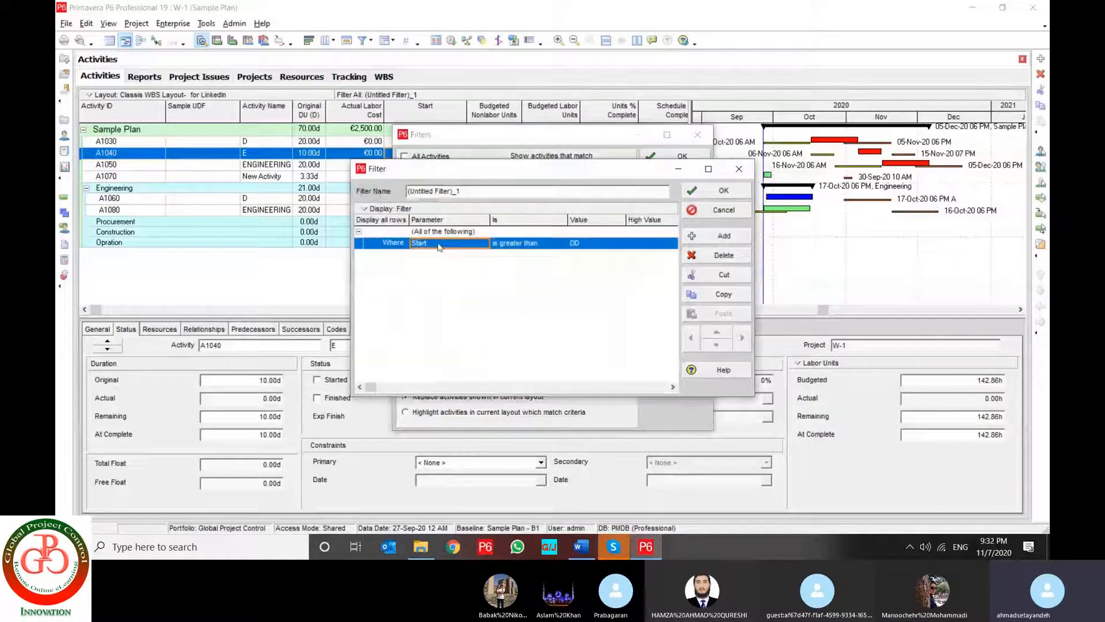
click(609, 247)
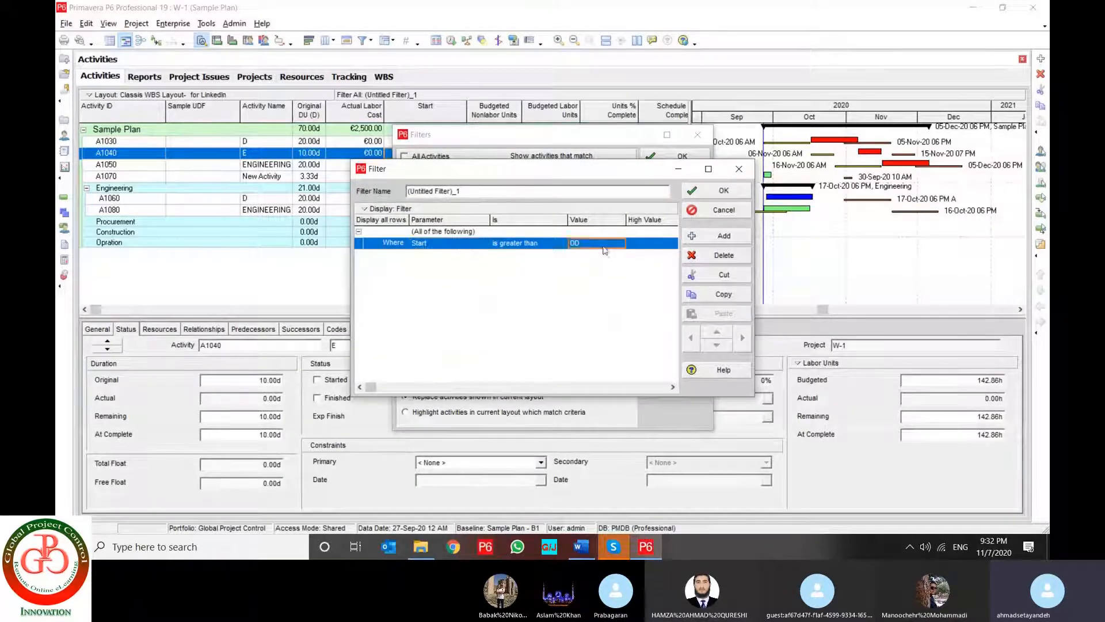
click(620, 244)
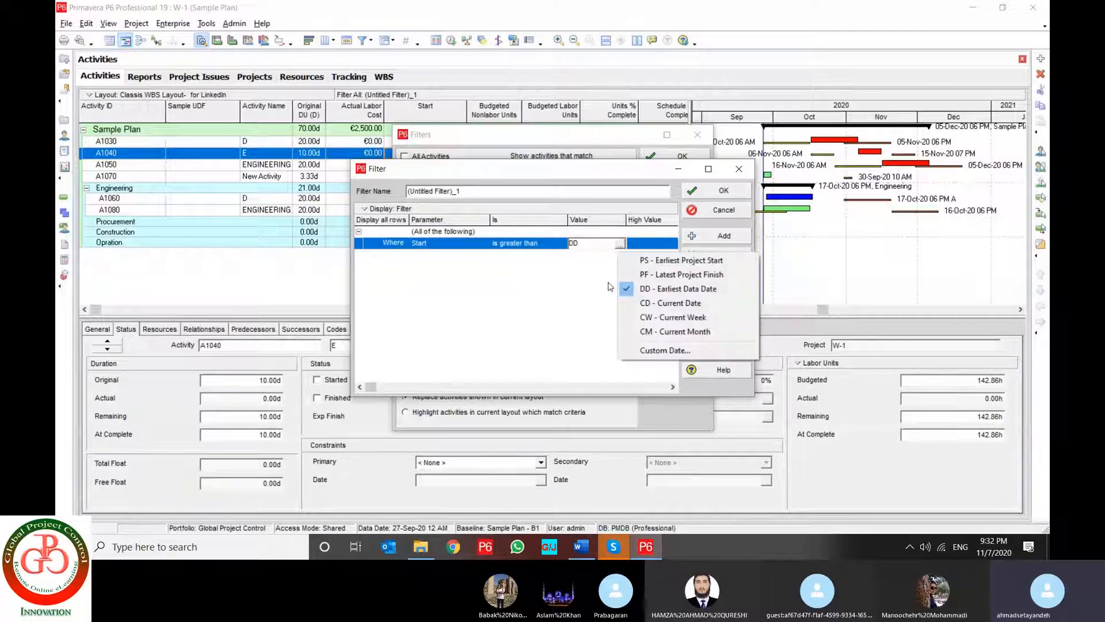
click(645, 350)
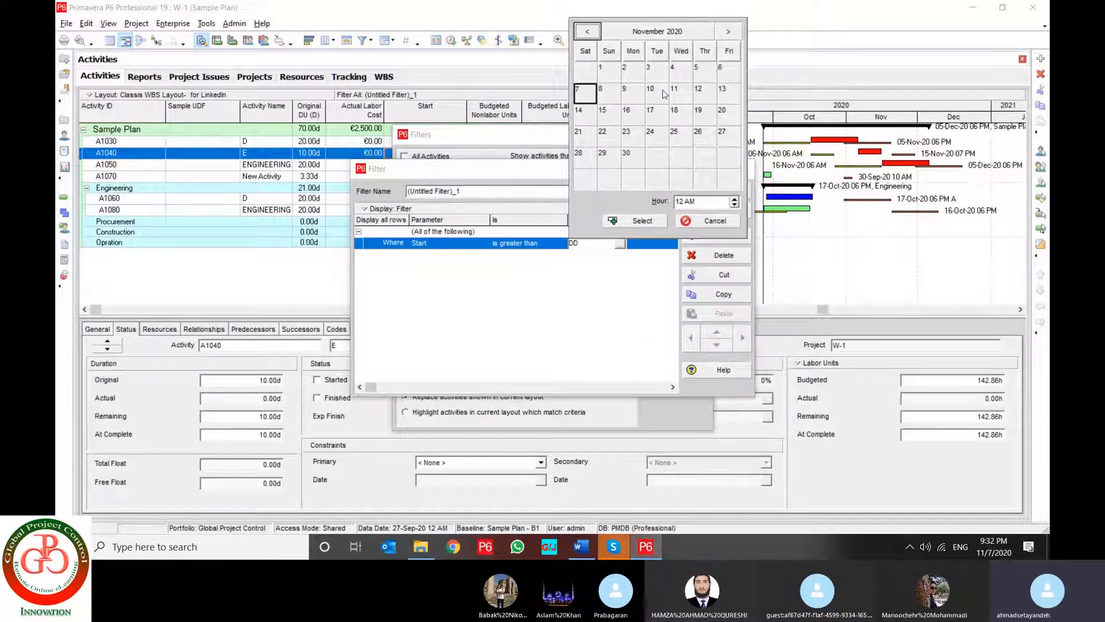
click(579, 111)
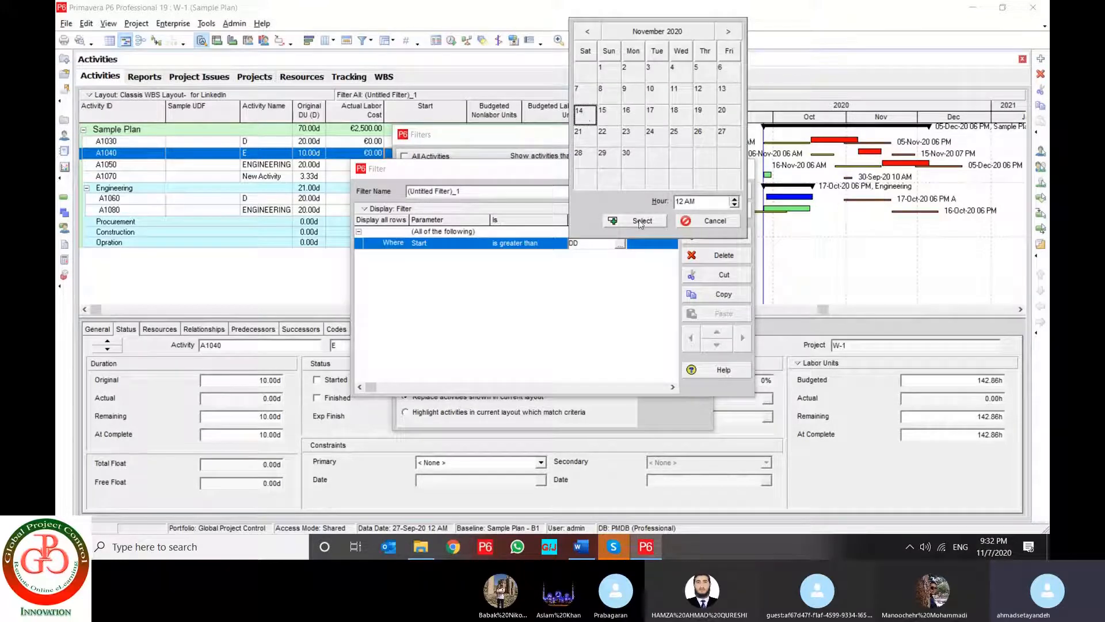
click(639, 221)
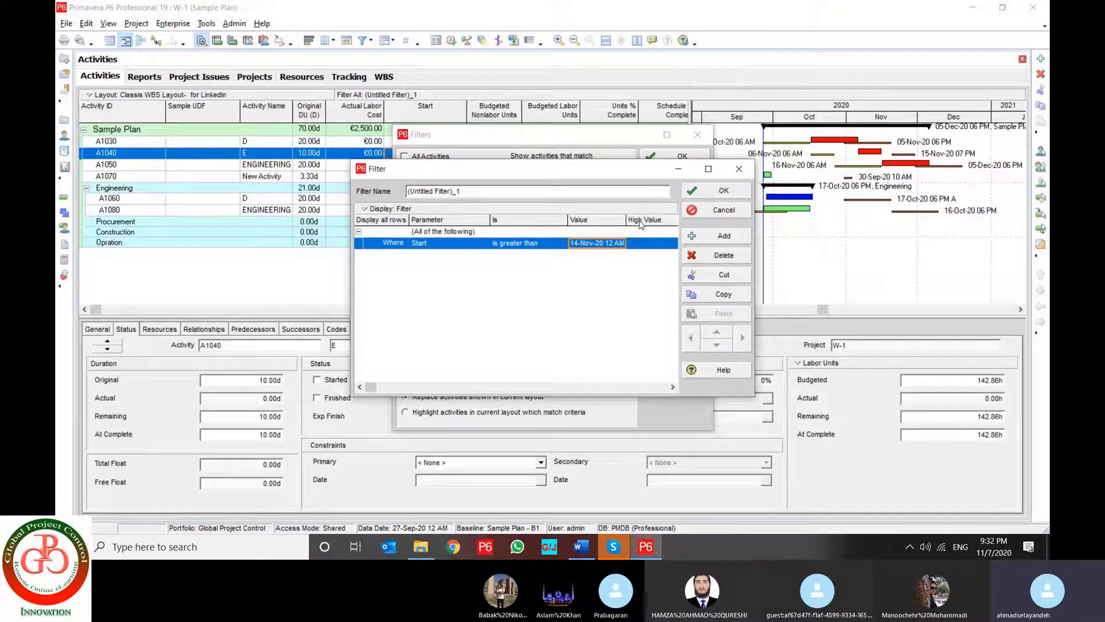
click(709, 192)
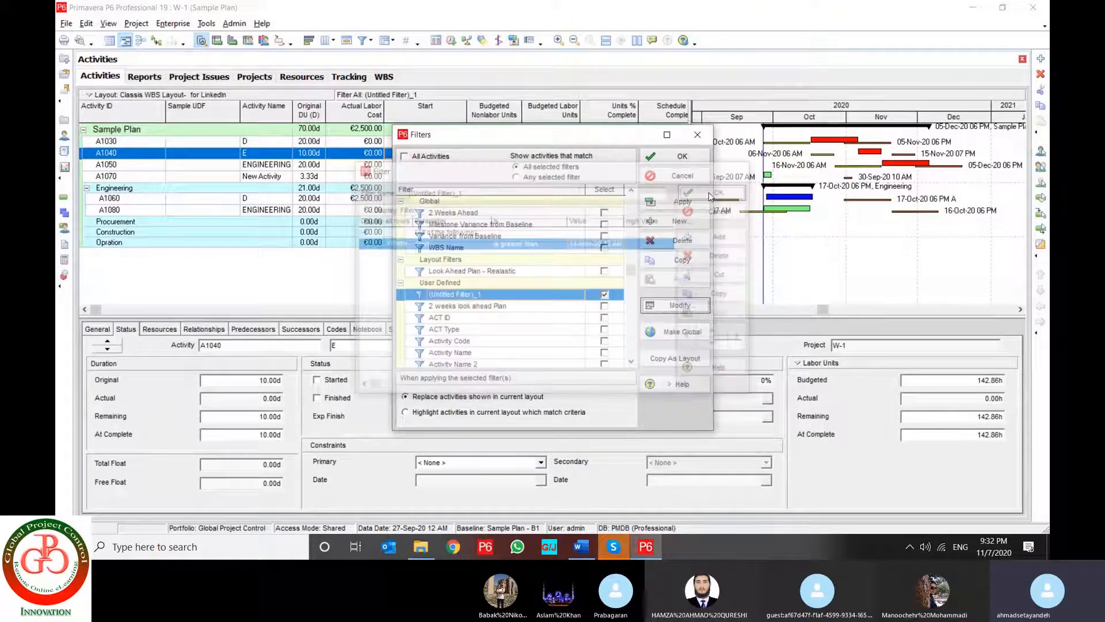
click(680, 201)
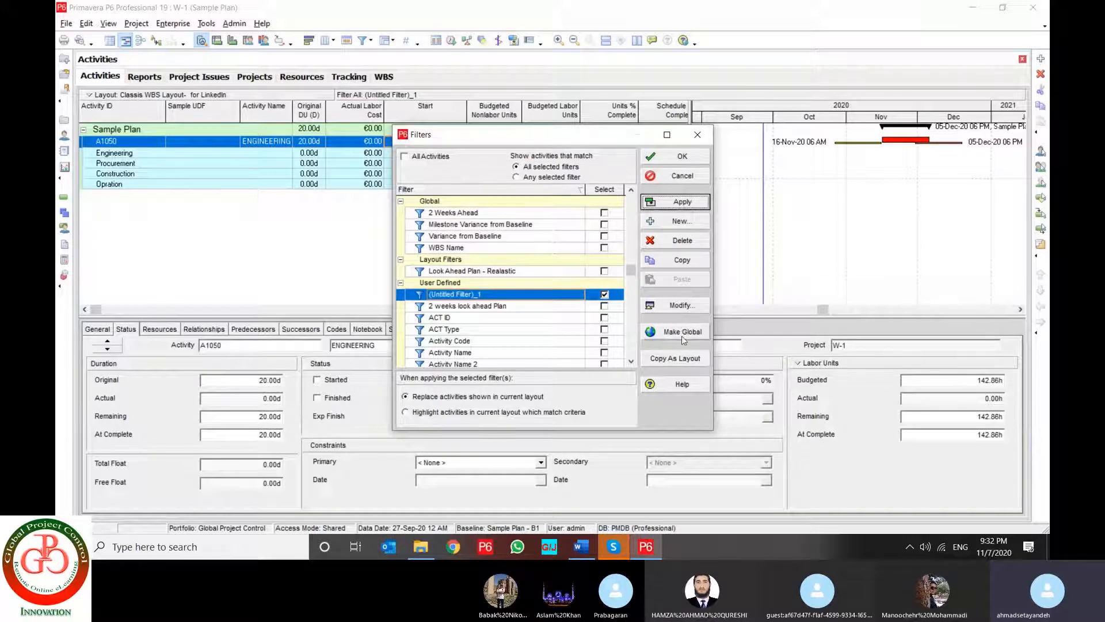
- Rename the untitled filter as Sample Webinar Filter and save it
double_click(465, 295)
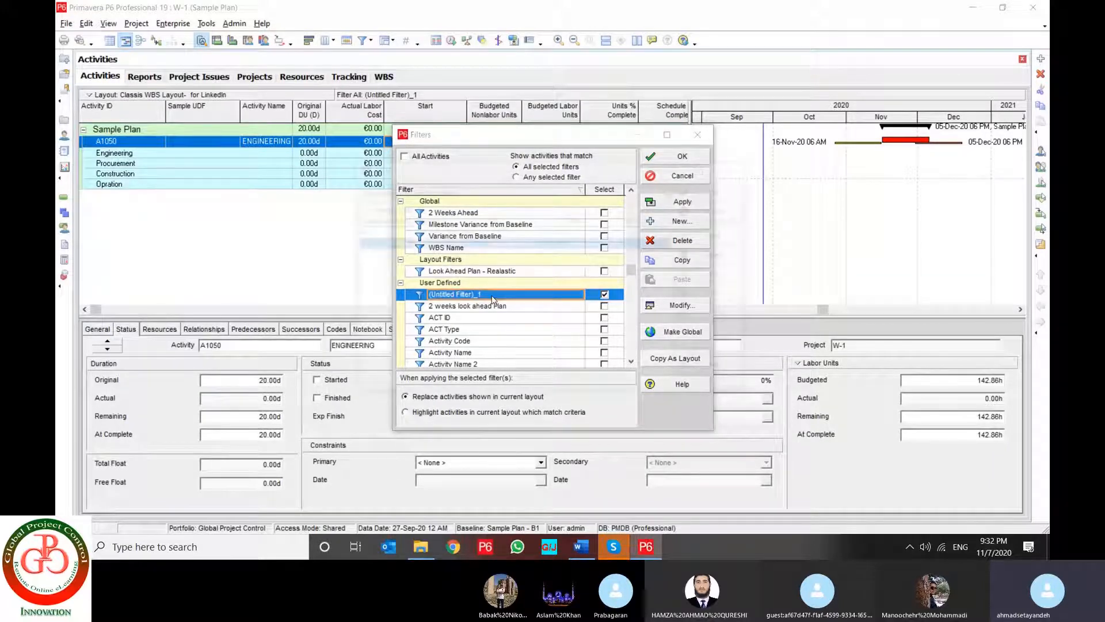
double_click(466, 191)
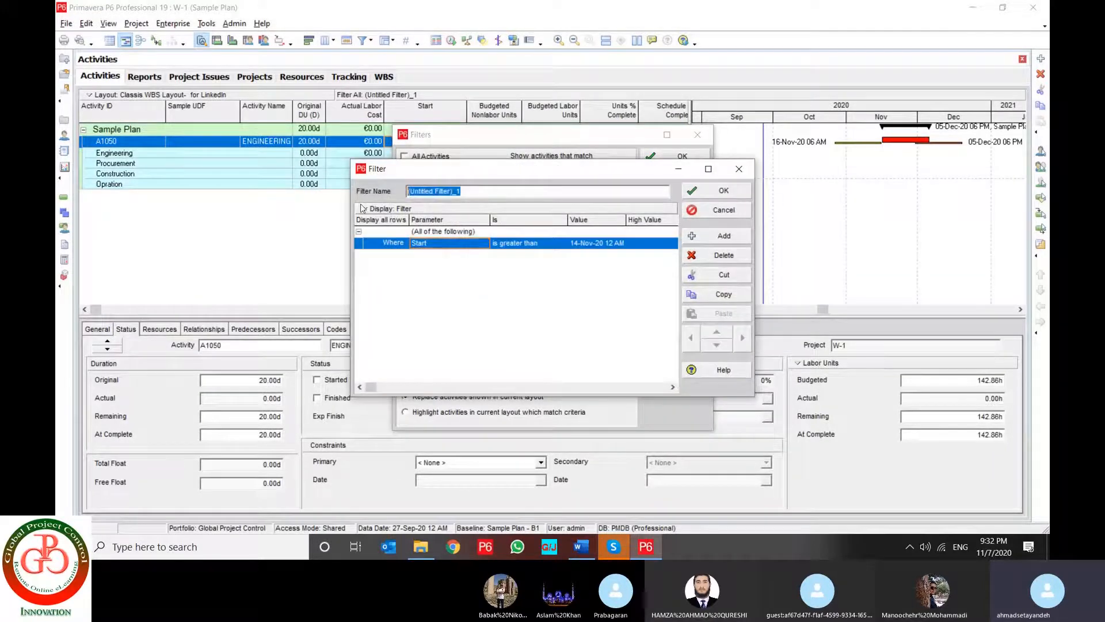
text(Sample )
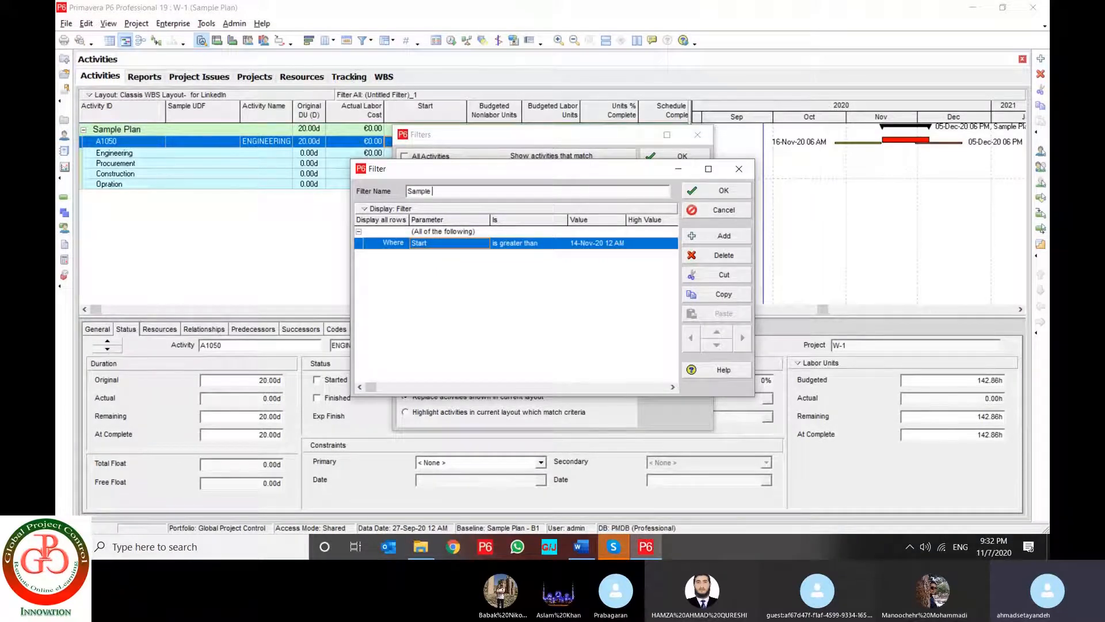
text(Webinar Filter)
key(Insert)
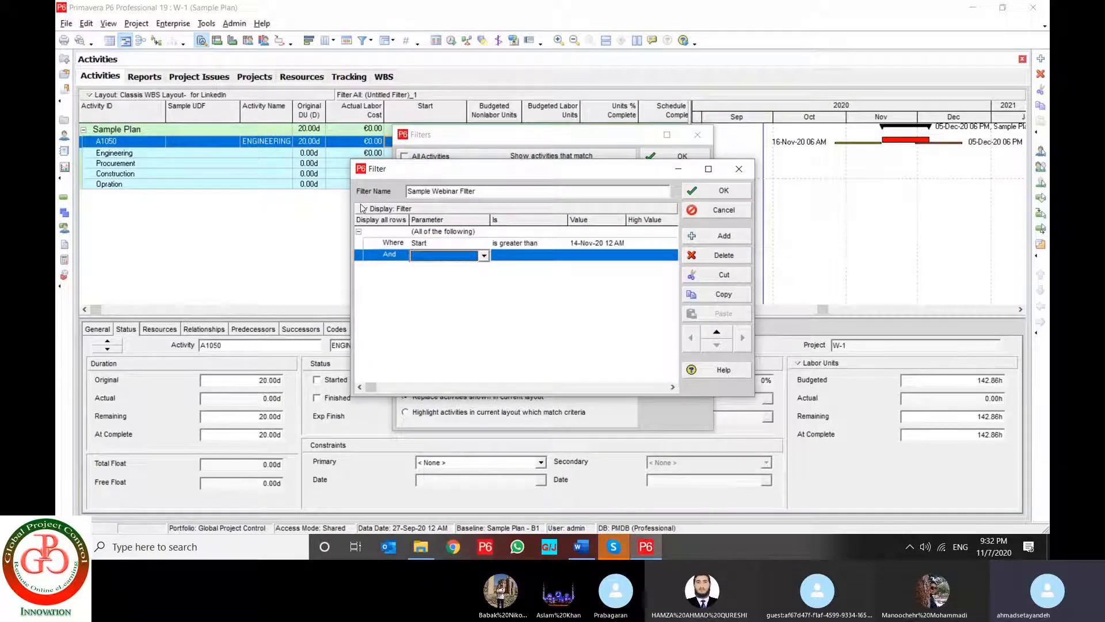
click(717, 191)
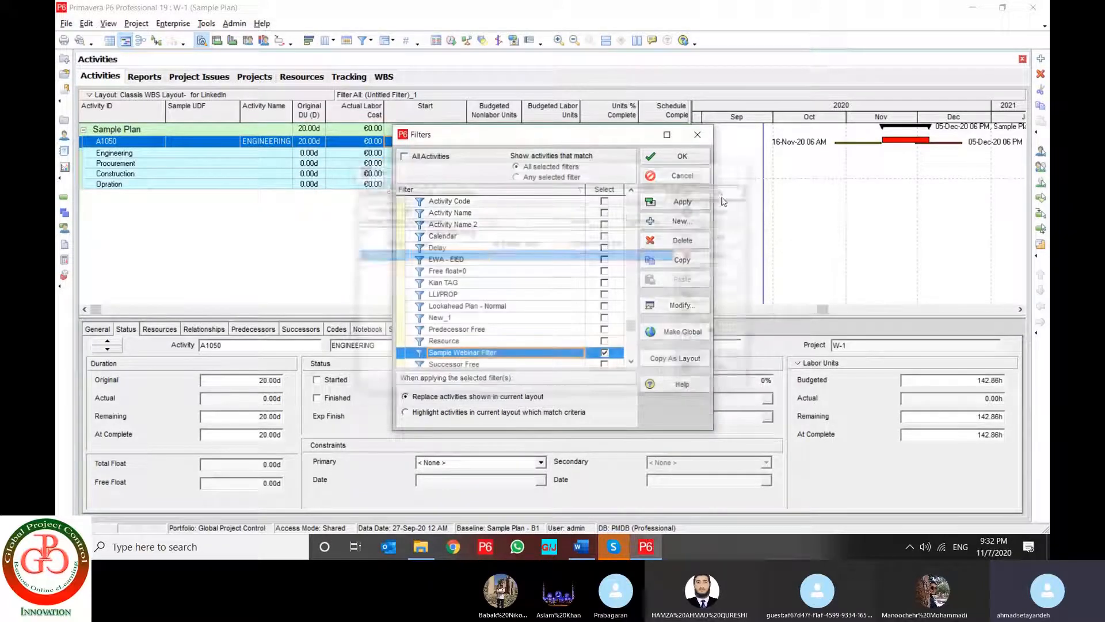
- Make Sample Webinar Filter a global filter and locate it in the Global group
click(683, 332)
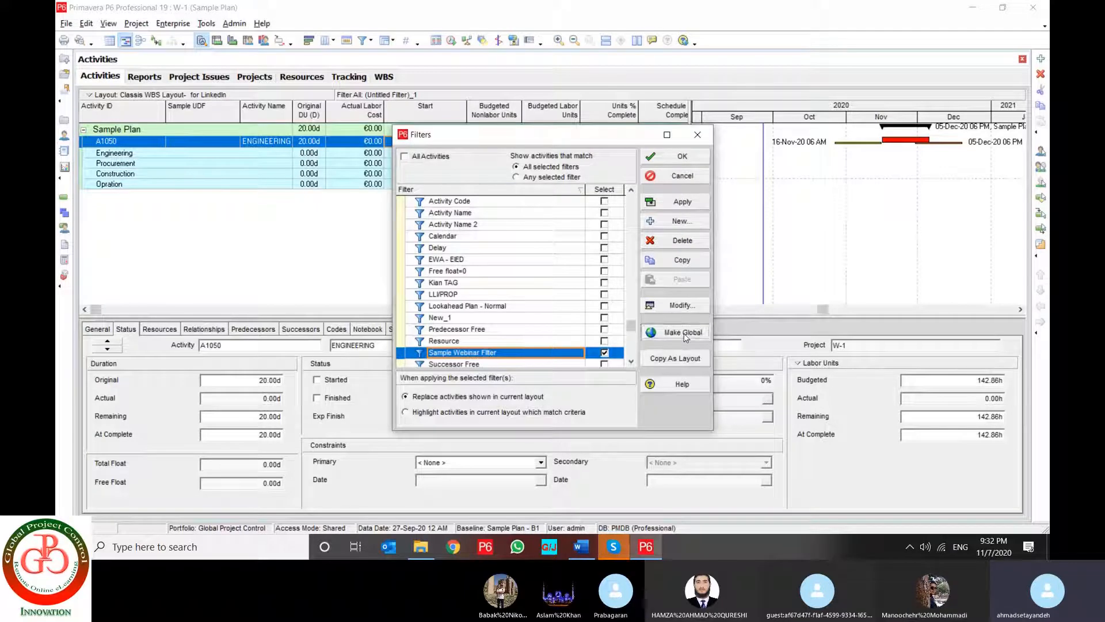
click(525, 300)
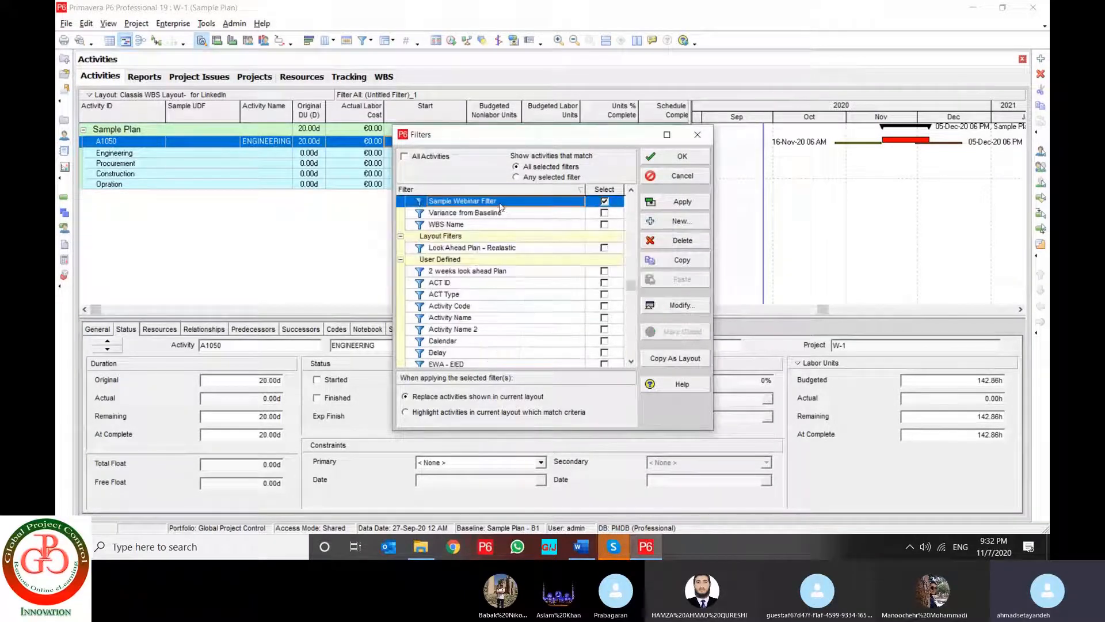
scroll(501, 207, up, 1)
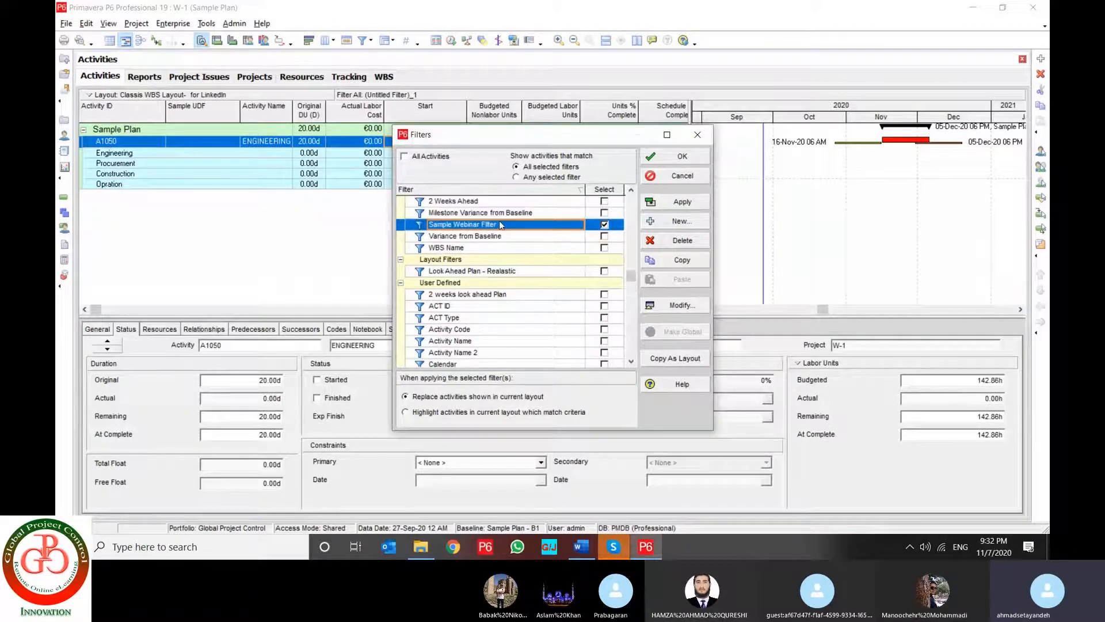
- Review the criteria of Sample Webinar Filter and its place among the Default, Global, Layout and User Defined filters
scroll(501, 225, up, 1)
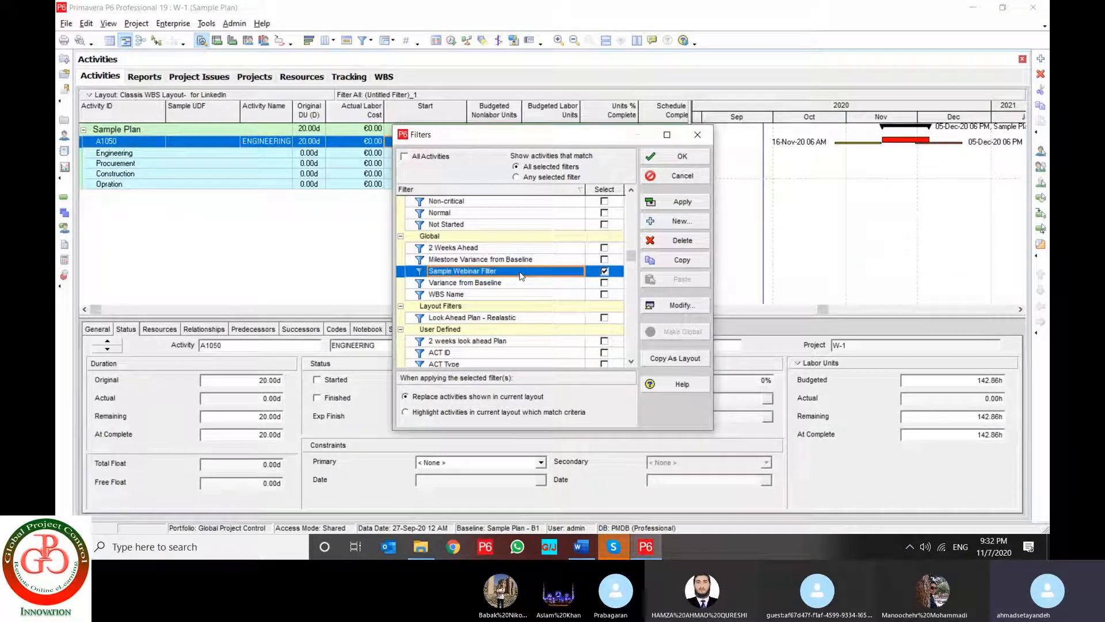
click(675, 310)
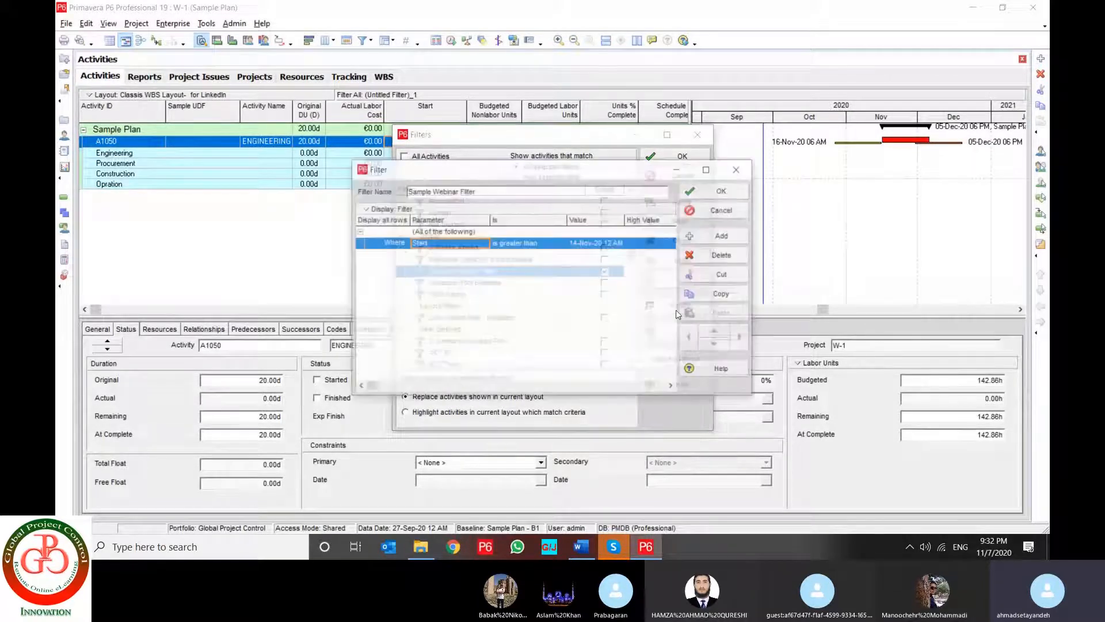
click(718, 210)
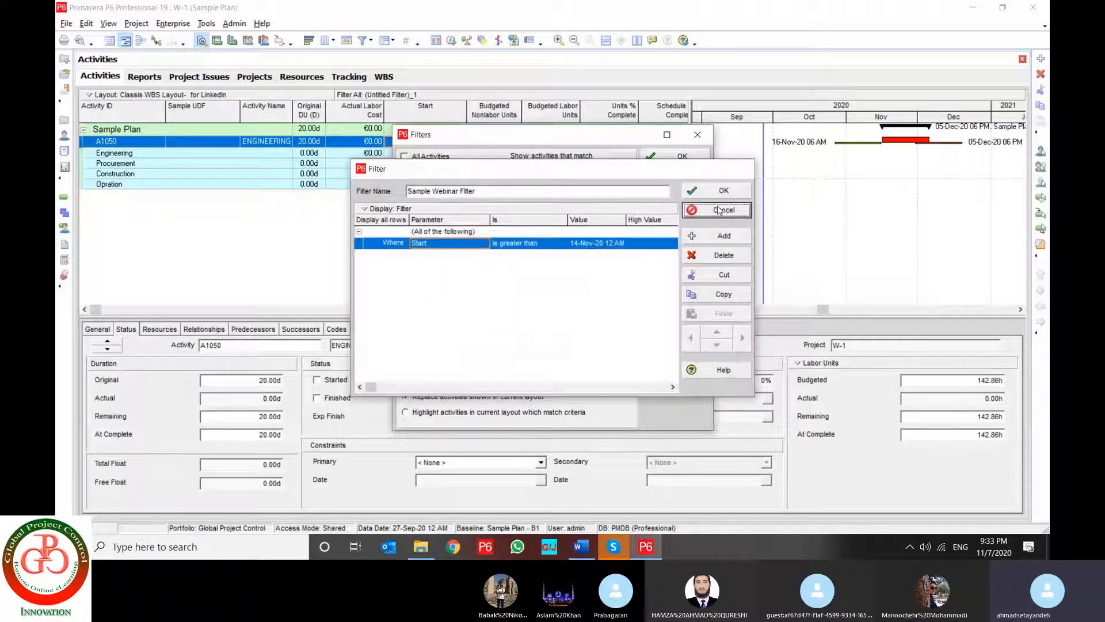
click(581, 307)
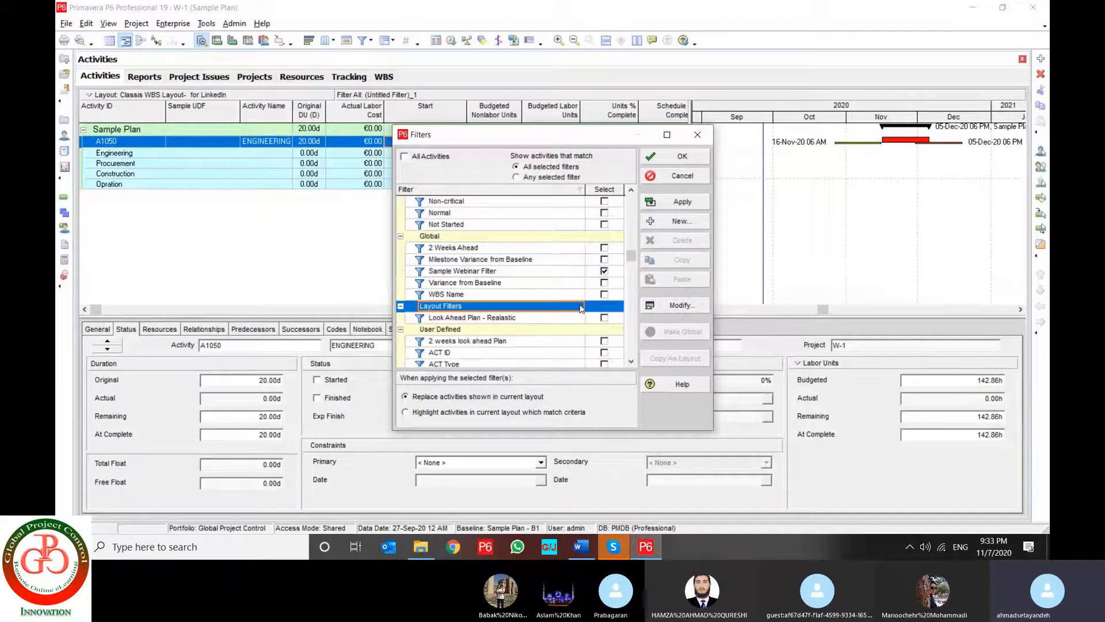
scroll(581, 308, up, 4)
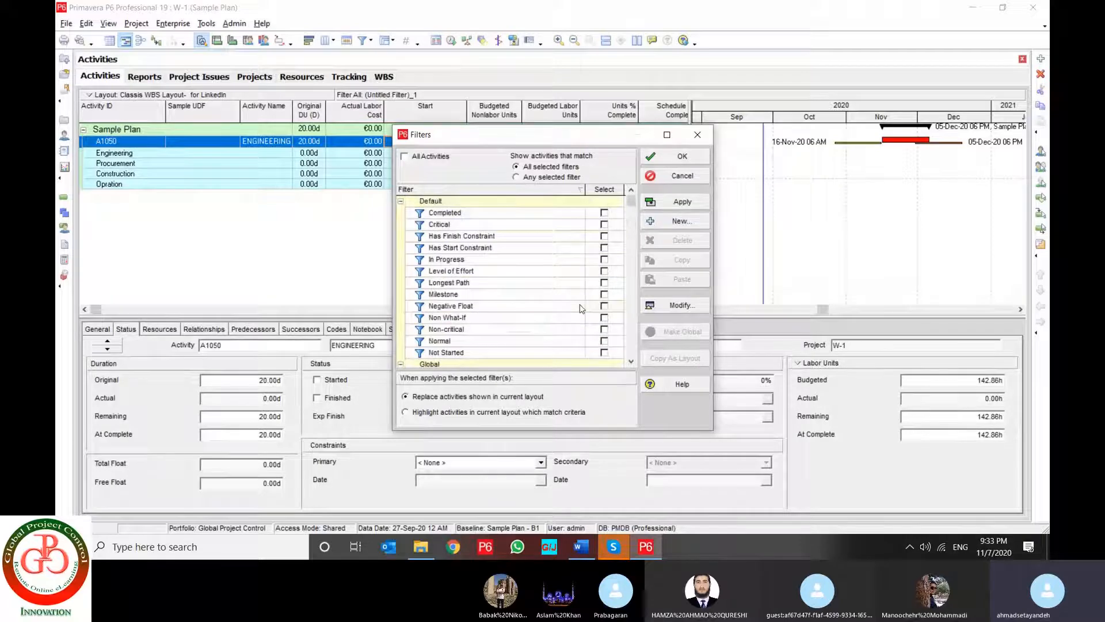
scroll(532, 321, down, 4)
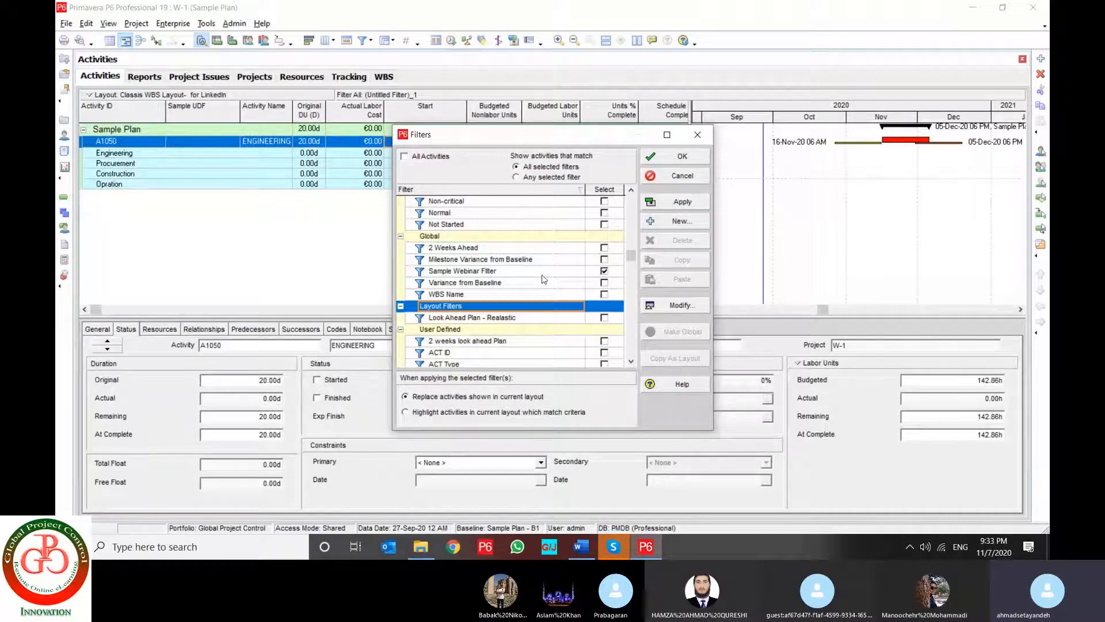
click(542, 274)
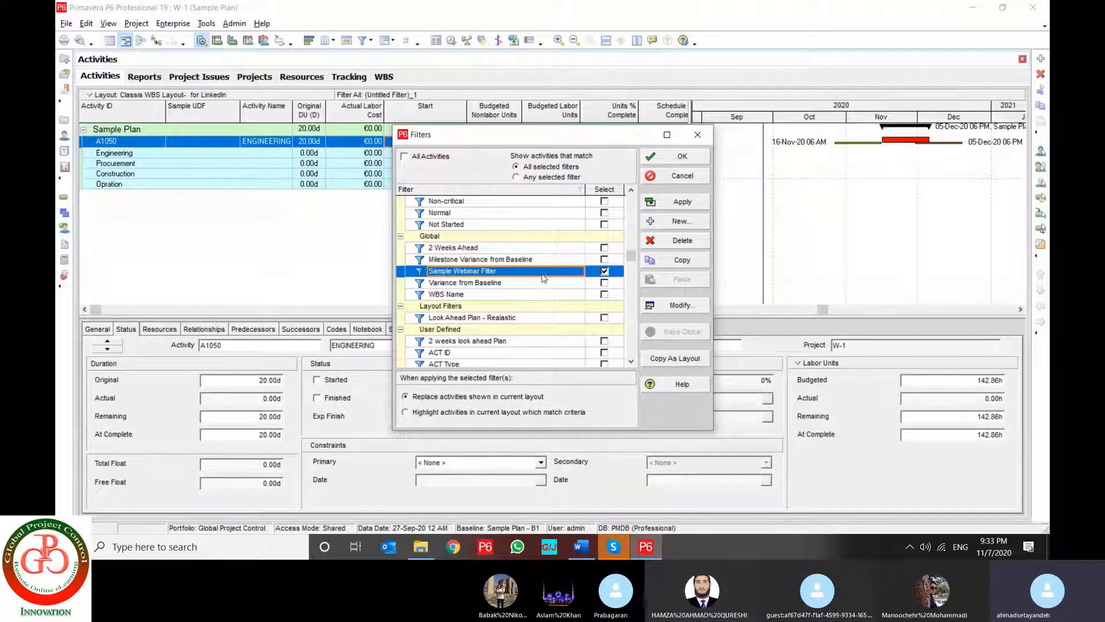
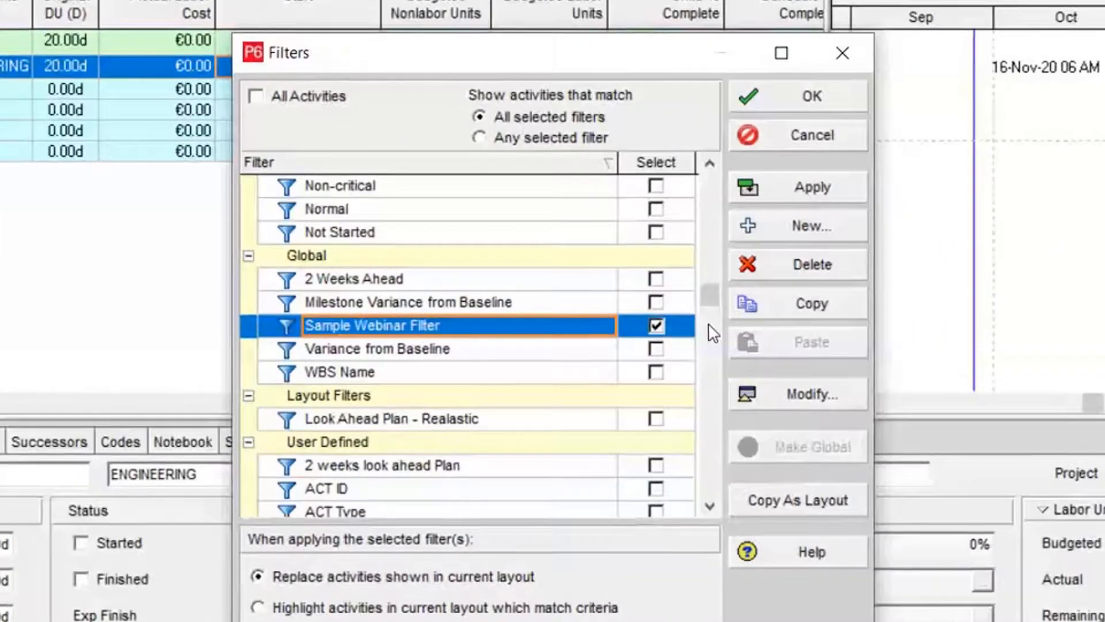
- Add a nested (Any of the following) group with two blank condition rows to Sample Webinar Filter
click(813, 394)
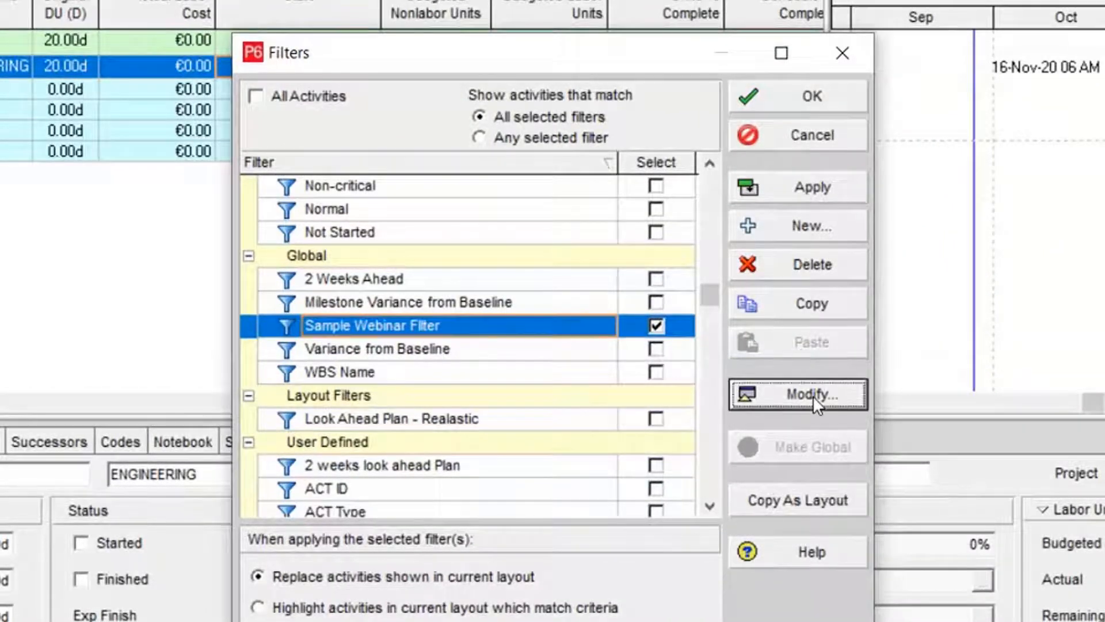
click(831, 256)
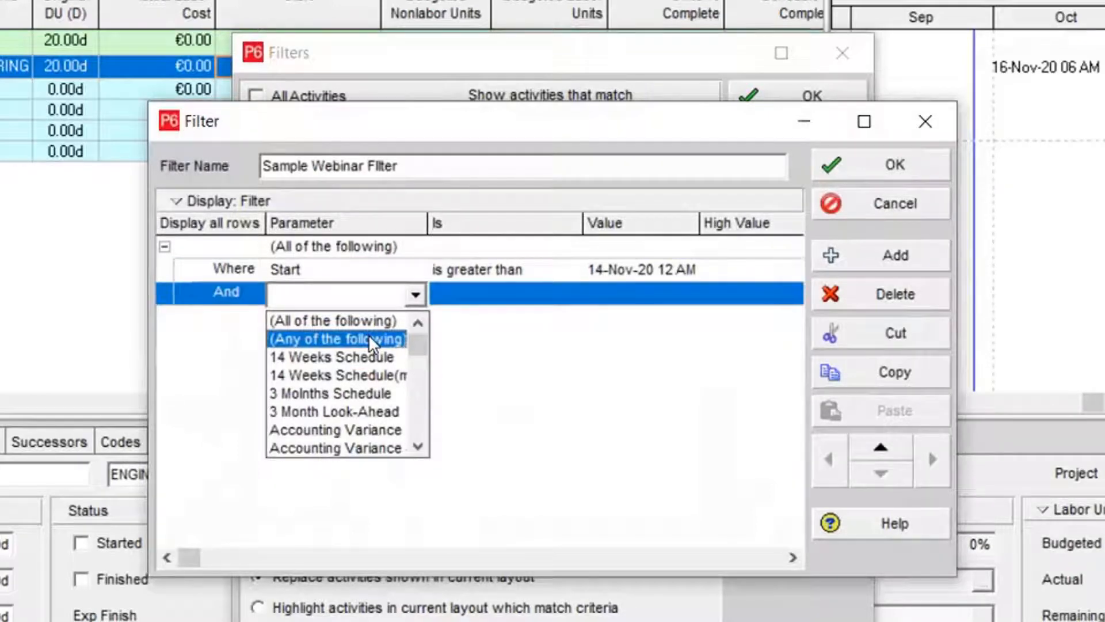
click(320, 339)
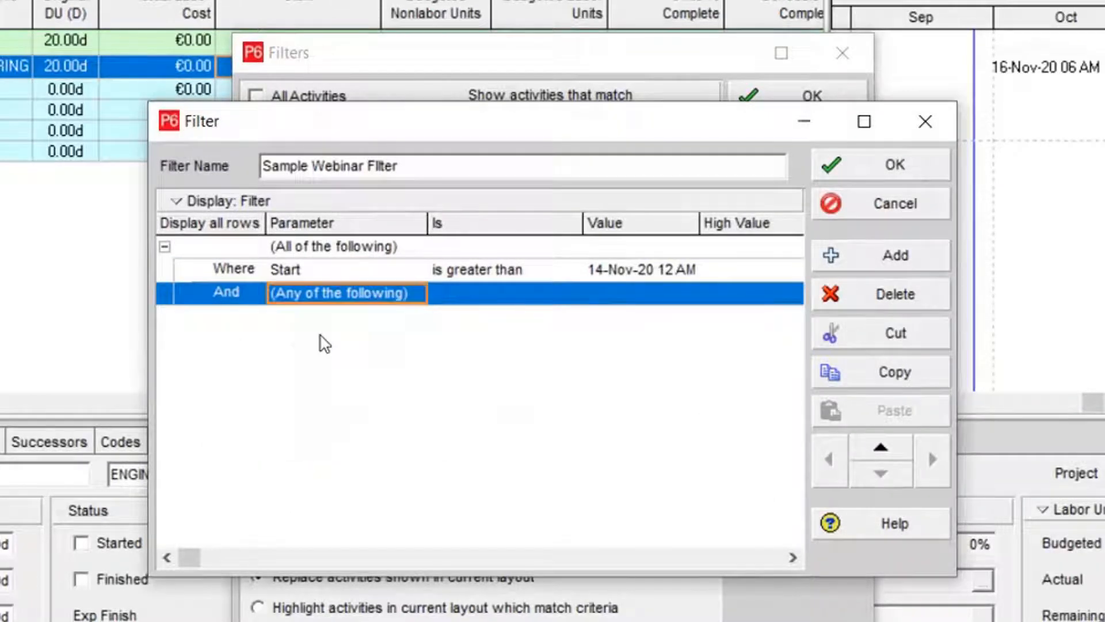
click(888, 255)
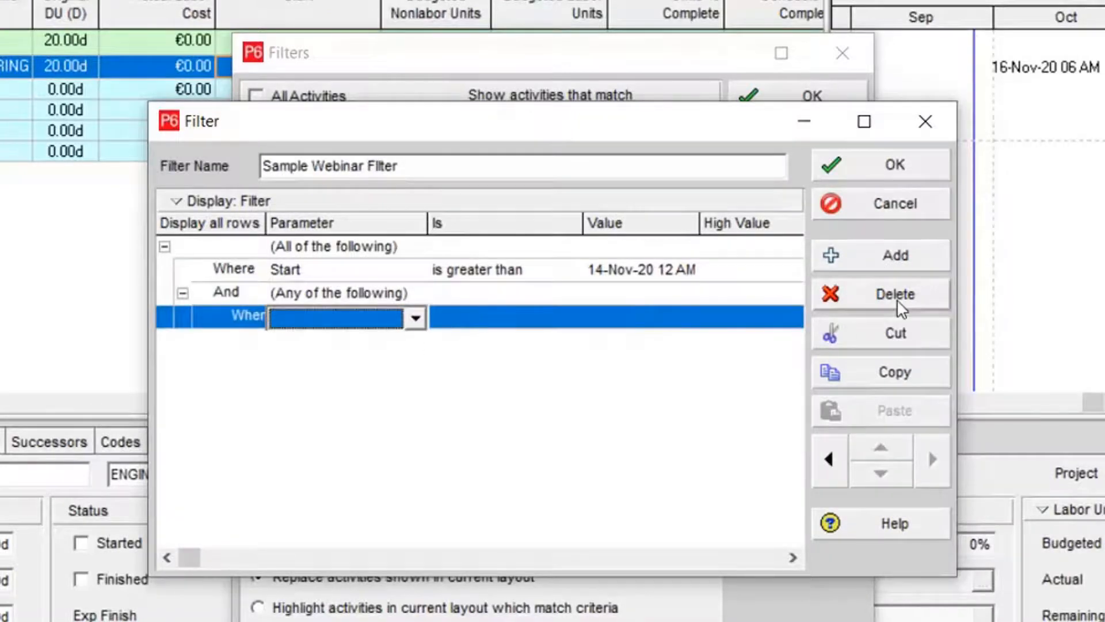
click(887, 261)
click(345, 433)
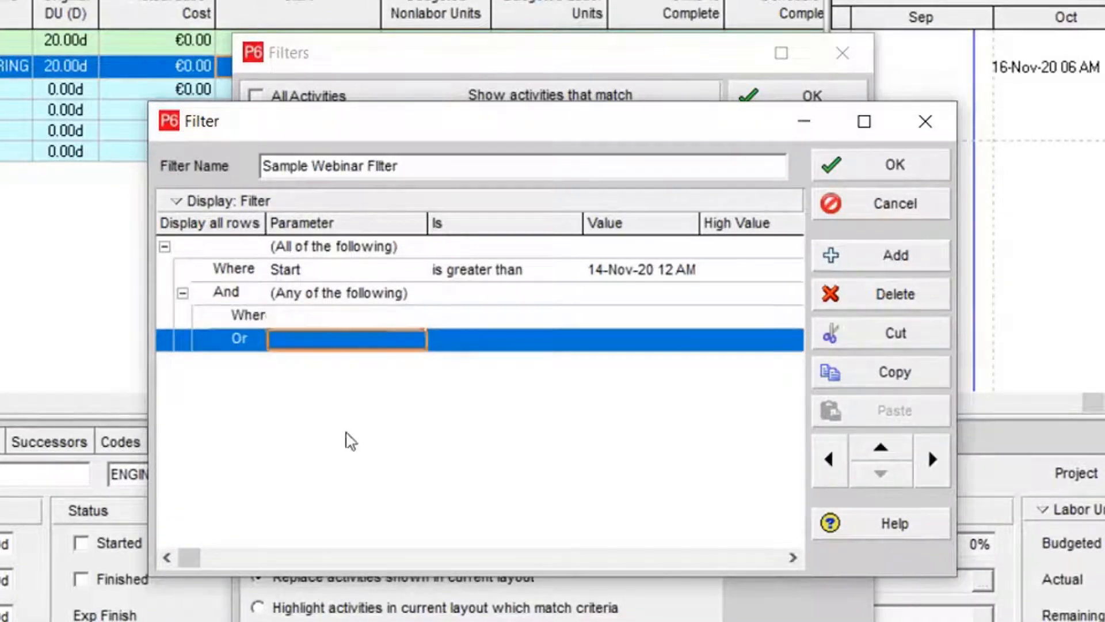
click(330, 319)
click(324, 344)
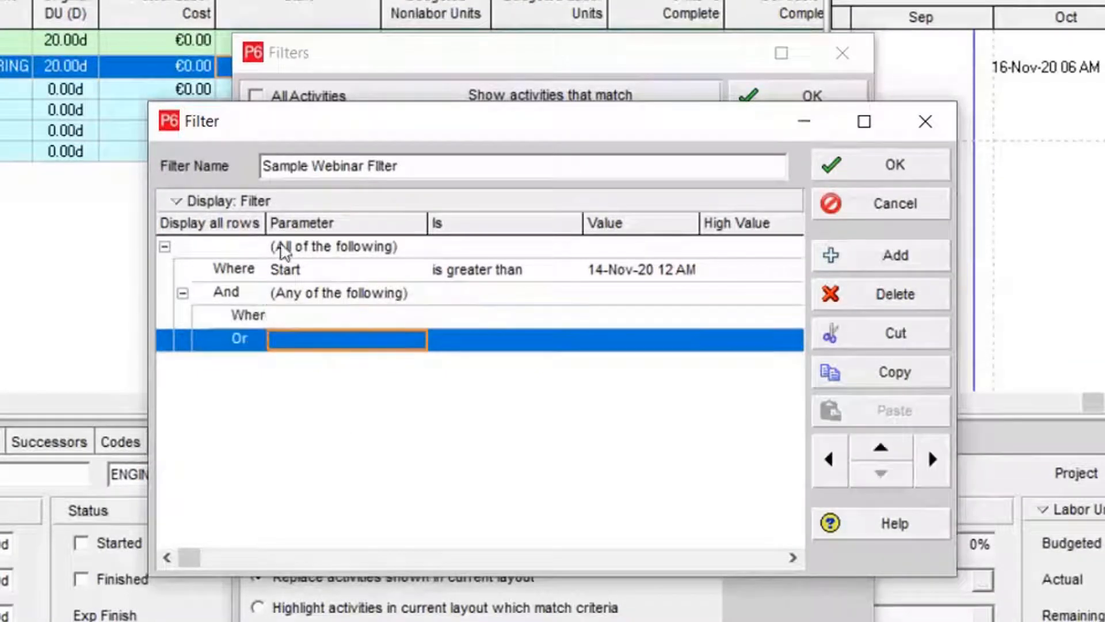
- Widen the Display all rows column and inspect the nested group's rows, collapsing and expanding the group
drag(266, 217, 311, 215)
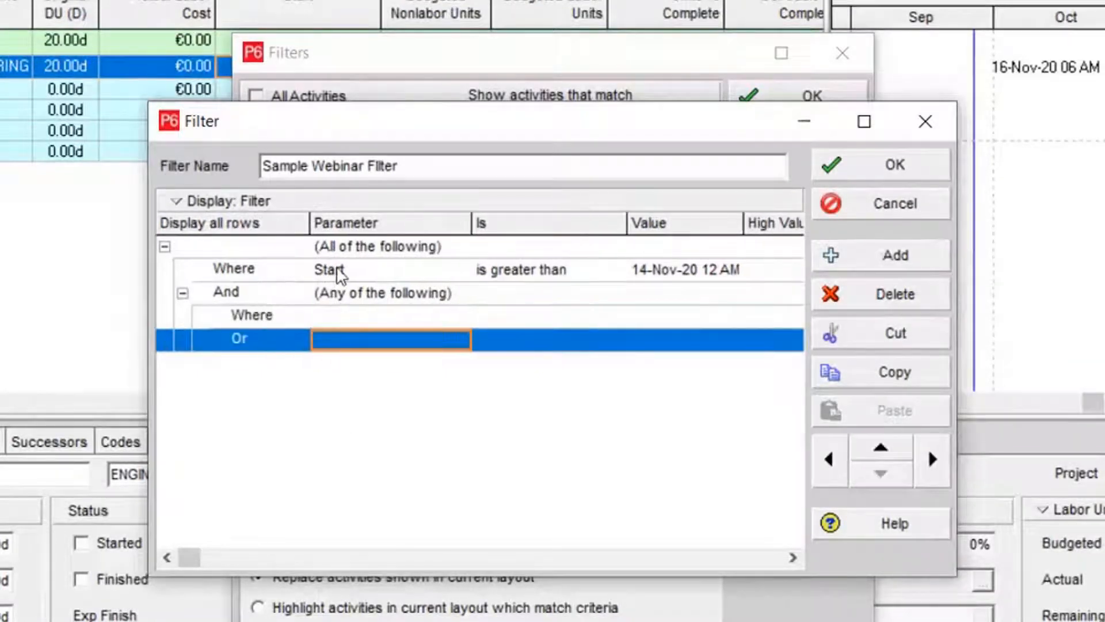
click(339, 272)
click(360, 297)
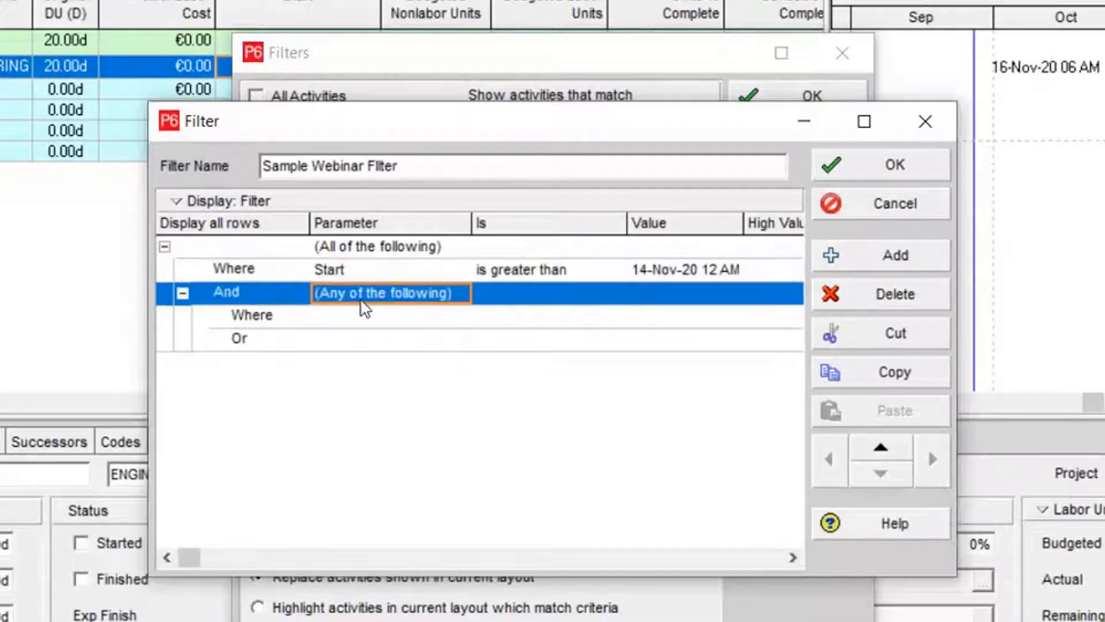
click(371, 319)
click(368, 343)
click(300, 316)
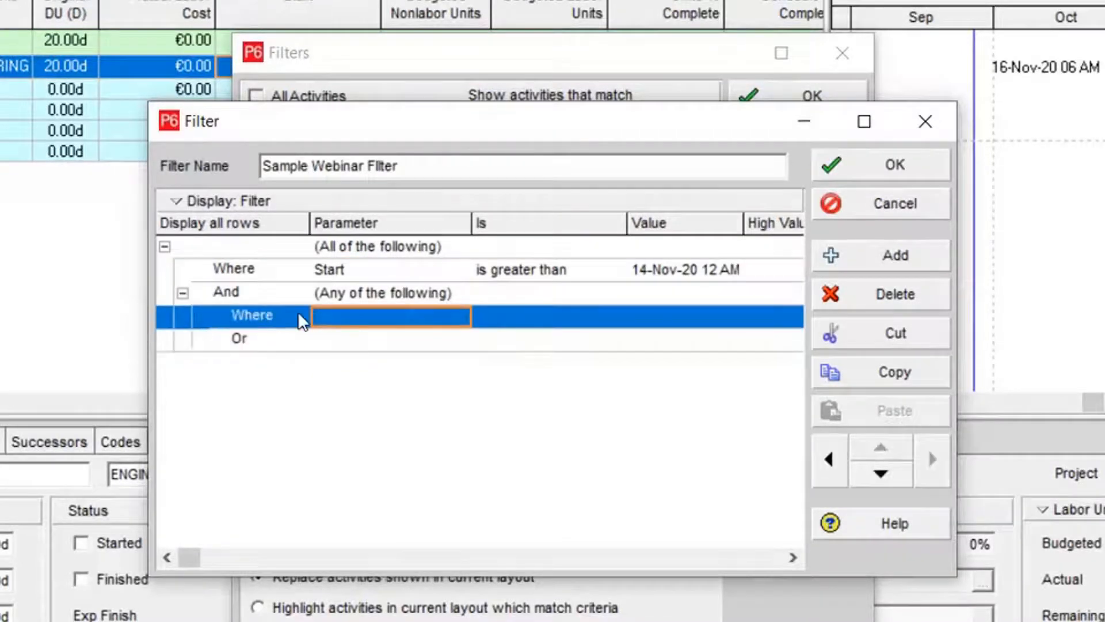
click(182, 294)
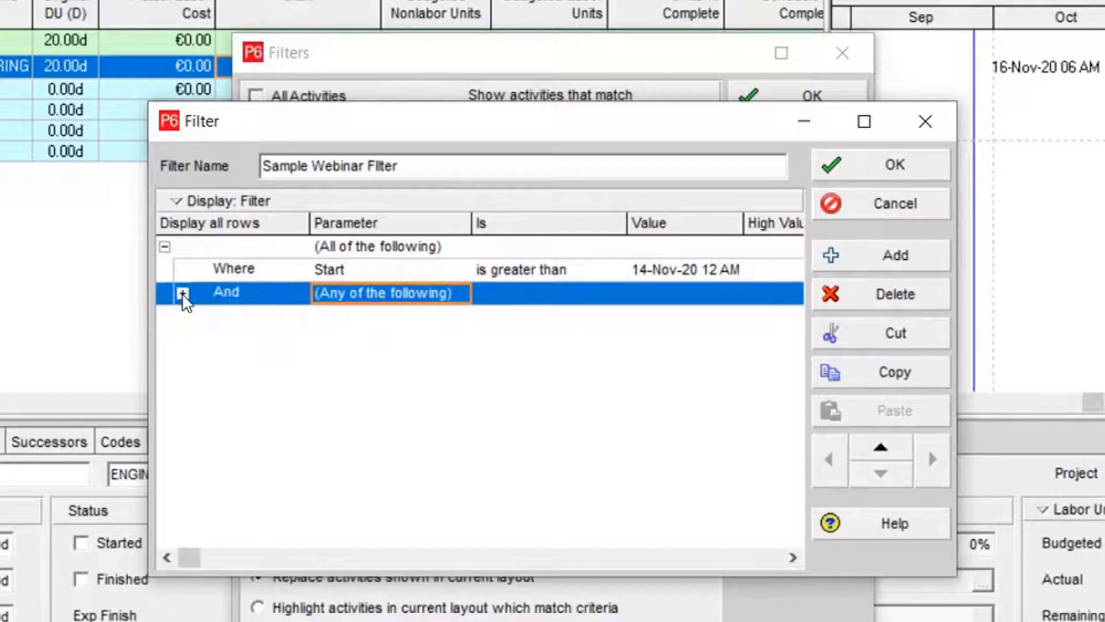
click(182, 293)
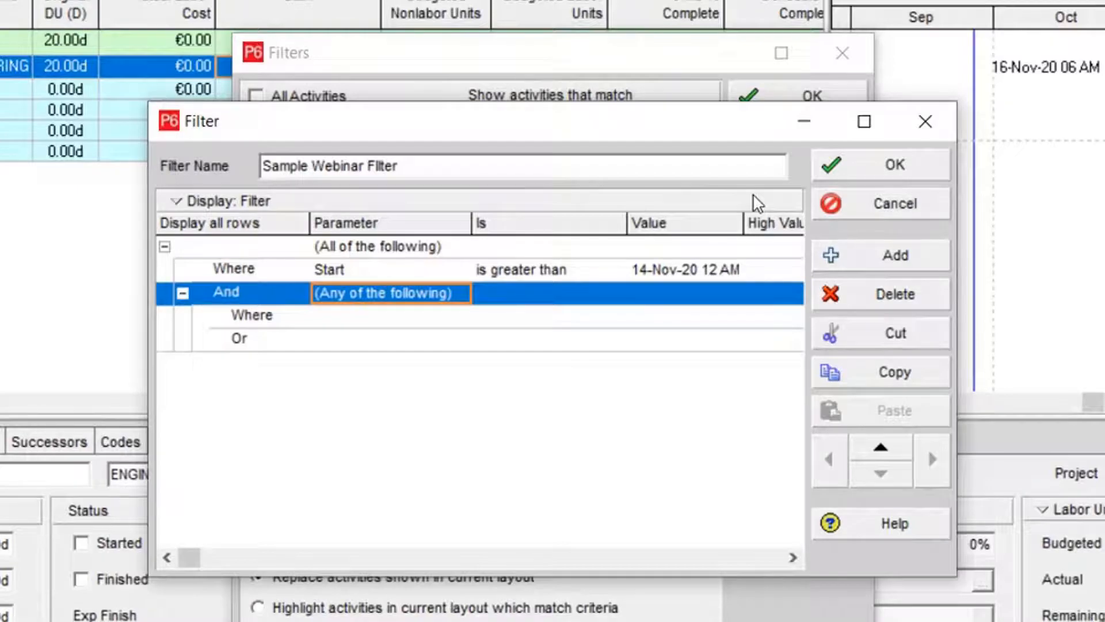
- Save the filter's criteria and apply Sample Webinar Filter to the activity layout, closing the filter list
click(875, 171)
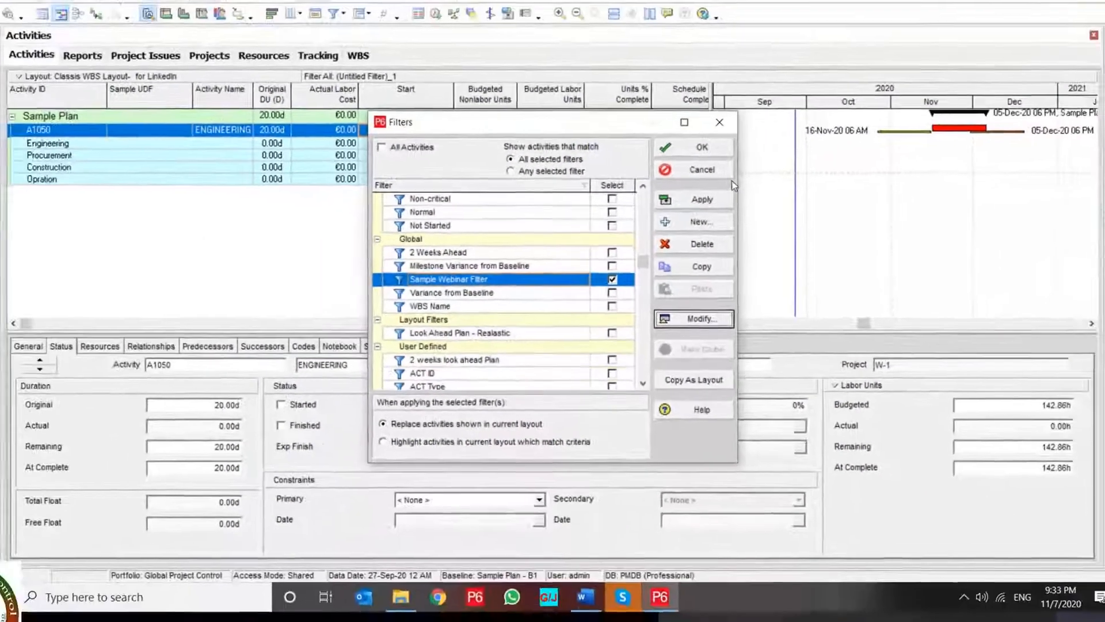
click(769, 116)
click(205, 23)
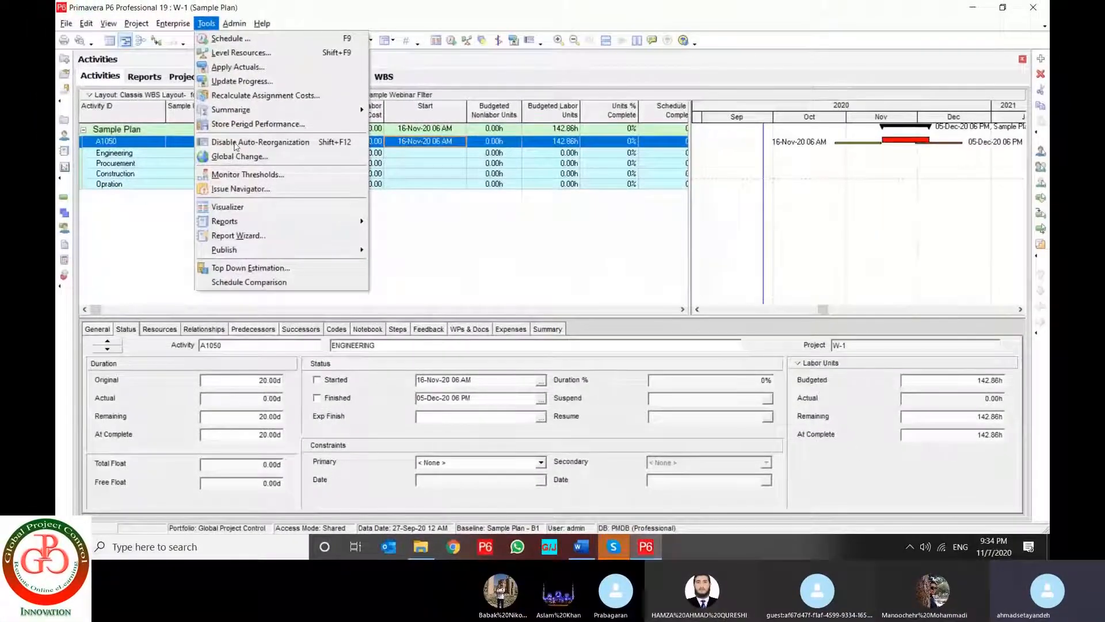
- Switch to the Word course document and look through the remaining lesson pages, from Filter to Contact Information
click(581, 546)
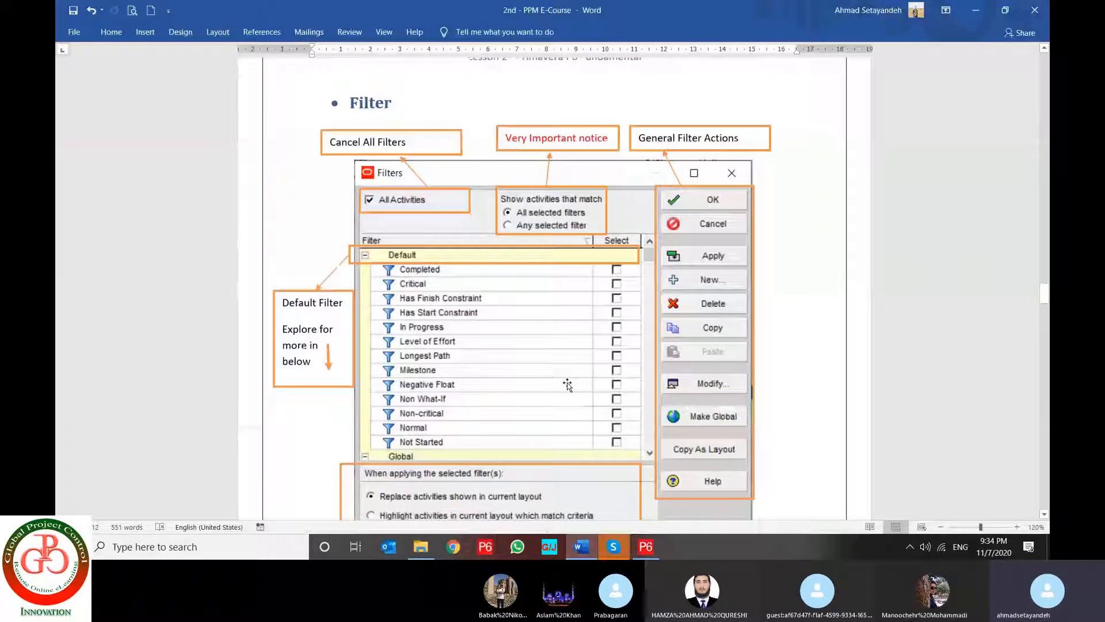
scroll(567, 385, down, 15)
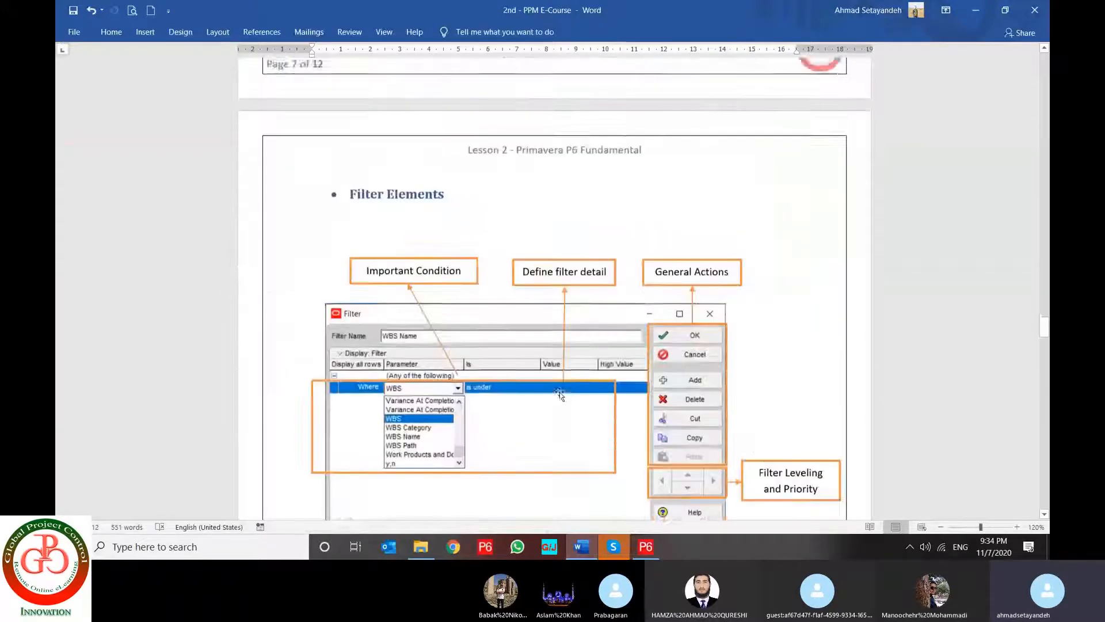
scroll(559, 392, down, 5)
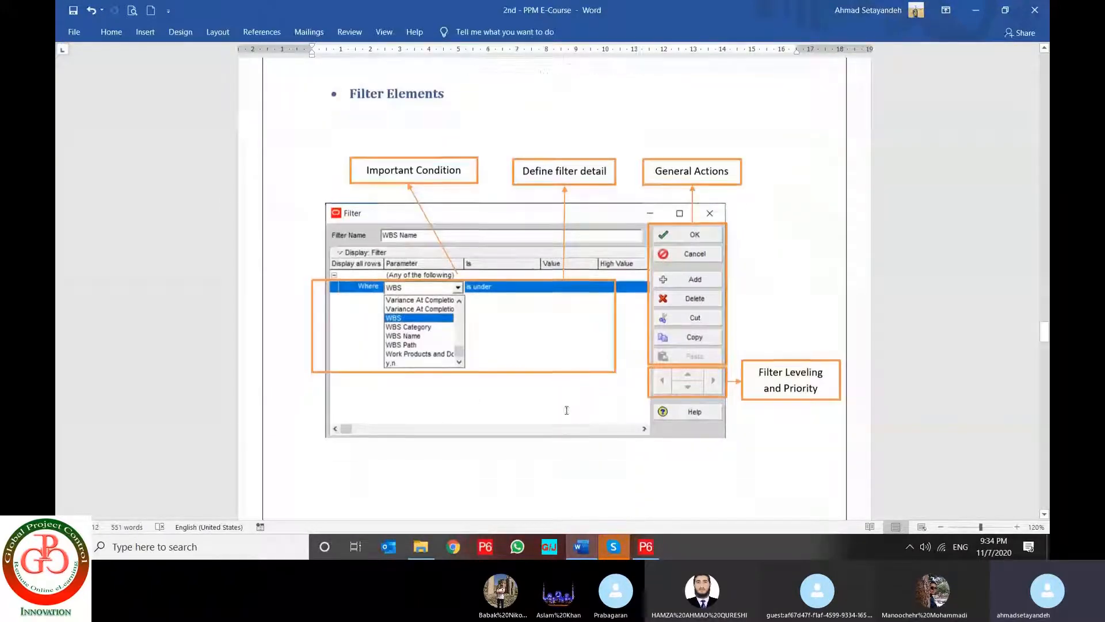
scroll(567, 410, down, 15)
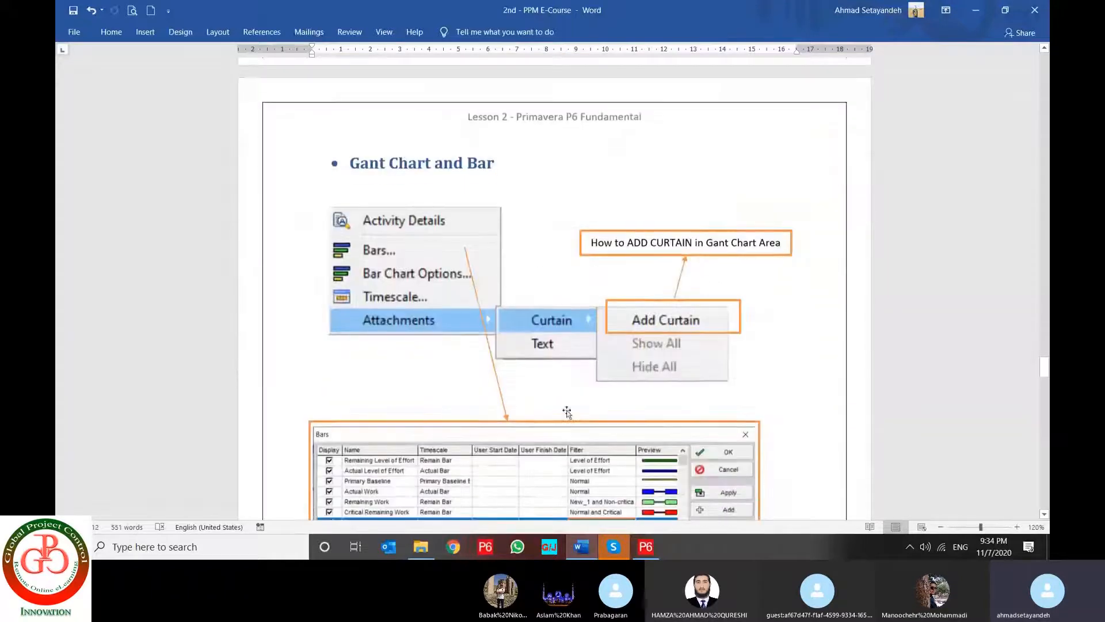
scroll(567, 410, down, 1)
scroll(567, 410, up, 5)
scroll(567, 411, down, 5)
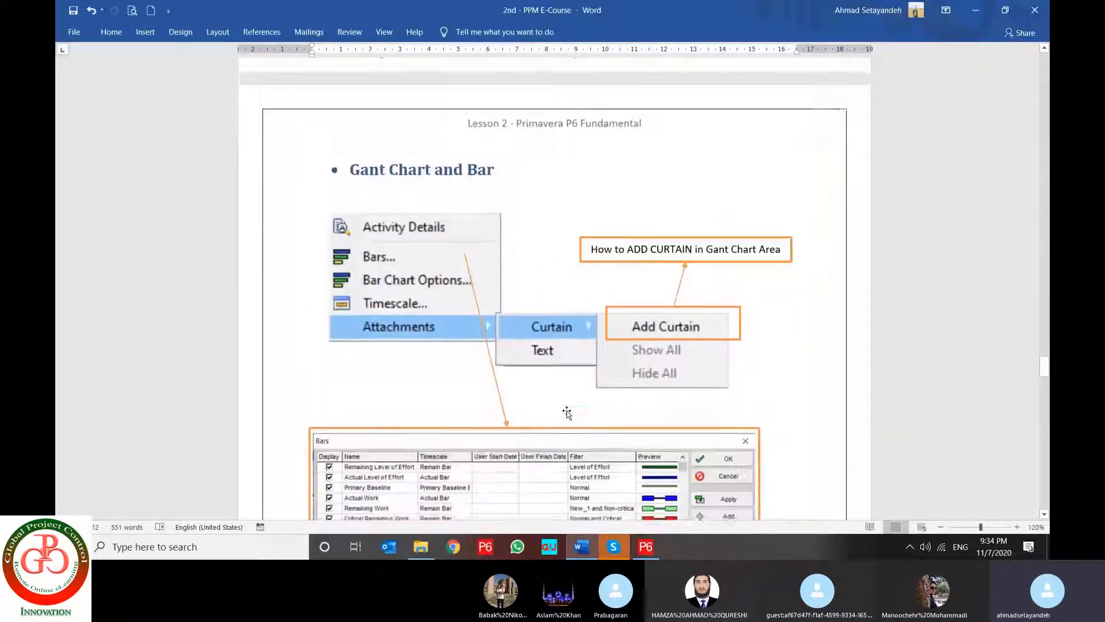
scroll(567, 410, down, 8)
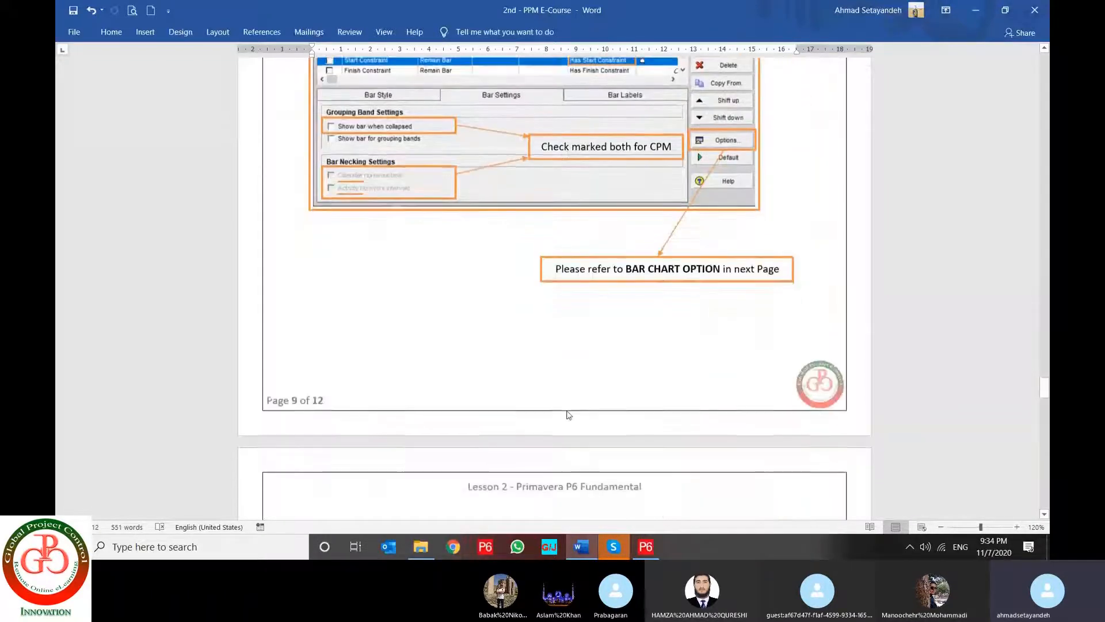
scroll(569, 412, down, 11)
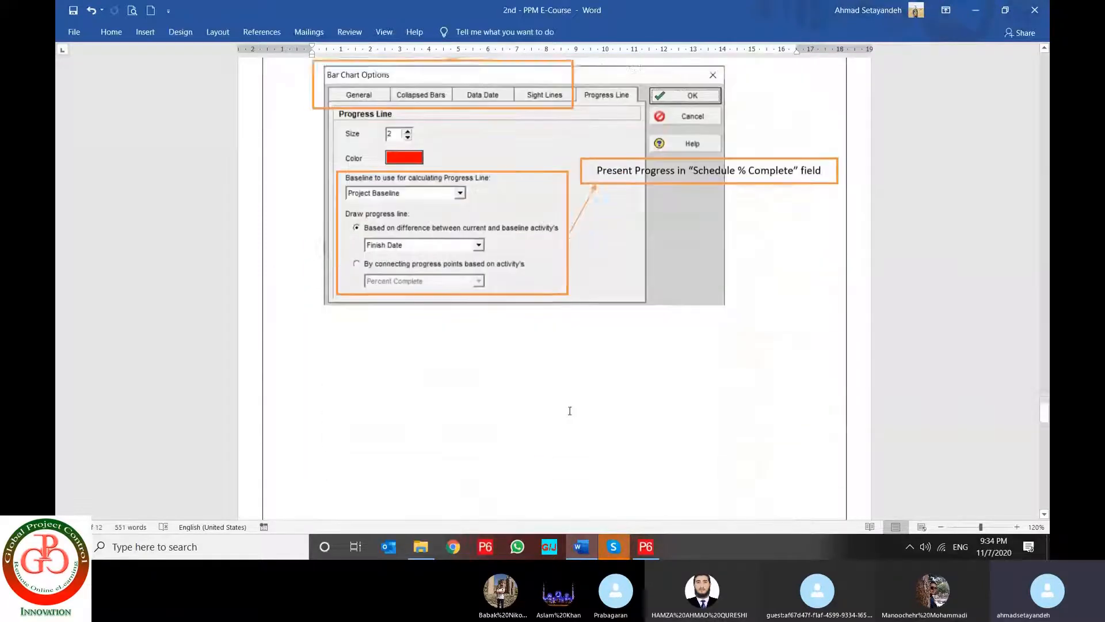
scroll(569, 413, down, 7)
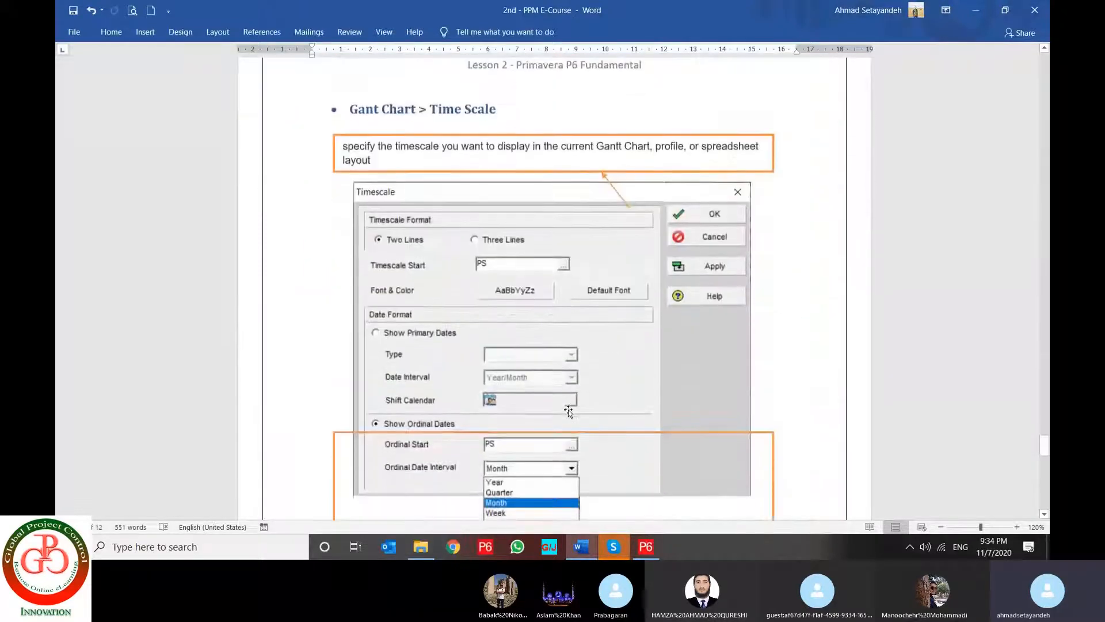
scroll(568, 409, down, 12)
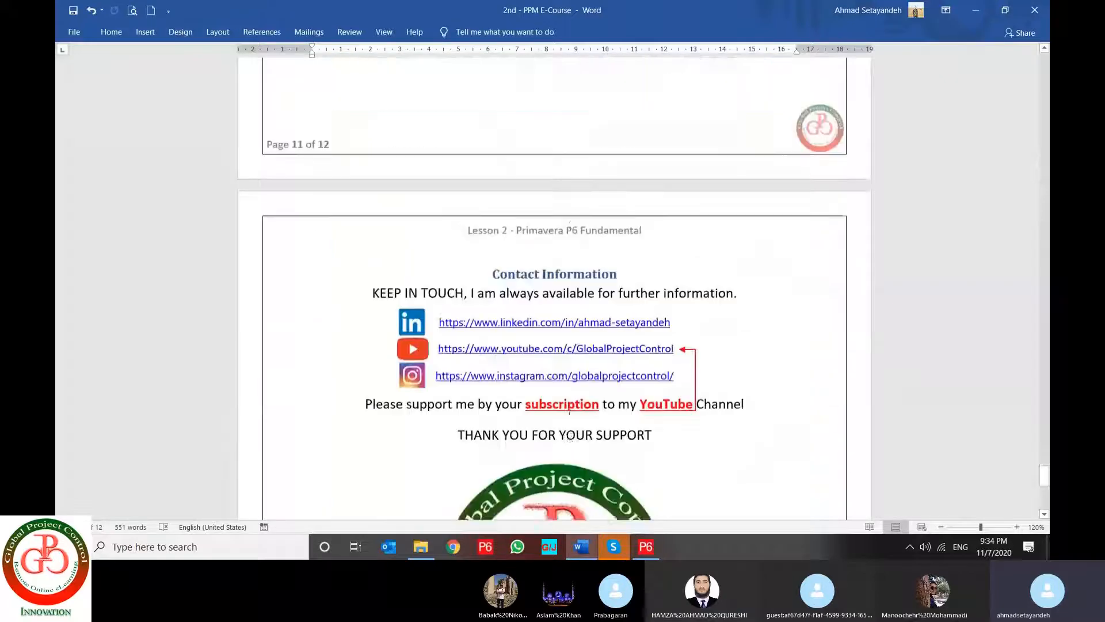
scroll(568, 413, down, 2)
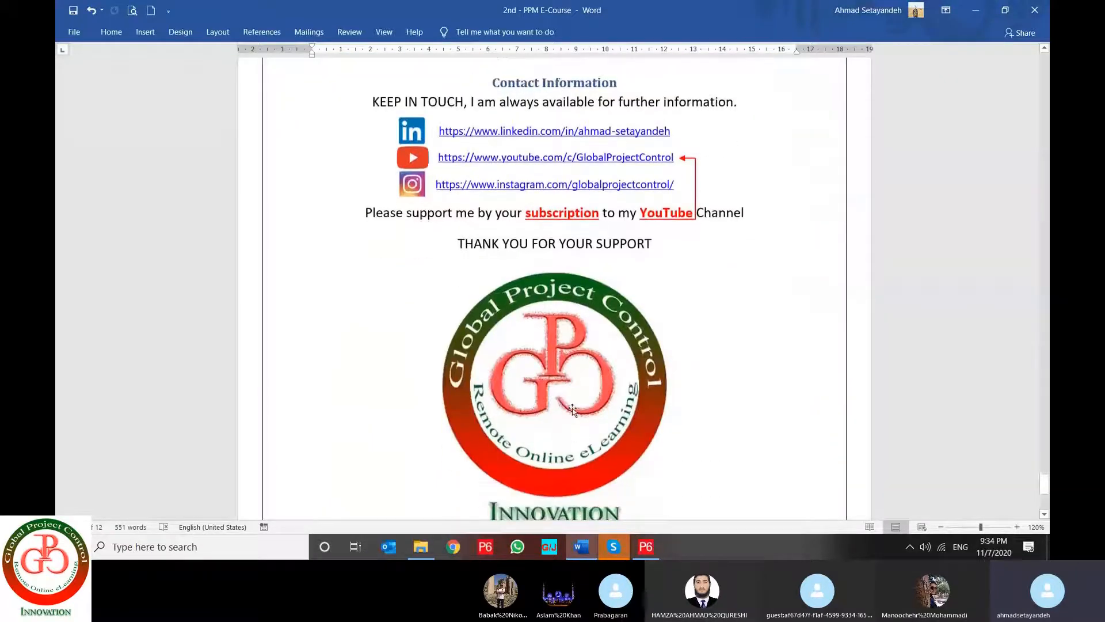